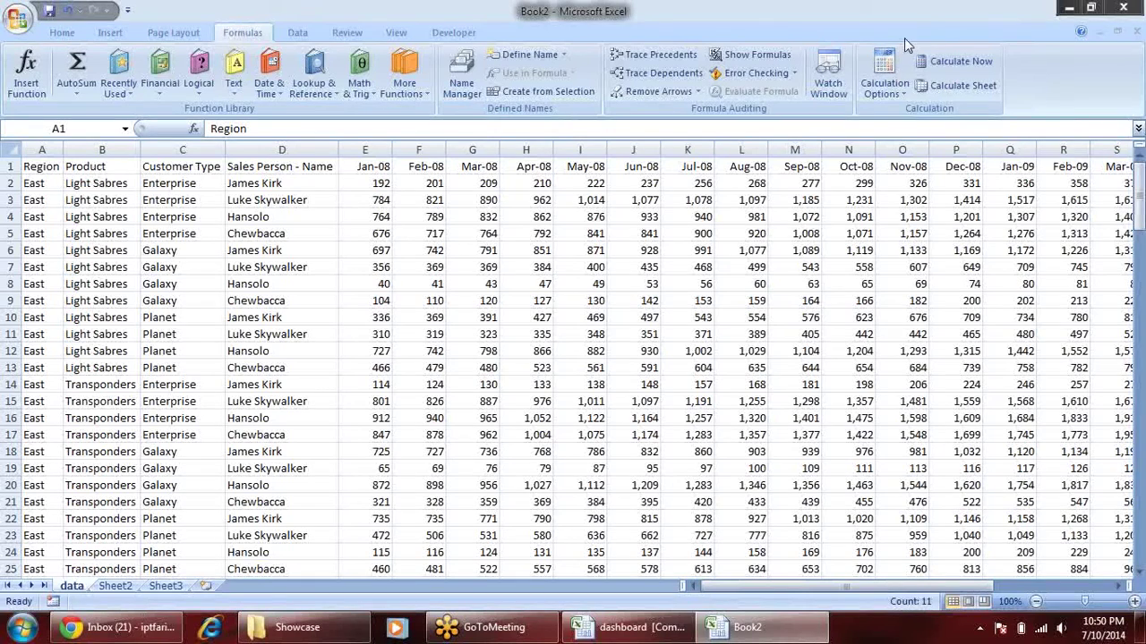
- Select the Product, Customer Type and Sales Person entries and the month header row in Book2
{"action": "left_click", "coordinate": [102, 184]}
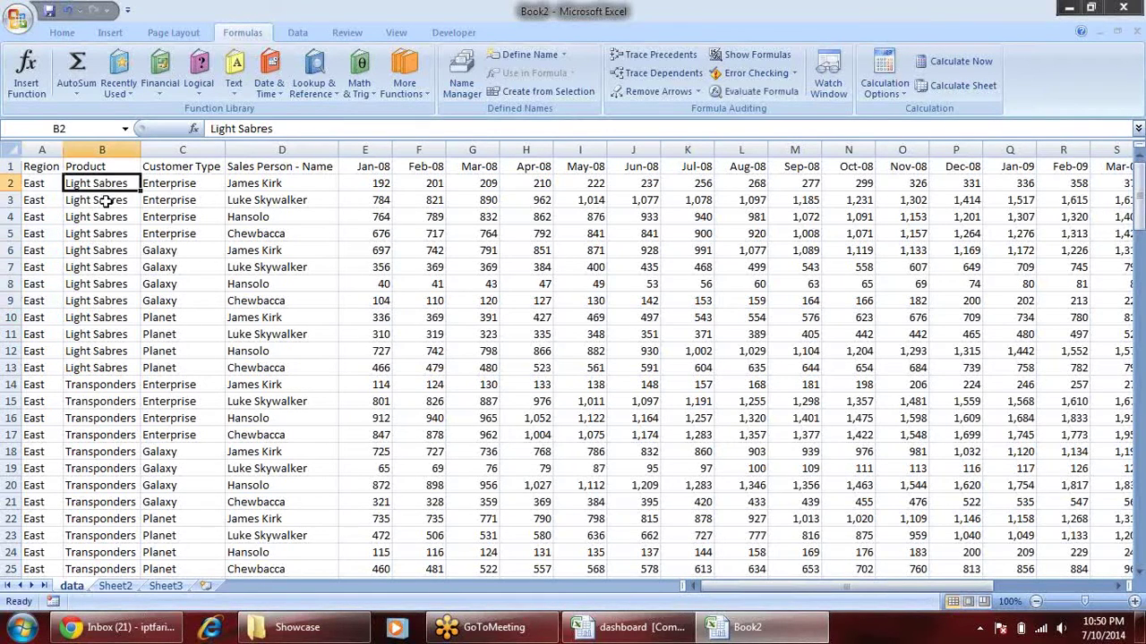
{"action": "left_click_drag", "start_coordinate": [101, 233], "coordinate": [100, 318]}
{"action": "left_click_drag", "start_coordinate": [188, 170], "coordinate": [184, 313]}
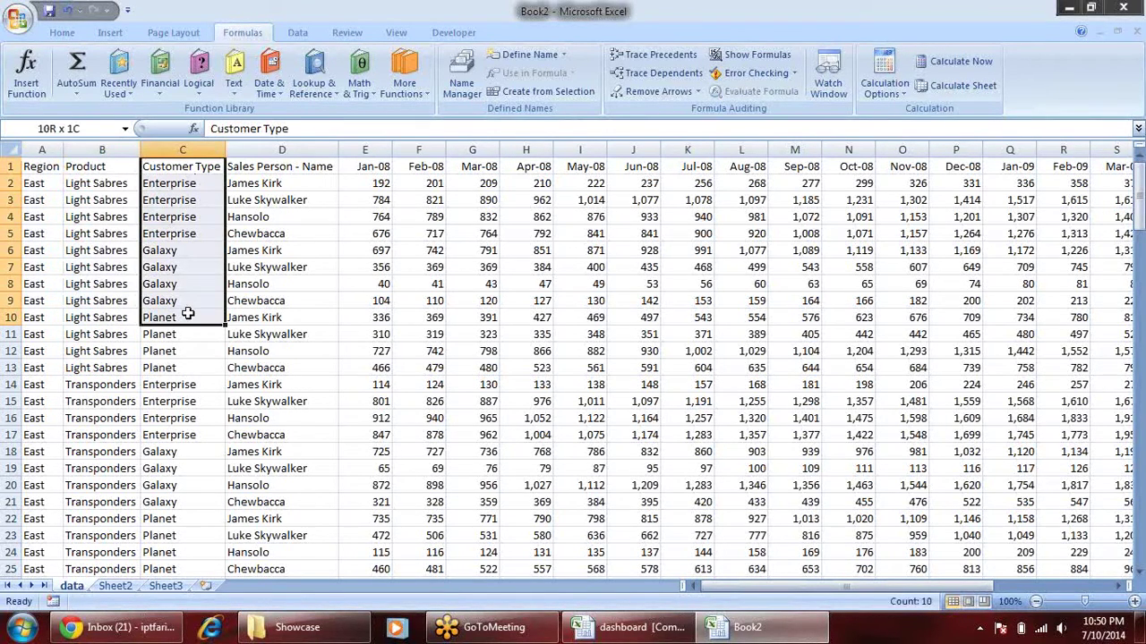
{"action": "left_click_drag", "start_coordinate": [305, 179], "coordinate": [268, 313]}
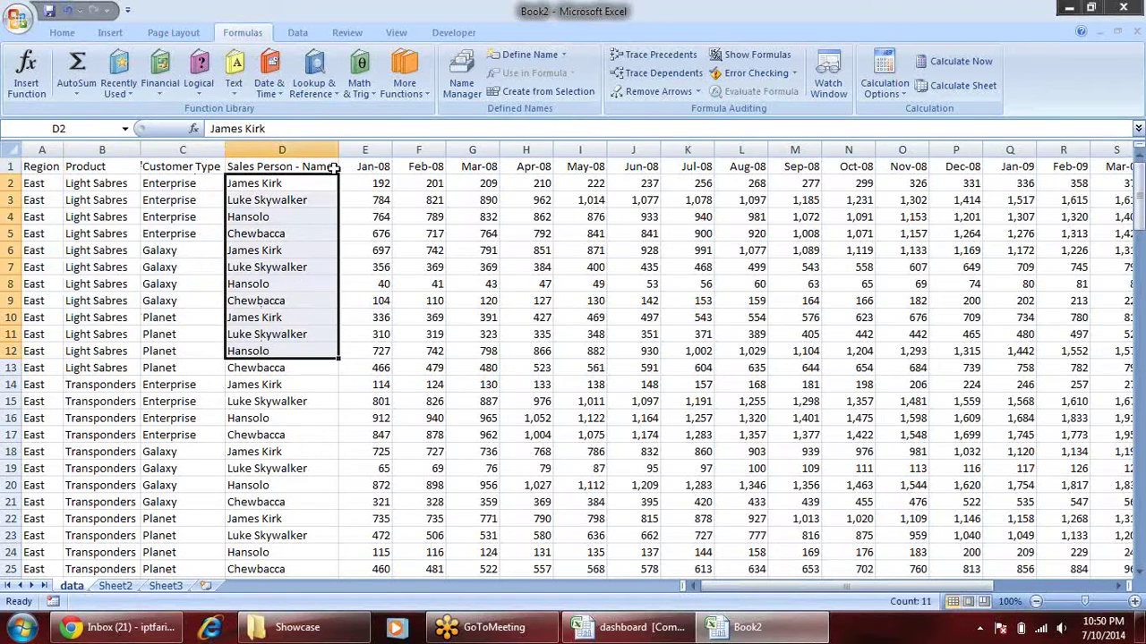
{"action": "left_click_drag", "start_coordinate": [363, 167], "coordinate": [1057, 167]}
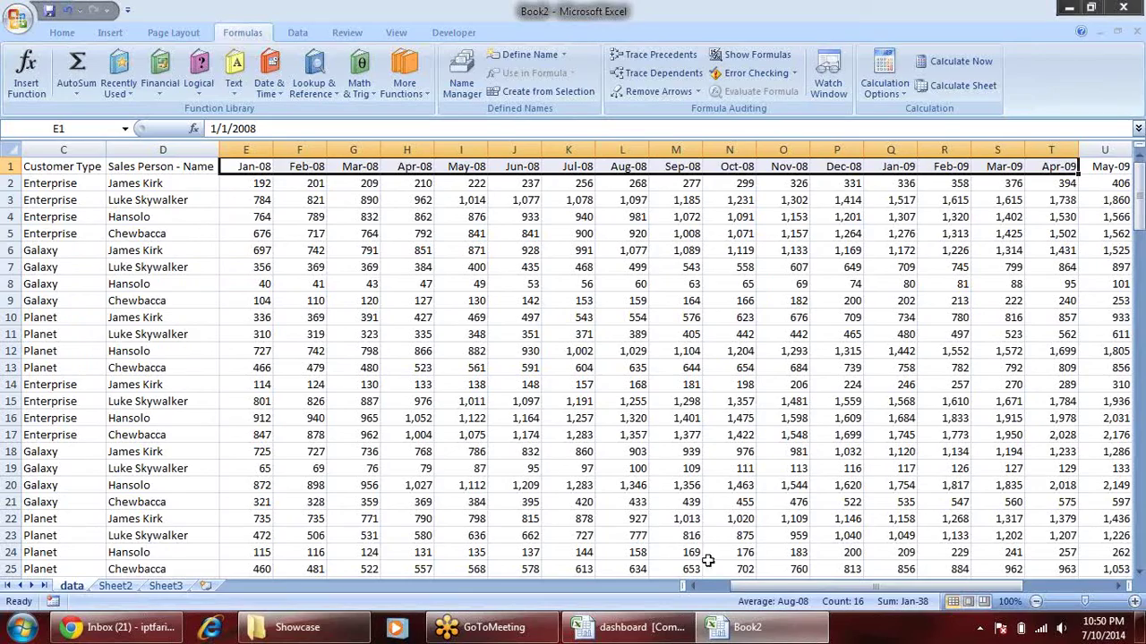
- Point out sample monthly sales, customer type, product and region entries in the data
{"action": "mouse_move", "coordinate": [781, 586]}
{"action": "left_mouse_down"}
{"action": "mouse_move", "coordinate": [803, 597]}
{"action": "mouse_move", "coordinate": [769, 591]}
{"action": "left_mouse_up"}
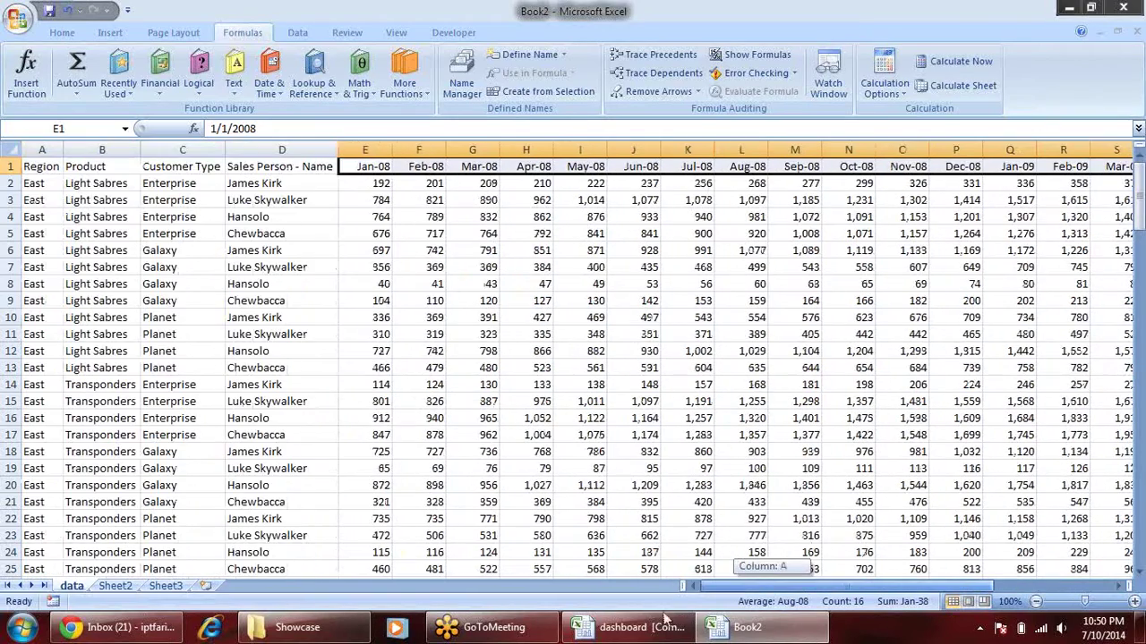
{"action": "left_click", "coordinate": [402, 199]}
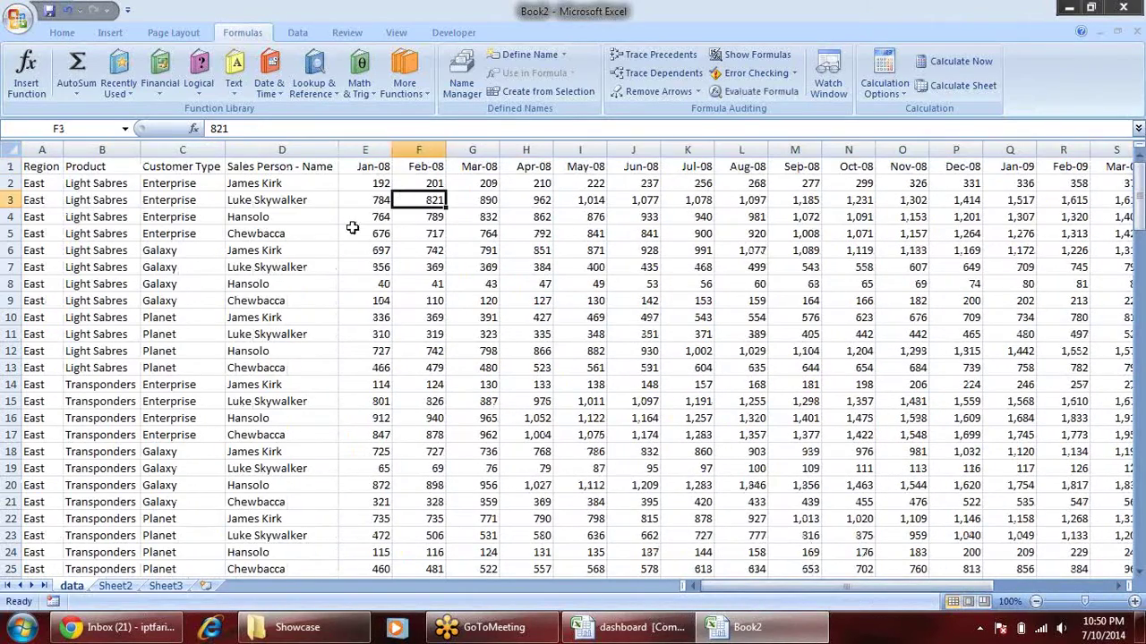
{"action": "left_click", "coordinate": [169, 184]}
{"action": "left_click", "coordinate": [105, 204]}
{"action": "left_click", "coordinate": [34, 219]}
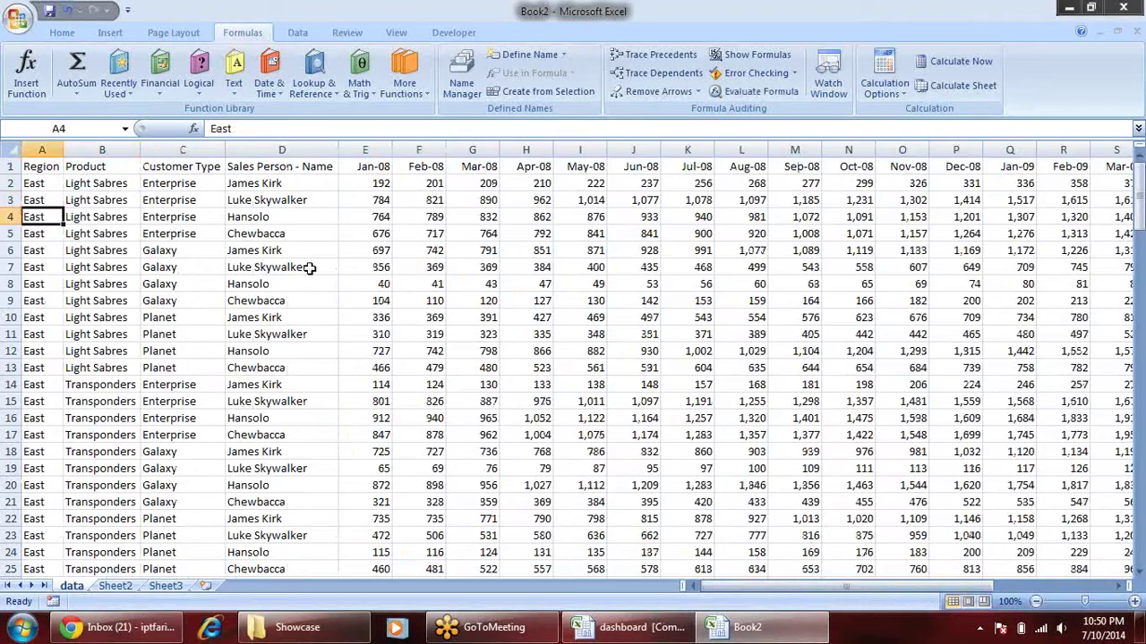
{"action": "left_click", "coordinate": [439, 252]}
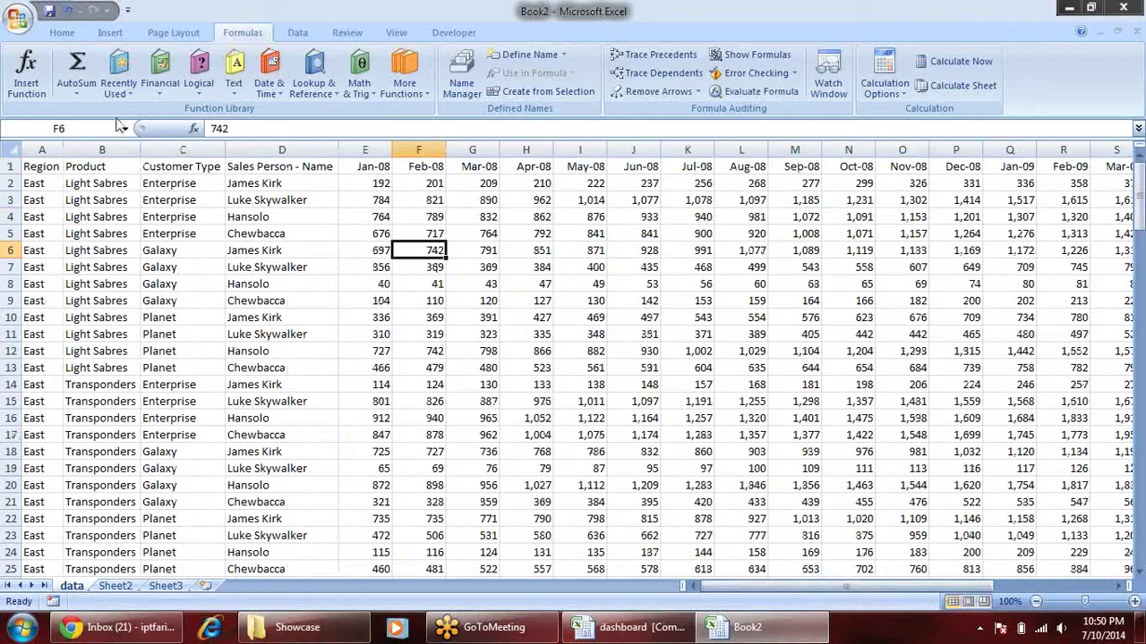
- Scroll through the data, then bring up the dashboard workbook's Dashboard sheet
{"action": "scroll", "coordinate": [301, 197], "scroll_direction": "down", "scroll_amount": 1}
{"action": "scroll", "coordinate": [305, 196], "scroll_direction": "down", "scroll_amount": 3}
{"action": "scroll", "coordinate": [309, 174], "scroll_direction": "down", "scroll_amount": 6}
{"action": "scroll", "coordinate": [309, 173], "scroll_direction": "down", "scroll_amount": 5}
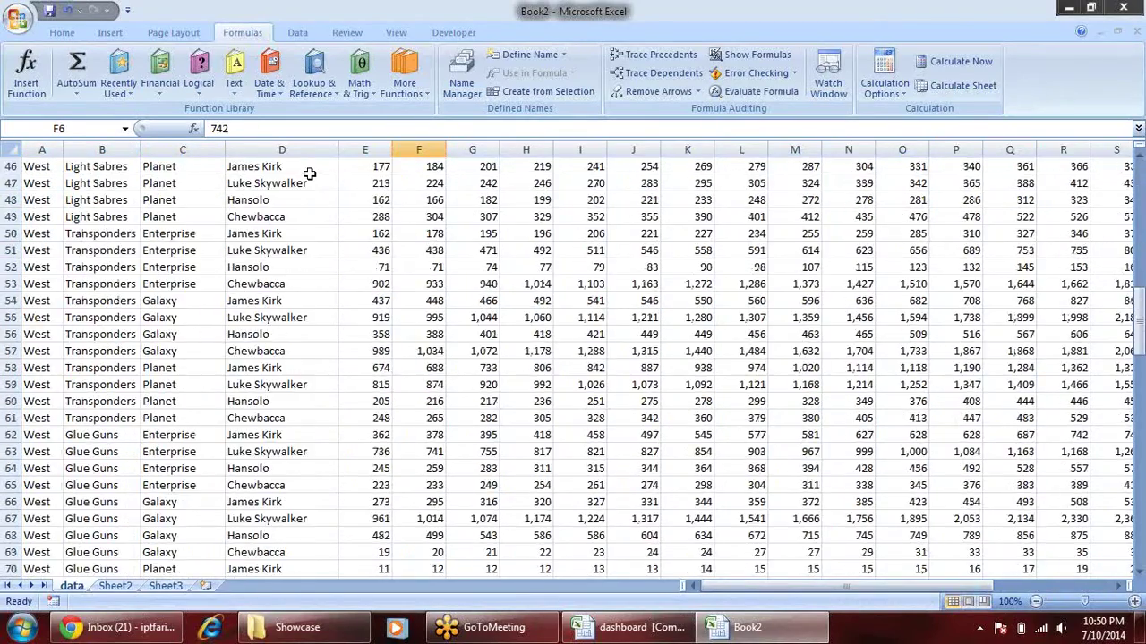
{"action": "scroll", "coordinate": [309, 173], "scroll_direction": "up", "scroll_amount": 6}
{"action": "scroll", "coordinate": [309, 173], "scroll_direction": "up", "scroll_amount": 5}
{"action": "scroll", "coordinate": [309, 173], "scroll_direction": "up", "scroll_amount": 4}
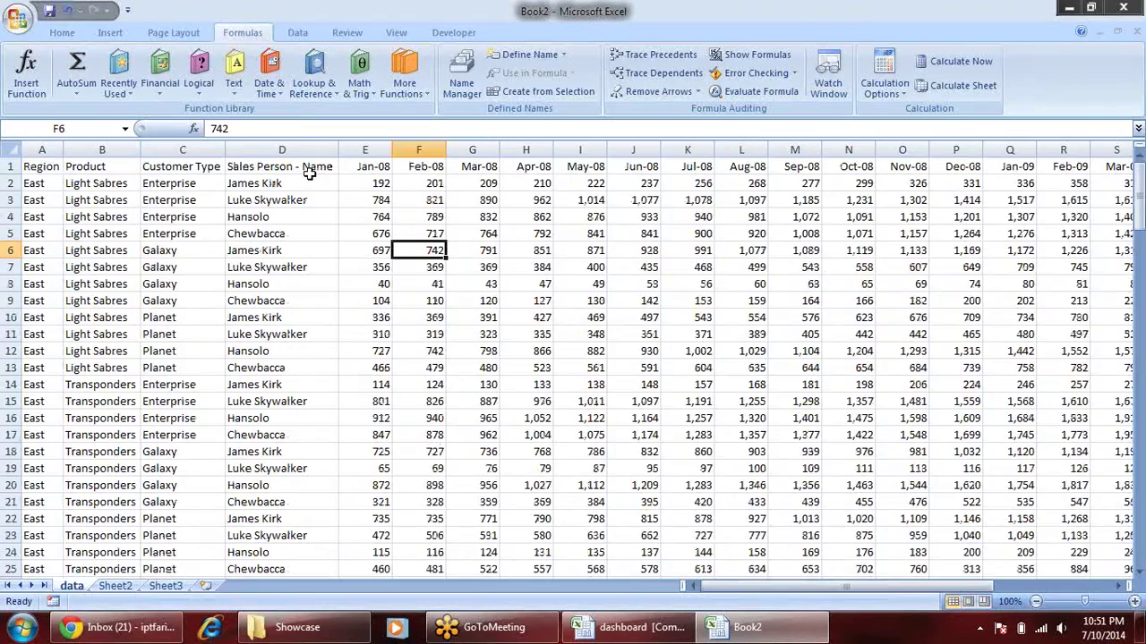
{"action": "scroll", "coordinate": [309, 174], "scroll_direction": "down", "scroll_amount": 1}
{"action": "scroll", "coordinate": [309, 175], "scroll_direction": "down", "scroll_amount": 4}
{"action": "scroll", "coordinate": [309, 173], "scroll_direction": "down", "scroll_amount": 5}
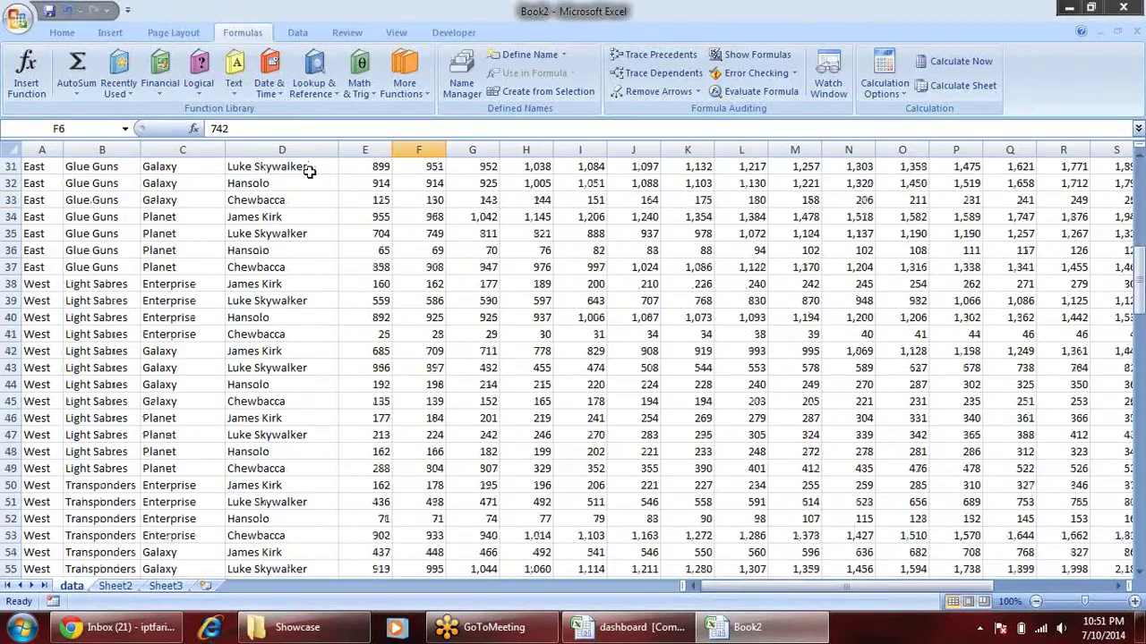
{"action": "scroll", "coordinate": [308, 173], "scroll_direction": "up", "scroll_amount": 5}
{"action": "scroll", "coordinate": [309, 173], "scroll_direction": "up", "scroll_amount": 5}
{"action": "left_click", "coordinate": [629, 627]}
{"action": "left_click", "coordinate": [137, 585]}
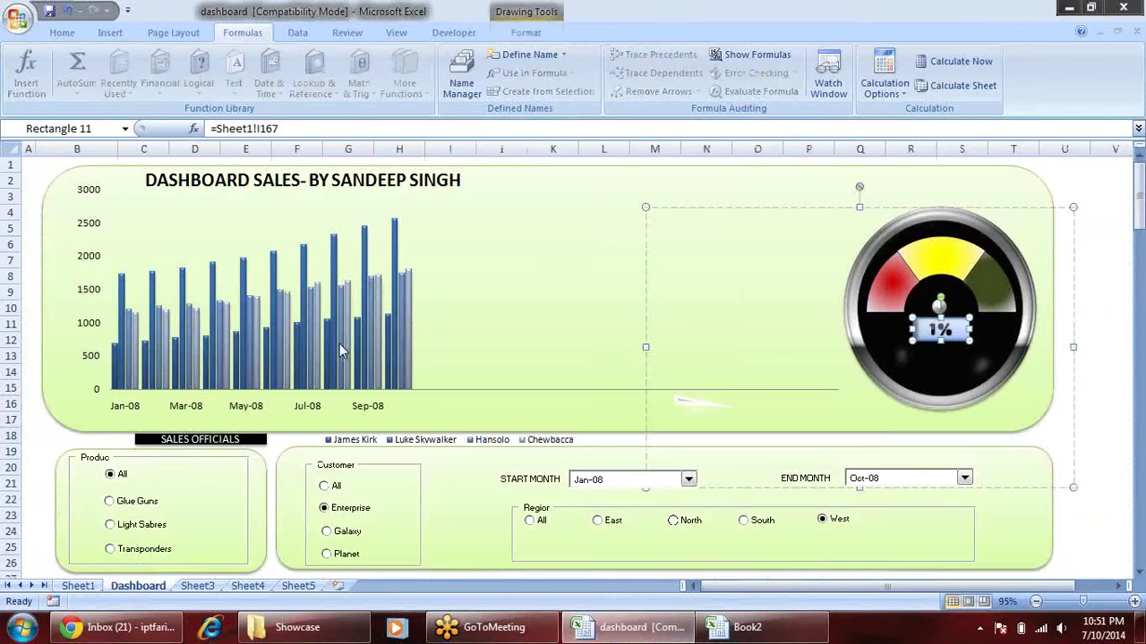
- Inspect the chart's sales bars and clear the leftover column selection in Book2
{"action": "left_click", "coordinate": [373, 304]}
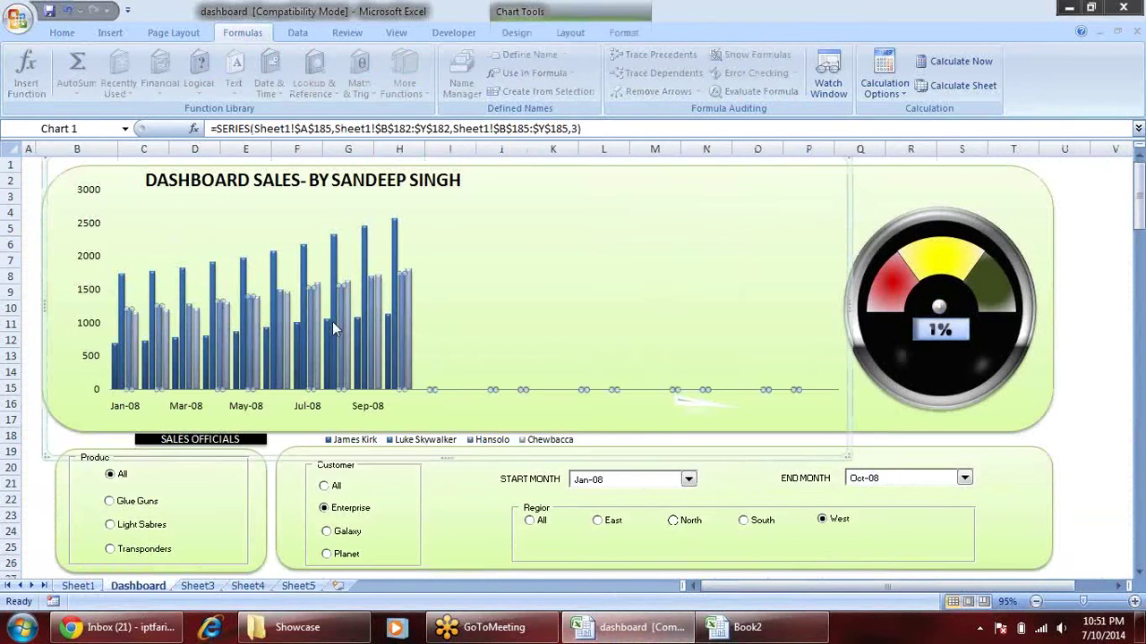
{"action": "left_click", "coordinate": [343, 313]}
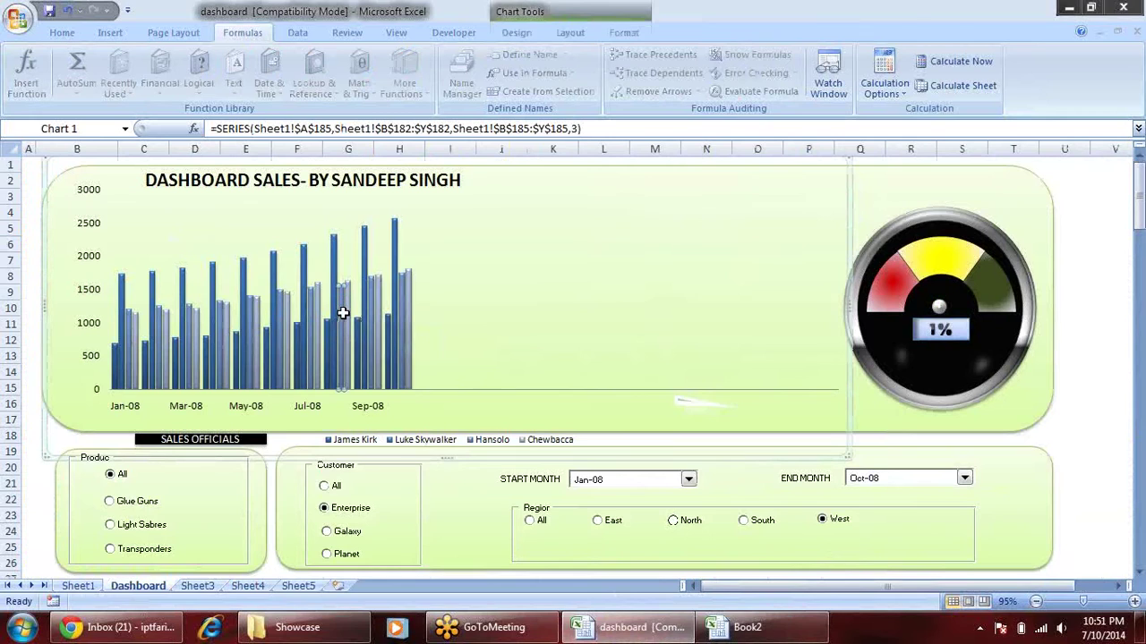
{"action": "key", "text": "ctrl+Tab"}
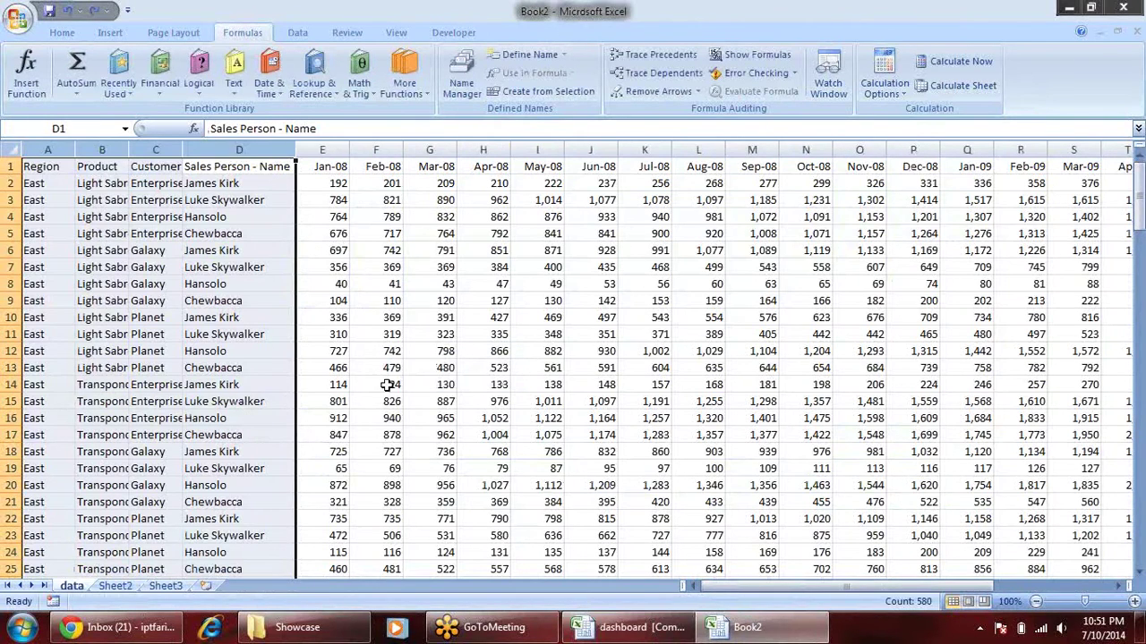
{"action": "left_click", "coordinate": [379, 387]}
{"action": "key", "text": "ctrl+Tab"}
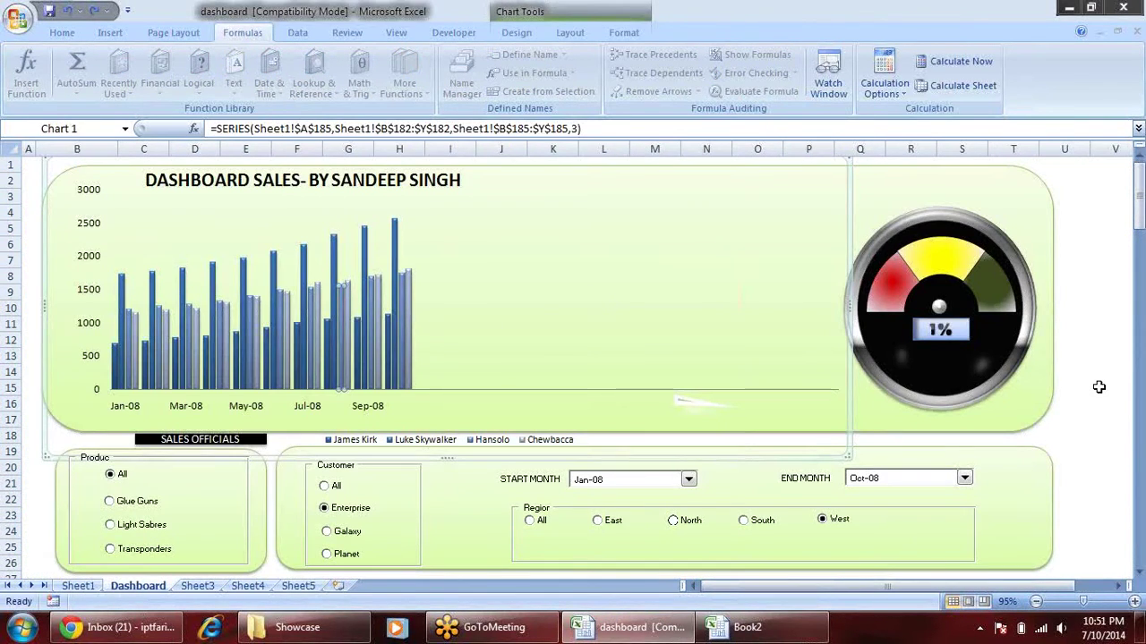
{"action": "left_click", "coordinate": [1098, 386]}
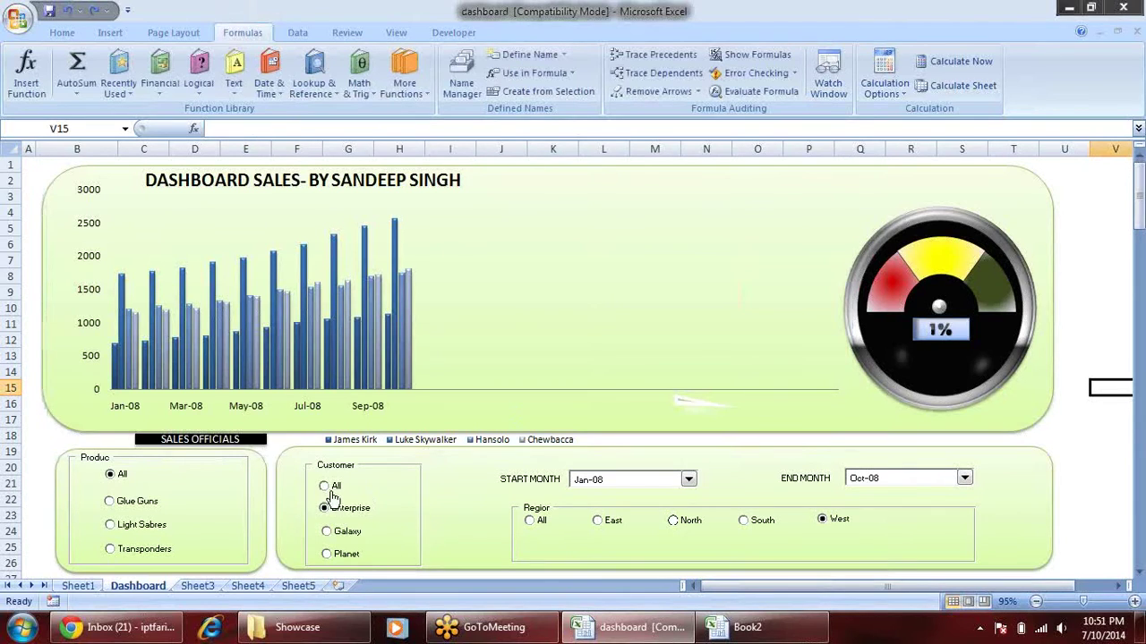
- Filter the dashboard to Planet customers with the end month set to Oct-09
{"action": "left_click", "coordinate": [349, 535]}
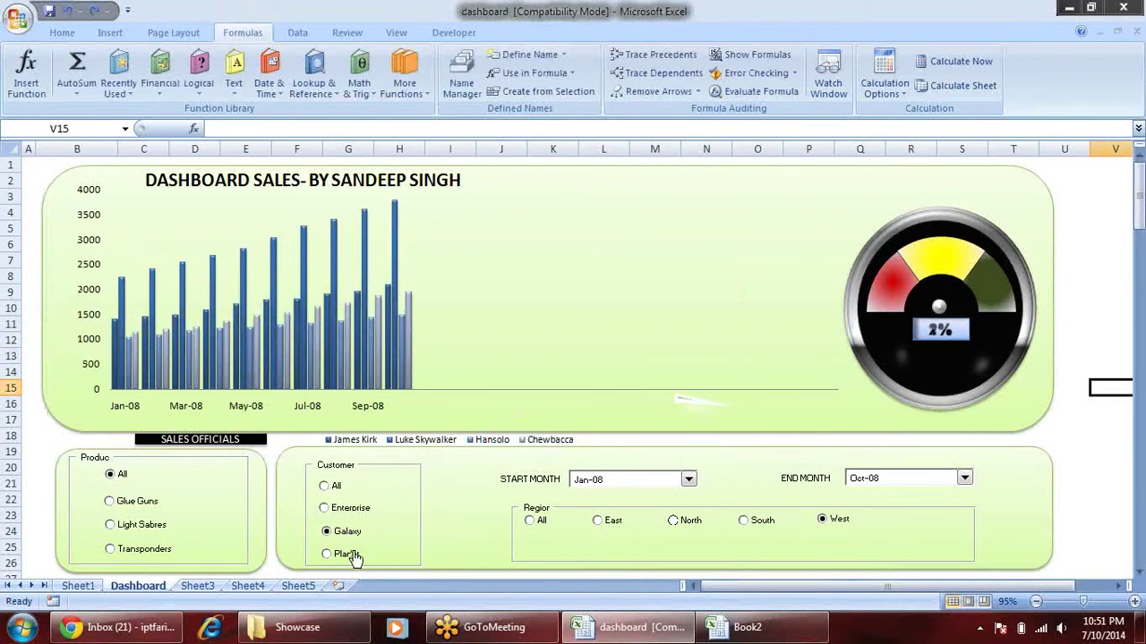
{"action": "left_click", "coordinate": [351, 555]}
{"action": "left_click", "coordinate": [967, 479]}
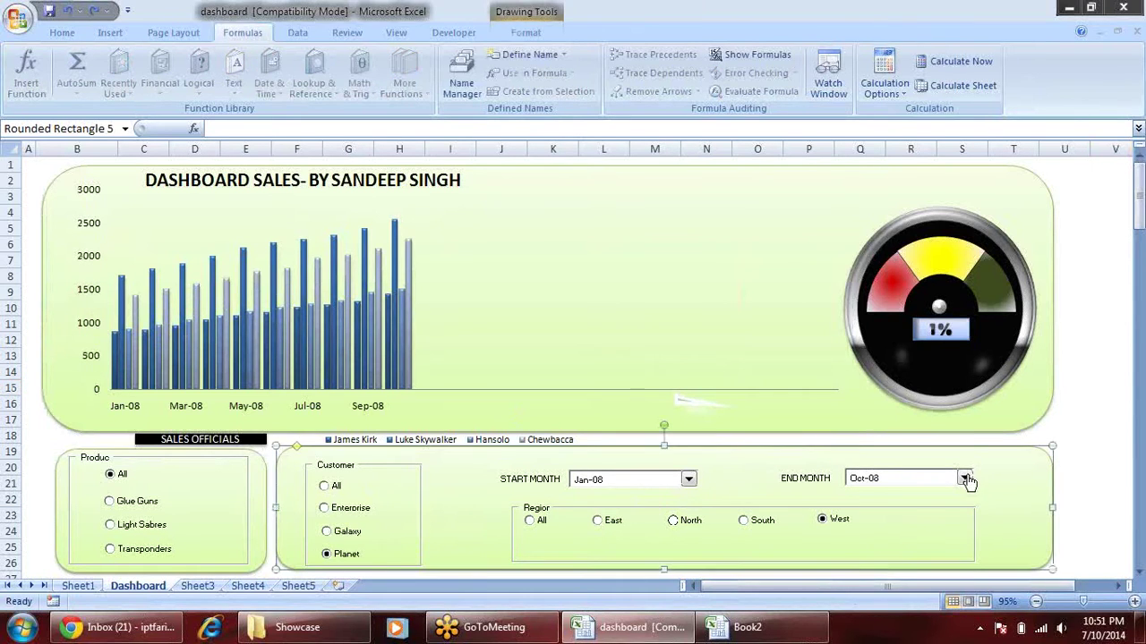
{"action": "left_click", "coordinate": [967, 481]}
{"action": "left_click", "coordinate": [917, 446]}
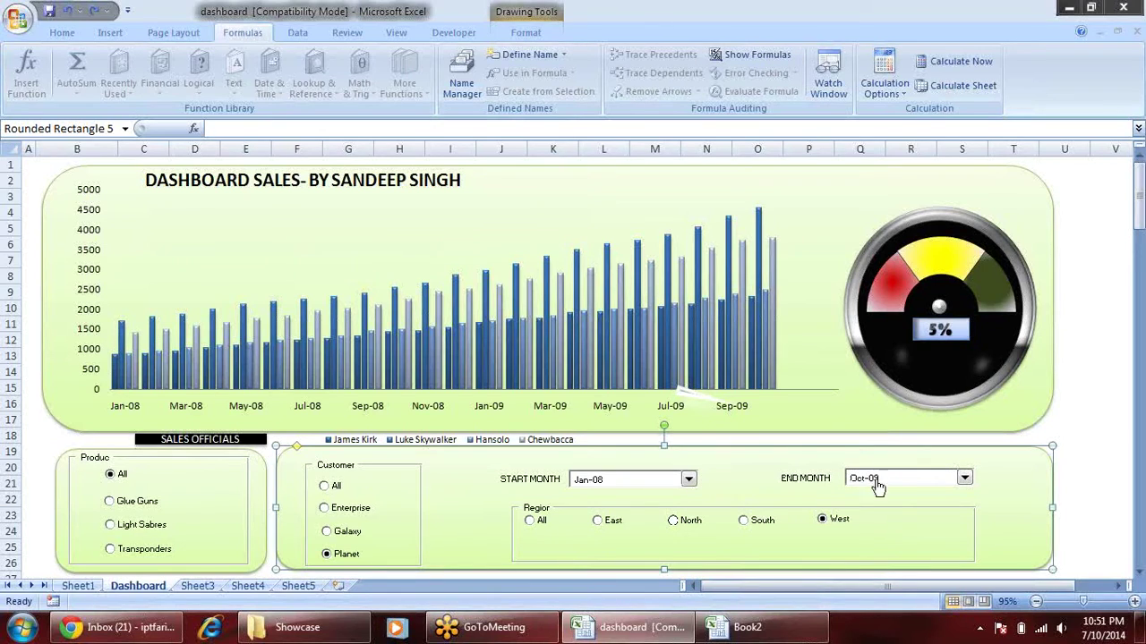
- Cycle the Region filter through All, East, North and South back to West, then view Sheet3 and Sheet1
{"action": "left_click", "coordinate": [530, 521]}
{"action": "left_click", "coordinate": [597, 521]}
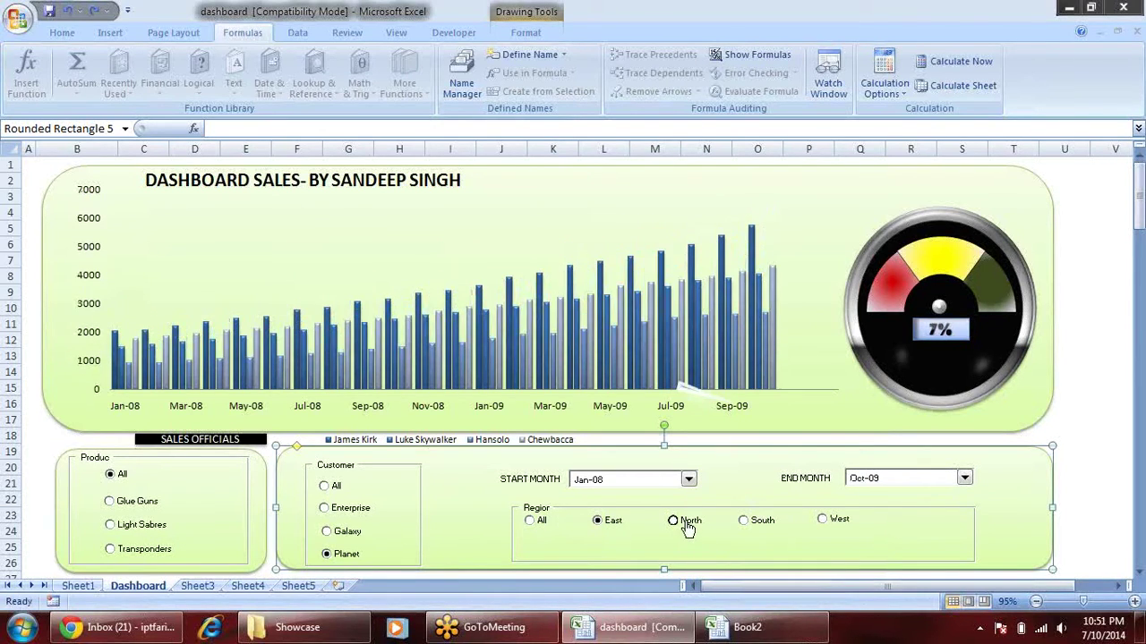
{"action": "left_click", "coordinate": [687, 528]}
{"action": "left_click", "coordinate": [756, 526]}
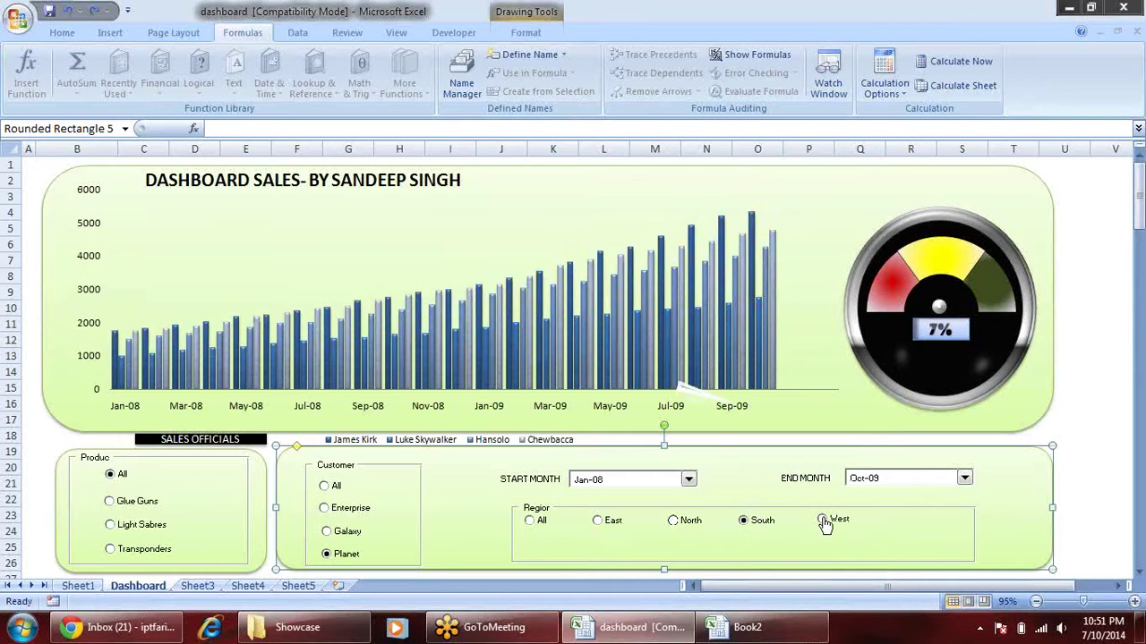
{"action": "left_click", "coordinate": [824, 524]}
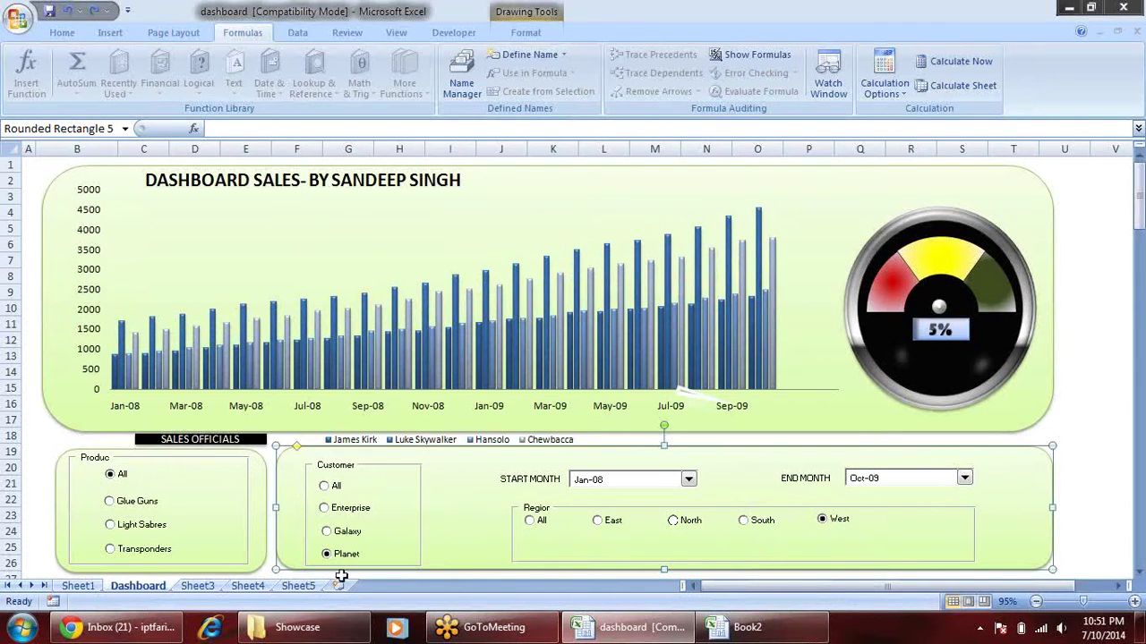
{"action": "left_click", "coordinate": [197, 586]}
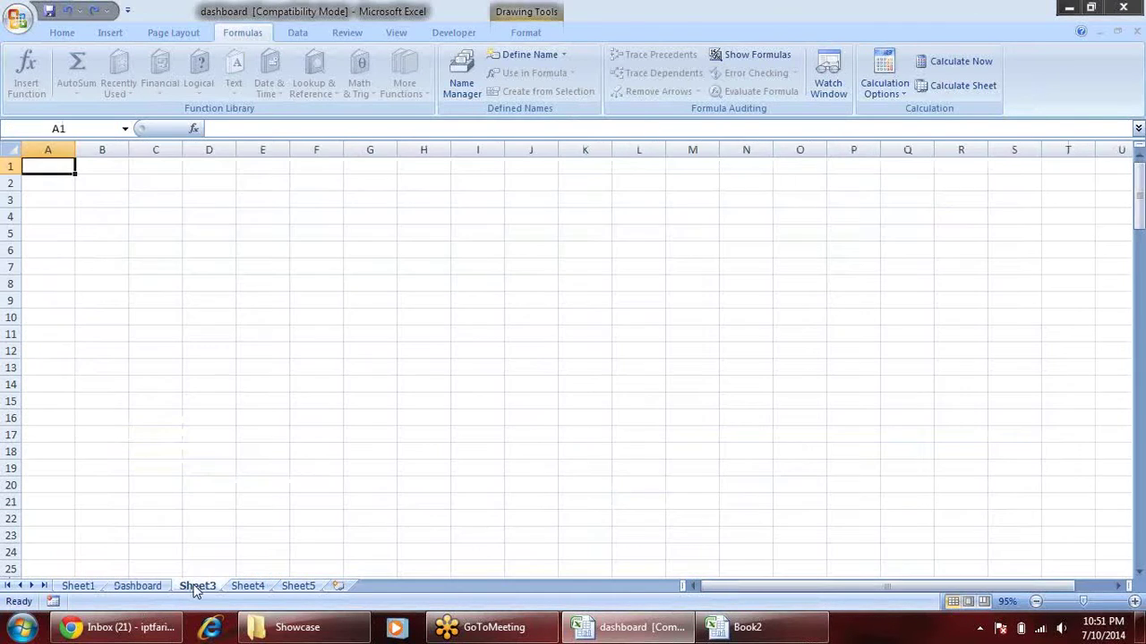
{"action": "left_click", "coordinate": [78, 585]}
- Scroll down to the helper table and select the salesperson names with four months of SUMIFS results
{"action": "scroll", "coordinate": [143, 450], "scroll_direction": "down", "scroll_amount": 7}
{"action": "scroll", "coordinate": [143, 450], "scroll_direction": "down", "scroll_amount": 7}
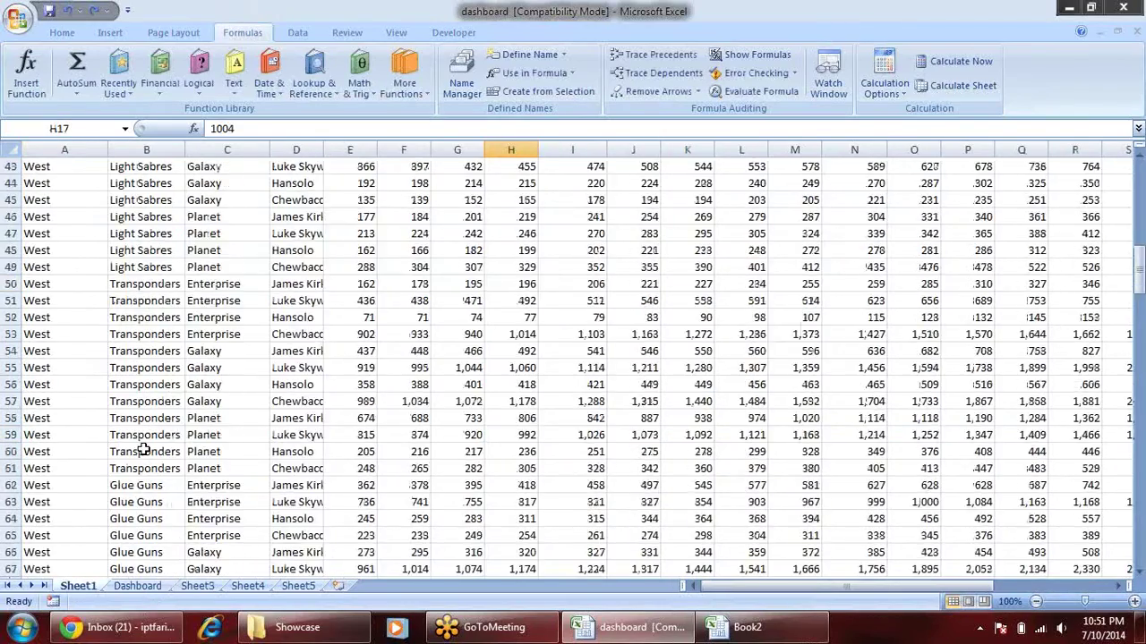
{"action": "scroll", "coordinate": [144, 450], "scroll_direction": "down", "scroll_amount": 4}
{"action": "scroll", "coordinate": [144, 451], "scroll_direction": "down", "scroll_amount": 4}
{"action": "scroll", "coordinate": [145, 447], "scroll_direction": "down", "scroll_amount": 6}
{"action": "scroll", "coordinate": [147, 443], "scroll_direction": "down", "scroll_amount": 4}
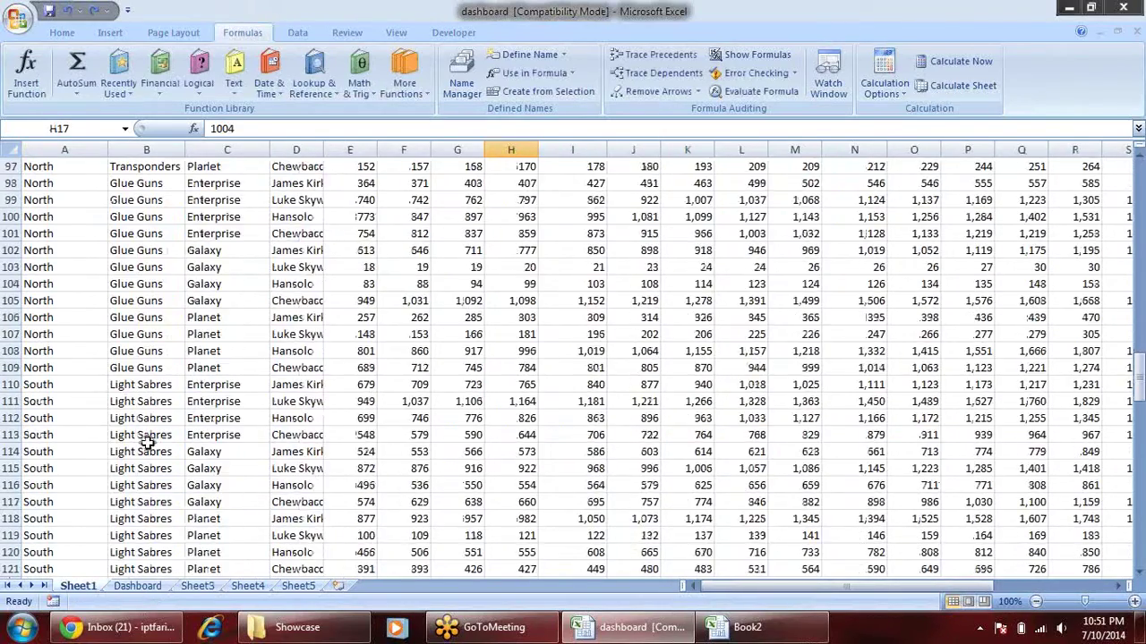
{"action": "scroll", "coordinate": [146, 443], "scroll_direction": "down", "scroll_amount": 2}
{"action": "scroll", "coordinate": [147, 443], "scroll_direction": "down", "scroll_amount": 9}
{"action": "scroll", "coordinate": [147, 443], "scroll_direction": "down", "scroll_amount": 1}
{"action": "scroll", "coordinate": [148, 440], "scroll_direction": "down", "scroll_amount": 1}
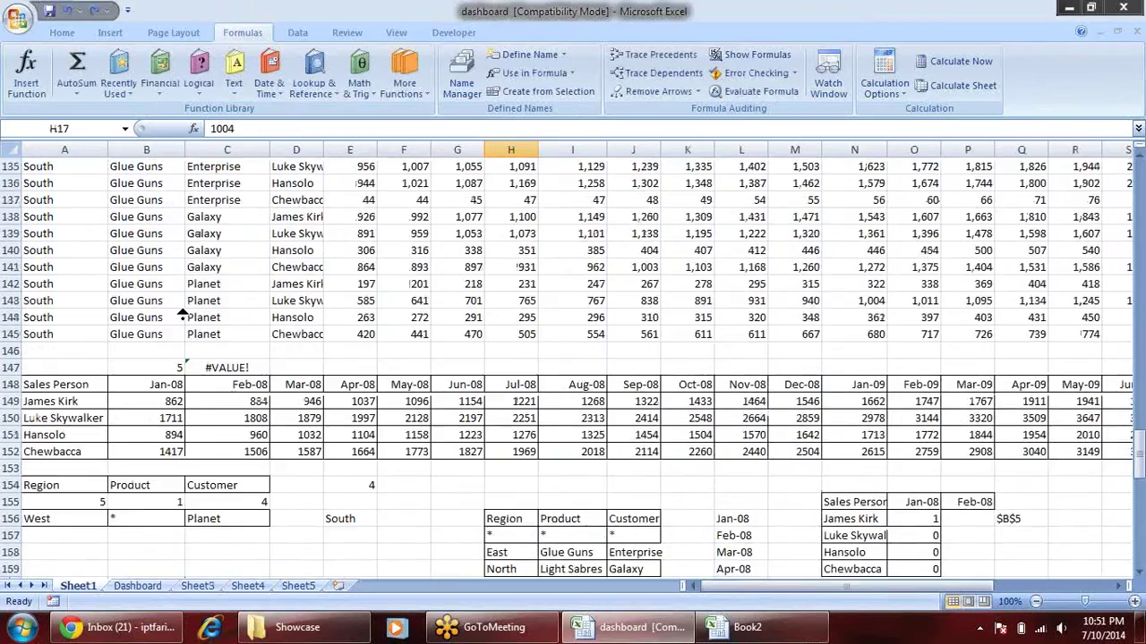
{"action": "scroll", "coordinate": [182, 316], "scroll_direction": "up", "scroll_amount": 5}
{"action": "scroll", "coordinate": [182, 315], "scroll_direction": "right", "scroll_amount": 1}
{"action": "scroll", "coordinate": [89, 492], "scroll_direction": "down", "scroll_amount": 2}
{"action": "scroll", "coordinate": [85, 484], "scroll_direction": "down", "scroll_amount": 7}
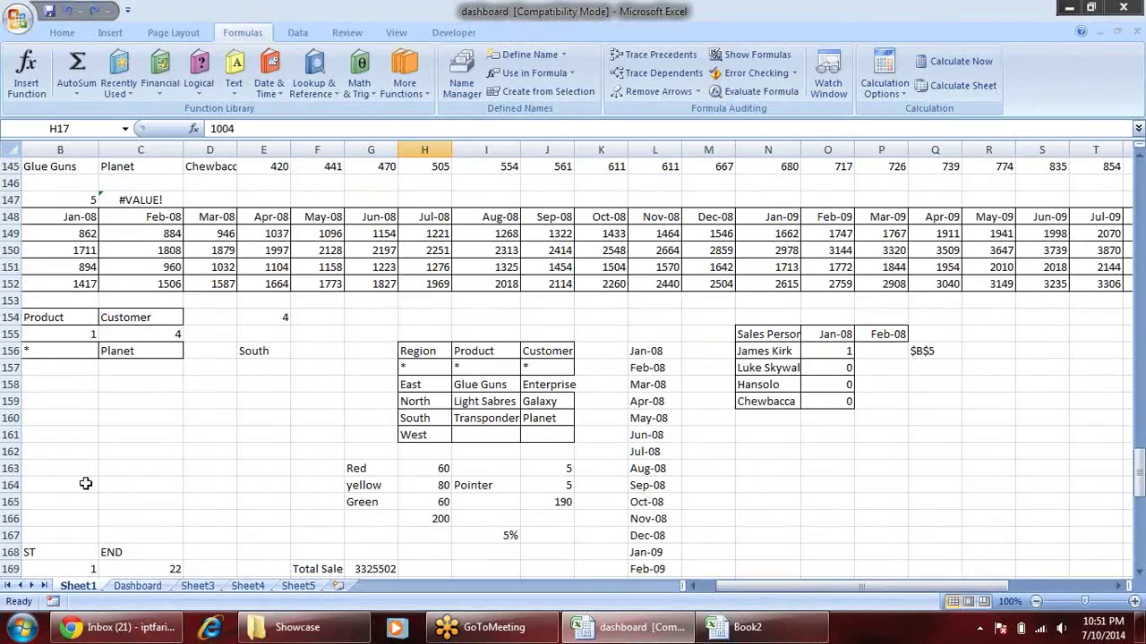
{"action": "left_click_drag", "start_coordinate": [771, 587], "coordinate": [756, 587]}
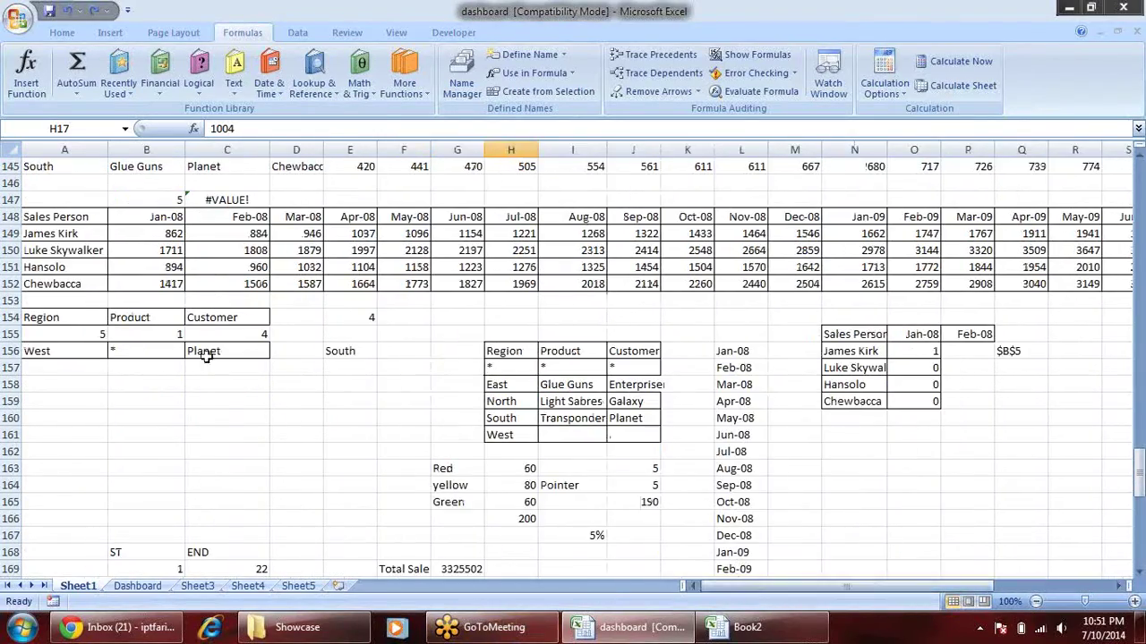
{"action": "scroll", "coordinate": [183, 380], "scroll_direction": "up", "scroll_amount": 3}
{"action": "scroll", "coordinate": [170, 394], "scroll_direction": "up", "scroll_amount": 1}
{"action": "scroll", "coordinate": [153, 396], "scroll_direction": "down", "scroll_amount": 2}
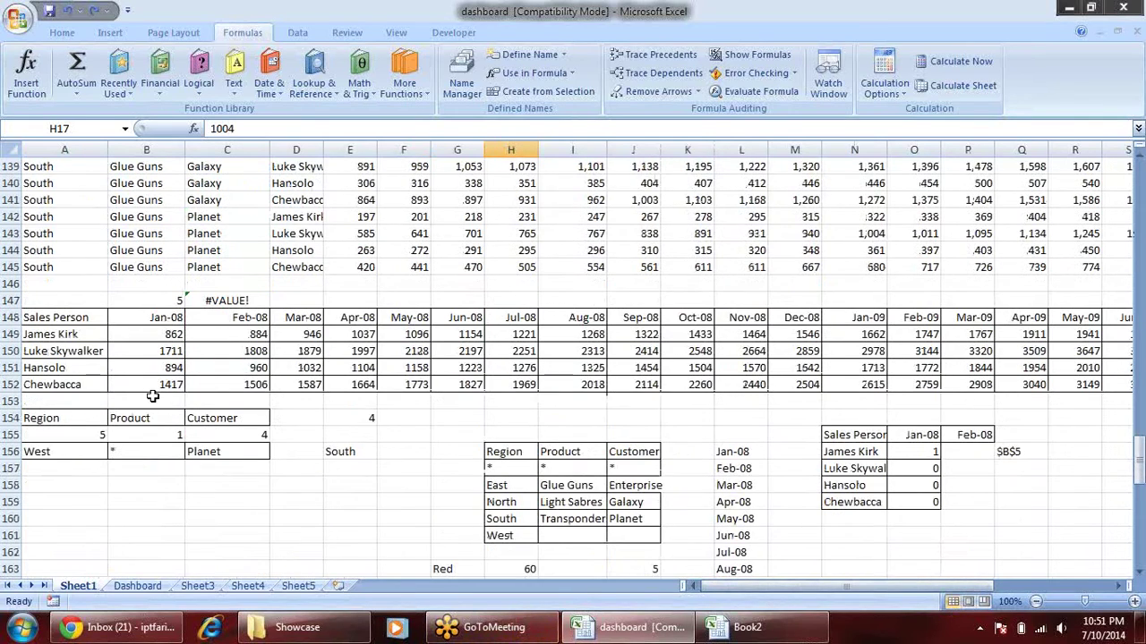
{"action": "left_click_drag", "start_coordinate": [56, 335], "coordinate": [63, 384]}
{"action": "left_click_drag", "start_coordinate": [161, 333], "coordinate": [367, 384]}
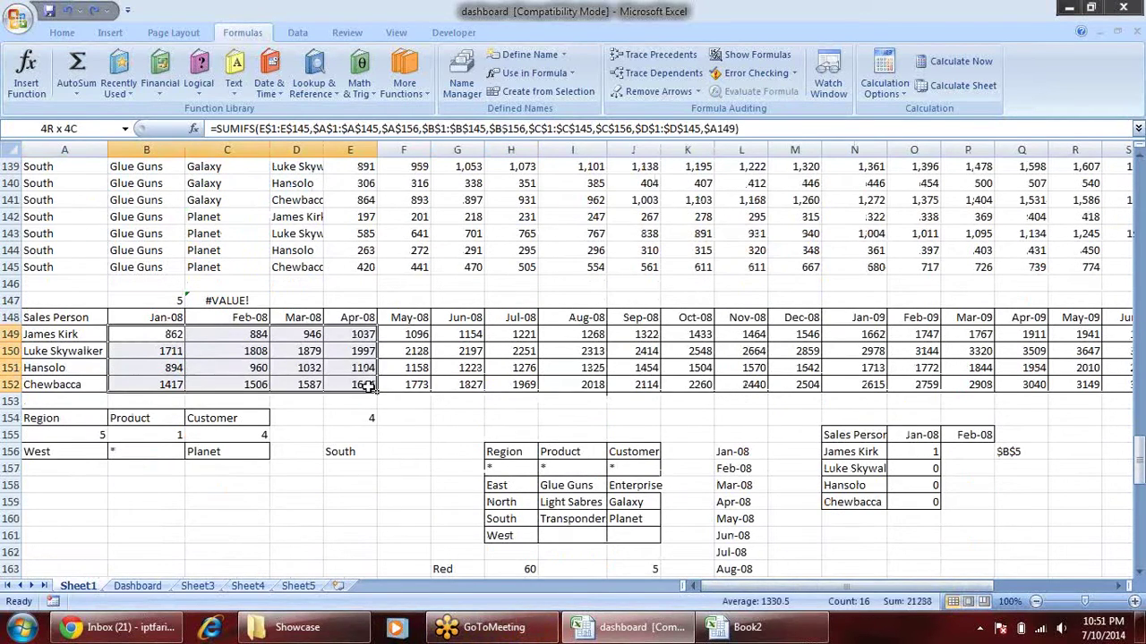
{"action": "left_click", "coordinate": [161, 333]}
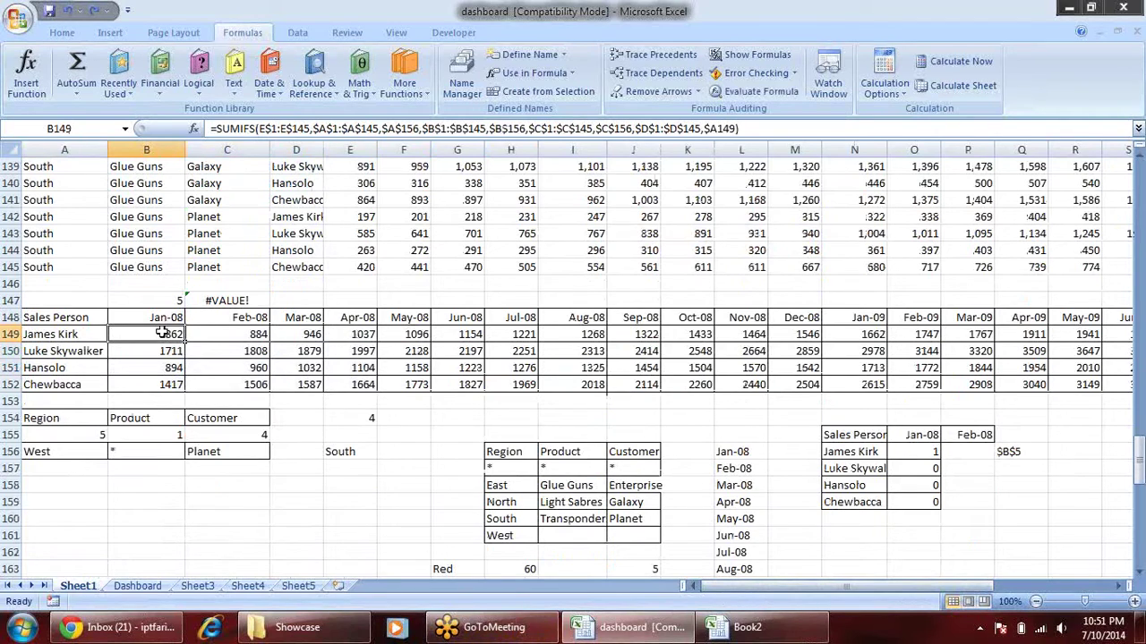
{"action": "left_click", "coordinate": [163, 318]}
{"action": "left_click", "coordinate": [164, 331]}
{"action": "left_click", "coordinate": [72, 333]}
{"action": "left_click", "coordinate": [170, 333]}
{"action": "left_click", "coordinate": [259, 340]}
{"action": "left_click", "coordinate": [338, 330]}
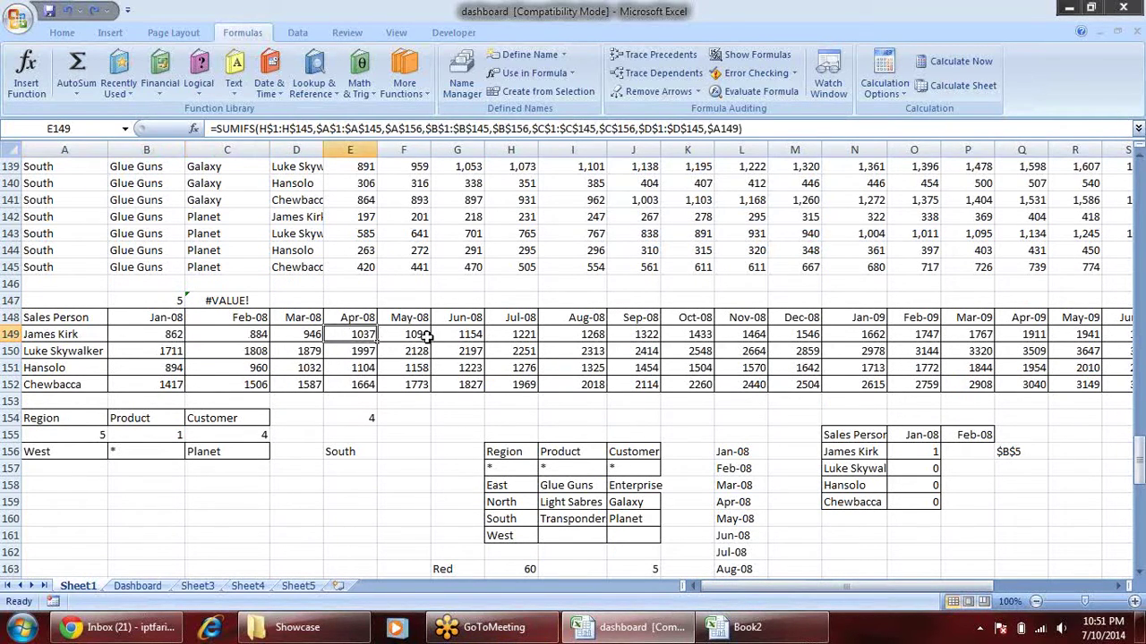
{"action": "left_click", "coordinate": [456, 337]}
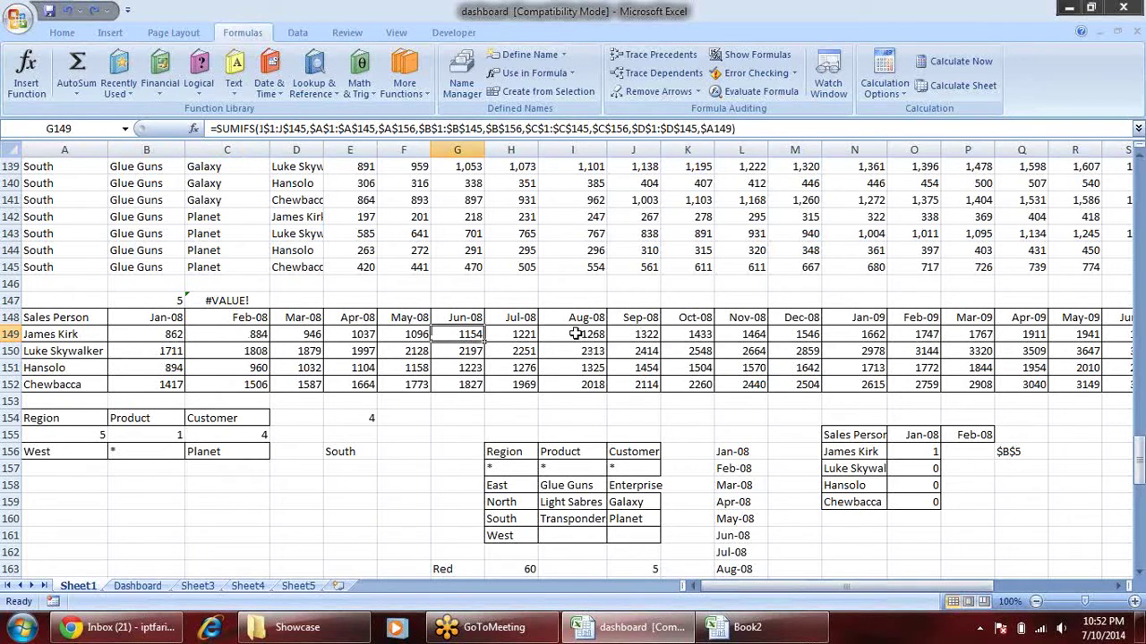
{"action": "left_click", "coordinate": [115, 438]}
{"action": "left_click", "coordinate": [68, 434]}
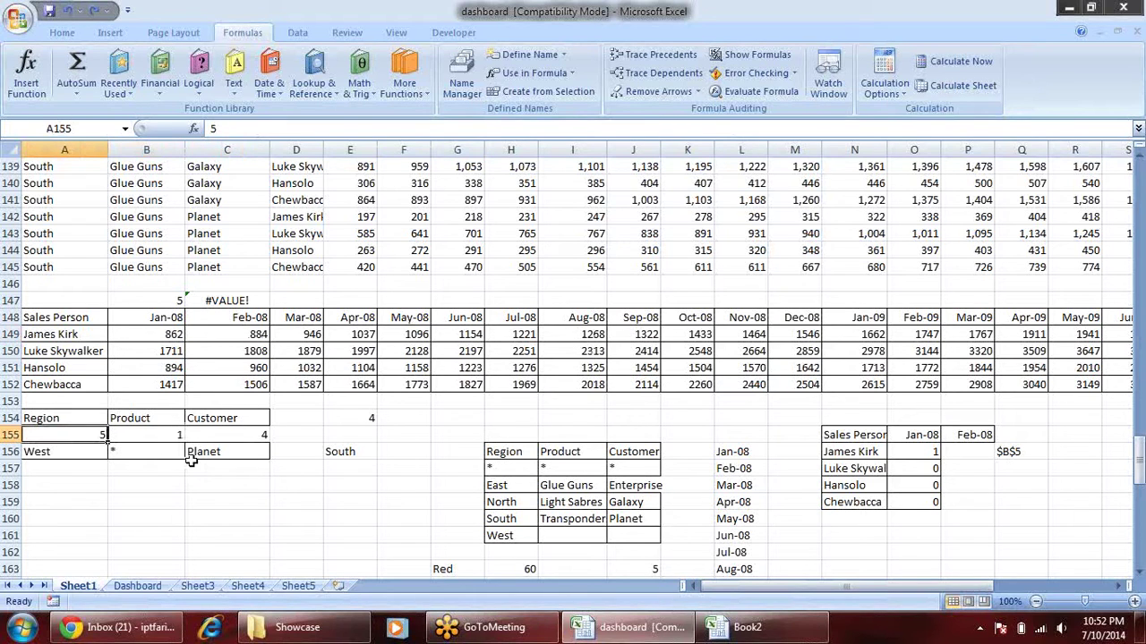
{"action": "mouse_move", "coordinate": [288, 627]}
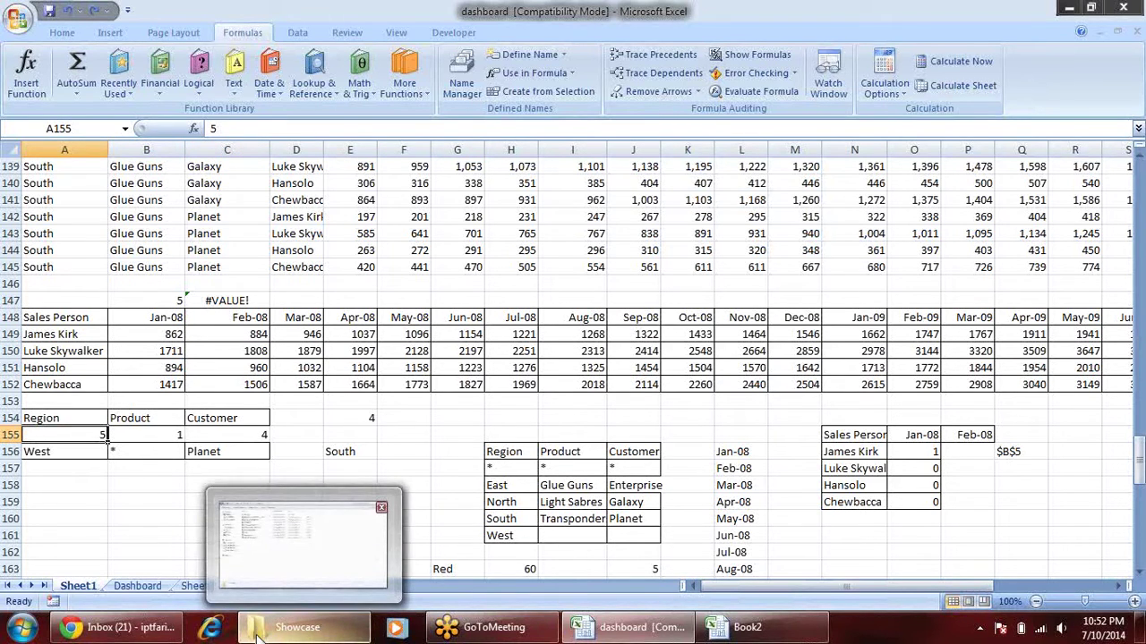
- Set the region index to 2 and review the filter labels and index values
{"action": "type", "text": "2"}
{"action": "key", "text": "Return"}
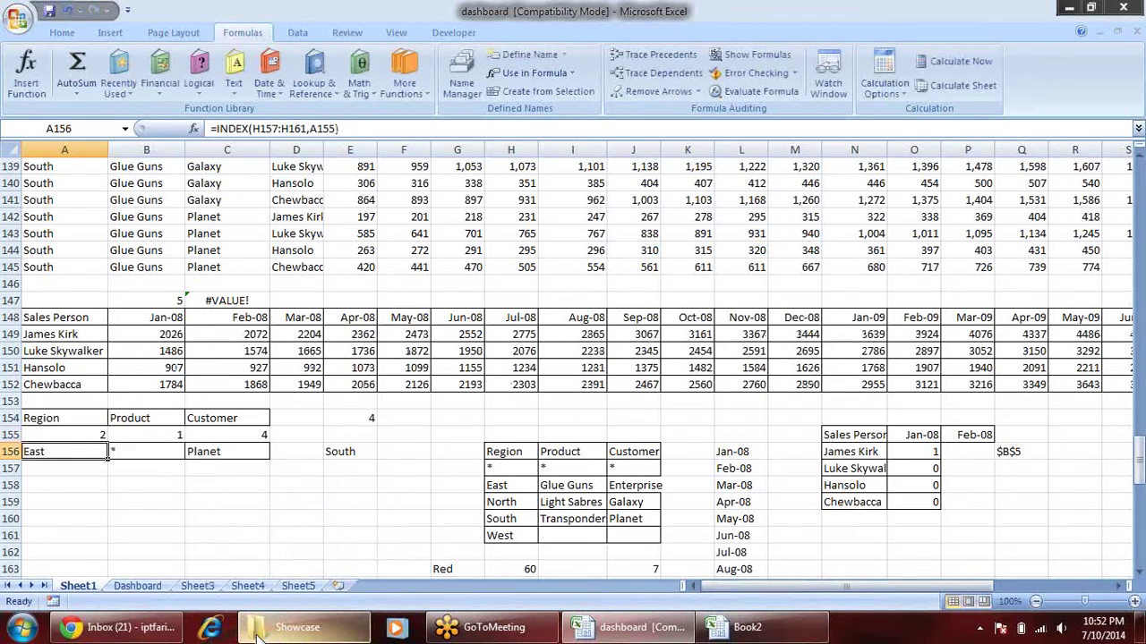
{"action": "key", "text": "Up"}
{"action": "key", "text": "Up"}
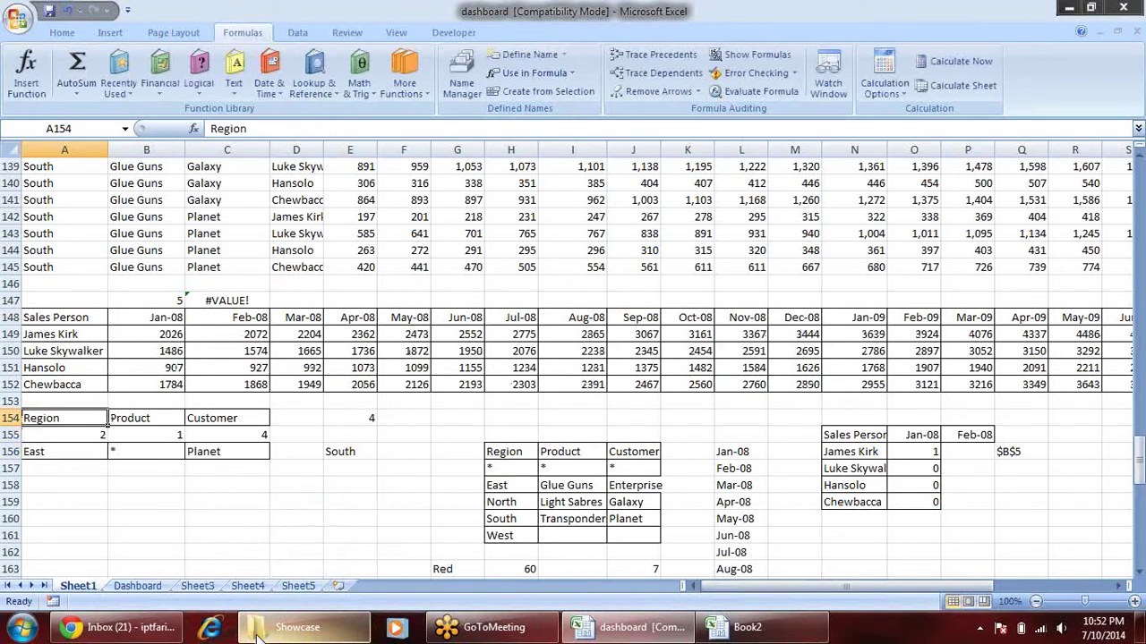
{"action": "key", "text": "shift+Right"}
{"action": "key", "text": "shift+Right"}
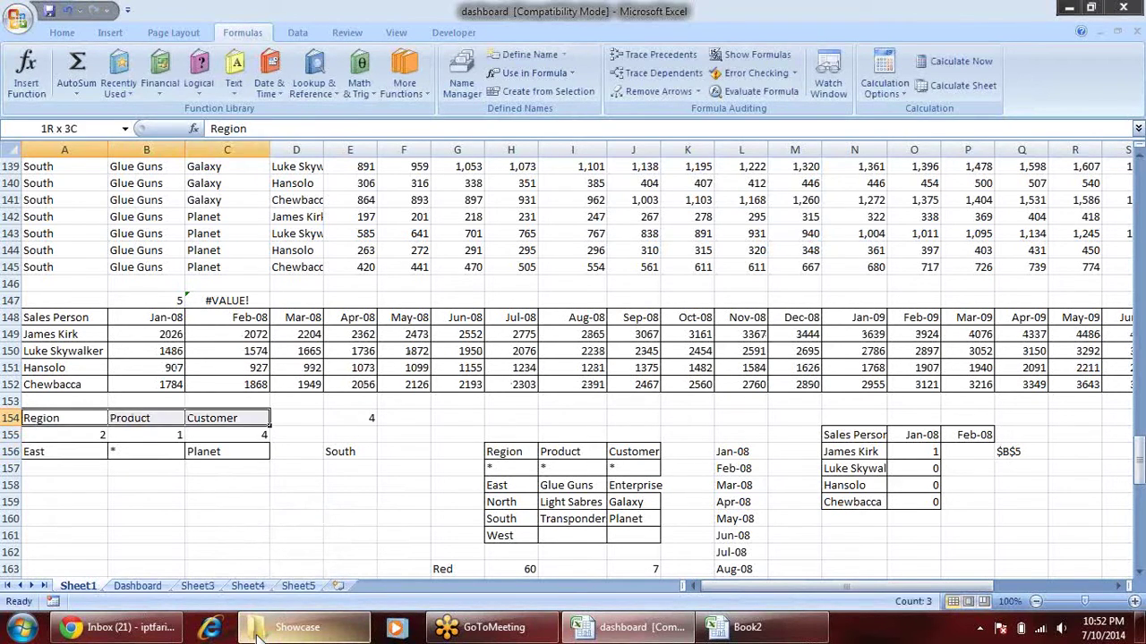
{"action": "key", "text": "shift+Down"}
{"action": "key", "text": "Down"}
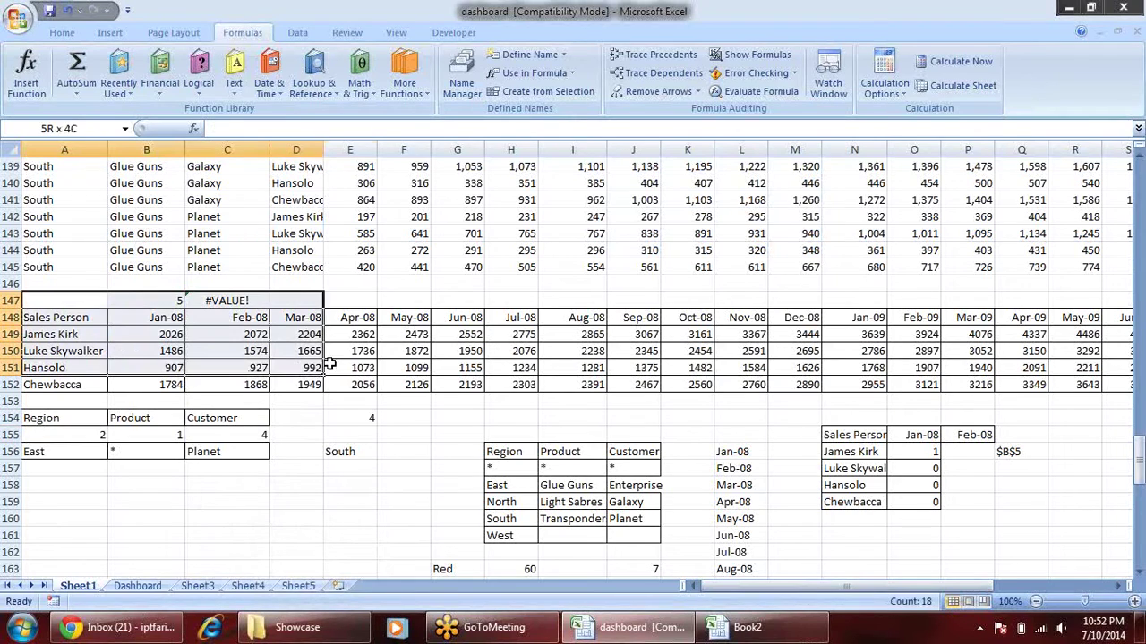
- Review James Kirk's Jan-08 SUMIFS formula in the sales person table
{"action": "left_click_drag", "start_coordinate": [49, 306], "coordinate": [331, 366]}
{"action": "left_click", "coordinate": [258, 387]}
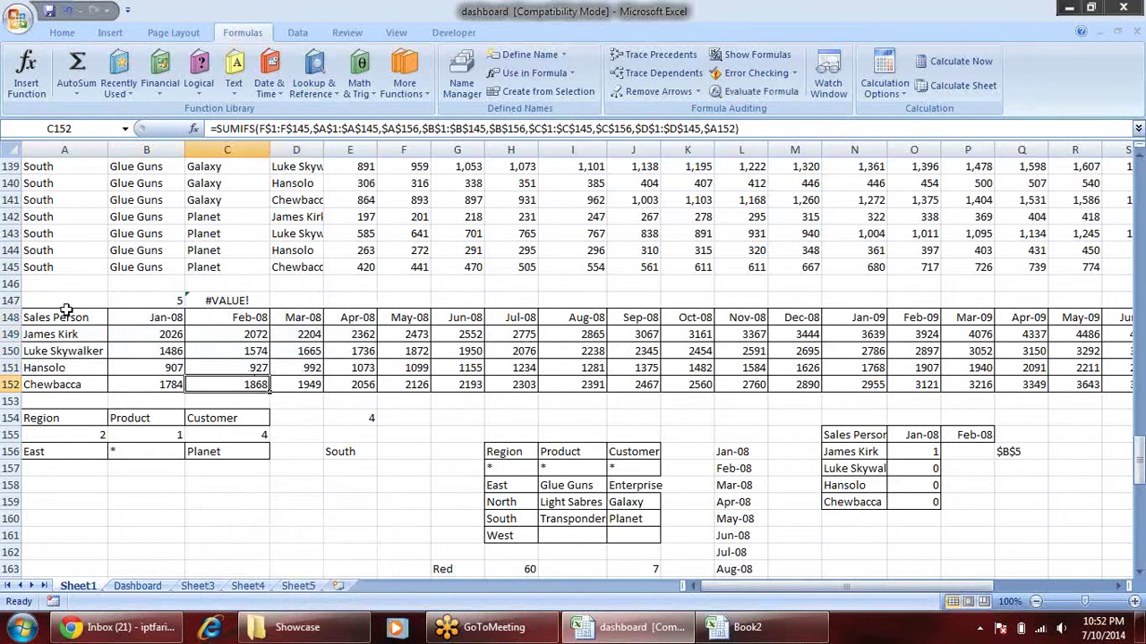
{"action": "left_click_drag", "start_coordinate": [62, 317], "coordinate": [211, 384]}
{"action": "left_click", "coordinate": [158, 334]}
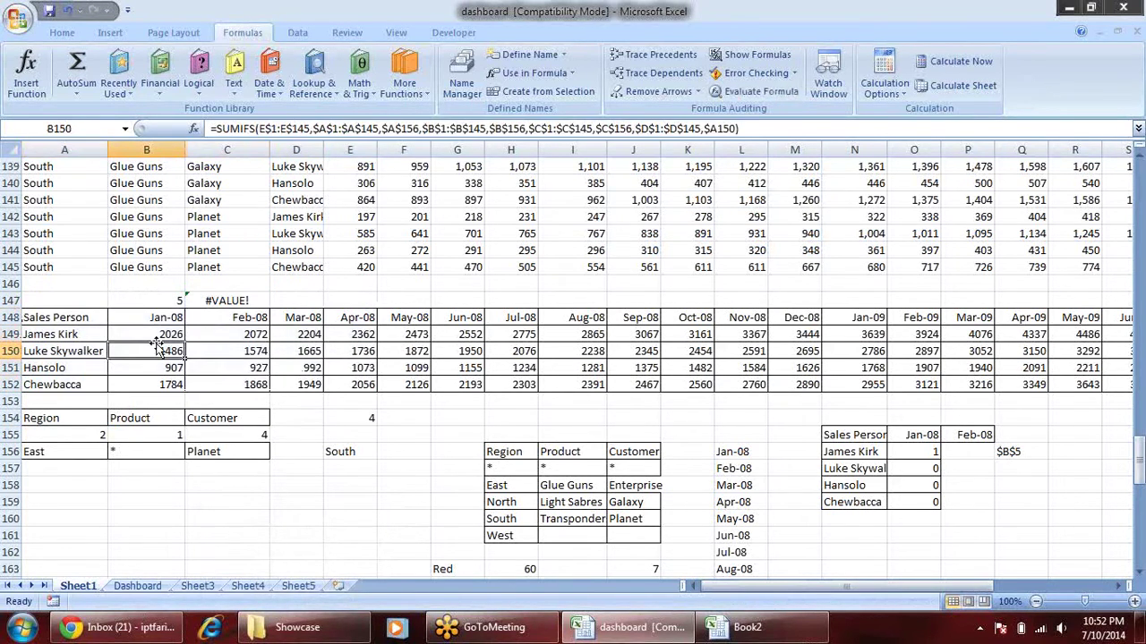
{"action": "left_click", "coordinate": [170, 318]}
{"action": "left_click", "coordinate": [168, 333]}
{"action": "left_click", "coordinate": [88, 338]}
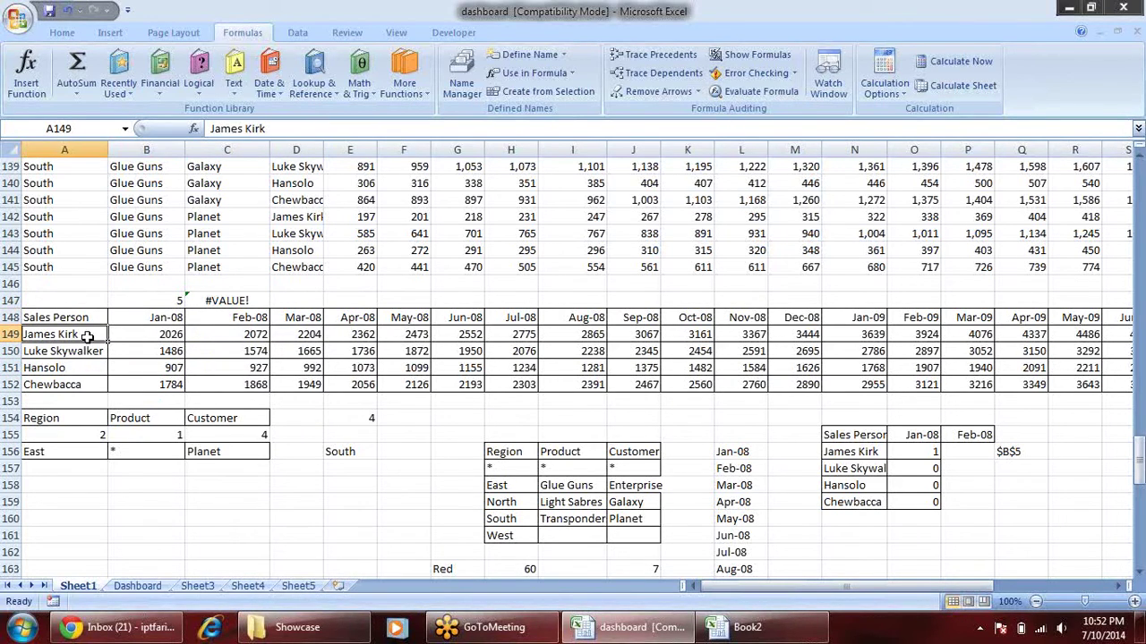
{"action": "left_click", "coordinate": [151, 336]}
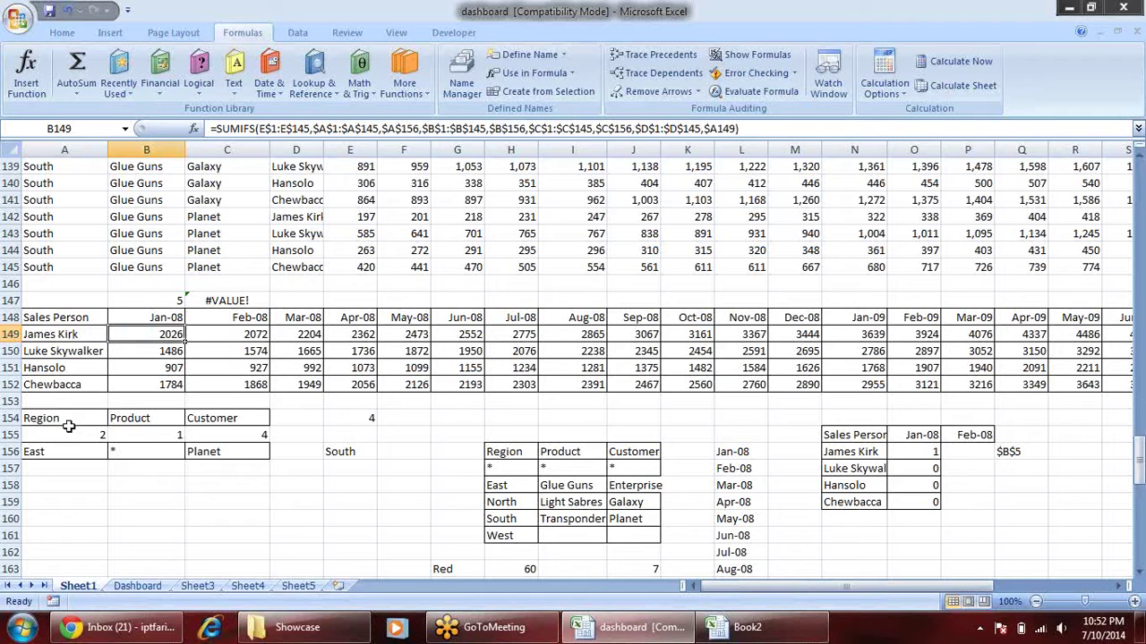
- Inspect the INDEX formulas returning the region, product and customer criteria
{"action": "left_click", "coordinate": [73, 455]}
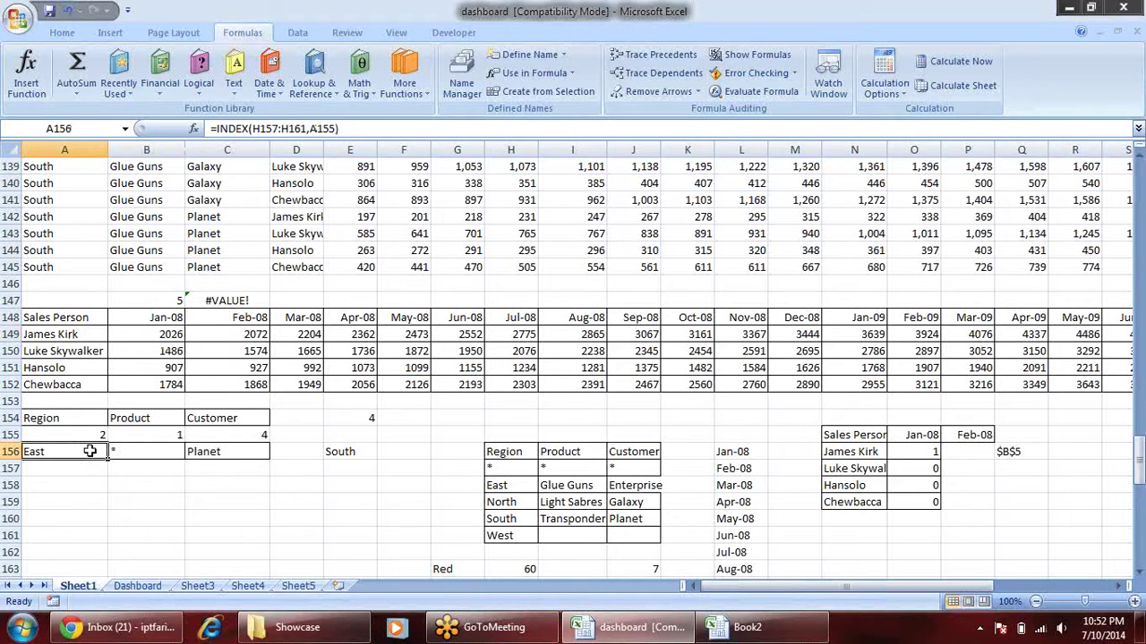
{"action": "left_click", "coordinate": [169, 450]}
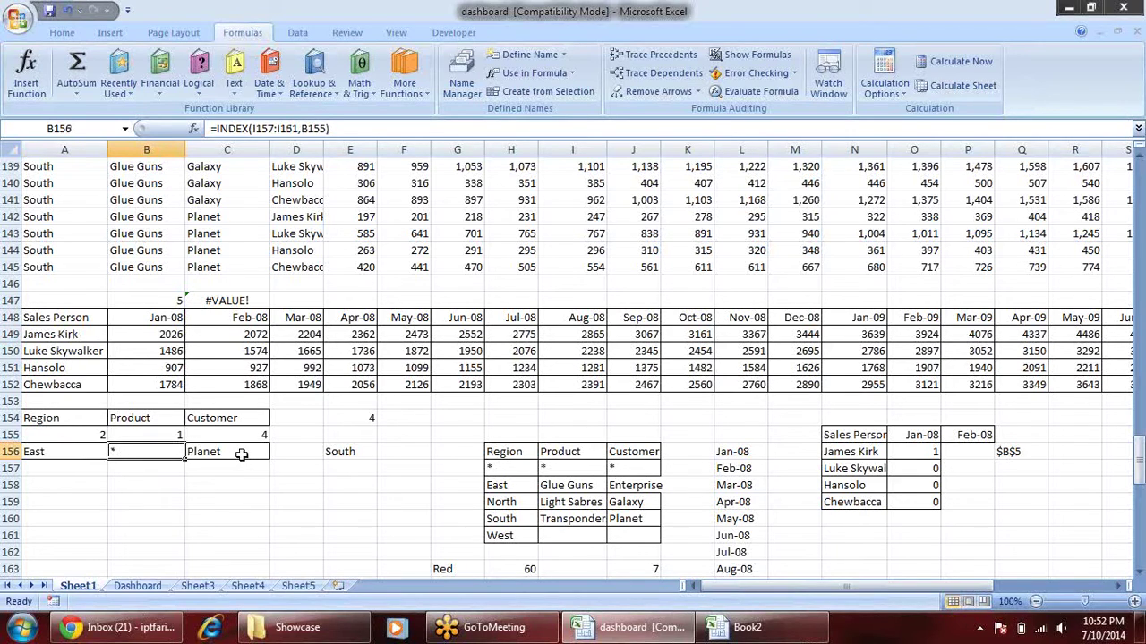
{"action": "left_click", "coordinate": [241, 454]}
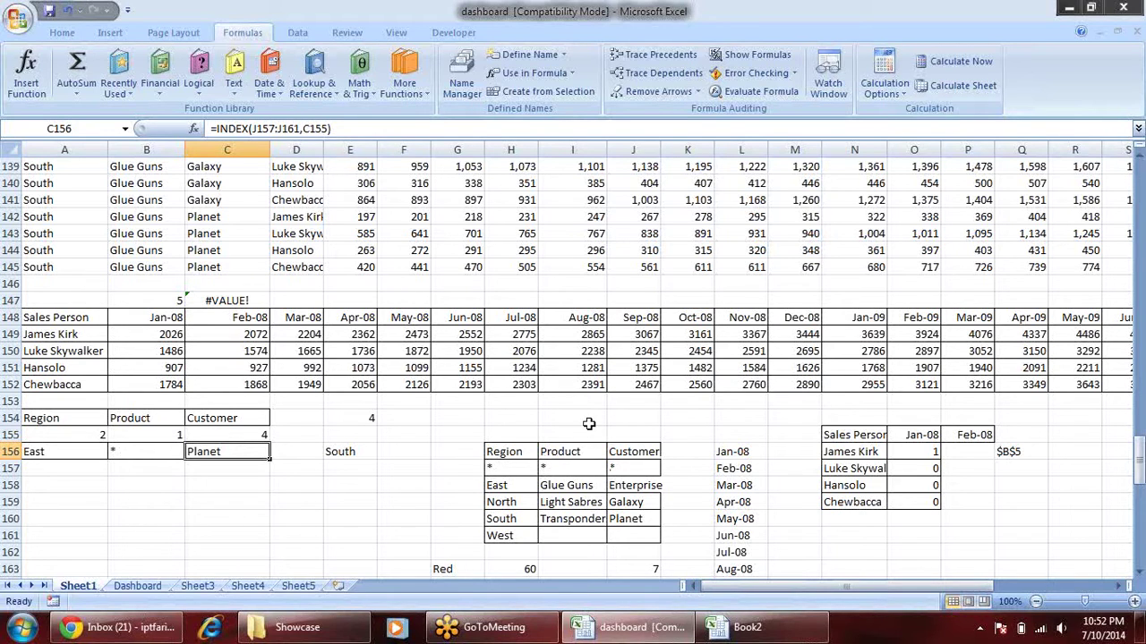
{"action": "scroll", "coordinate": [566, 390], "scroll_direction": "down", "scroll_amount": 1}
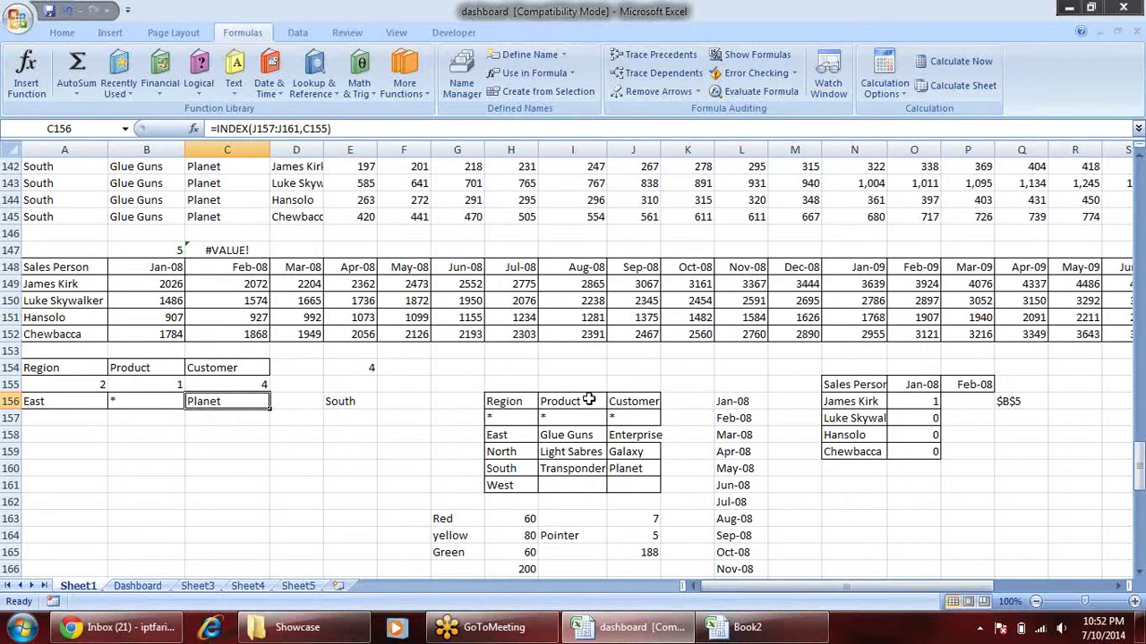
{"action": "left_click", "coordinate": [352, 449]}
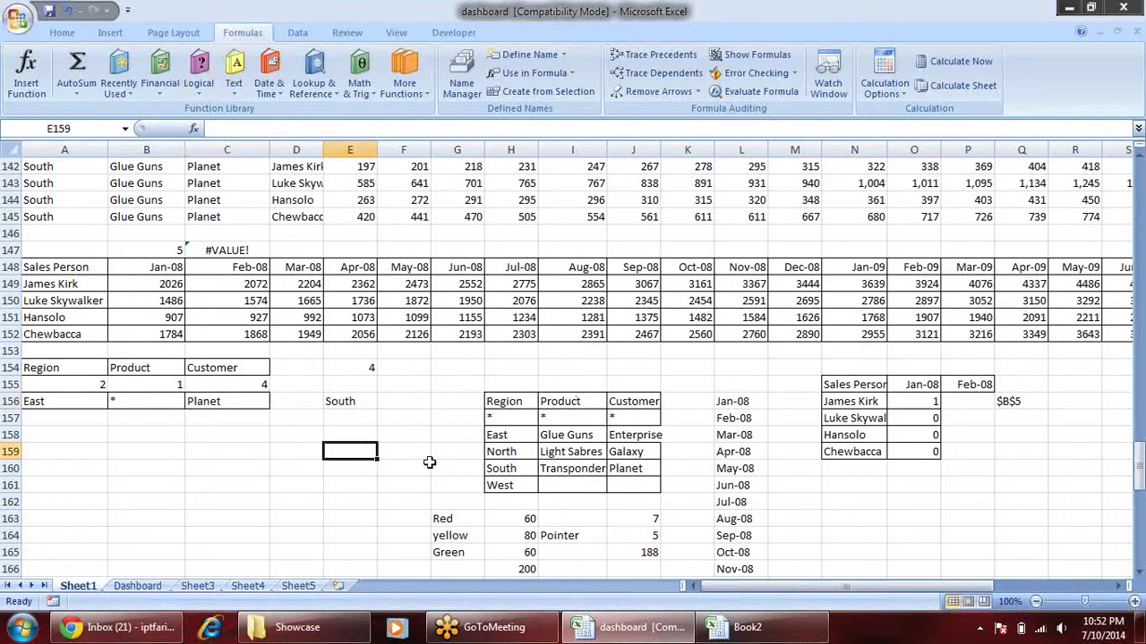
{"action": "type", "text": "=coun"}
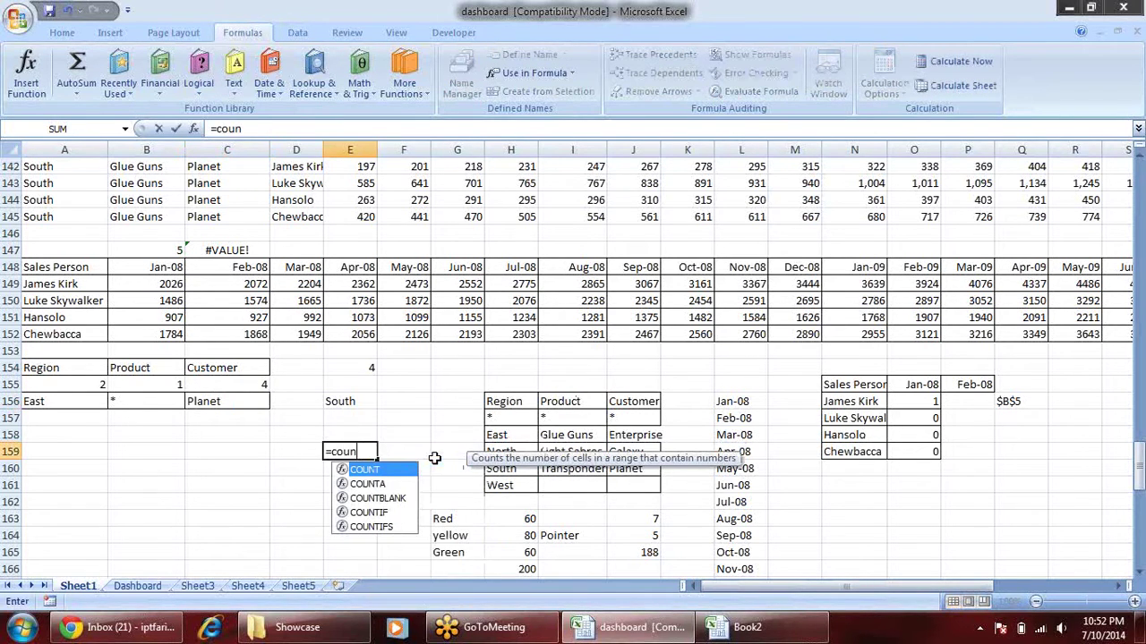
{"action": "key", "text": "Down"}
{"action": "key", "text": "Down"}
{"action": "key", "text": "Down"}
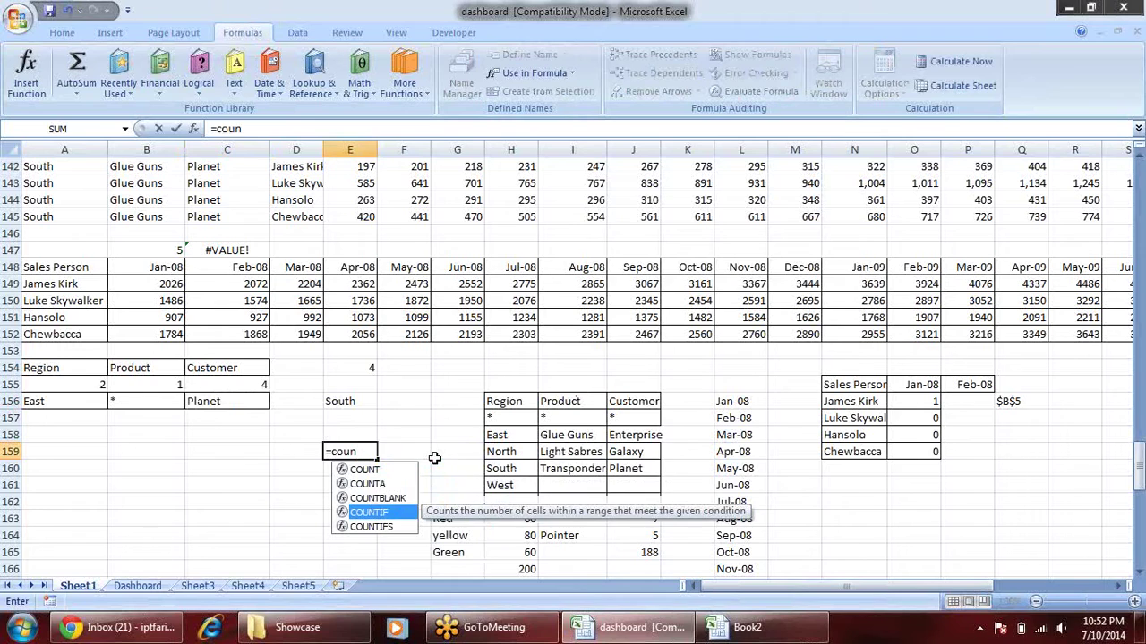
{"action": "key", "text": "Tab"}
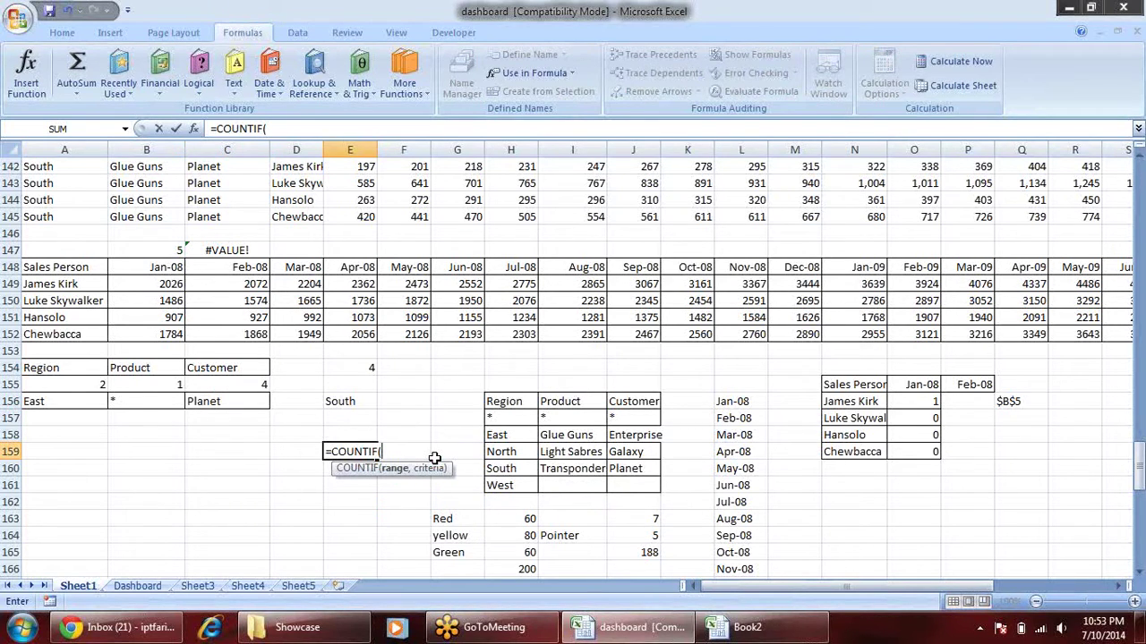
{"action": "left_click_drag", "start_coordinate": [416, 266], "coordinate": [416, 336]}
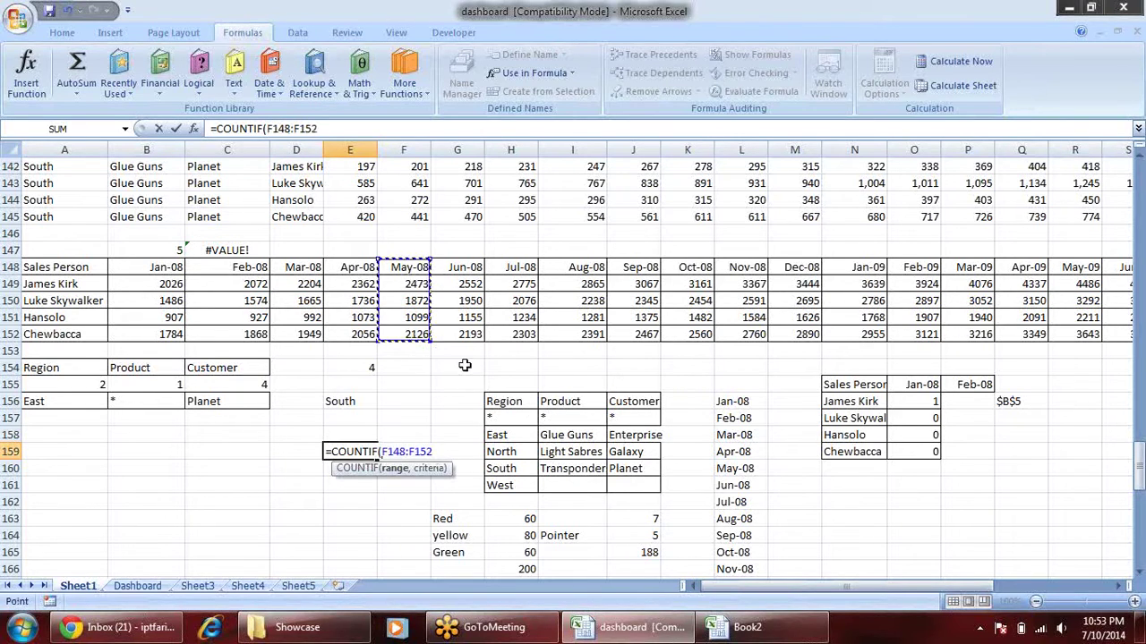
{"action": "type", "text": ",\"*"}
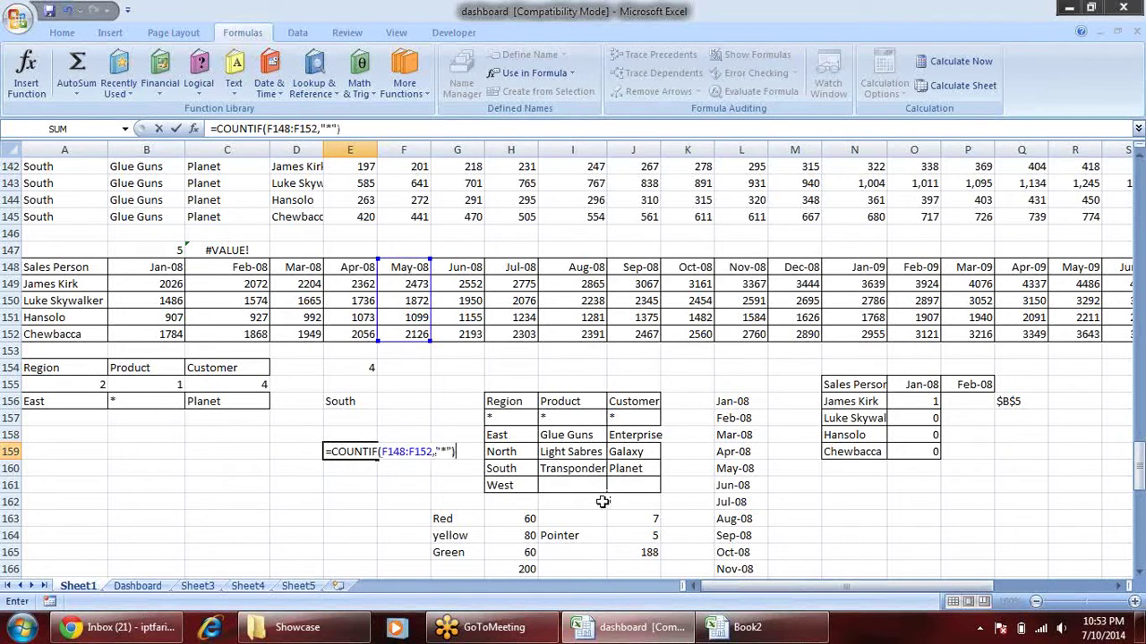
{"action": "key", "text": "ctrl+Return"}
{"action": "key", "text": "F2"}
{"action": "key", "text": "BackSpace"}
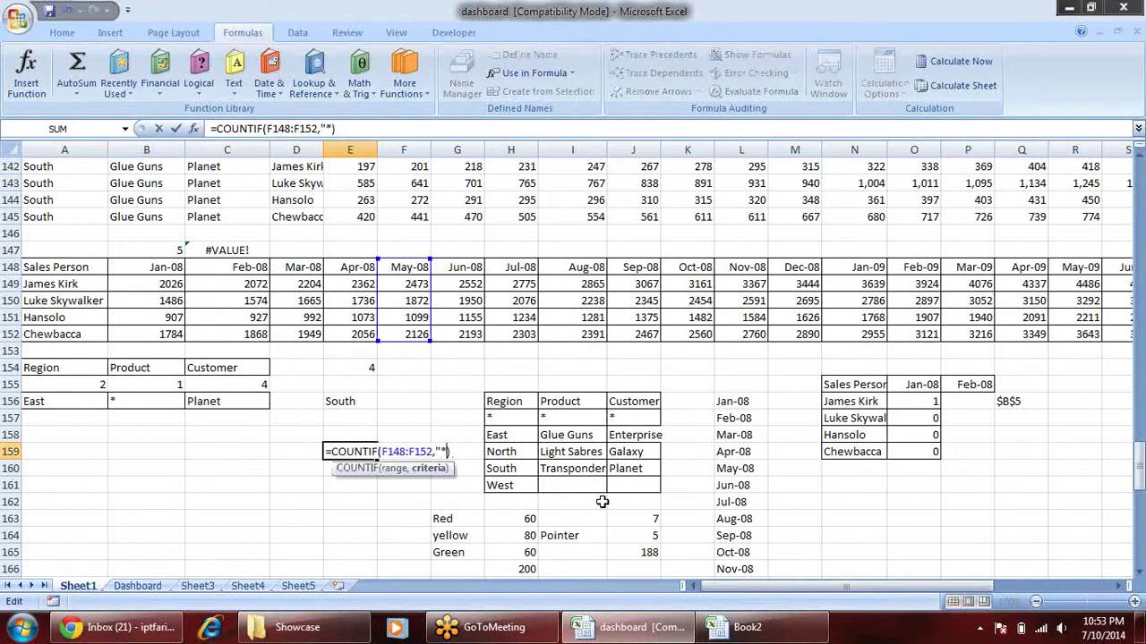
{"action": "key", "text": "Left"}
{"action": "key", "text": "Left"}
{"action": "key", "text": "Left"}
{"action": "key", "text": "BackSpace"}
{"action": "key", "text": "Return"}
{"action": "key", "text": "Return"}
{"action": "key", "text": "Return"}
{"action": "key", "text": "Up"}
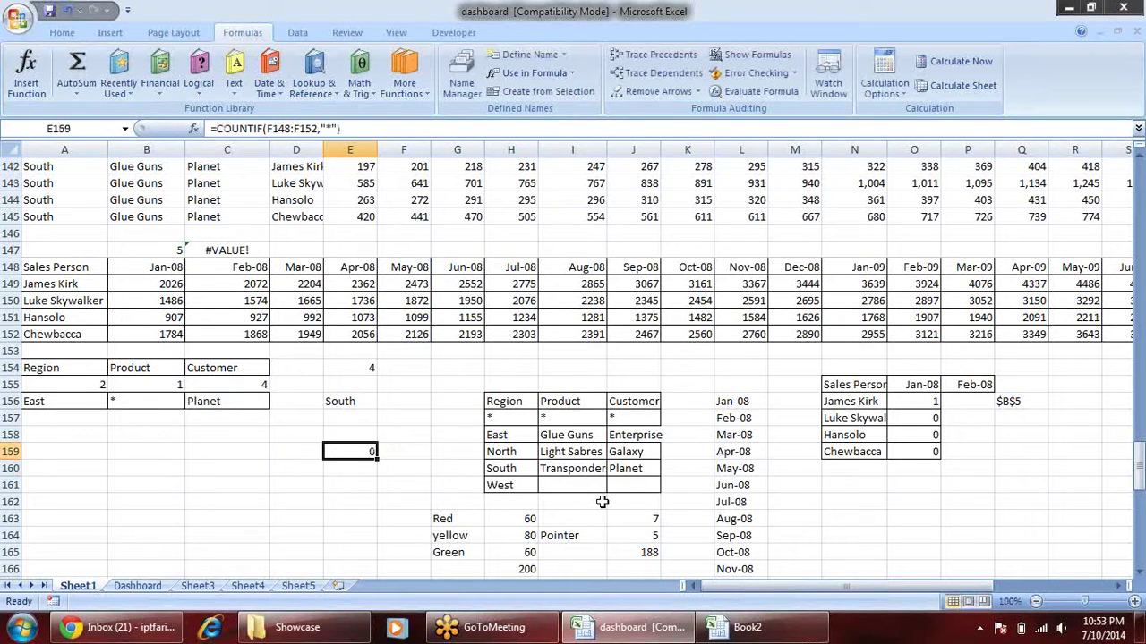
{"action": "key", "text": "Delete"}
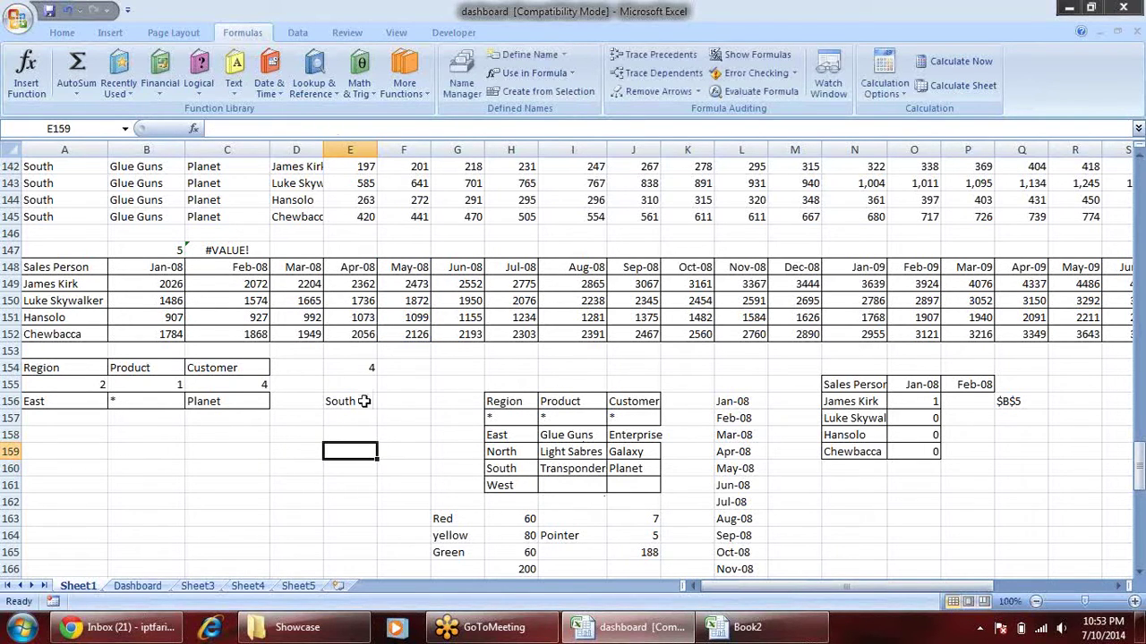
- Review SUMIFS cells for James Kirk, Luke Skywalker and Hansolo, then switch to Book2
{"action": "left_click", "coordinate": [166, 285]}
{"action": "left_click", "coordinate": [254, 299]}
{"action": "left_click", "coordinate": [344, 315]}
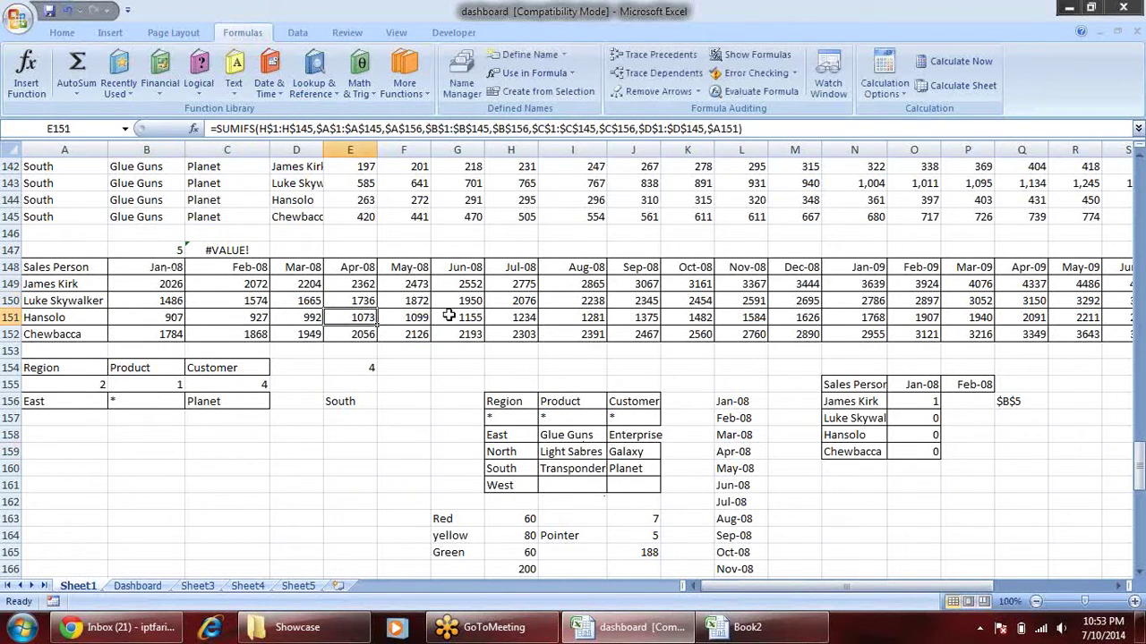
{"action": "left_click", "coordinate": [449, 317]}
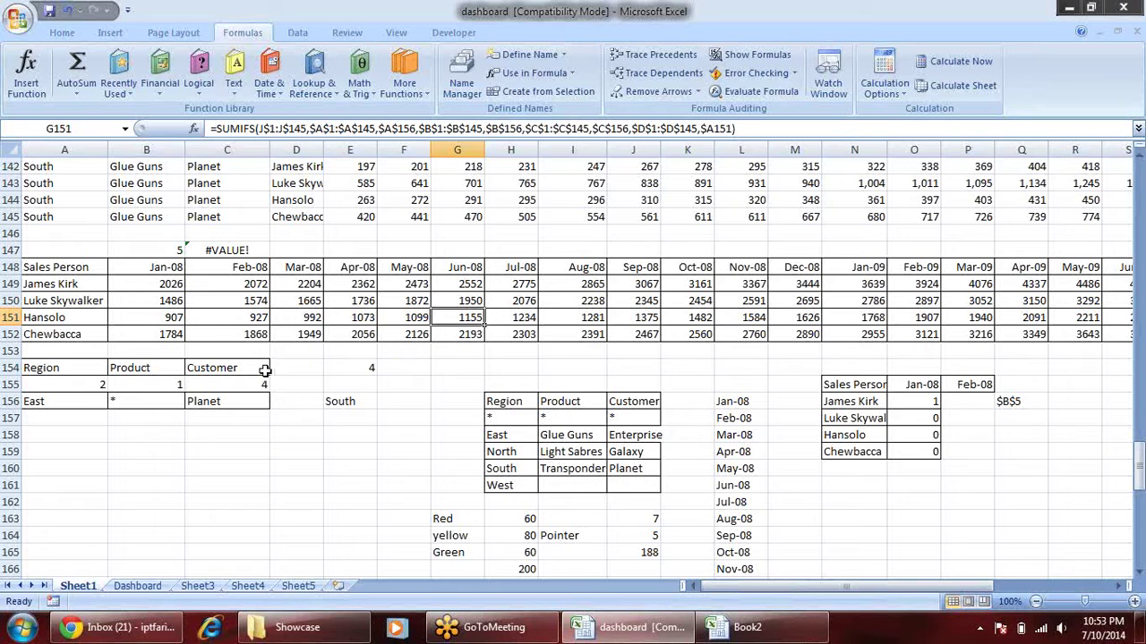
{"action": "left_click", "coordinate": [299, 282]}
{"action": "left_click", "coordinate": [403, 282]}
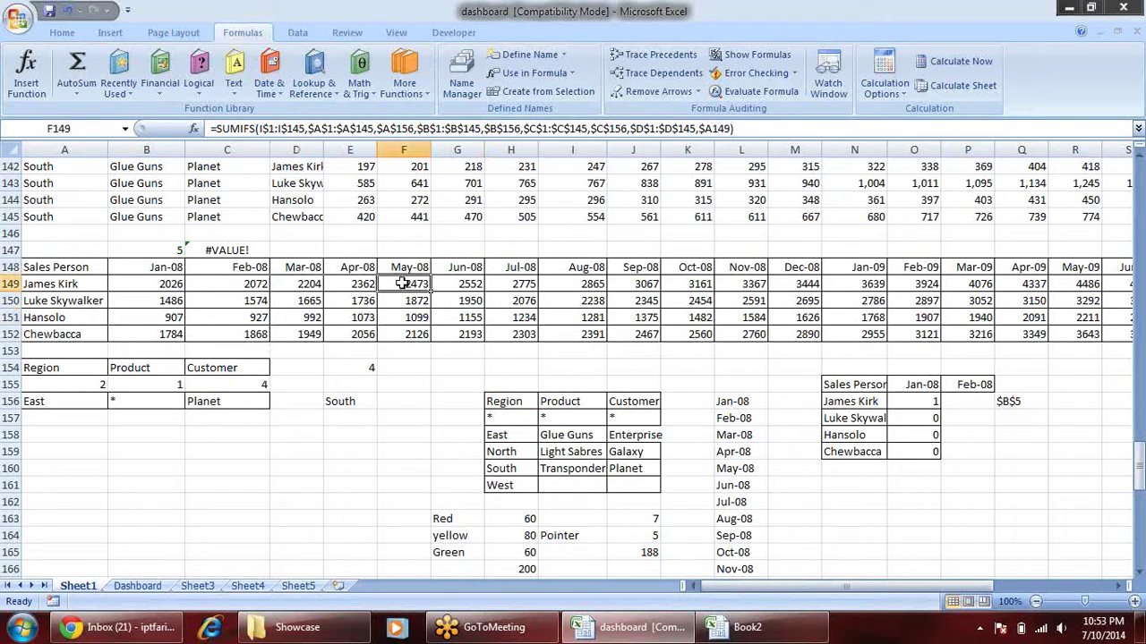
{"action": "key", "text": "alt+Tab"}
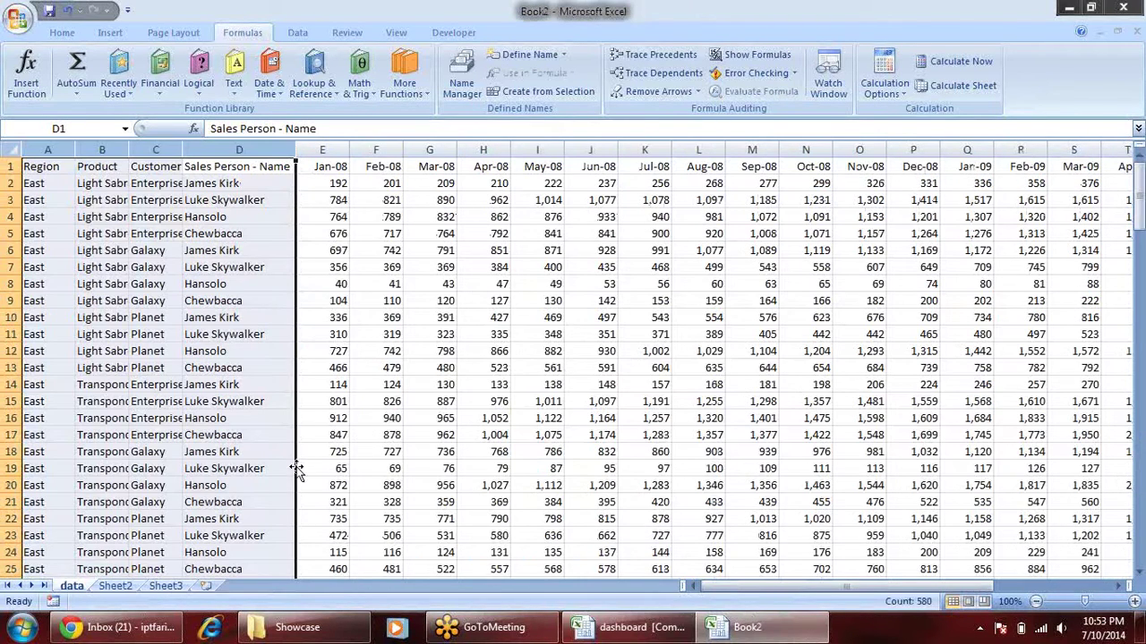
- Copy the data's header row and paste it into row 149
{"action": "left_click", "coordinate": [439, 234]}
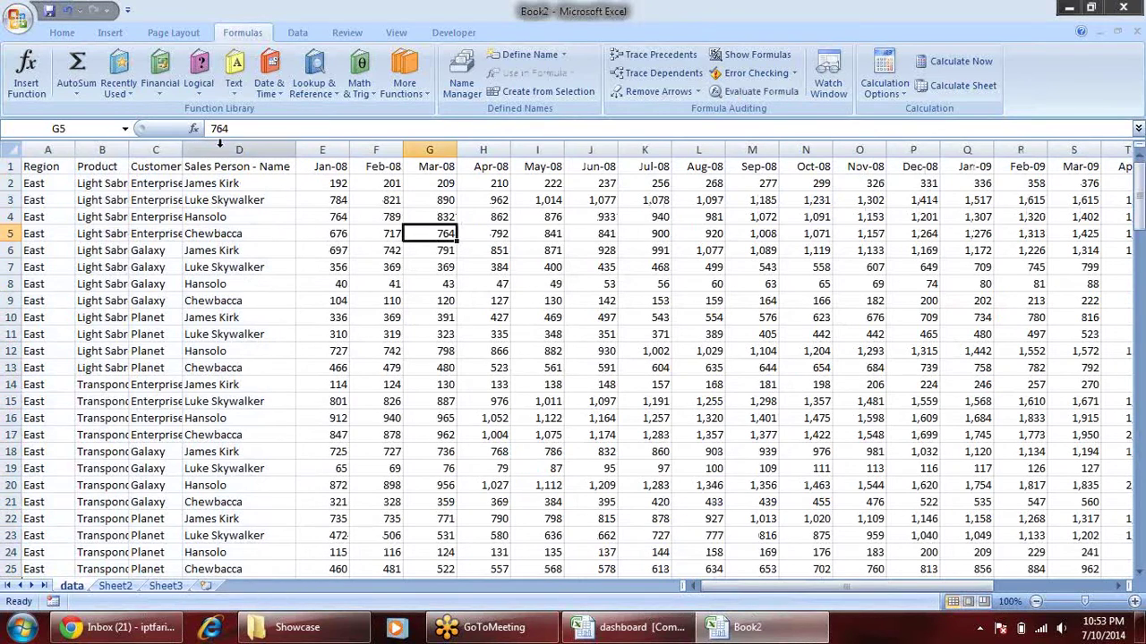
{"action": "left_click", "coordinate": [154, 168]}
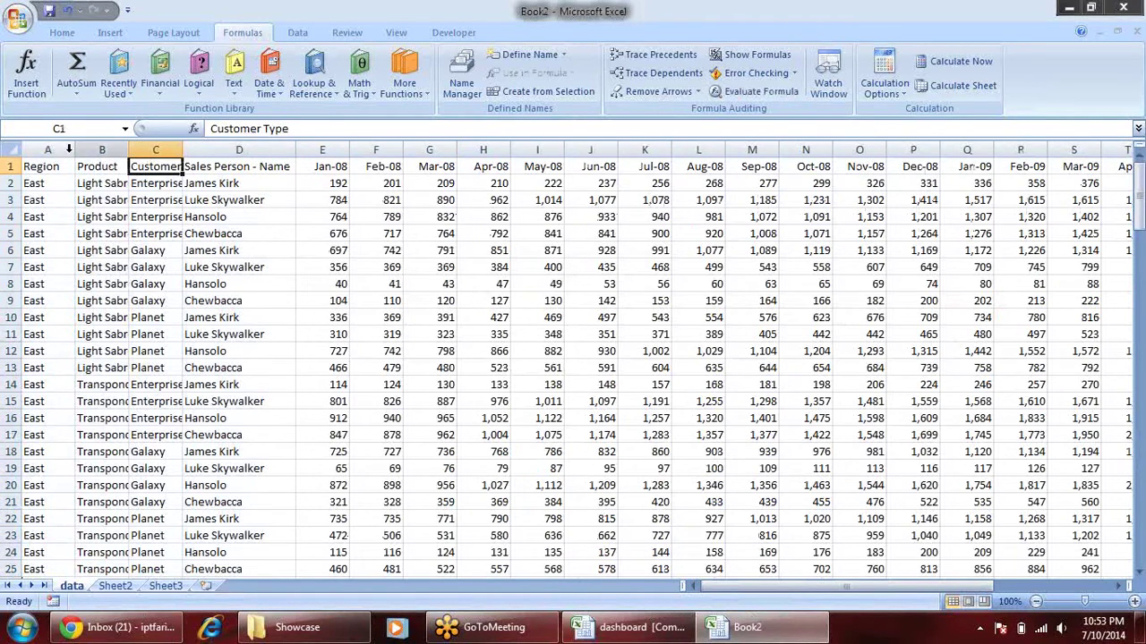
{"action": "left_click", "coordinate": [11, 166]}
{"action": "key", "text": "ctrl+c"}
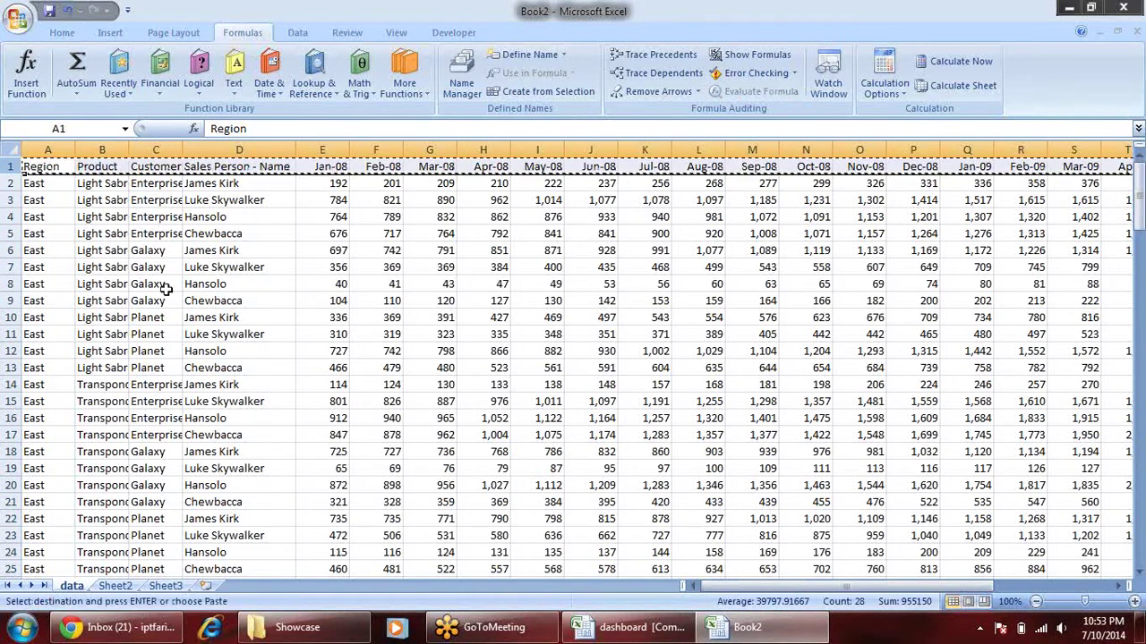
{"action": "key", "text": "ctrl+Tab"}
{"action": "key", "text": "ctrl+Tab"}
{"action": "scroll", "coordinate": [115, 376], "scroll_direction": "down", "scroll_amount": 6}
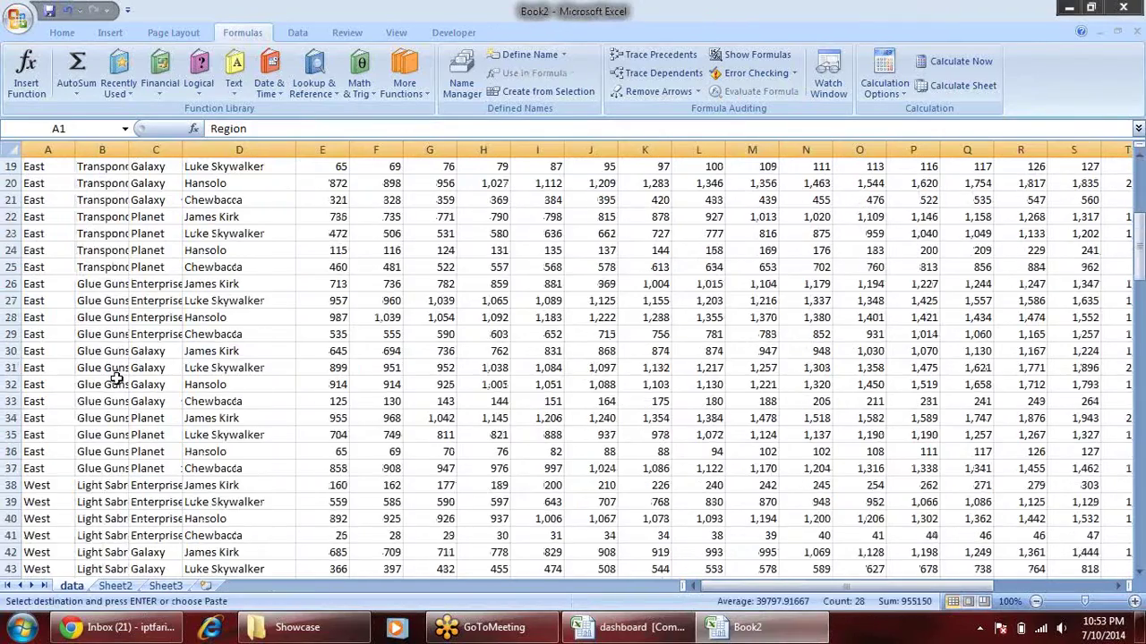
{"action": "scroll", "coordinate": [122, 384], "scroll_direction": "down", "scroll_amount": 7}
{"action": "scroll", "coordinate": [122, 384], "scroll_direction": "down", "scroll_amount": 9}
{"action": "scroll", "coordinate": [135, 401], "scroll_direction": "down", "scroll_amount": 10}
{"action": "scroll", "coordinate": [135, 409], "scroll_direction": "down", "scroll_amount": 5}
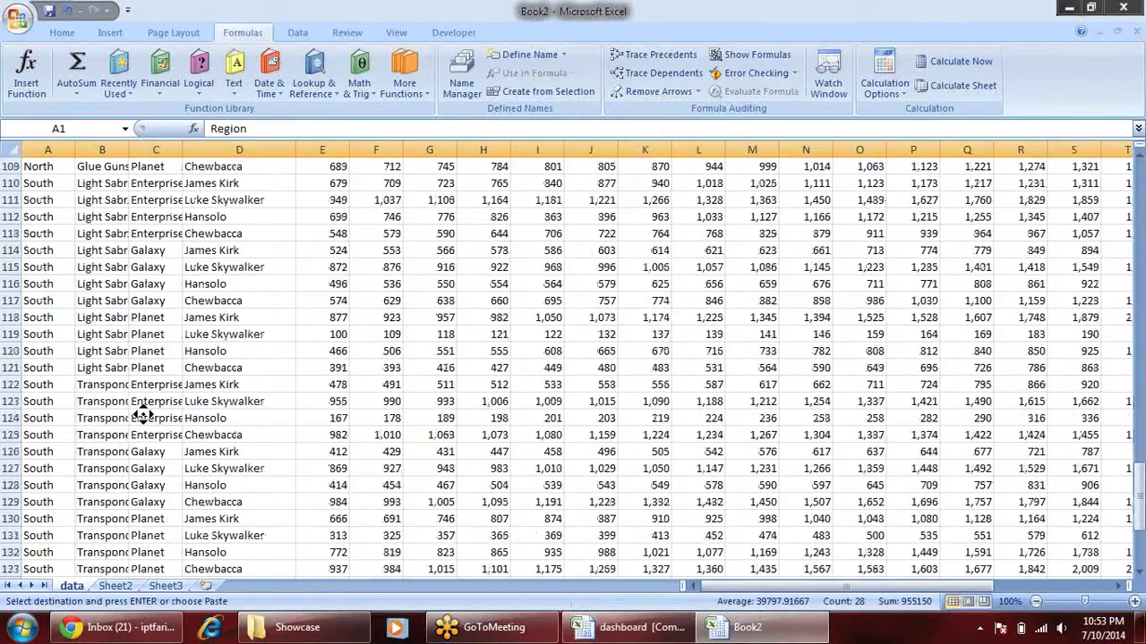
{"action": "scroll", "coordinate": [141, 409], "scroll_direction": "down", "scroll_amount": 7}
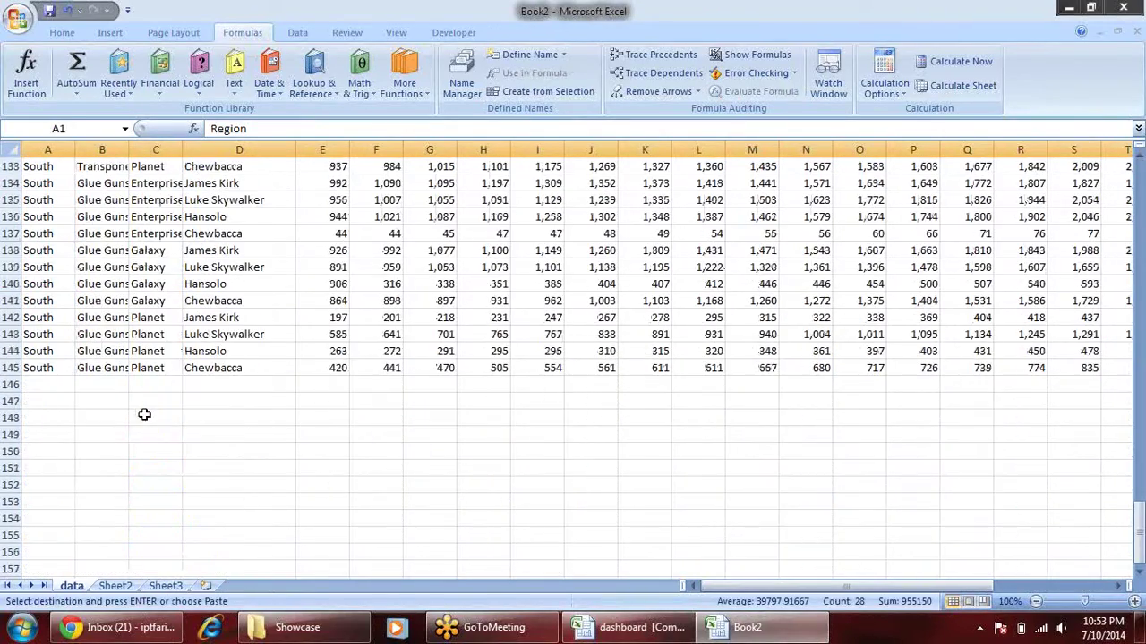
{"action": "left_click", "coordinate": [44, 436]}
{"action": "key", "text": "ctrl+v"}
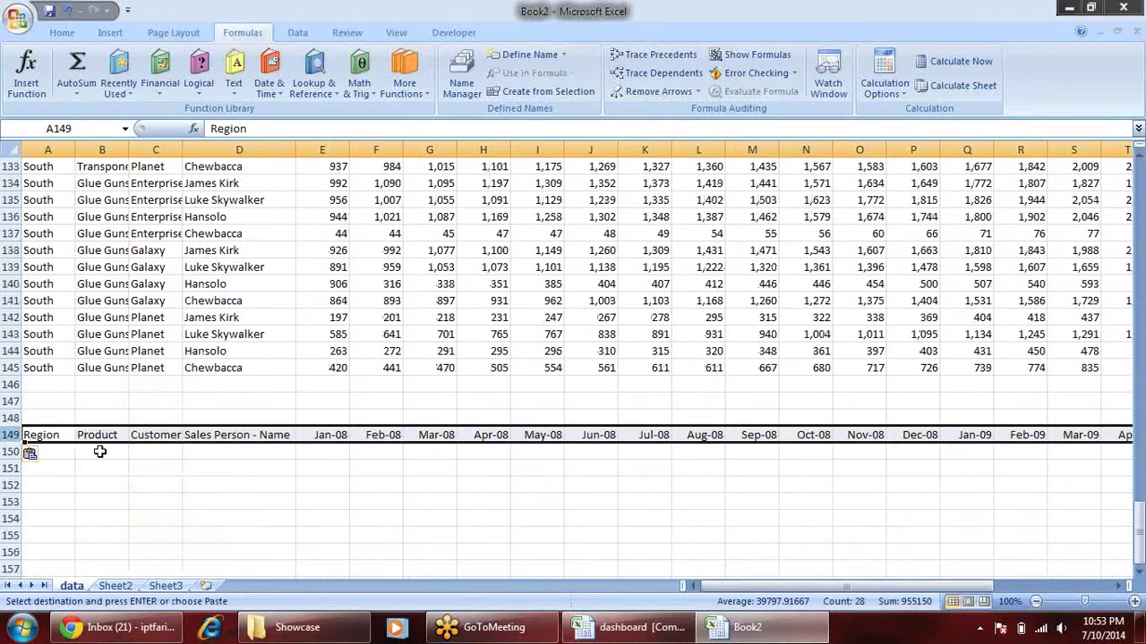
- Move the Region, Product and Customer Type headers down to row 163
{"action": "left_click", "coordinate": [99, 452]}
{"action": "left_click_drag", "start_coordinate": [171, 435], "coordinate": [36, 435]}
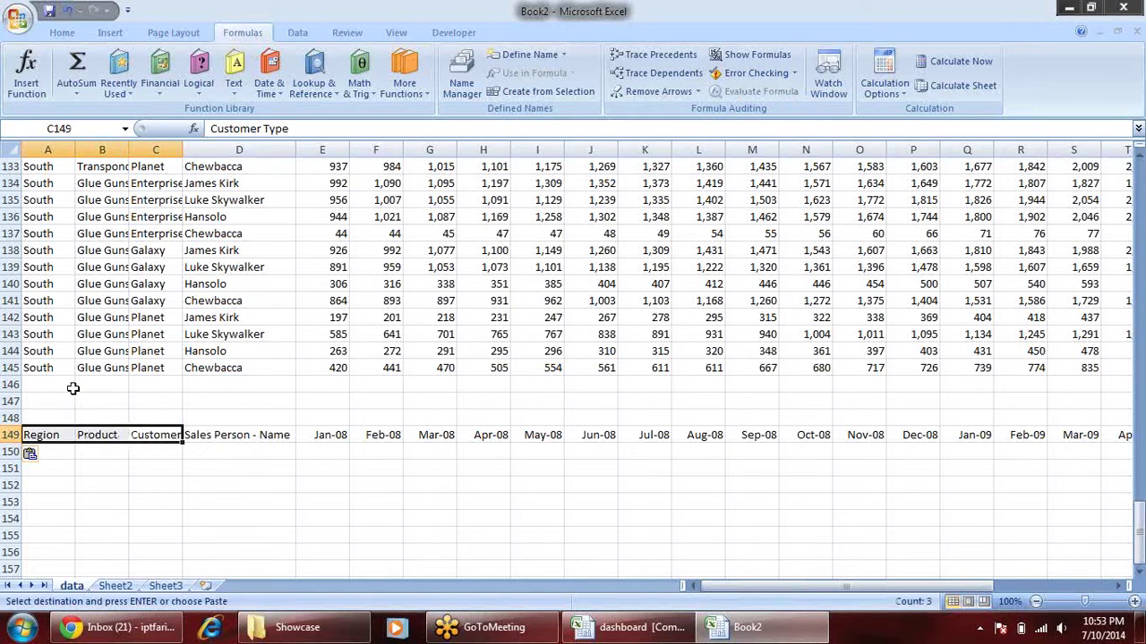
{"action": "key", "text": "Down"}
{"action": "key", "text": "Down"}
{"action": "key", "text": "Down"}
{"action": "key", "text": "Down"}
{"action": "key", "text": "Down"}
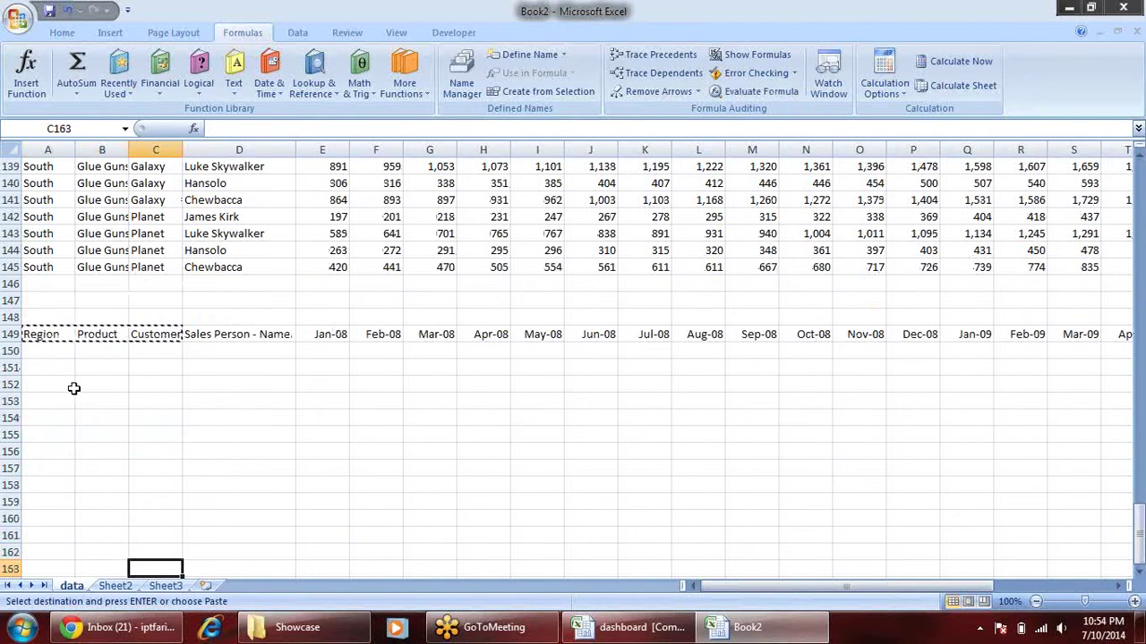
{"action": "key", "text": "Return"}
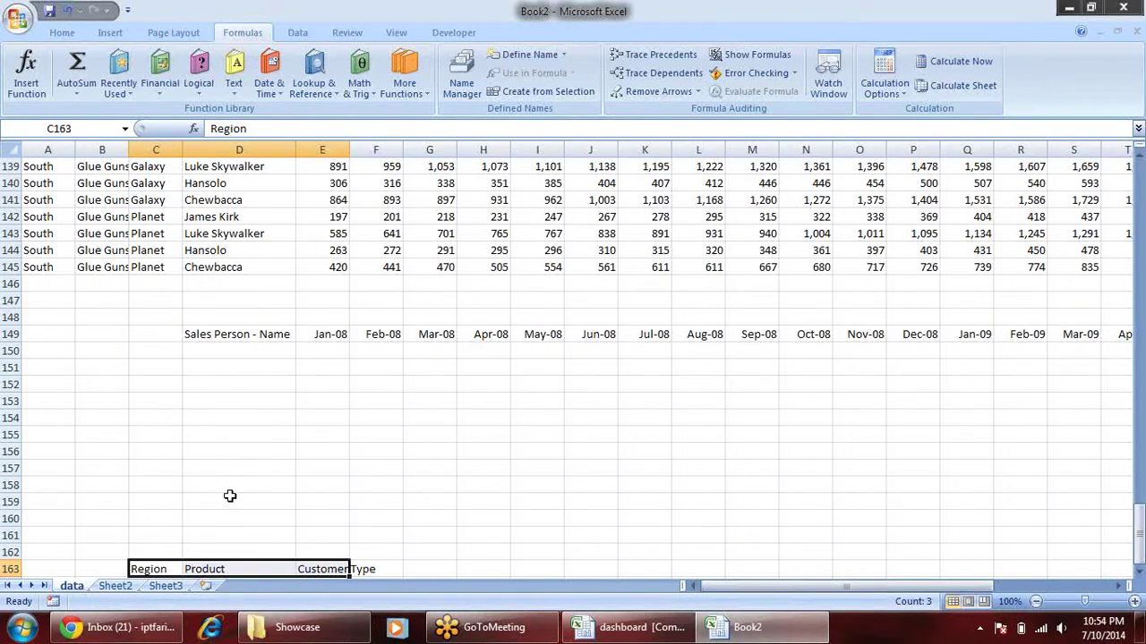
- Copy the sales person names D2:D145 and pick a spare cell for them
{"action": "left_click", "coordinate": [259, 353]}
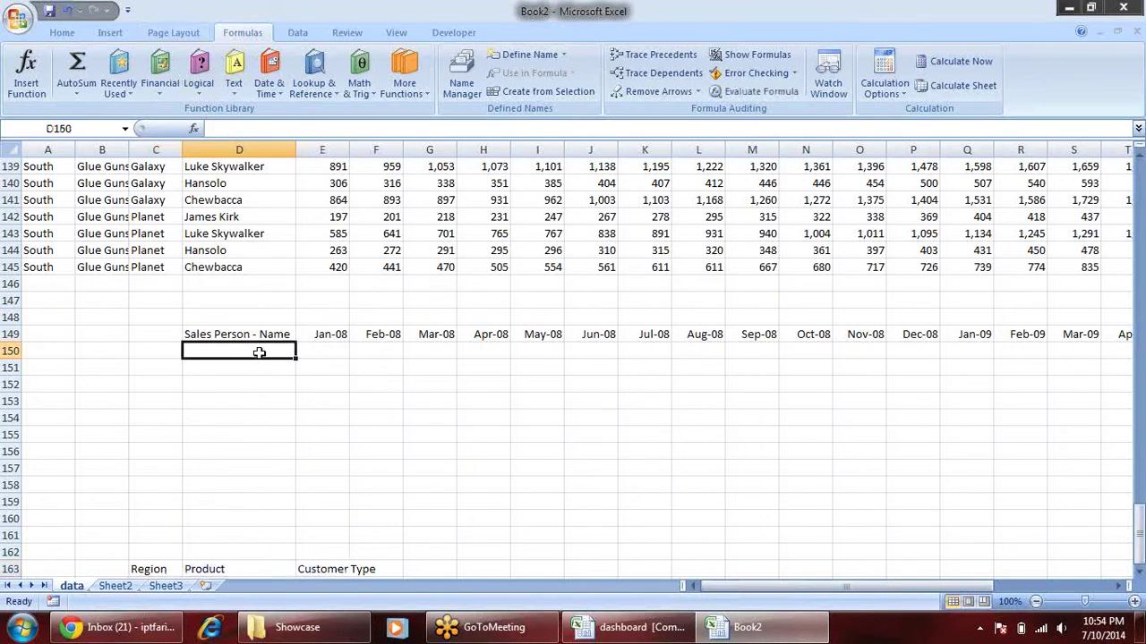
{"action": "left_click", "coordinate": [259, 269]}
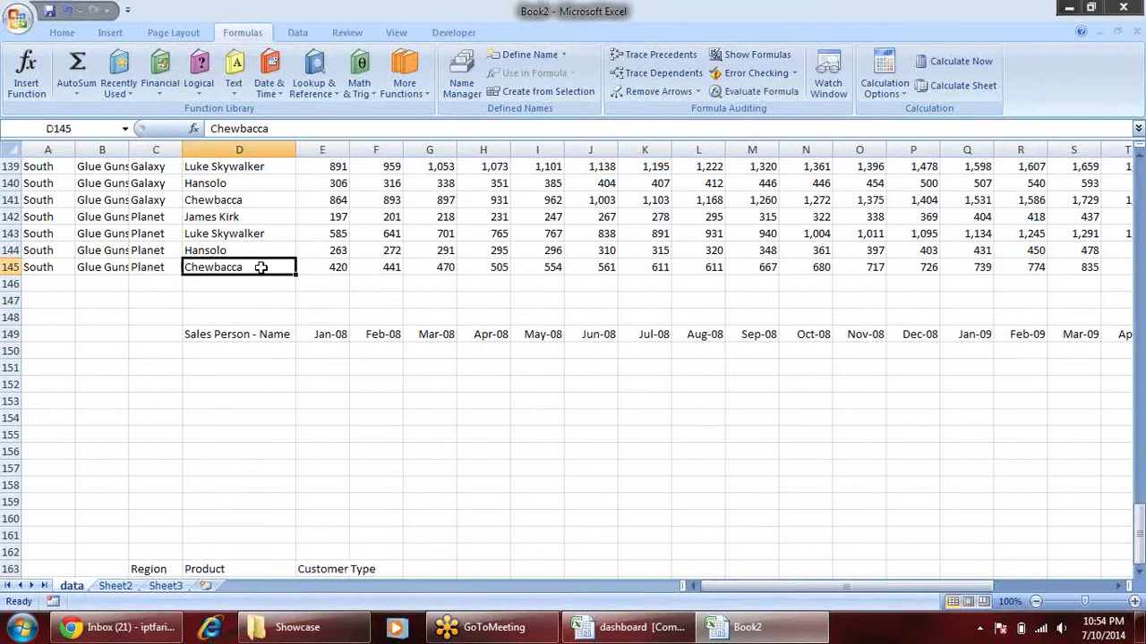
{"action": "key", "text": "ctrl+Up"}
{"action": "key", "text": "ctrl+Down"}
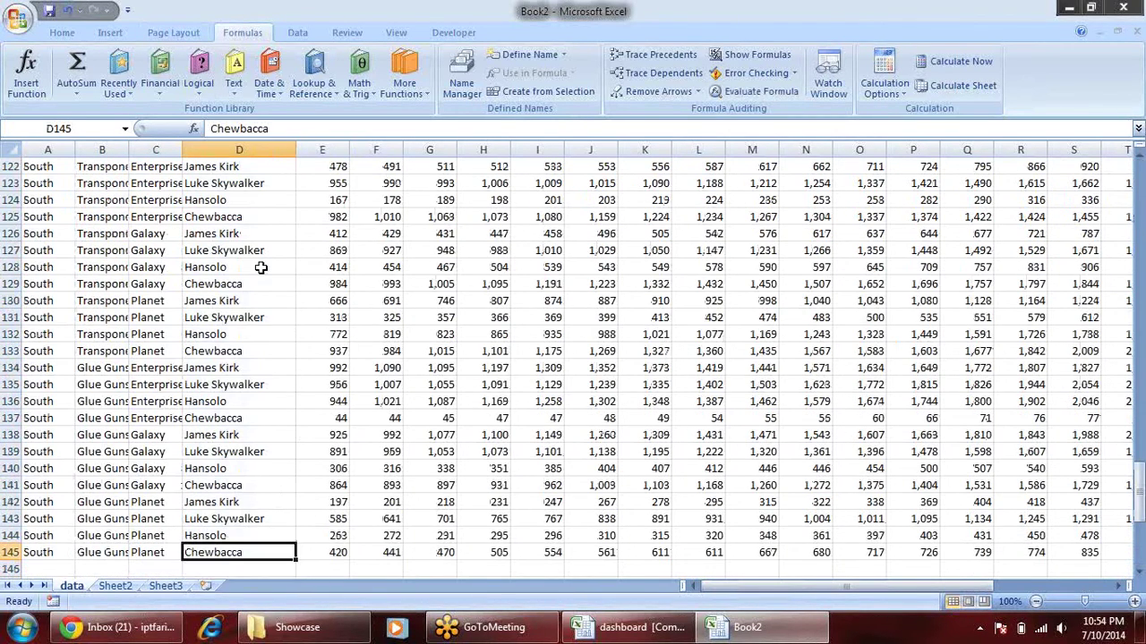
{"action": "key", "text": "ctrl+shift+Up"}
{"action": "key", "text": "shift+Down"}
{"action": "key", "text": "ctrl+c"}
{"action": "scroll", "coordinate": [356, 243], "scroll_direction": "down", "scroll_amount": 4}
{"action": "scroll", "coordinate": [378, 263], "scroll_direction": "down", "scroll_amount": 10}
{"action": "scroll", "coordinate": [397, 307], "scroll_direction": "down", "scroll_amount": 2}
{"action": "scroll", "coordinate": [409, 338], "scroll_direction": "down", "scroll_amount": 7}
{"action": "scroll", "coordinate": [1087, 349], "scroll_direction": "down", "scroll_amount": 20}
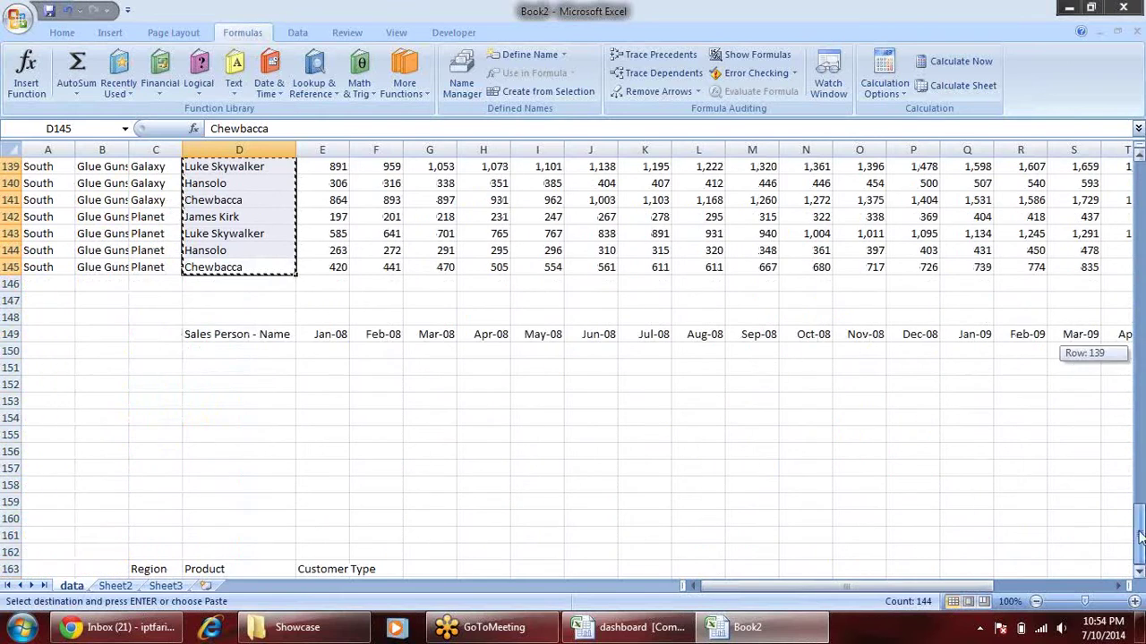
{"action": "left_click", "coordinate": [659, 385]}
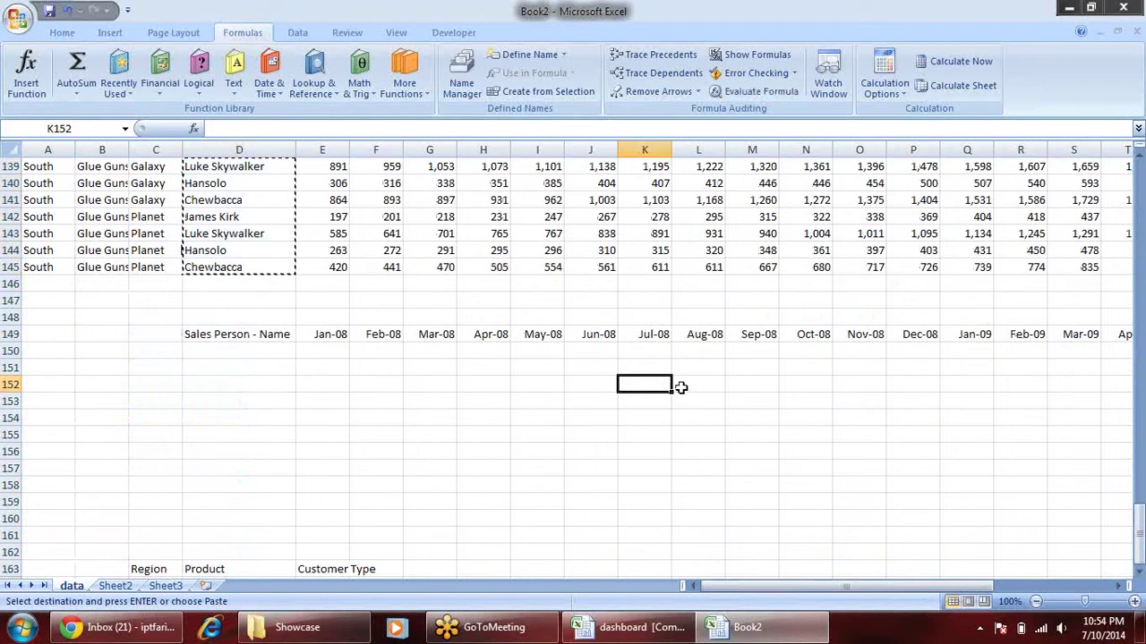
- Paste the names into column K and remove the duplicates
{"action": "key", "text": "ctrl+v"}
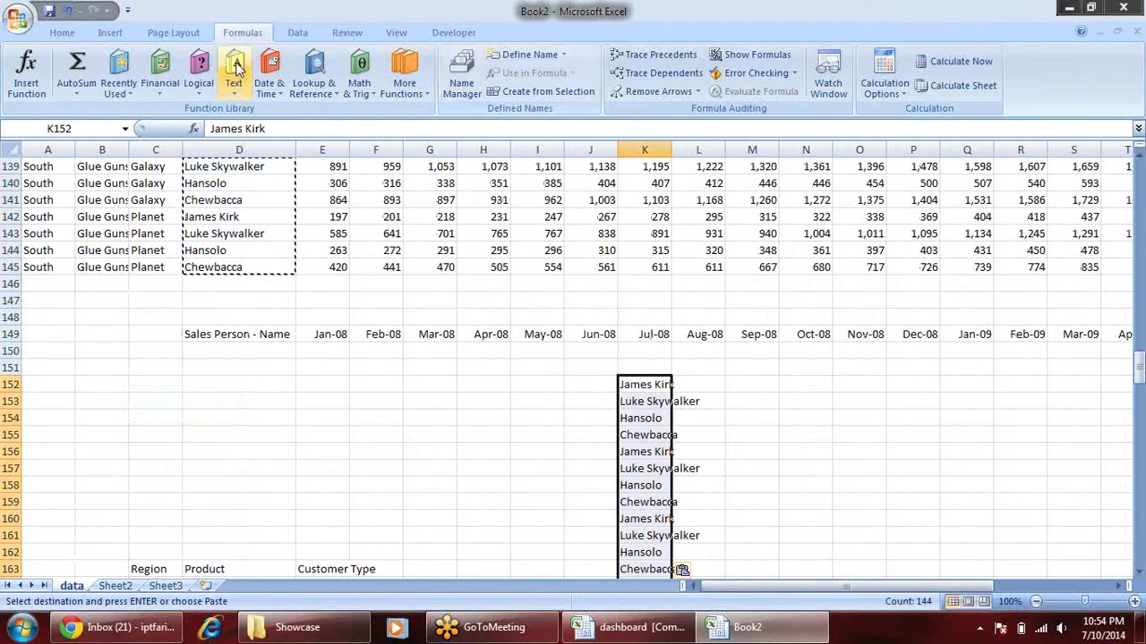
{"action": "left_click", "coordinate": [297, 32]}
{"action": "left_click", "coordinate": [597, 74]}
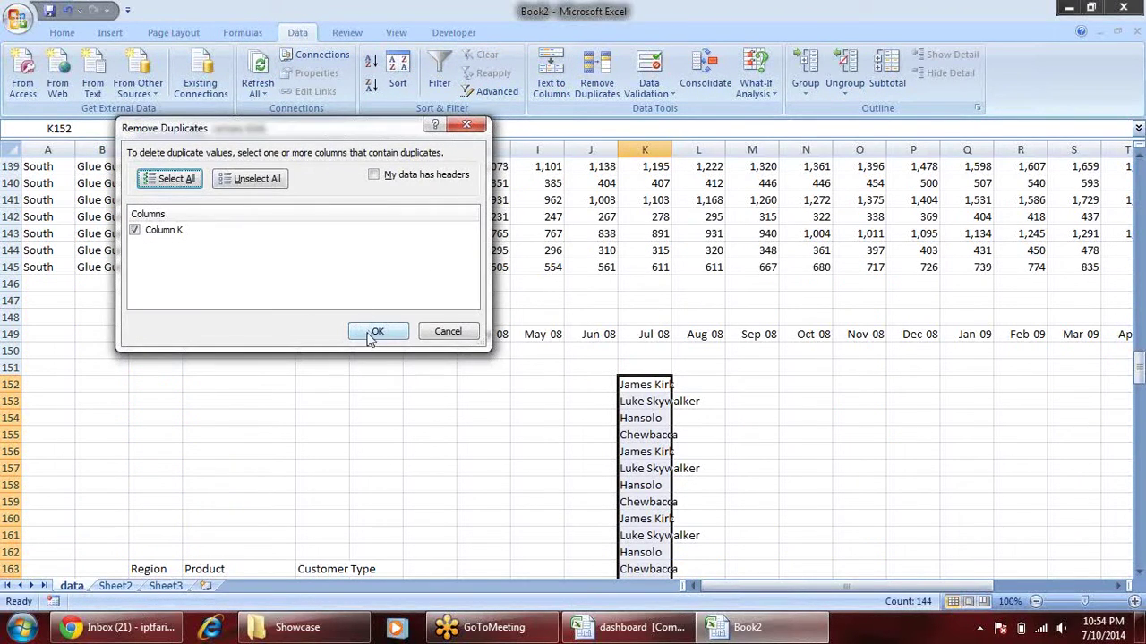
{"action": "left_click", "coordinate": [374, 333]}
{"action": "left_click", "coordinate": [578, 355]}
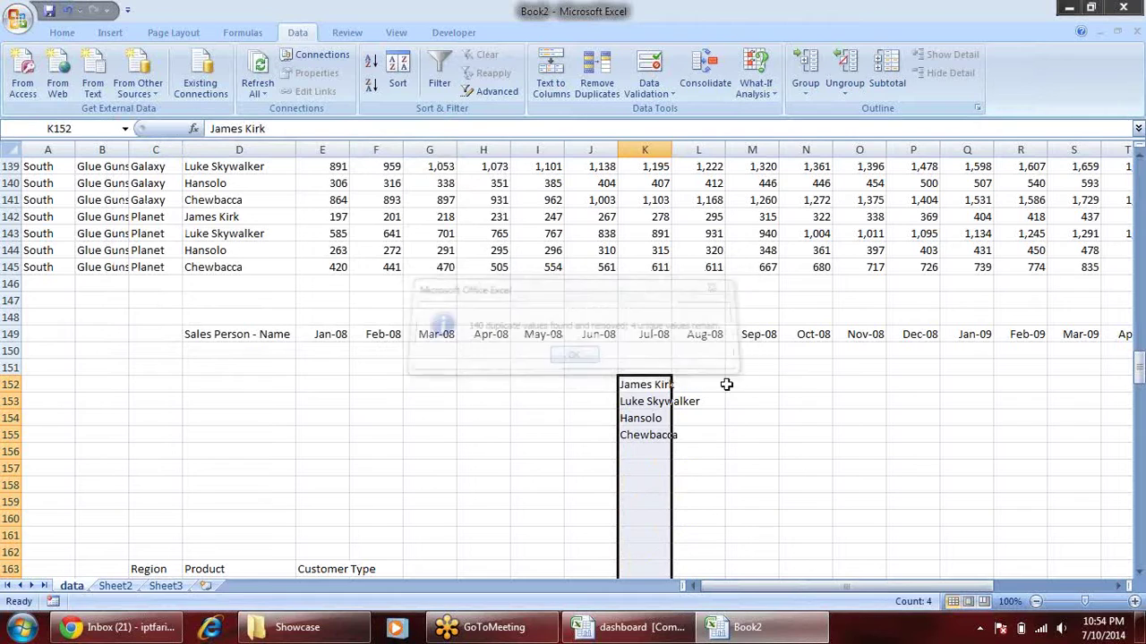
- Move the four unique names from K152:K155 to D150 under Sales Person - Name
{"action": "left_click", "coordinate": [743, 408]}
{"action": "left_click_drag", "start_coordinate": [645, 385], "coordinate": [662, 439]}
{"action": "key", "text": "ctrl+x"}
{"action": "left_click", "coordinate": [215, 351]}
{"action": "key", "text": "ctrl+v"}
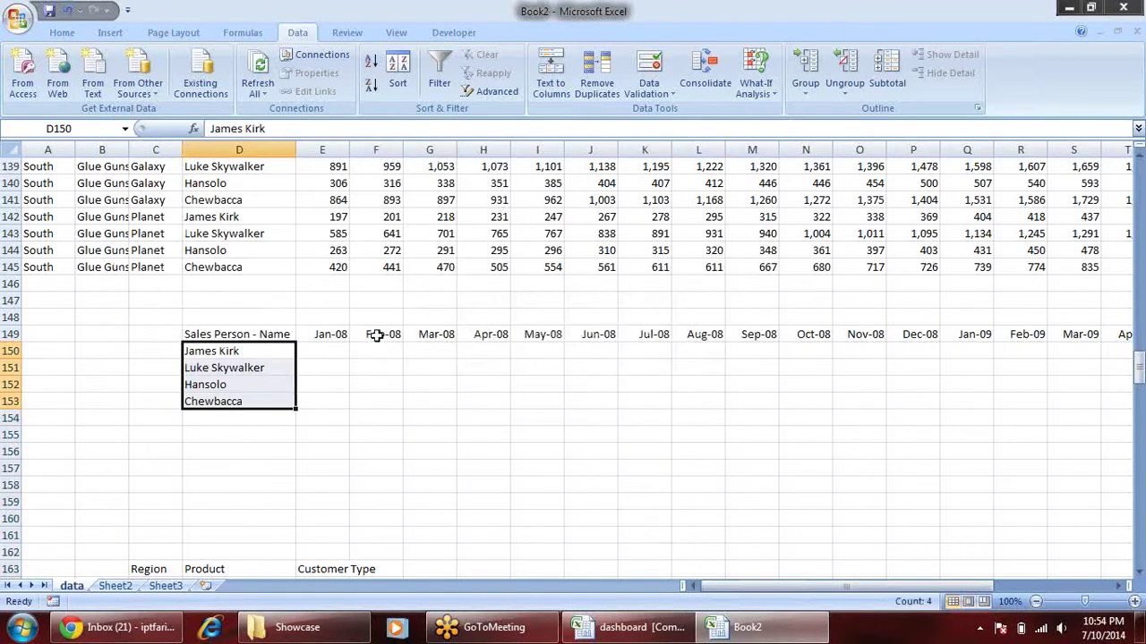
{"action": "left_click", "coordinate": [329, 351]}
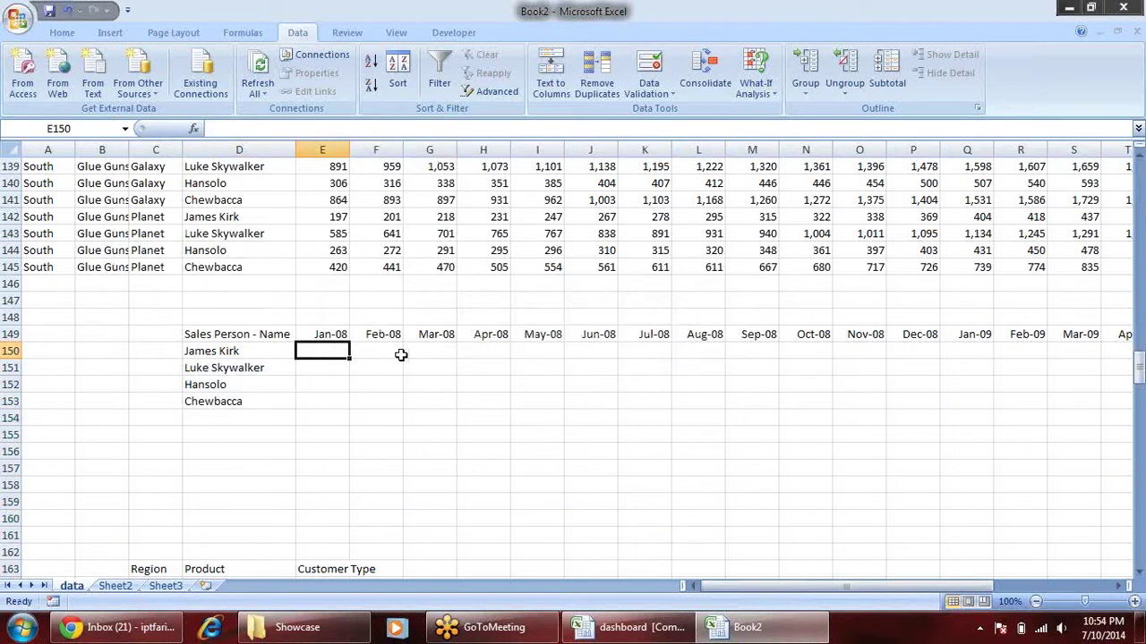
{"action": "scroll", "coordinate": [430, 375], "scroll_direction": "down", "scroll_amount": 1}
{"action": "scroll", "coordinate": [430, 375], "scroll_direction": "down", "scroll_amount": 1}
{"action": "scroll", "coordinate": [430, 375], "scroll_direction": "up", "scroll_amount": 1}
{"action": "scroll", "coordinate": [421, 381], "scroll_direction": "up", "scroll_amount": 1}
{"action": "scroll", "coordinate": [418, 383], "scroll_direction": "up", "scroll_amount": 1}
{"action": "scroll", "coordinate": [417, 383], "scroll_direction": "up", "scroll_amount": 1}
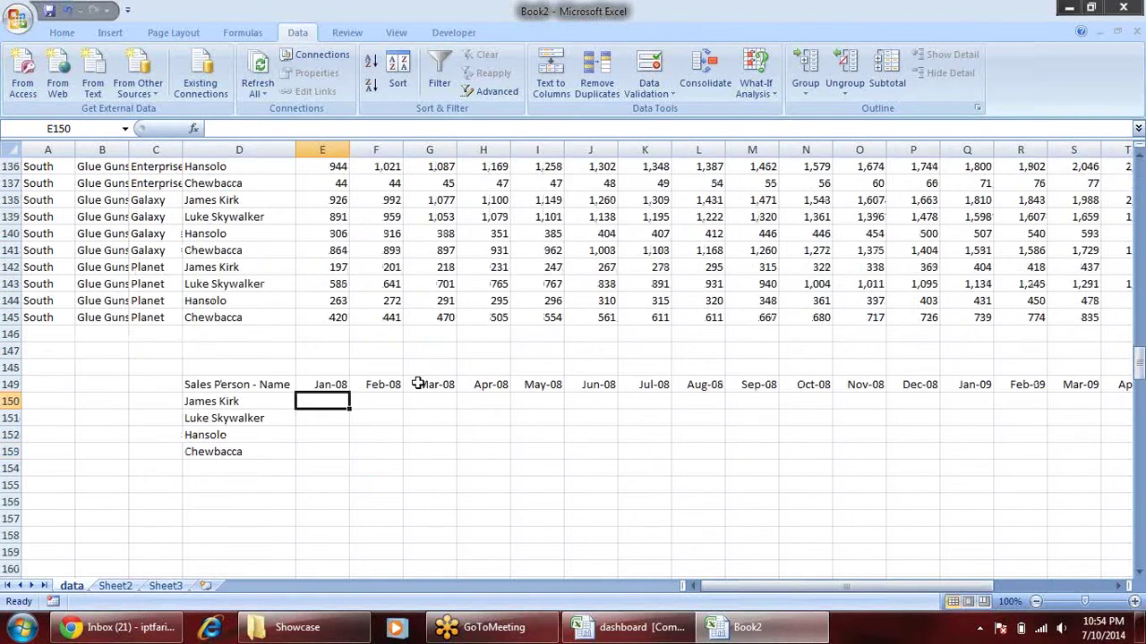
- Enter a SUMIFS in E150 summing Jan-08 sales E2:E145 where names in D2:D145 match D150
{"action": "type", "text": "="}
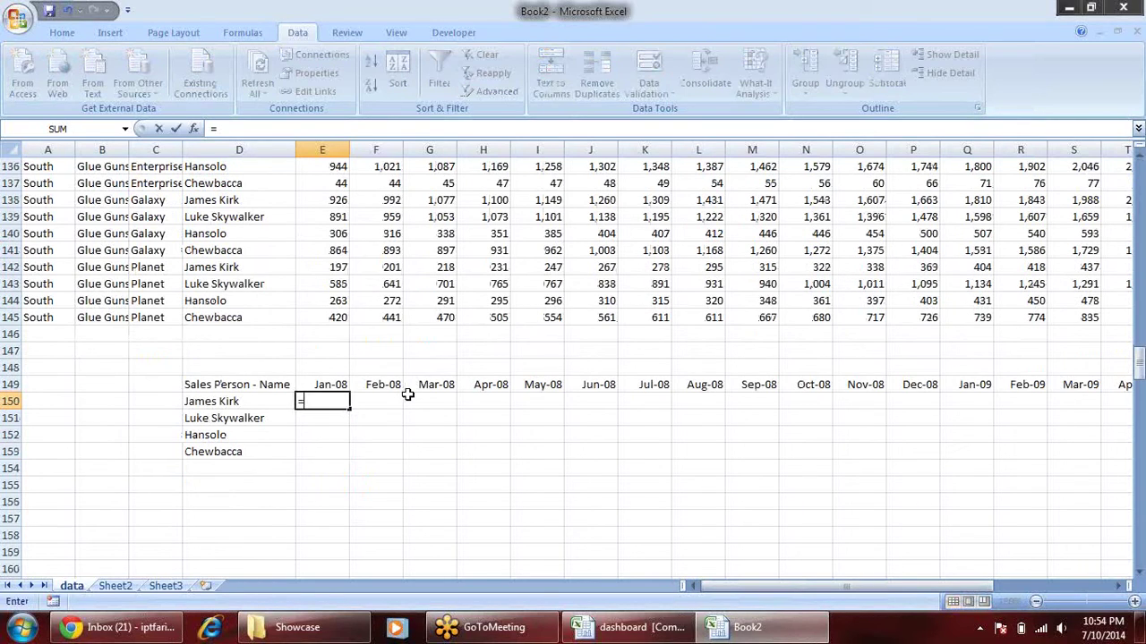
{"action": "type", "text": "sum"}
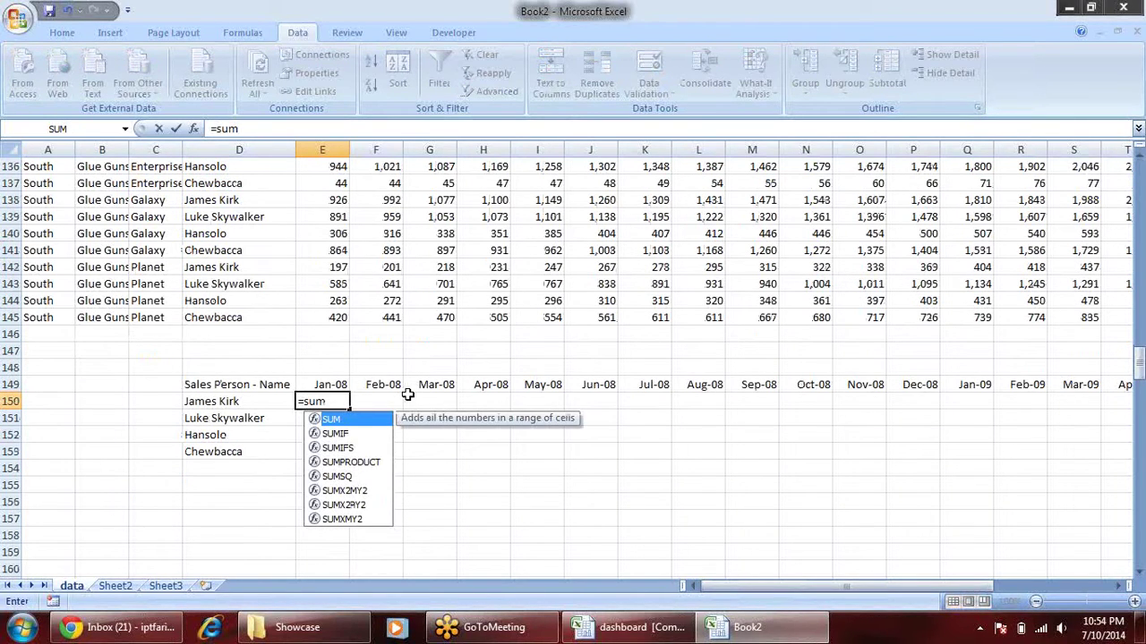
{"action": "key", "text": "Down"}
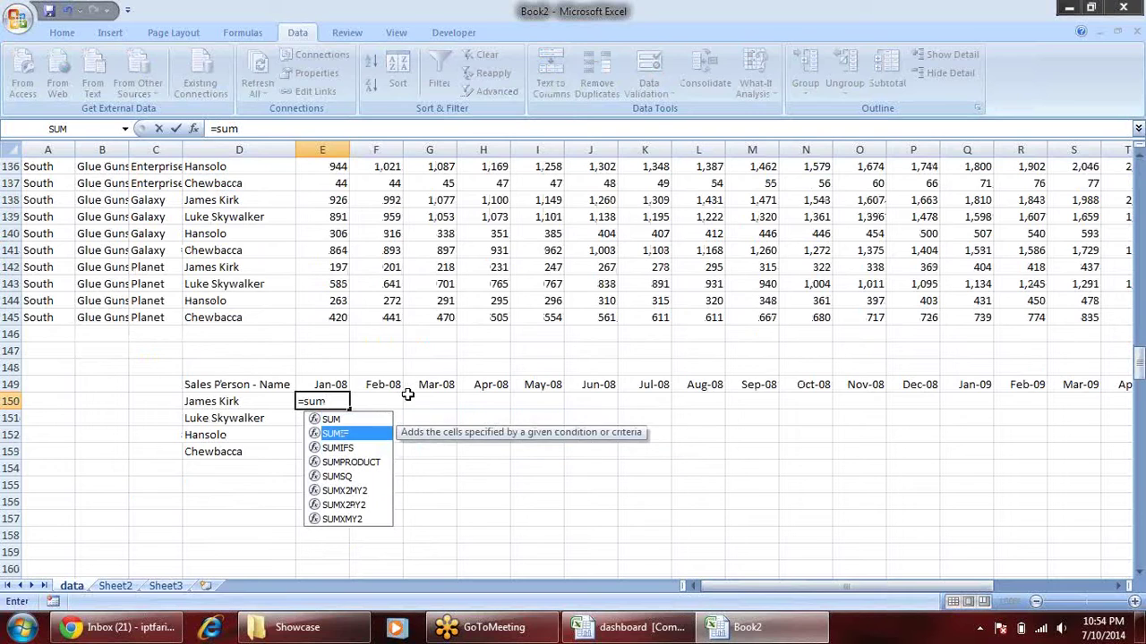
{"action": "key", "text": "Down"}
{"action": "key", "text": "Tab"}
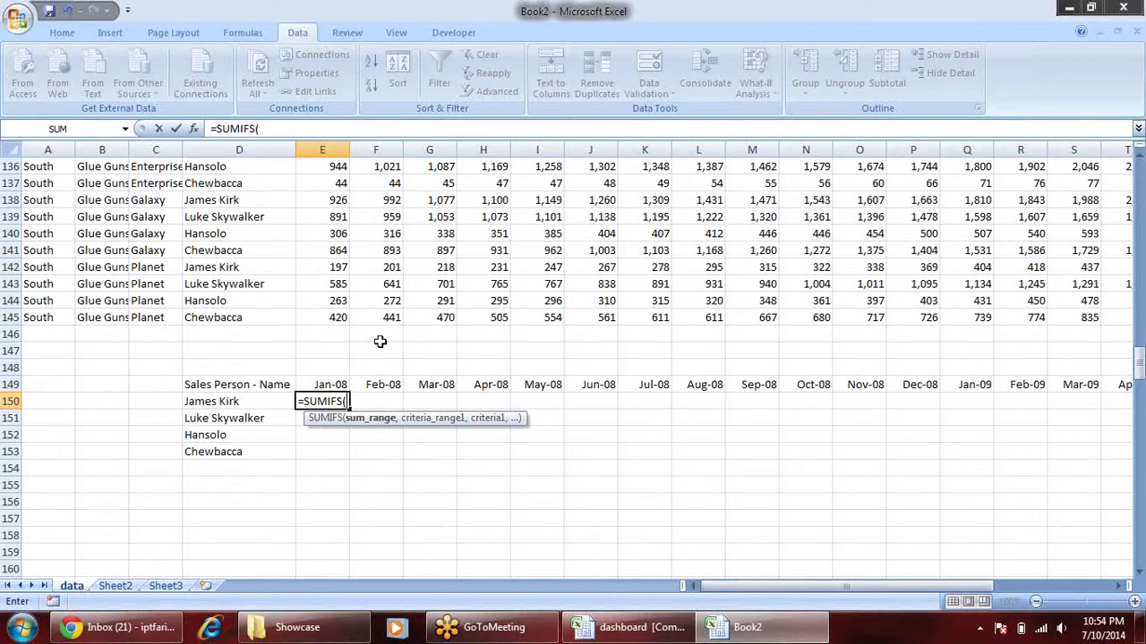
{"action": "left_click", "coordinate": [339, 315]}
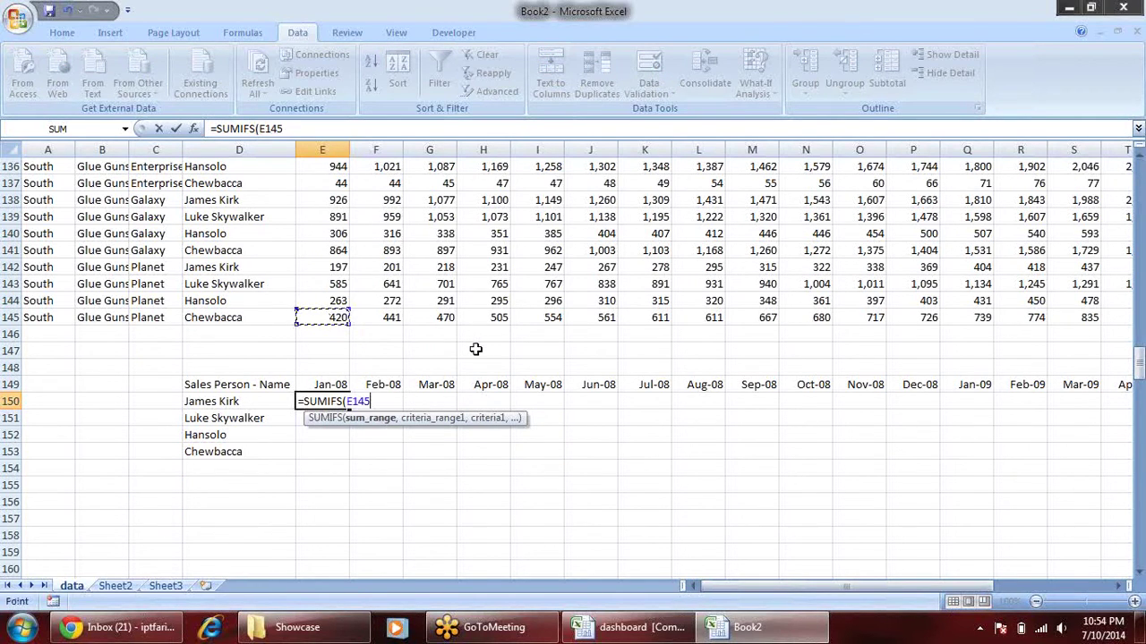
{"action": "key", "text": "ctrl+shift+Up"}
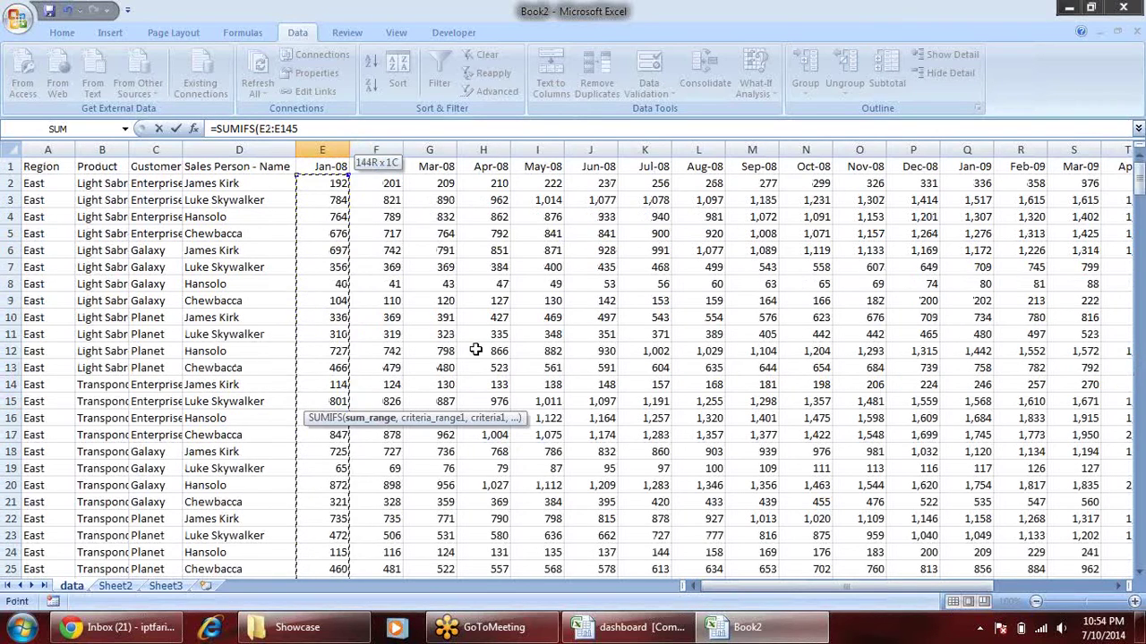
{"action": "key", "text": "F4"}
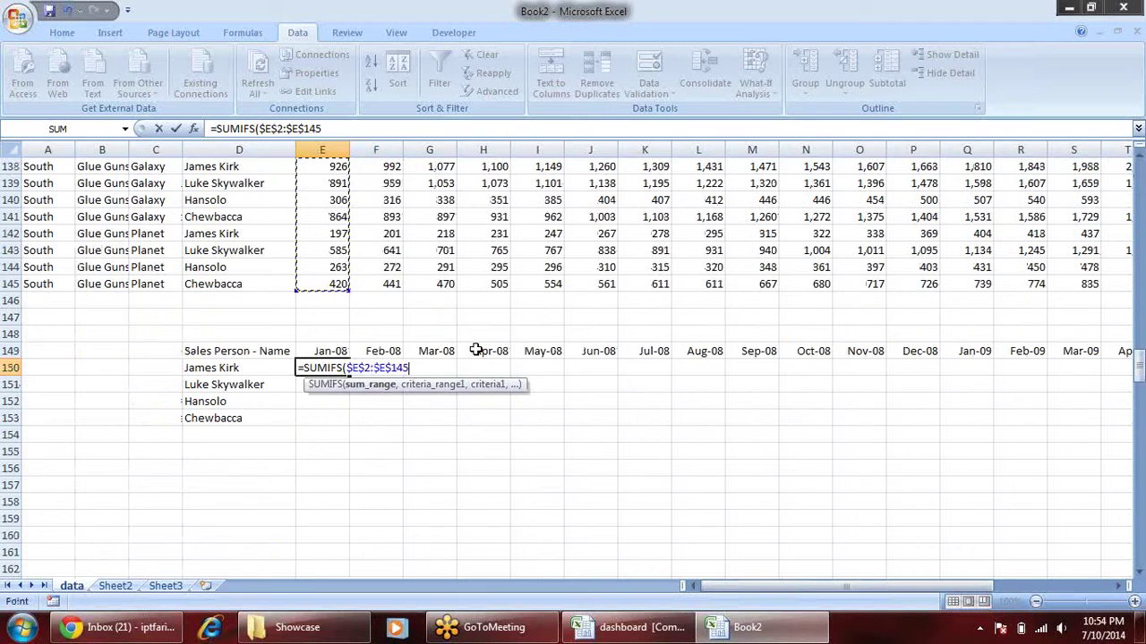
{"action": "type", "text": ","}
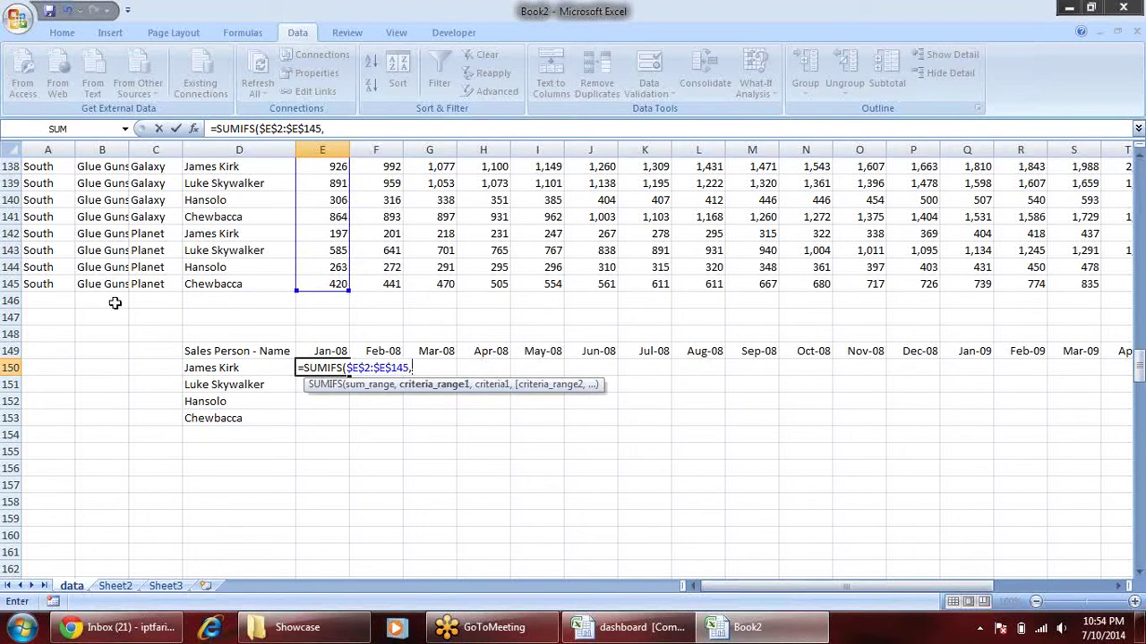
{"action": "left_click", "coordinate": [231, 285]}
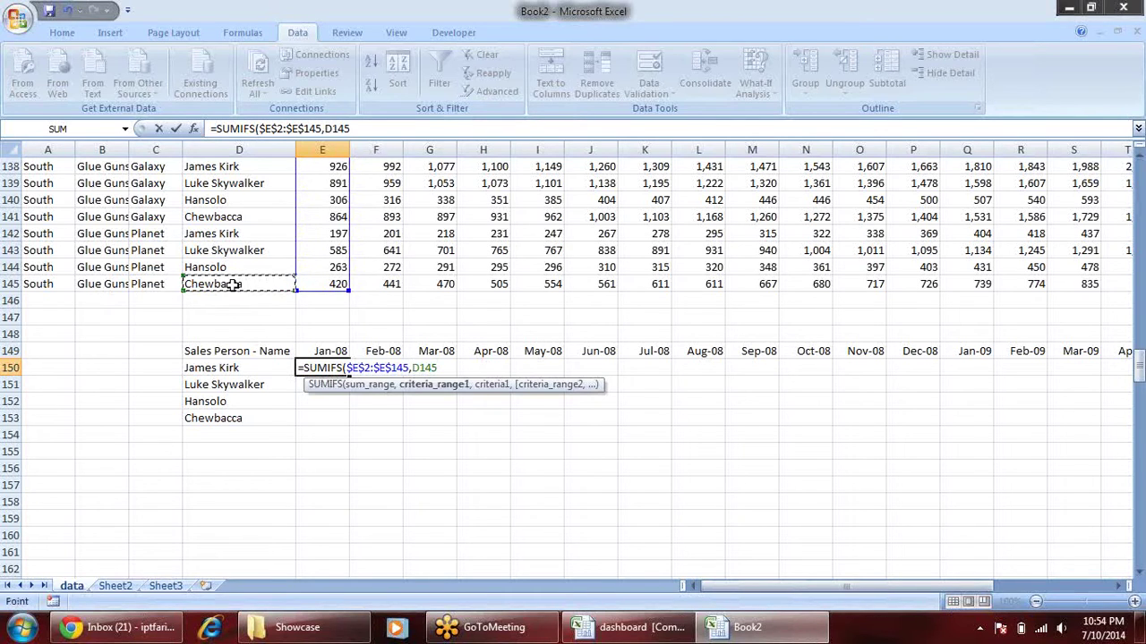
{"action": "key", "text": "ctrl+shift+Up"}
{"action": "key", "text": "shift+Down"}
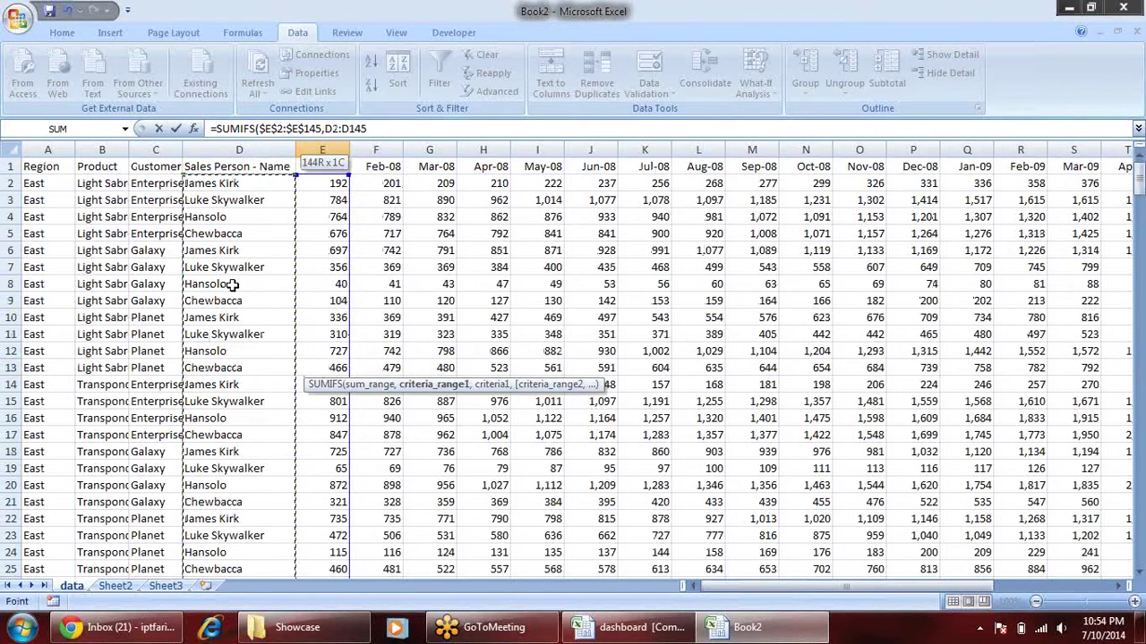
{"action": "key", "text": "F4"}
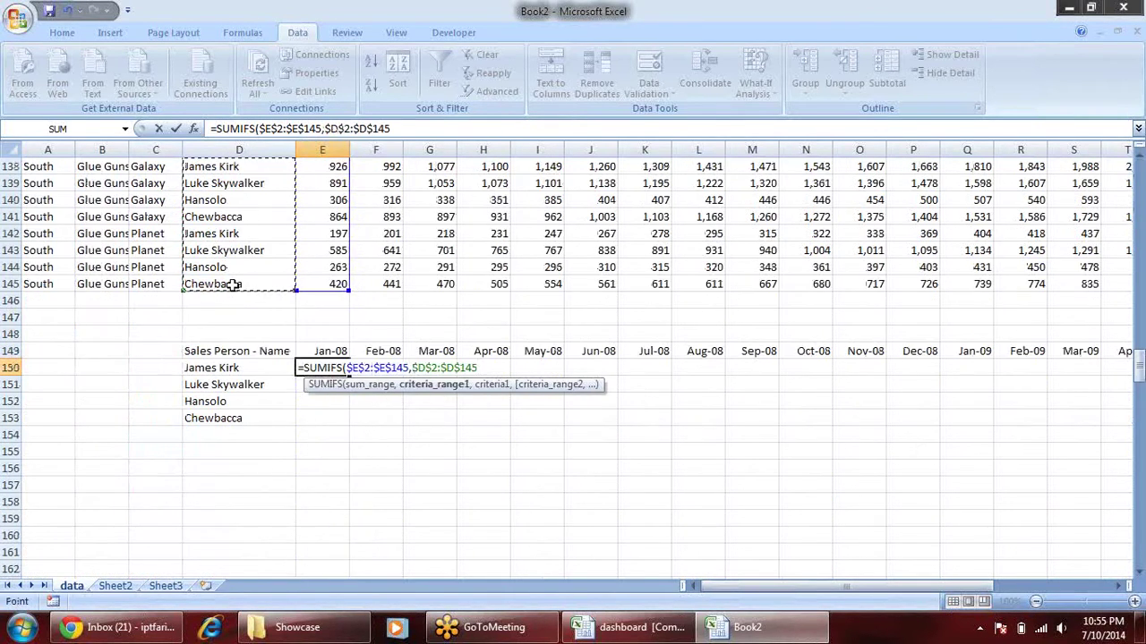
{"action": "type", "text": ","}
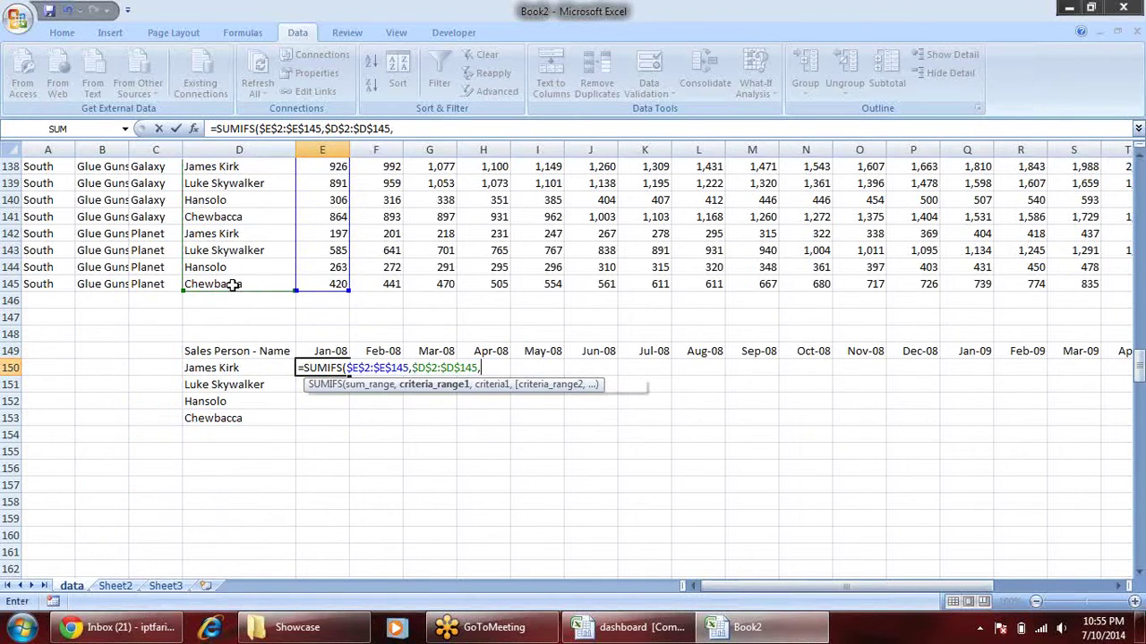
{"action": "left_click", "coordinate": [217, 368]}
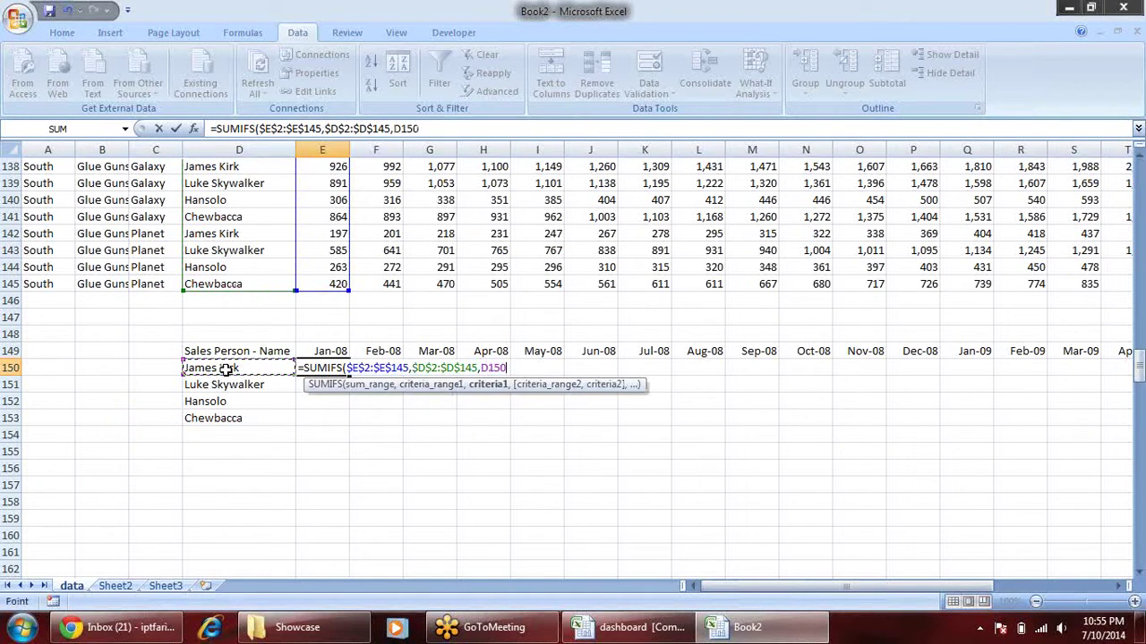
{"action": "type", "text": ")"}
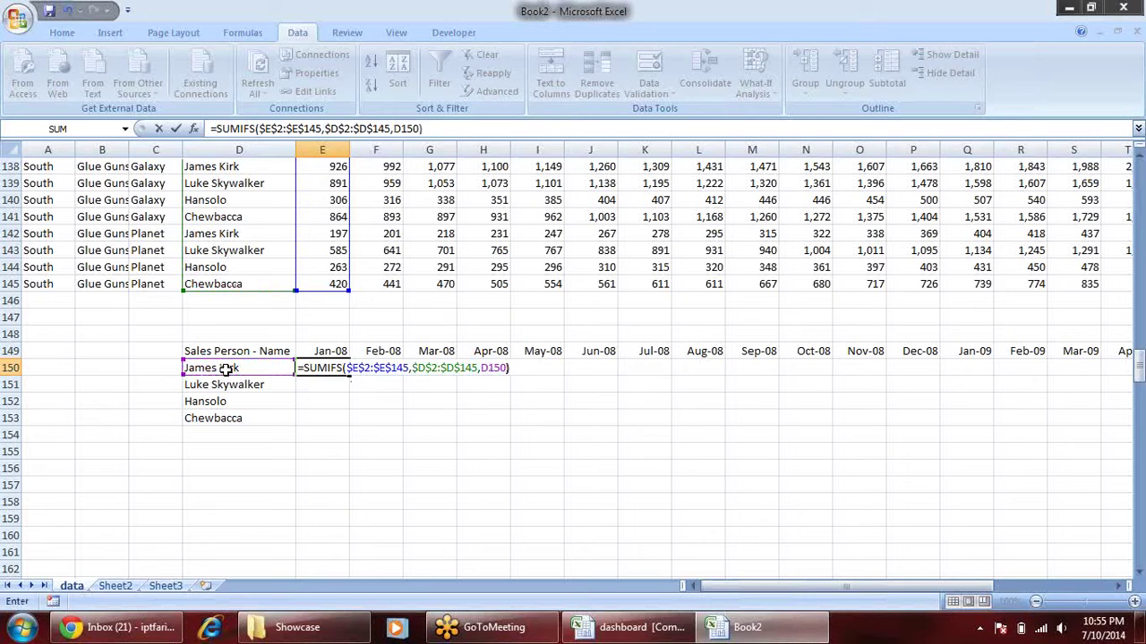
{"action": "key", "text": "Return"}
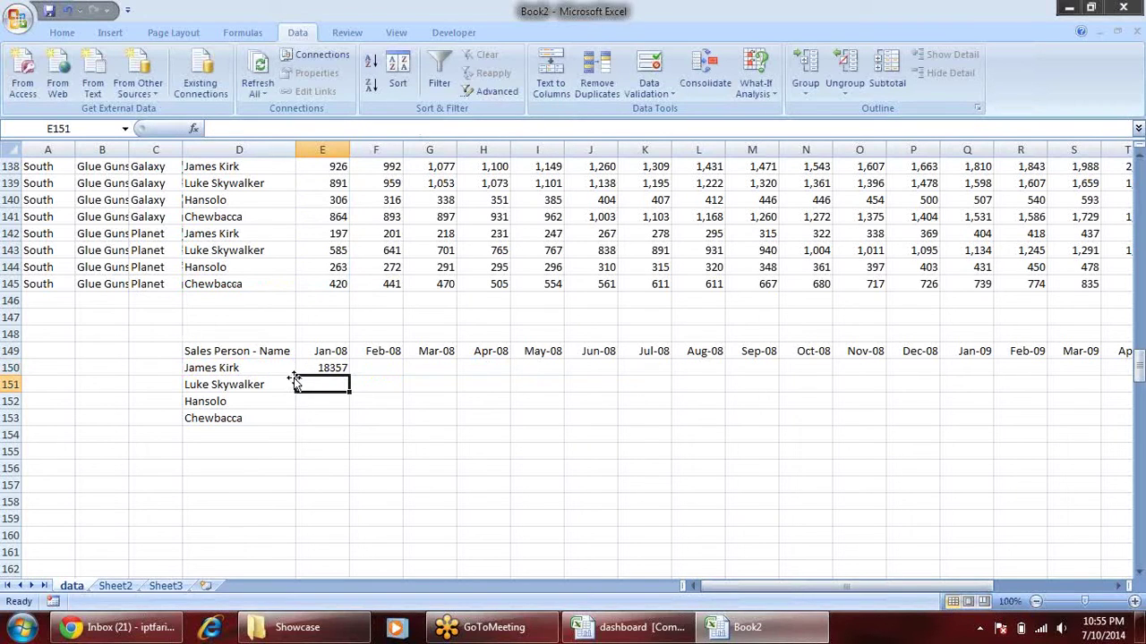
- Change the references to mixed E$2:E$145 and $D150 so the formula can be filled
{"action": "left_click", "coordinate": [318, 363]}
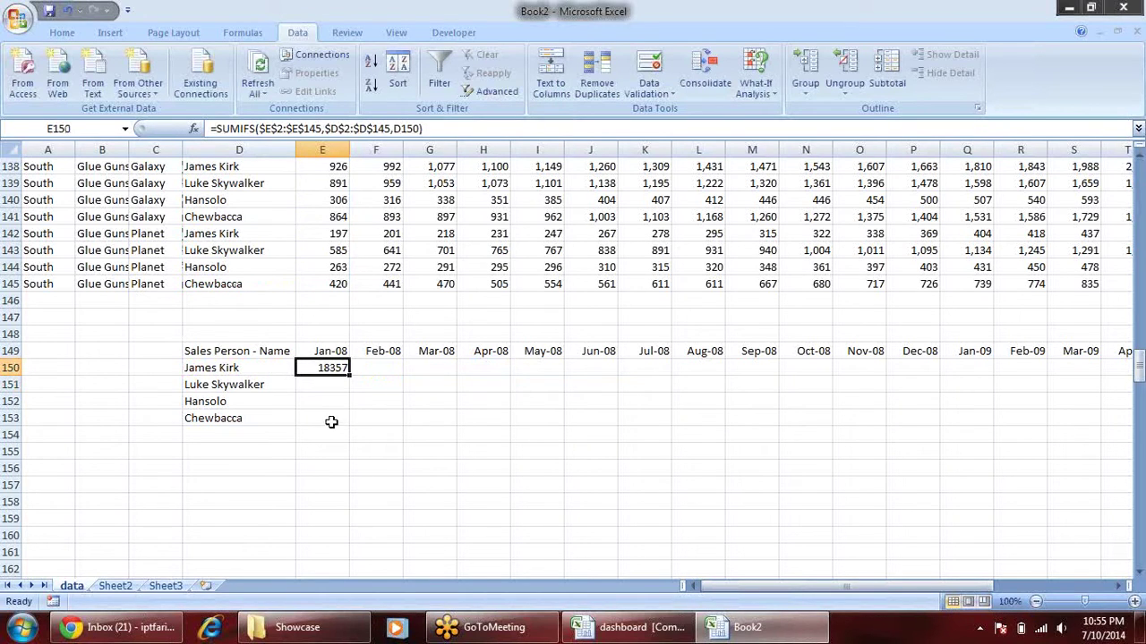
{"action": "key", "text": "F2"}
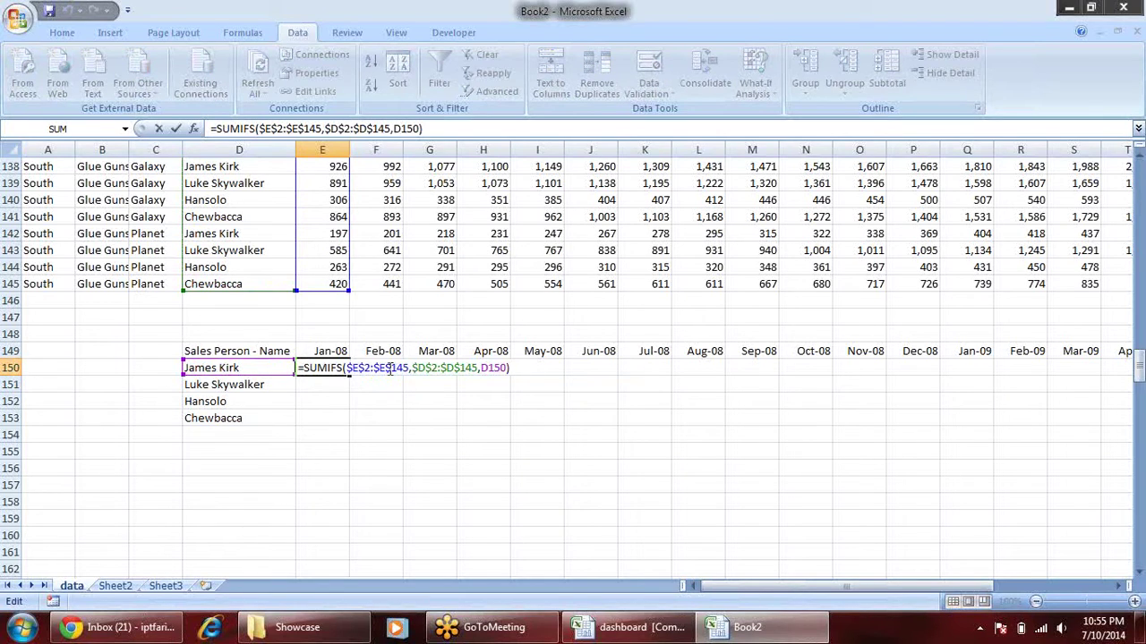
{"action": "left_click", "coordinate": [390, 370]}
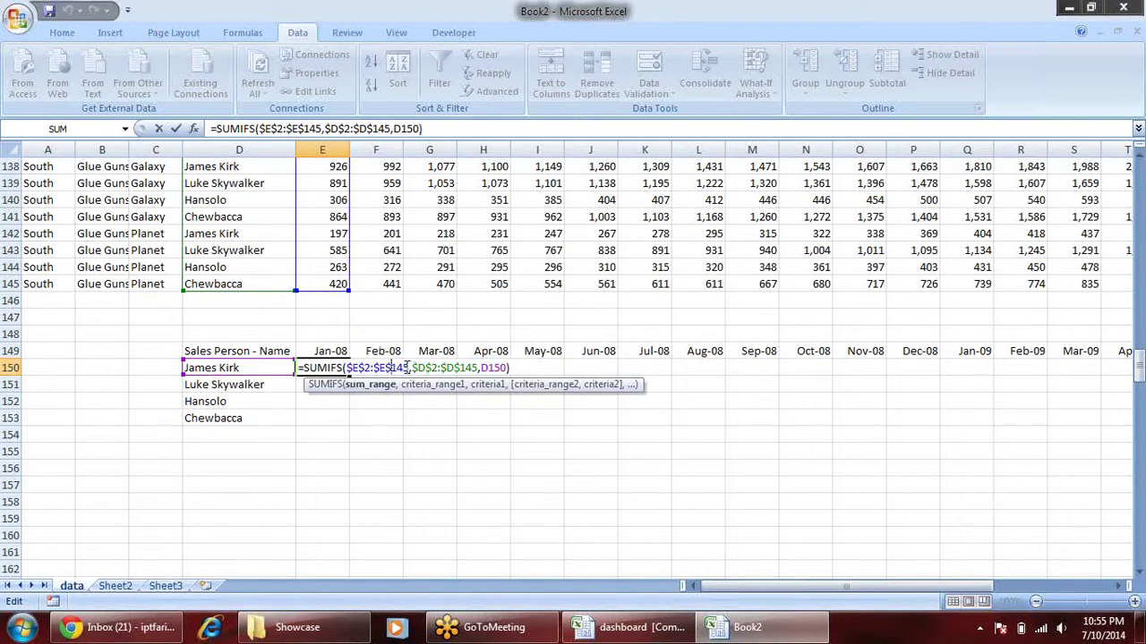
{"action": "left_click_drag", "start_coordinate": [405, 367], "coordinate": [345, 368]}
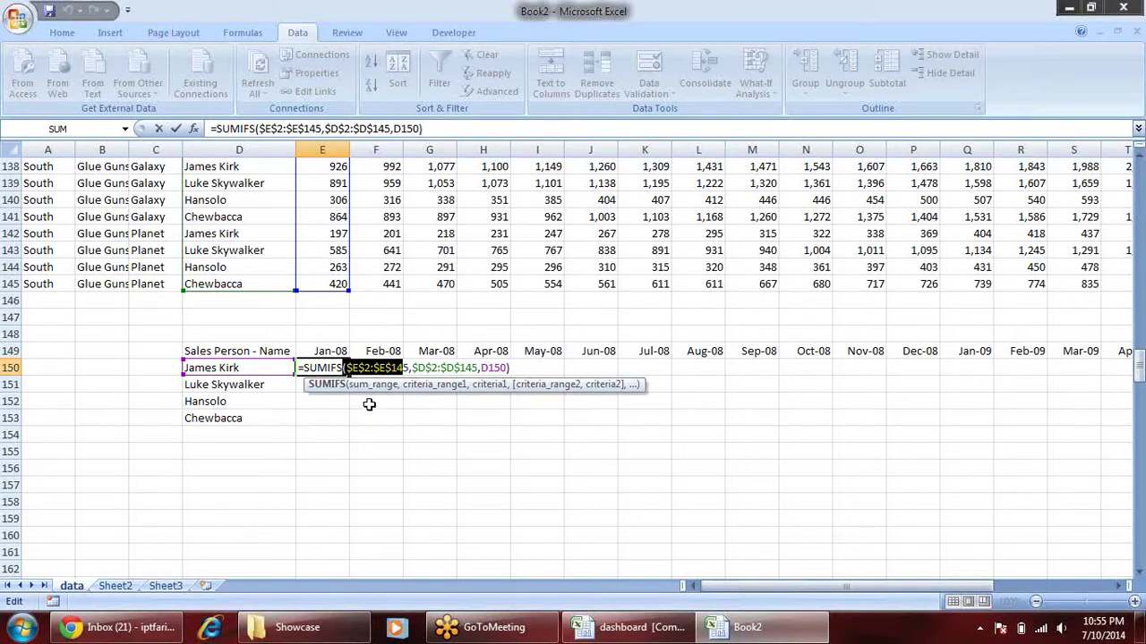
{"action": "key", "text": "F4"}
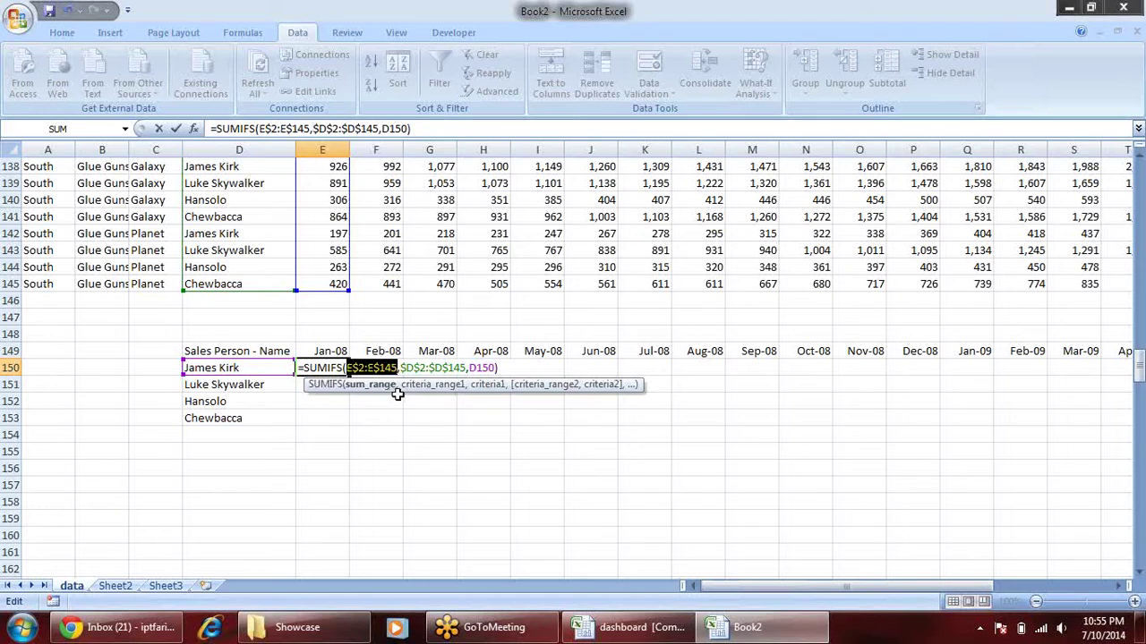
{"action": "left_click", "coordinate": [430, 367]}
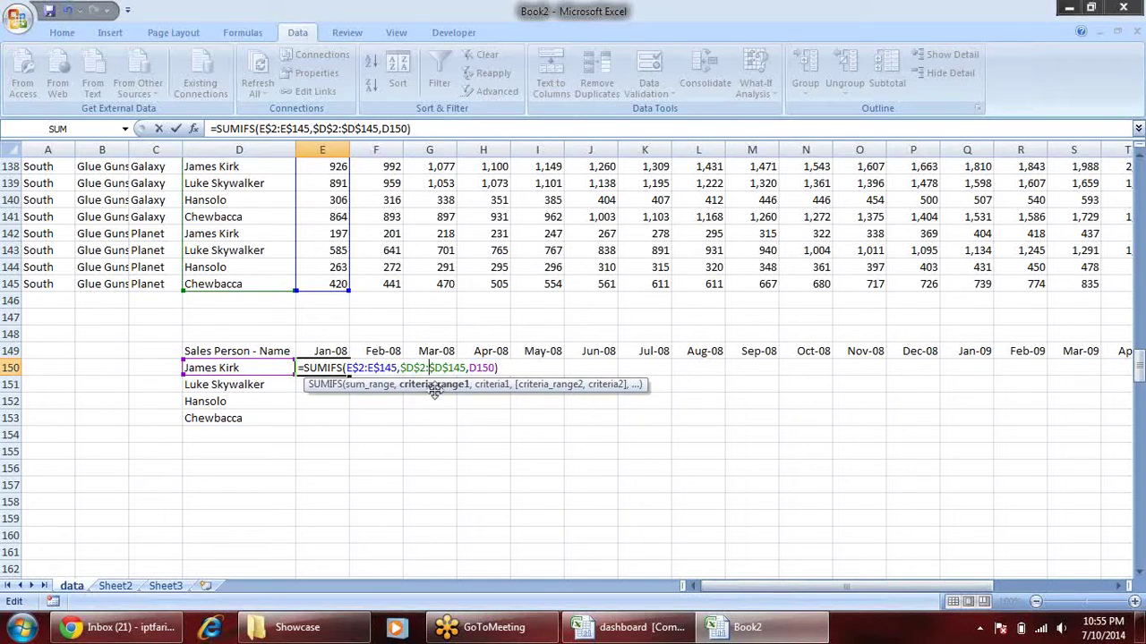
{"action": "left_click", "coordinate": [474, 368]}
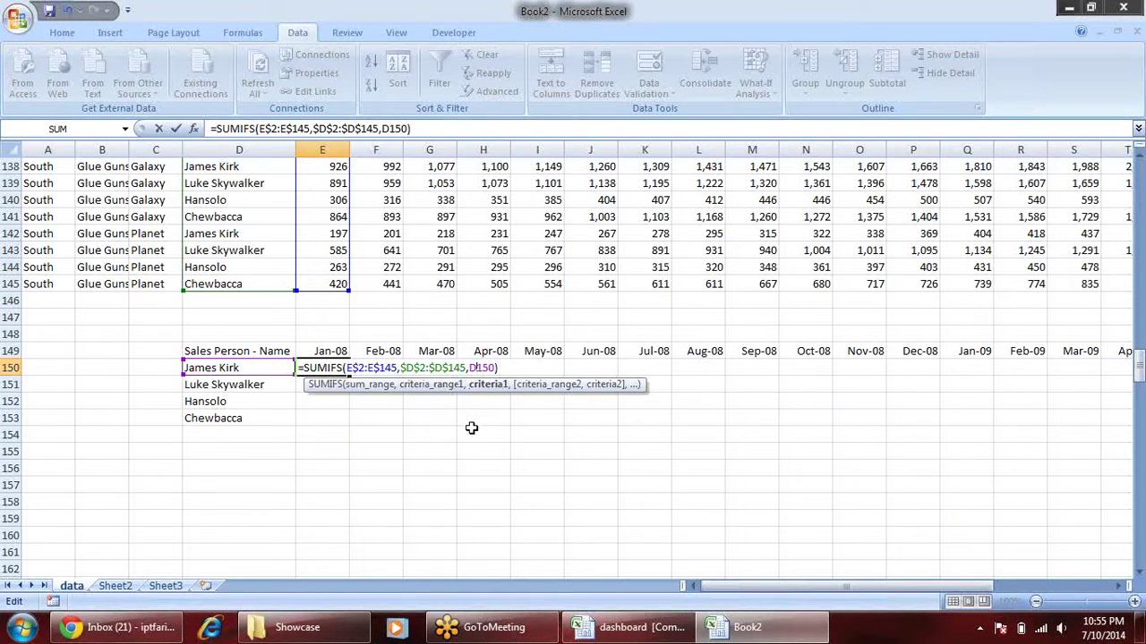
{"action": "key", "text": "F4"}
{"action": "key", "text": "F4"}
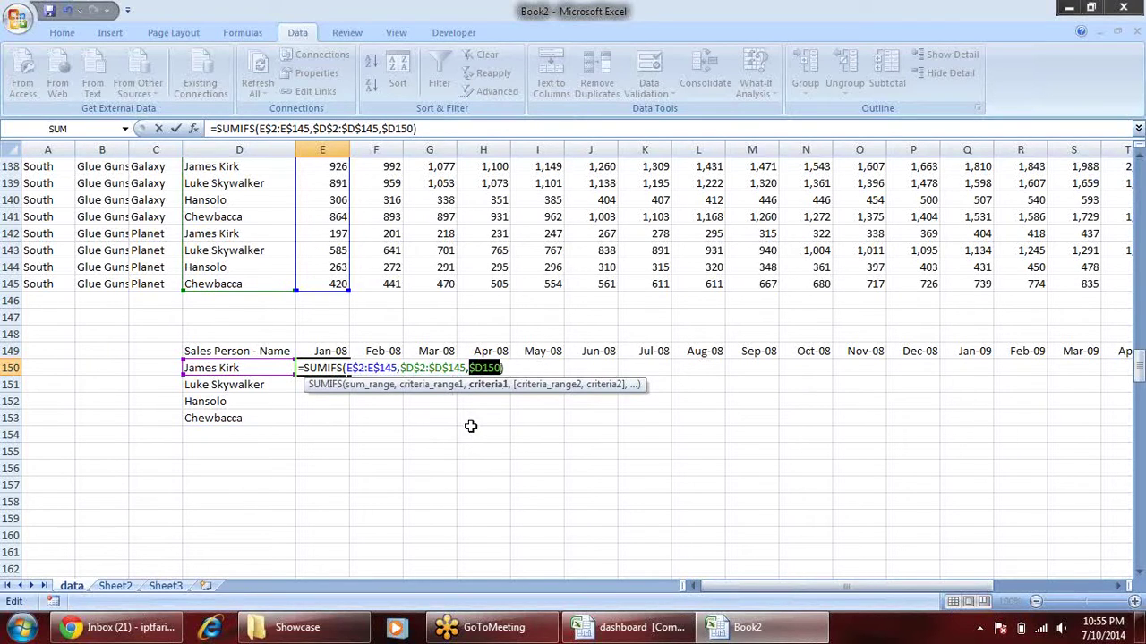
{"action": "key", "text": "Return"}
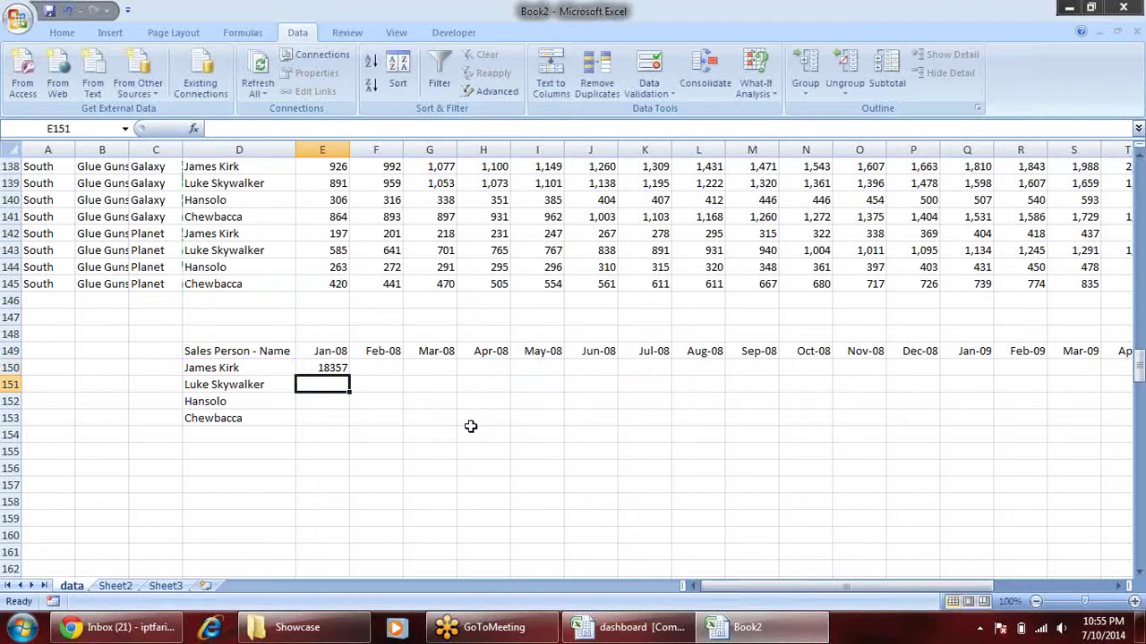
- Copy the E150 formula down to E153 and select the Jan-08 sales to check their total
{"action": "left_click", "coordinate": [344, 368]}
{"action": "left_click_drag", "start_coordinate": [349, 376], "coordinate": [347, 430]}
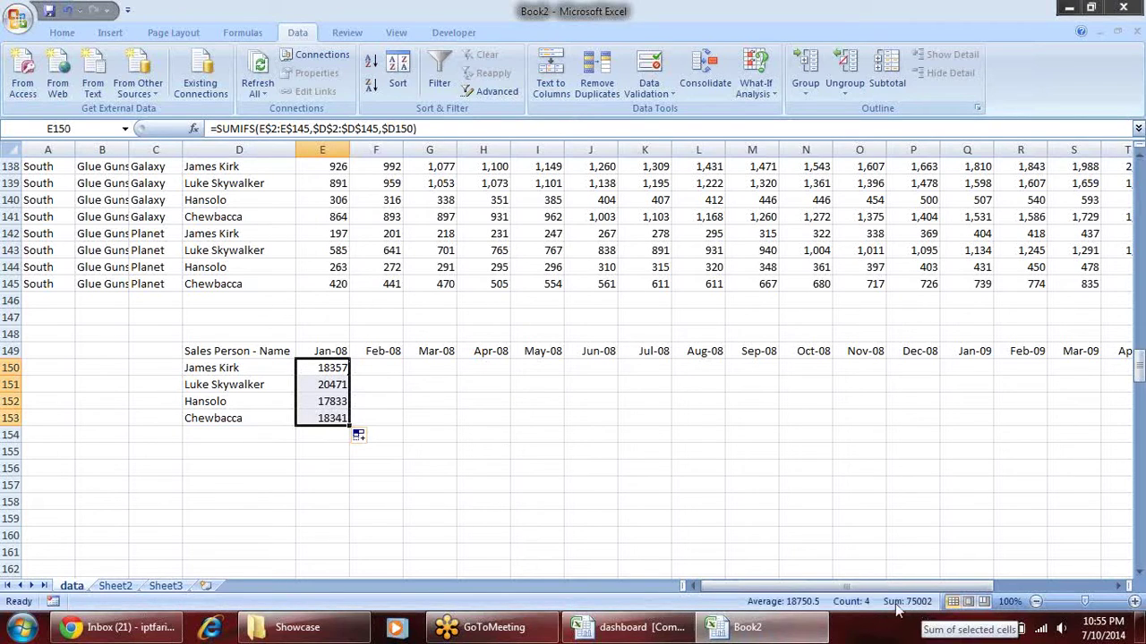
{"action": "left_click", "coordinate": [315, 285]}
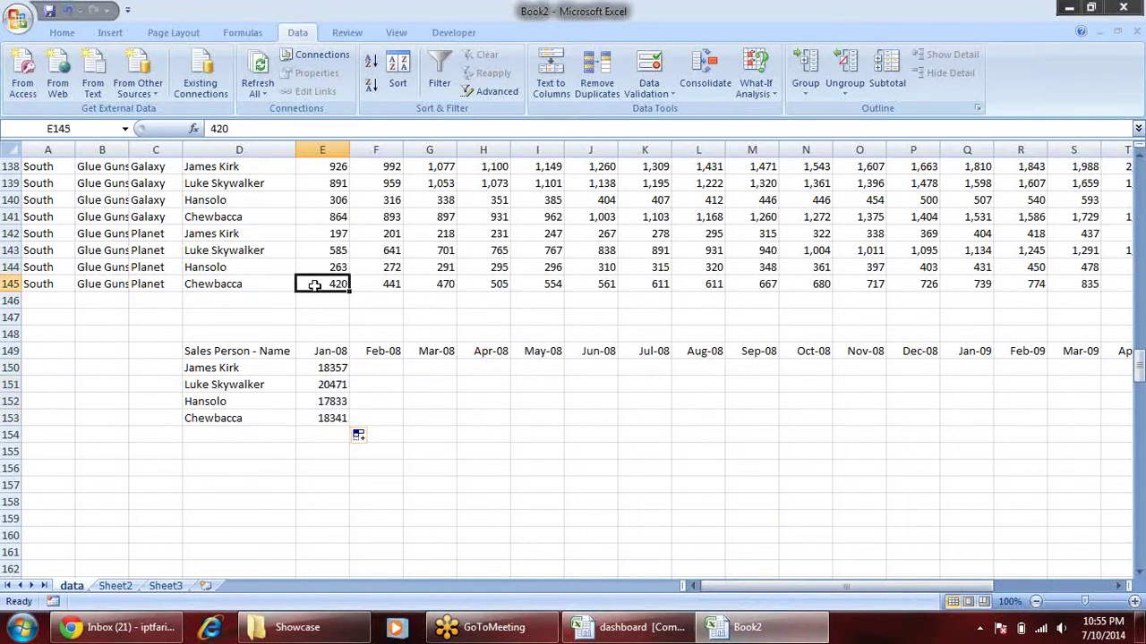
{"action": "key", "text": "ctrl+shift+Up"}
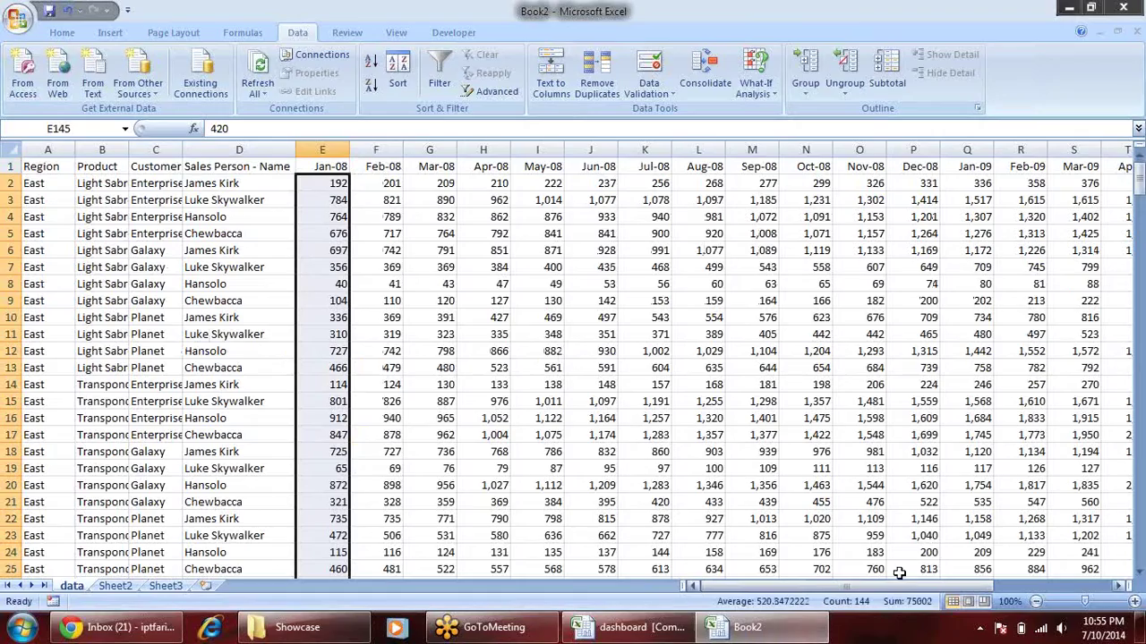
{"action": "left_click", "coordinate": [472, 334]}
- Fill the E150:E153 SUMIFS totals right through column AB (Dec-09)
{"action": "scroll", "coordinate": [472, 341], "scroll_direction": "down", "scroll_amount": 7}
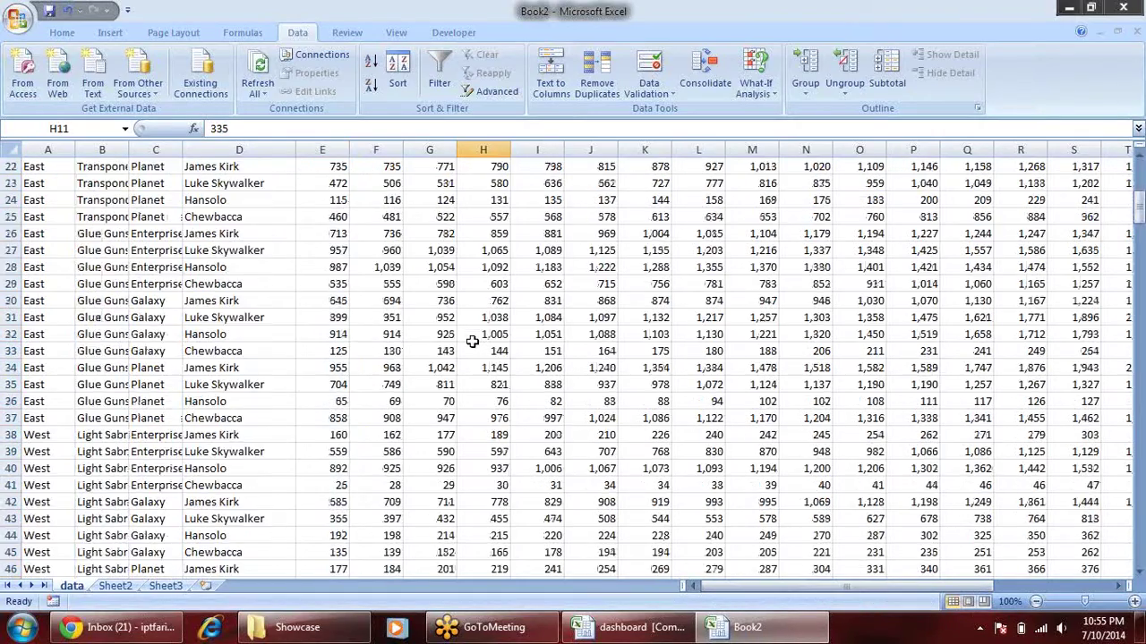
{"action": "scroll", "coordinate": [472, 341], "scroll_direction": "down", "scroll_amount": 9}
{"action": "scroll", "coordinate": [473, 340], "scroll_direction": "down", "scroll_amount": 2}
{"action": "scroll", "coordinate": [427, 350], "scroll_direction": "down", "scroll_amount": 7}
{"action": "scroll", "coordinate": [549, 370], "scroll_direction": "down", "scroll_amount": 2}
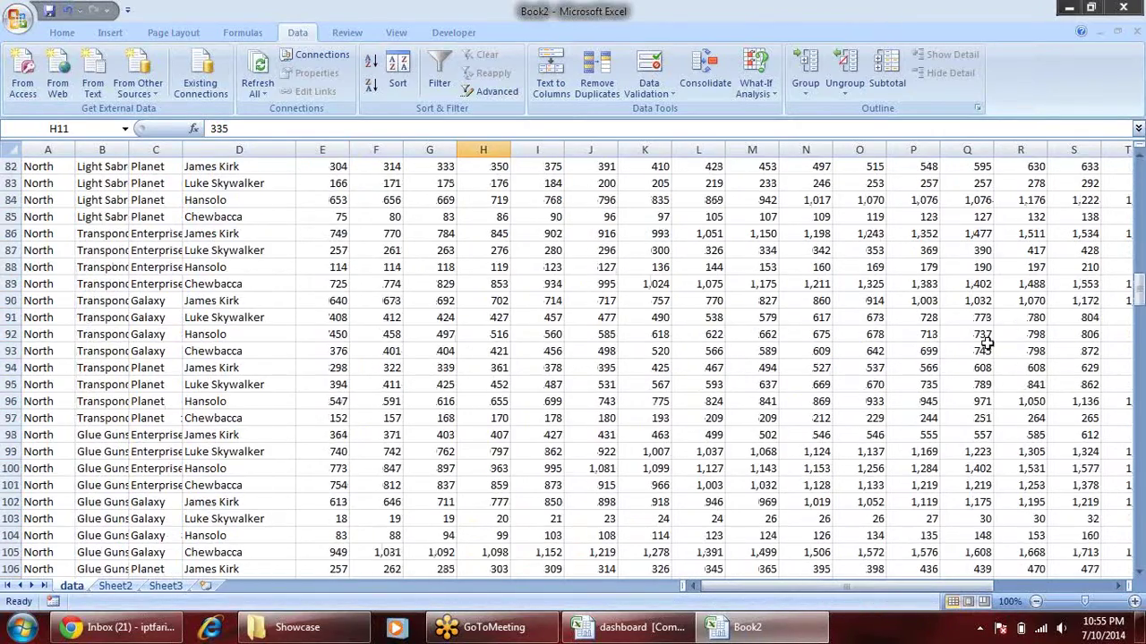
{"action": "left_click_drag", "start_coordinate": [1139, 291], "coordinate": [1139, 363]}
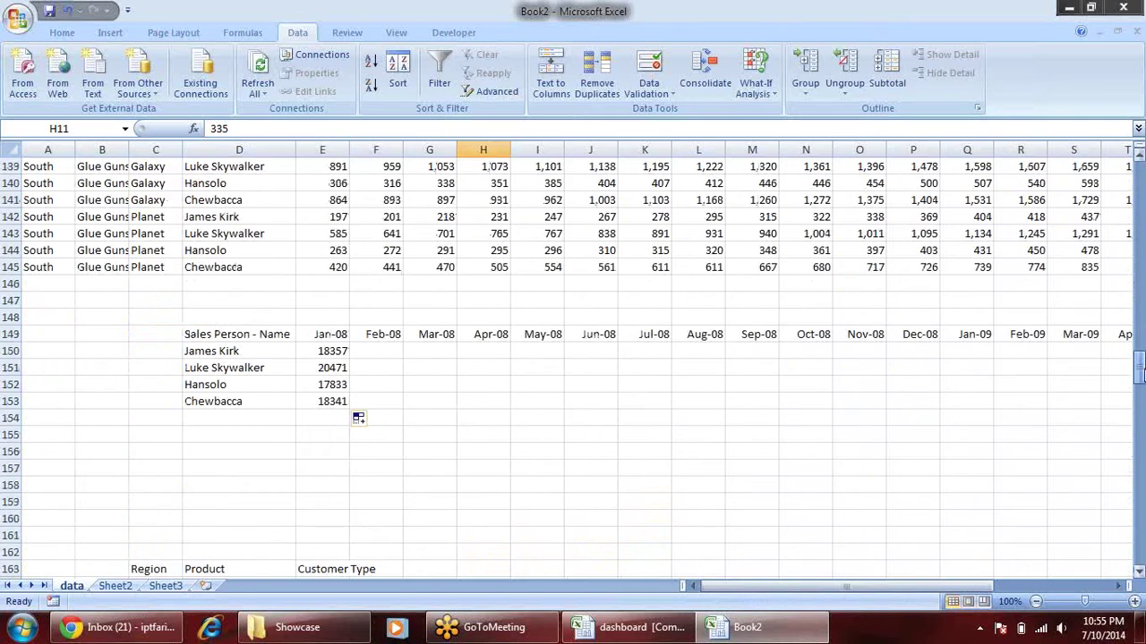
{"action": "left_click_drag", "start_coordinate": [331, 351], "coordinate": [345, 402]}
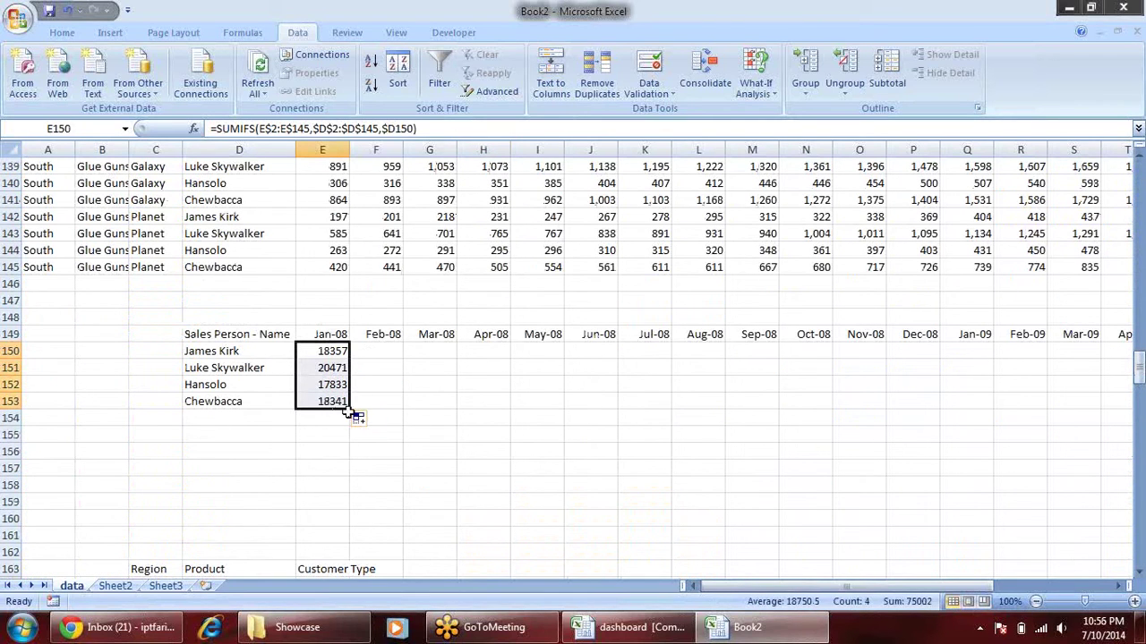
{"action": "left_click_drag", "start_coordinate": [353, 410], "coordinate": [1140, 394]}
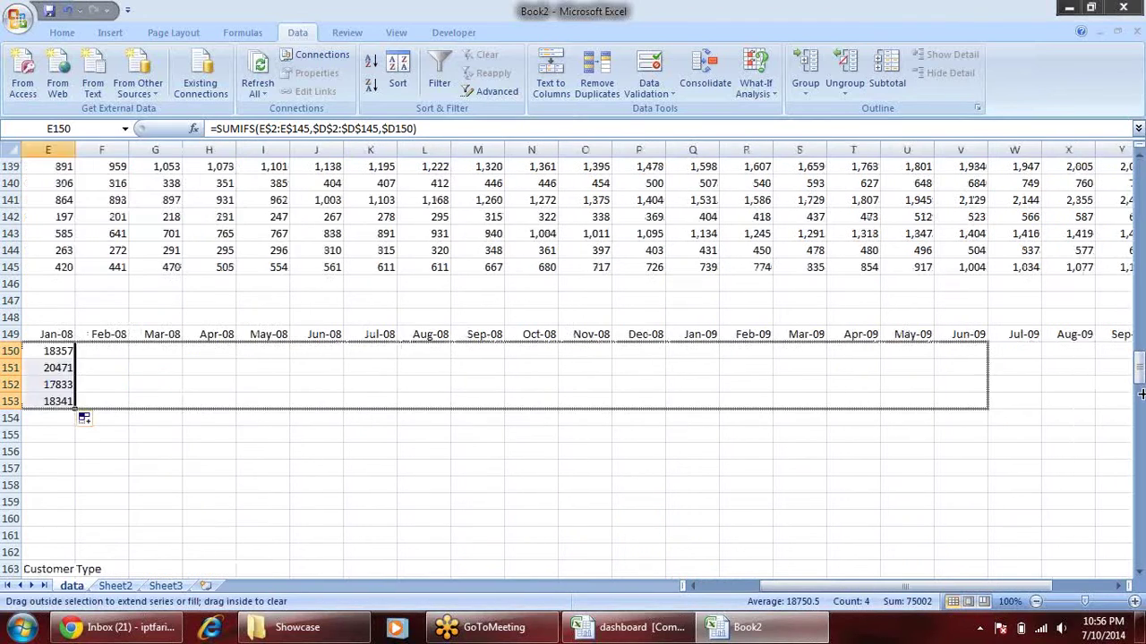
{"action": "left_click_drag", "start_coordinate": [1141, 394], "coordinate": [1048, 410]}
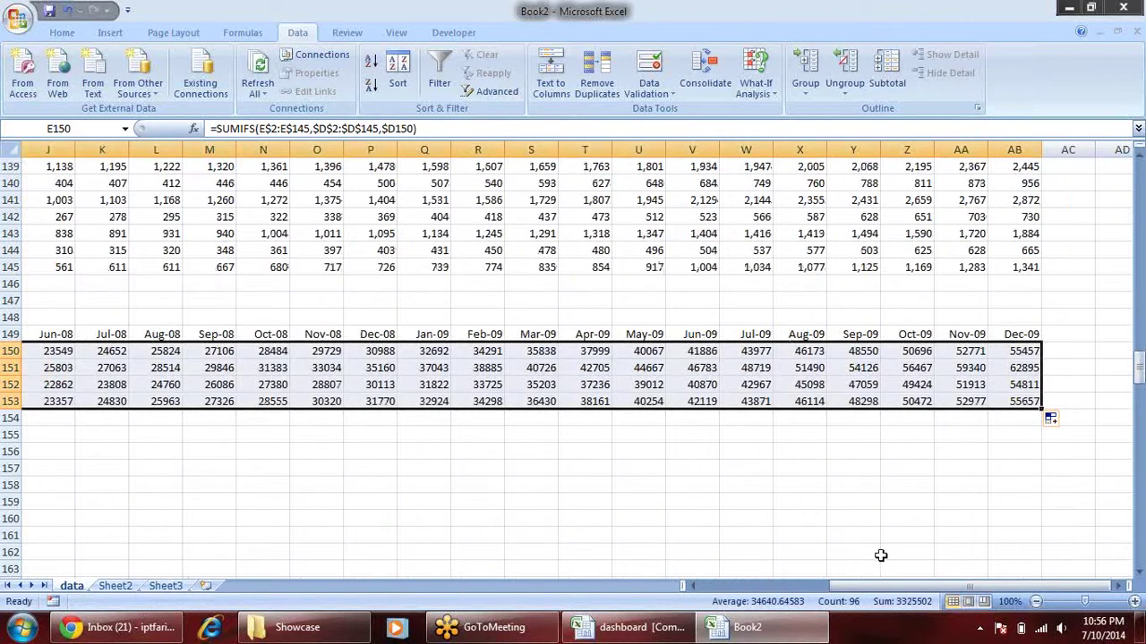
{"action": "left_click_drag", "start_coordinate": [895, 587], "coordinate": [770, 587]}
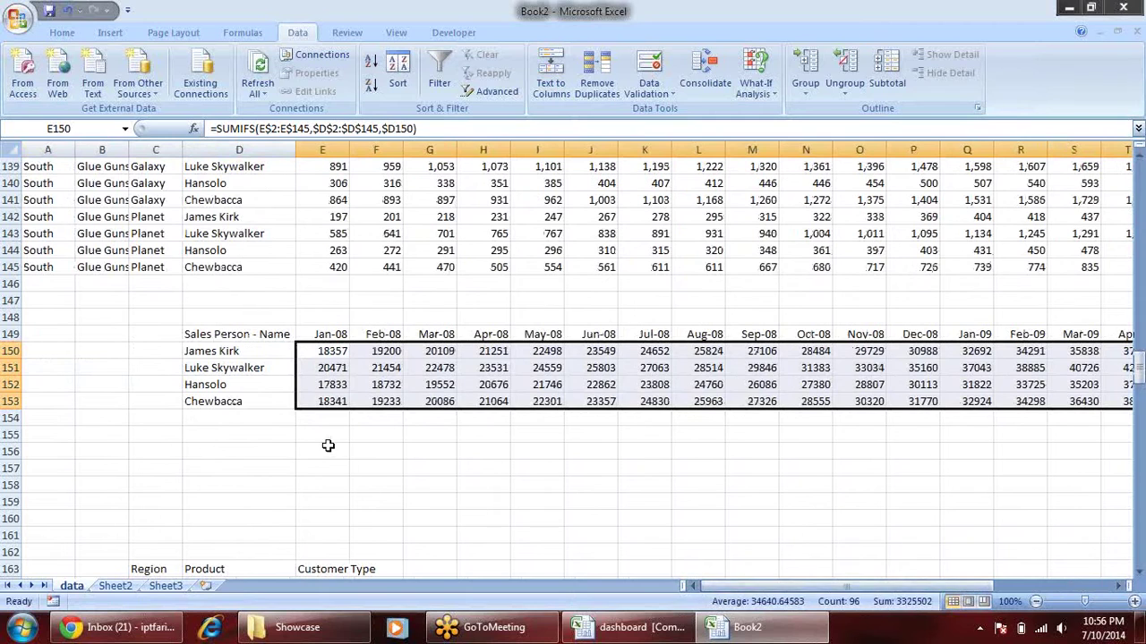
{"action": "left_click", "coordinate": [328, 445]}
{"action": "left_click", "coordinate": [344, 356]}
- Move the Region, Product and Customer Type labels into row 156
{"action": "left_click", "coordinate": [348, 399]}
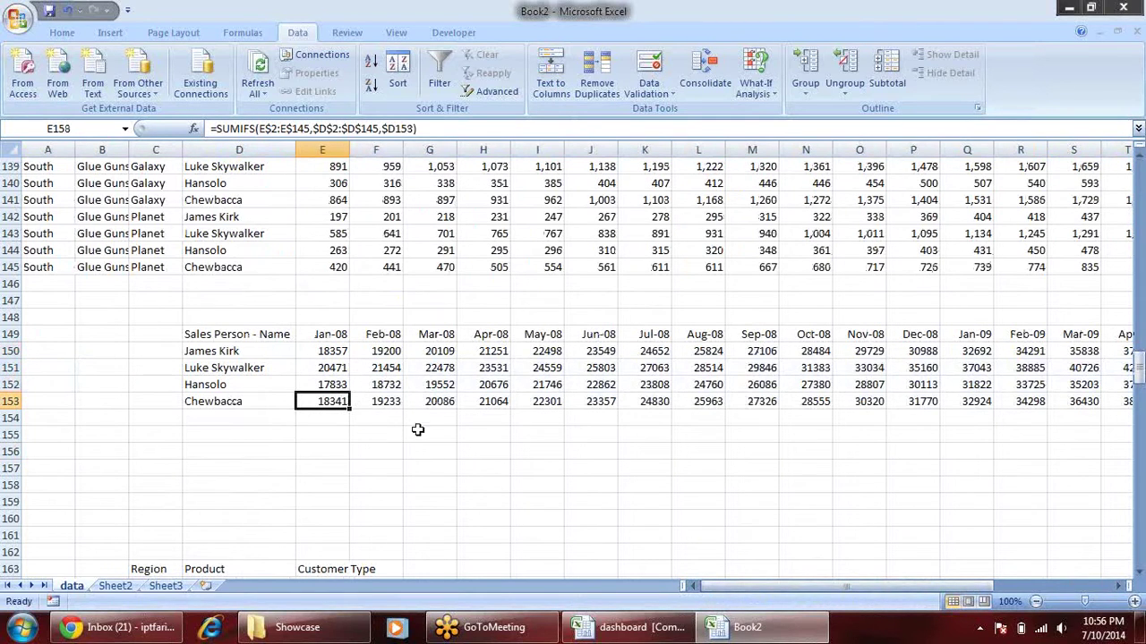
{"action": "scroll", "coordinate": [260, 413], "scroll_direction": "down", "scroll_amount": 2}
{"action": "scroll", "coordinate": [242, 416], "scroll_direction": "up", "scroll_amount": 1}
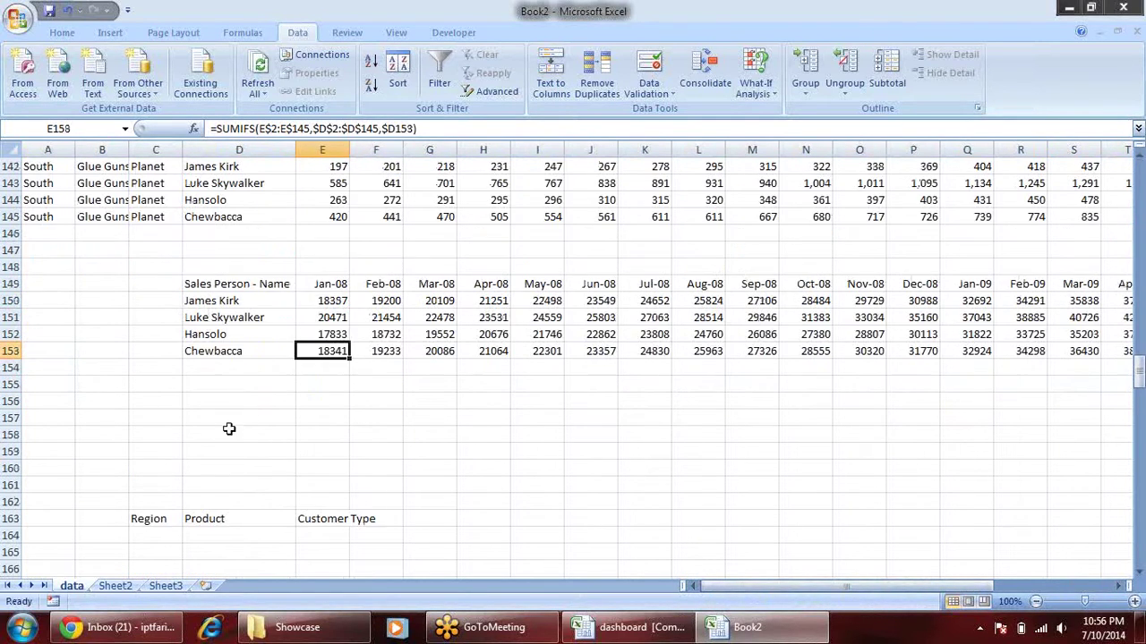
{"action": "mouse_move", "coordinate": [141, 522]}
{"action": "left_mouse_down"}
{"action": "mouse_move", "coordinate": [343, 531]}
{"action": "mouse_move", "coordinate": [391, 519]}
{"action": "left_mouse_up"}
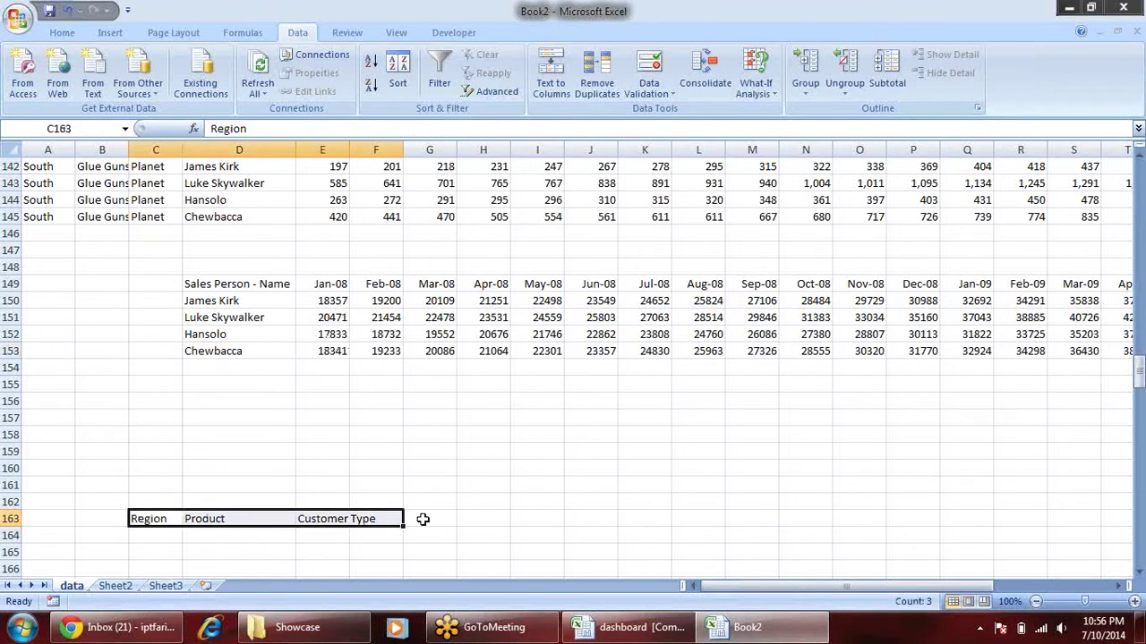
{"action": "key", "text": "ctrl+c"}
{"action": "left_click", "coordinate": [162, 403]}
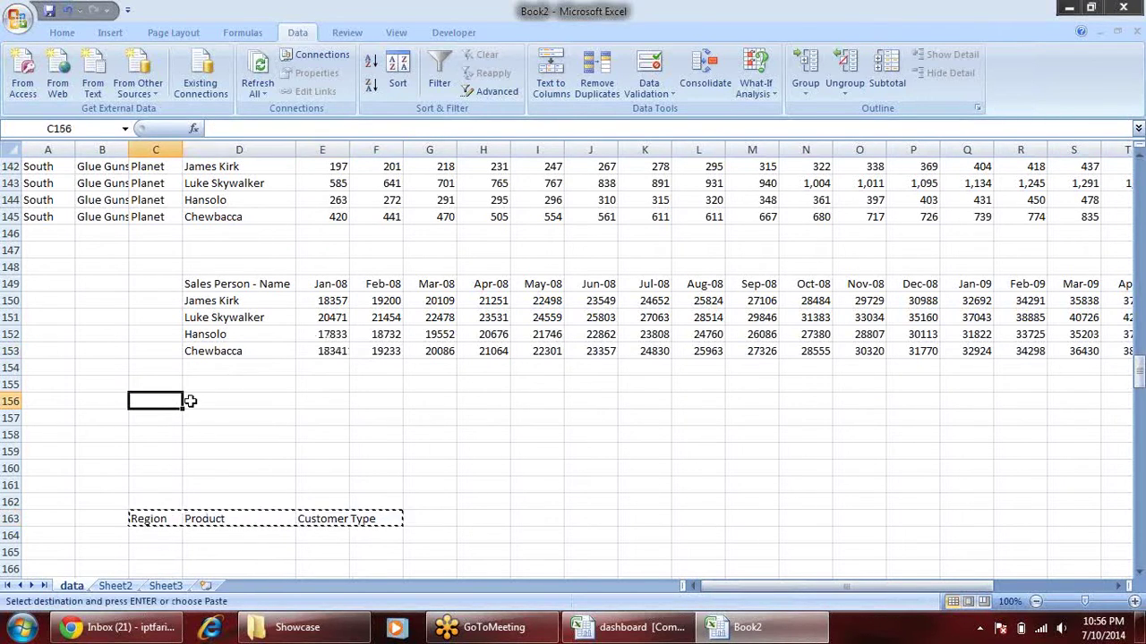
{"action": "key", "text": "ctrl+v"}
{"action": "left_click", "coordinate": [371, 437]}
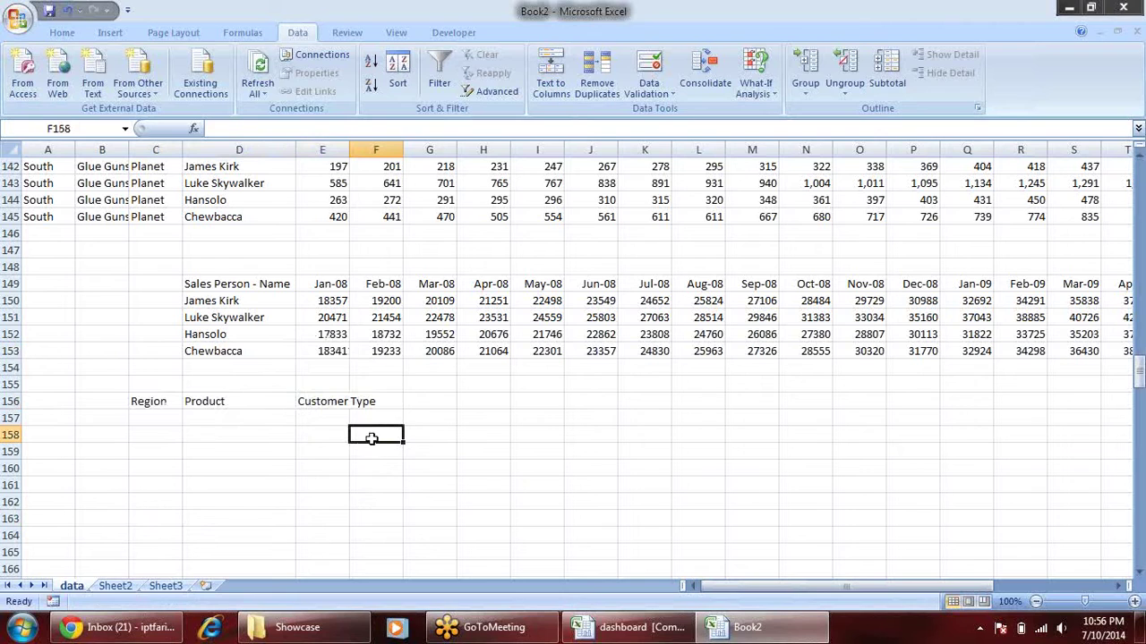
{"action": "left_click_drag", "start_coordinate": [163, 418], "coordinate": [384, 420]}
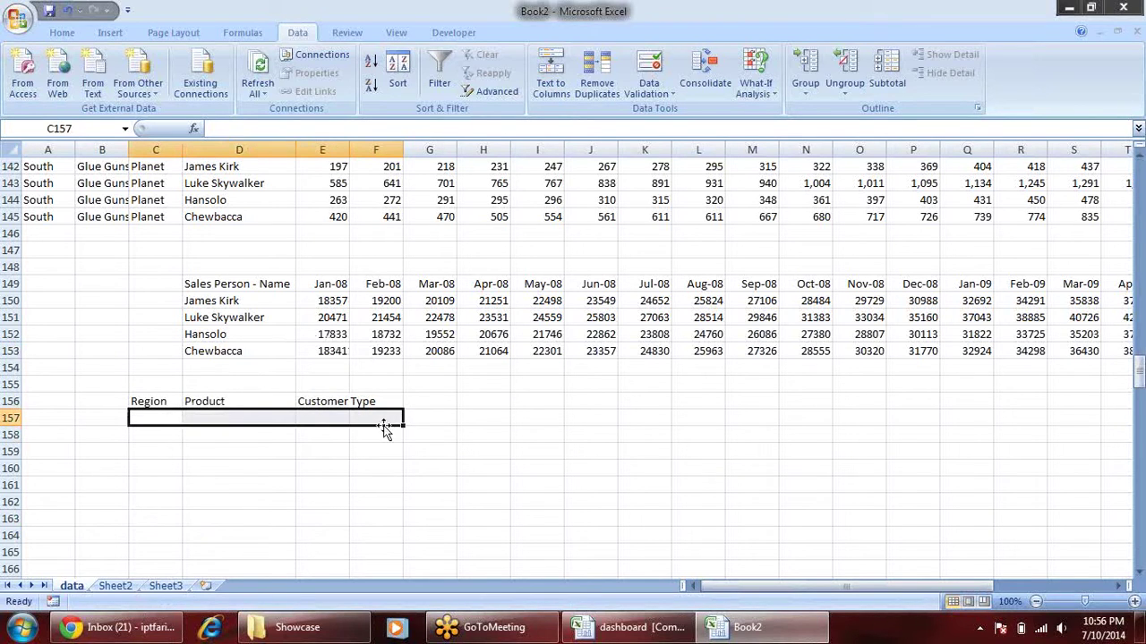
- Copy the dashboard's Region, Product, Customer option list, then cancel the pending copy in Book2
{"action": "key", "text": "alt+Tab"}
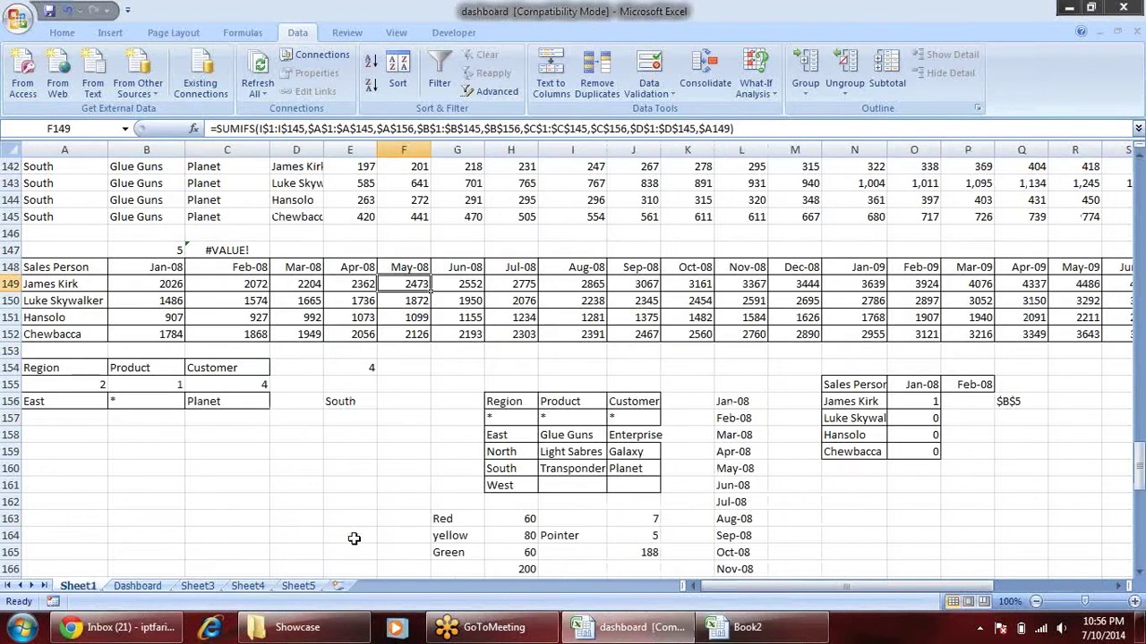
{"action": "left_click_drag", "start_coordinate": [517, 400], "coordinate": [661, 486]}
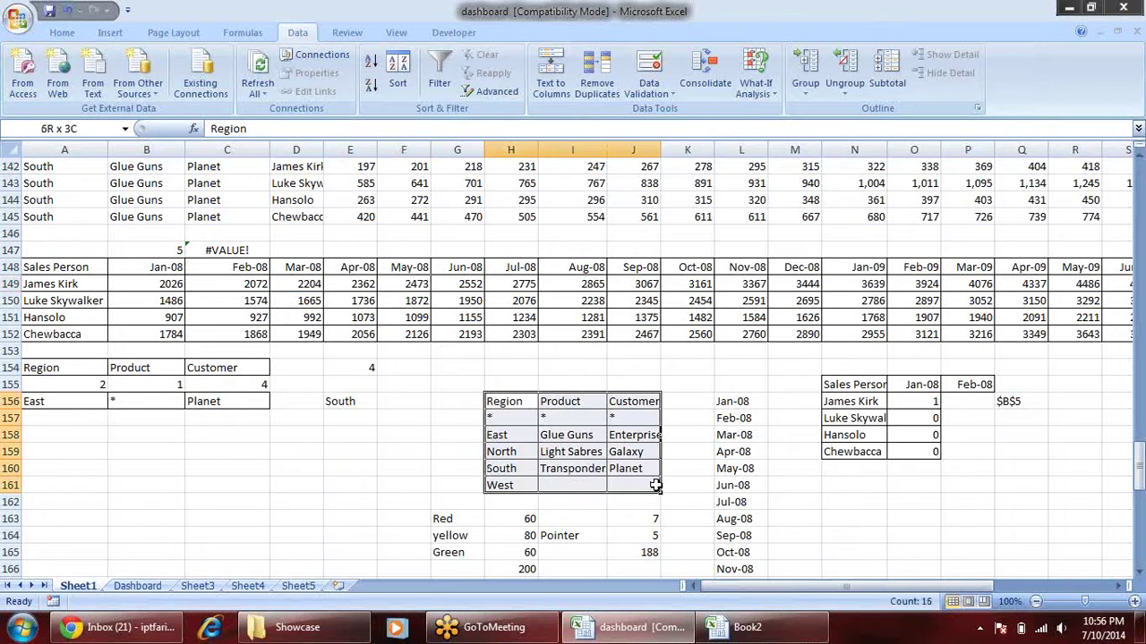
{"action": "key", "text": "ctrl+c"}
{"action": "key", "text": "alt+Tab"}
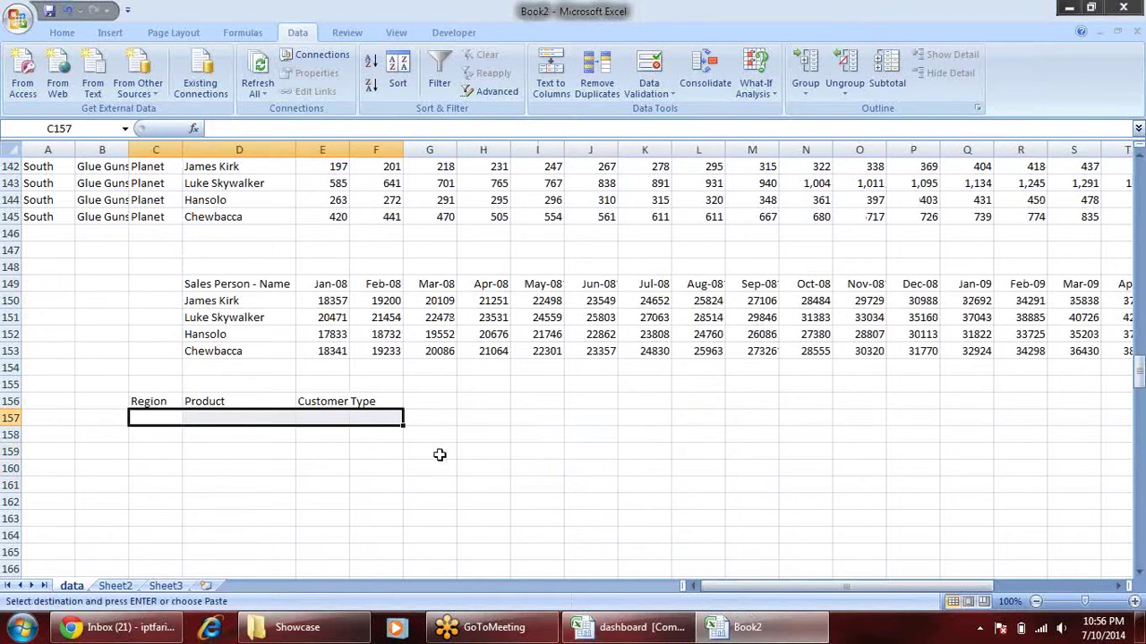
{"action": "left_click", "coordinate": [380, 399]}
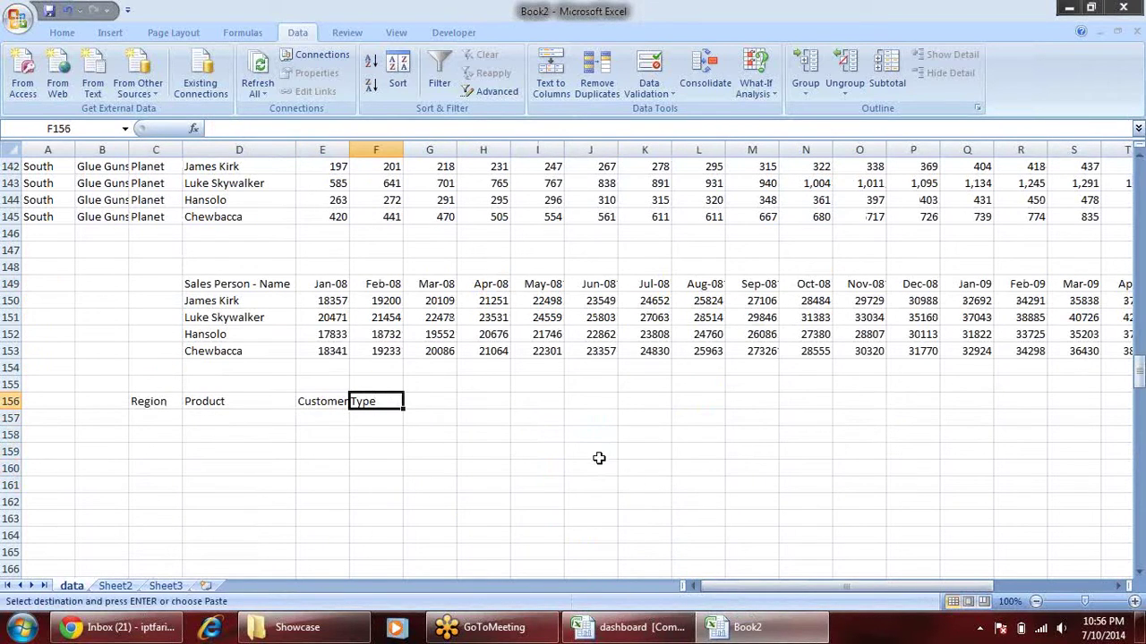
{"action": "key", "text": "Escape"}
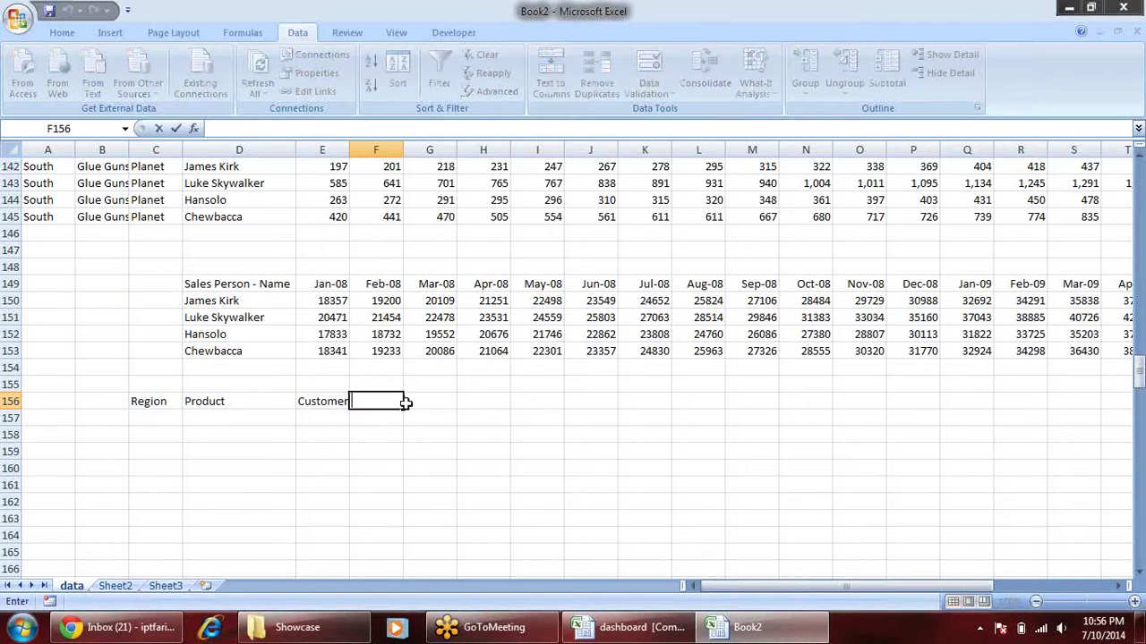
- Shift the headers left to B156:D156, then copy the dashboard's Region/Product/Customer table
{"action": "left_click", "coordinate": [470, 469]}
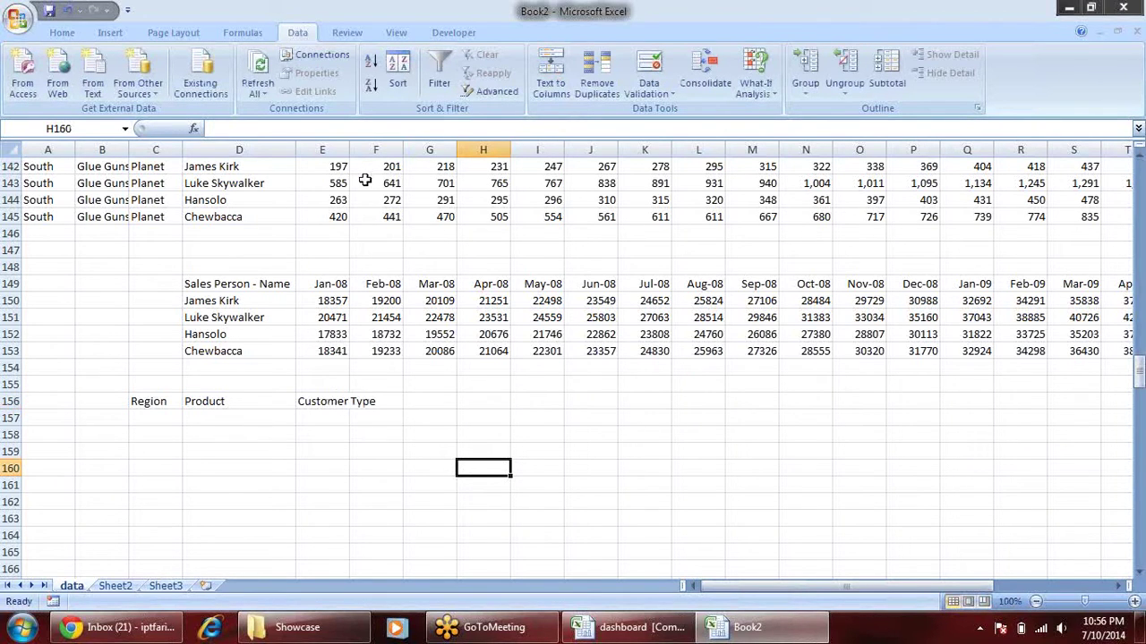
{"action": "mouse_move", "coordinate": [322, 401]}
{"action": "left_mouse_down"}
{"action": "mouse_move", "coordinate": [55, 410]}
{"action": "mouse_move", "coordinate": [152, 403]}
{"action": "left_mouse_up"}
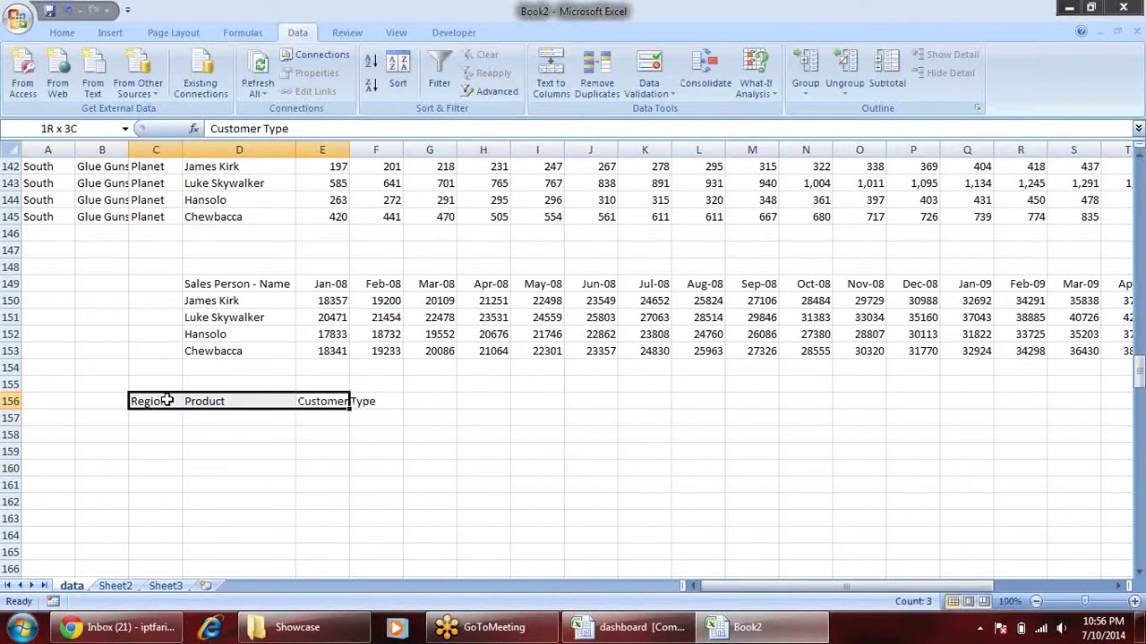
{"action": "key", "text": "ctrl+c"}
{"action": "left_click", "coordinate": [113, 401]}
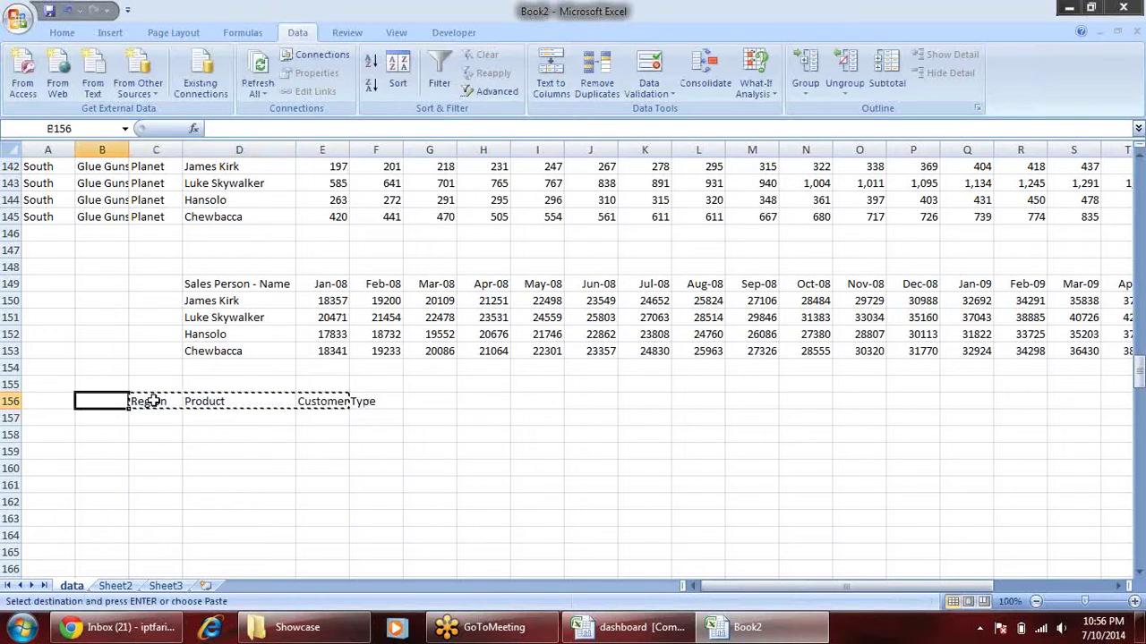
{"action": "key", "text": "Return"}
{"action": "left_click", "coordinate": [246, 417]}
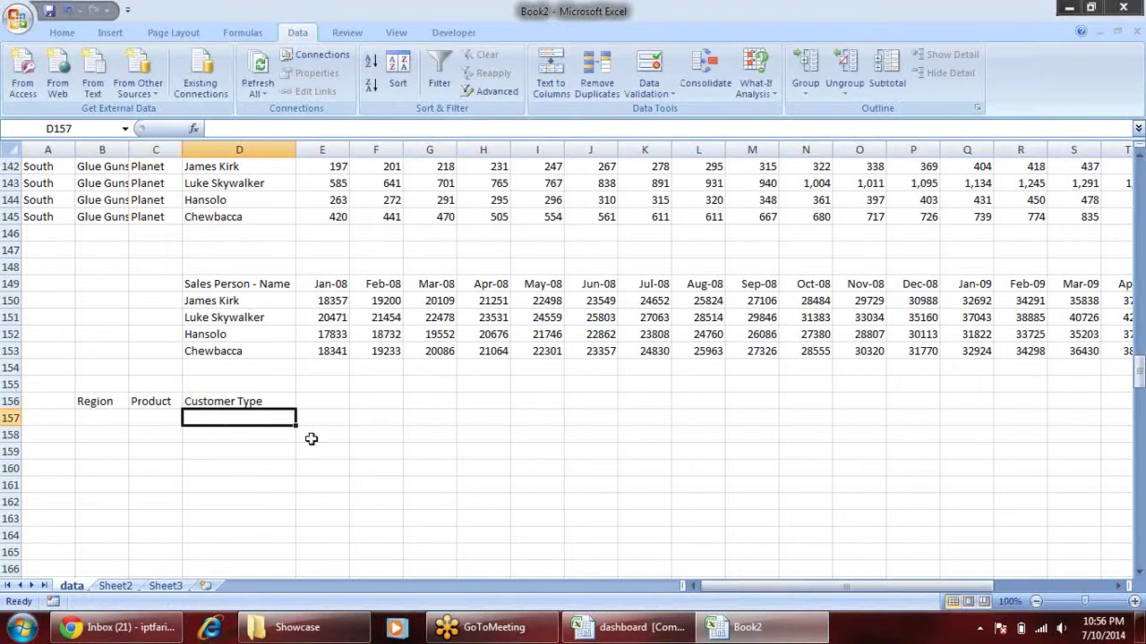
{"action": "key", "text": "ctrl+Tab"}
{"action": "key", "text": "ctrl+c"}
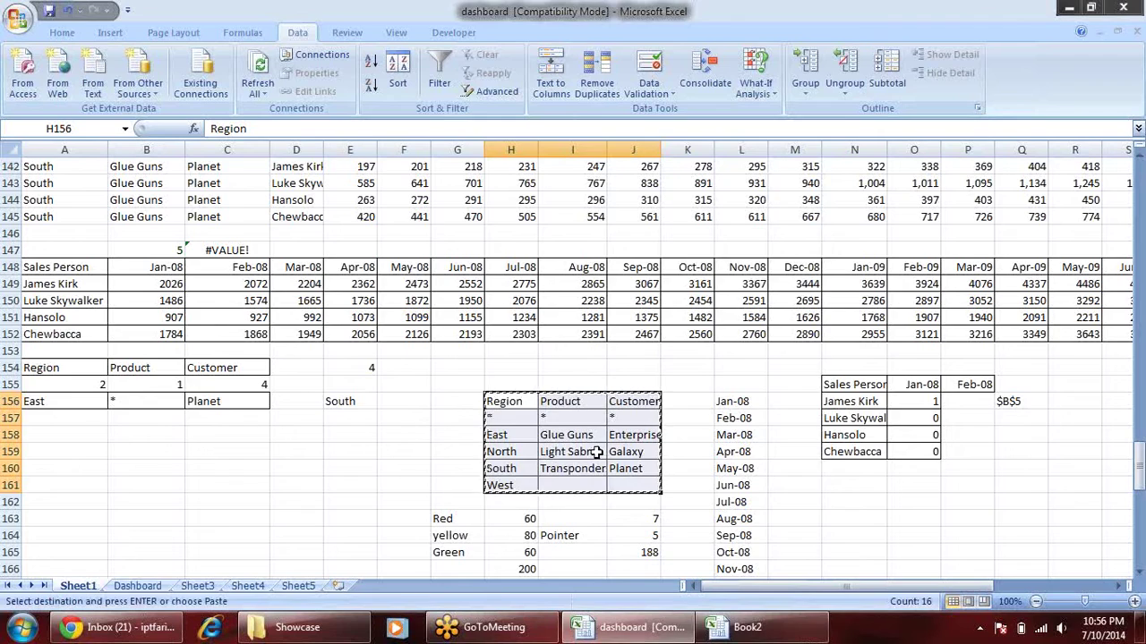
- Paste the Region, Product, Customer criteria table into Book2 at G156
{"action": "key", "text": "ctrl+Tab"}
{"action": "left_click", "coordinate": [436, 403]}
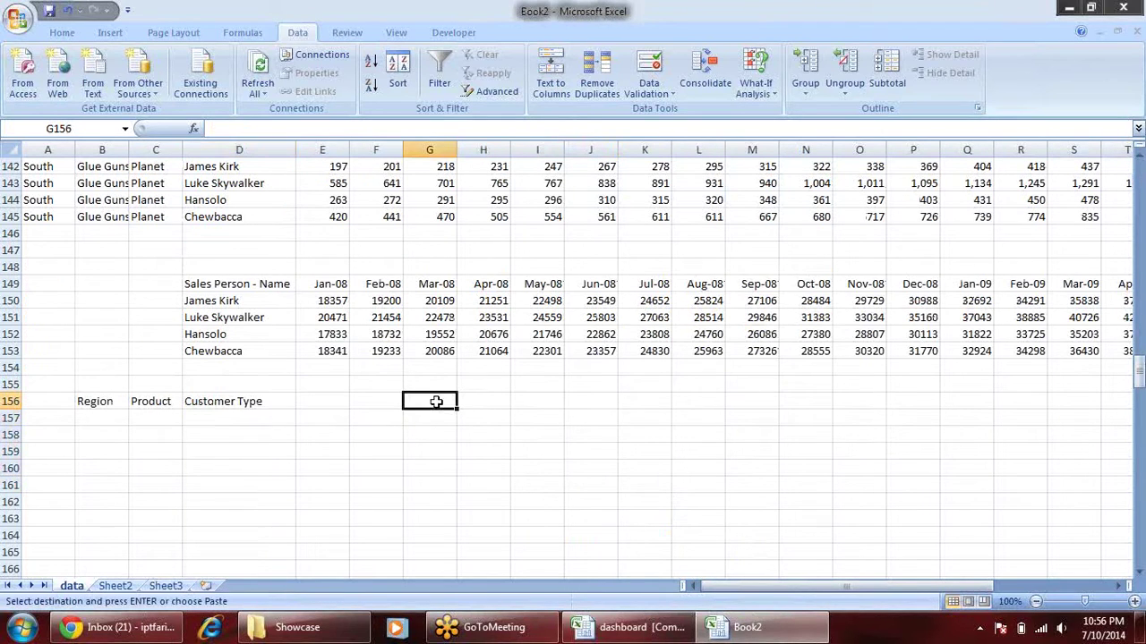
{"action": "key", "text": "ctrl+v"}
{"action": "left_click", "coordinate": [656, 445]}
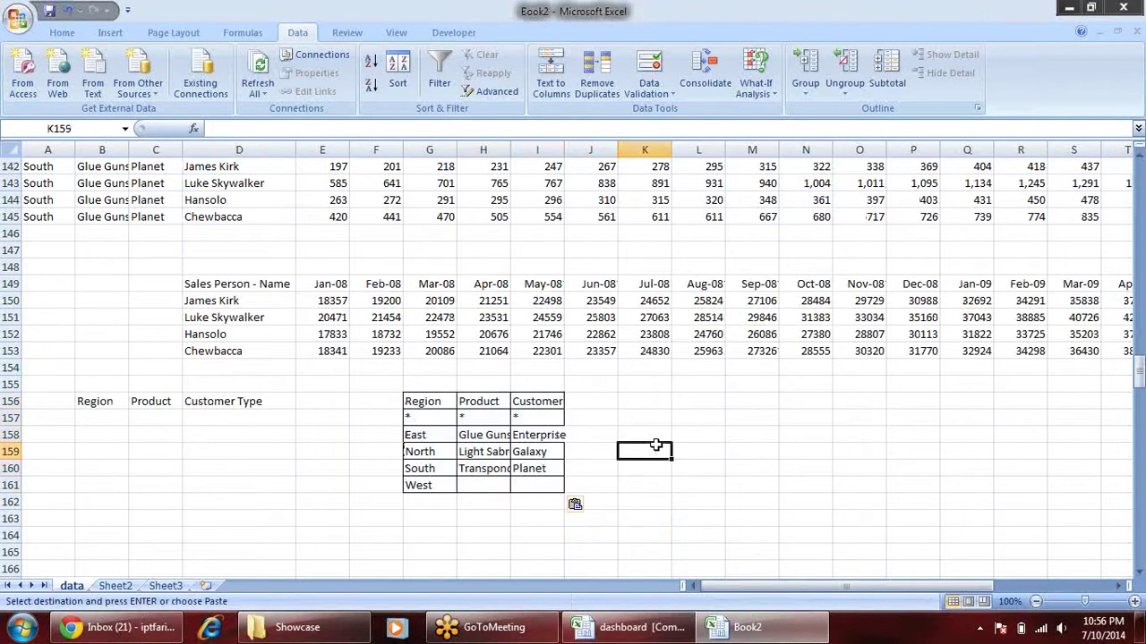
{"action": "left_click_drag", "start_coordinate": [417, 434], "coordinate": [418, 485]}
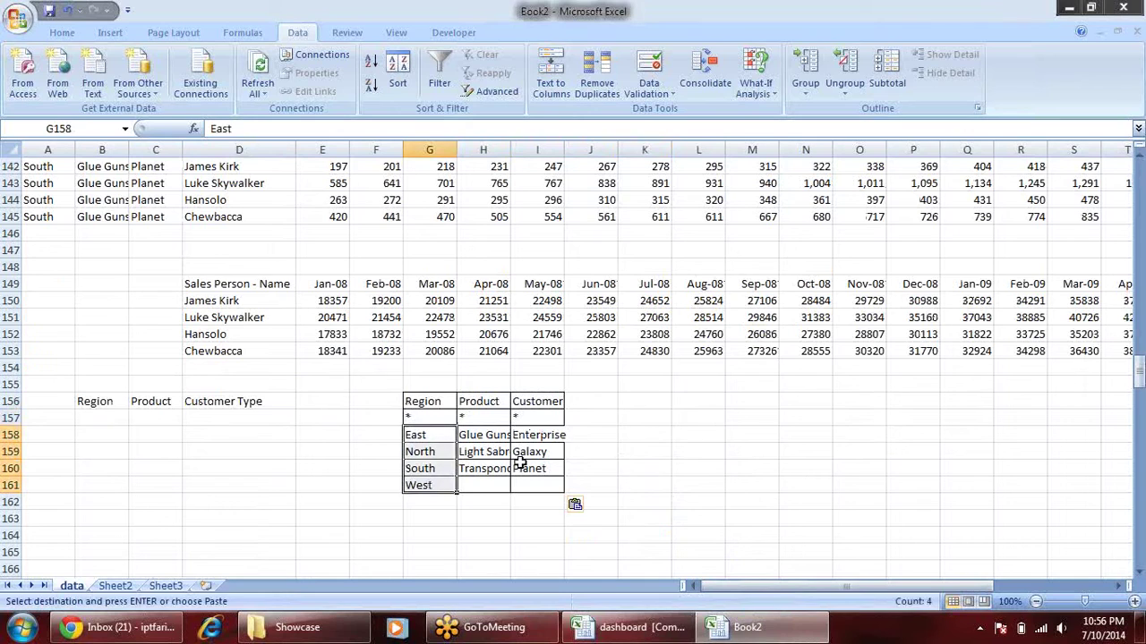
- Widen column I to fit Enterprise and review the * entries and Region list
{"action": "left_click", "coordinate": [438, 418]}
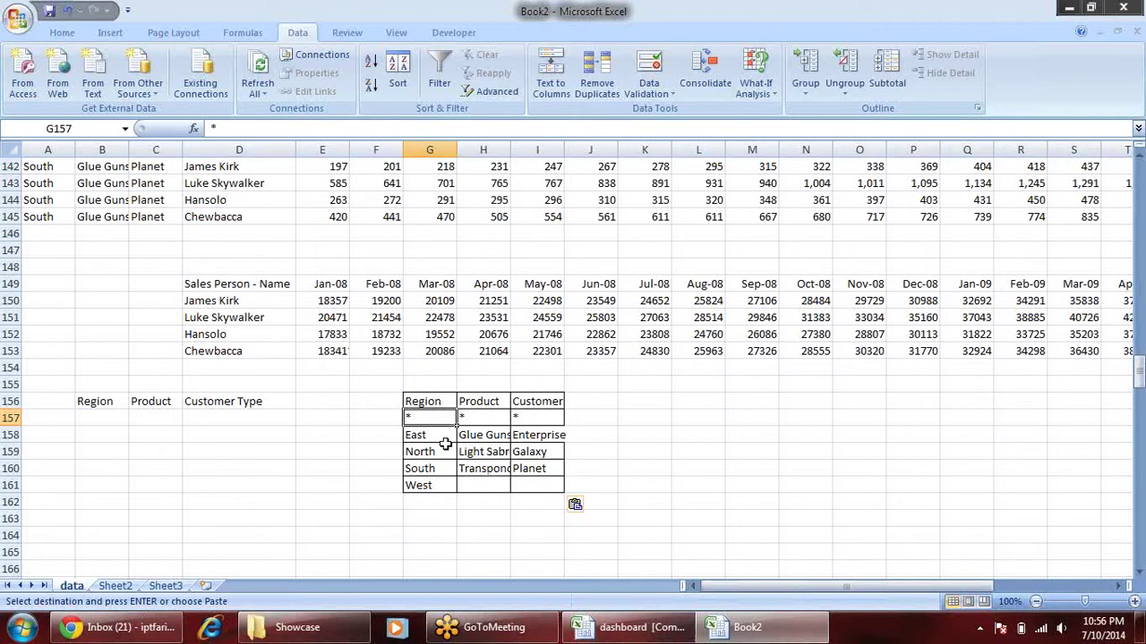
{"action": "left_click", "coordinate": [478, 418]}
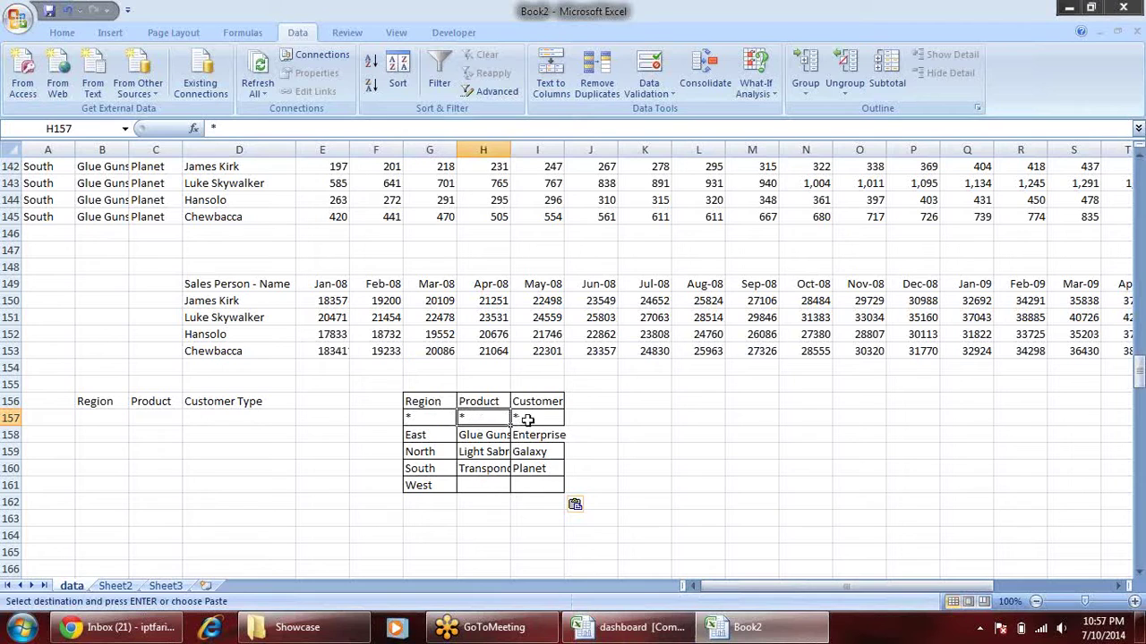
{"action": "left_click", "coordinate": [528, 418]}
{"action": "left_click_drag", "start_coordinate": [564, 153], "coordinate": [571, 154]}
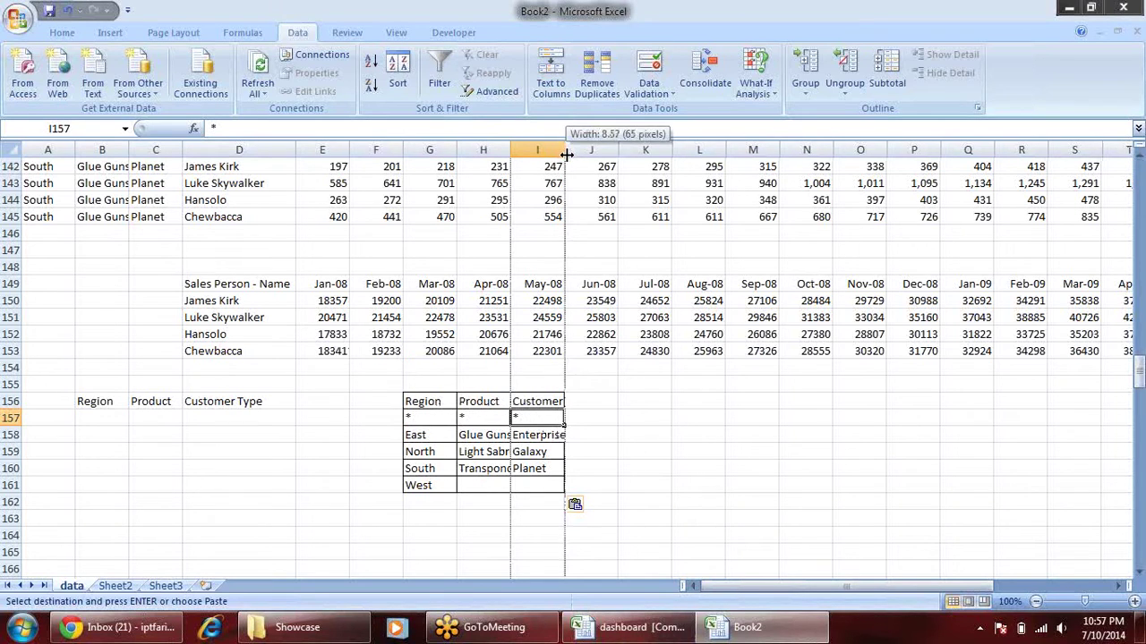
{"action": "left_click", "coordinate": [537, 444]}
{"action": "left_click_drag", "start_coordinate": [528, 418], "coordinate": [414, 418]}
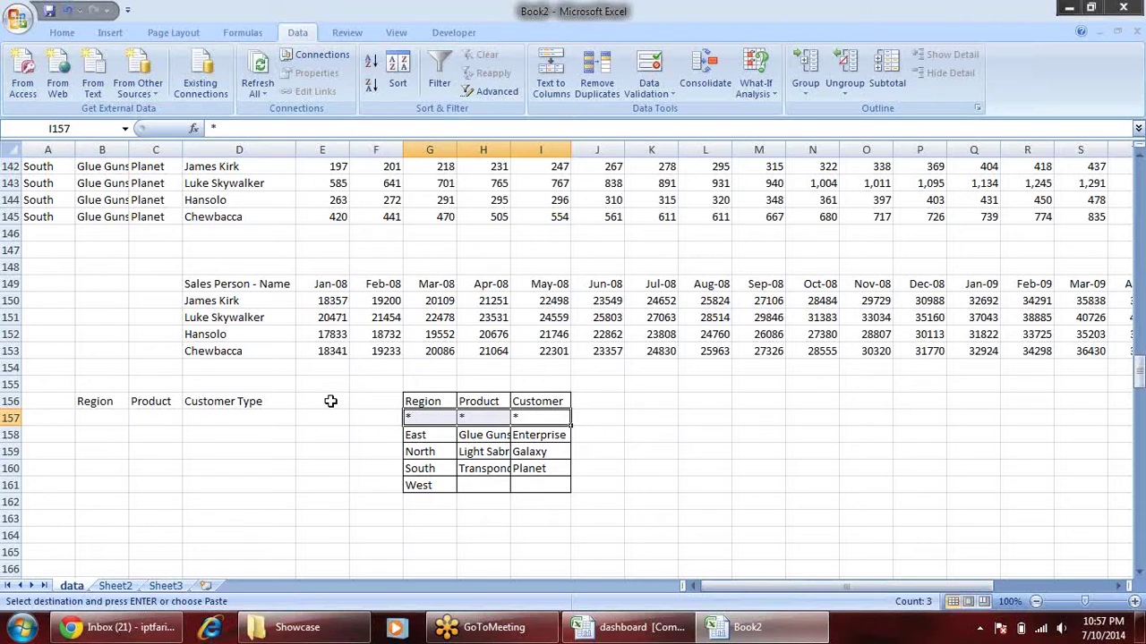
{"action": "left_click", "coordinate": [343, 301]}
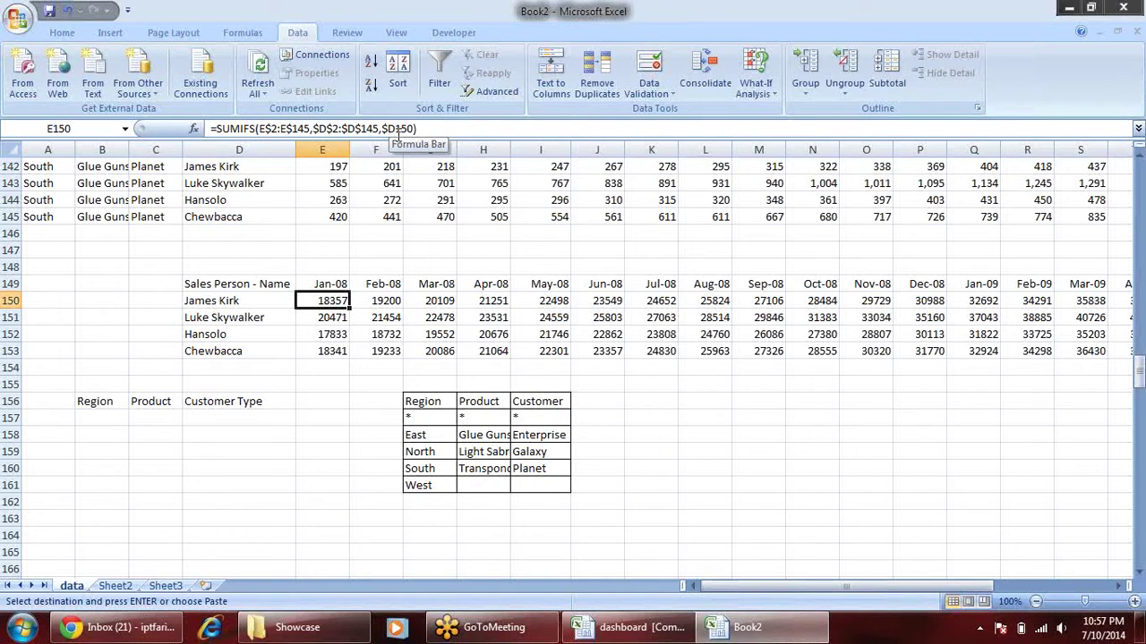
{"action": "left_click", "coordinate": [115, 423]}
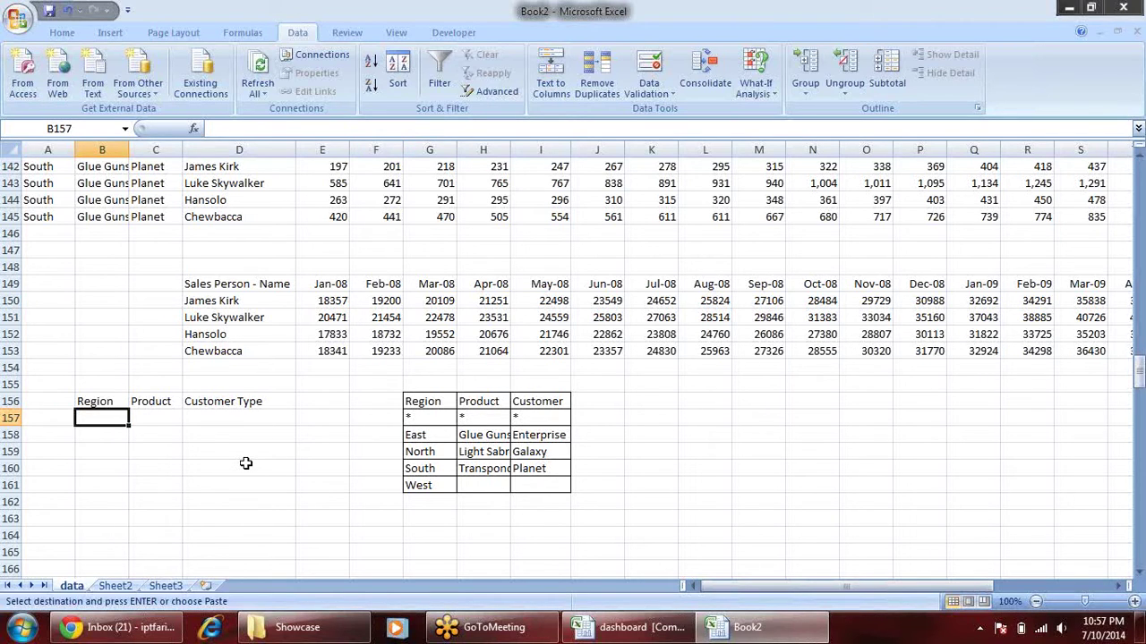
{"action": "left_click_drag", "start_coordinate": [407, 417], "coordinate": [421, 485]}
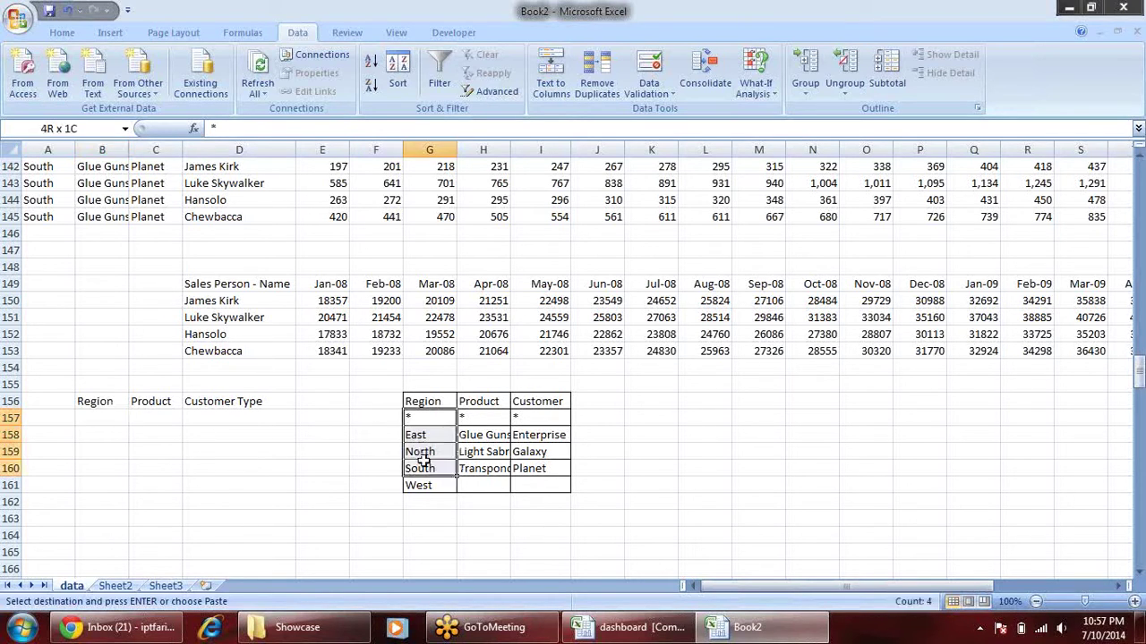
- Review the Region list entries *, East, North, South and West in G157:G161
{"action": "left_click", "coordinate": [435, 421]}
{"action": "left_click", "coordinate": [434, 436]}
{"action": "left_click", "coordinate": [436, 452]}
{"action": "left_click", "coordinate": [441, 468]}
{"action": "left_click", "coordinate": [433, 484]}
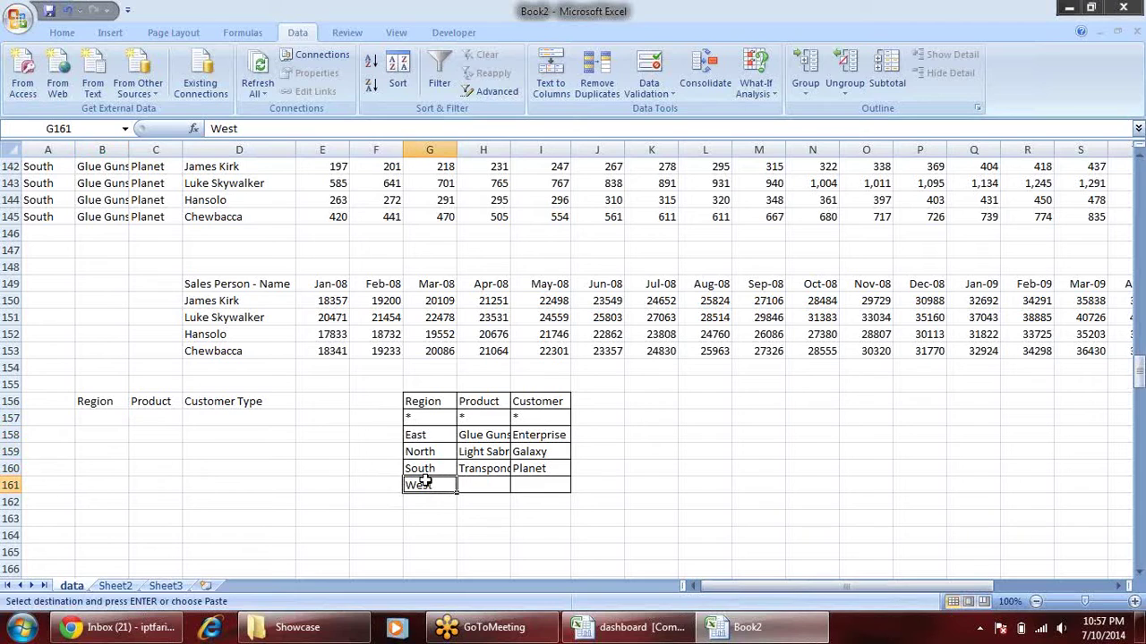
- Enter index values 1, 2 and 3 under Region, Product and Customer Type in B157:D157
{"action": "left_click", "coordinate": [111, 421]}
{"action": "type", "text": "1"}
{"action": "key", "text": "Tab"}
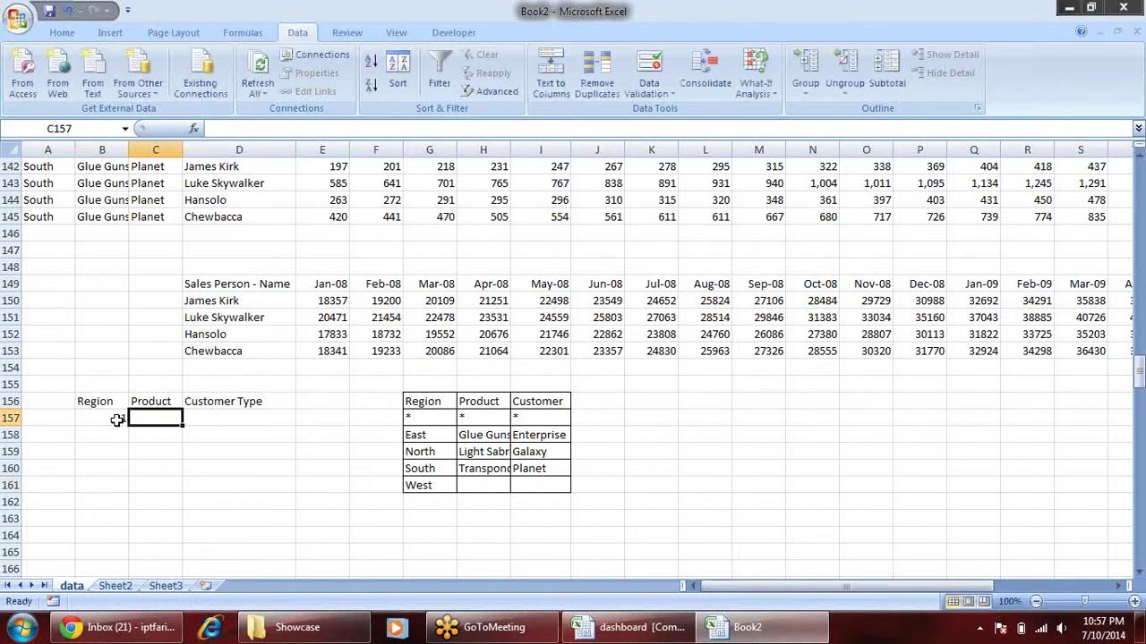
{"action": "type", "text": "2"}
{"action": "key", "text": "Tab"}
{"action": "type", "text": "3"}
{"action": "key", "text": "Return"}
{"action": "key", "text": "Left"}
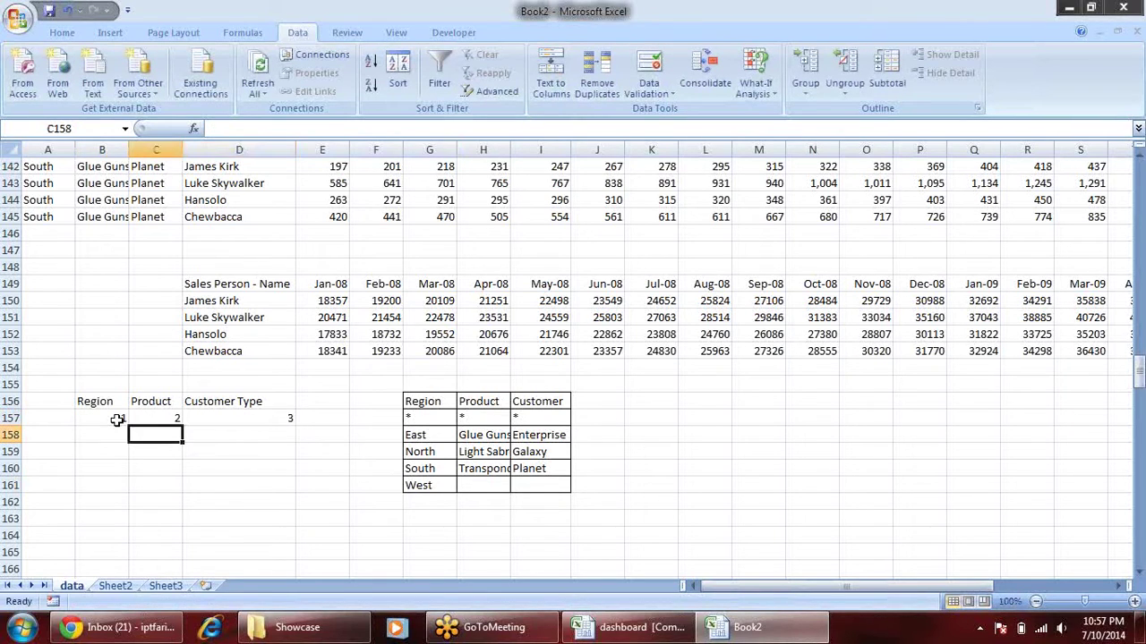
{"action": "key", "text": "Left"}
{"action": "left_click_drag", "start_coordinate": [437, 418], "coordinate": [433, 484]}
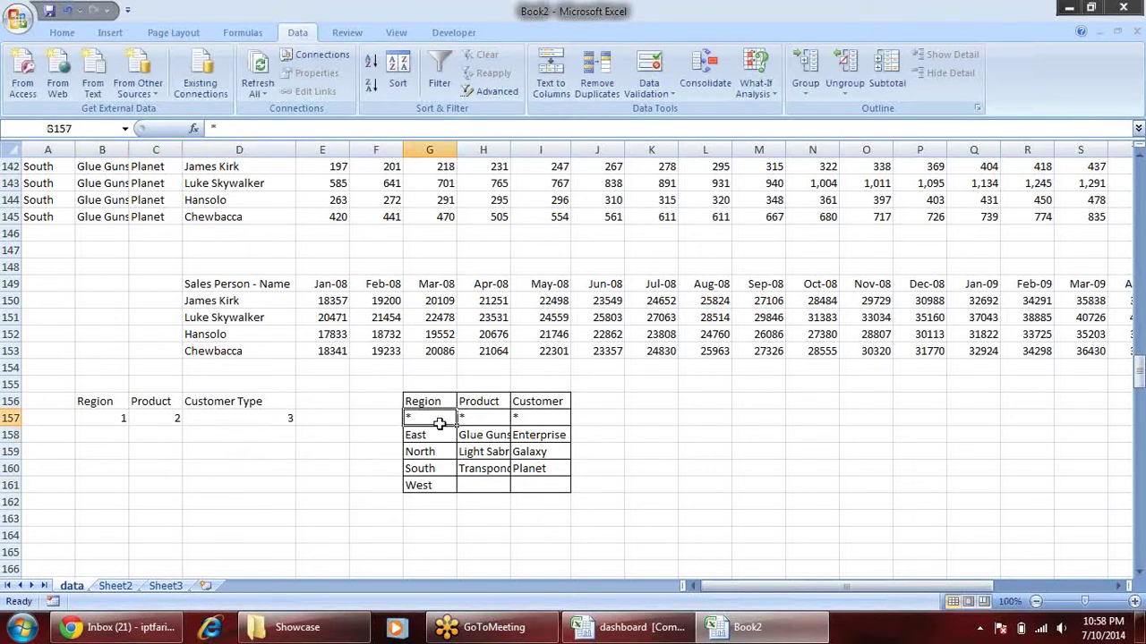
{"action": "left_click", "coordinate": [111, 429]}
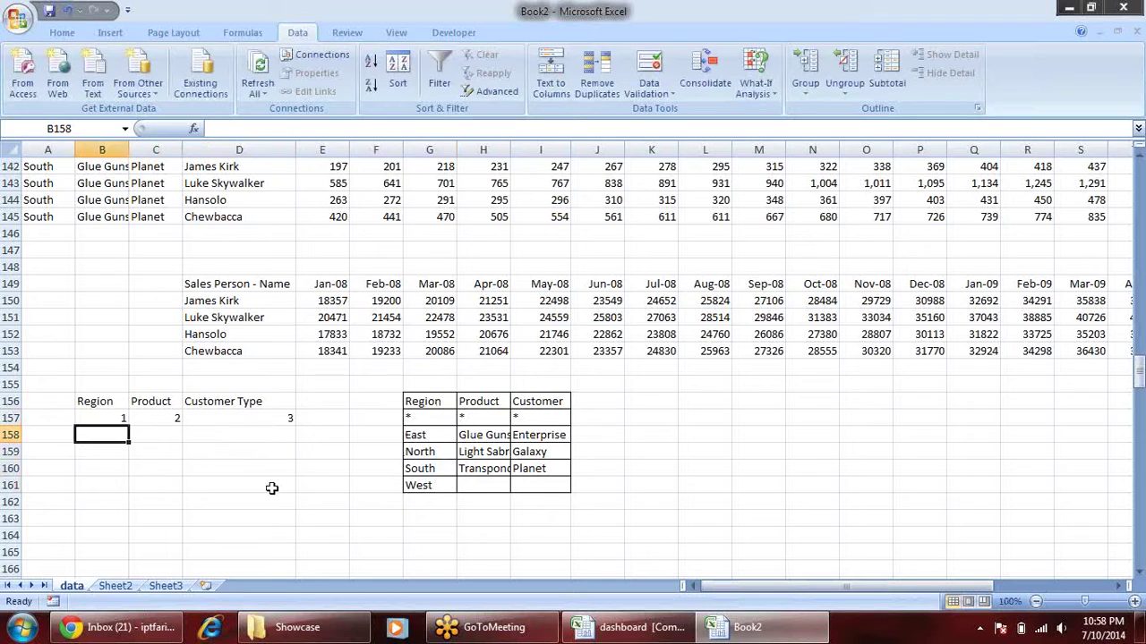
- Enter =INDEX(G157:G161,B157) in B158 to look up the chosen Region
{"action": "type", "text": "=ind"}
{"action": "key", "text": "Tab"}
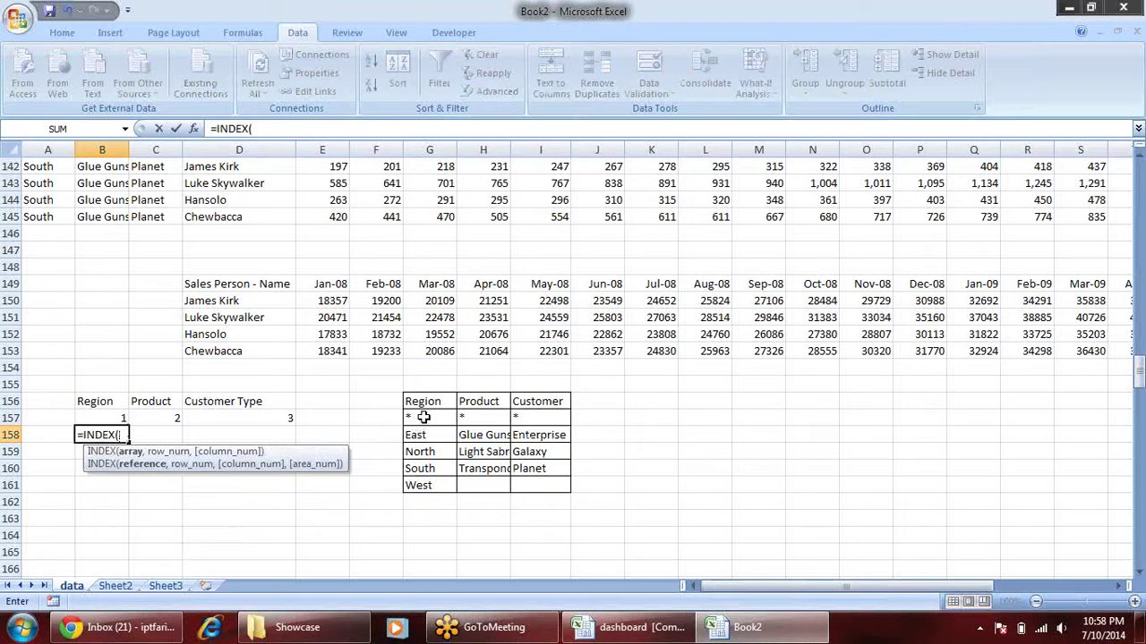
{"action": "left_click_drag", "start_coordinate": [423, 417], "coordinate": [433, 498]}
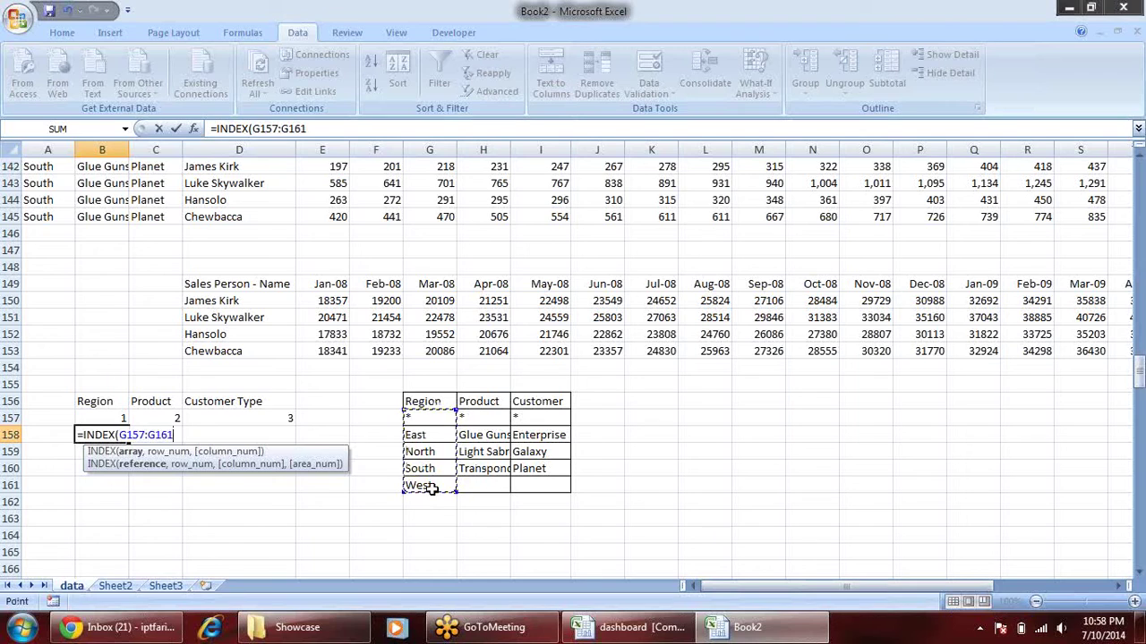
{"action": "type", "text": ","}
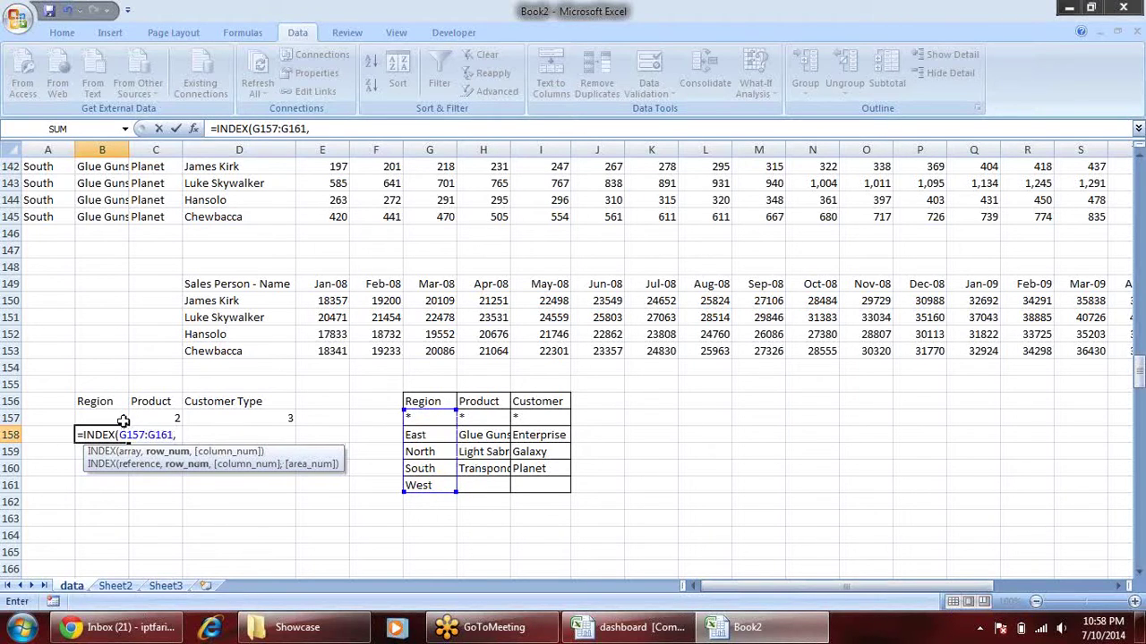
{"action": "left_click", "coordinate": [117, 418]}
{"action": "type", "text": ")"}
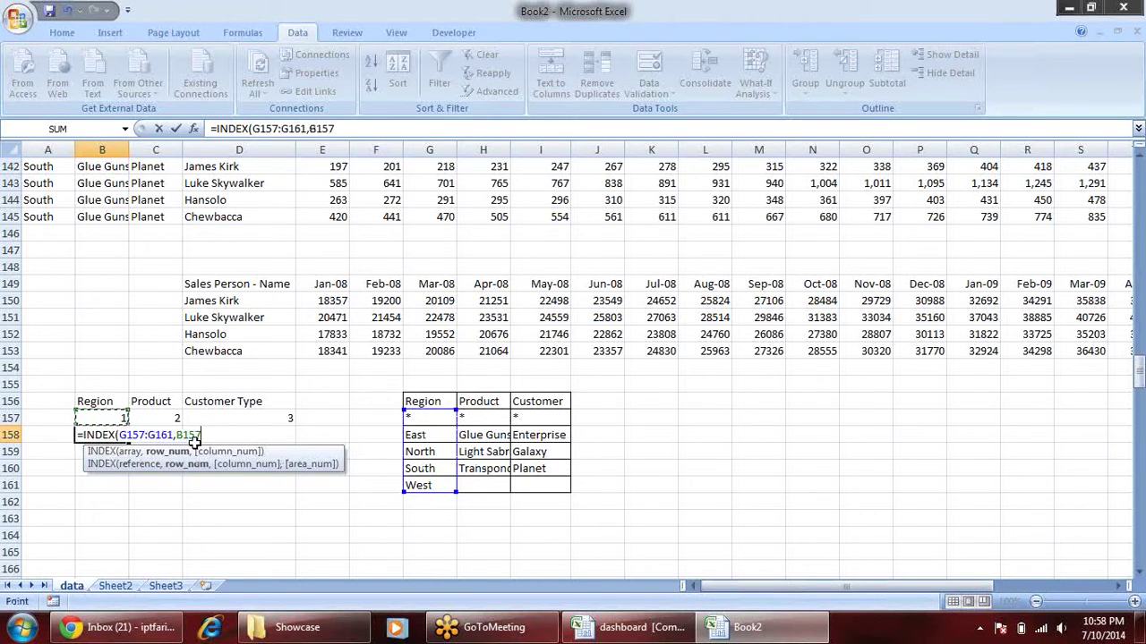
{"action": "key", "text": "Return"}
- Fill the INDEX formula across to D158 and check the copied formulas in B158:D158
{"action": "left_click", "coordinate": [98, 434]}
{"action": "left_click_drag", "start_coordinate": [129, 442], "coordinate": [296, 436]}
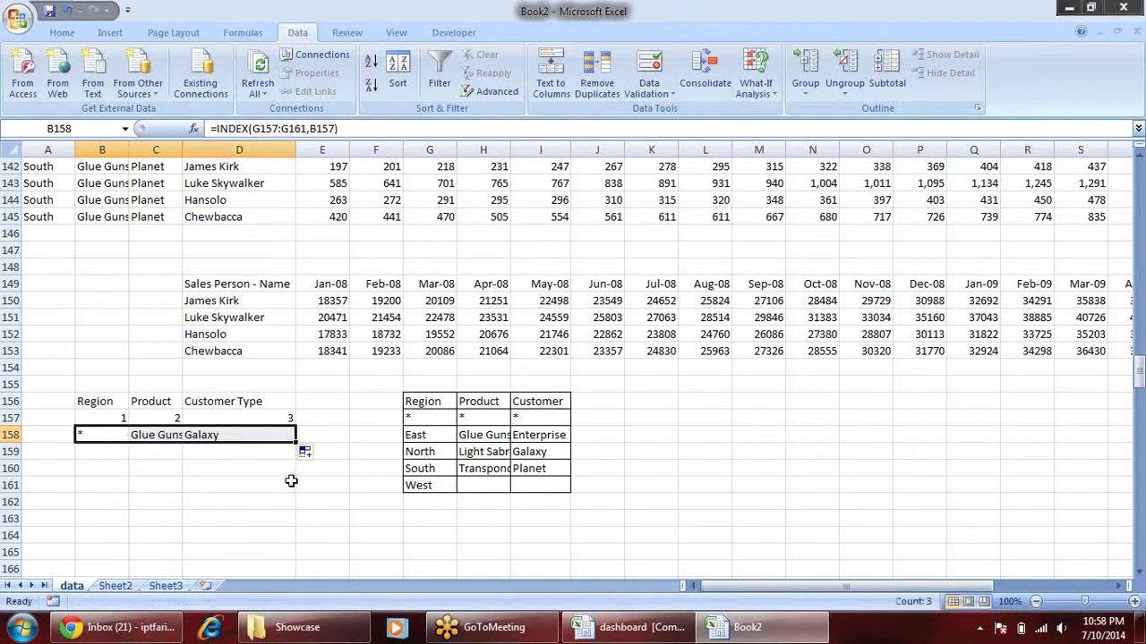
{"action": "left_click", "coordinate": [215, 437]}
{"action": "left_click", "coordinate": [150, 438]}
{"action": "left_click", "coordinate": [111, 427]}
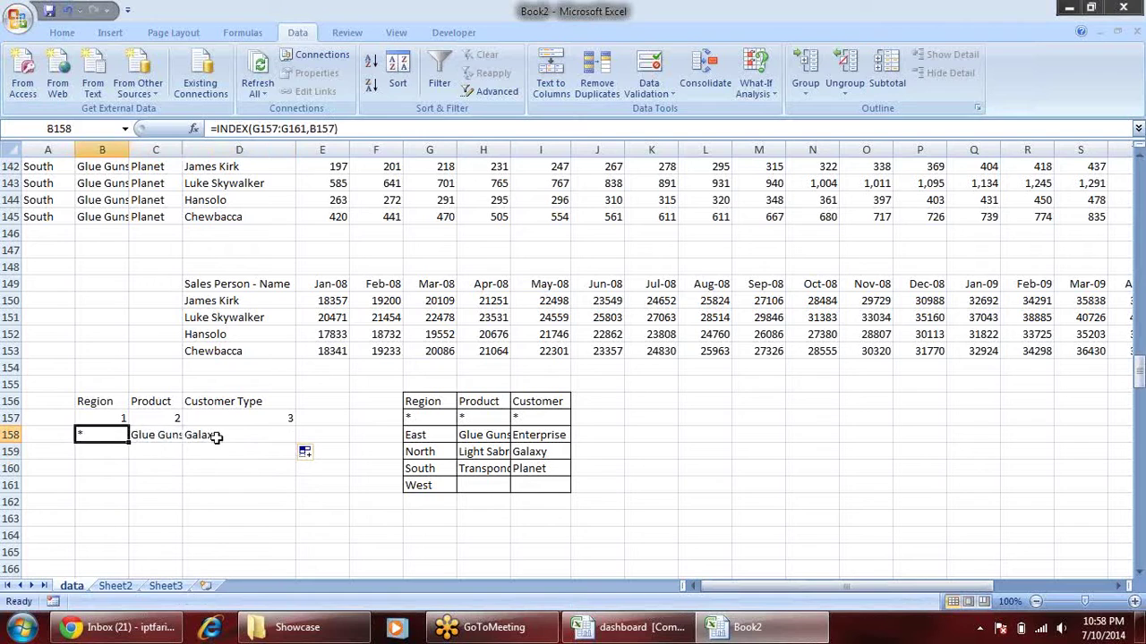
{"action": "left_click", "coordinate": [228, 436]}
{"action": "left_click", "coordinate": [151, 435]}
{"action": "left_click", "coordinate": [99, 434]}
{"action": "key", "text": "ctrl+Tab"}
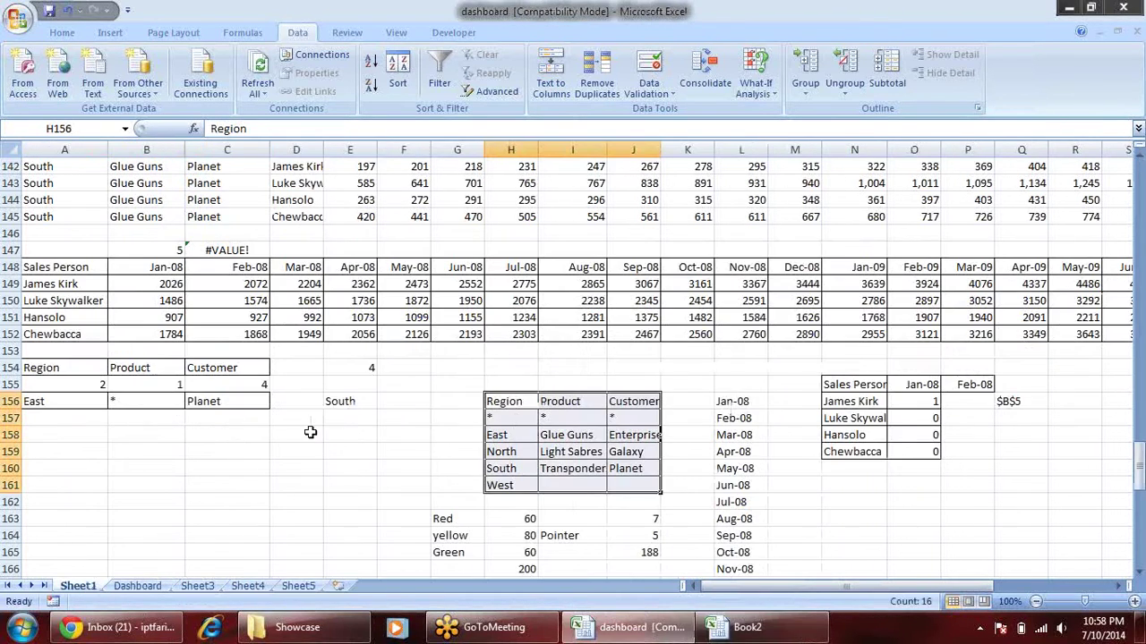
- Set the Product index in C157 to 3 and widen column C to fit Light Sabres
{"action": "left_click", "coordinate": [144, 383]}
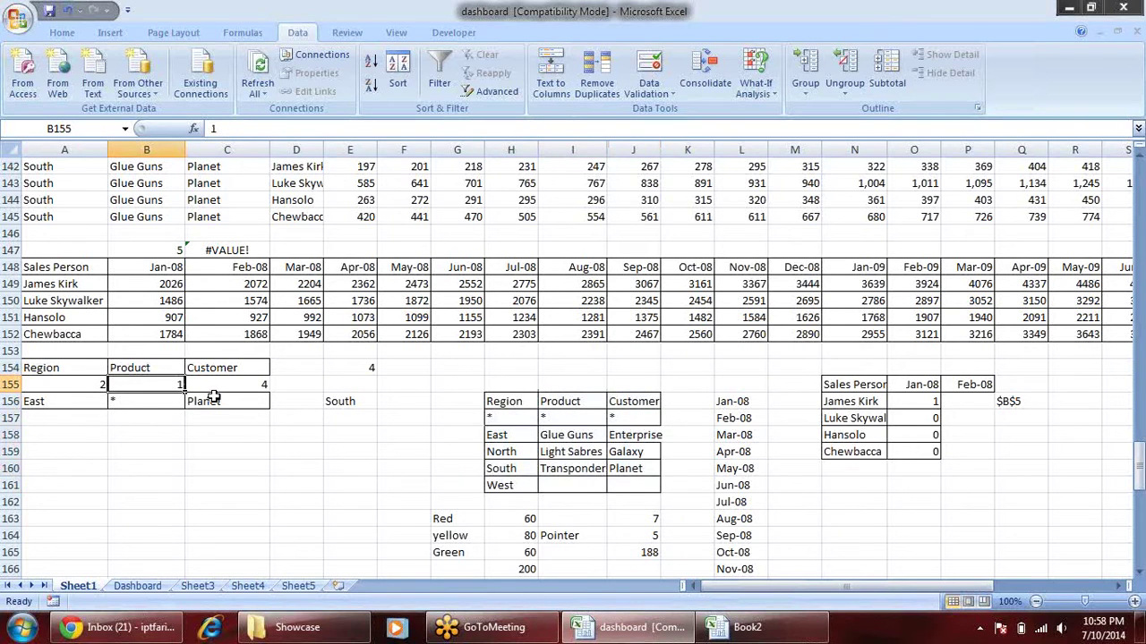
{"action": "key", "text": "ctrl+Tab"}
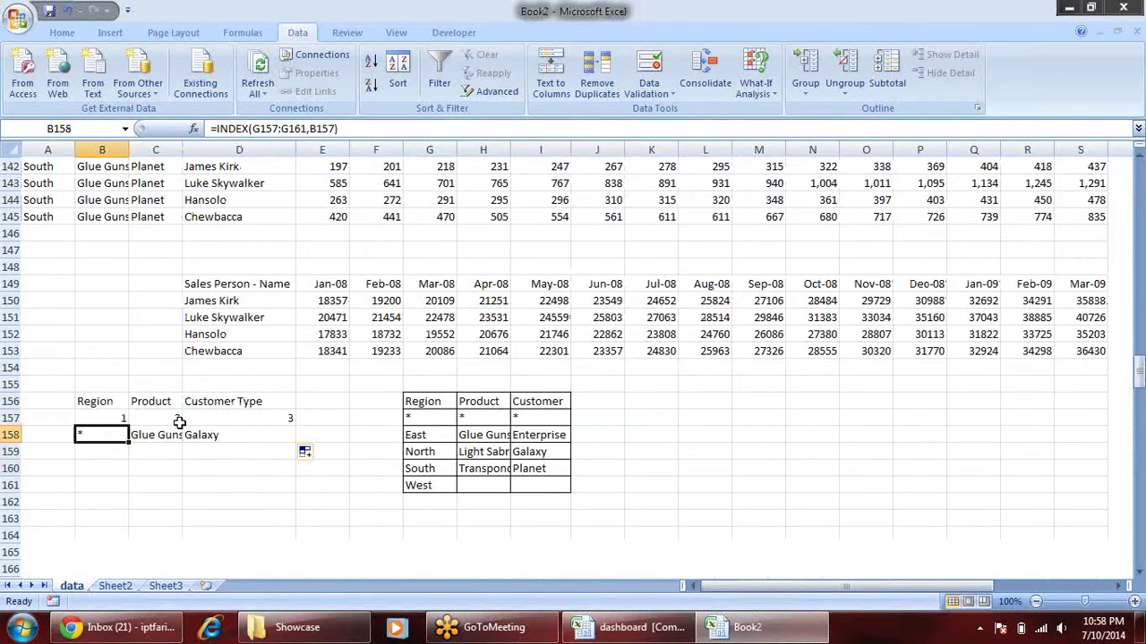
{"action": "left_click", "coordinate": [177, 419]}
{"action": "type", "text": "3"}
{"action": "key", "text": "Return"}
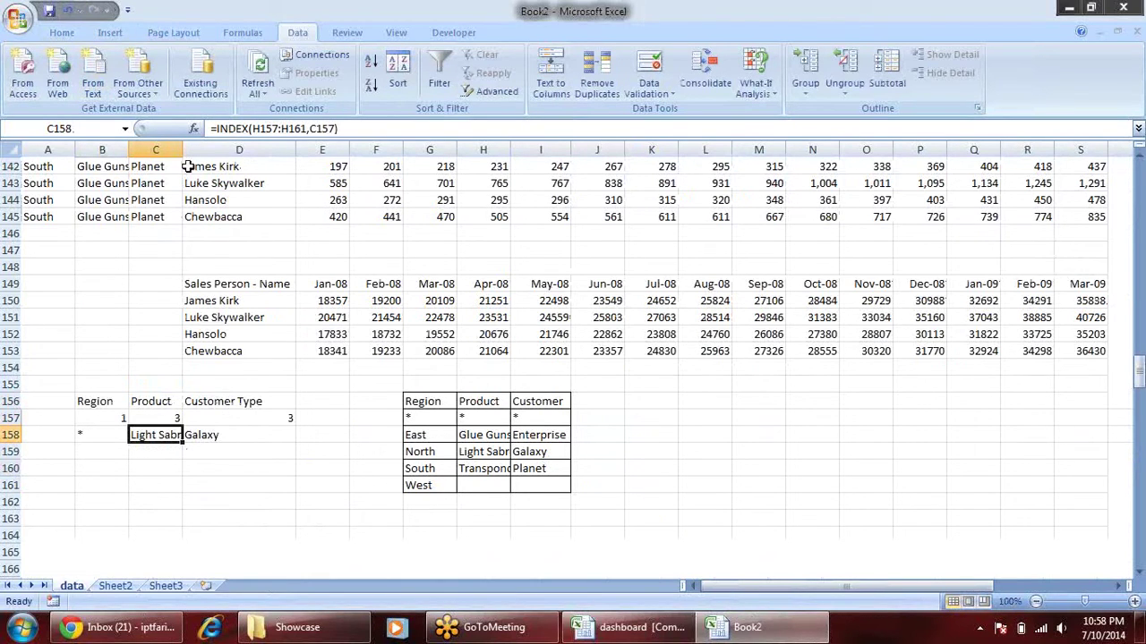
{"action": "left_click_drag", "start_coordinate": [183, 151], "coordinate": [199, 152]}
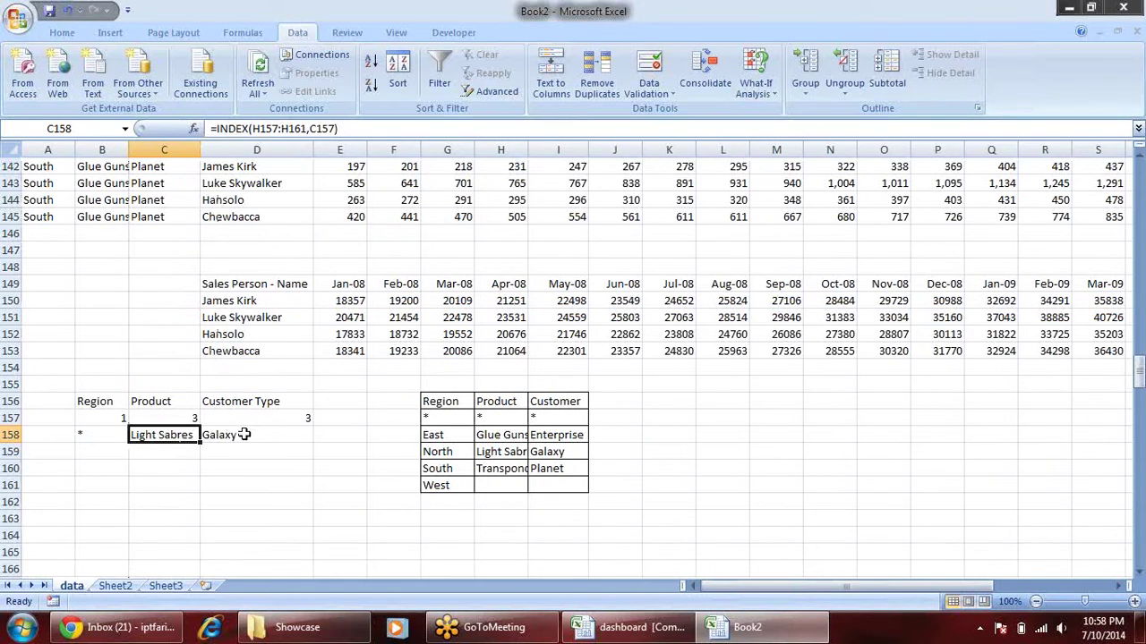
- Set the Customer Type index in D157 to 4 so it returns Planet
{"action": "left_click", "coordinate": [265, 418]}
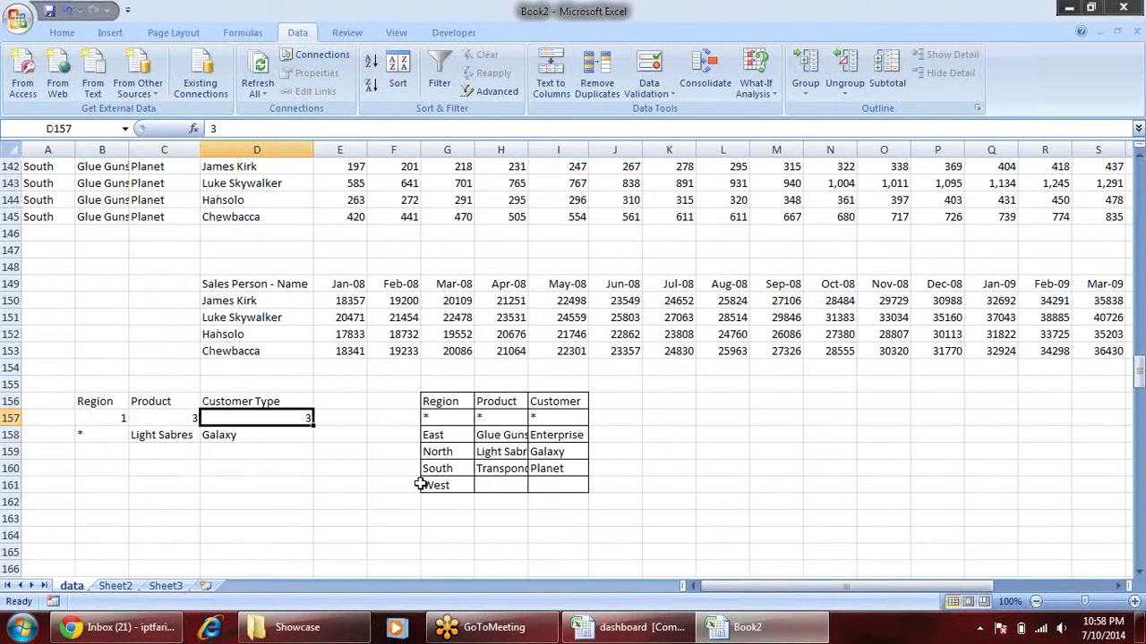
{"action": "type", "text": "5"}
{"action": "key", "text": "Return"}
{"action": "key", "text": "Up"}
{"action": "type", "text": "4"}
{"action": "key", "text": "Return"}
{"action": "key", "text": "Up"}
{"action": "left_click_drag", "start_coordinate": [429, 418], "coordinate": [452, 488]}
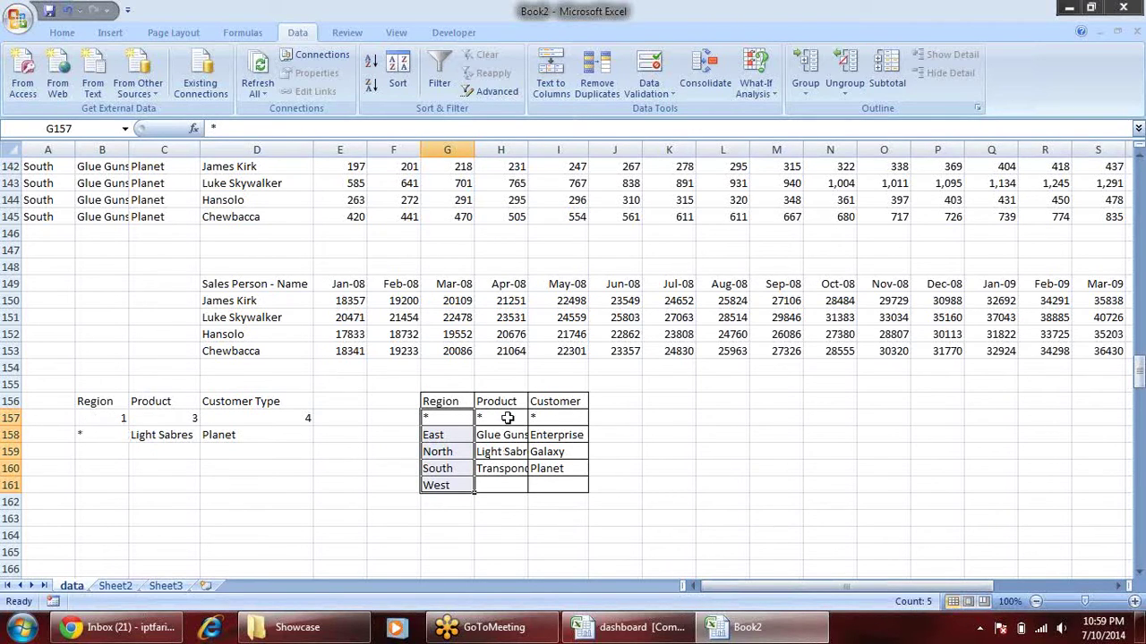
- Recommit C158's =INDEX(H157:H161,C157) formula, confirming it returns Light Sabres
{"action": "left_click_drag", "start_coordinate": [506, 417], "coordinate": [502, 484]}
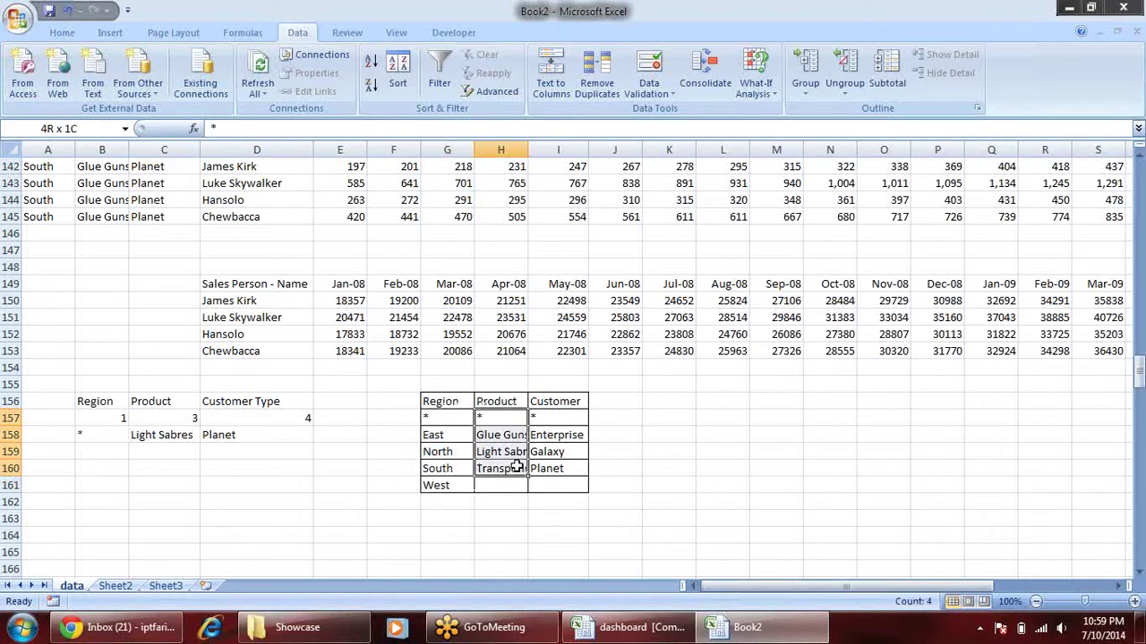
{"action": "double_click", "coordinate": [177, 434]}
{"action": "left_click_drag", "start_coordinate": [529, 423], "coordinate": [529, 422]}
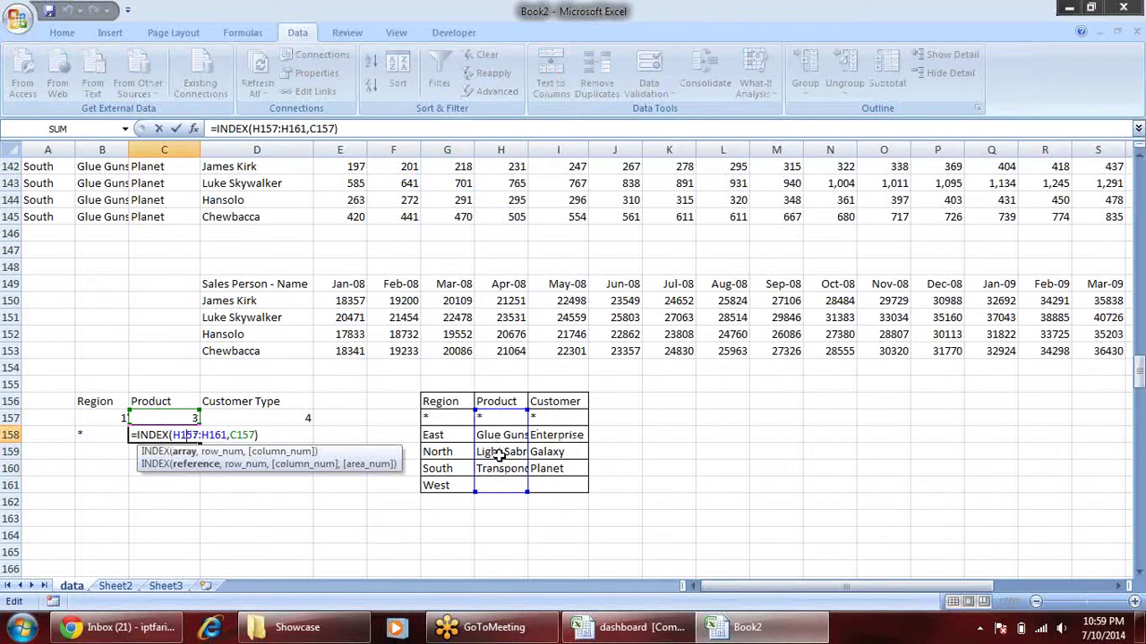
{"action": "key", "text": "Return"}
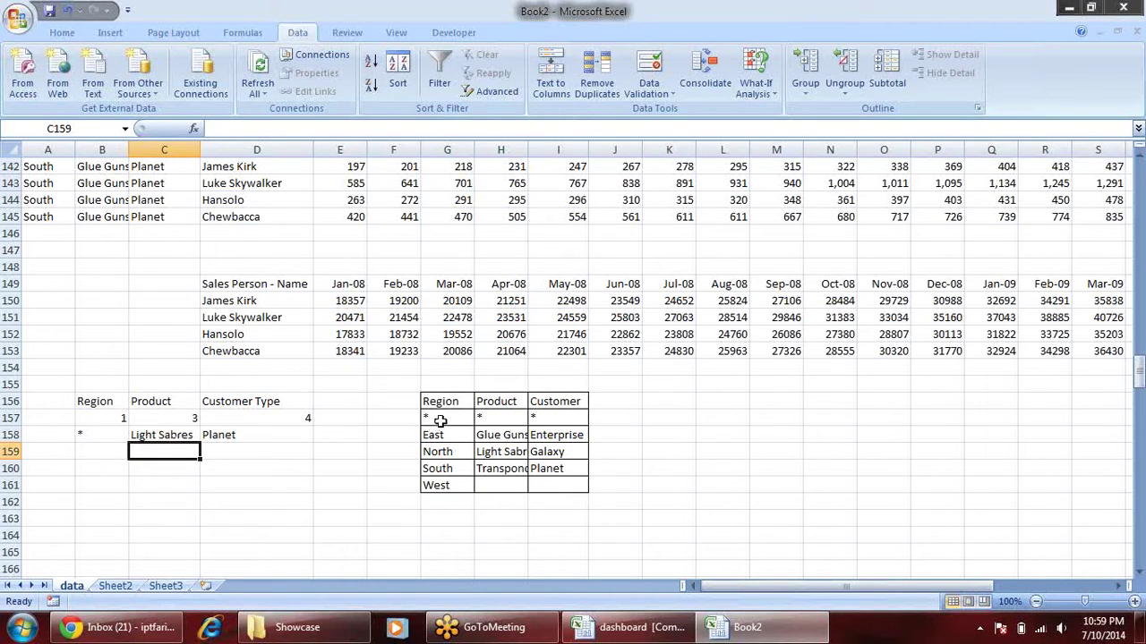
{"action": "left_click_drag", "start_coordinate": [428, 418], "coordinate": [450, 488]}
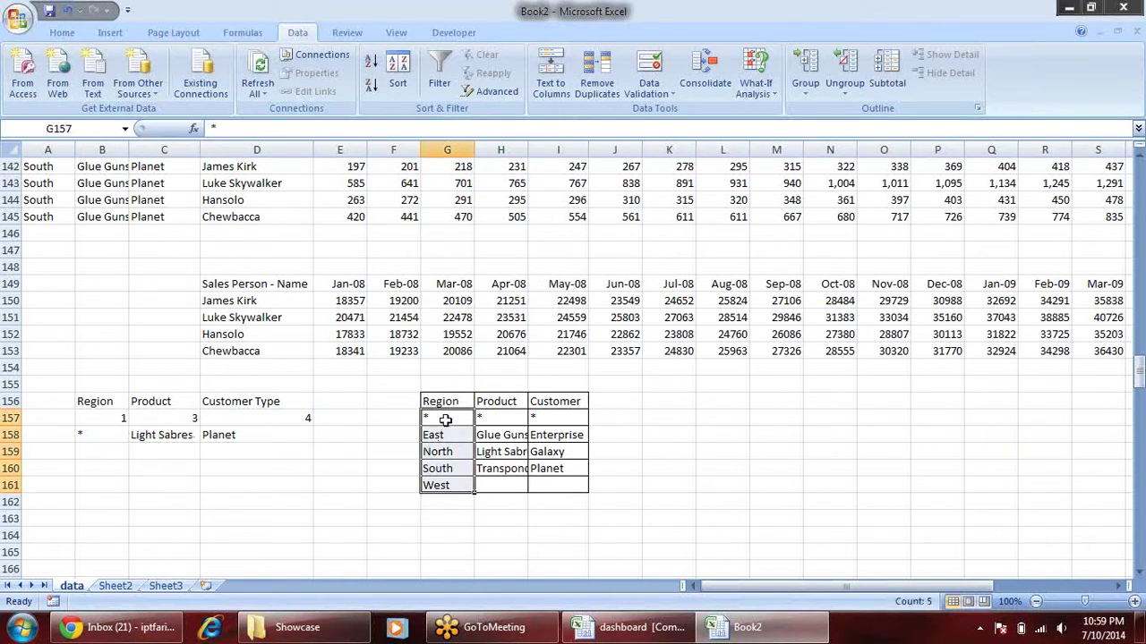
- Number the lookup rows 1 to 5 down F157:F161
{"action": "left_click", "coordinate": [394, 418]}
{"action": "type", "text": "1 2 3 4 5"}
{"action": "key", "text": "Return"}
{"action": "left_click", "coordinate": [406, 419]}
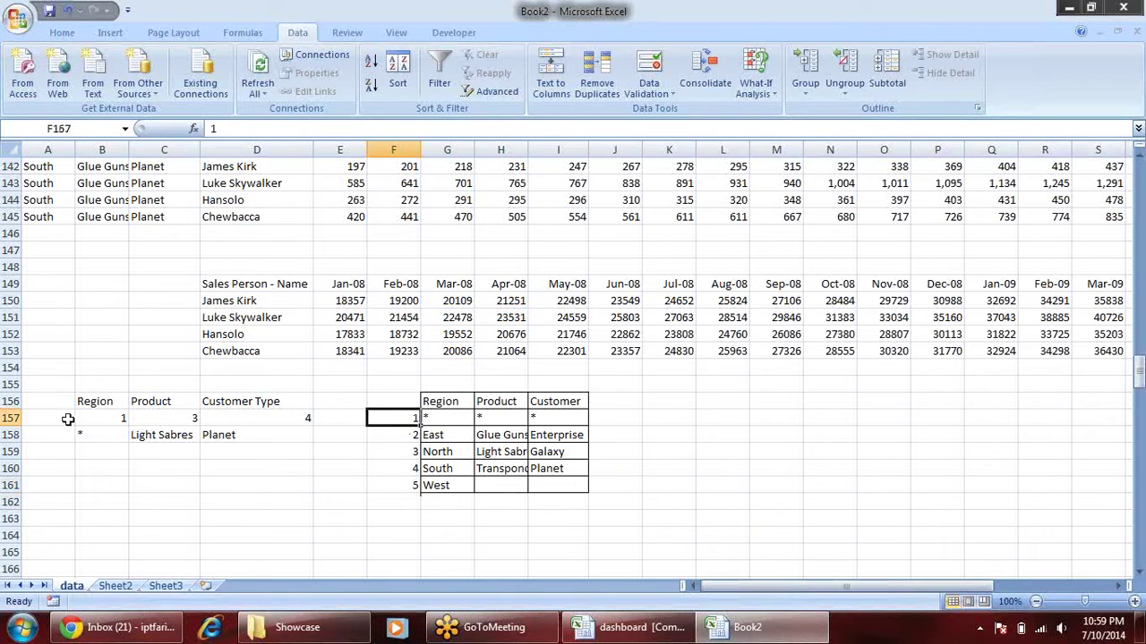
- Review the INDEX formula in B158 and its array and row-number arguments, leaving it unchanged
{"action": "left_click", "coordinate": [102, 435]}
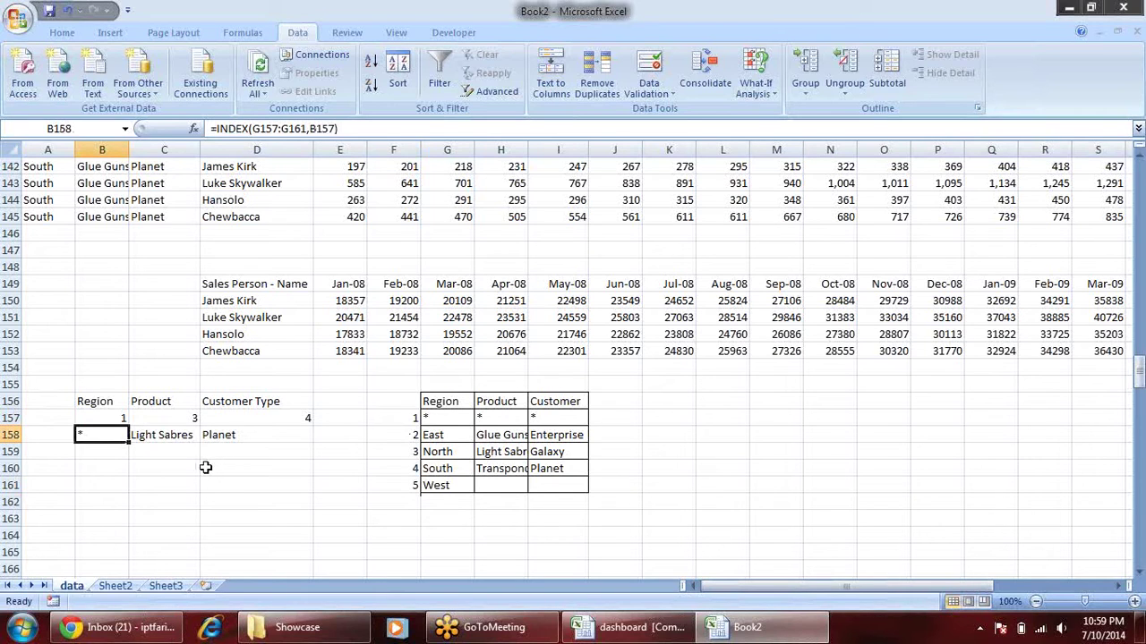
{"action": "key", "text": "F2"}
{"action": "left_click", "coordinate": [143, 435]}
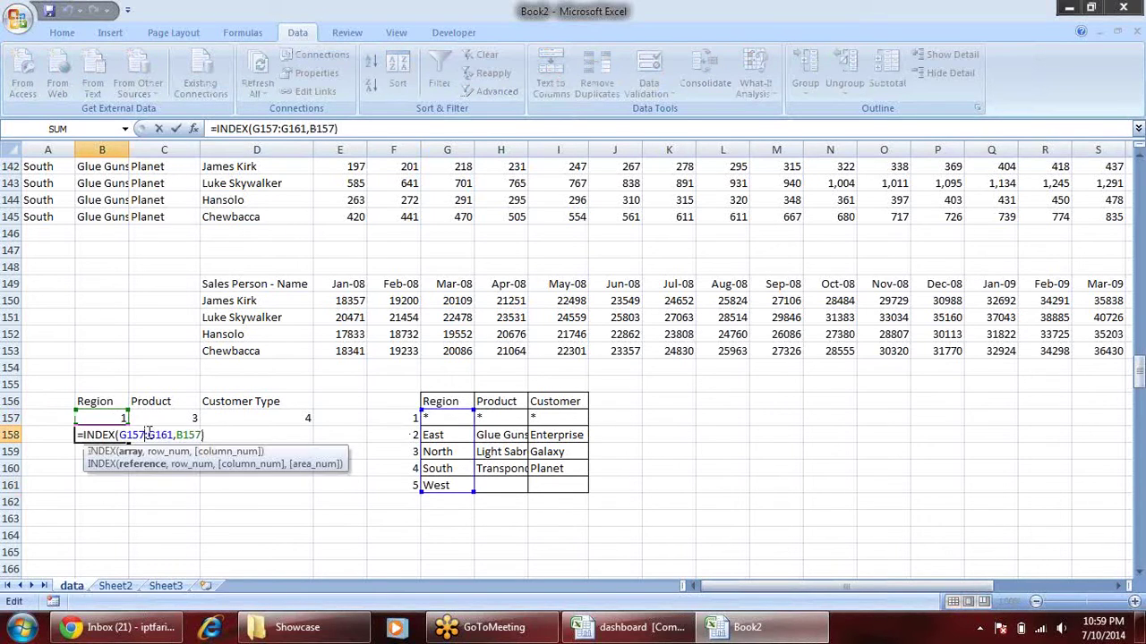
{"action": "left_click", "coordinate": [134, 454]}
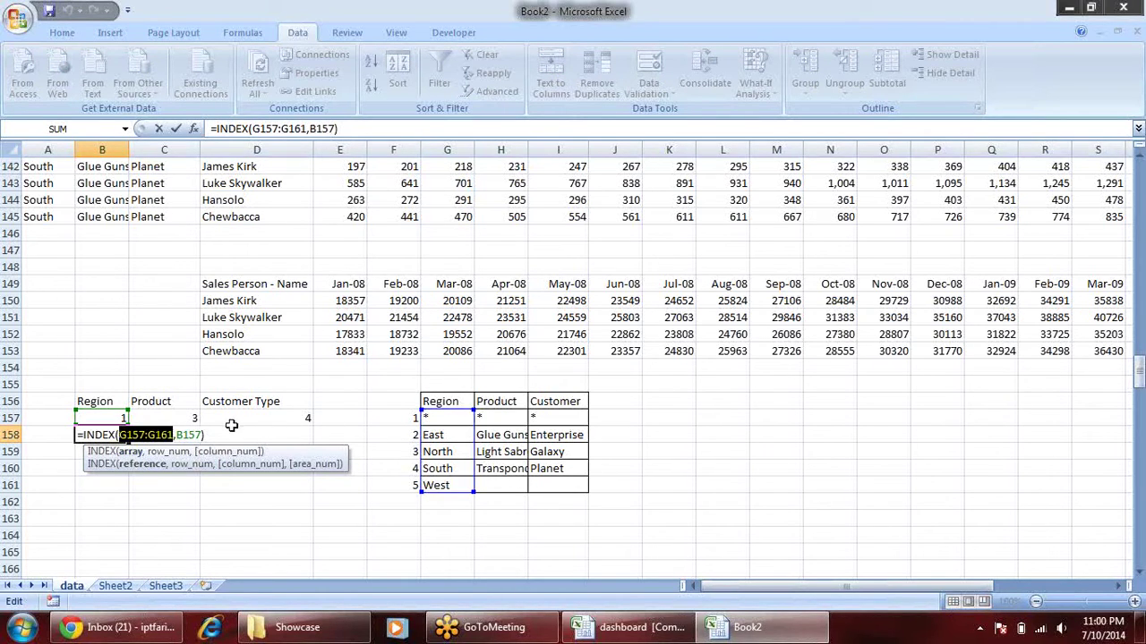
{"action": "left_click", "coordinate": [166, 452]}
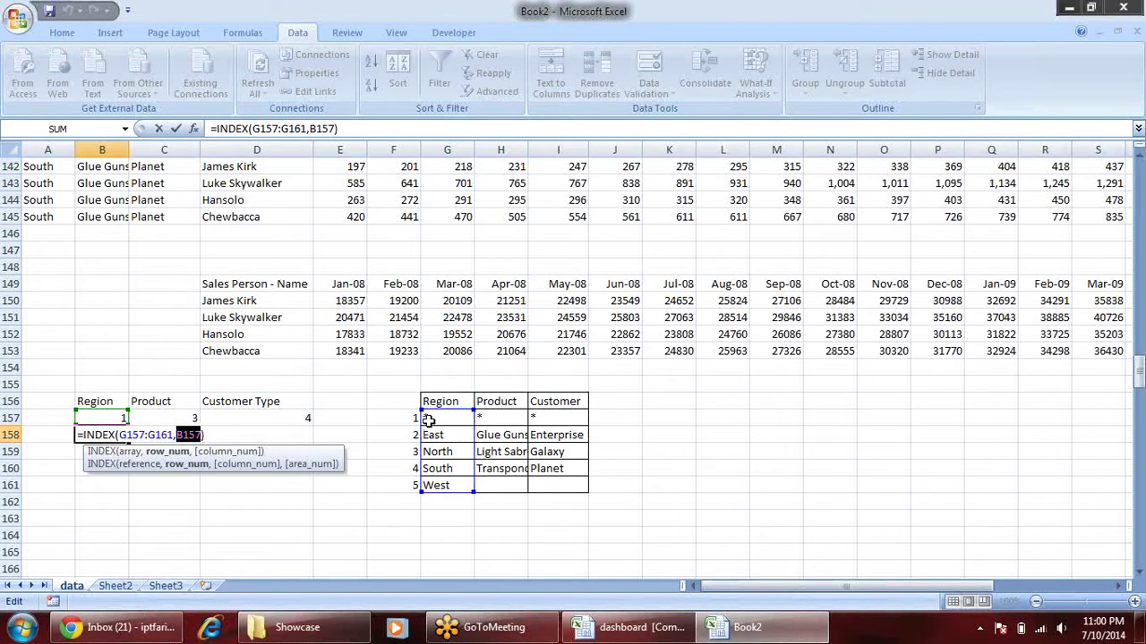
{"action": "key", "text": "Return"}
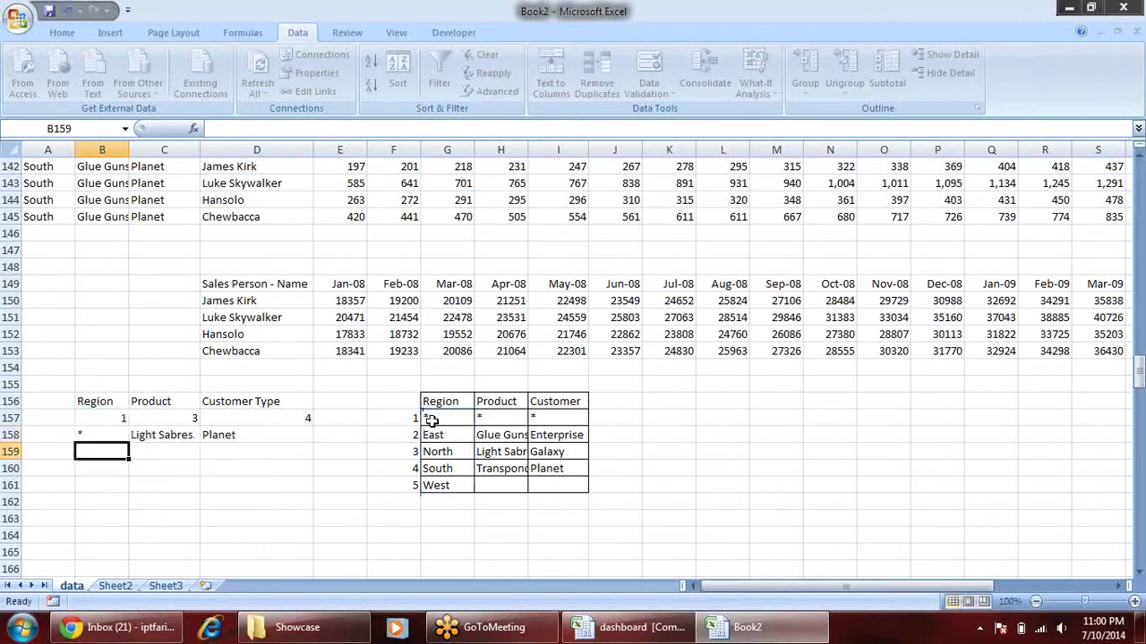
- Review the Product INDEX formula in C158, =INDEX(H157:H161,C157), and confirm it
{"action": "key", "text": "Up"}
{"action": "key", "text": "Right"}
{"action": "key", "text": "F2"}
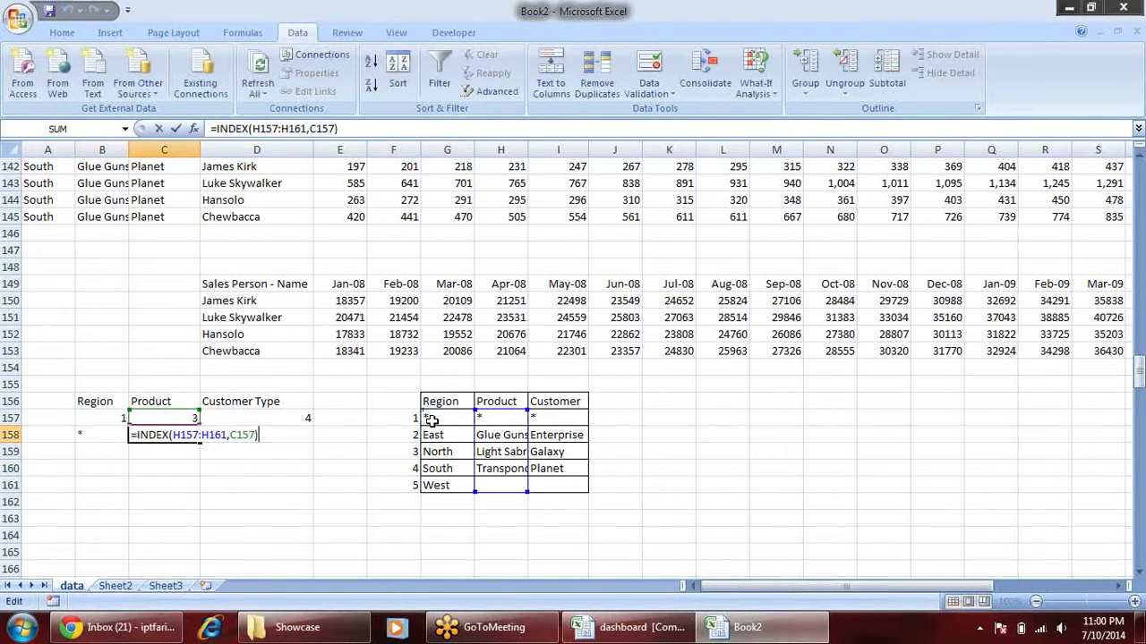
{"action": "left_click", "coordinate": [201, 435]}
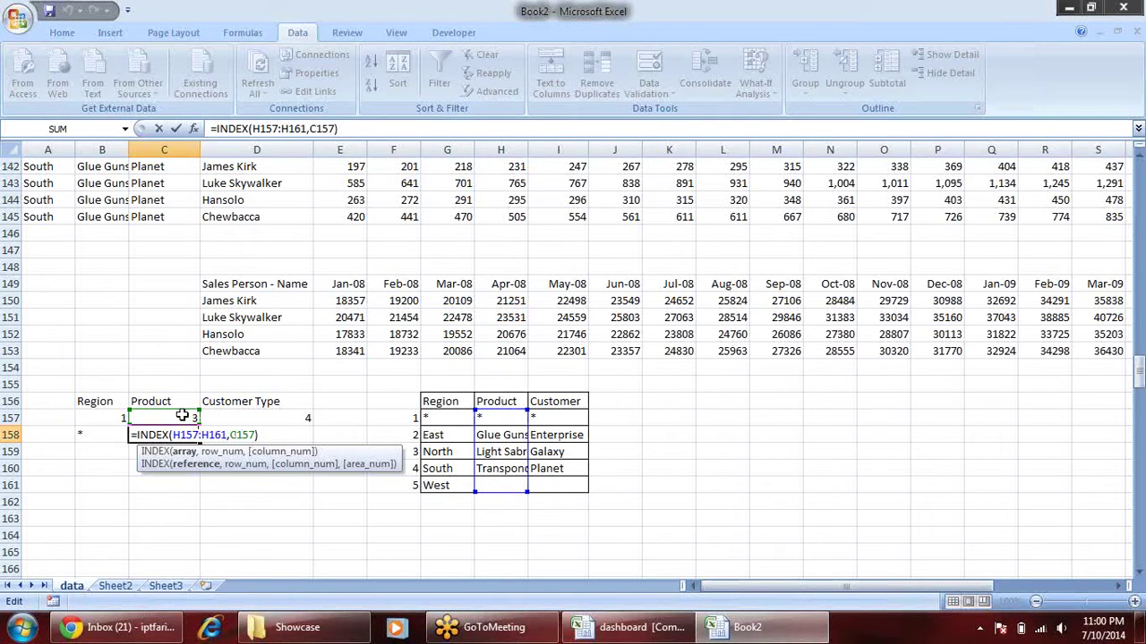
{"action": "left_click", "coordinate": [242, 435]}
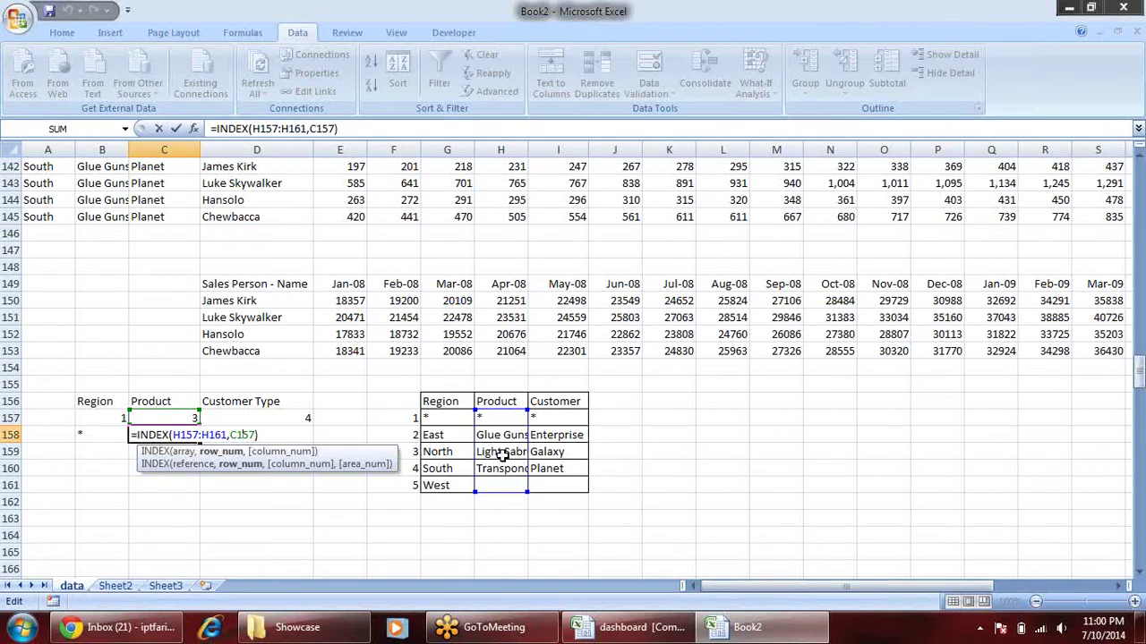
{"action": "key", "text": "Return"}
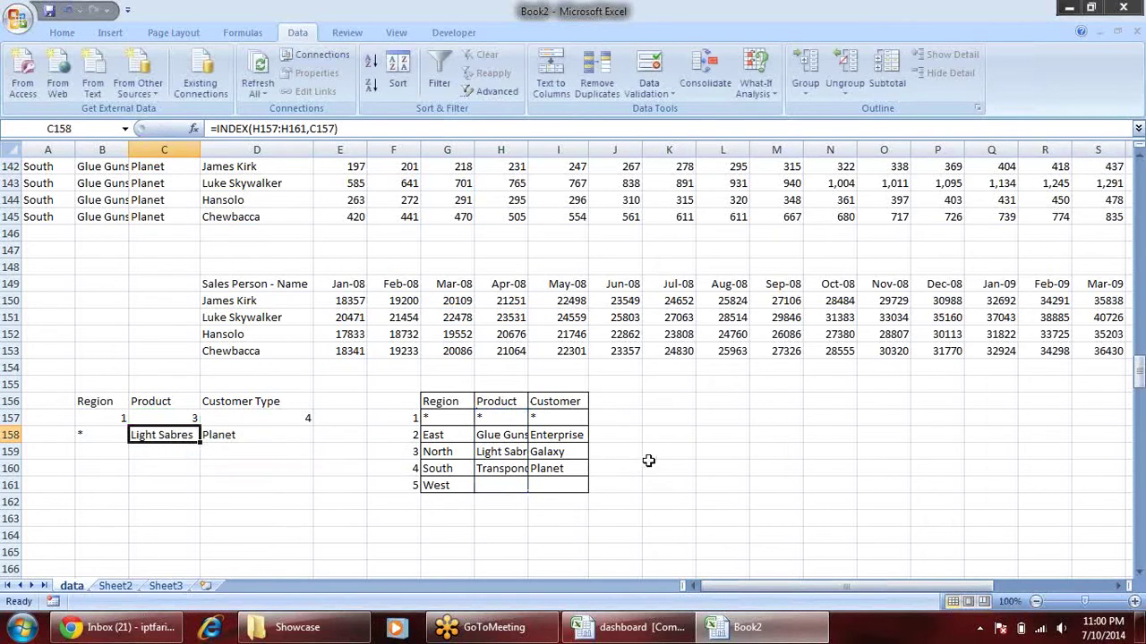
{"action": "left_click_drag", "start_coordinate": [579, 285], "coordinate": [578, 351]}
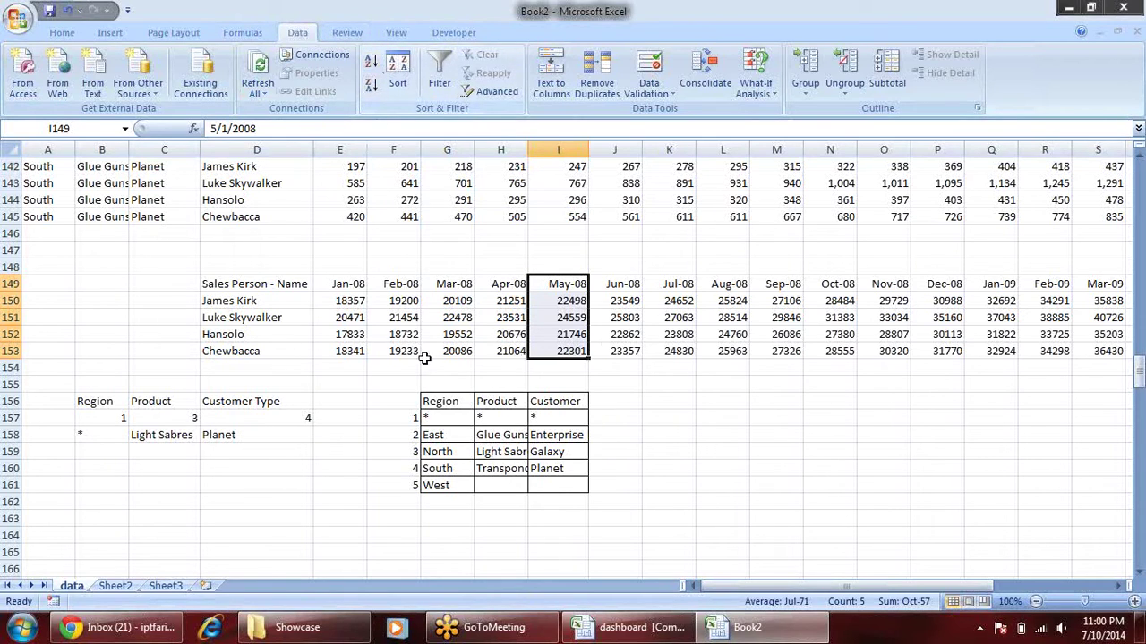
{"action": "left_click", "coordinate": [670, 383]}
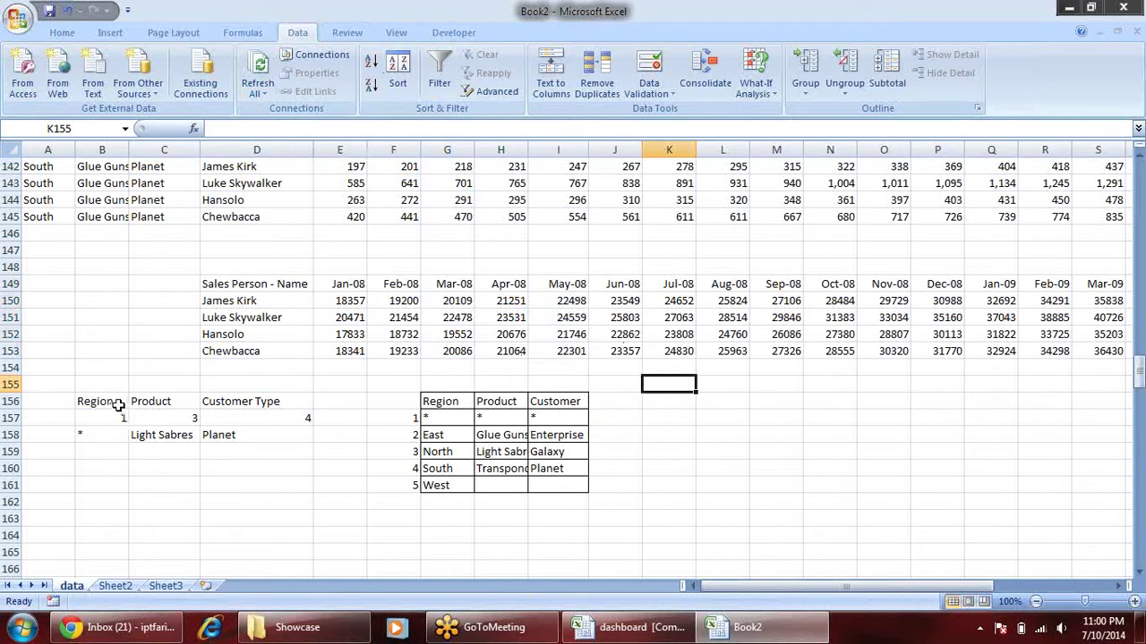
{"action": "left_click_drag", "start_coordinate": [105, 404], "coordinate": [282, 435]}
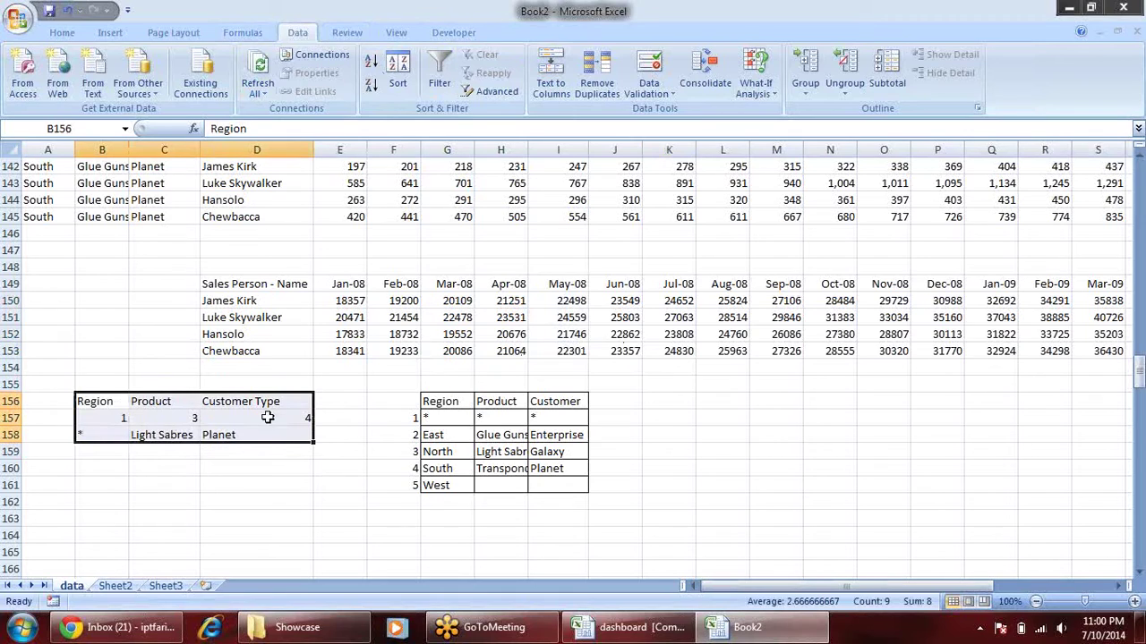
{"action": "left_click", "coordinate": [255, 300]}
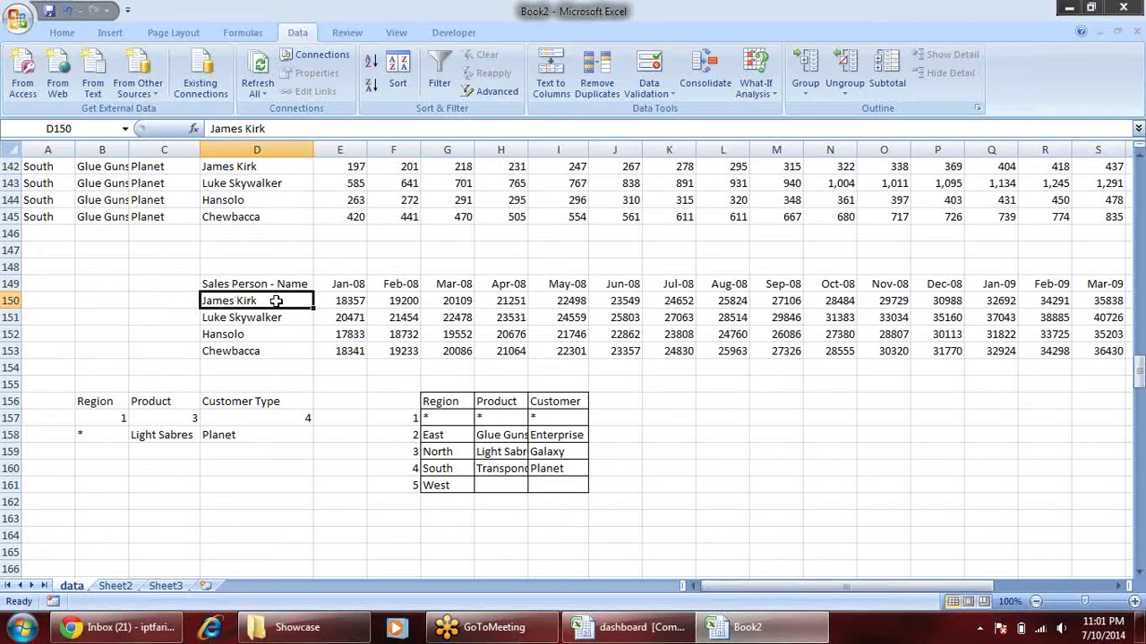
{"action": "left_click", "coordinate": [253, 435]}
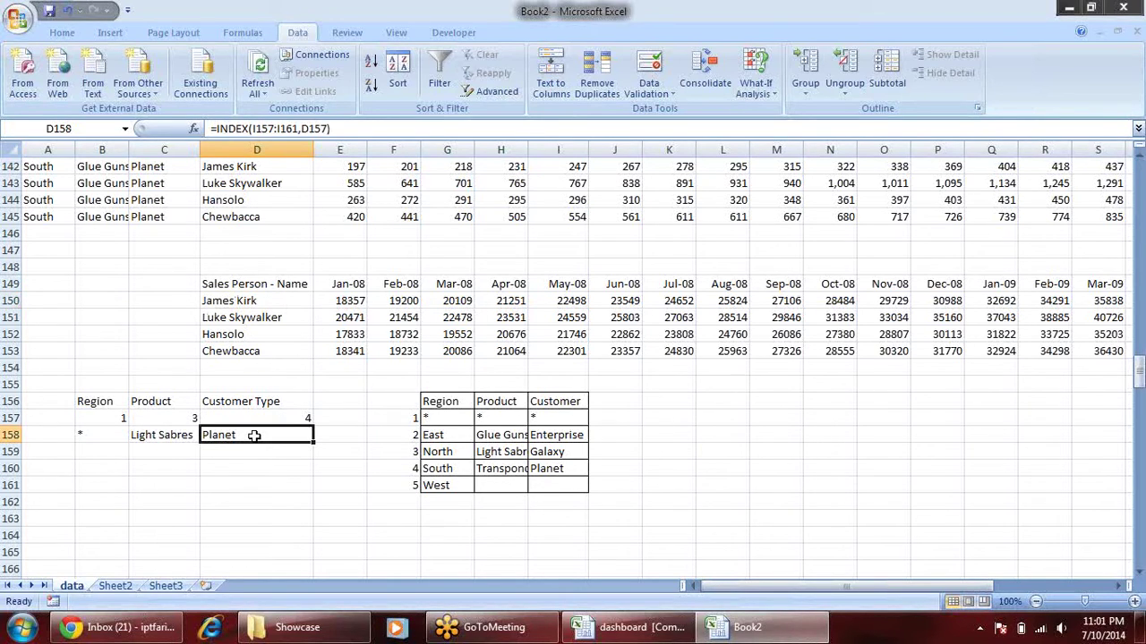
{"action": "left_click", "coordinate": [341, 305]}
{"action": "key", "text": "F2"}
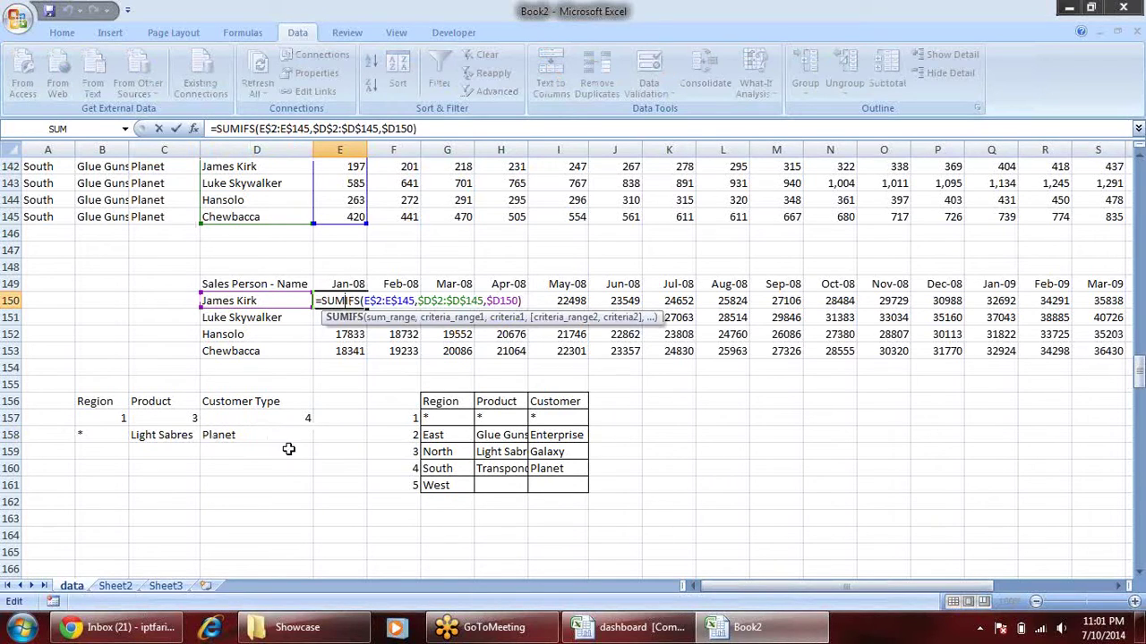
- Extend the E150 SUMIFS with an absolute Customer Type range and the $D$158 criterion
{"action": "key", "text": "Escape"}
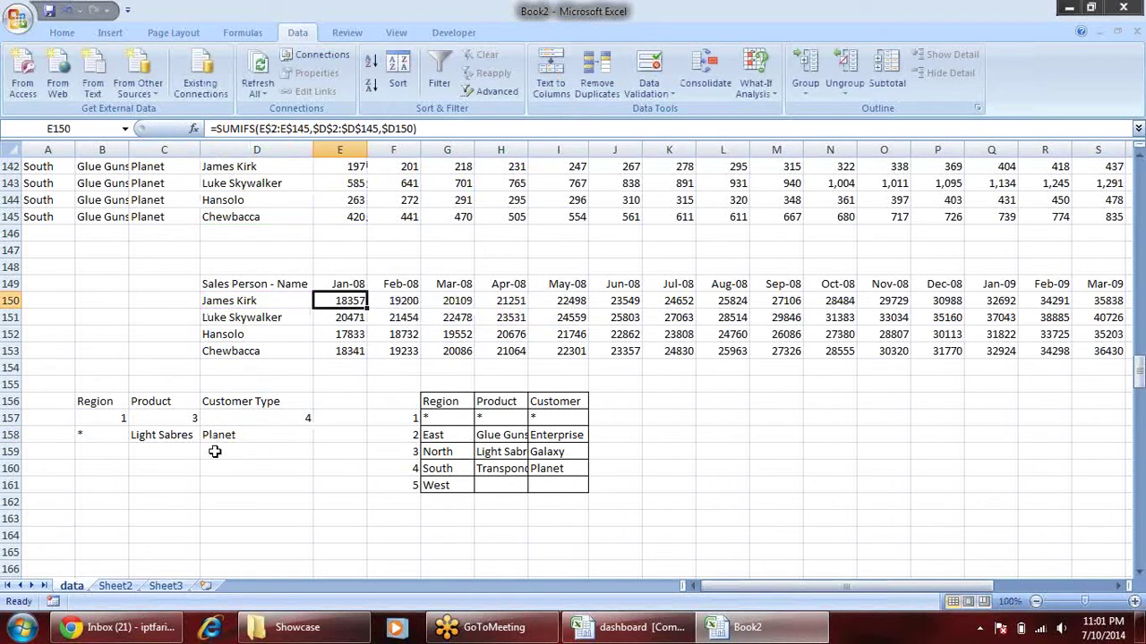
{"action": "key", "text": "F2"}
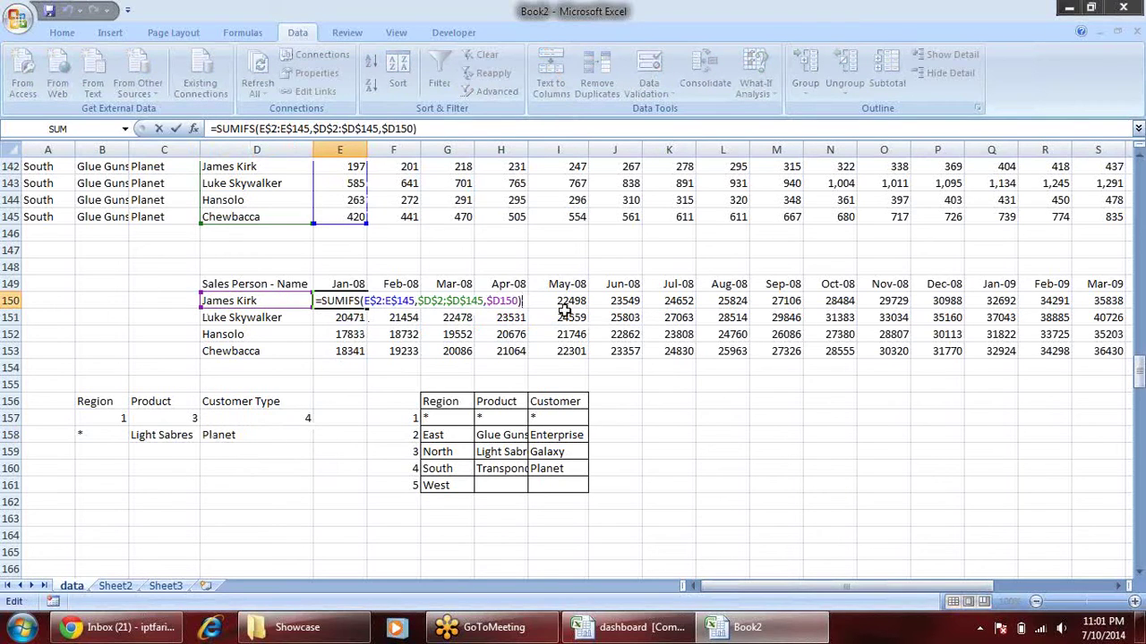
{"action": "left_click", "coordinate": [519, 301]}
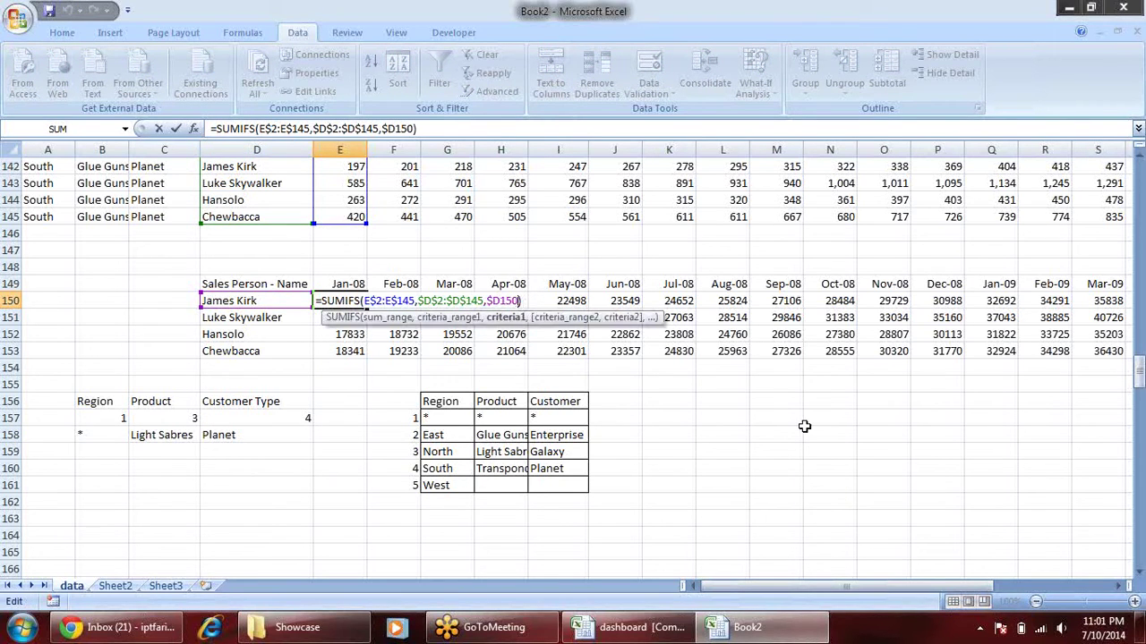
{"action": "type", "text": ","}
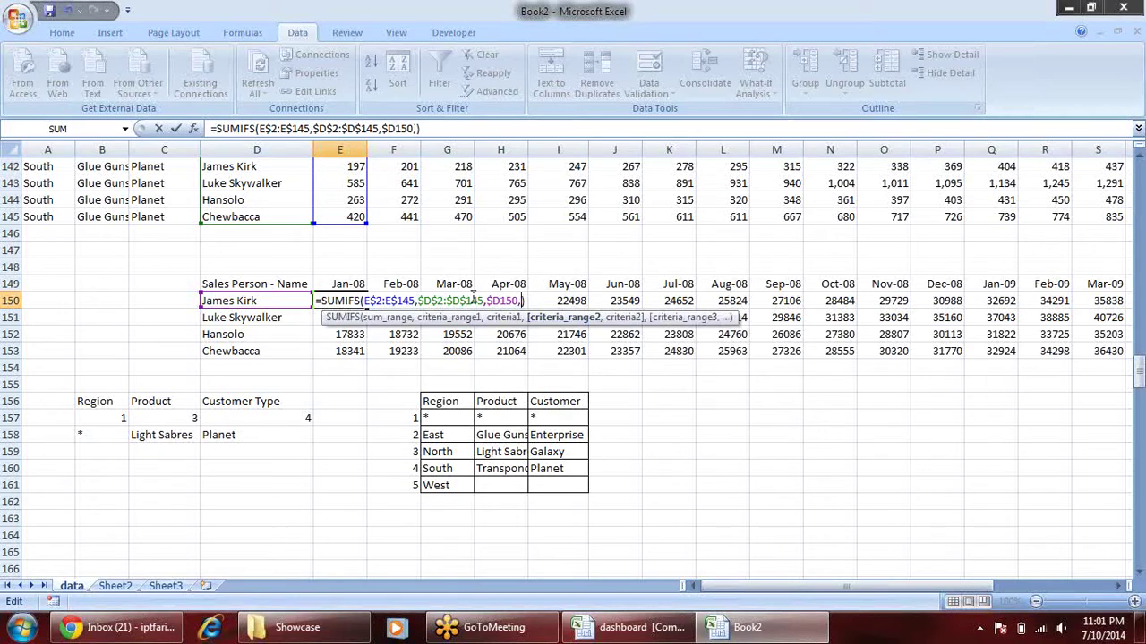
{"action": "left_click", "coordinate": [185, 216]}
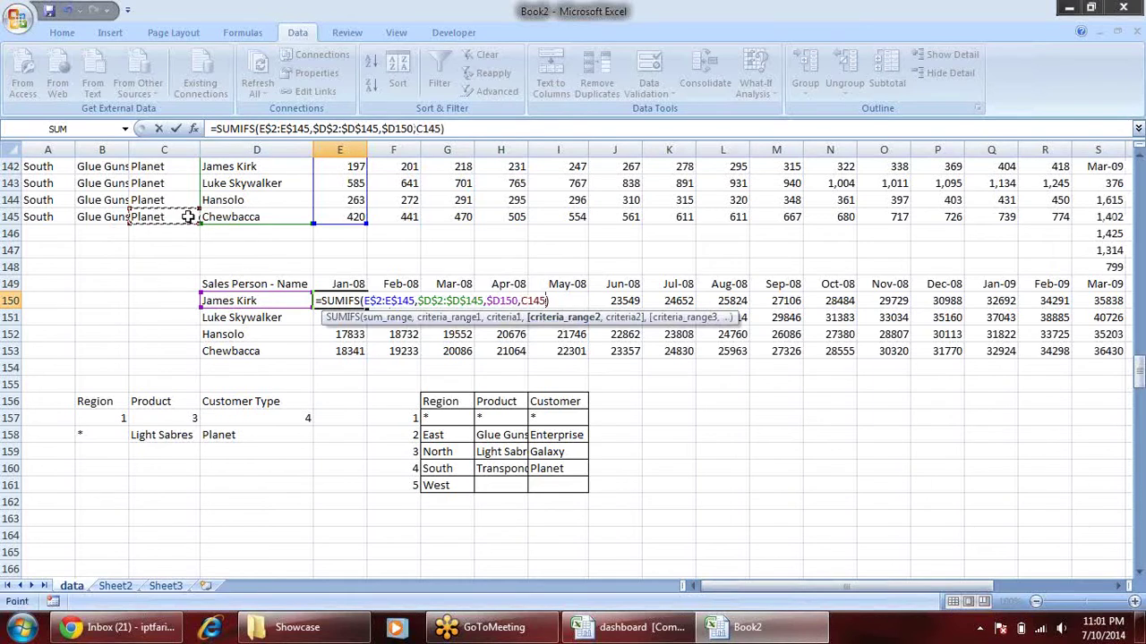
{"action": "key", "text": "ctrl+shift+Up"}
{"action": "key", "text": "shift+Down"}
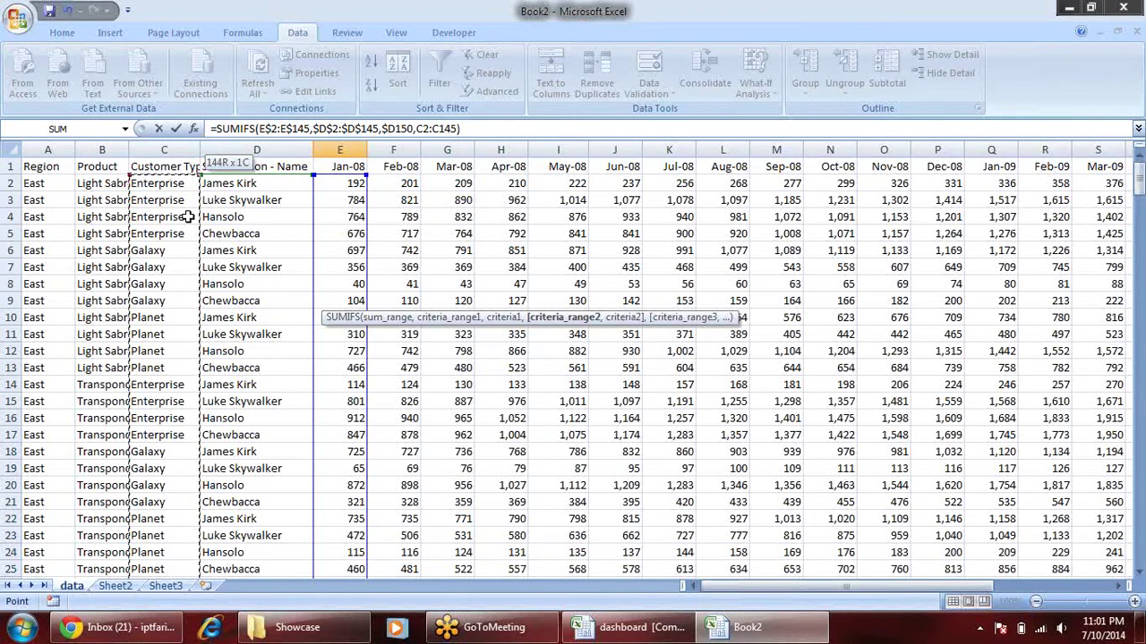
{"action": "key", "text": "F4"}
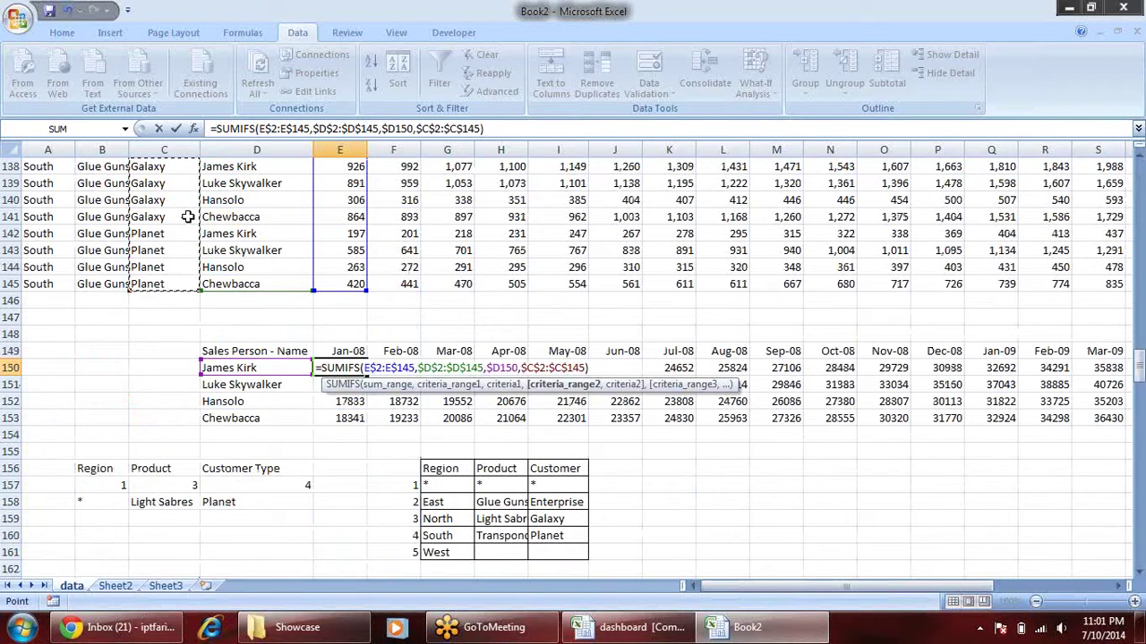
{"action": "type", "text": ","}
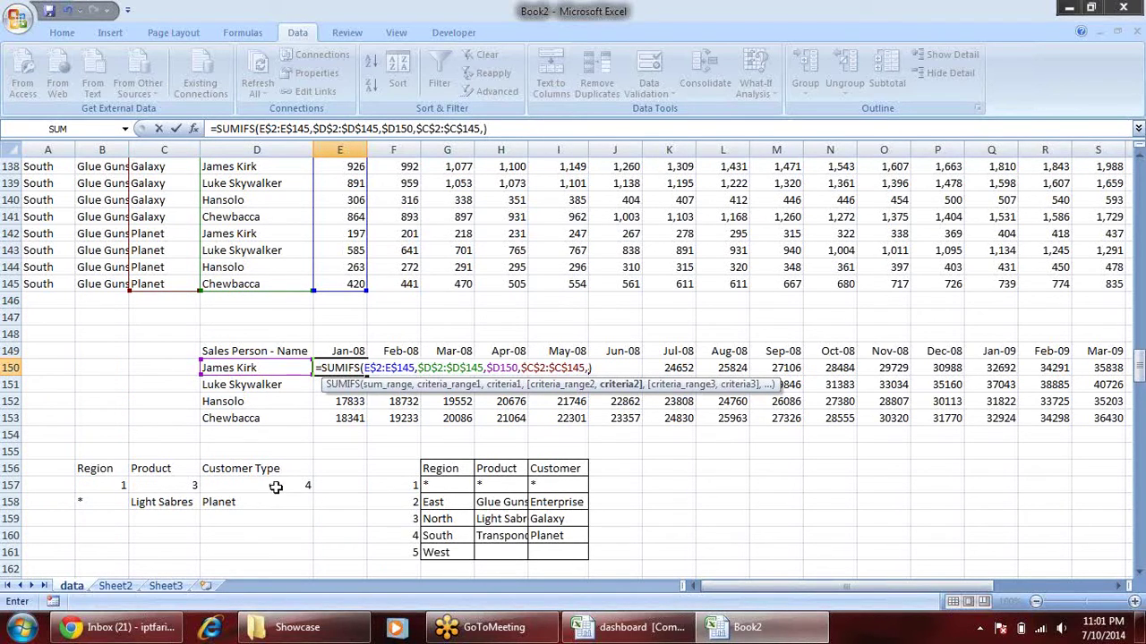
{"action": "left_click", "coordinate": [264, 504]}
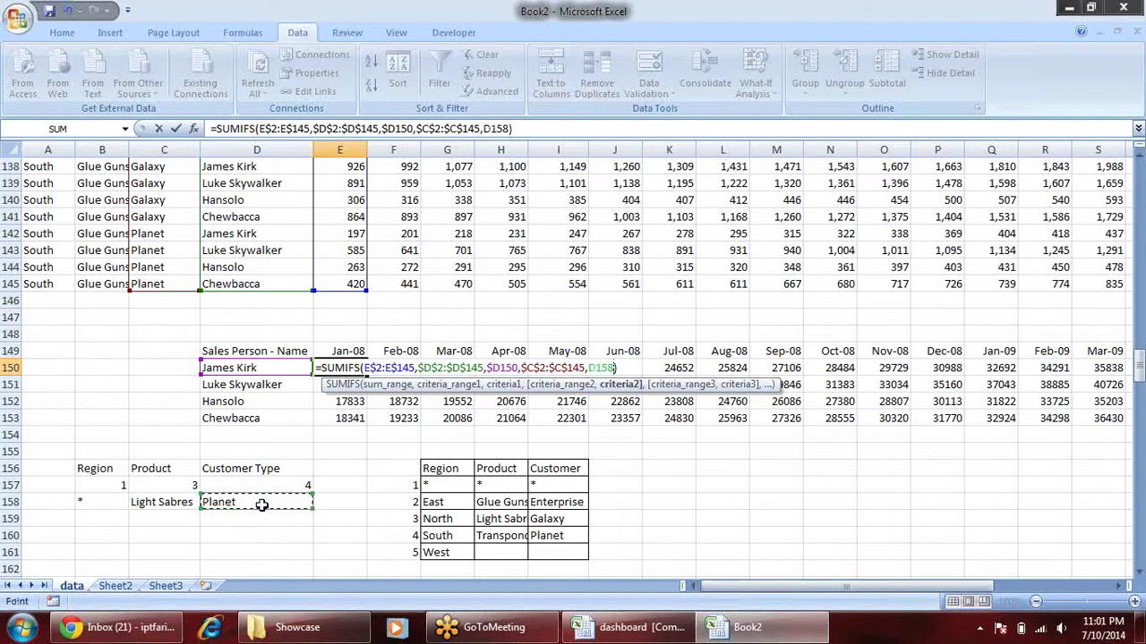
{"action": "key", "text": "F4"}
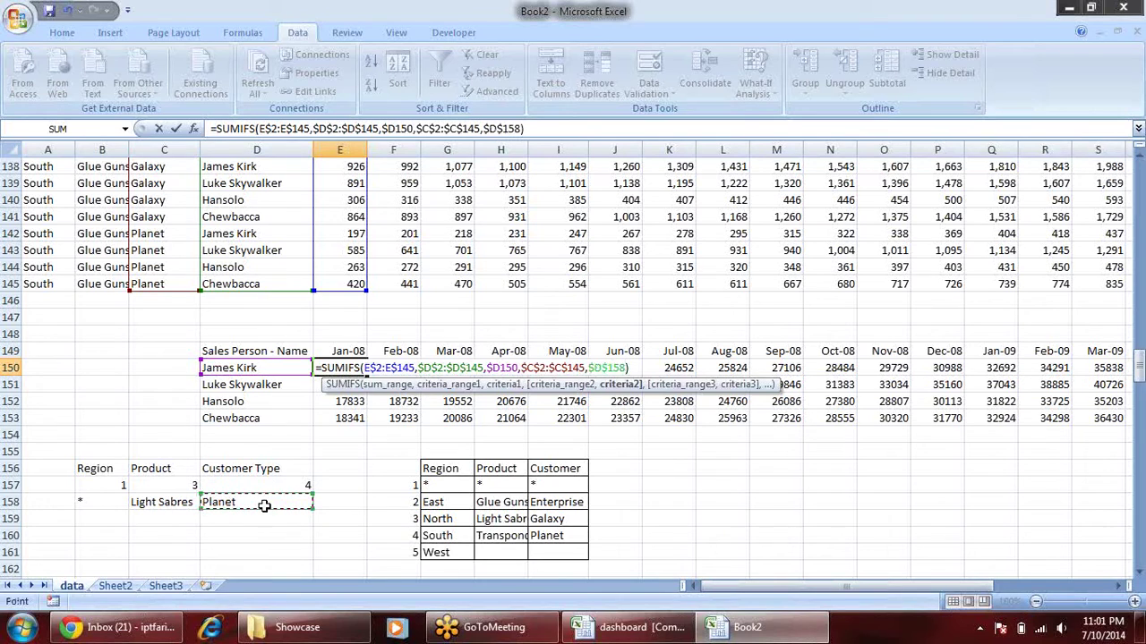
{"action": "key", "text": "Return"}
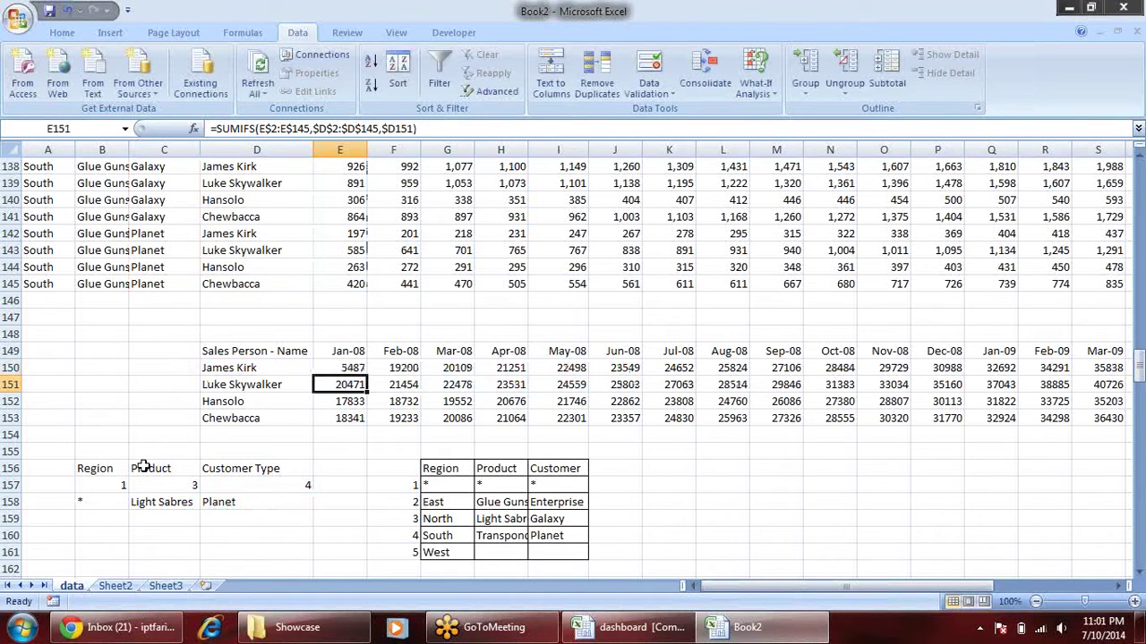
- Fill the updated SUMIFS across the Jan-08 to Dec-09 grid for all four salespeople
{"action": "left_click", "coordinate": [360, 369]}
{"action": "left_click_drag", "start_coordinate": [366, 375], "coordinate": [1142, 397]}
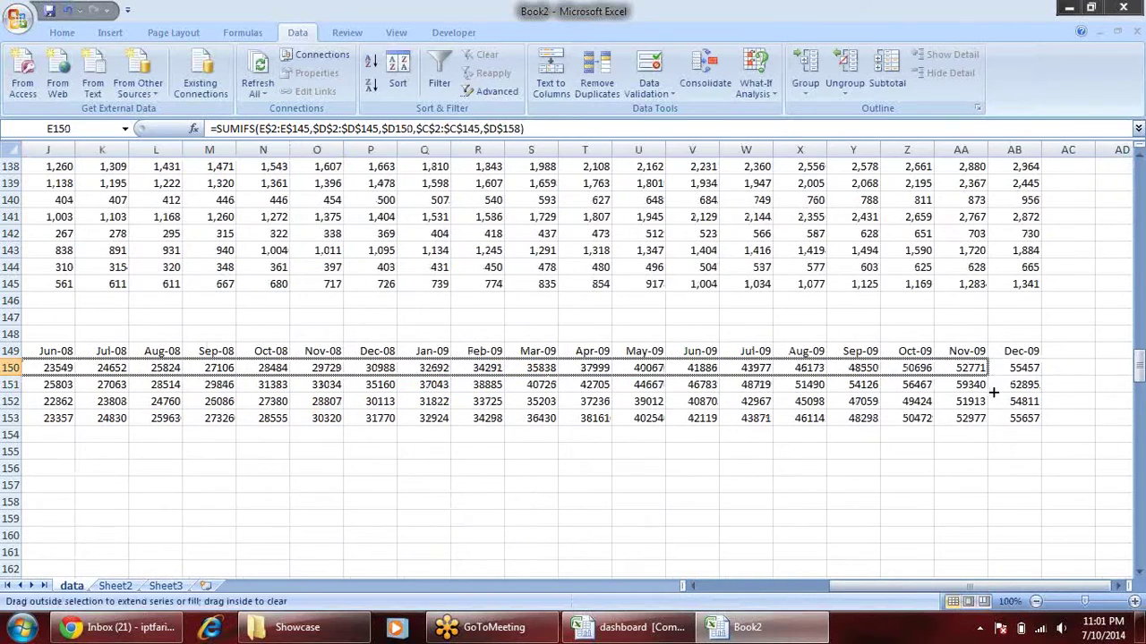
{"action": "mouse_move", "coordinate": [1142, 397]}
{"action": "left_mouse_down"}
{"action": "mouse_move", "coordinate": [1047, 376]}
{"action": "mouse_move", "coordinate": [1047, 430]}
{"action": "left_mouse_up"}
{"action": "left_click_drag", "start_coordinate": [909, 595], "coordinate": [778, 595]}
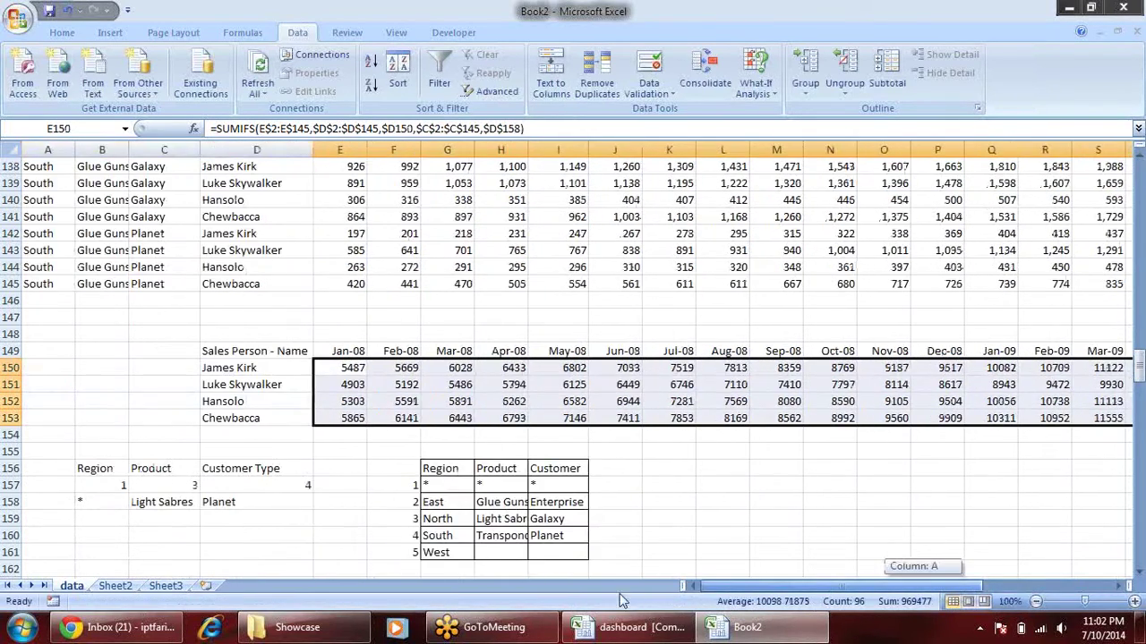
{"action": "left_click", "coordinate": [339, 450]}
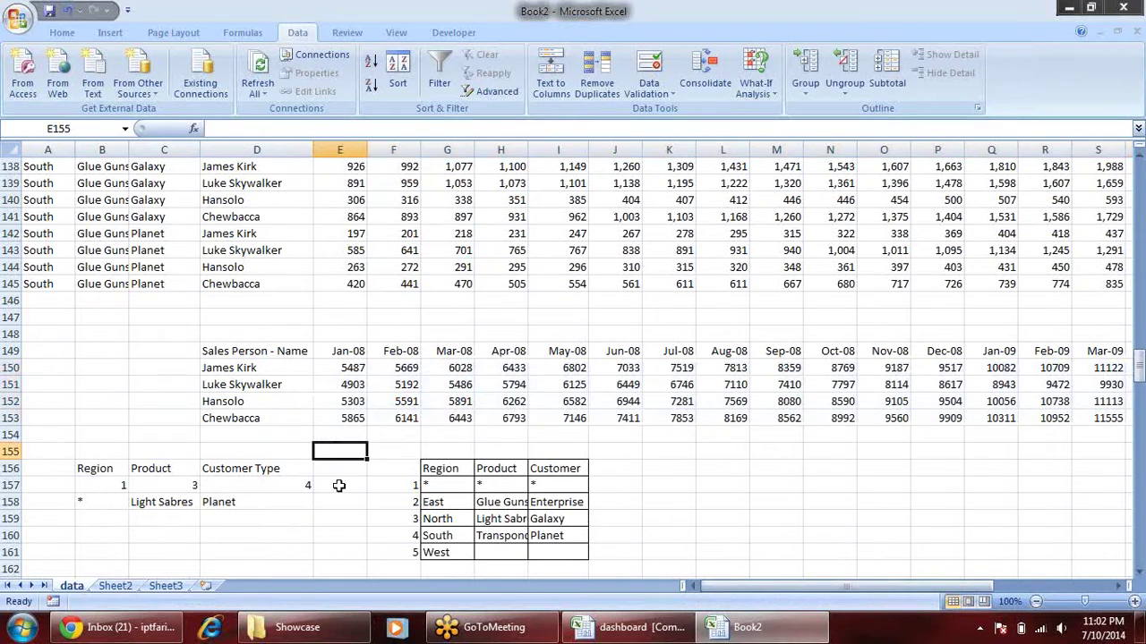
- Review the E150 SUMIFS arguments, including the column C customer range, without changing it
{"action": "left_click", "coordinate": [352, 368]}
{"action": "double_click", "coordinate": [354, 367]}
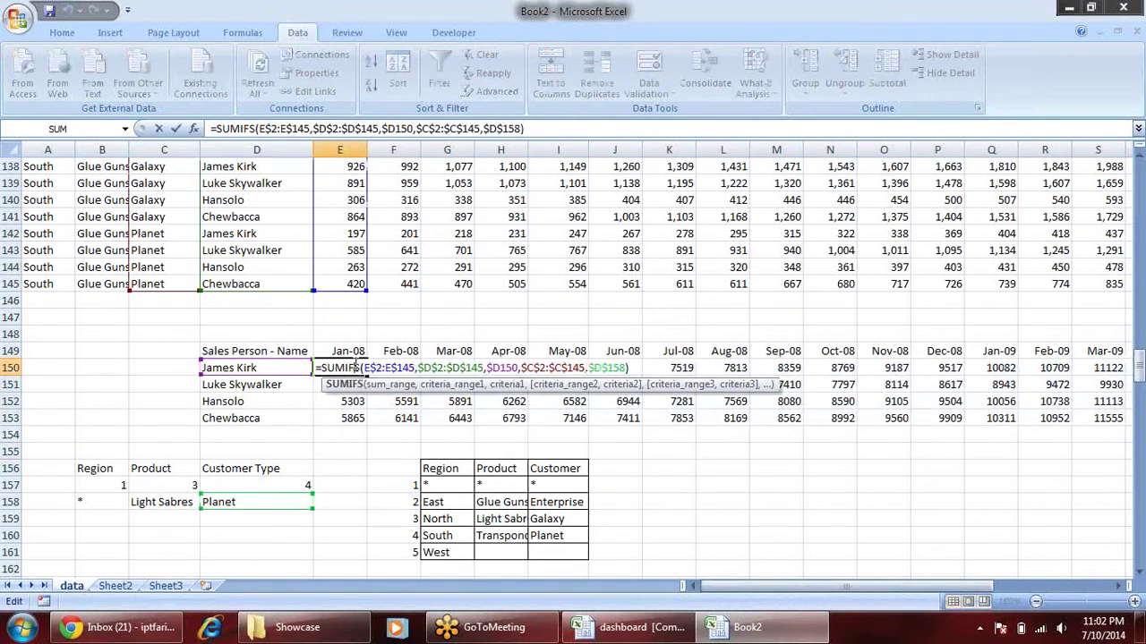
{"action": "left_click", "coordinate": [537, 368]}
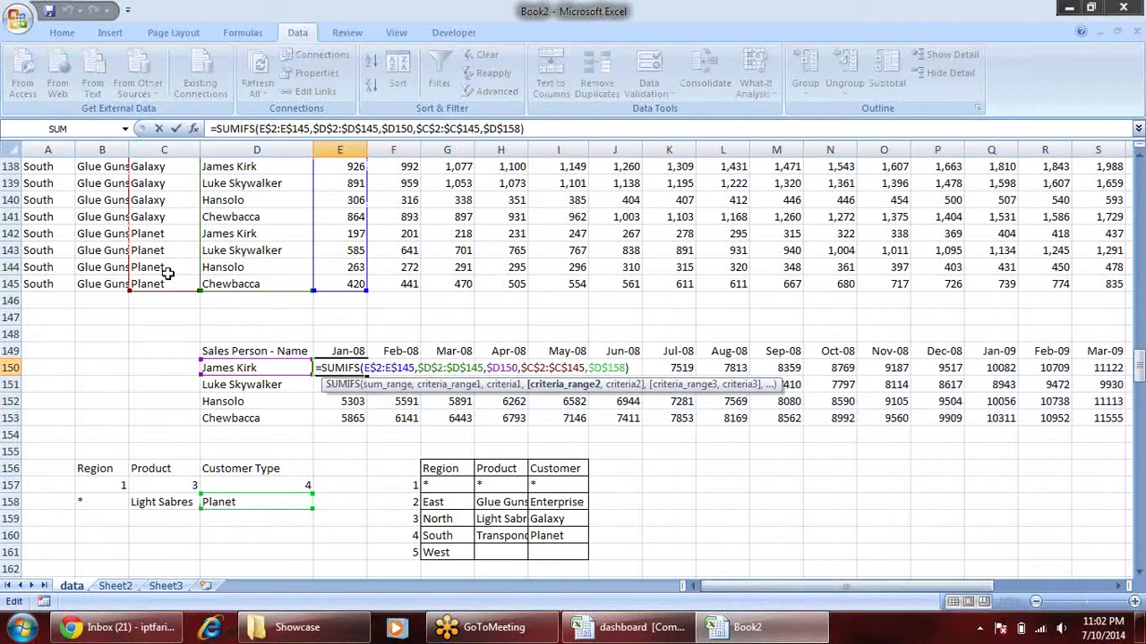
{"action": "left_click_drag", "start_coordinate": [179, 287], "coordinate": [181, 295]}
{"action": "key", "text": "Return"}
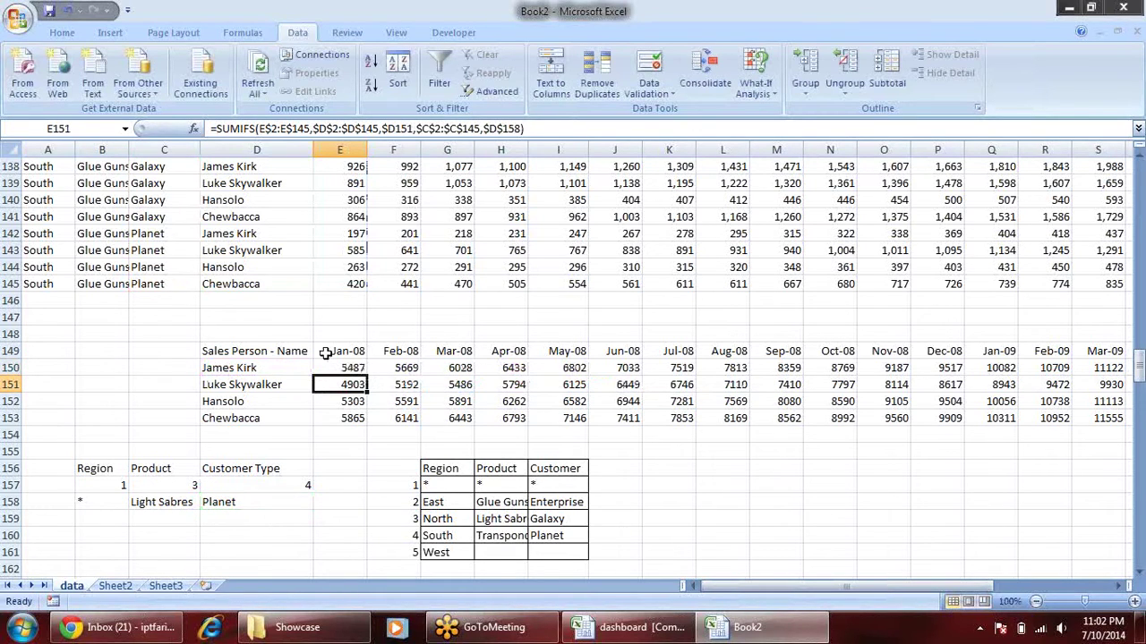
- Test the customer filter by setting D157 to 1, then 2 for Enterprise
{"action": "left_click", "coordinate": [260, 478]}
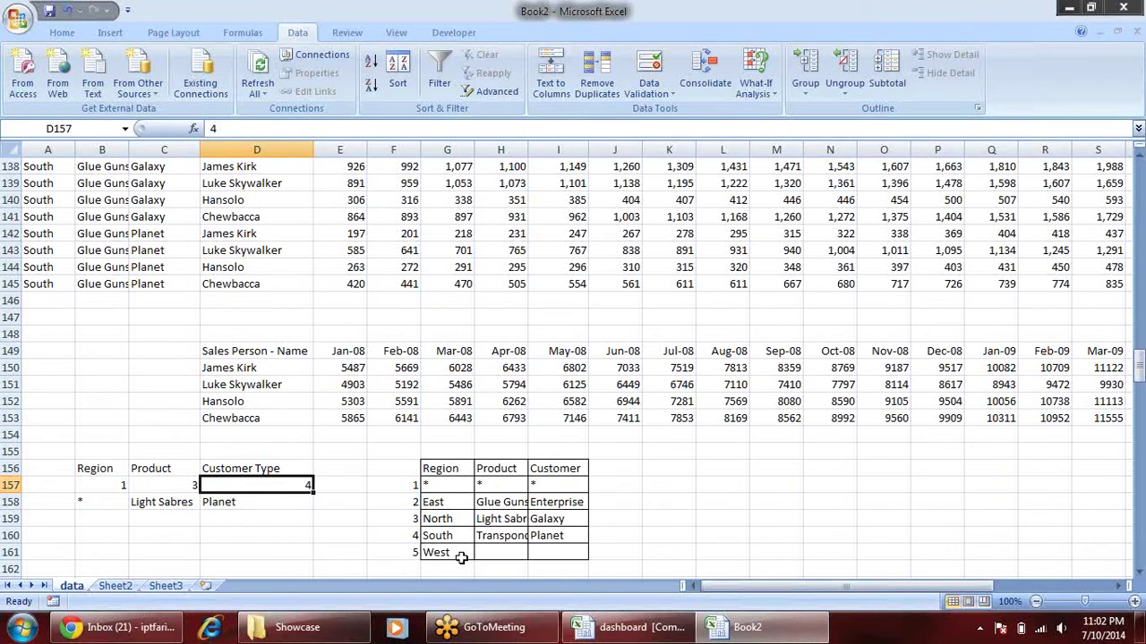
{"action": "type", "text": "1"}
{"action": "key", "text": "Return"}
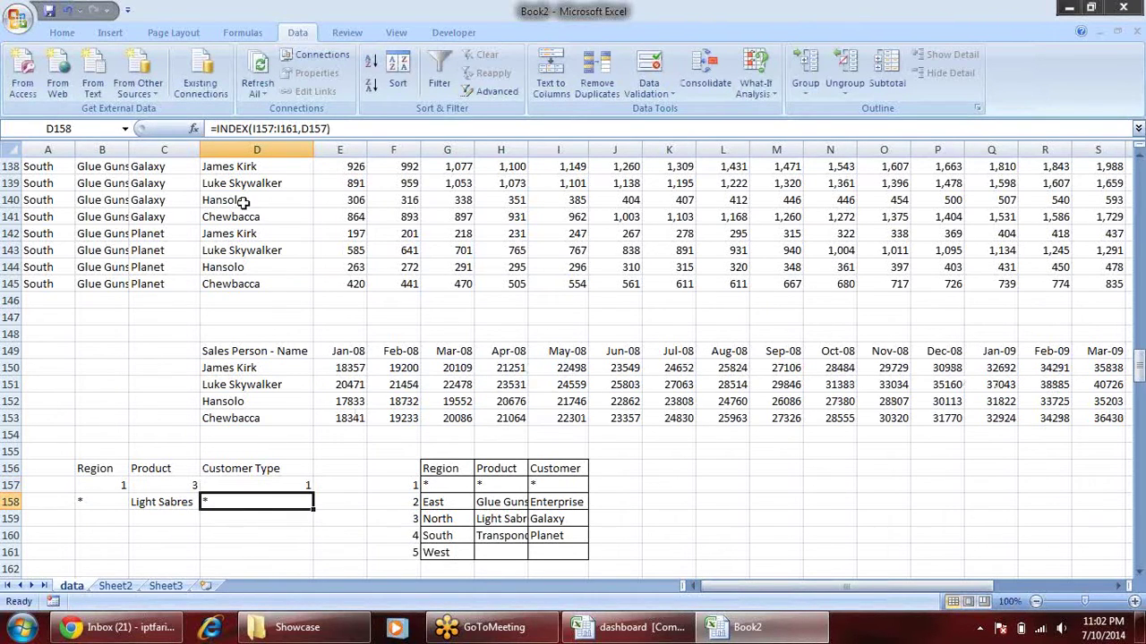
{"action": "left_click_drag", "start_coordinate": [358, 368], "coordinate": [360, 418]}
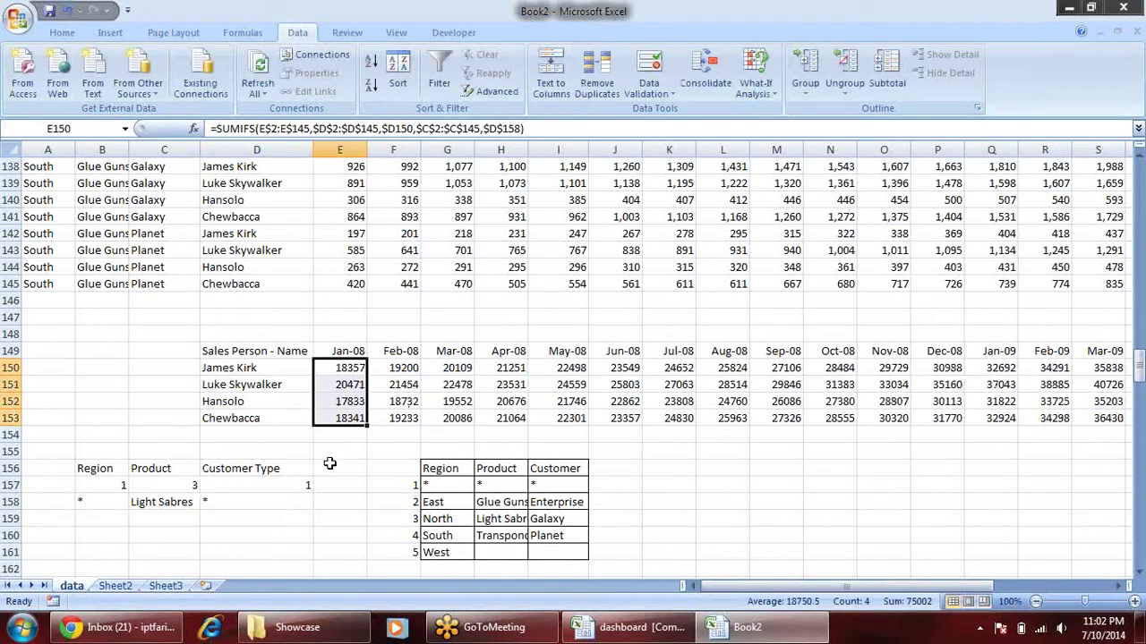
{"action": "left_click", "coordinate": [304, 480]}
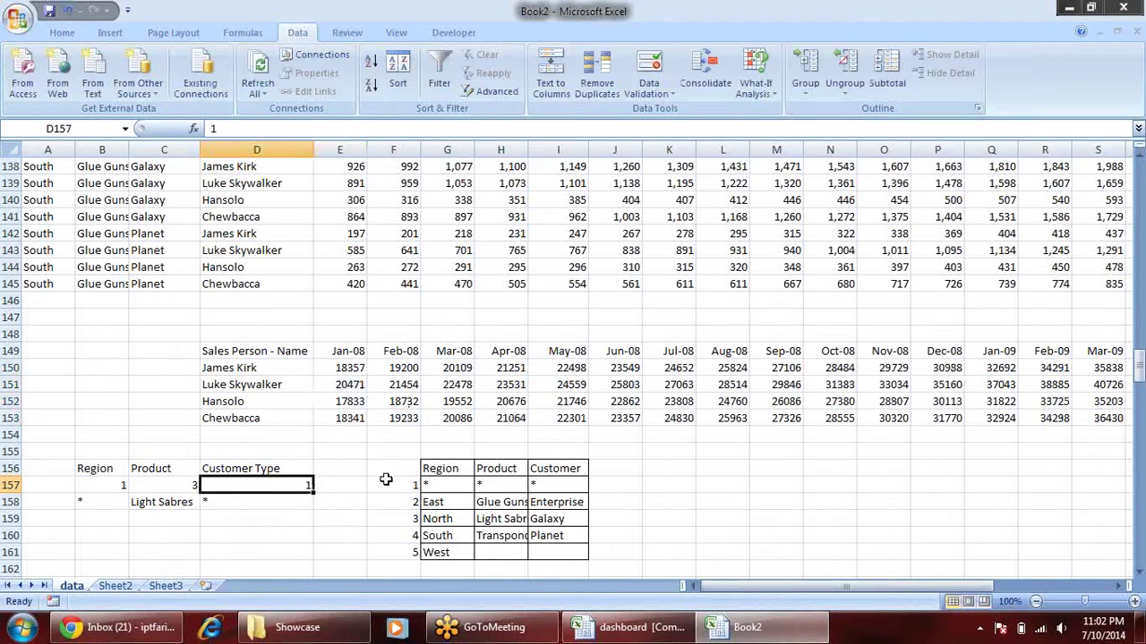
{"action": "type", "text": "2"}
{"action": "key", "text": "Return"}
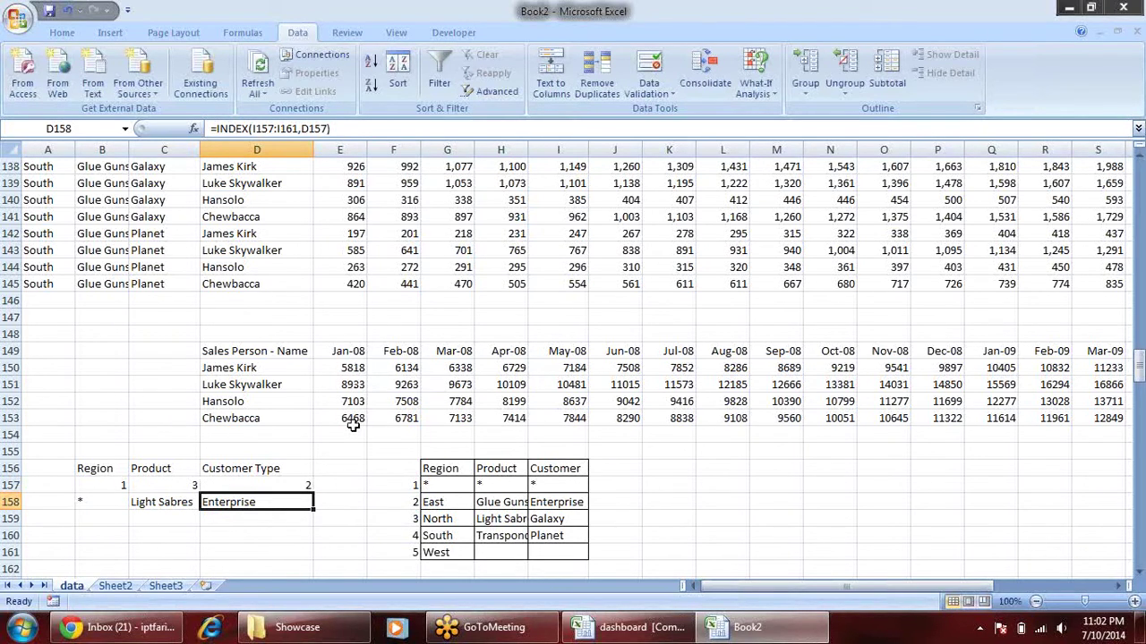
- Recheck the product and region lookup formulas in C158 and B158
{"action": "left_click", "coordinate": [193, 503]}
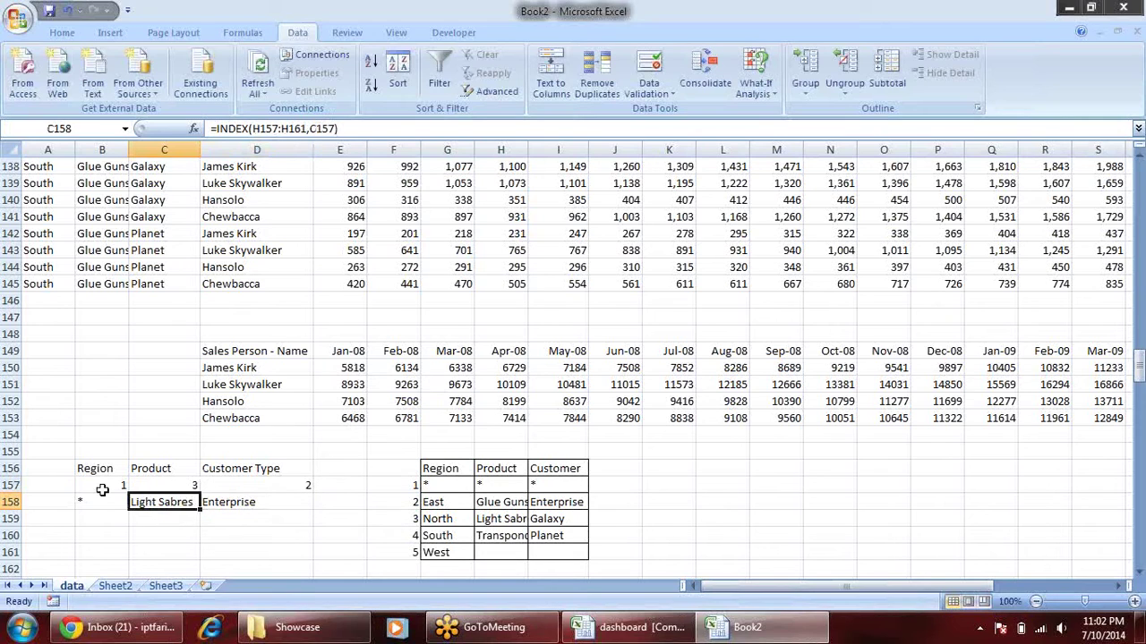
{"action": "left_click", "coordinate": [97, 502]}
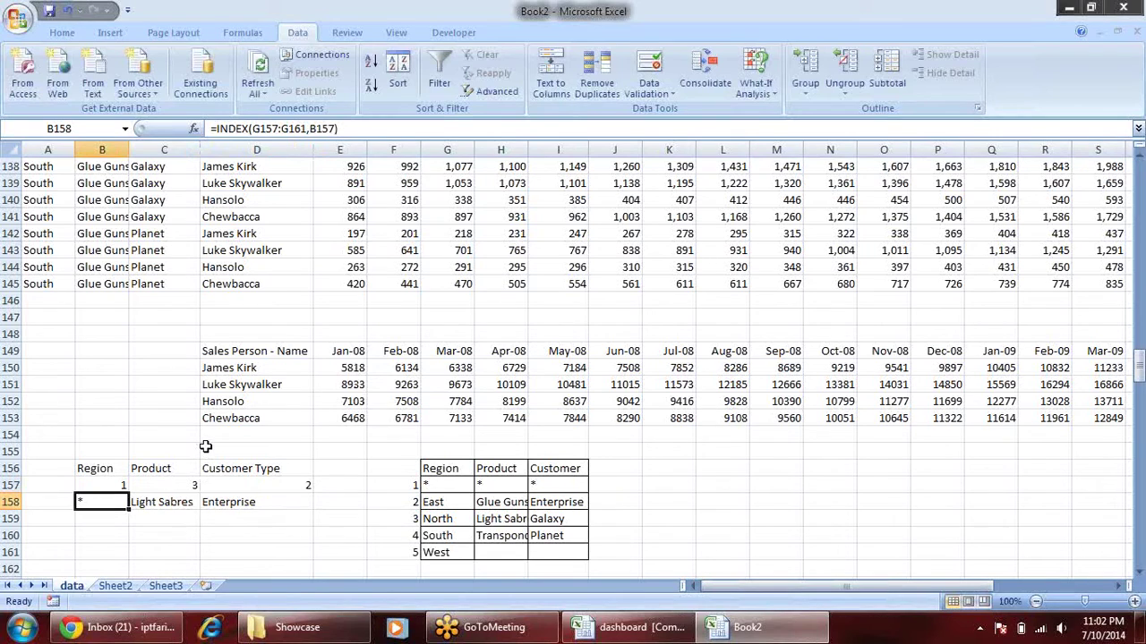
{"action": "left_click", "coordinate": [448, 34]}
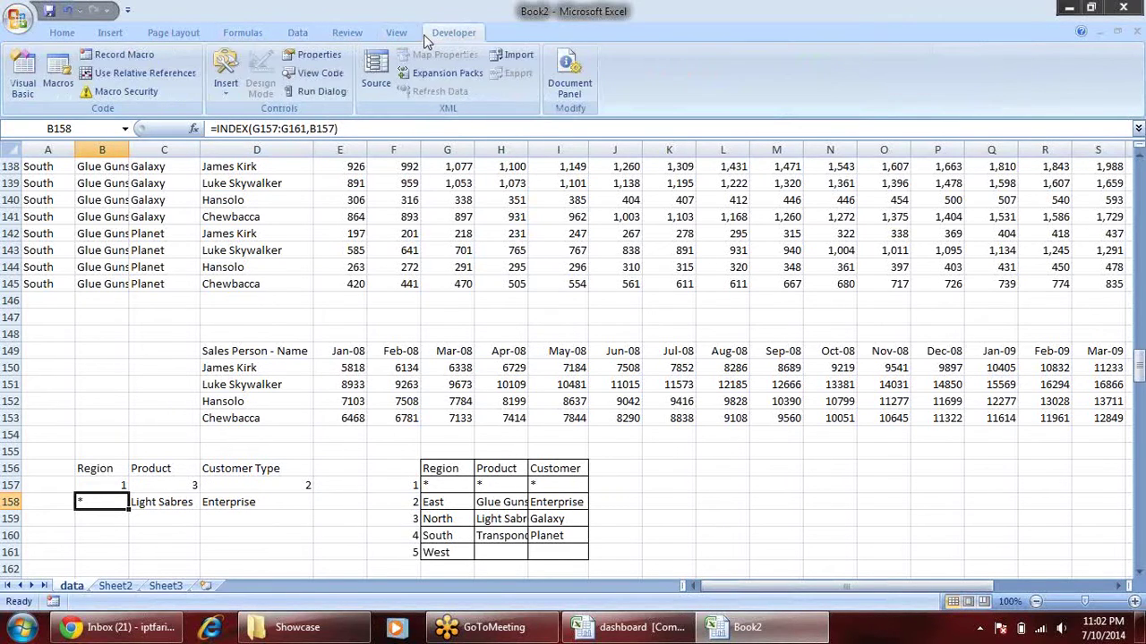
- Draw a Form Control combo box beside the lookup table
{"action": "left_click", "coordinate": [228, 76]}
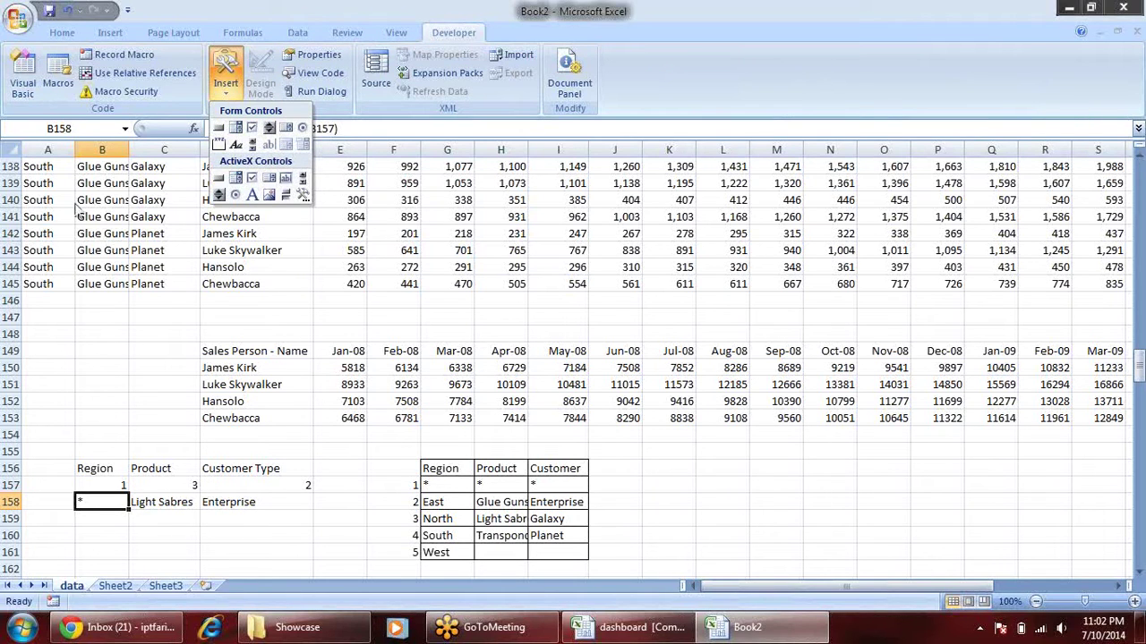
{"action": "left_click", "coordinate": [235, 127]}
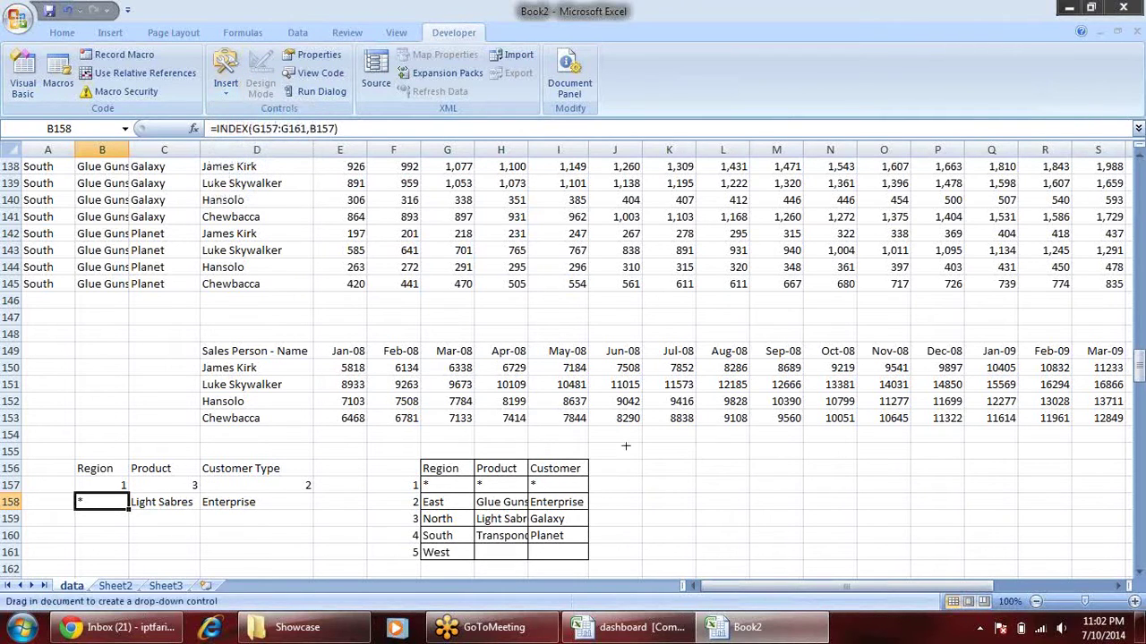
{"action": "left_click_drag", "start_coordinate": [633, 452], "coordinate": [768, 485]}
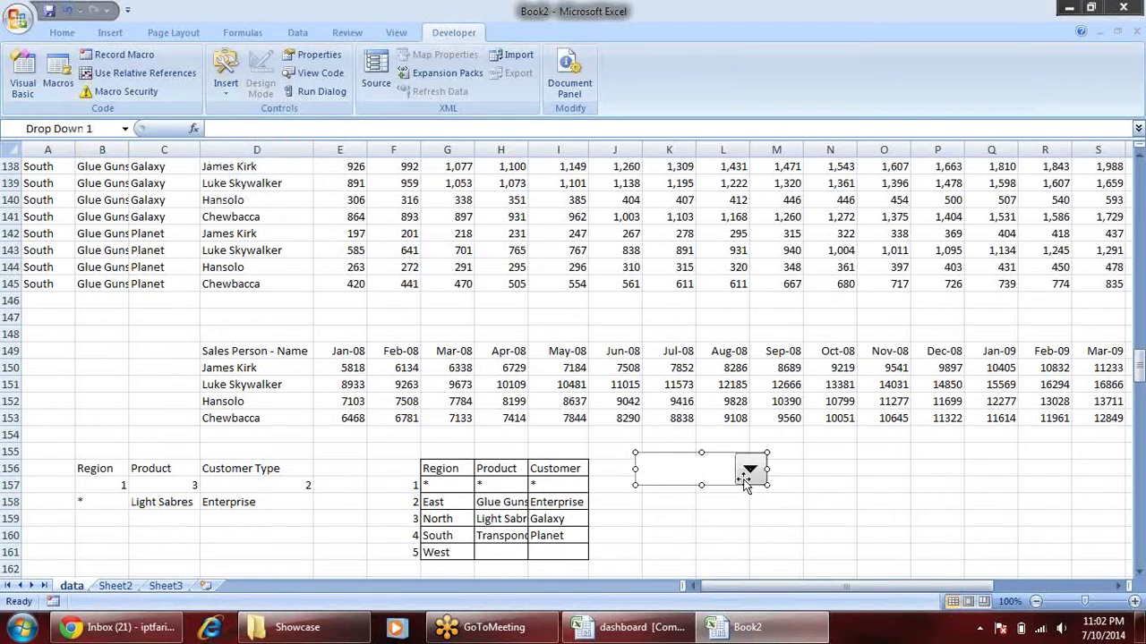
- Set the combo box input range to H157:H160 and cell link to D157
{"action": "right_click", "coordinate": [730, 484]}
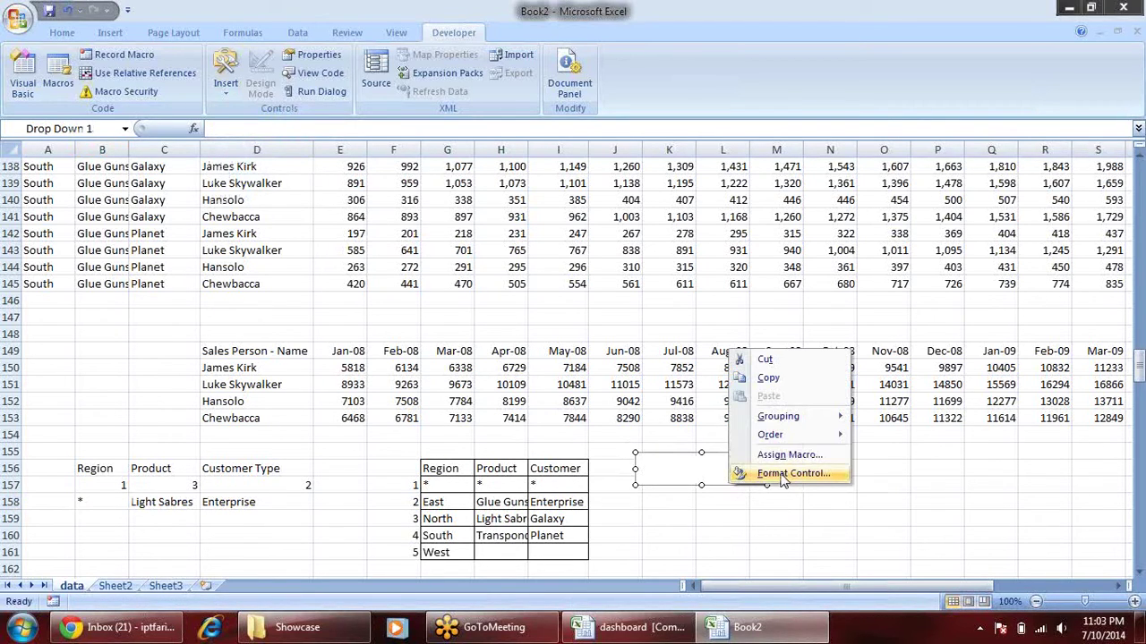
{"action": "left_click", "coordinate": [780, 475]}
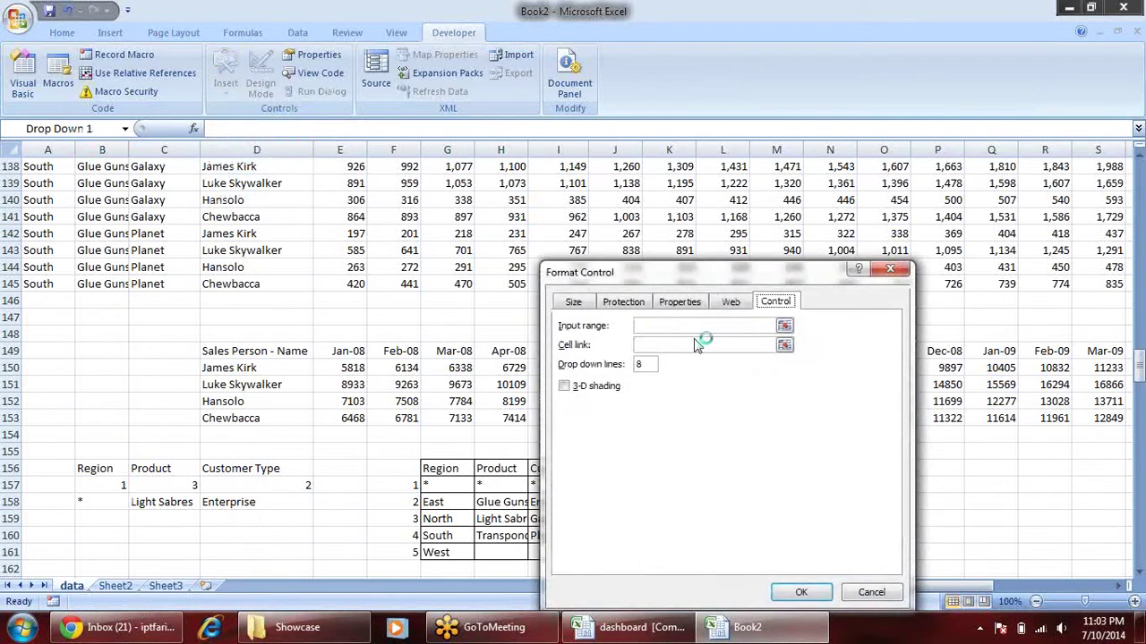
{"action": "left_click", "coordinate": [783, 325]}
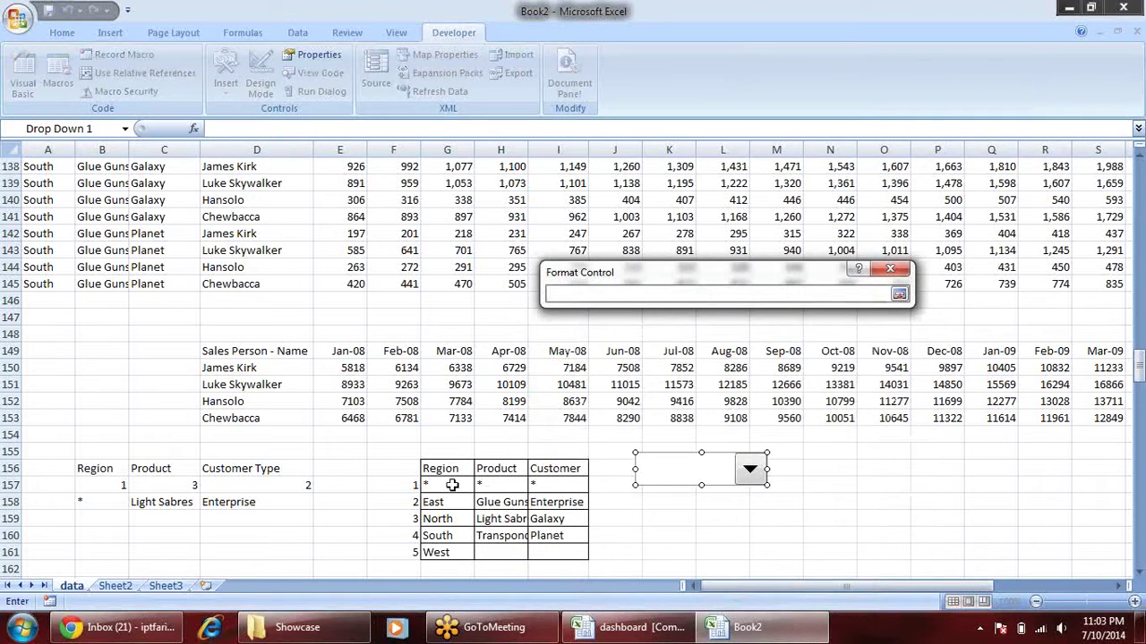
{"action": "left_click_drag", "start_coordinate": [515, 485], "coordinate": [508, 535]}
{"action": "key", "text": "Return"}
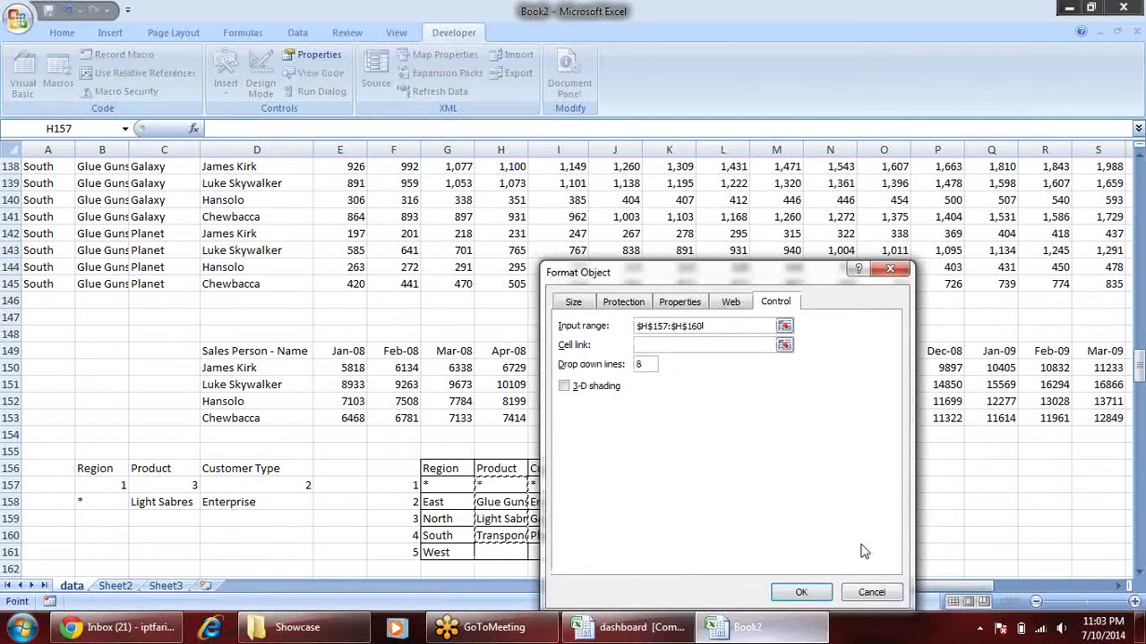
{"action": "left_click", "coordinate": [784, 347]}
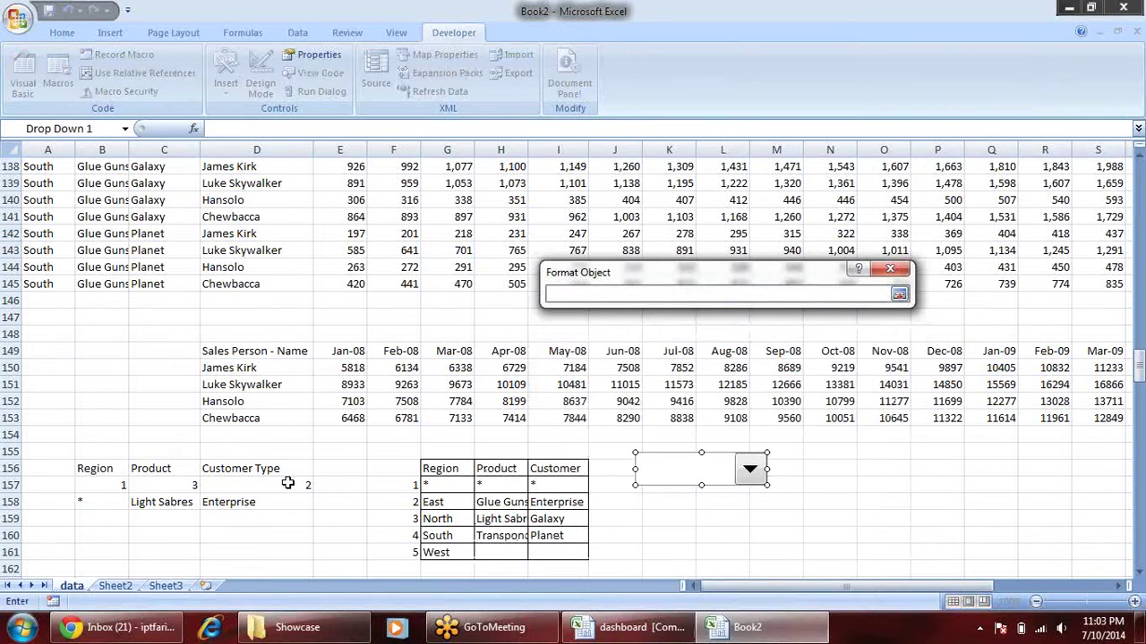
{"action": "left_click", "coordinate": [288, 483]}
{"action": "key", "text": "Return"}
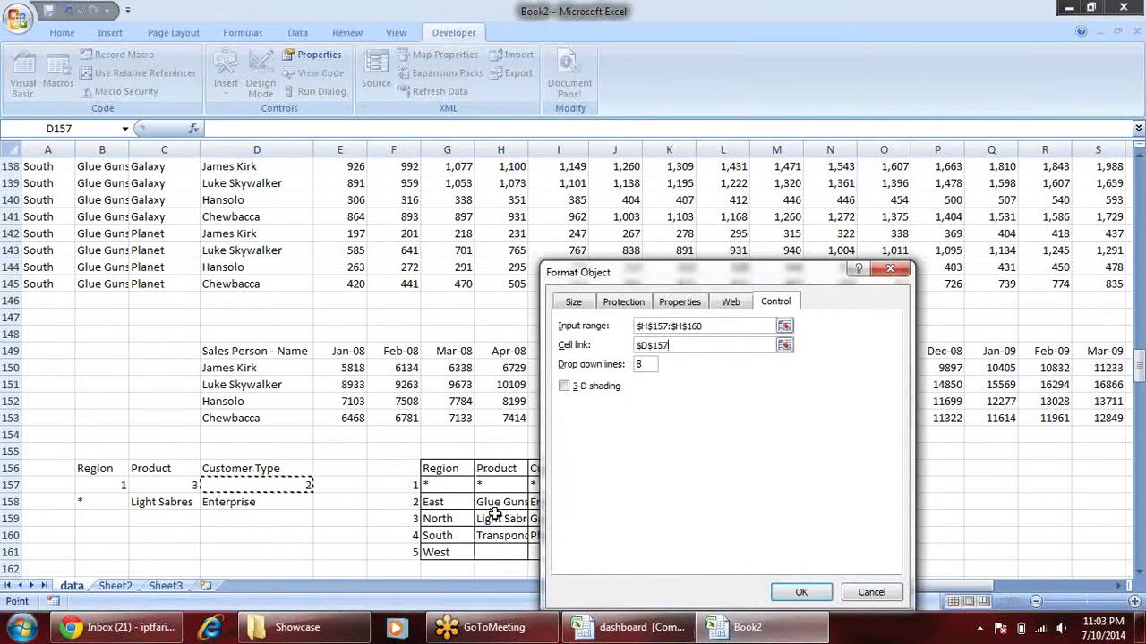
{"action": "left_click", "coordinate": [801, 593]}
{"action": "left_click", "coordinate": [851, 468]}
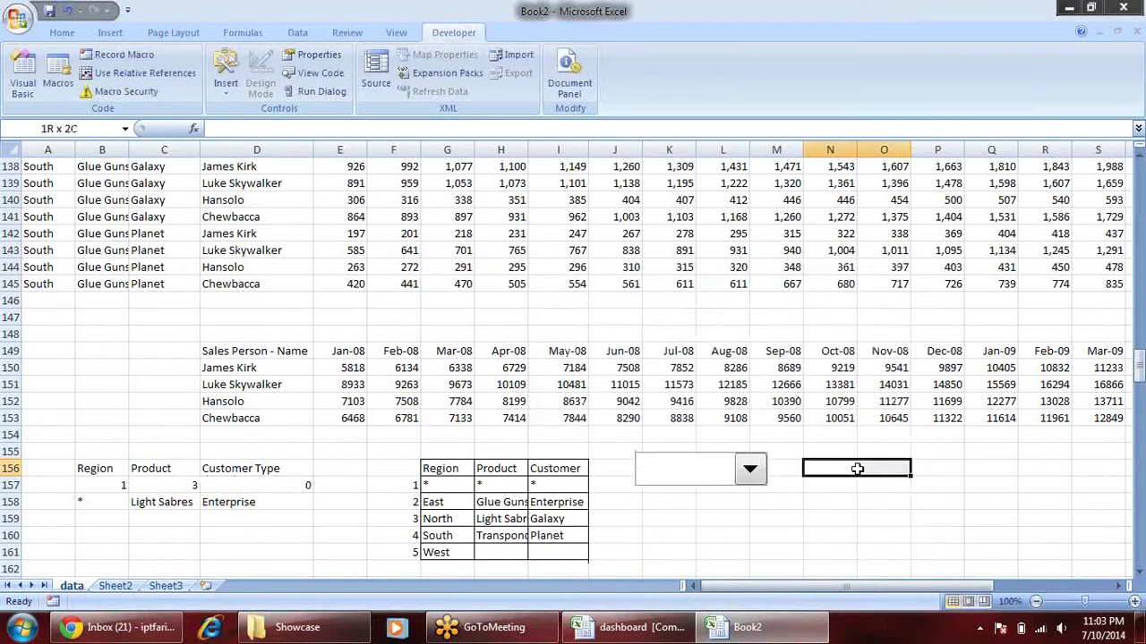
- Test the drop-down with Glue Guns, Light Sabres and Transponders, then return to *
{"action": "left_click", "coordinate": [750, 471]}
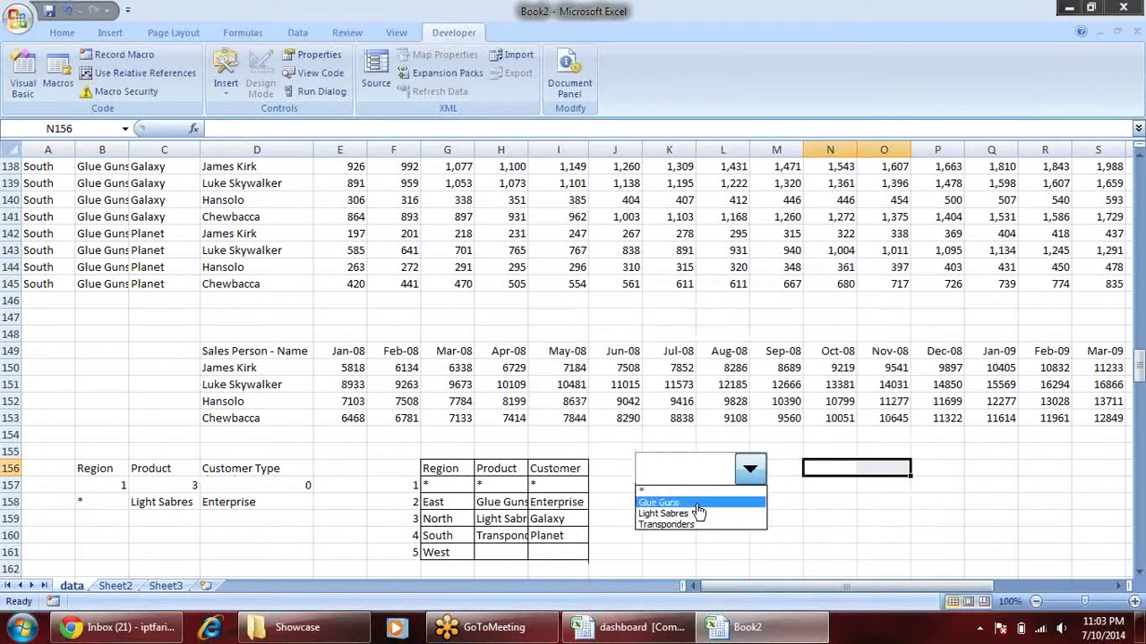
{"action": "left_click", "coordinate": [667, 503]}
{"action": "left_click", "coordinate": [754, 474]}
{"action": "left_click", "coordinate": [723, 515]}
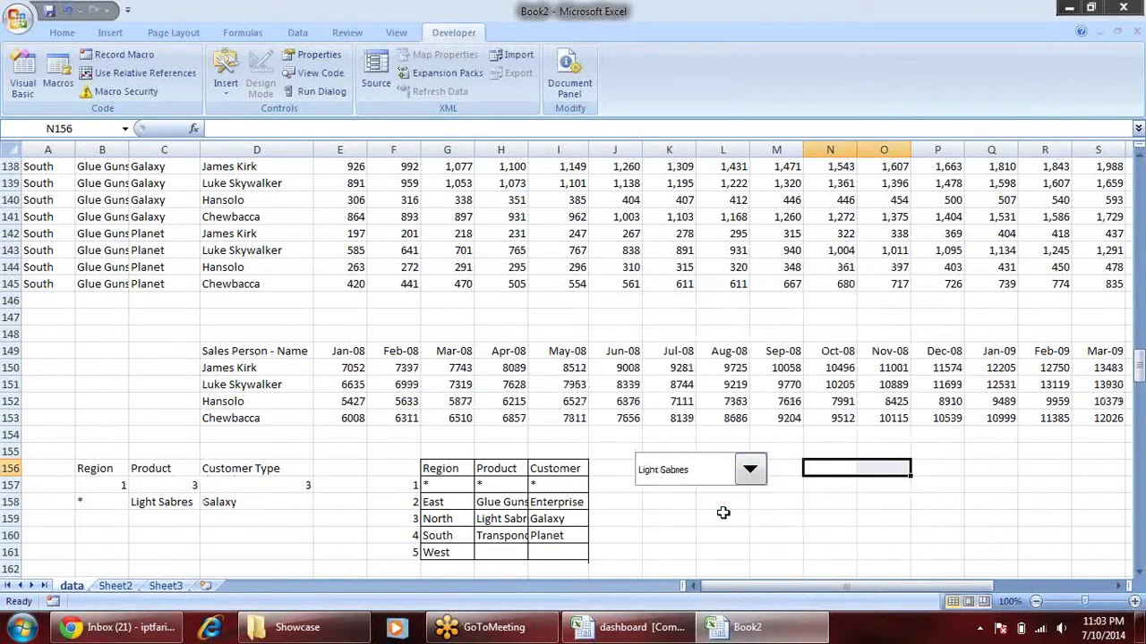
{"action": "left_click", "coordinate": [748, 474]}
{"action": "left_click", "coordinate": [730, 525]}
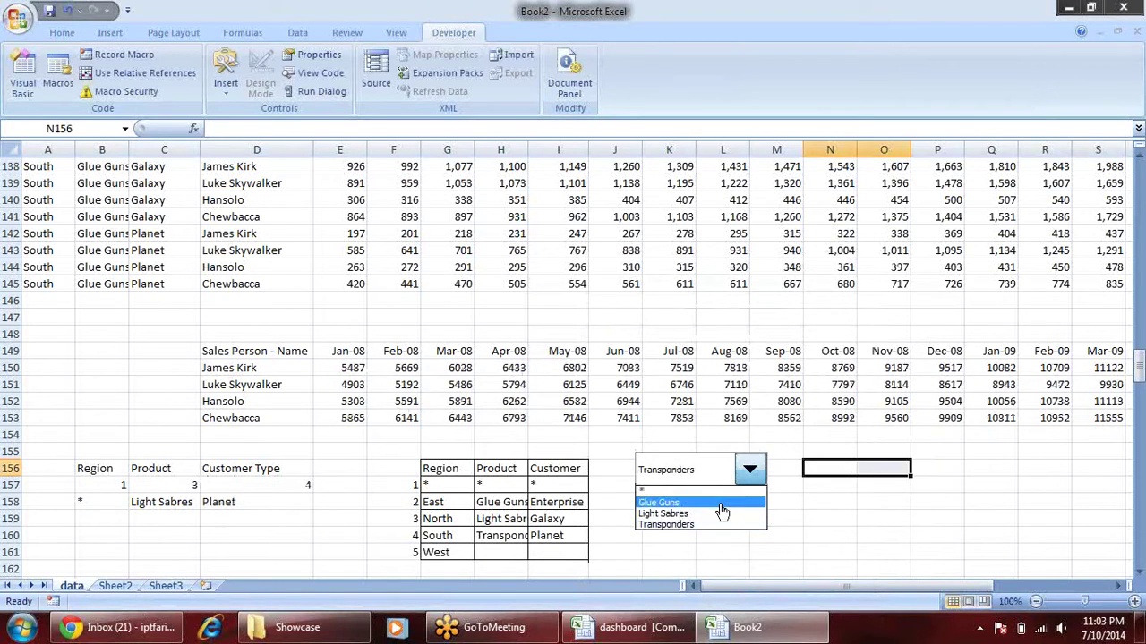
{"action": "left_click", "coordinate": [721, 503]}
{"action": "left_click", "coordinate": [749, 471]}
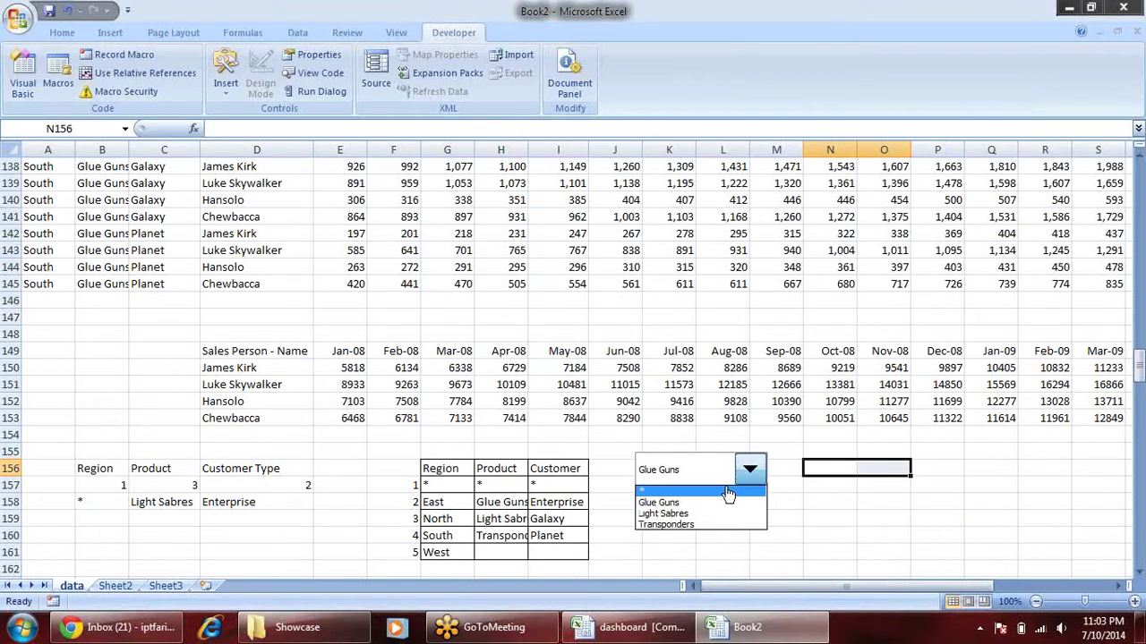
{"action": "left_click", "coordinate": [725, 487]}
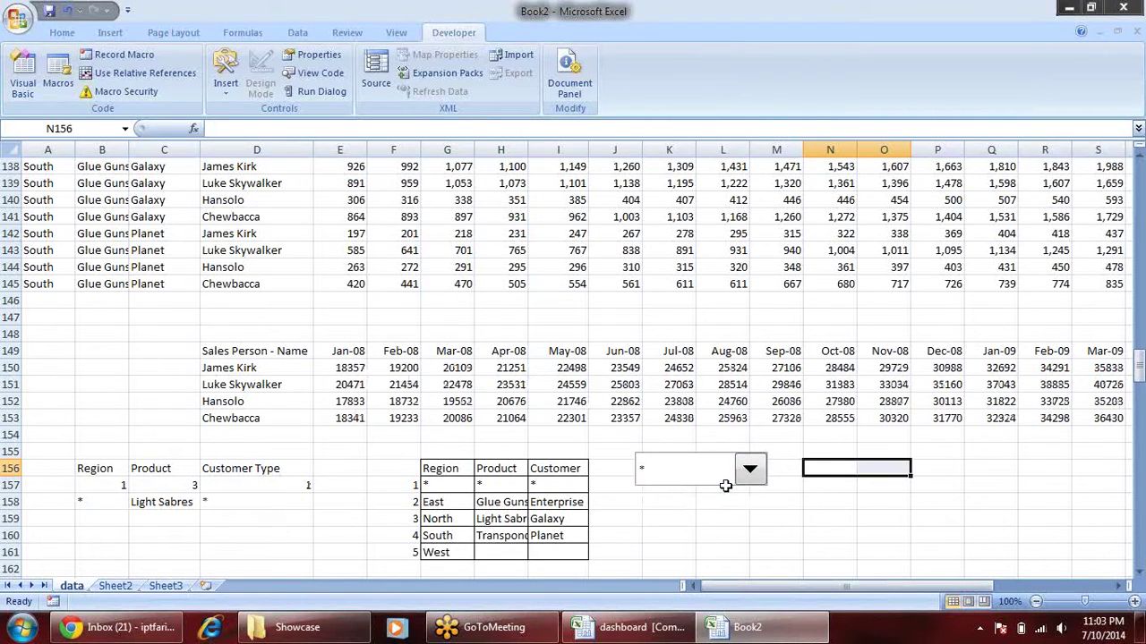
- Cycle the drop-down through Light Sabres and Transponders again, ending on *, and check its $D$157 link
{"action": "left_click", "coordinate": [750, 470]}
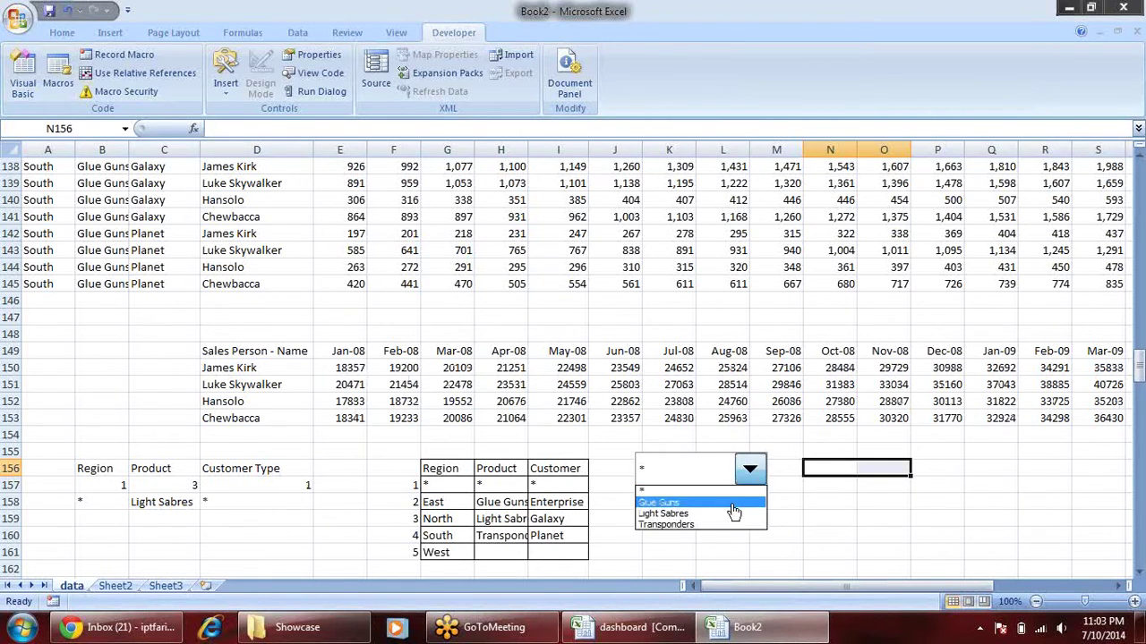
{"action": "left_click", "coordinate": [725, 511]}
{"action": "left_click", "coordinate": [749, 472]}
{"action": "left_click", "coordinate": [729, 514]}
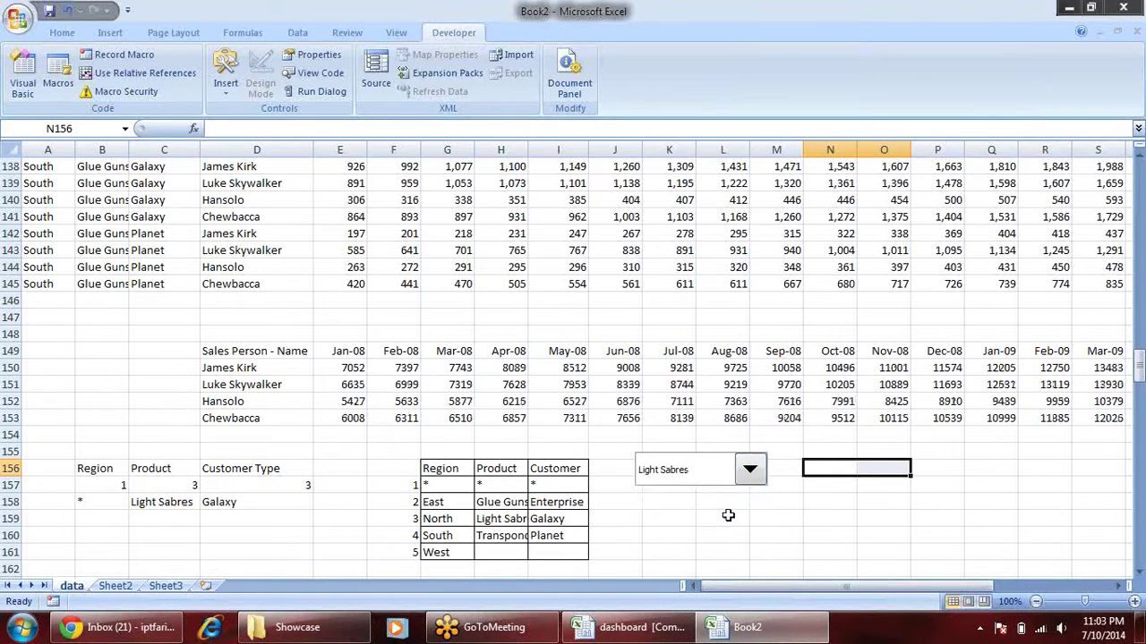
{"action": "left_click", "coordinate": [749, 471]}
{"action": "left_click", "coordinate": [727, 524]}
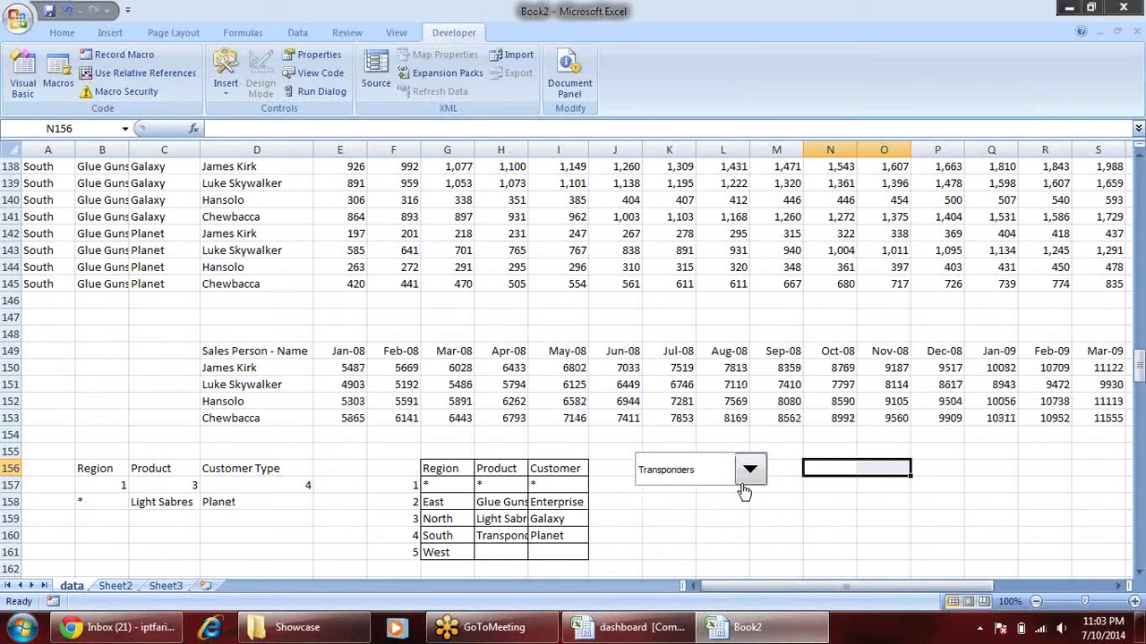
{"action": "left_click", "coordinate": [748, 471]}
{"action": "left_click", "coordinate": [726, 516]}
{"action": "left_click", "coordinate": [749, 471]}
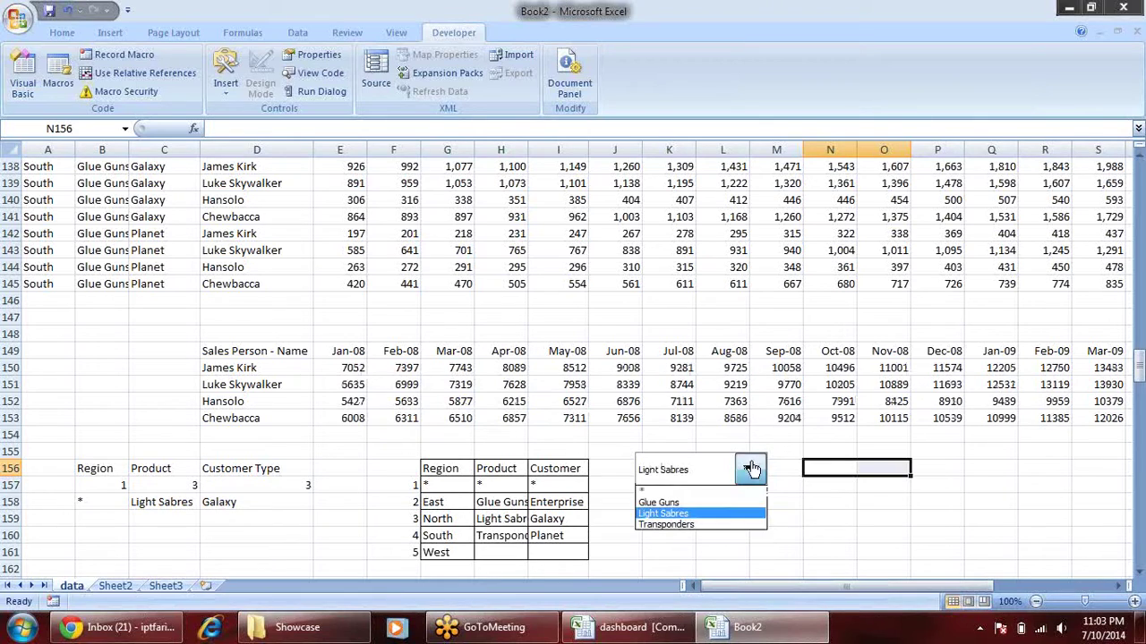
{"action": "left_click", "coordinate": [726, 491]}
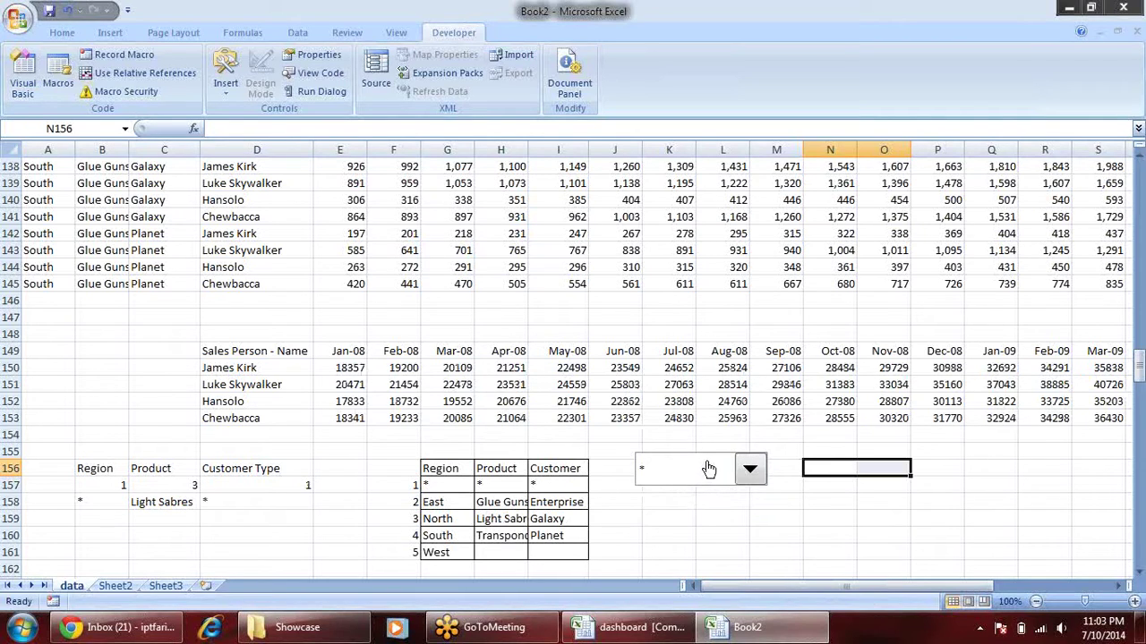
{"action": "right_click", "coordinate": [708, 469]}
{"action": "left_click", "coordinate": [854, 474]}
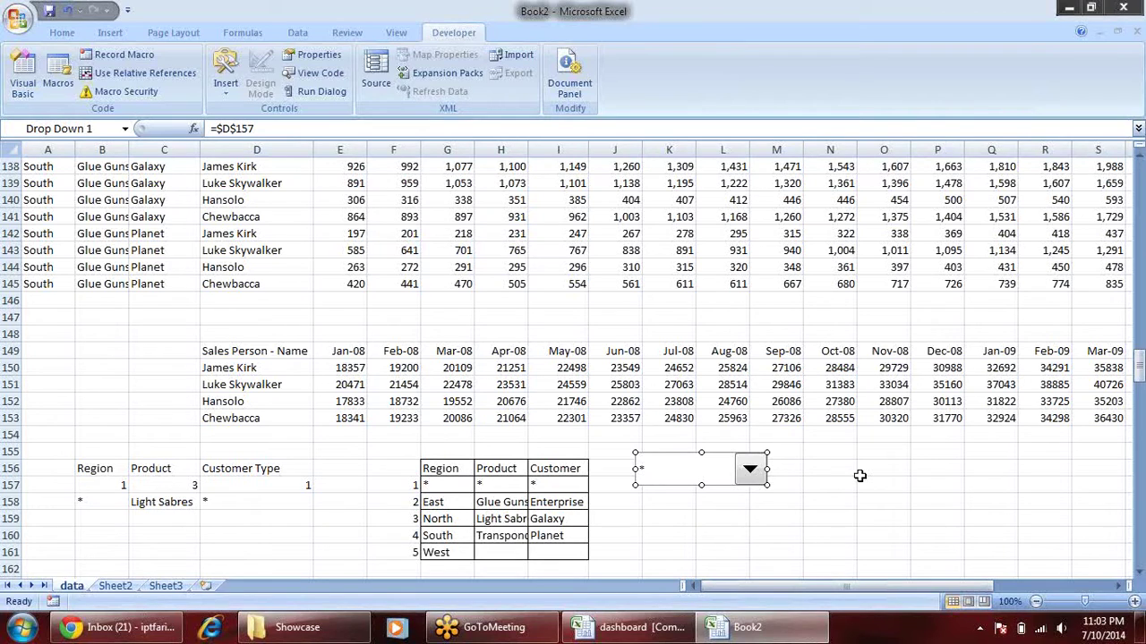
- Review the F151 SUMIFS, the D158 INDEX and the Product and Region headings C156, B156
{"action": "left_click", "coordinate": [859, 475]}
{"action": "mouse_move", "coordinate": [238, 352]}
{"action": "left_mouse_down"}
{"action": "mouse_move", "coordinate": [400, 404]}
{"action": "mouse_move", "coordinate": [724, 417]}
{"action": "left_mouse_up"}
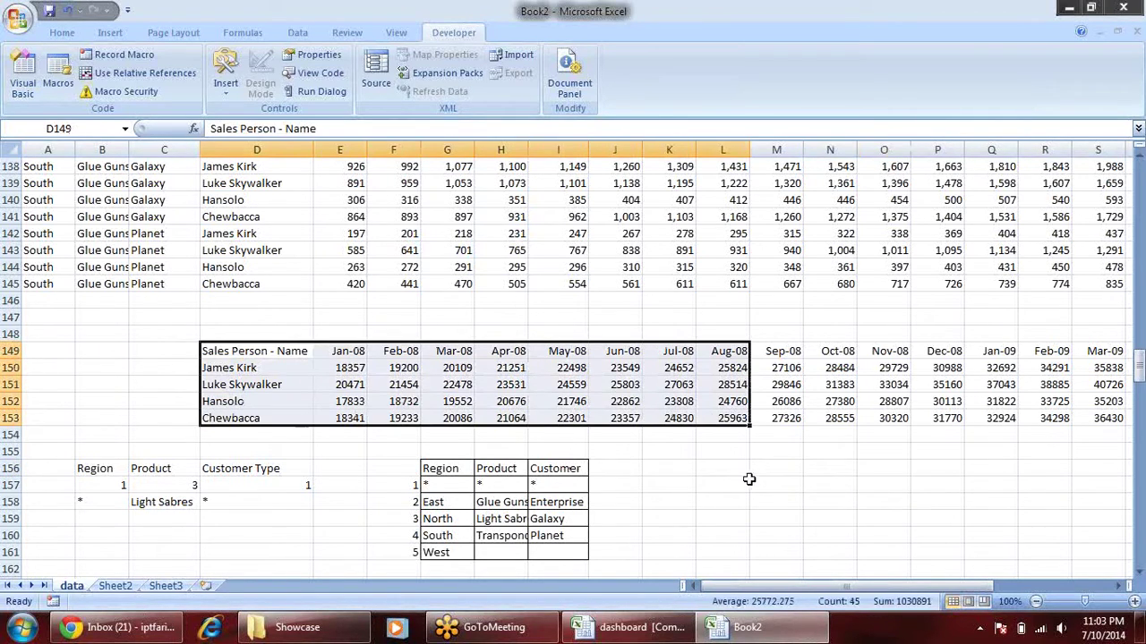
{"action": "left_click", "coordinate": [403, 385]}
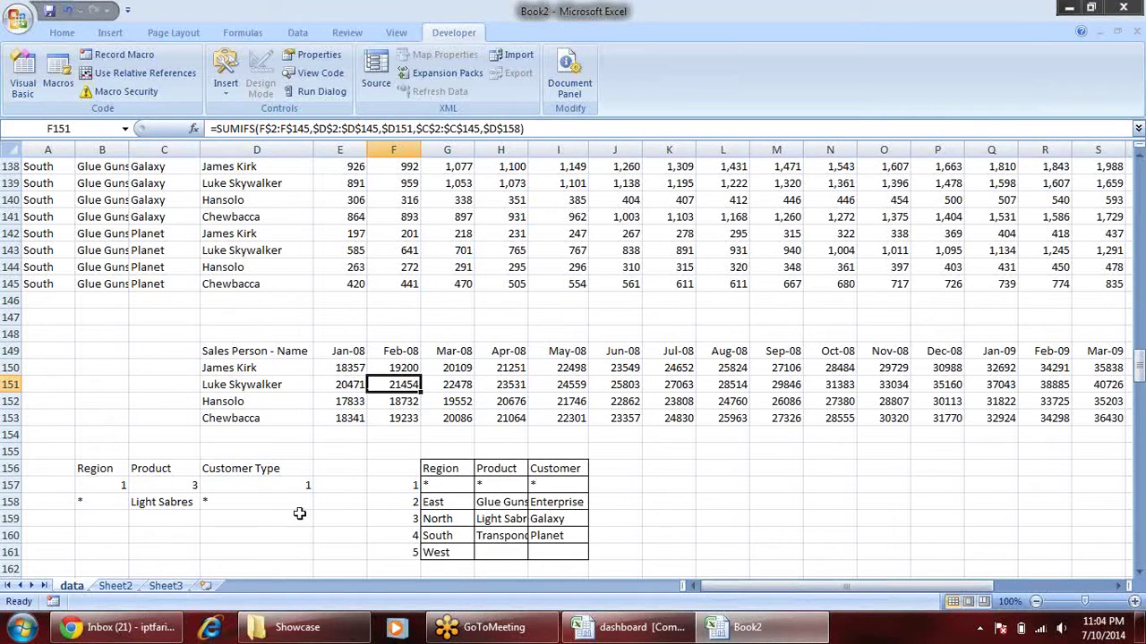
{"action": "left_click", "coordinate": [269, 499]}
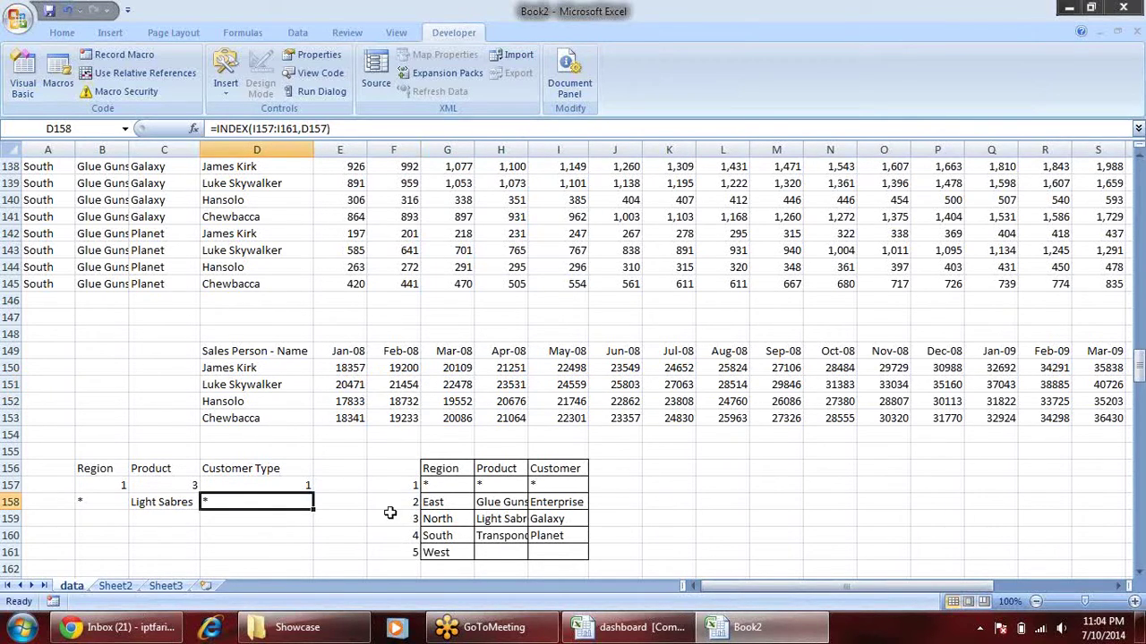
{"action": "left_click", "coordinate": [166, 471]}
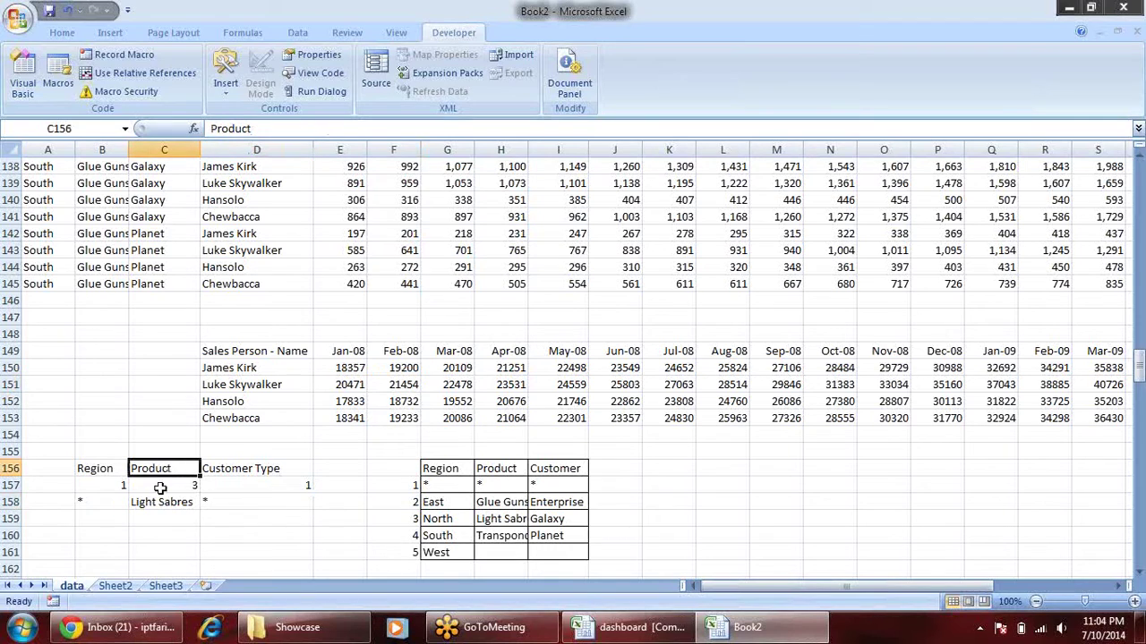
{"action": "left_click", "coordinate": [109, 474]}
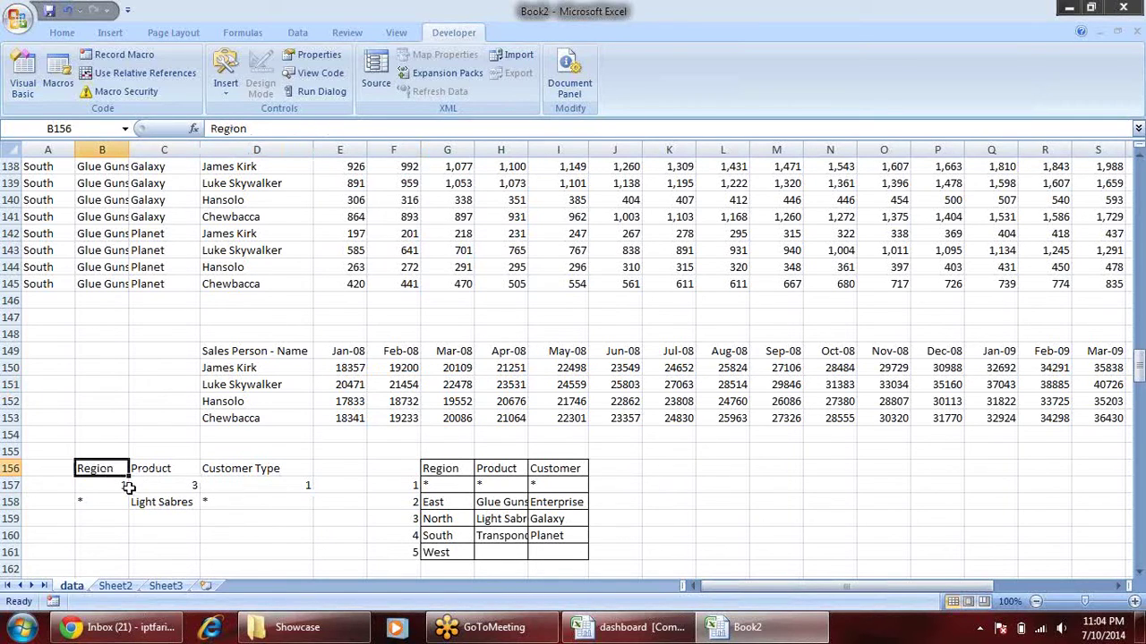
- Open James Kirk's Jan-08 SUMIFS in E150 for editing
{"action": "left_click", "coordinate": [362, 357]}
{"action": "left_click", "coordinate": [356, 372]}
{"action": "key", "text": "F2"}
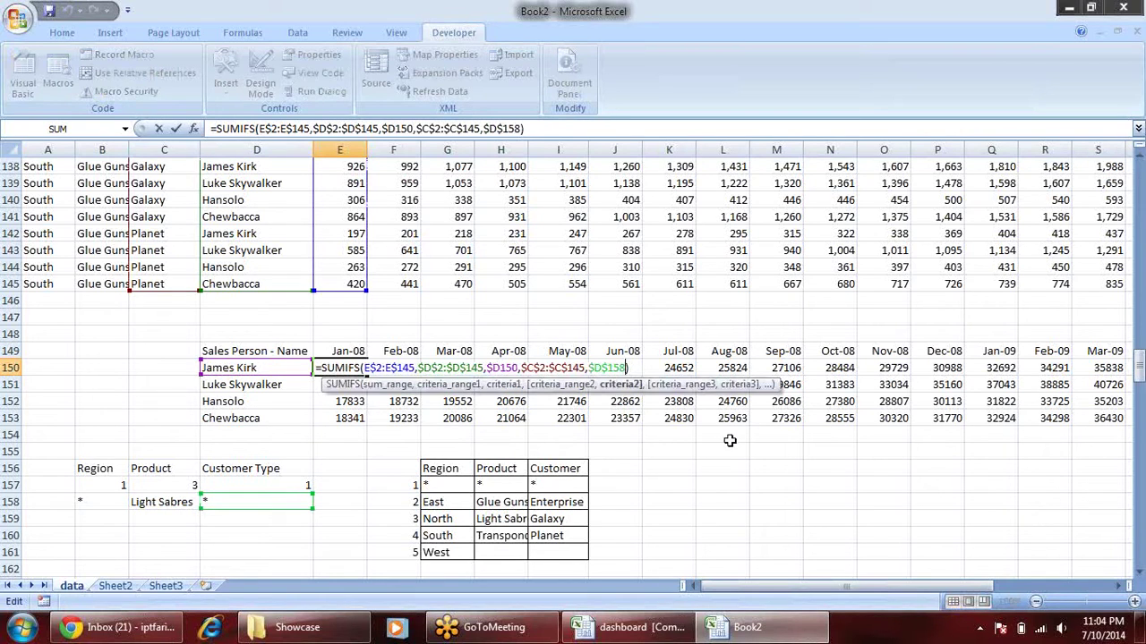
- Add the product criterion $B$2:$B$145 matching $C$158 to the E150 SUMIFS
{"action": "type", "text": ","}
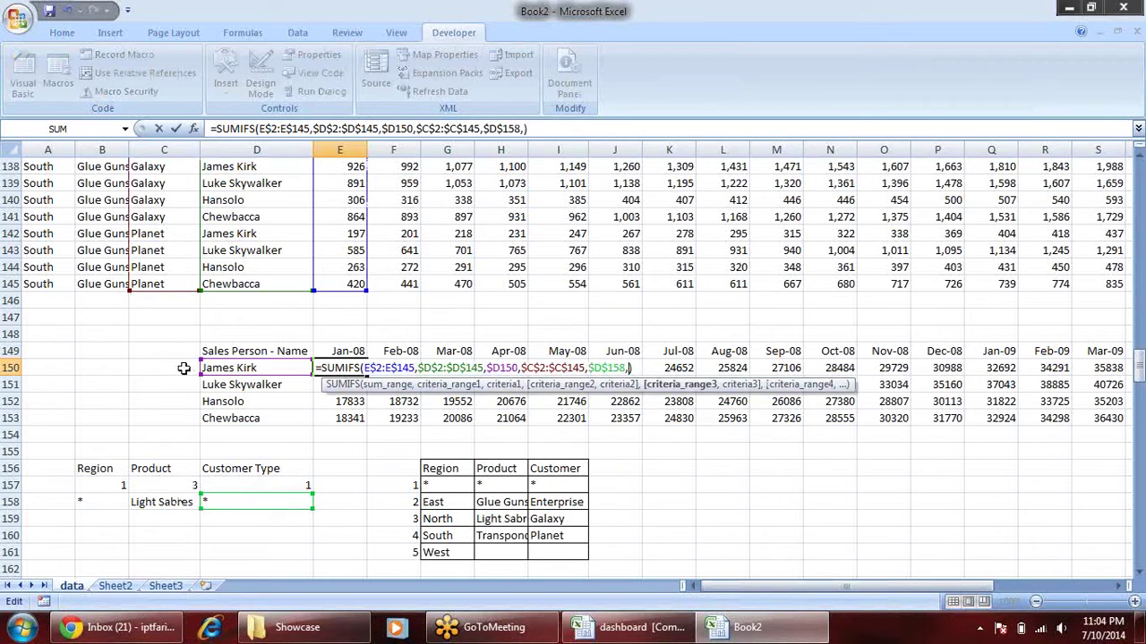
{"action": "left_click", "coordinate": [115, 284]}
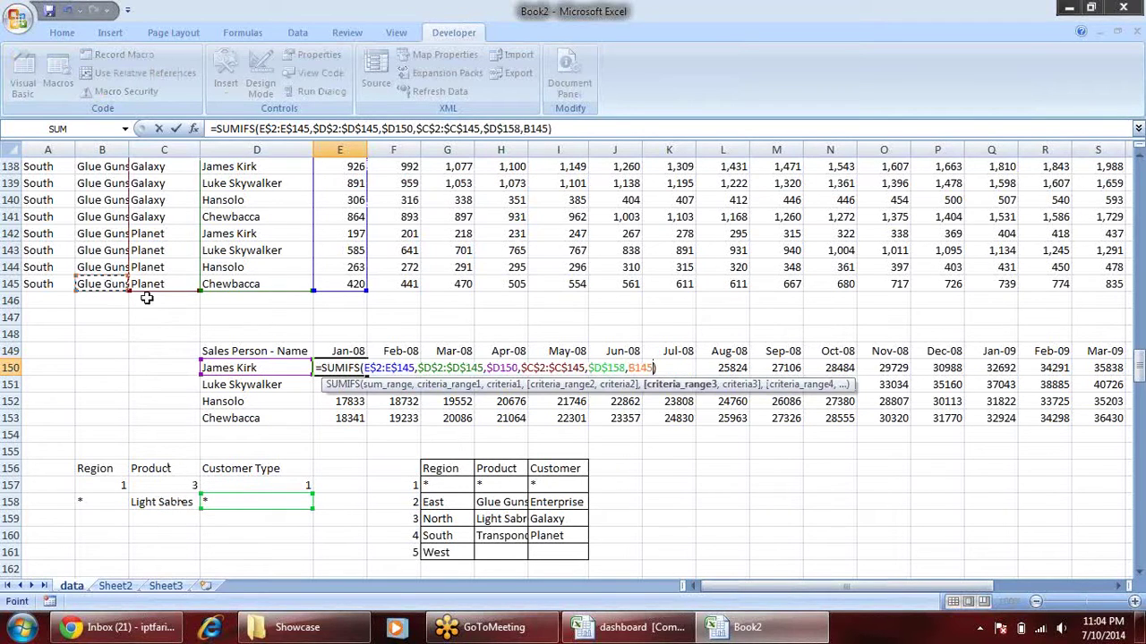
{"action": "key", "text": "ctrl+shift+Up"}
{"action": "key", "text": "shift+Down"}
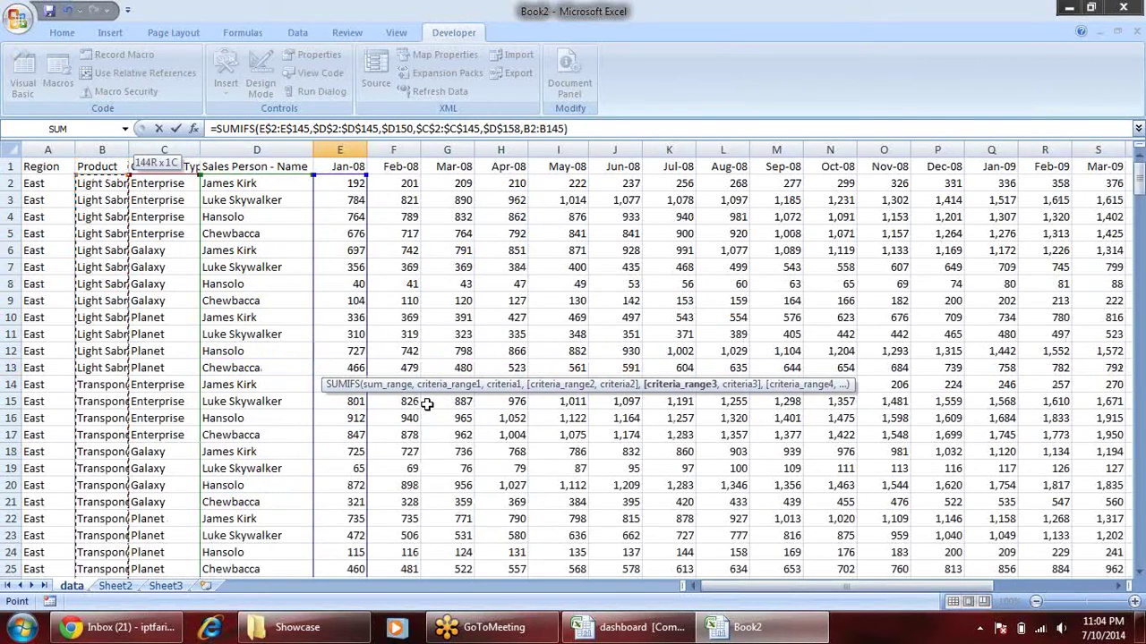
{"action": "key", "text": "F4"}
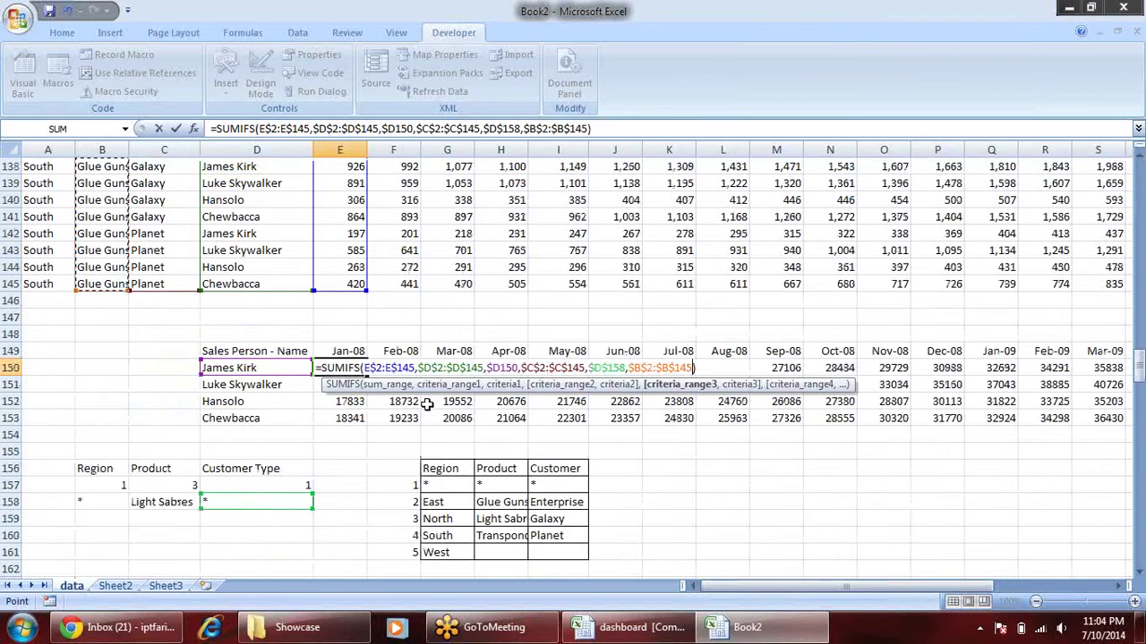
{"action": "type", "text": ","}
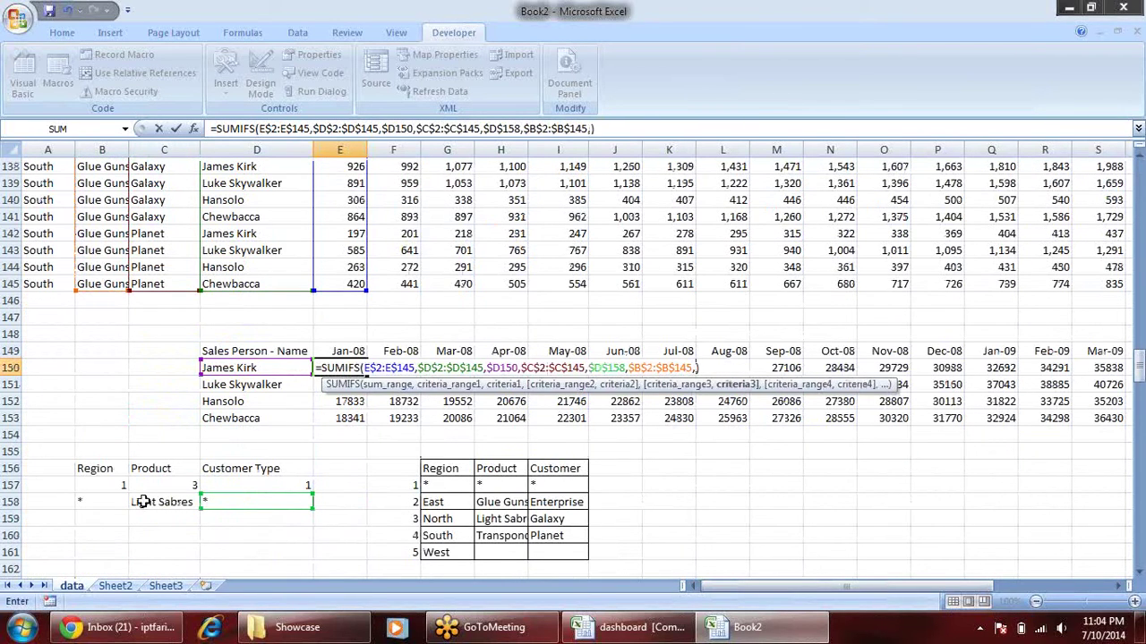
{"action": "left_click", "coordinate": [170, 502]}
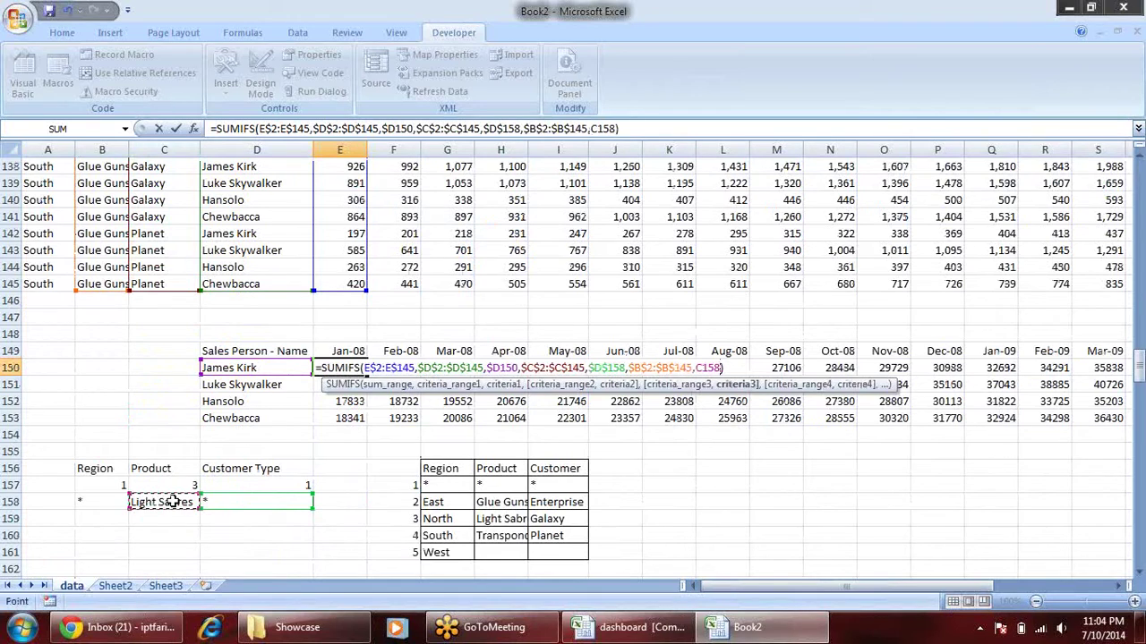
{"action": "key", "text": "F4"}
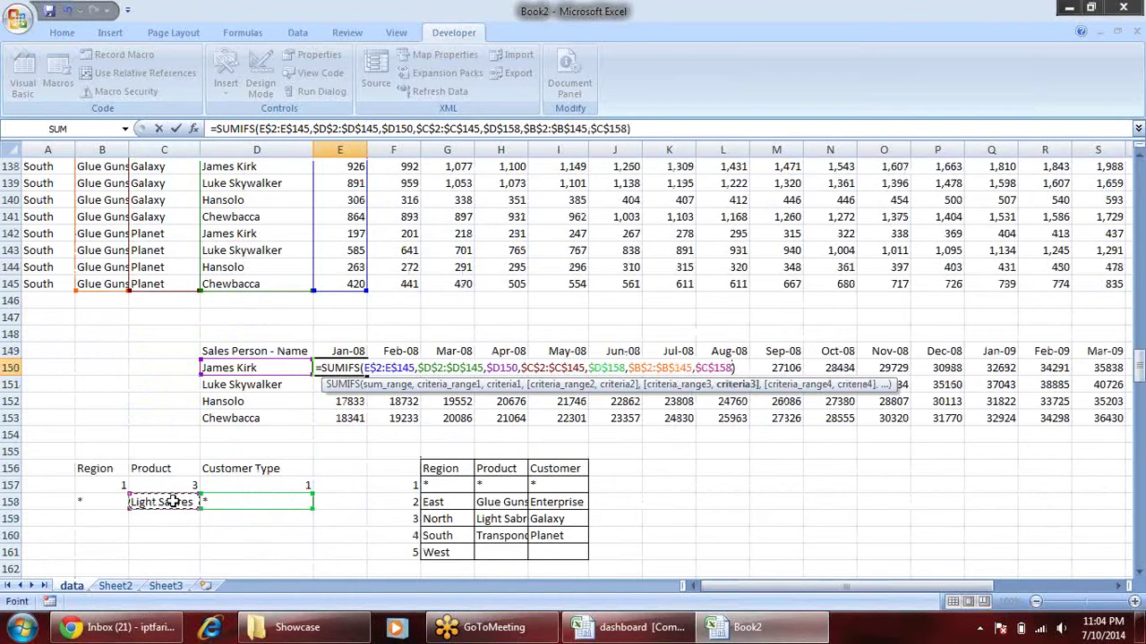
- Add the region criterion $A$2:$A$145 matching B158 and commit, giving 5959
{"action": "type", "text": ","}
{"action": "left_click", "coordinate": [56, 285]}
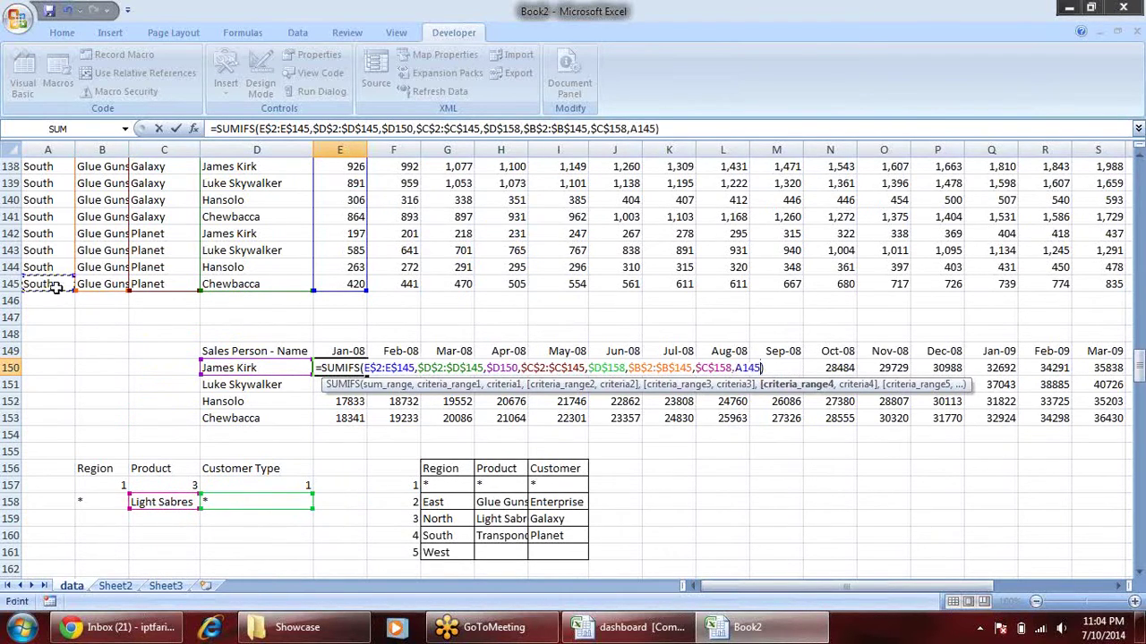
{"action": "key", "text": "ctrl+shift+Up"}
{"action": "key", "text": "shift+Down"}
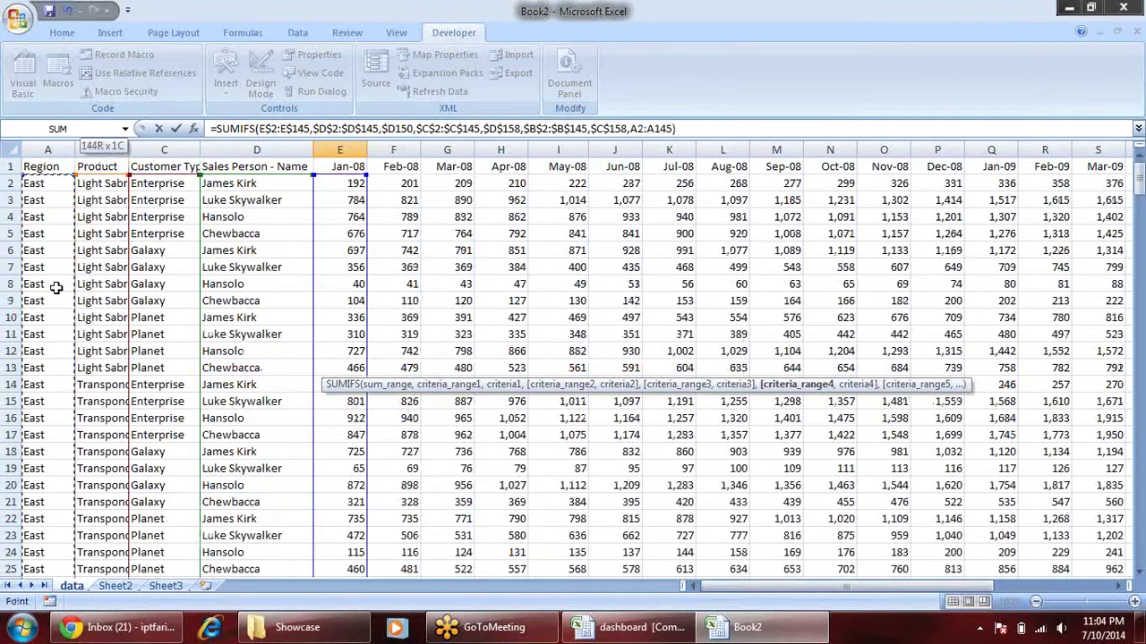
{"action": "key", "text": "F4"}
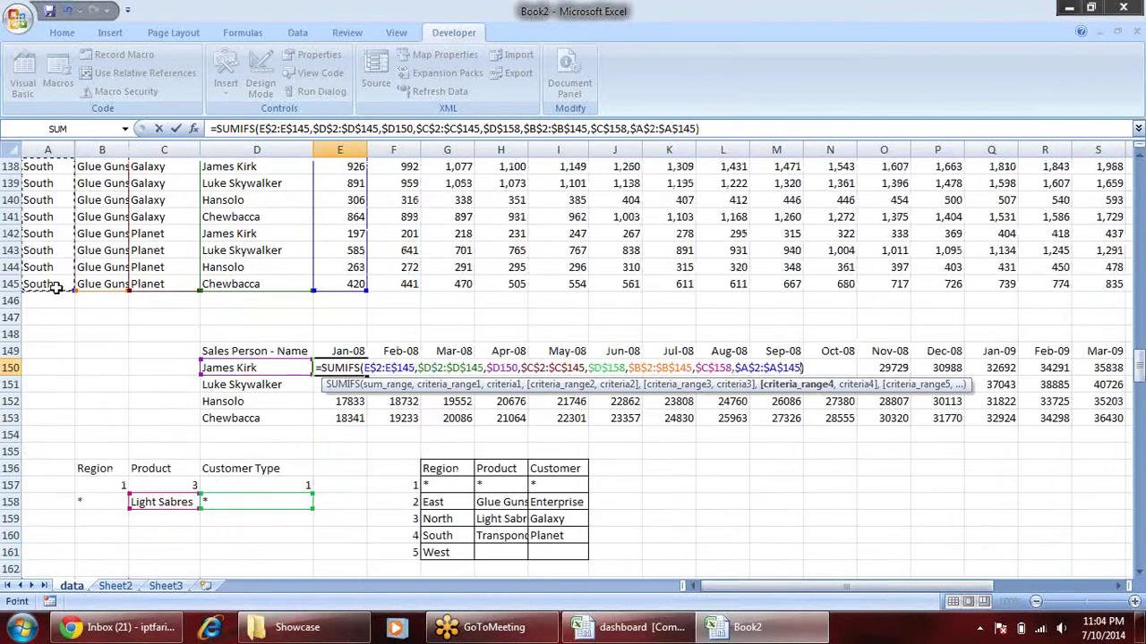
{"action": "type", "text": ","}
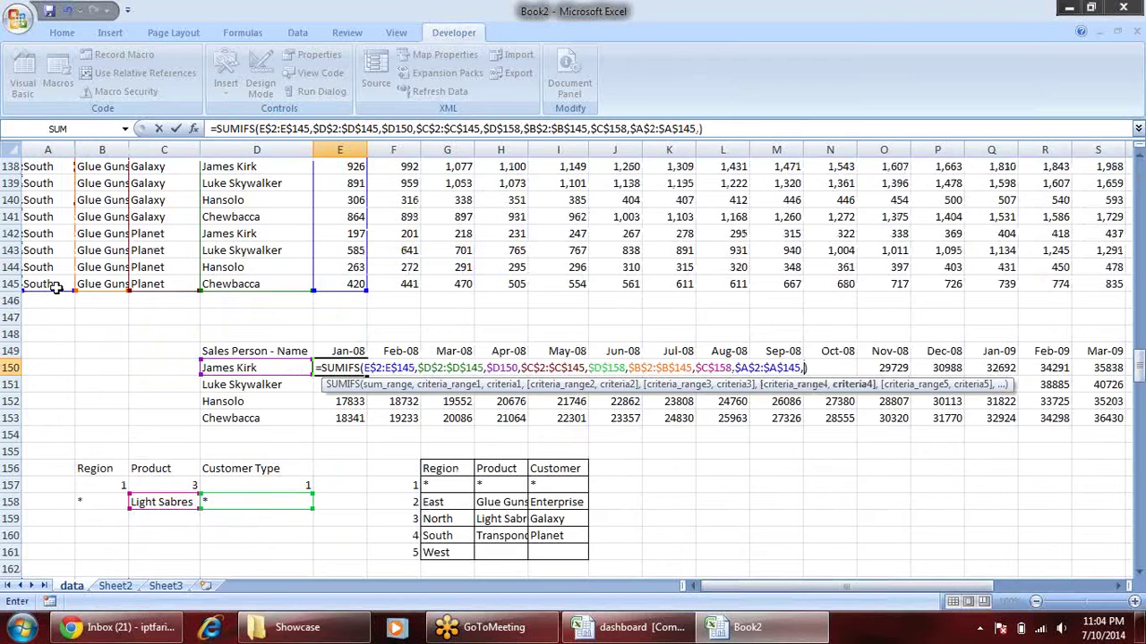
{"action": "left_click", "coordinate": [94, 505]}
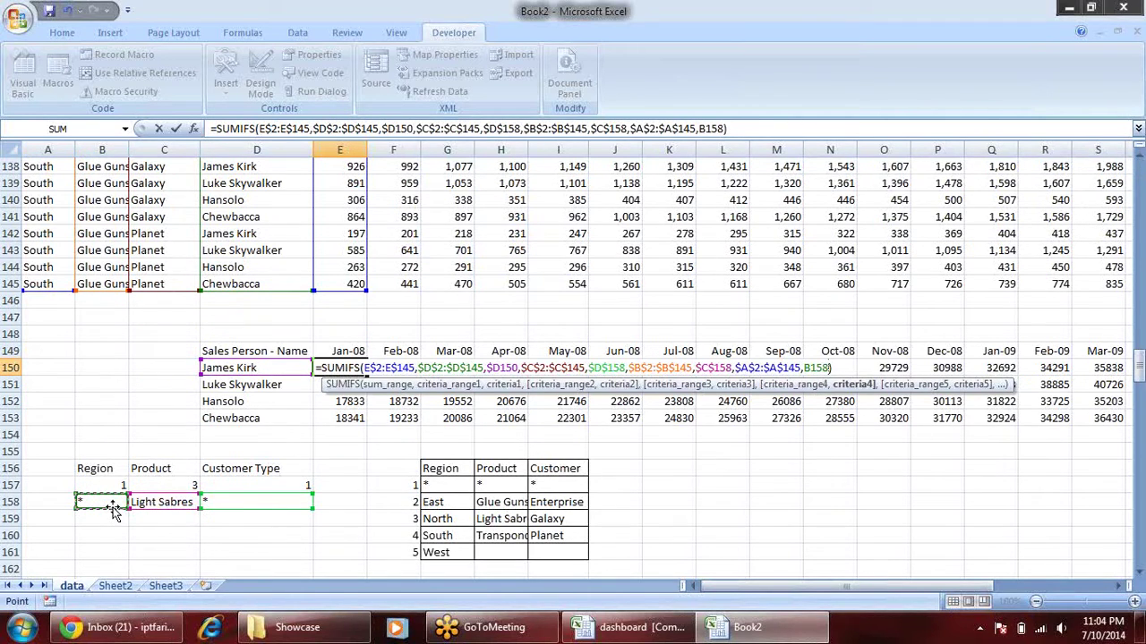
{"action": "key", "text": "Return"}
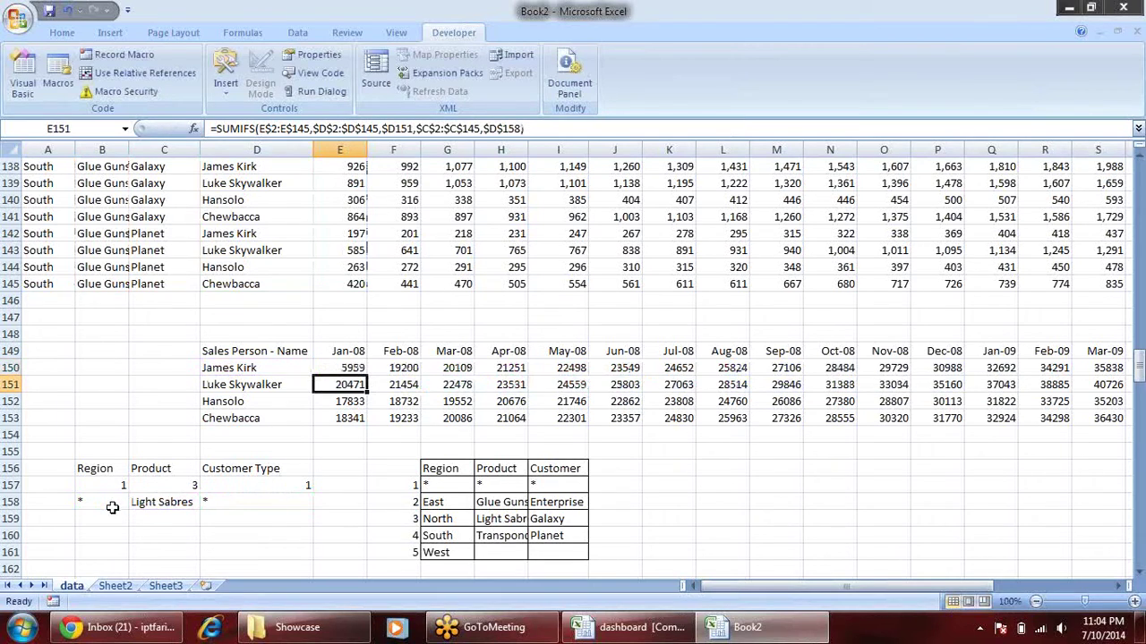
- Copy the four-criteria SUMIFS from E150 across to AB150 and down to row 153
{"action": "left_click", "coordinate": [351, 366]}
{"action": "left_click_drag", "start_coordinate": [367, 375], "coordinate": [1141, 374]}
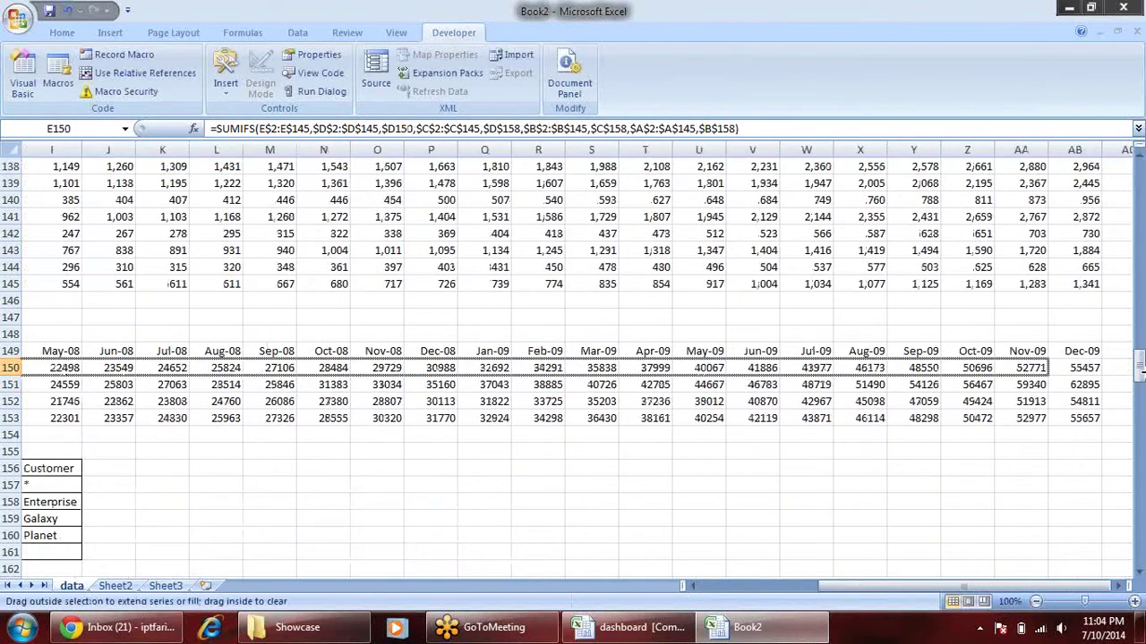
{"action": "left_click_drag", "start_coordinate": [1140, 374], "coordinate": [1043, 374]}
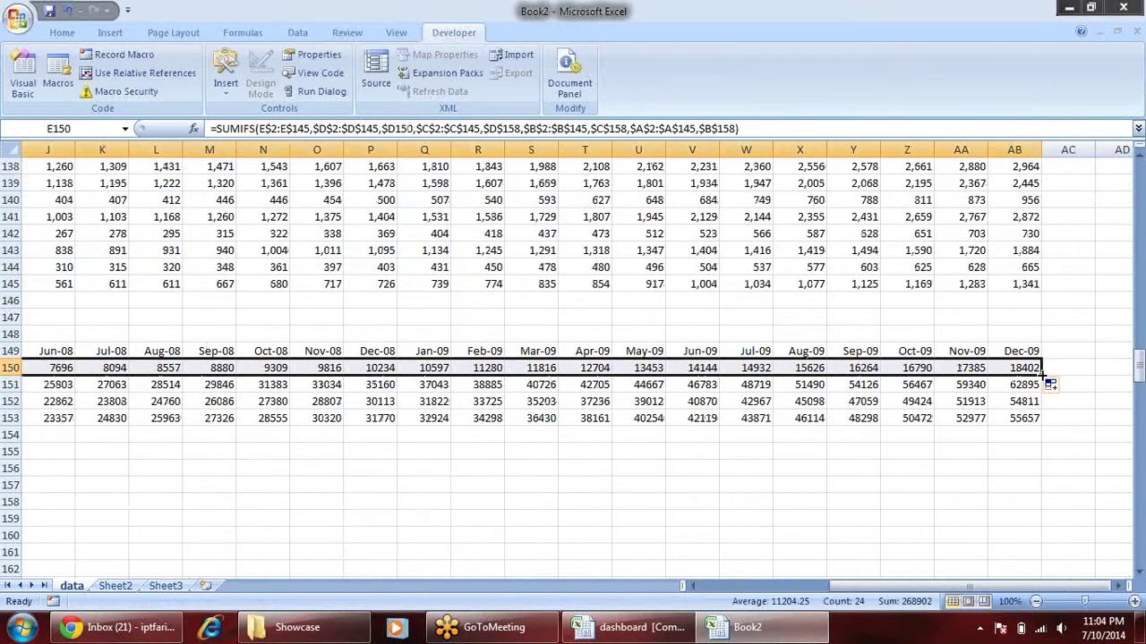
{"action": "double_click", "coordinate": [1043, 375]}
{"action": "left_click_drag", "start_coordinate": [917, 587], "coordinate": [716, 587]}
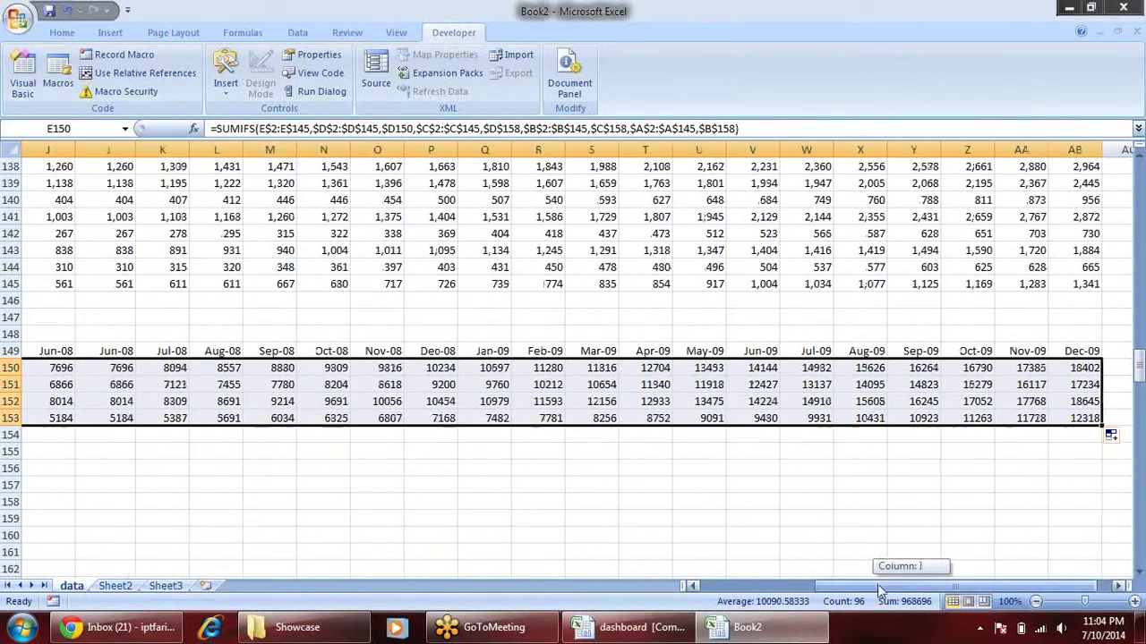
{"action": "left_click", "coordinate": [256, 510]}
{"action": "left_click", "coordinate": [259, 488]}
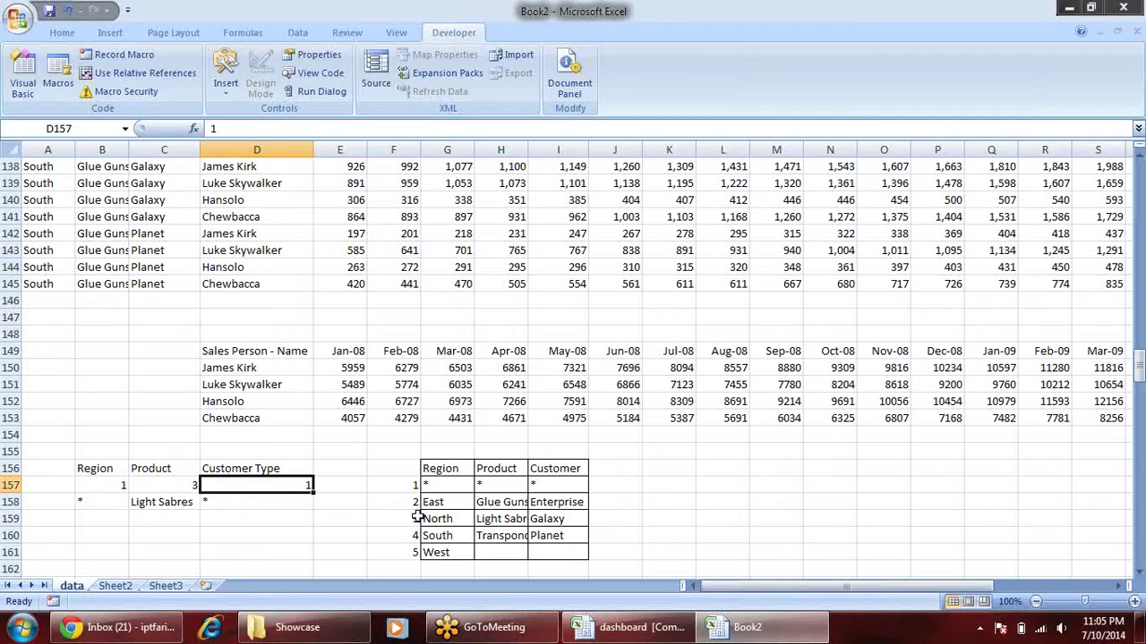
- Check the E151 SUMIFS and the sum of the Jan-08 totals
{"action": "left_click", "coordinate": [358, 387]}
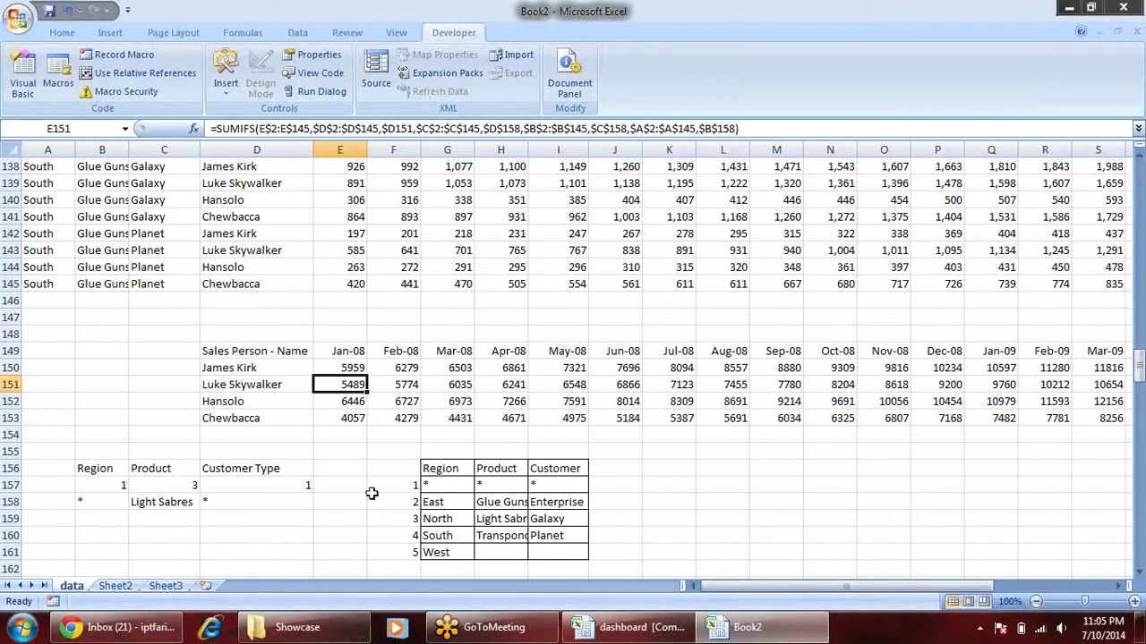
{"action": "left_click_drag", "start_coordinate": [351, 369], "coordinate": [367, 419]}
{"action": "left_click", "coordinate": [360, 480]}
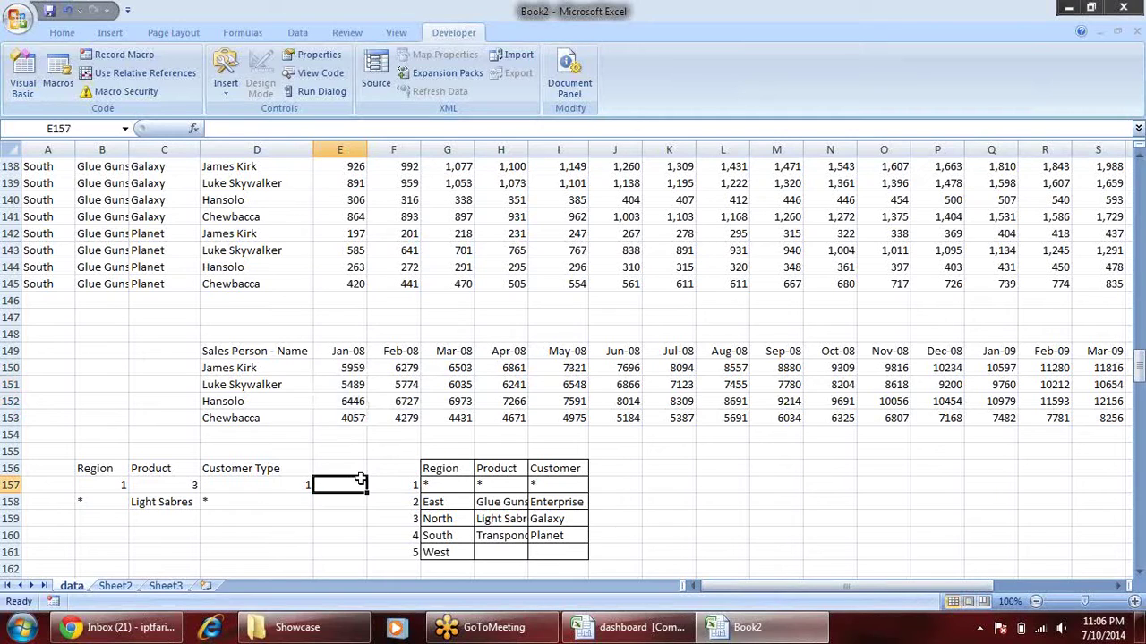
- Review the region list through West and the region INDEX formula in B158
{"action": "left_click_drag", "start_coordinate": [445, 489], "coordinate": [432, 553]}
{"action": "left_click", "coordinate": [432, 553]}
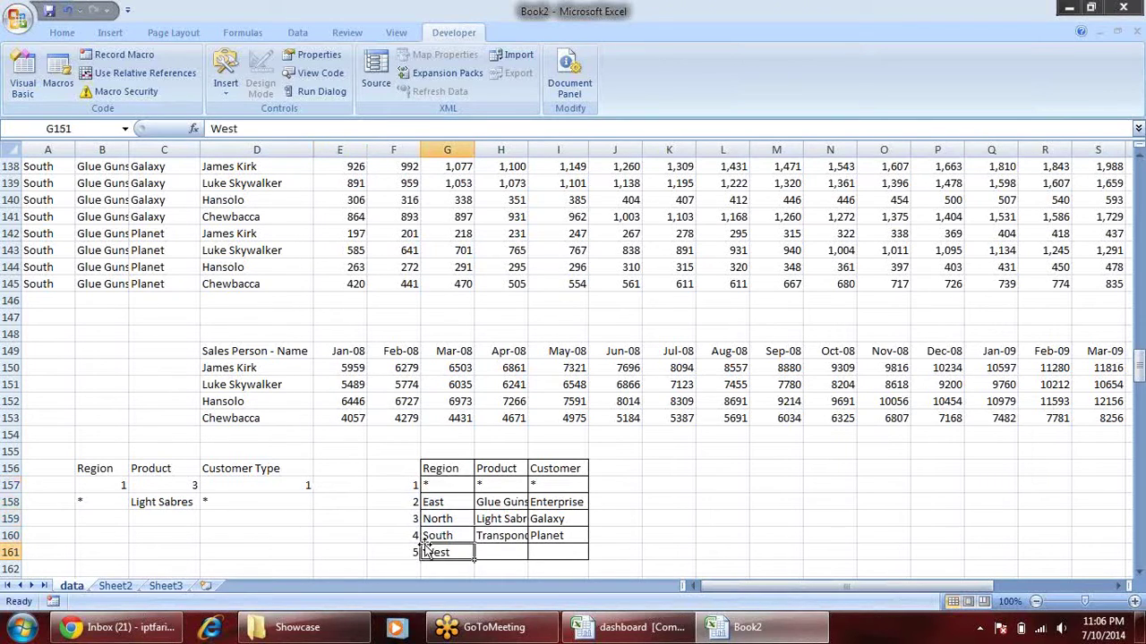
{"action": "left_click", "coordinate": [116, 502]}
{"action": "double_click", "coordinate": [116, 503]}
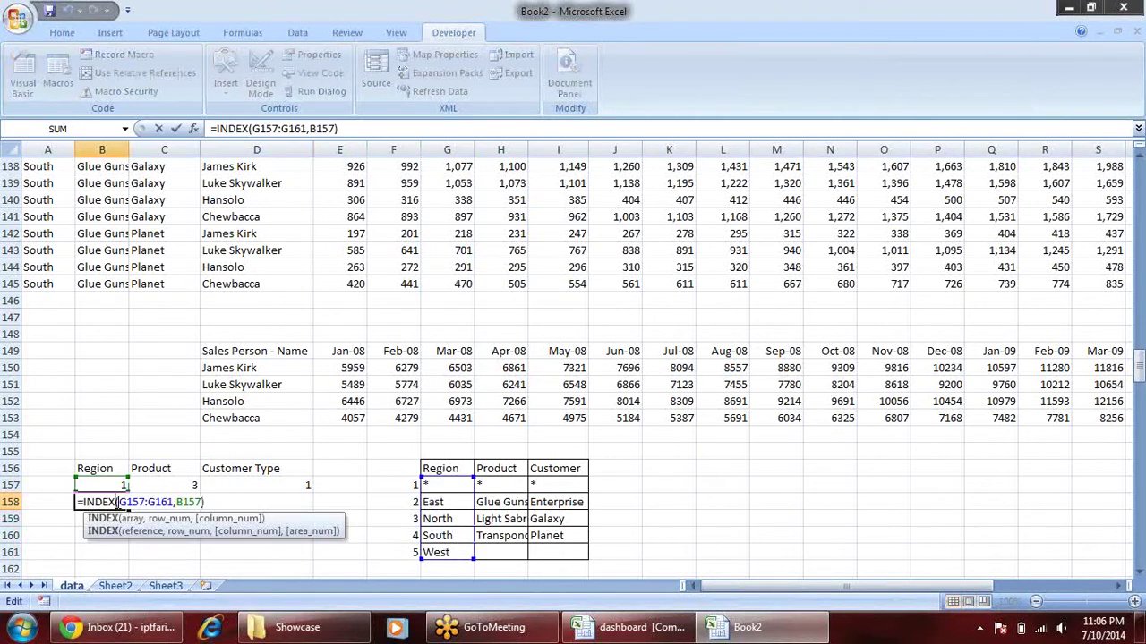
{"action": "key", "text": "Return"}
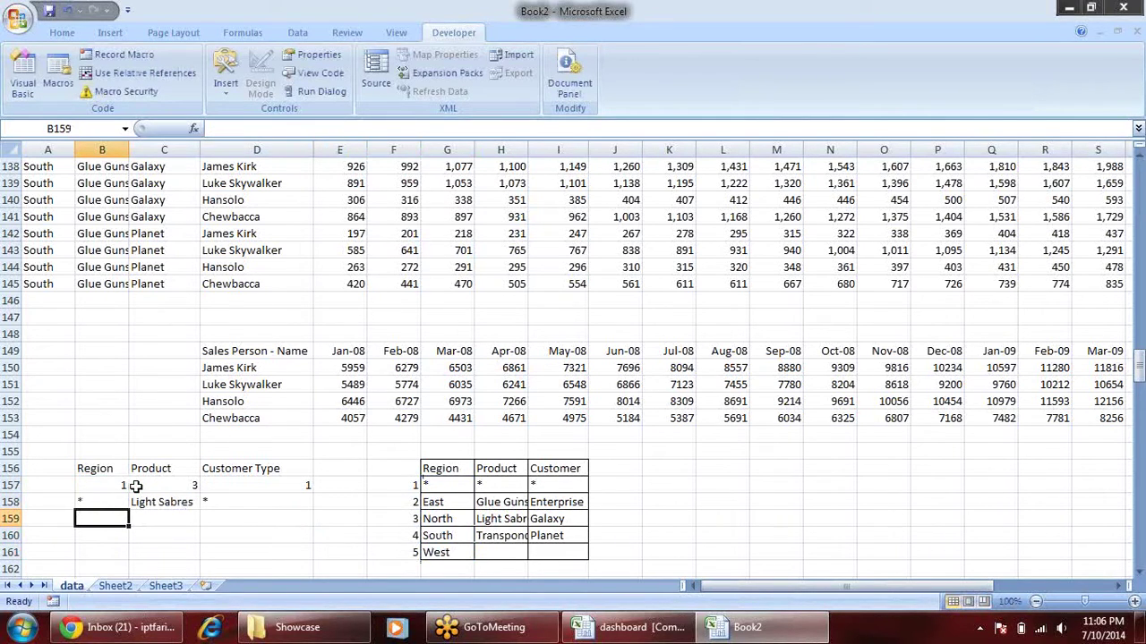
- Review the criteria indexes 1, 3, 1 in B157:D157, then return to the dashboard workbook
{"action": "left_click", "coordinate": [112, 485]}
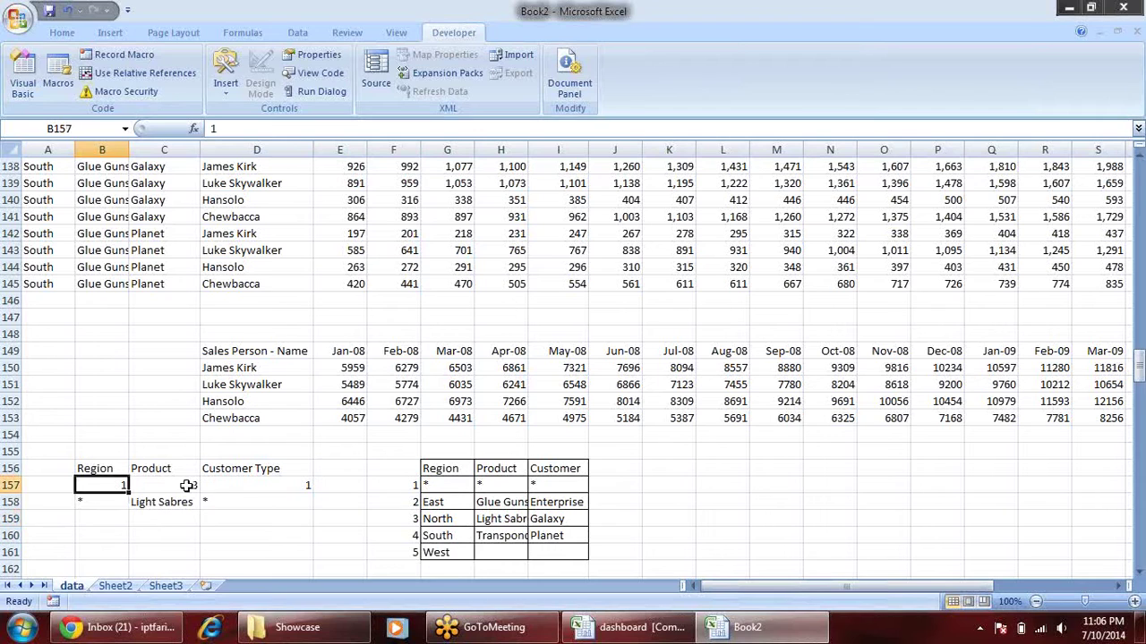
{"action": "left_click", "coordinate": [186, 484]}
{"action": "left_click", "coordinate": [250, 485]}
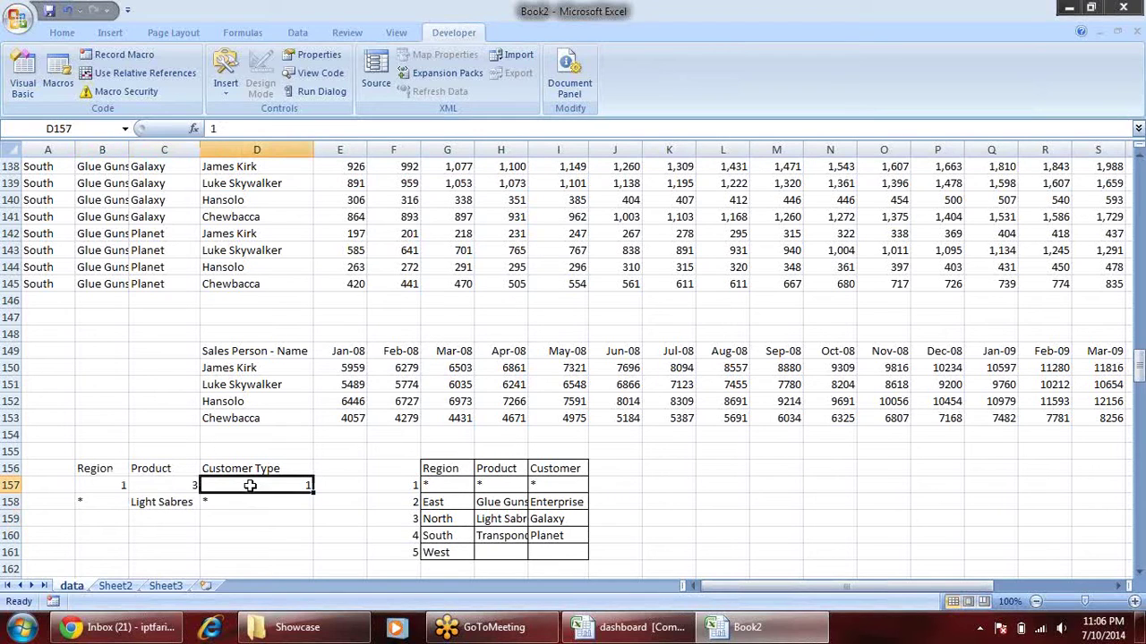
{"action": "right_click", "coordinate": [119, 486]}
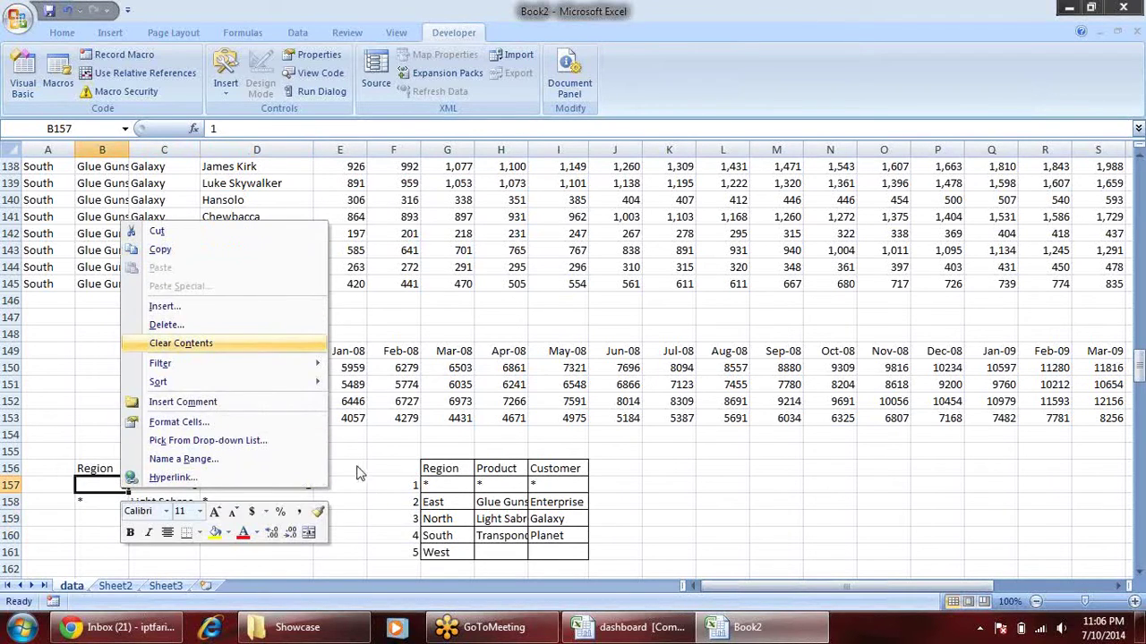
{"action": "key", "text": "Escape"}
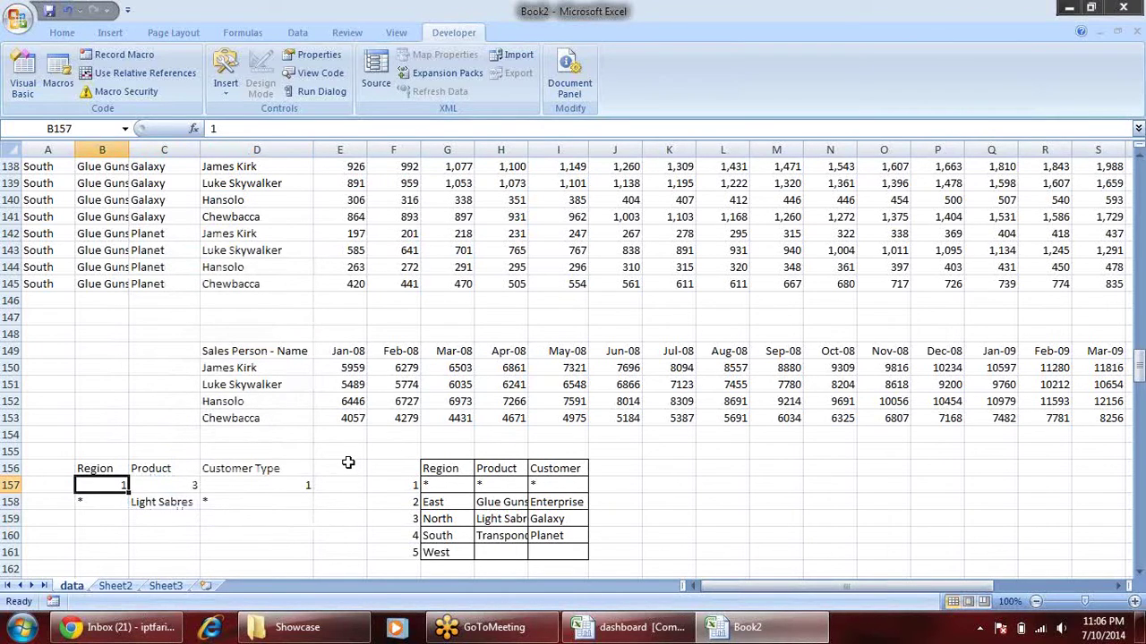
{"action": "scroll", "coordinate": [344, 463], "scroll_direction": "down", "scroll_amount": 1}
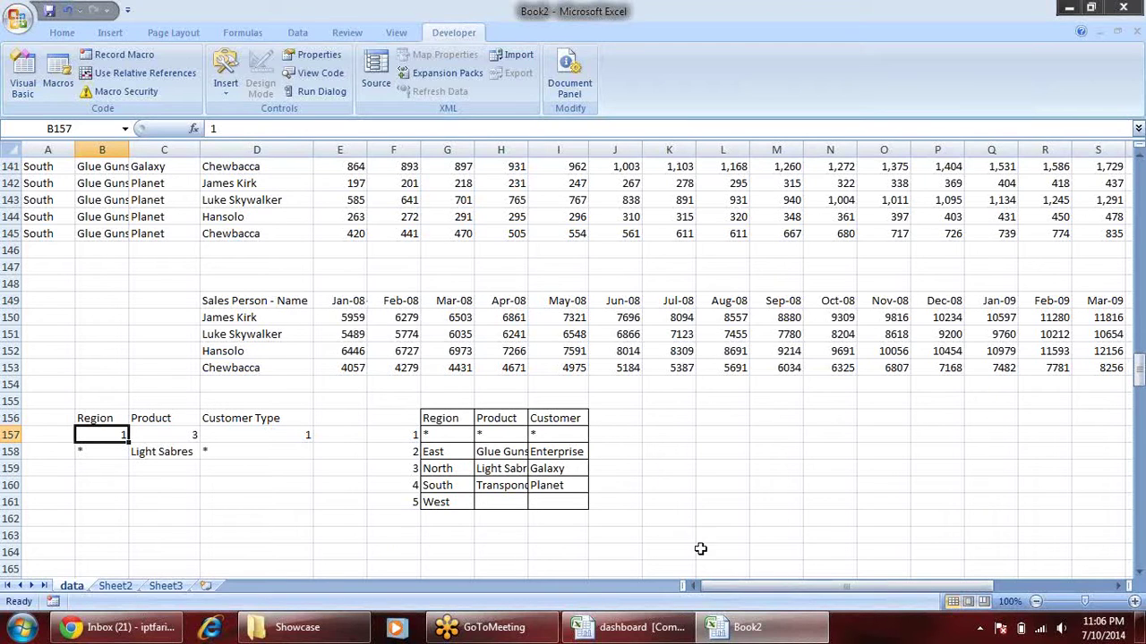
{"action": "left_click", "coordinate": [651, 631]}
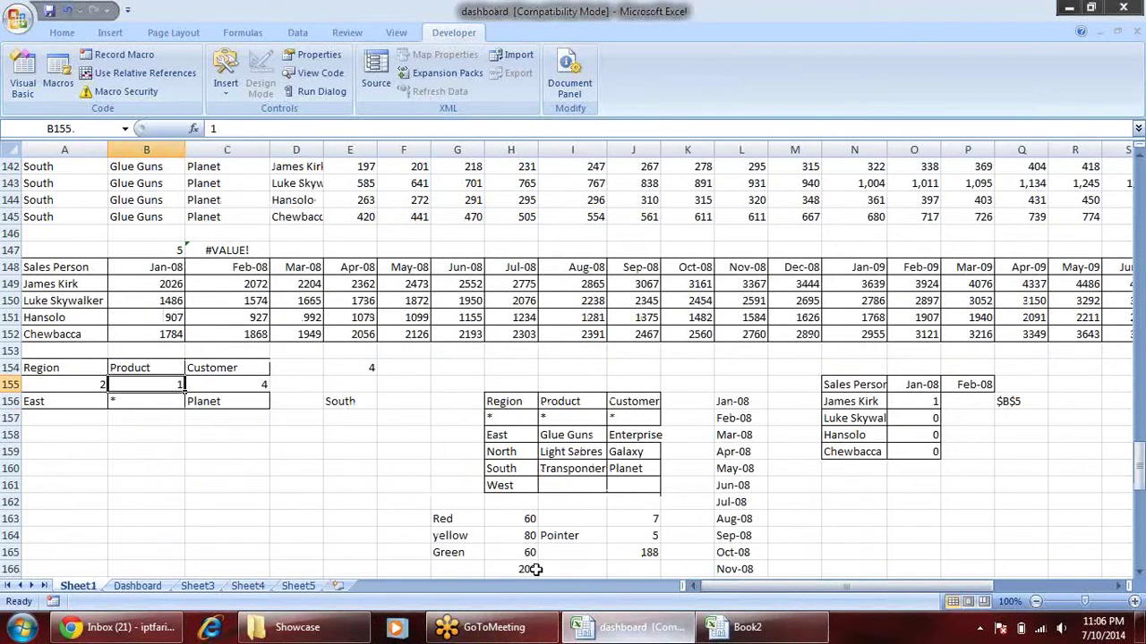
- On the Dashboard sheet, try two single-product filters, then reset Product to All
{"action": "left_click", "coordinate": [134, 586]}
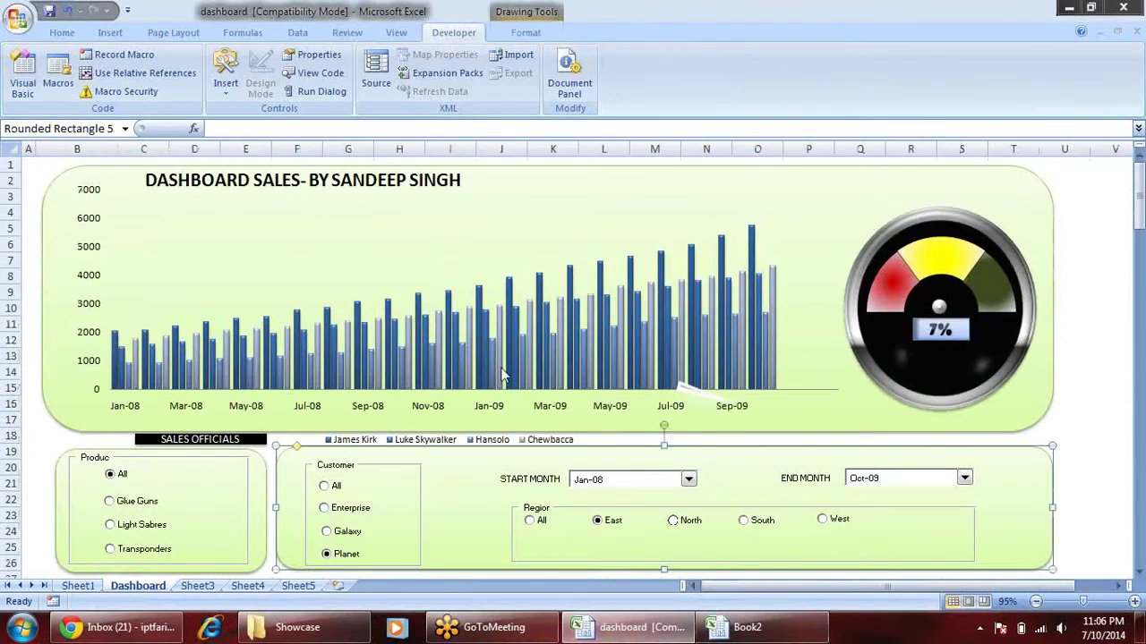
{"action": "left_click", "coordinate": [43, 436]}
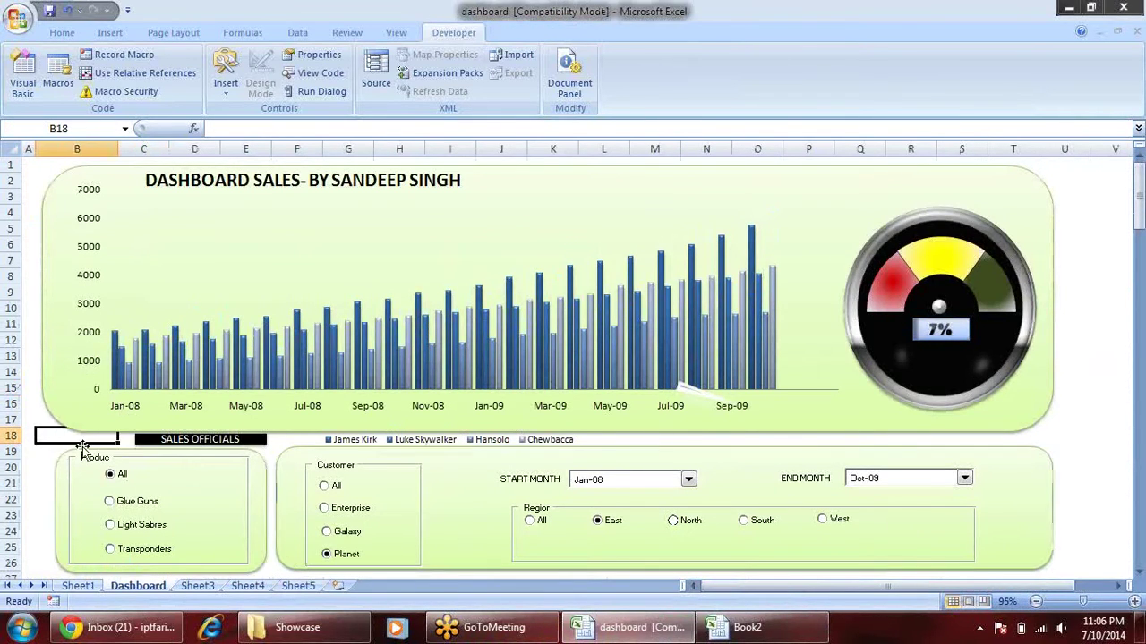
{"action": "left_click", "coordinate": [168, 460]}
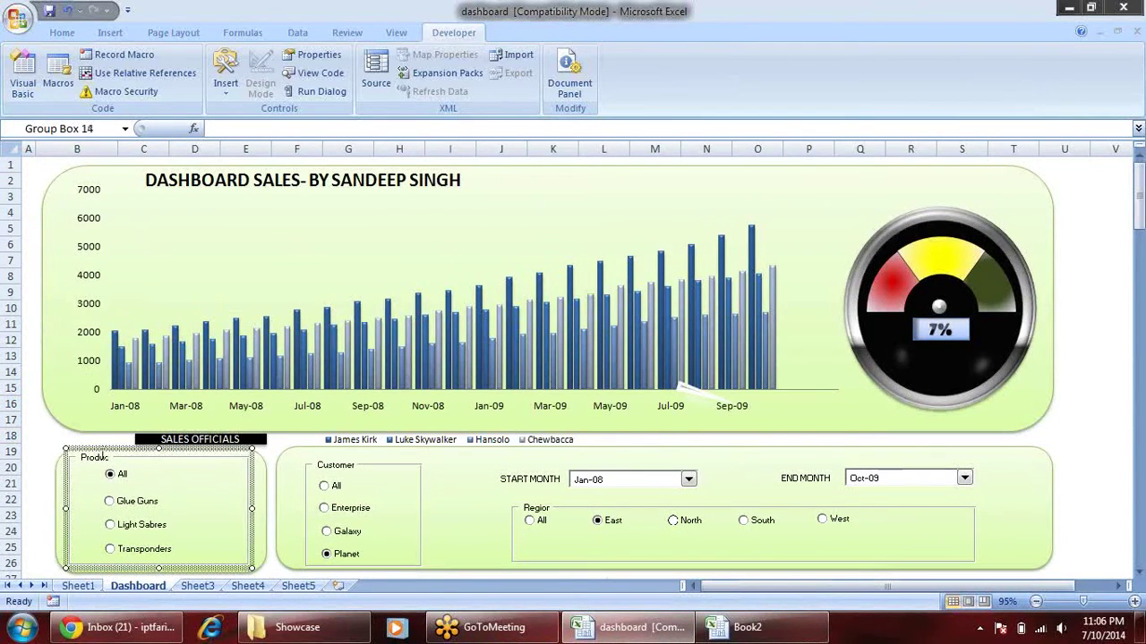
{"action": "left_click", "coordinate": [136, 526]}
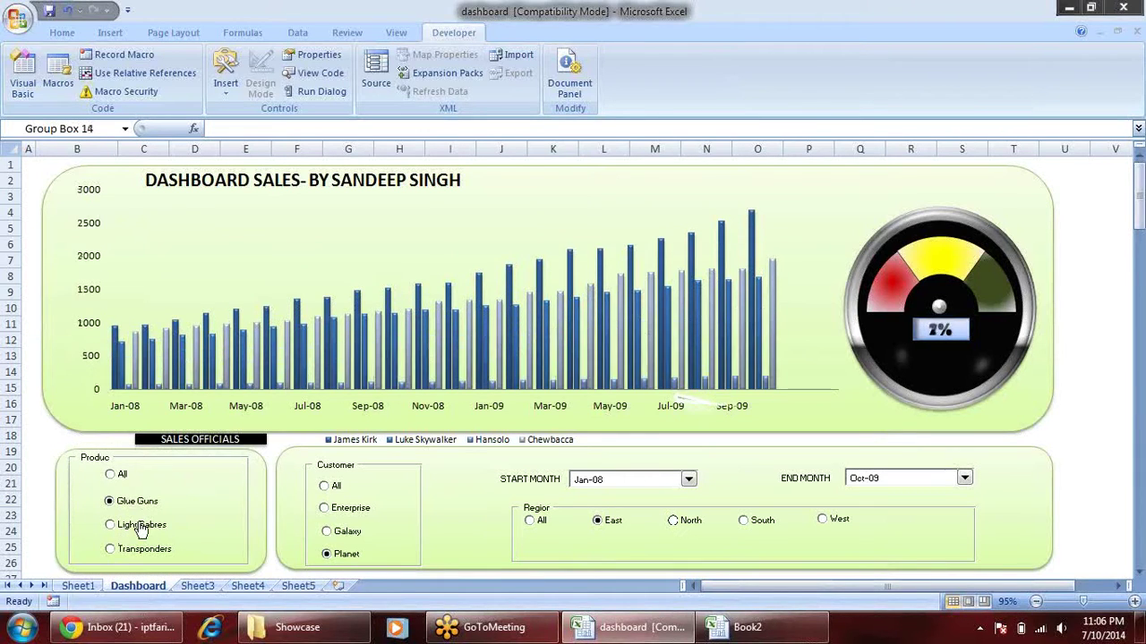
{"action": "left_click", "coordinate": [134, 553]}
{"action": "left_click", "coordinate": [115, 477]}
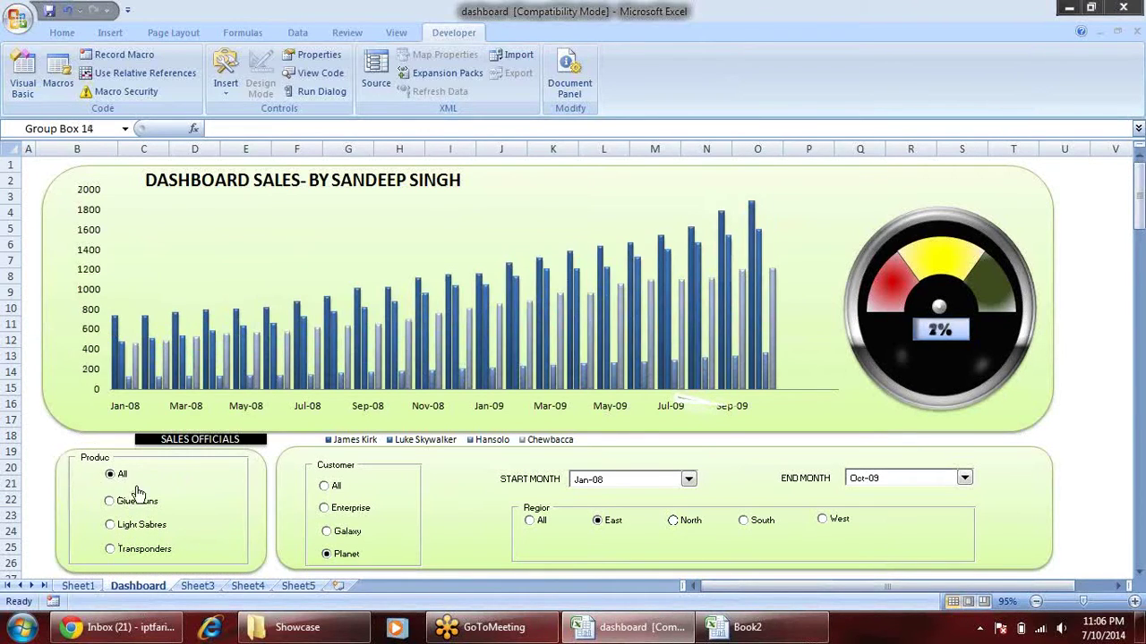
- Test the Customer filter with All, Enterprise, Galaxy, then Planet
{"action": "left_click", "coordinate": [324, 486]}
{"action": "left_click", "coordinate": [324, 507]}
{"action": "left_click", "coordinate": [327, 531]}
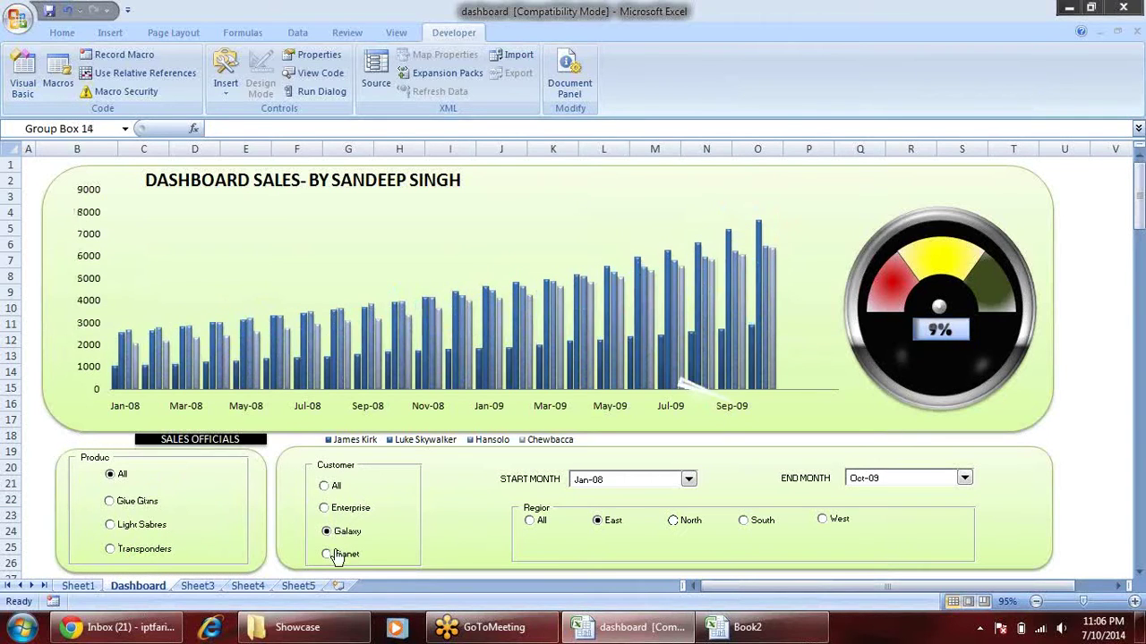
{"action": "left_click", "coordinate": [326, 554]}
- Cycle the Region filter through All, East, North, South and West, ending on All
{"action": "left_click", "coordinate": [530, 521]}
{"action": "left_click", "coordinate": [597, 521]}
{"action": "left_click", "coordinate": [688, 524]}
{"action": "left_click", "coordinate": [744, 521]}
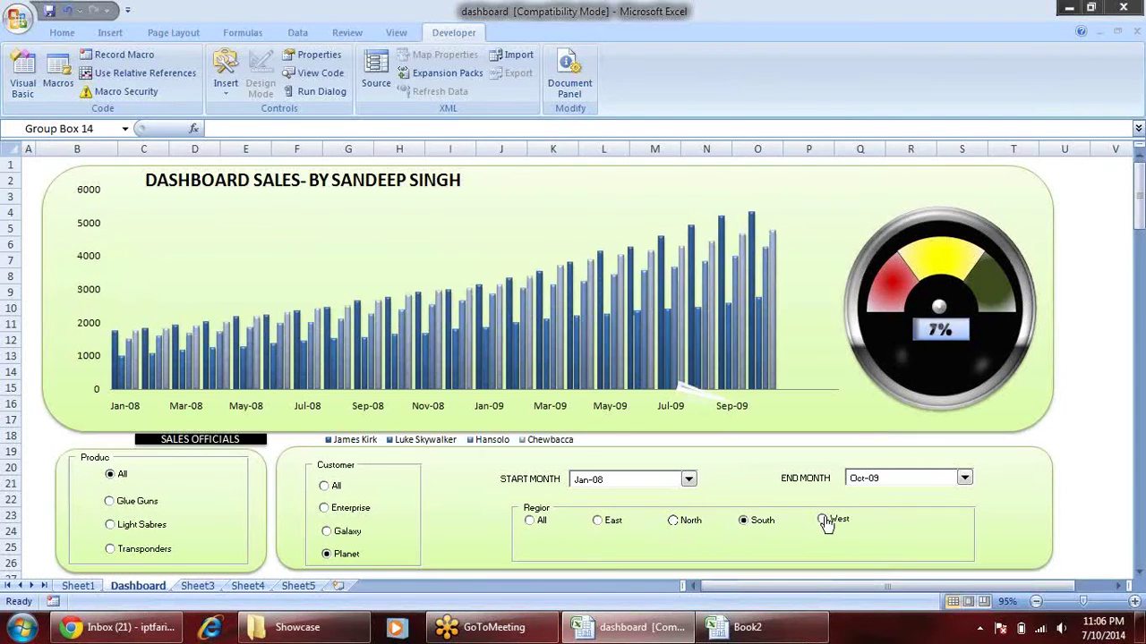
{"action": "left_click", "coordinate": [822, 520]}
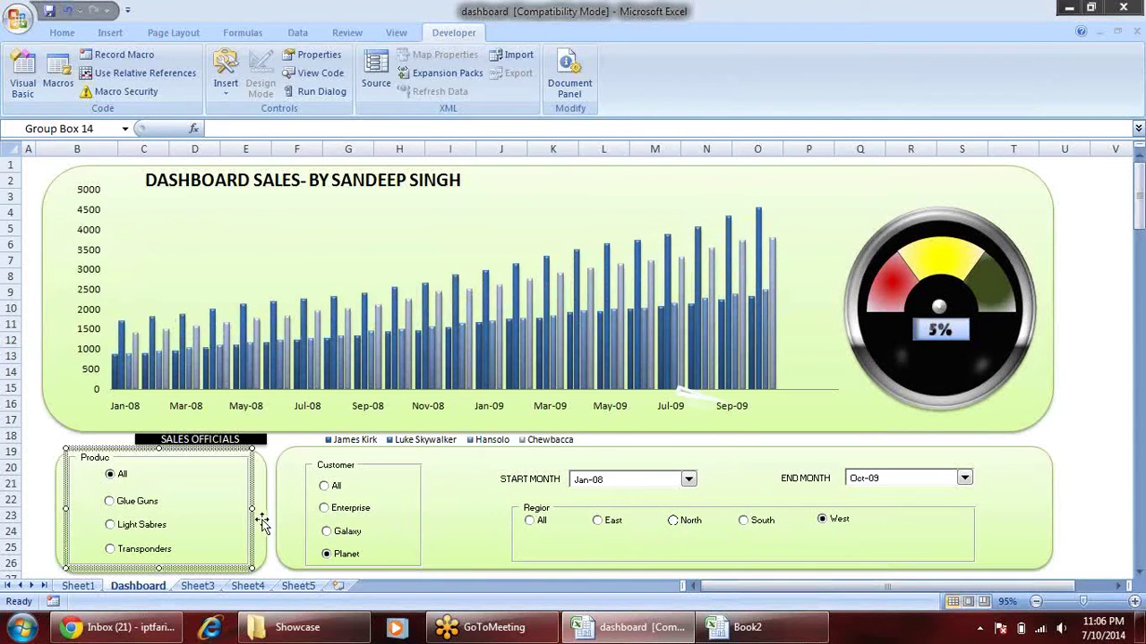
{"action": "left_click", "coordinate": [529, 521]}
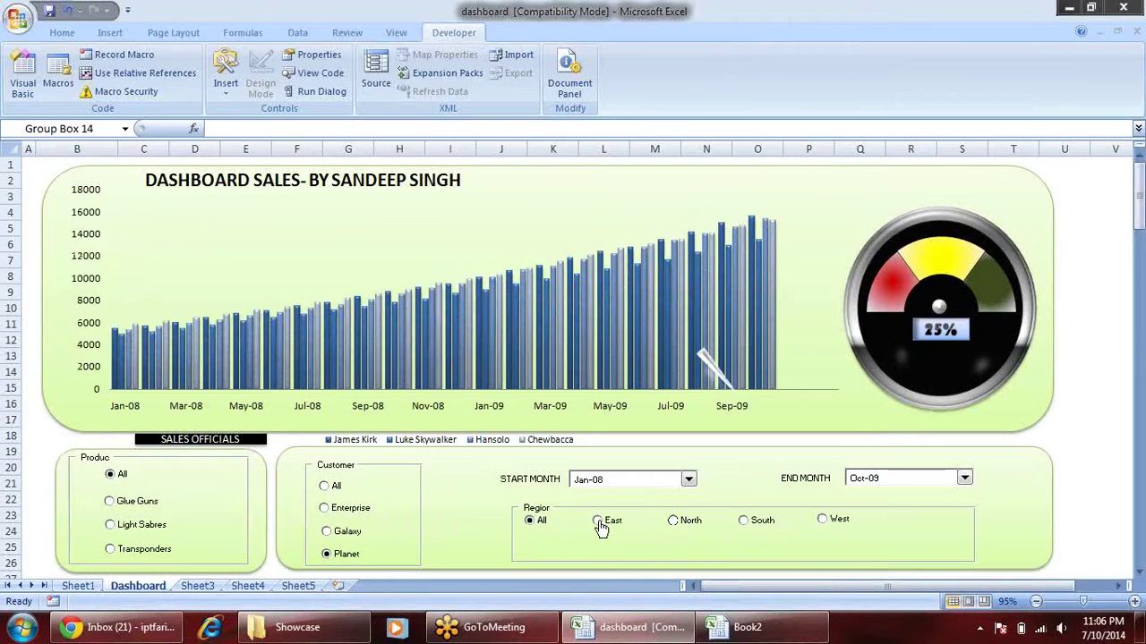
{"action": "left_click", "coordinate": [599, 523]}
{"action": "left_click", "coordinate": [528, 525]}
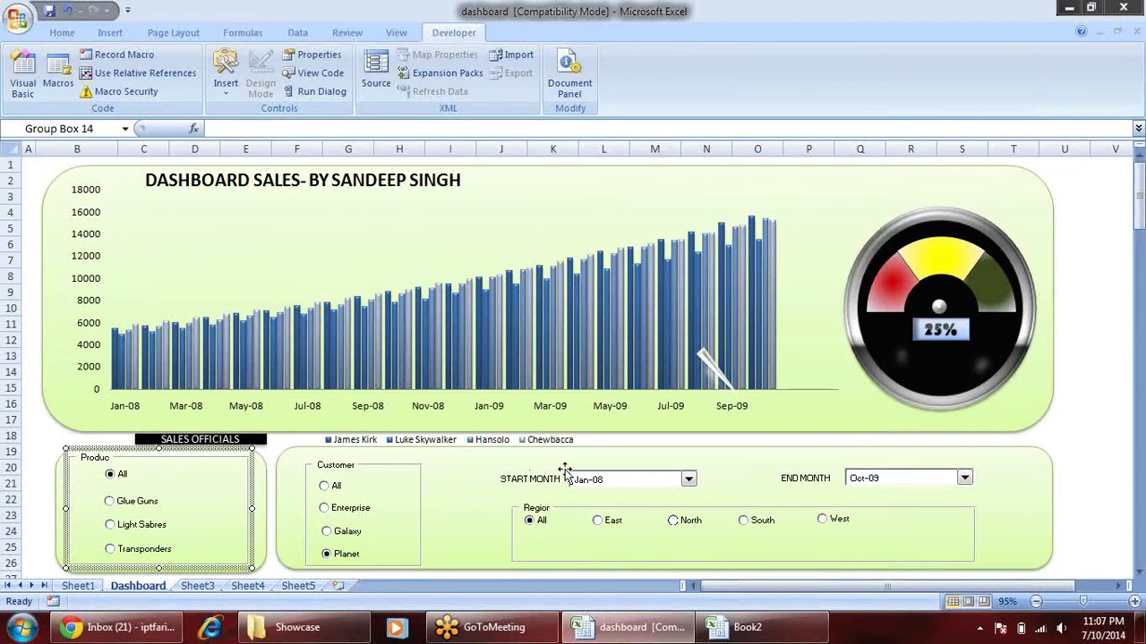
- Open the START MONTH list, close it unchanged, and select the gauge and needle group
{"action": "left_click", "coordinate": [548, 480]}
{"action": "left_click", "coordinate": [813, 481]}
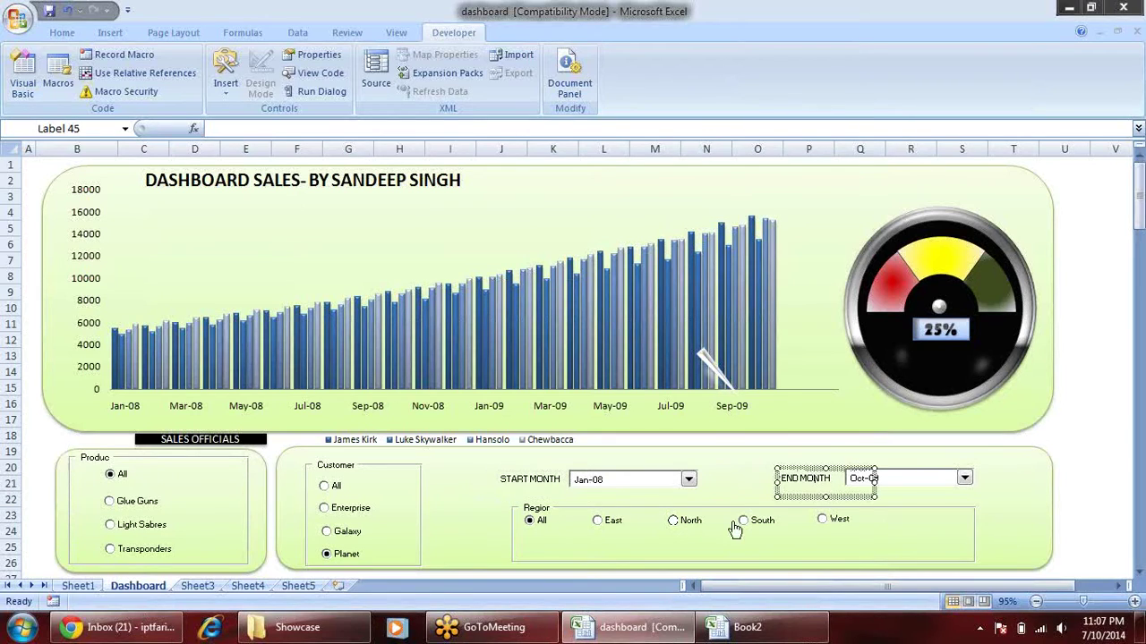
{"action": "left_click", "coordinate": [689, 480]}
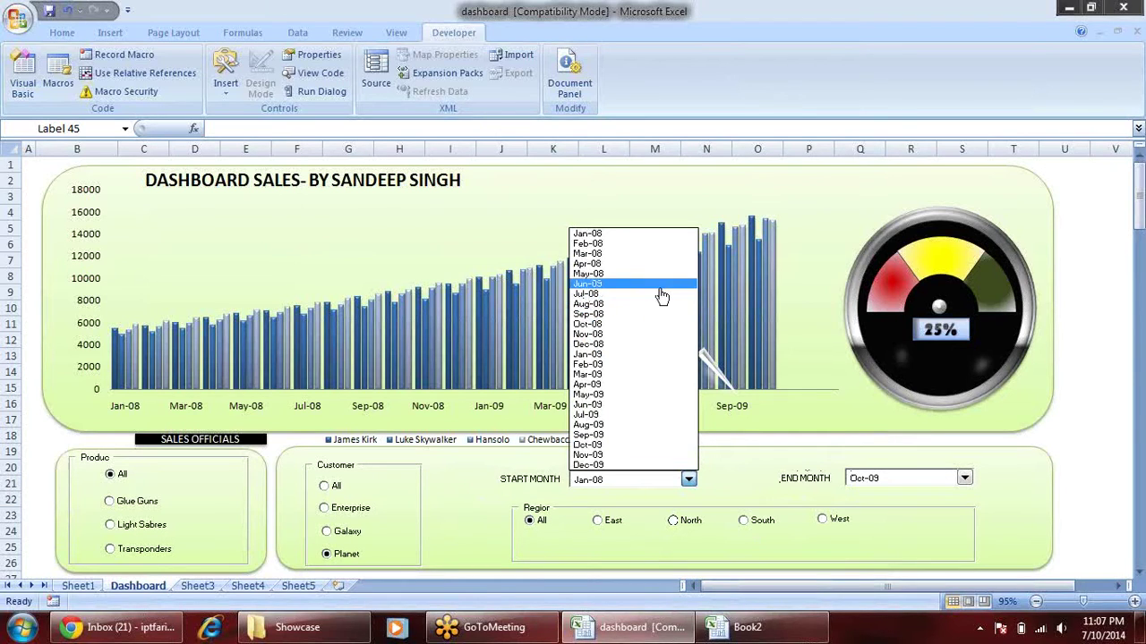
{"action": "left_click", "coordinate": [1097, 432]}
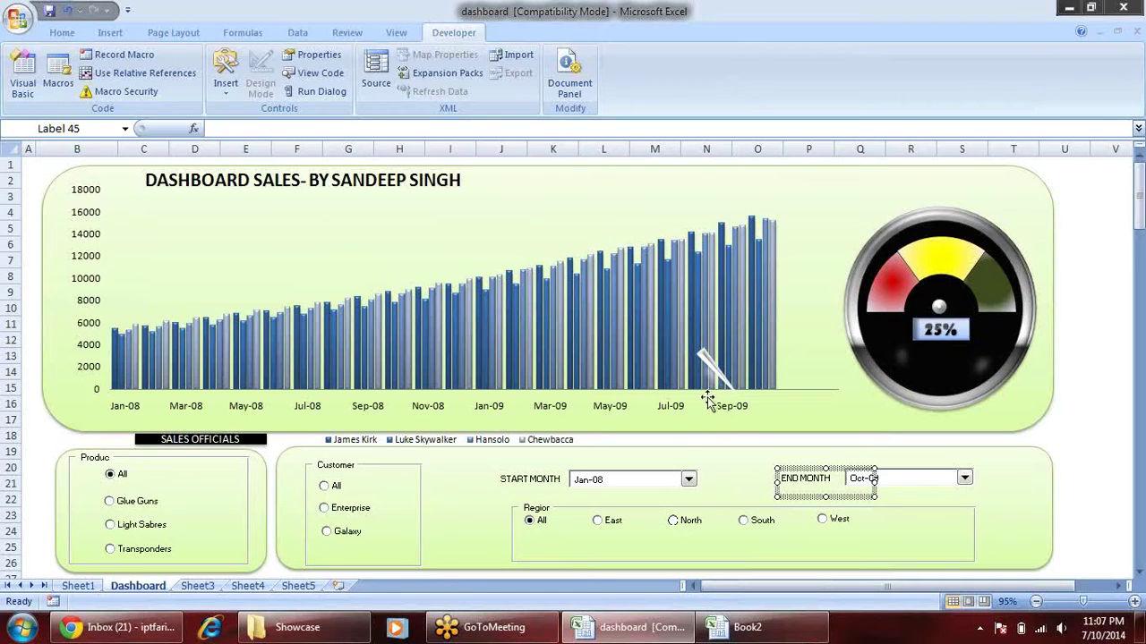
{"action": "left_click", "coordinate": [709, 373]}
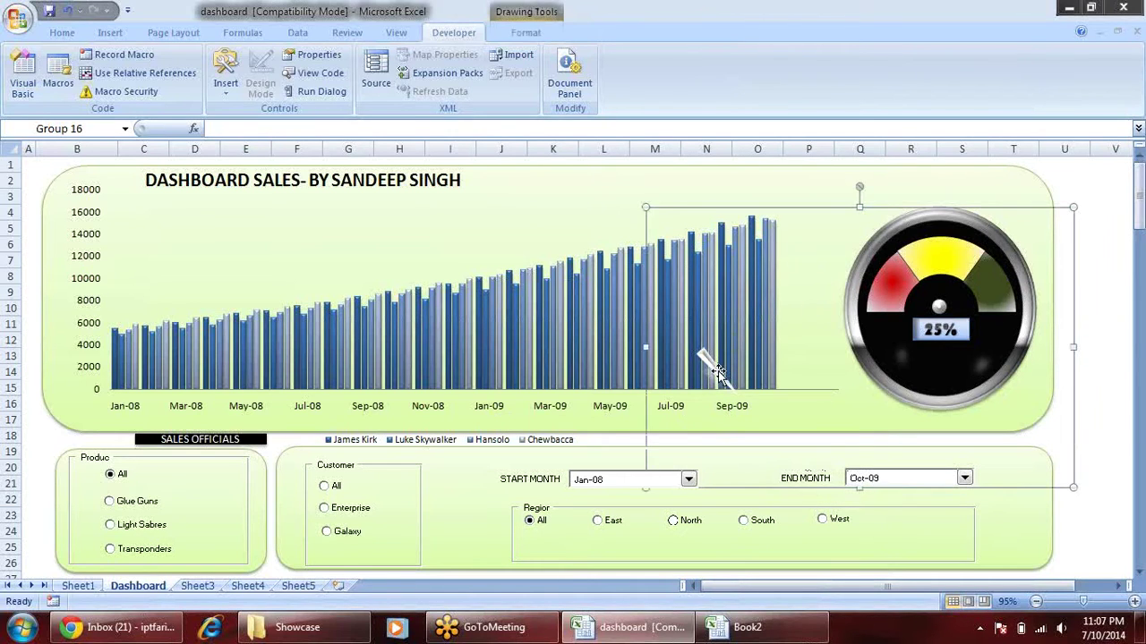
- Move the needle chart back onto the gauge
{"action": "left_click", "coordinate": [716, 371]}
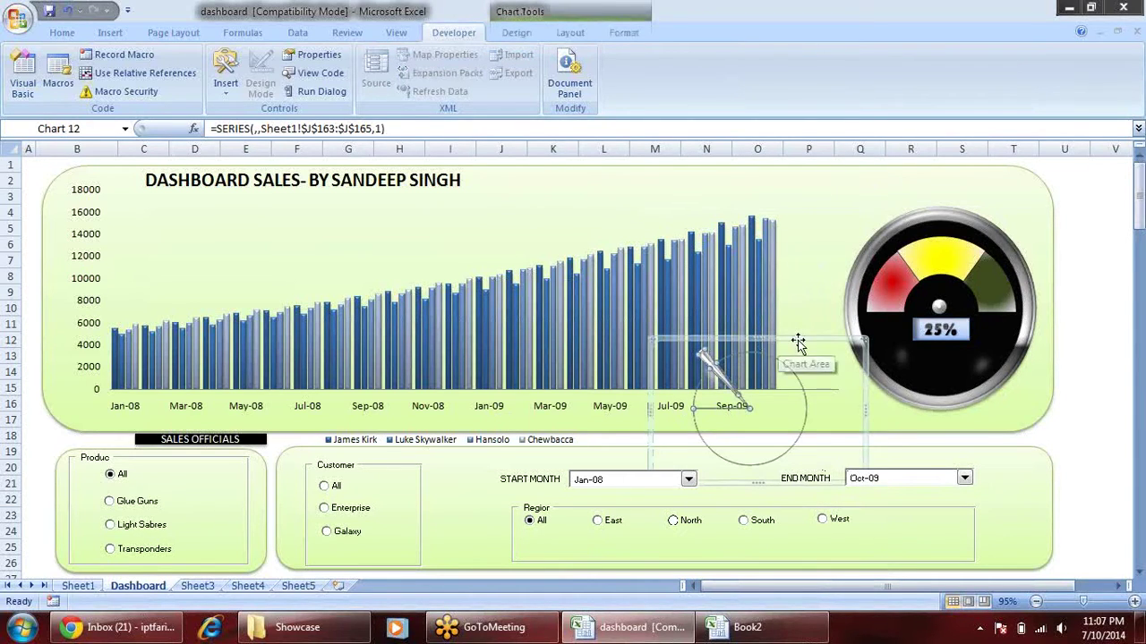
{"action": "left_click_drag", "start_coordinate": [759, 342], "coordinate": [974, 222]}
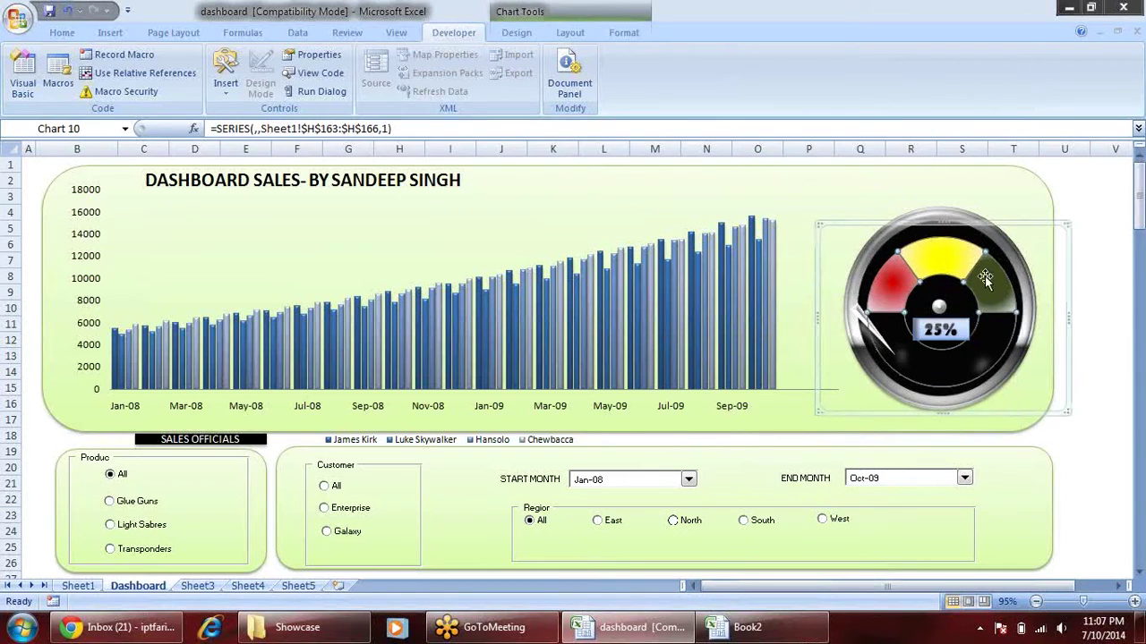
{"action": "left_click", "coordinate": [973, 222]}
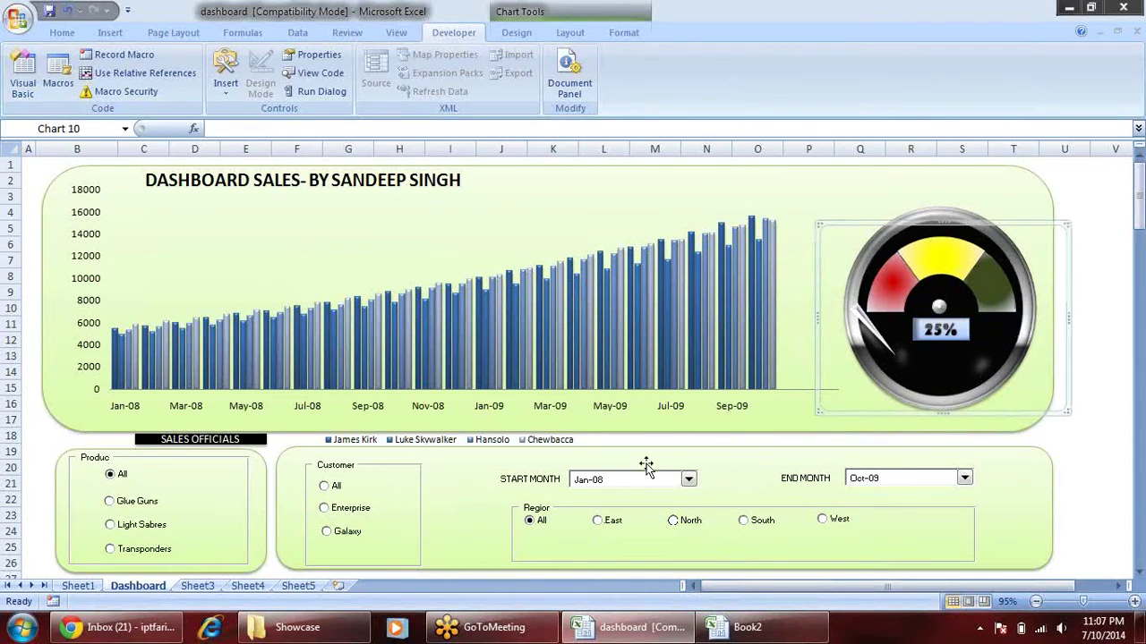
- Test START MONTH at May-09, then set it back to Jan-08
{"action": "left_click", "coordinate": [688, 480]}
{"action": "left_click", "coordinate": [680, 402]}
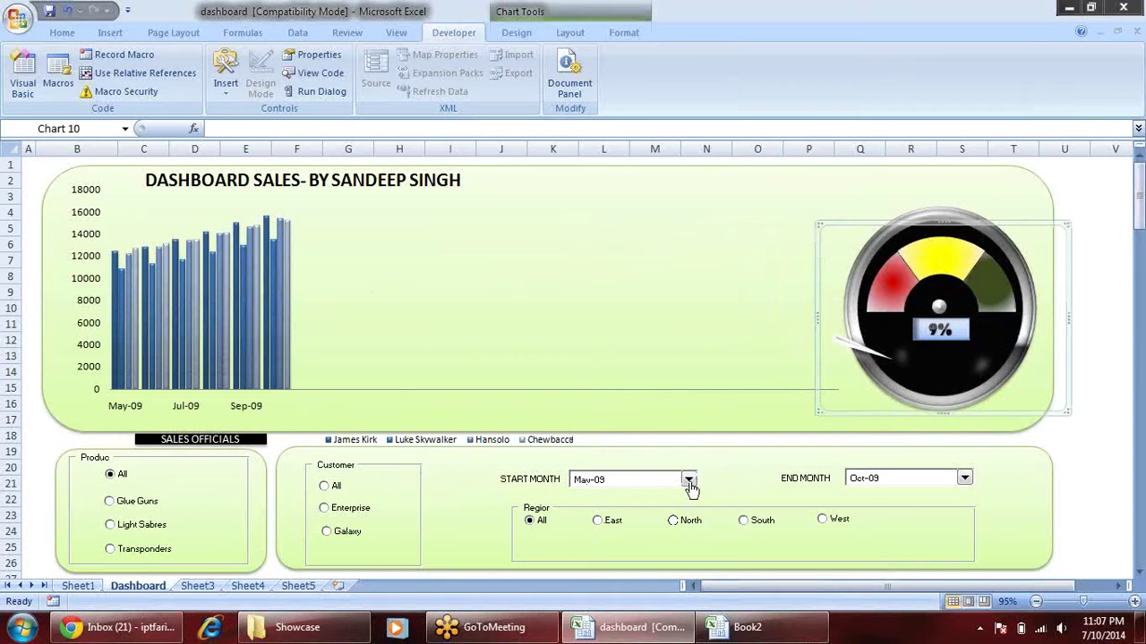
{"action": "left_click", "coordinate": [688, 480]}
{"action": "left_click", "coordinate": [667, 232]}
- On Sheet1, inspect the SUMIFS formula in helper-table cell G151
{"action": "left_click", "coordinate": [77, 586]}
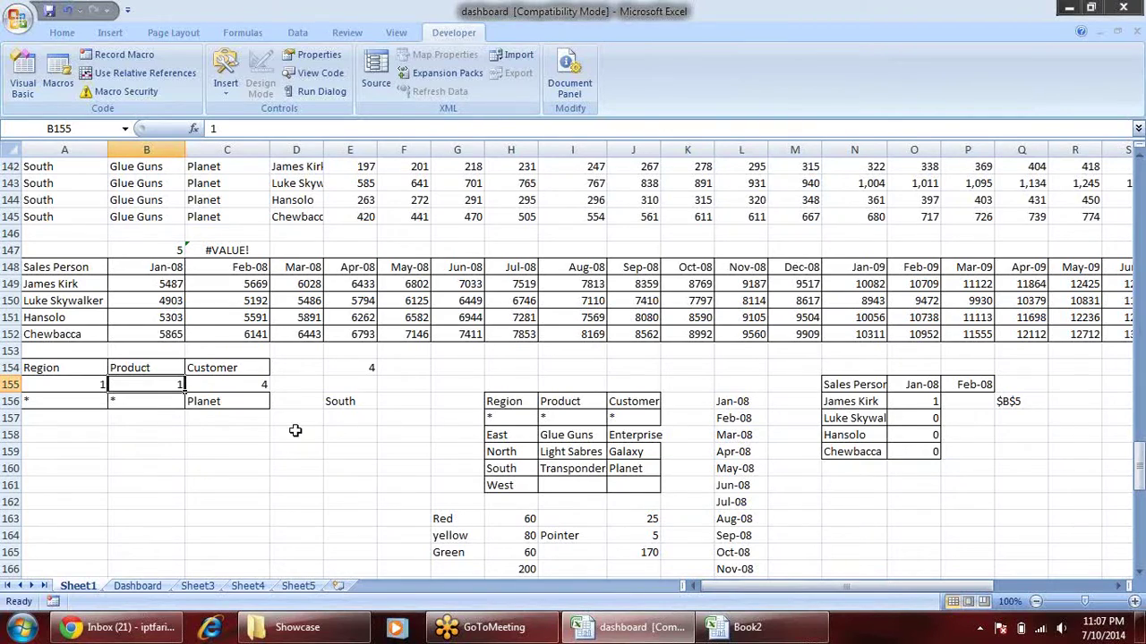
{"action": "scroll", "coordinate": [299, 427], "scroll_direction": "down", "scroll_amount": 1}
{"action": "scroll", "coordinate": [309, 334], "scroll_direction": "up", "scroll_amount": 3}
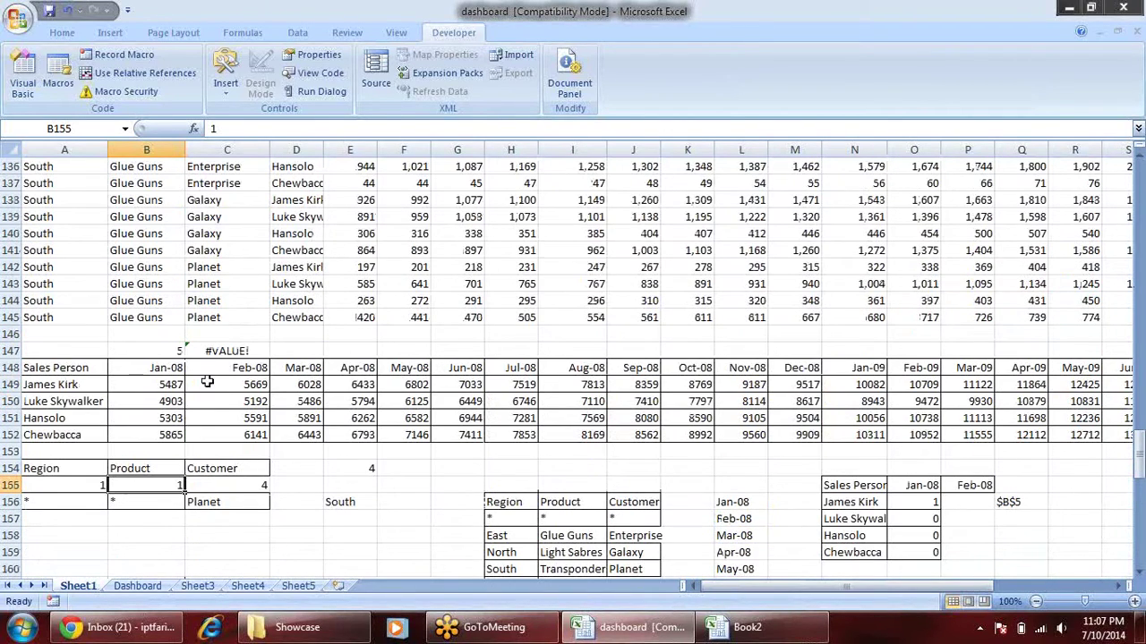
{"action": "left_click_drag", "start_coordinate": [152, 384], "coordinate": [567, 437]}
{"action": "left_click", "coordinate": [441, 412]}
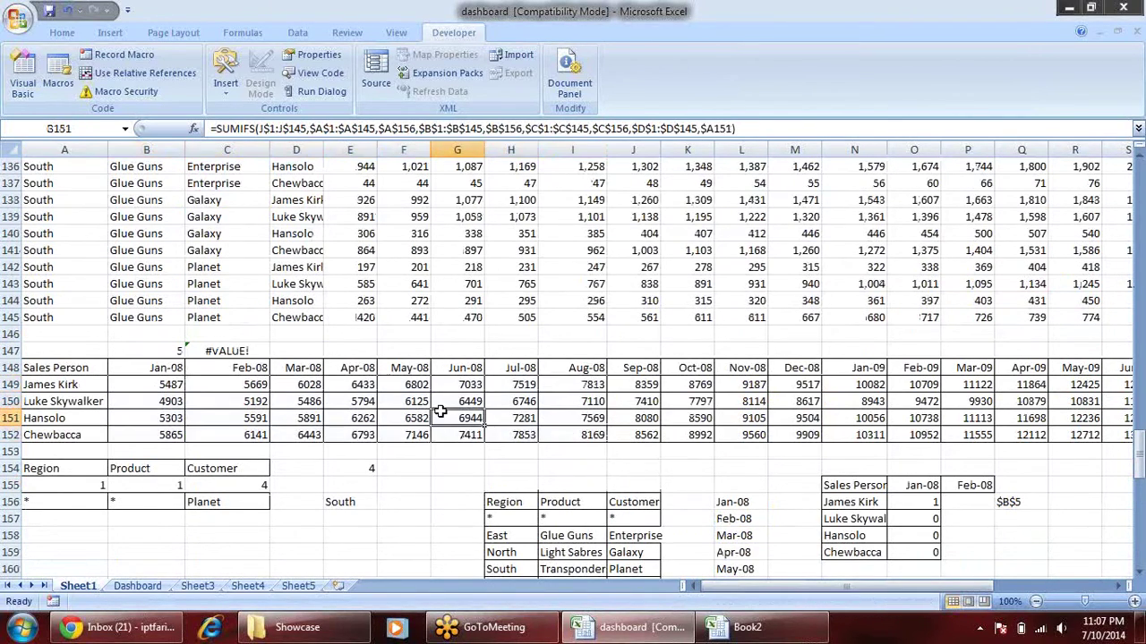
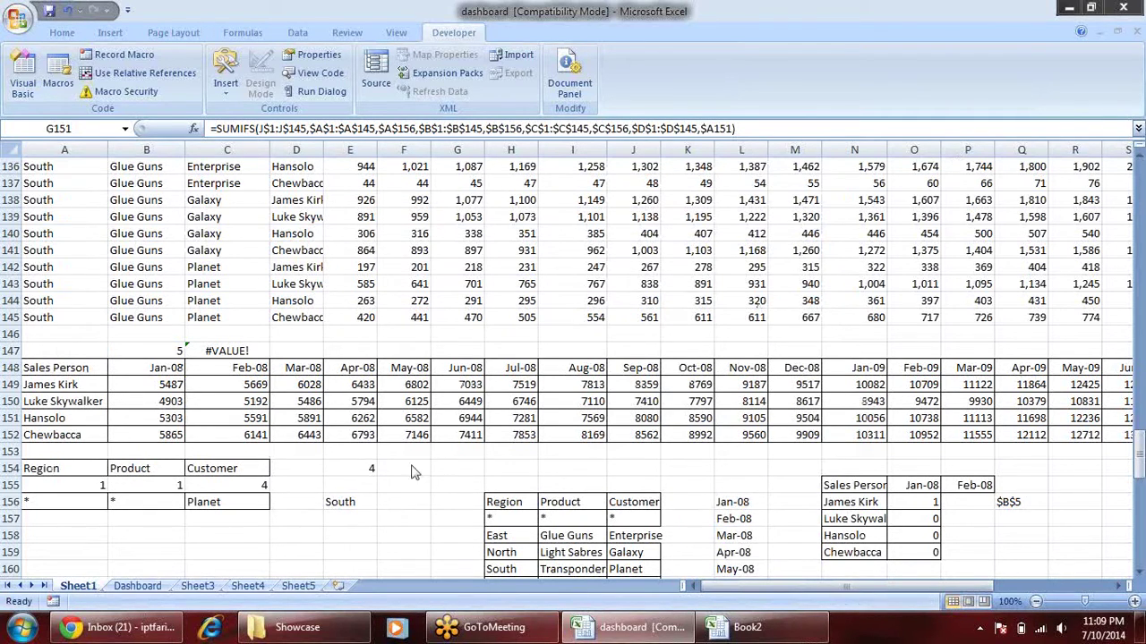
- Review the SUMIFS sales table formulas, month headers, and Region and Customer filter inputs
{"action": "left_click", "coordinate": [472, 421]}
{"action": "mouse_move", "coordinate": [166, 370]}
{"action": "left_mouse_down"}
{"action": "mouse_move", "coordinate": [736, 355]}
{"action": "mouse_move", "coordinate": [1003, 376]}
{"action": "left_mouse_up"}
{"action": "left_click", "coordinate": [224, 401]}
{"action": "left_click", "coordinate": [100, 474]}
{"action": "left_click", "coordinate": [198, 474]}
{"action": "left_click", "coordinate": [220, 383]}
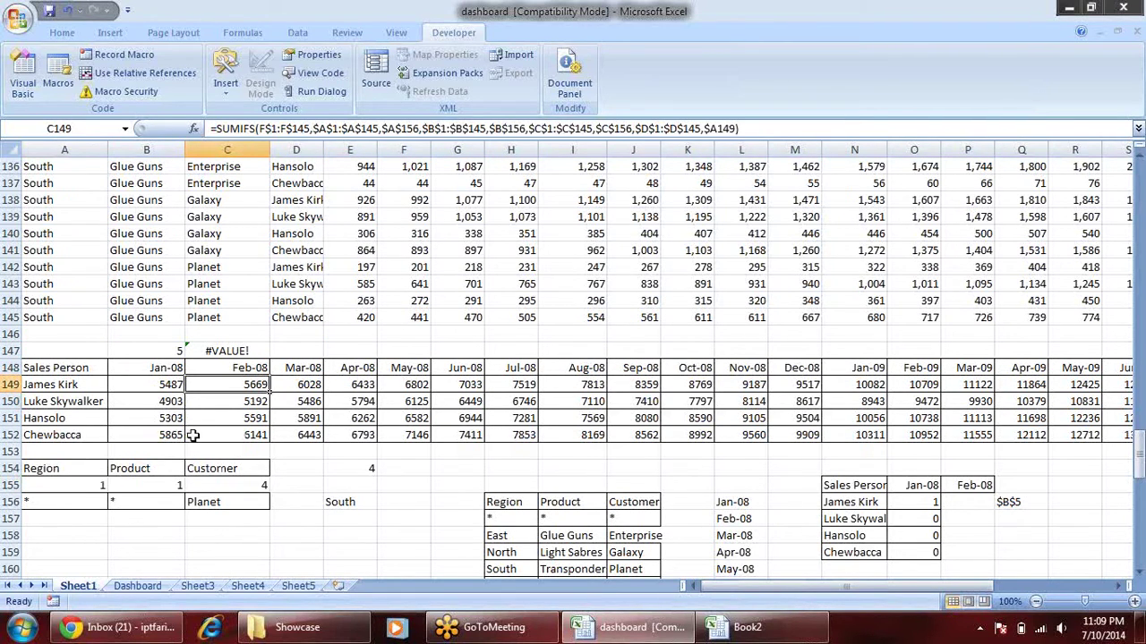
- Review the IFERROR month formula in C182 and the start date formula in B170
{"action": "scroll", "coordinate": [269, 408], "scroll_direction": "down", "scroll_amount": 1}
{"action": "scroll", "coordinate": [327, 386], "scroll_direction": "down", "scroll_amount": 2}
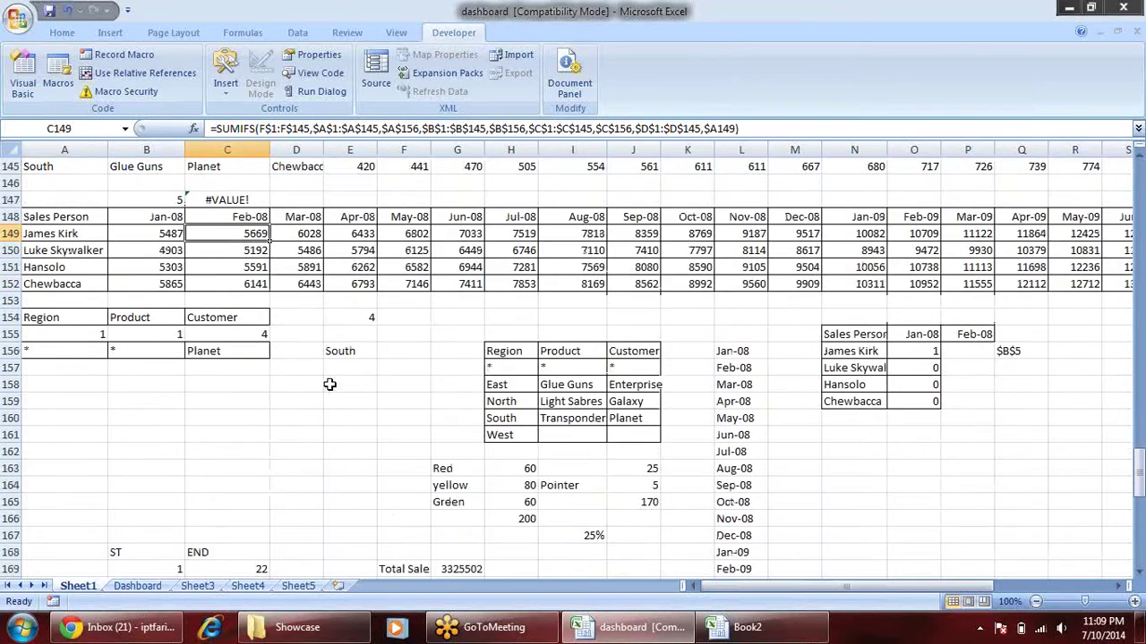
{"action": "scroll", "coordinate": [329, 384], "scroll_direction": "down", "scroll_amount": 4}
{"action": "scroll", "coordinate": [327, 384], "scroll_direction": "down", "scroll_amount": 4}
{"action": "left_click", "coordinate": [191, 388]}
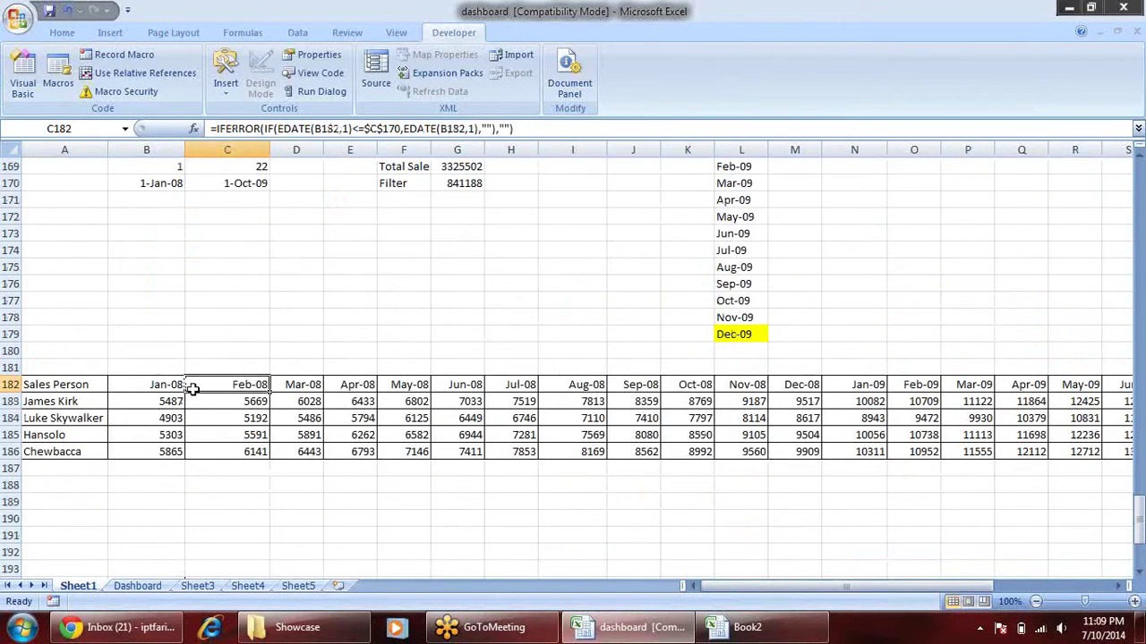
{"action": "scroll", "coordinate": [215, 376], "scroll_direction": "up", "scroll_amount": 2}
{"action": "left_click", "coordinate": [163, 284]}
- Set the start month in B169 to 5 so the headers begin at May-08
{"action": "left_click", "coordinate": [180, 266]}
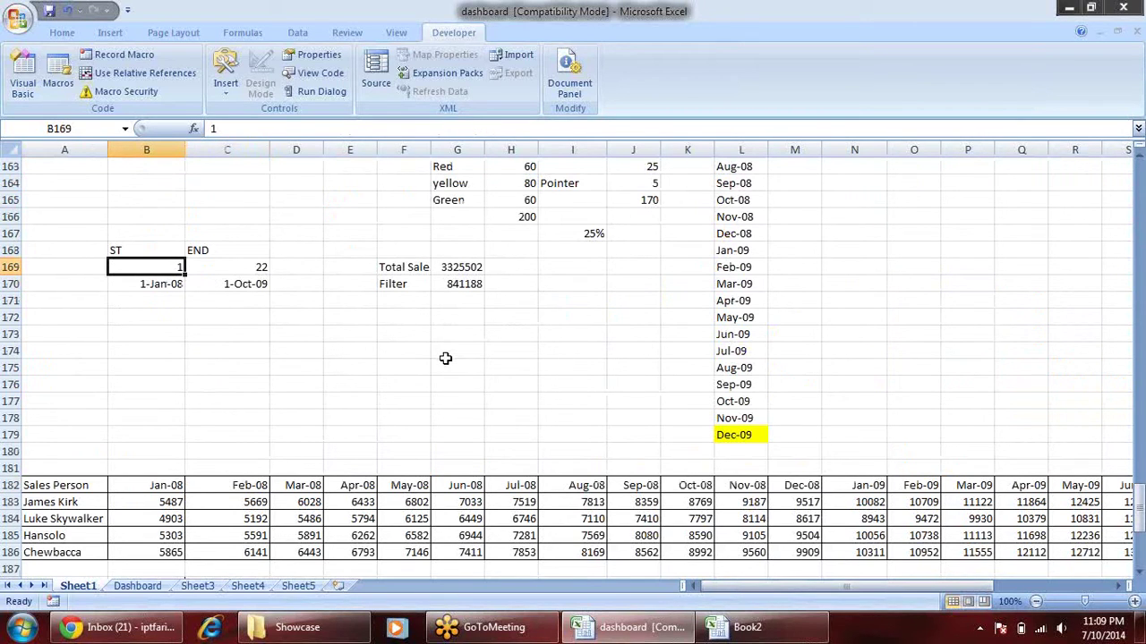
{"action": "type", "text": "5"}
{"action": "key", "text": "Return"}
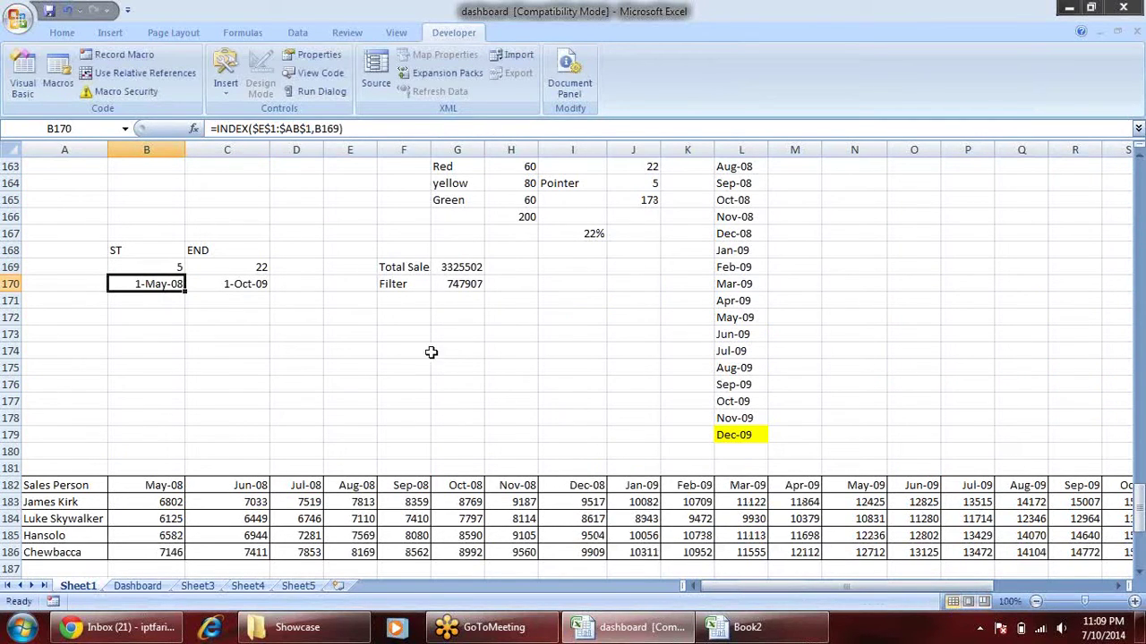
{"action": "left_click_drag", "start_coordinate": [164, 486], "coordinate": [496, 488]}
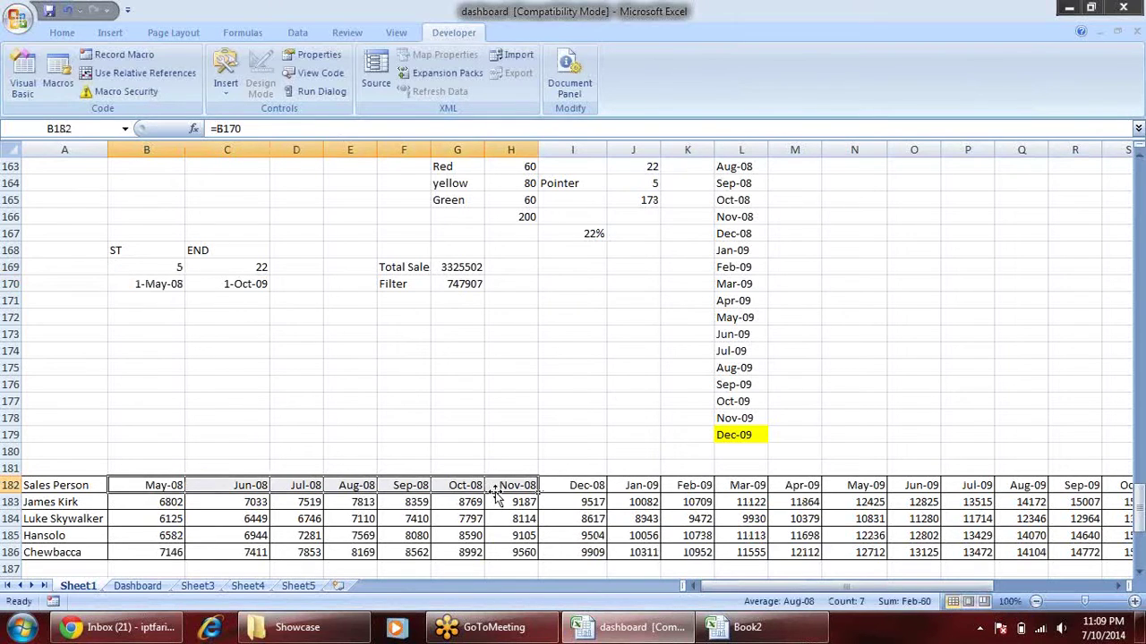
{"action": "key", "text": "Right"}
{"action": "key", "text": "Right"}
{"action": "key", "text": "Right"}
{"action": "key", "text": "Right"}
{"action": "key", "text": "Right"}
{"action": "key", "text": "Right"}
{"action": "key", "text": "Right"}
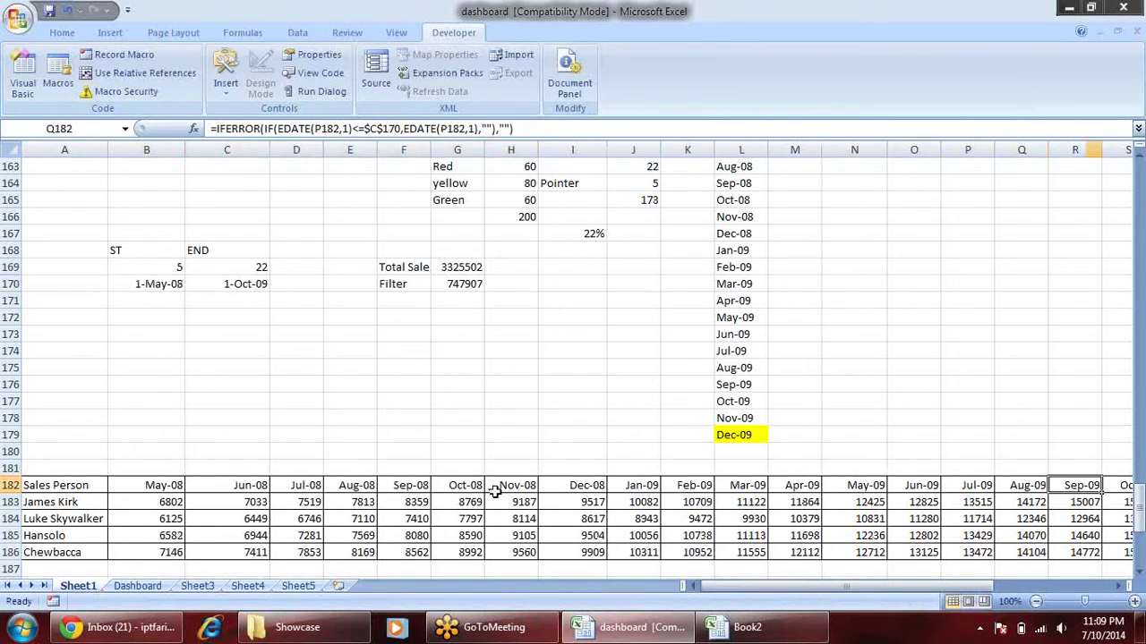
{"action": "key", "text": "Right"}
{"action": "key", "text": "Right"}
{"action": "key", "text": "Right"}
{"action": "key", "text": "Left"}
{"action": "key", "text": "Left"}
{"action": "key", "text": "Left"}
{"action": "key", "text": "Left"}
{"action": "key", "text": "Left"}
{"action": "key", "text": "Left"}
{"action": "key", "text": "Left"}
{"action": "key", "text": "Left"}
{"action": "key", "text": "Left"}
{"action": "key", "text": "Left"}
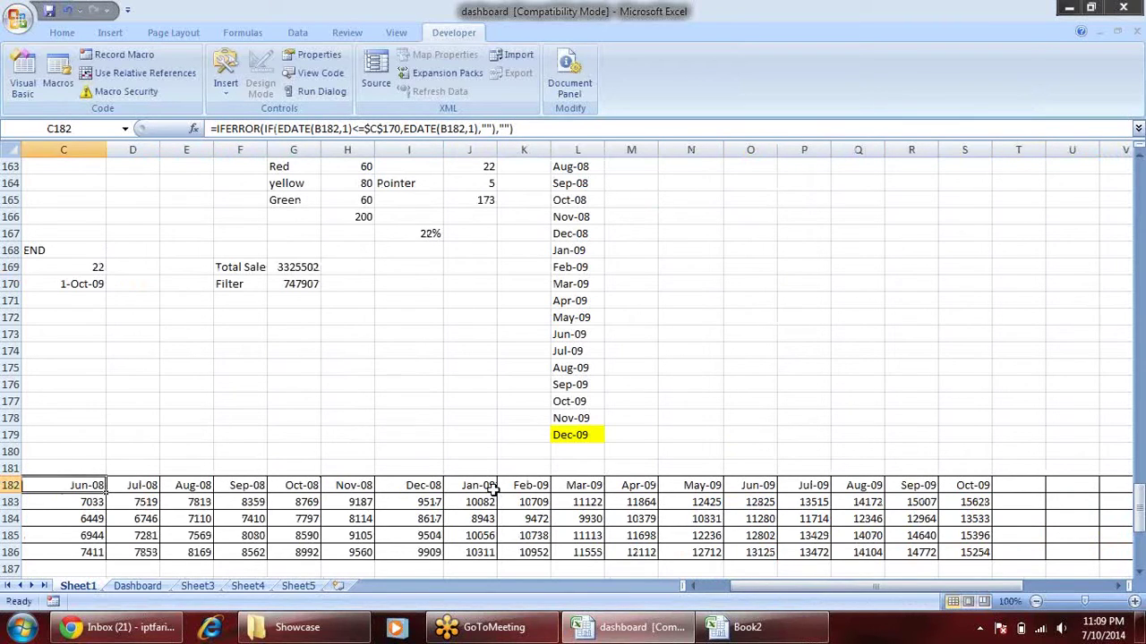
- Change the start month in B169 to 10
{"action": "left_click", "coordinate": [53, 285]}
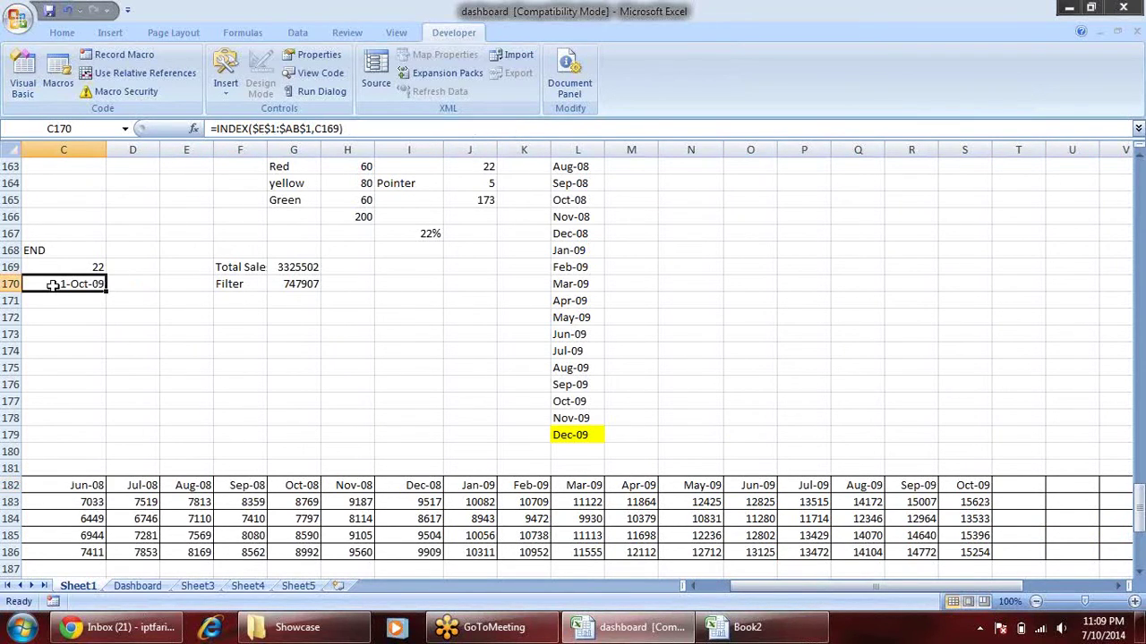
{"action": "key", "text": "Left"}
{"action": "key", "text": "Left"}
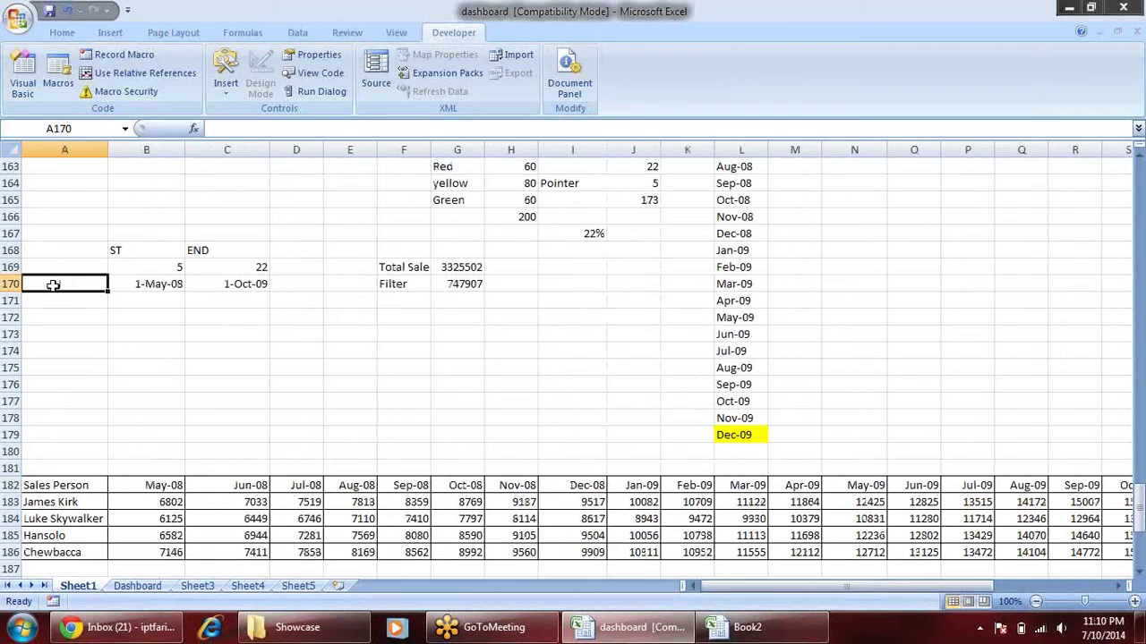
{"action": "key", "text": "Right"}
{"action": "key", "text": "Right"}
{"action": "key", "text": "Left"}
{"action": "key", "text": "Up"}
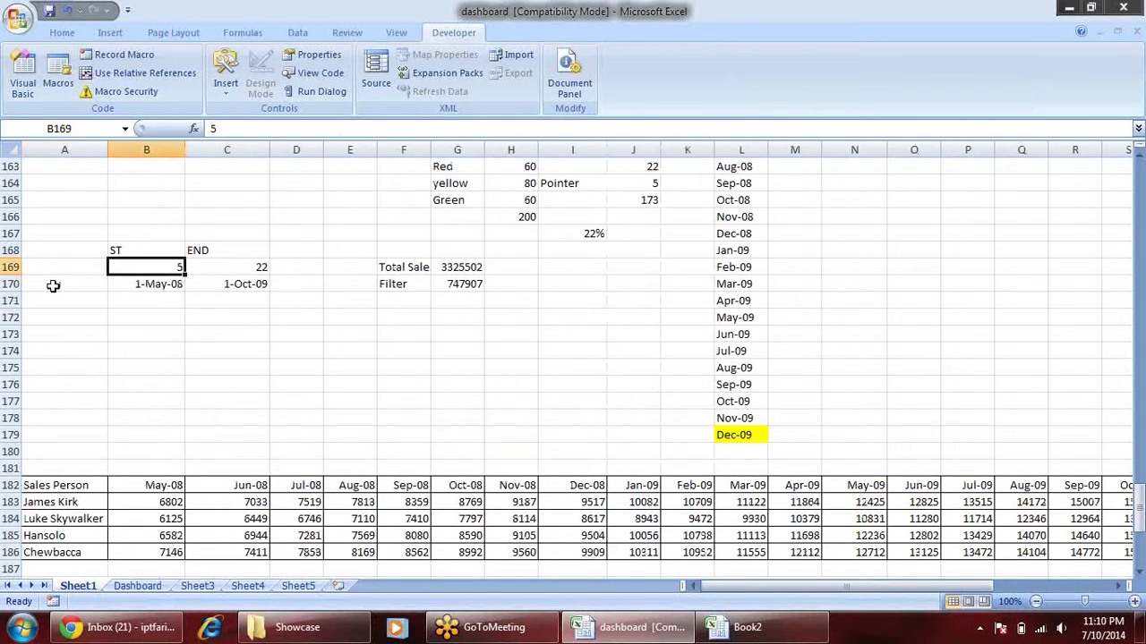
{"action": "type", "text": "1"}
{"action": "key", "text": "Return"}
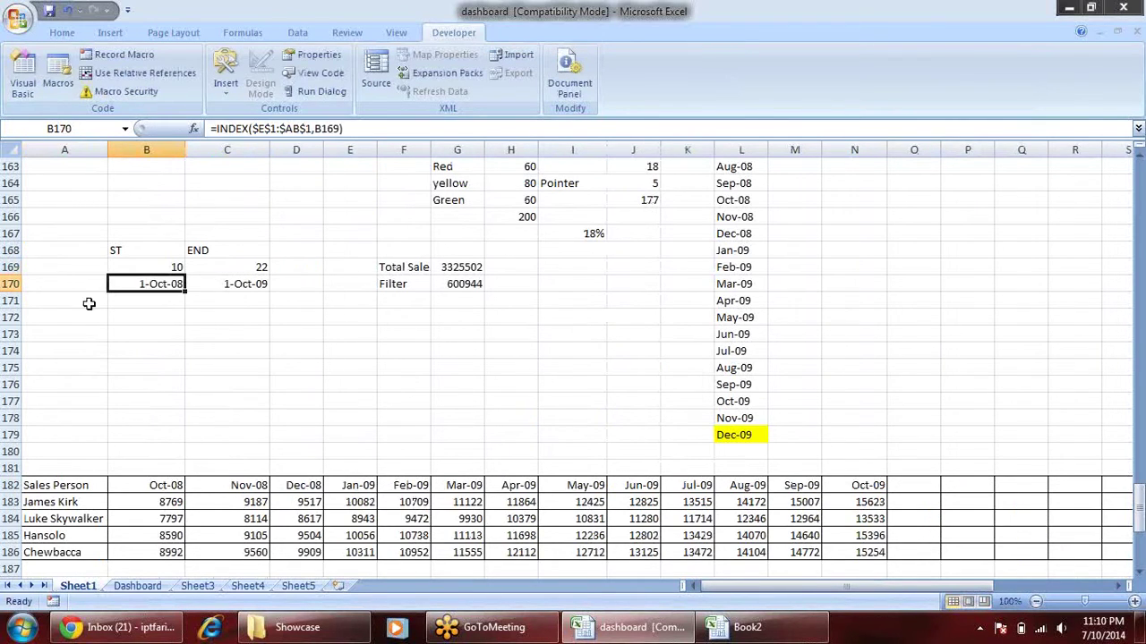
- Check the grid's lookup and header formulas, which now run from Oct-08 to Oct-09
{"action": "left_click", "coordinate": [238, 283]}
{"action": "left_click_drag", "start_coordinate": [167, 488], "coordinate": [909, 497]}
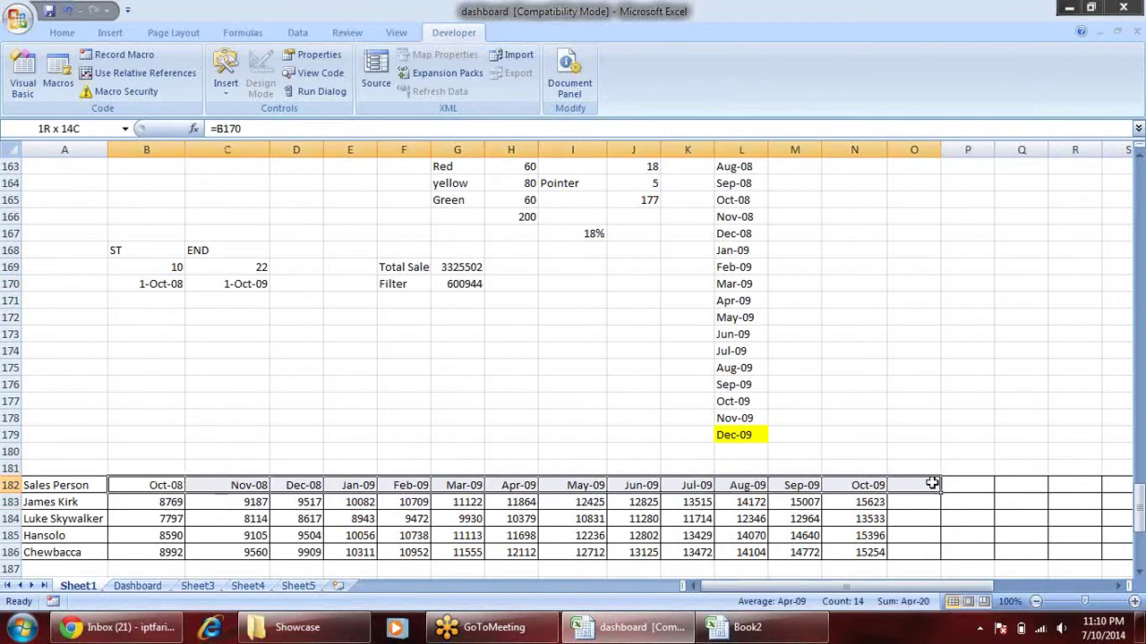
{"action": "left_click", "coordinate": [913, 509]}
{"action": "left_click", "coordinate": [757, 517]}
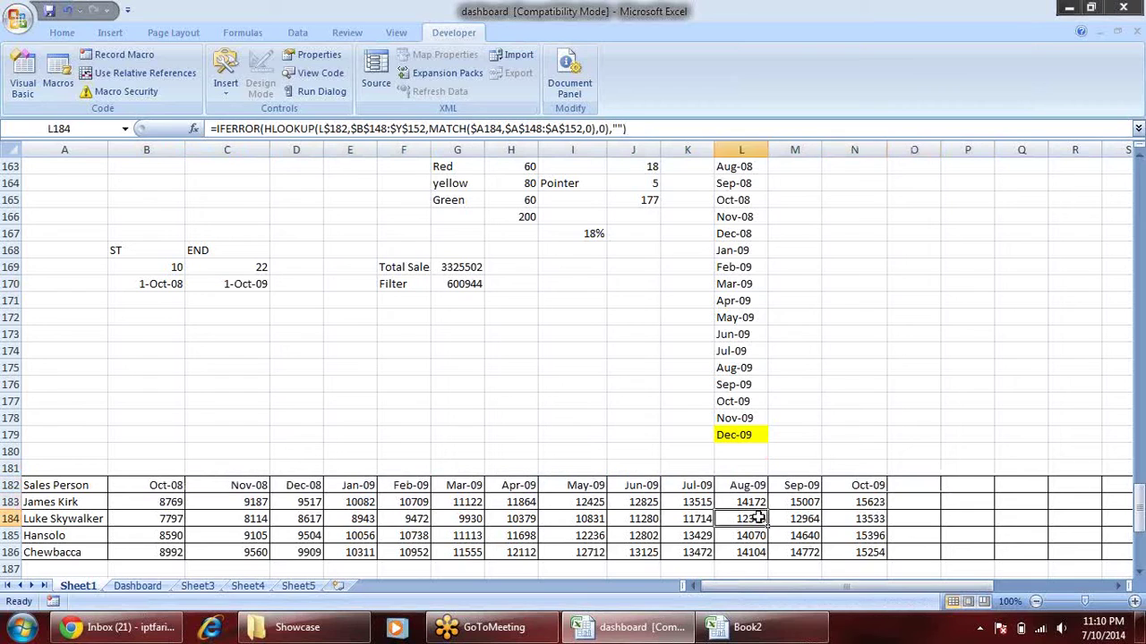
{"action": "left_click", "coordinate": [583, 522]}
{"action": "left_click", "coordinate": [255, 530]}
{"action": "left_click", "coordinate": [174, 506]}
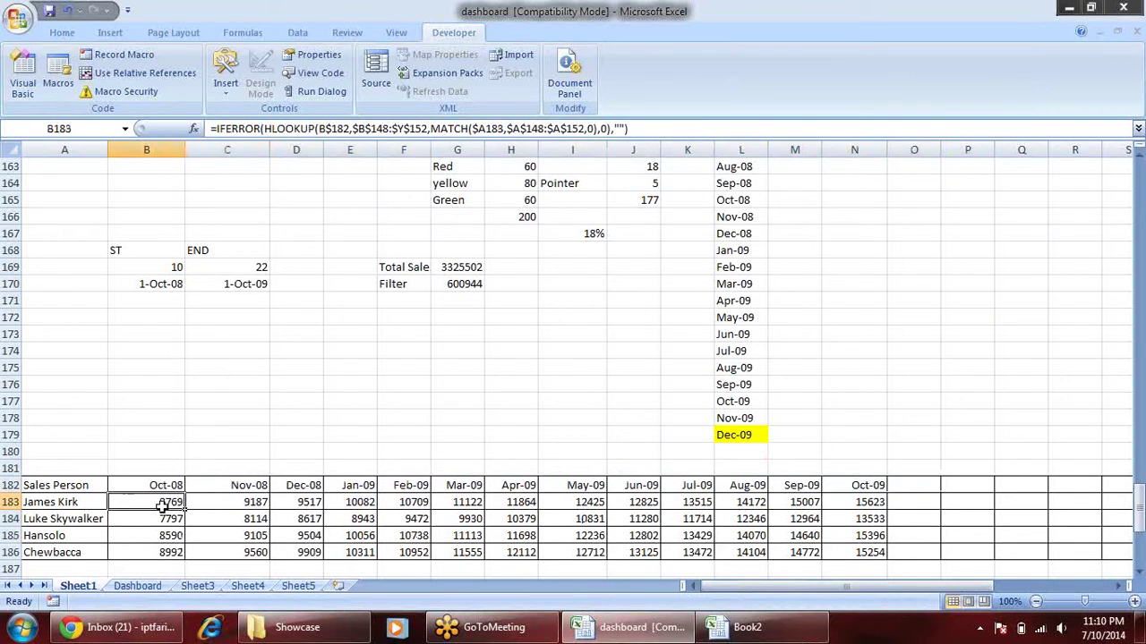
{"action": "left_click", "coordinate": [160, 483]}
{"action": "left_click", "coordinate": [301, 489]}
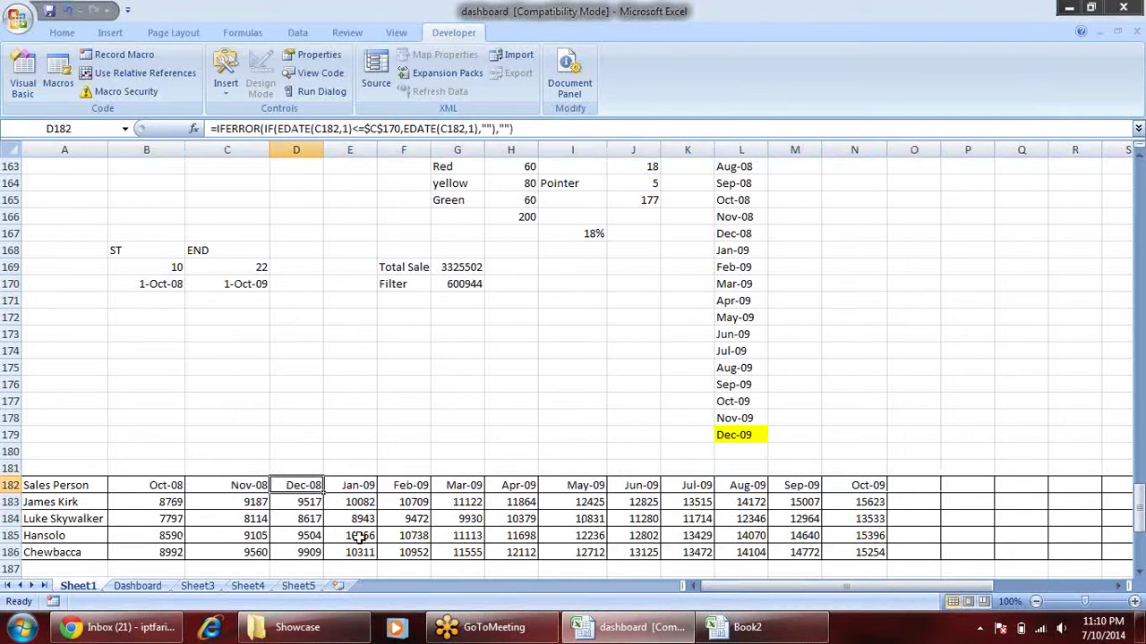
- Switch over to the Book2 workbook
{"action": "key", "text": "ctrl+Tab"}
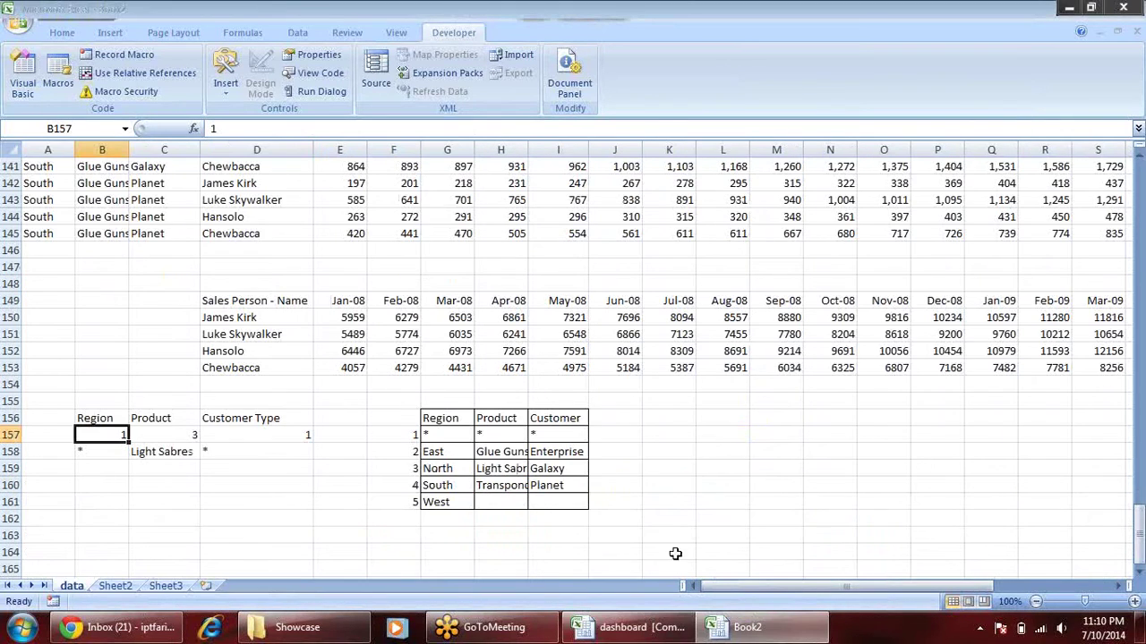
{"action": "key", "text": "Right"}
{"action": "key", "text": "alt"}
{"action": "key", "text": "alt+Tab"}
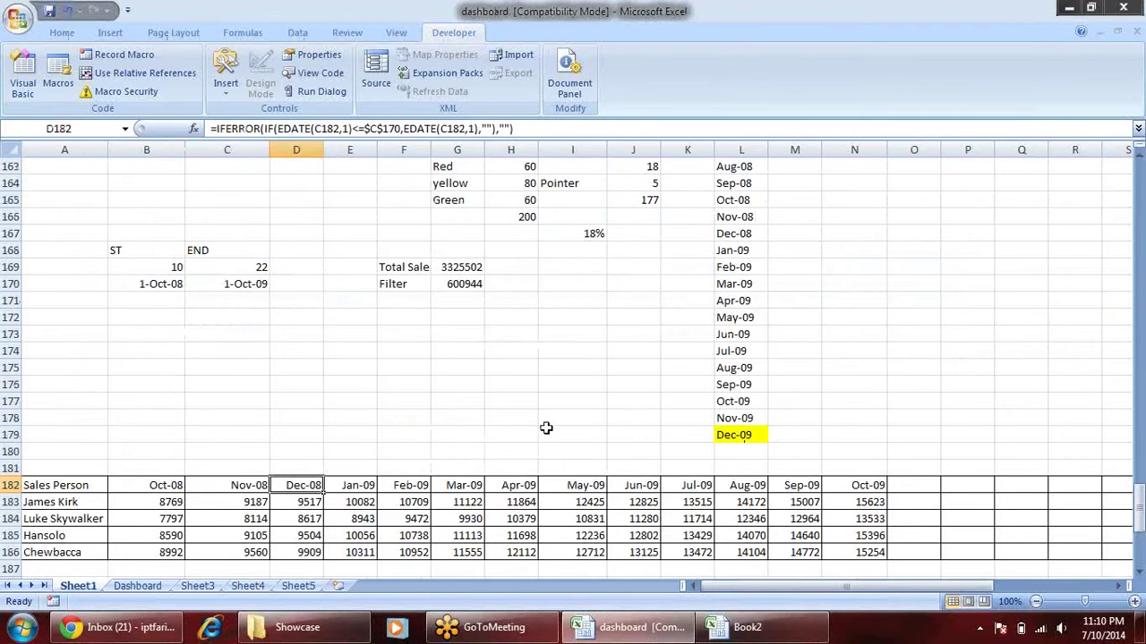
{"action": "scroll", "coordinate": [463, 427], "scroll_direction": "up", "scroll_amount": 5}
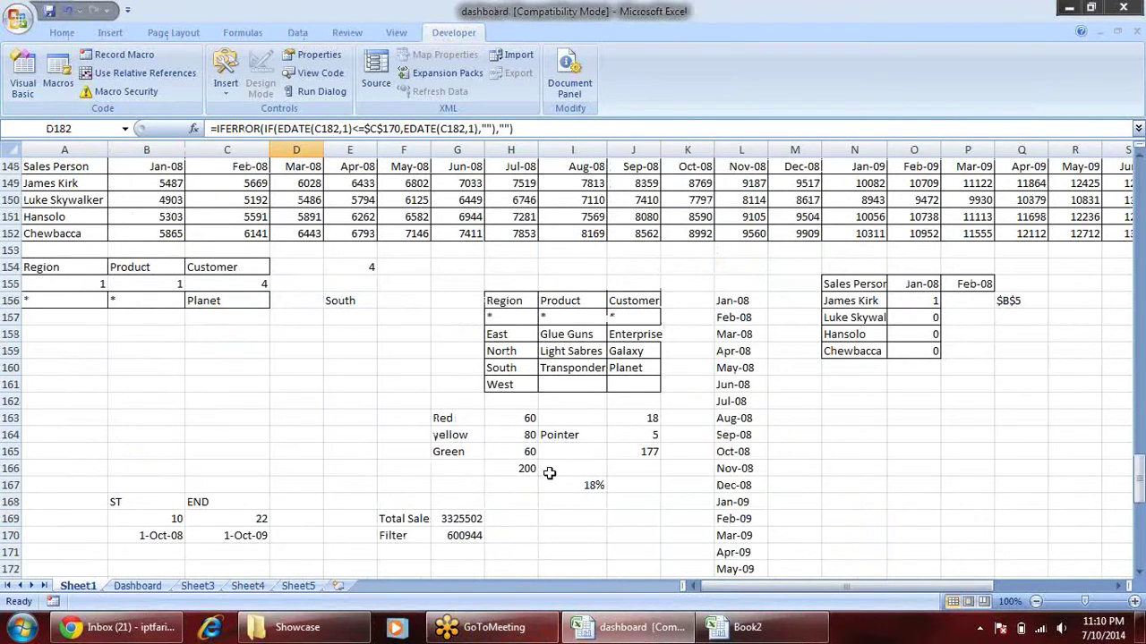
{"action": "scroll", "coordinate": [561, 437], "scroll_direction": "down", "scroll_amount": 5}
{"action": "scroll", "coordinate": [561, 438], "scroll_direction": "down", "scroll_amount": 1}
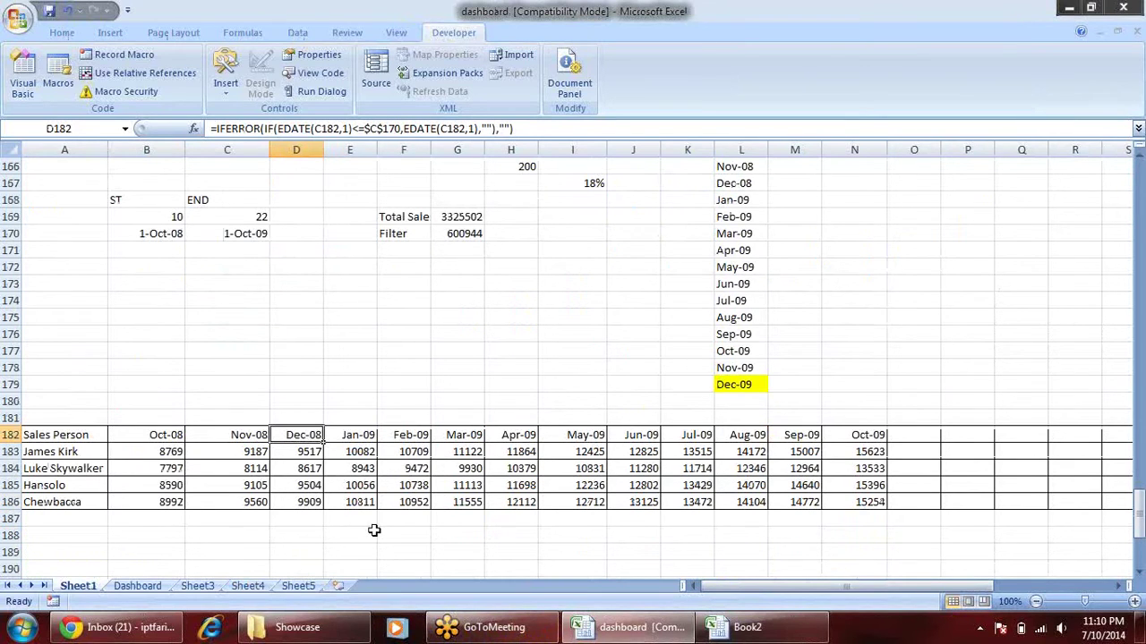
{"action": "key", "text": "ctrl+Tab"}
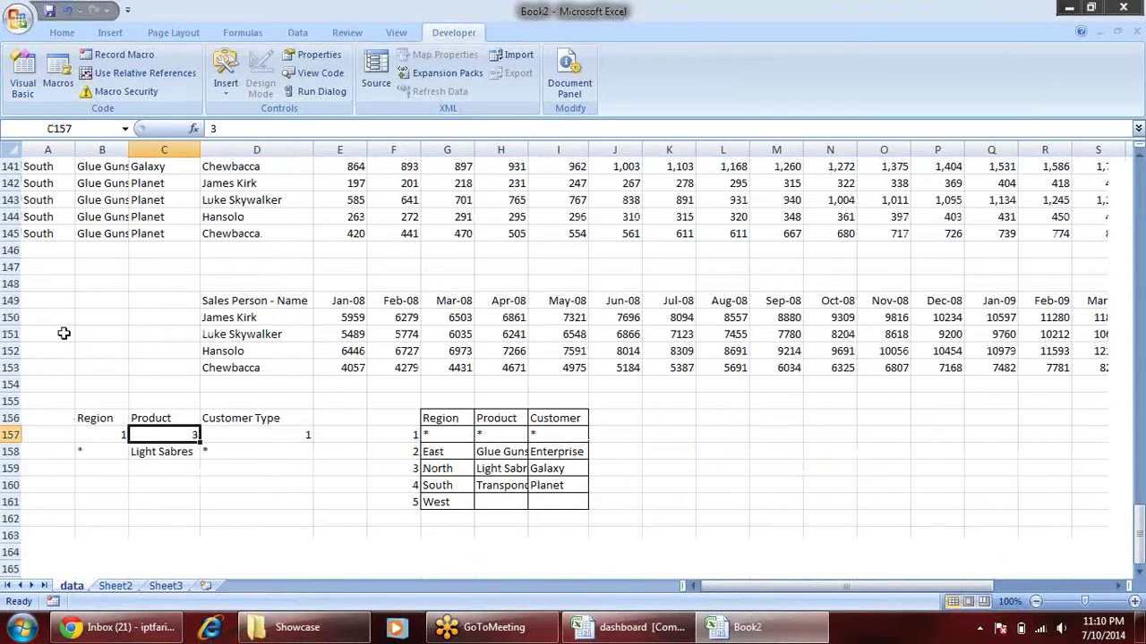
- Copy the salesperson-by-month sales table and paste it at row 163
{"action": "scroll", "coordinate": [123, 358], "scroll_direction": "down", "scroll_amount": 2}
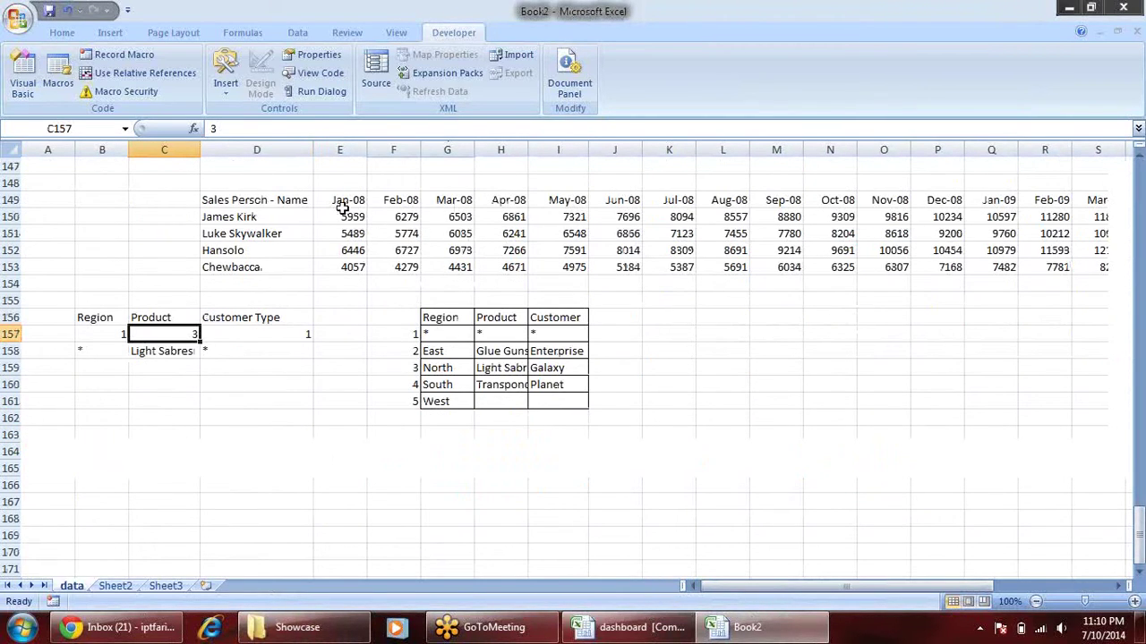
{"action": "left_click", "coordinate": [285, 200]}
{"action": "key", "text": "ctrl+shift+Right"}
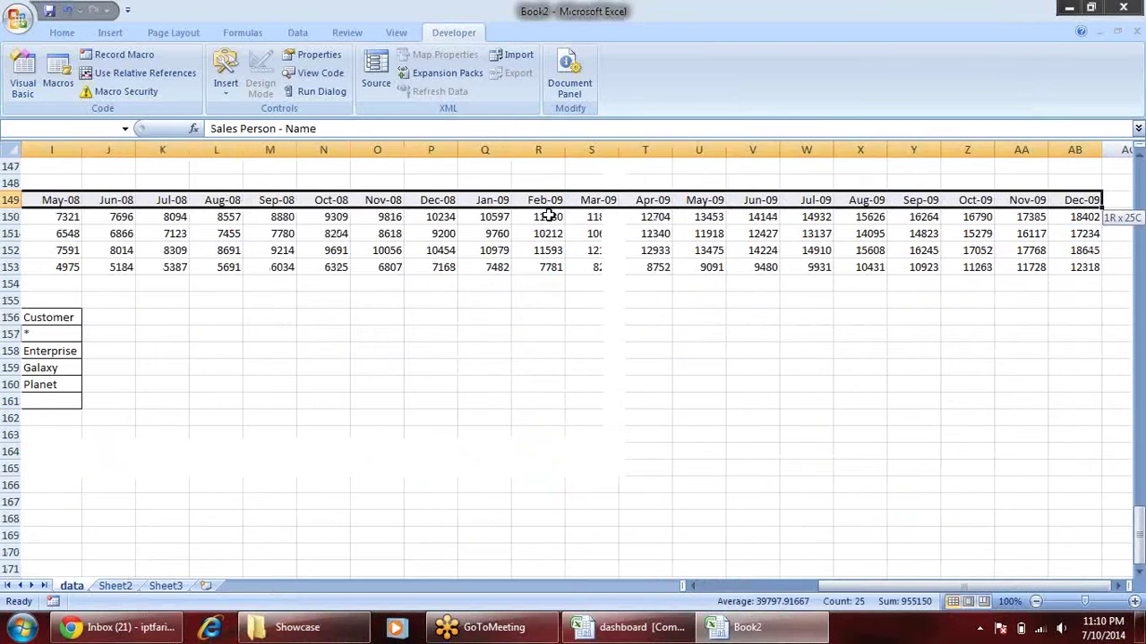
{"action": "key", "text": "ctrl+shift+Down"}
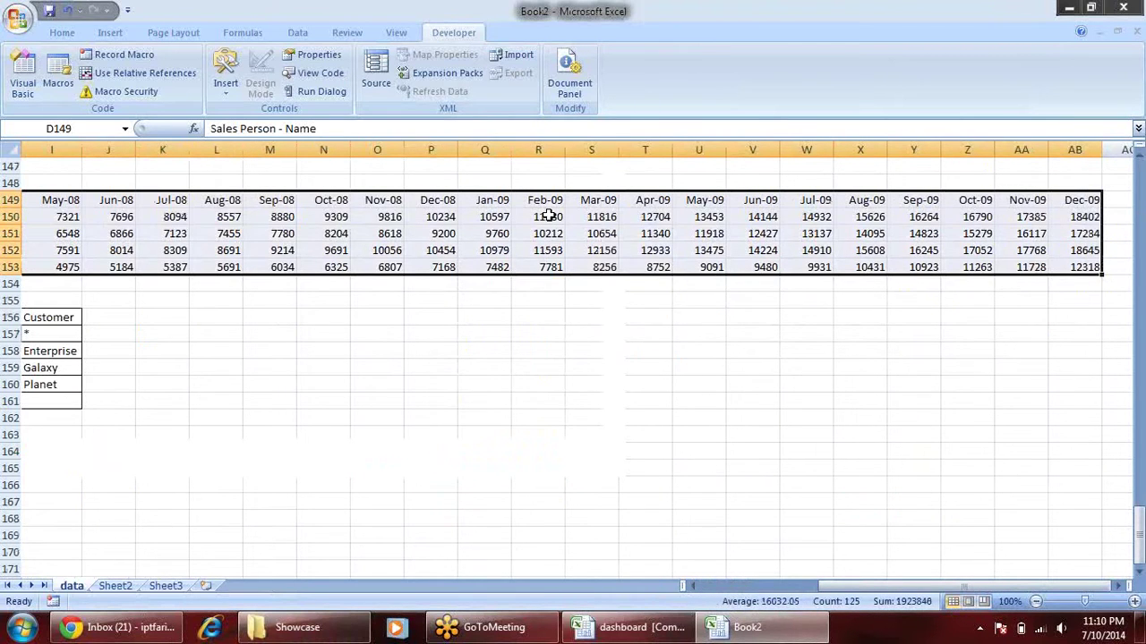
{"action": "key", "text": "ctrl+c"}
{"action": "key", "text": "Down"}
{"action": "key", "text": "Left"}
{"action": "key", "text": "Down"}
{"action": "key", "text": "Down"}
{"action": "key", "text": "Down"}
{"action": "key", "text": "Down"}
{"action": "key", "text": "Down"}
{"action": "key", "text": "Down"}
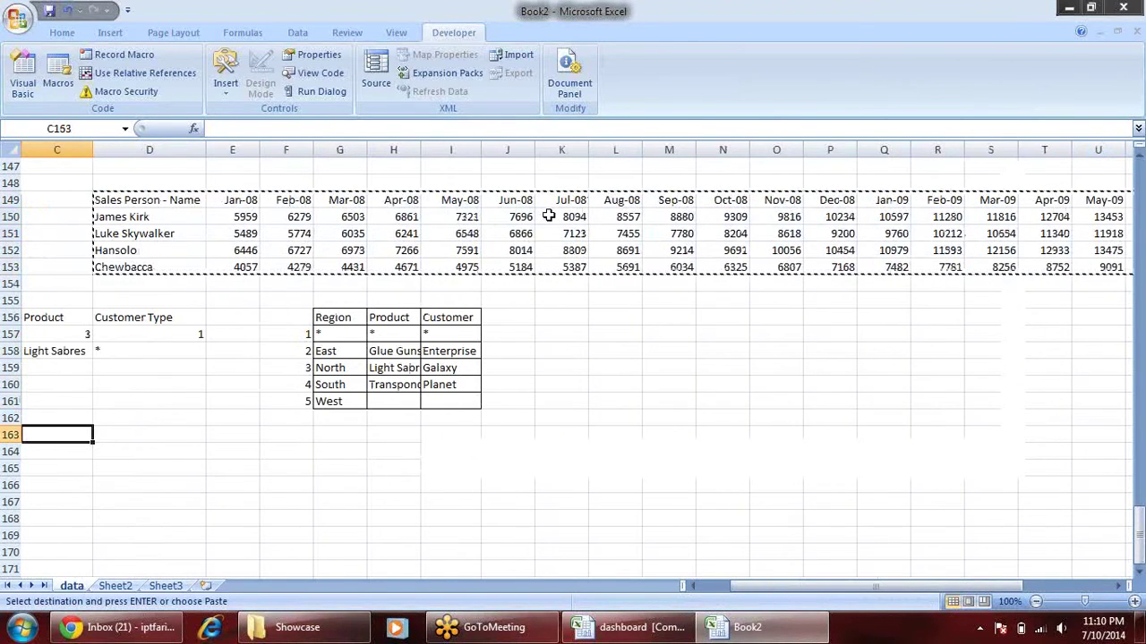
{"action": "key", "text": "Right"}
{"action": "key", "text": "Return"}
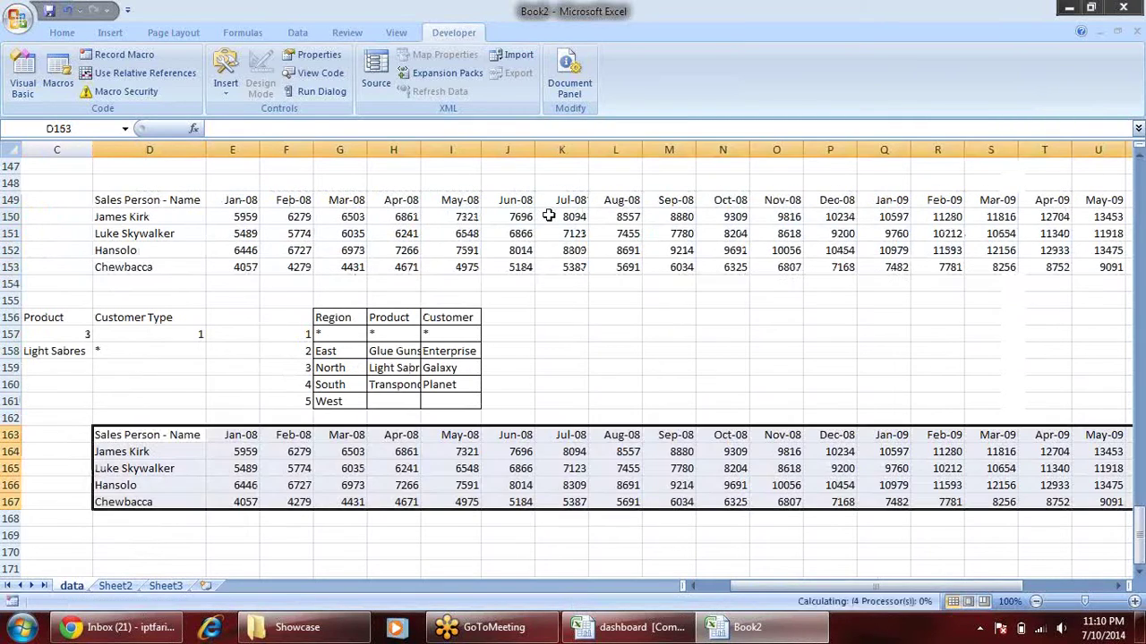
- Clear the pasted sales figures, keeping the names and month headers
{"action": "left_click", "coordinate": [386, 533]}
{"action": "left_click", "coordinate": [244, 452]}
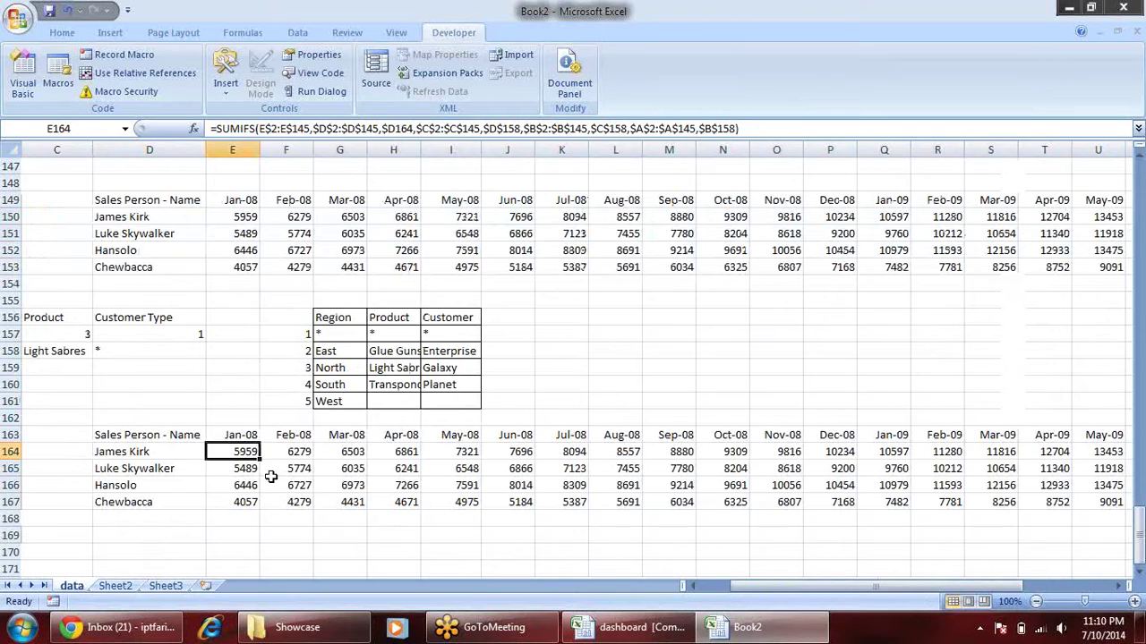
{"action": "key", "text": "ctrl+shift+Right"}
{"action": "key", "text": "ctrl+shift+Down"}
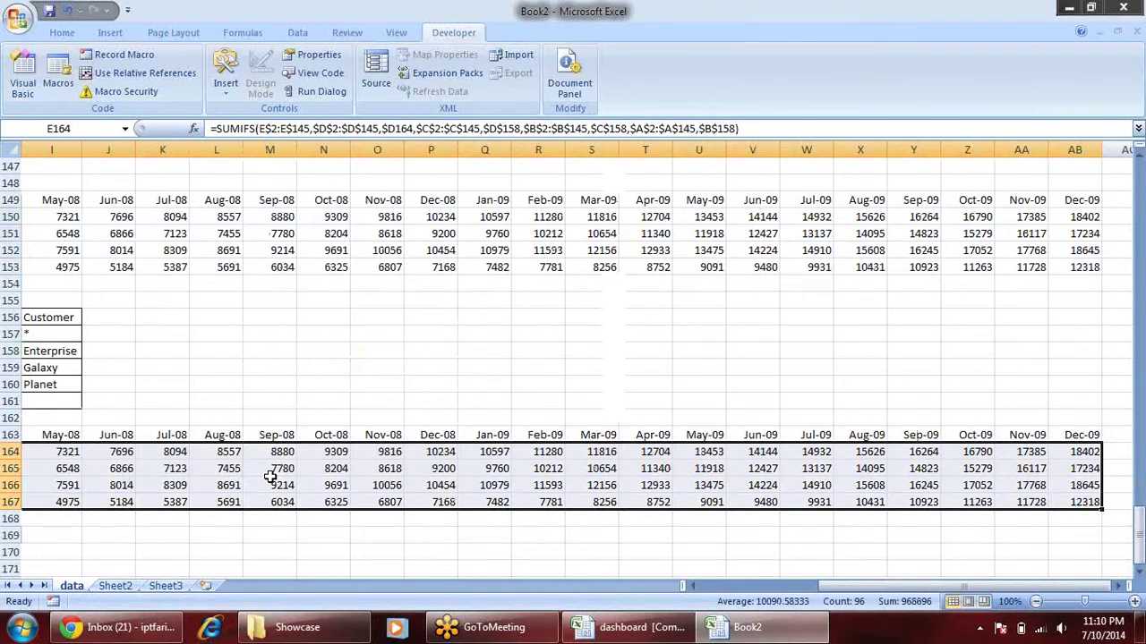
{"action": "key", "text": "Delete"}
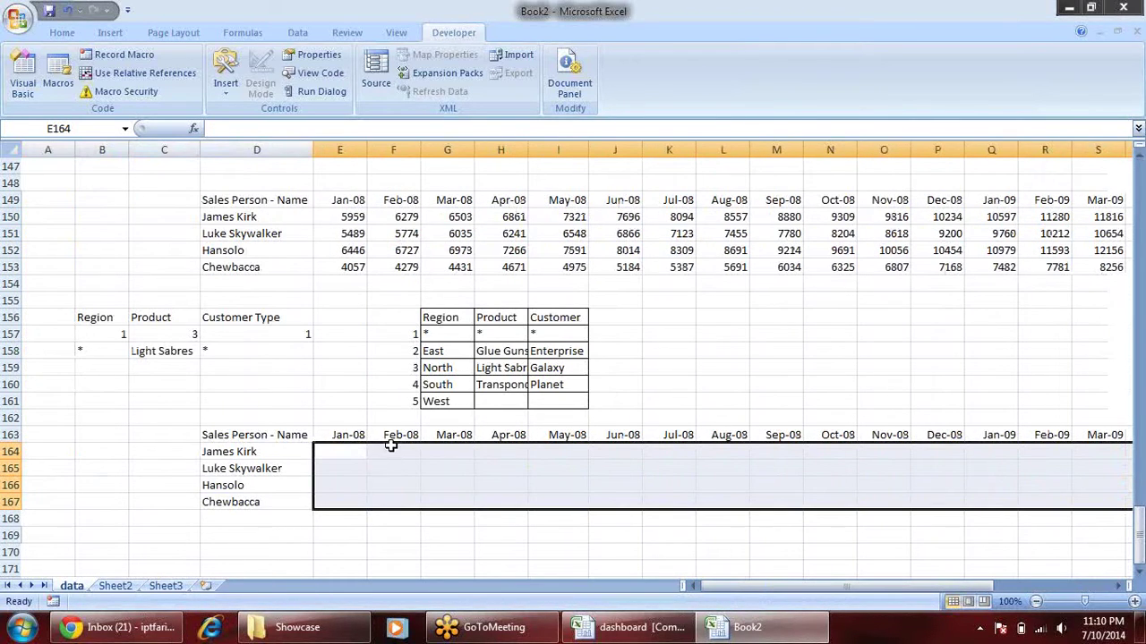
{"action": "left_click", "coordinate": [347, 436]}
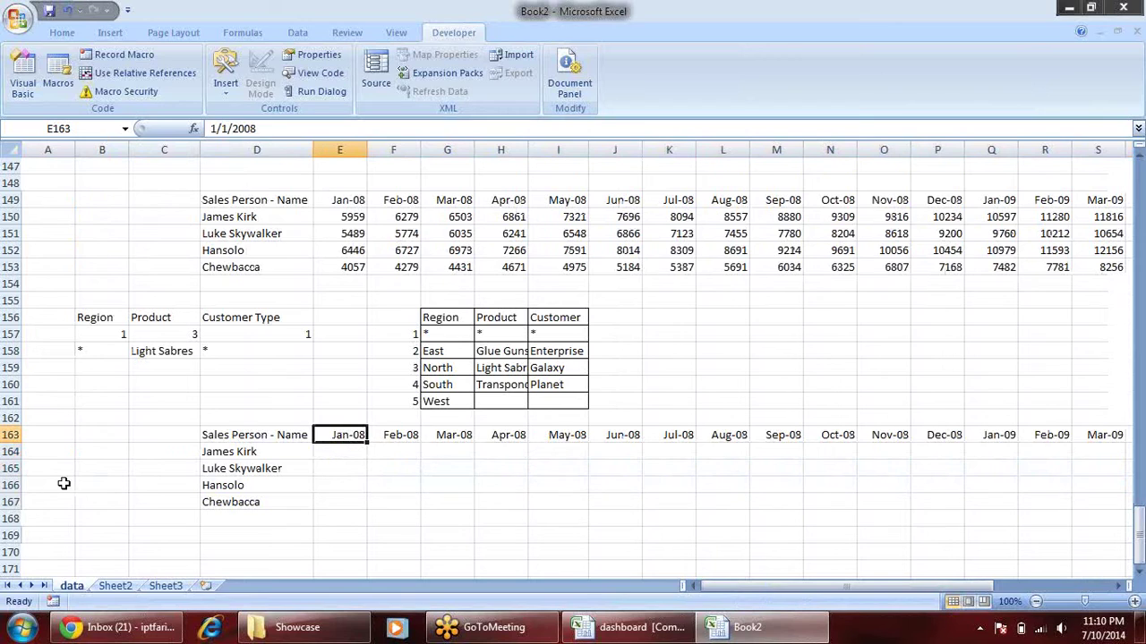
- Label A163 'Start Dt' and B163 'End Dt', then go to the Dashboard sheet
{"action": "left_click", "coordinate": [47, 436]}
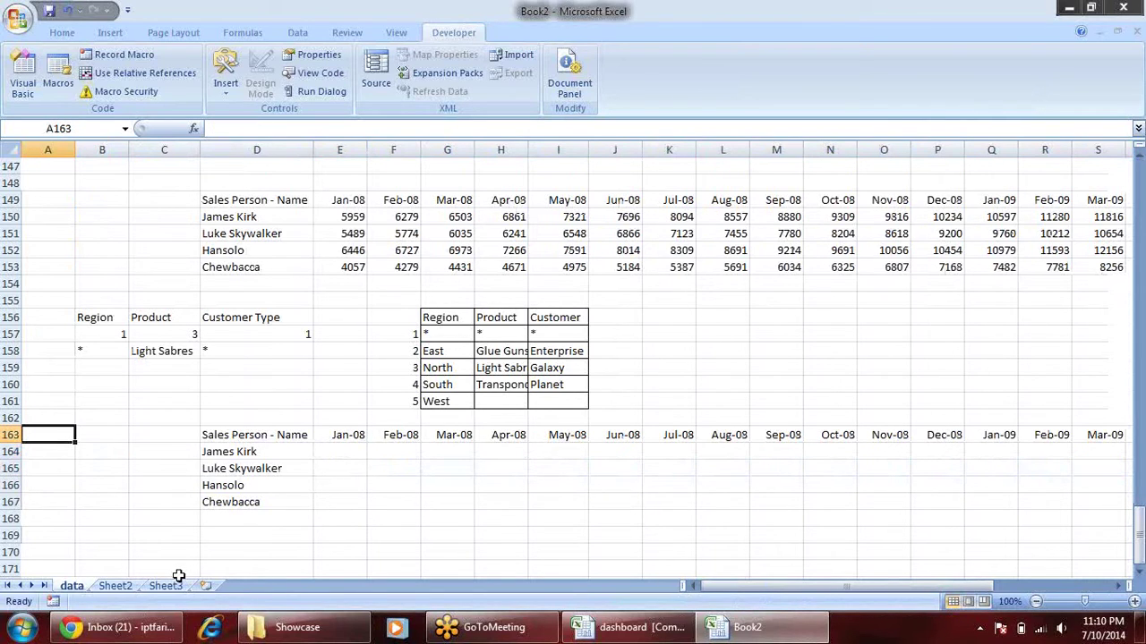
{"action": "type", "text": "Start Dt"}
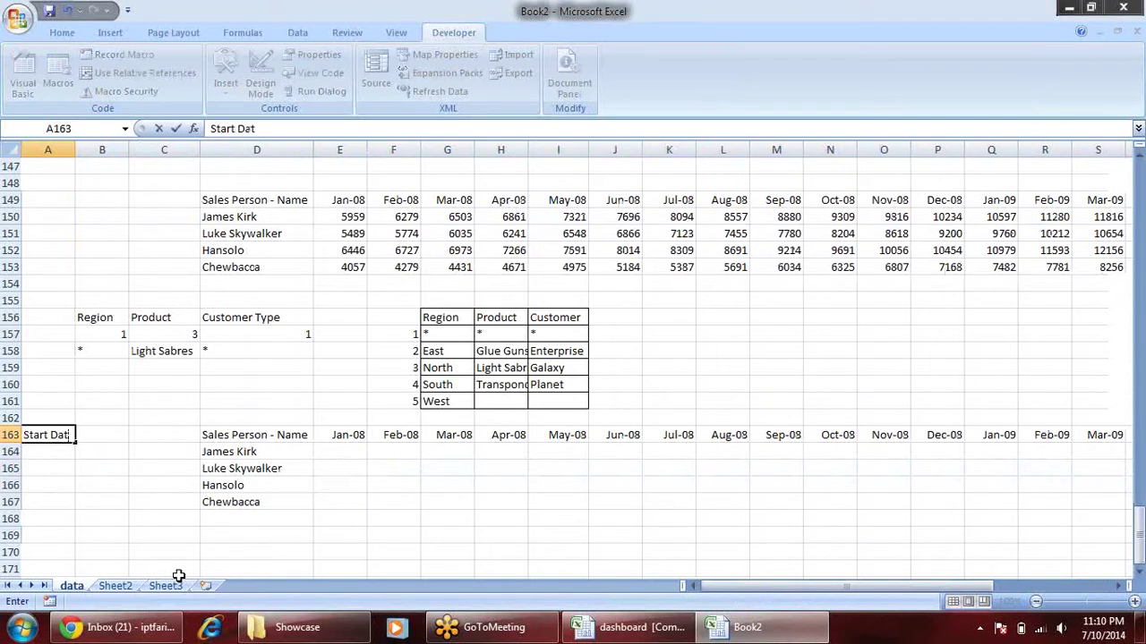
{"action": "key", "text": "Tab"}
{"action": "type", "text": "E"}
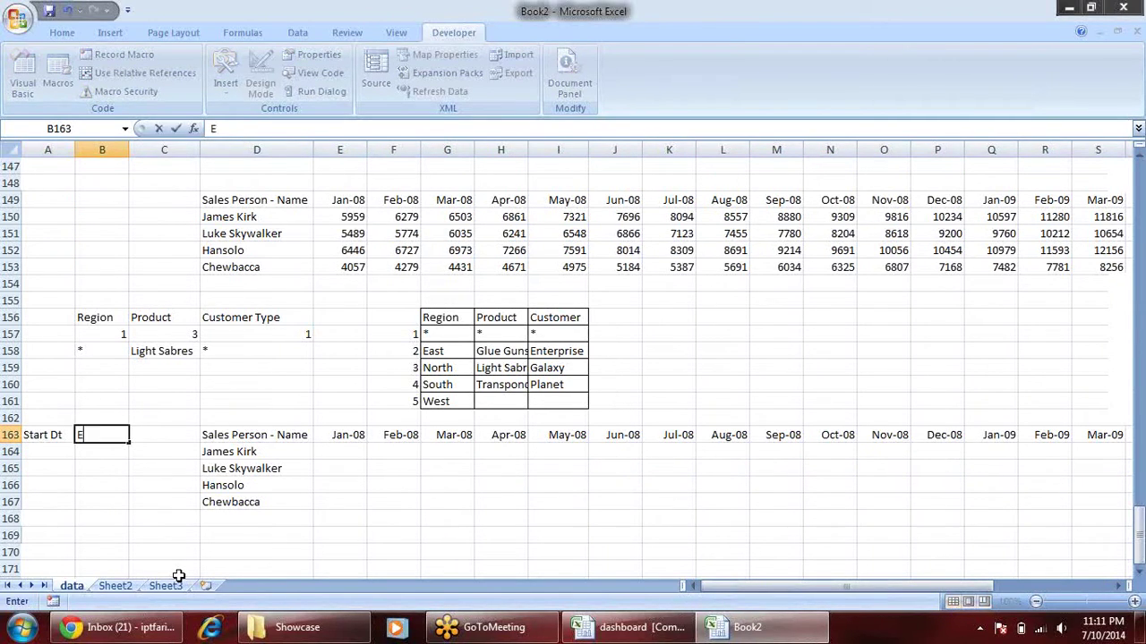
{"action": "type", "text": "nd Dat"}
{"action": "key", "text": "BackSpace"}
{"action": "type", "text": "t"}
{"action": "key", "text": "Return"}
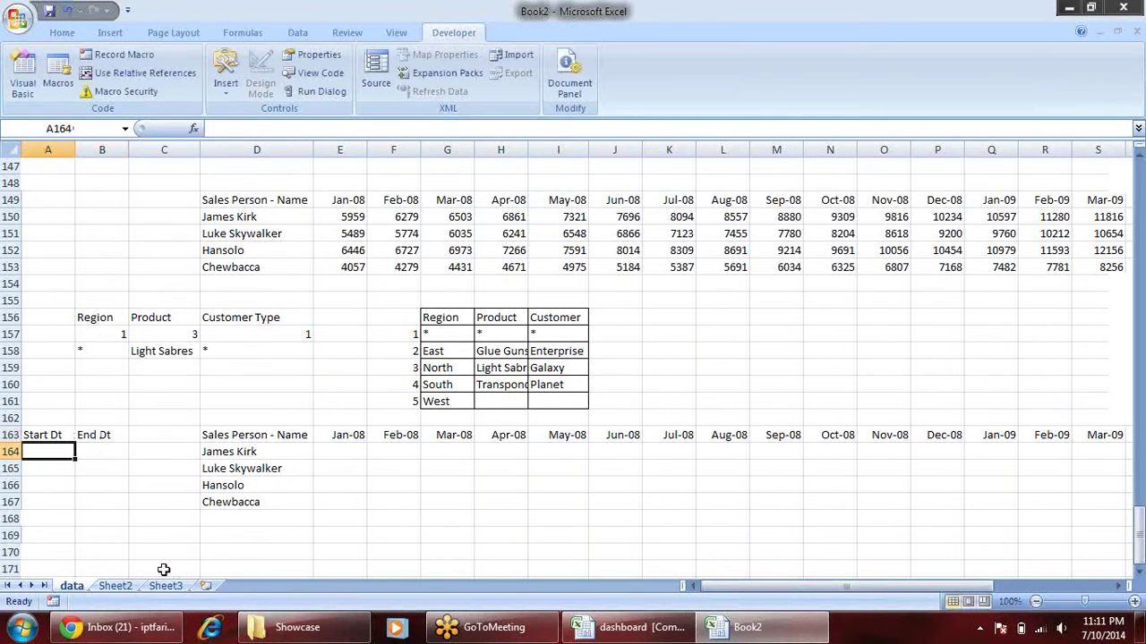
{"action": "key", "text": "alt+Tab"}
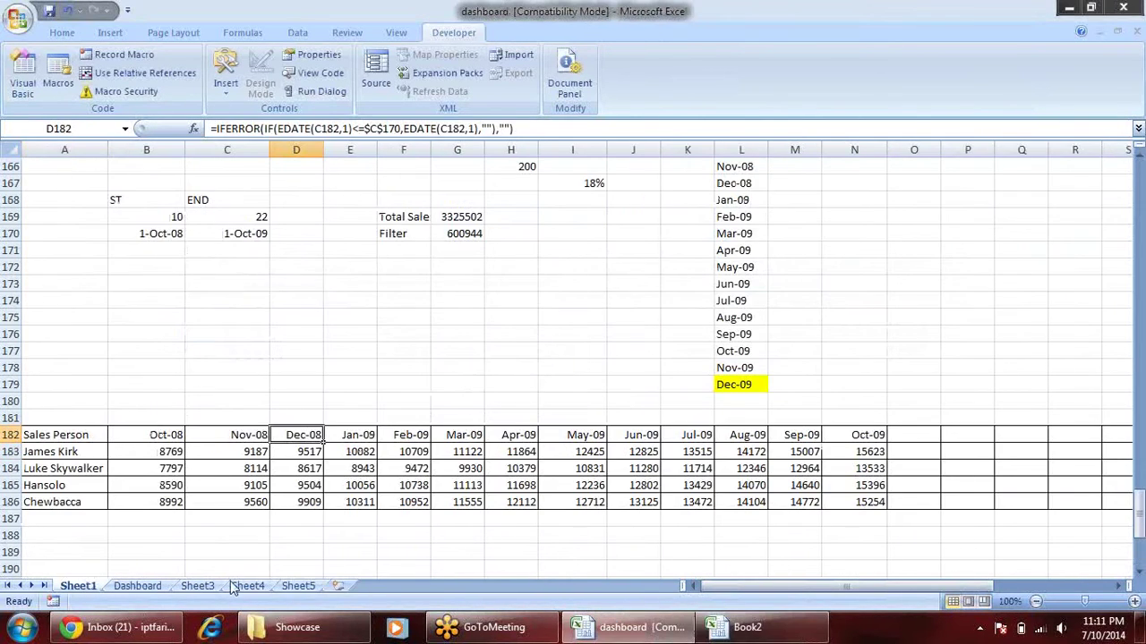
{"action": "left_click", "coordinate": [139, 585]}
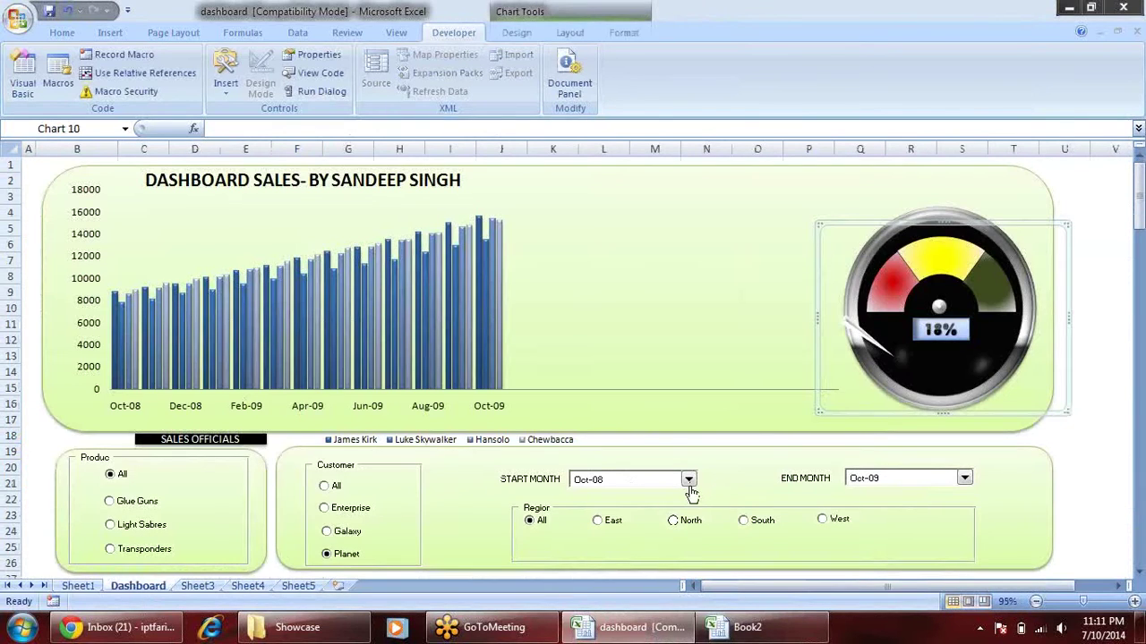
- Set the Dashboard's start month to Jan-08 and end month to Aug-09, then return to Book2
{"action": "left_click", "coordinate": [687, 478]}
{"action": "left_click", "coordinate": [646, 466]}
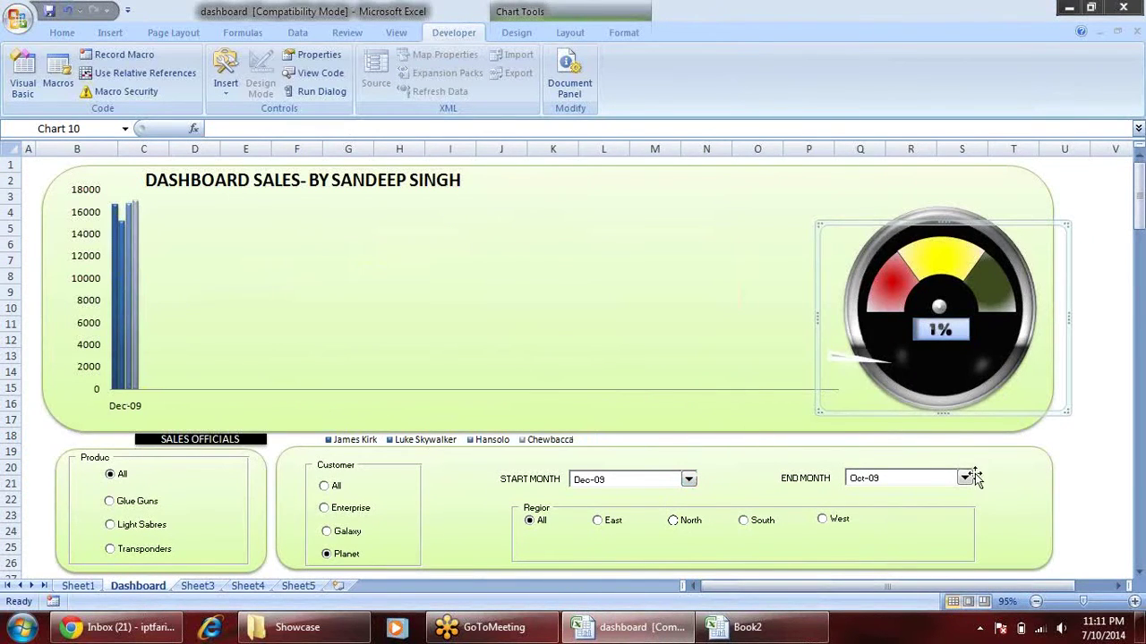
{"action": "left_click", "coordinate": [964, 478]}
{"action": "left_click", "coordinate": [931, 423]}
{"action": "left_click", "coordinate": [687, 479]}
{"action": "left_click", "coordinate": [616, 237]}
{"action": "key", "text": "alt+Tab"}
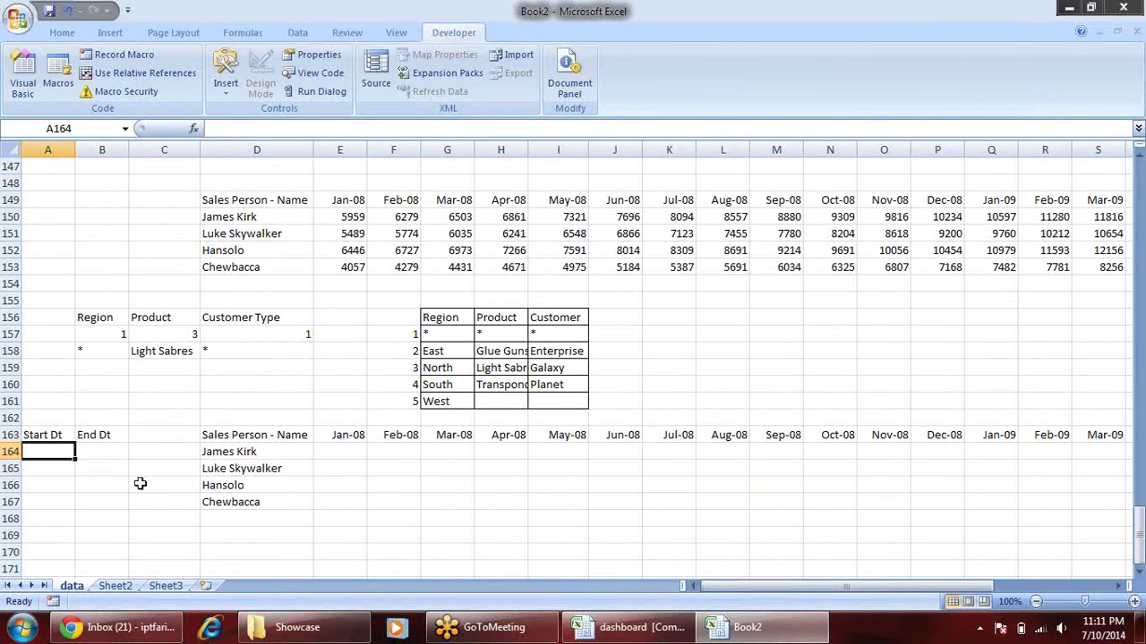
- Copy the month headers E163:AB163 and paste them transposed down column C from C163
{"action": "left_click", "coordinate": [348, 436]}
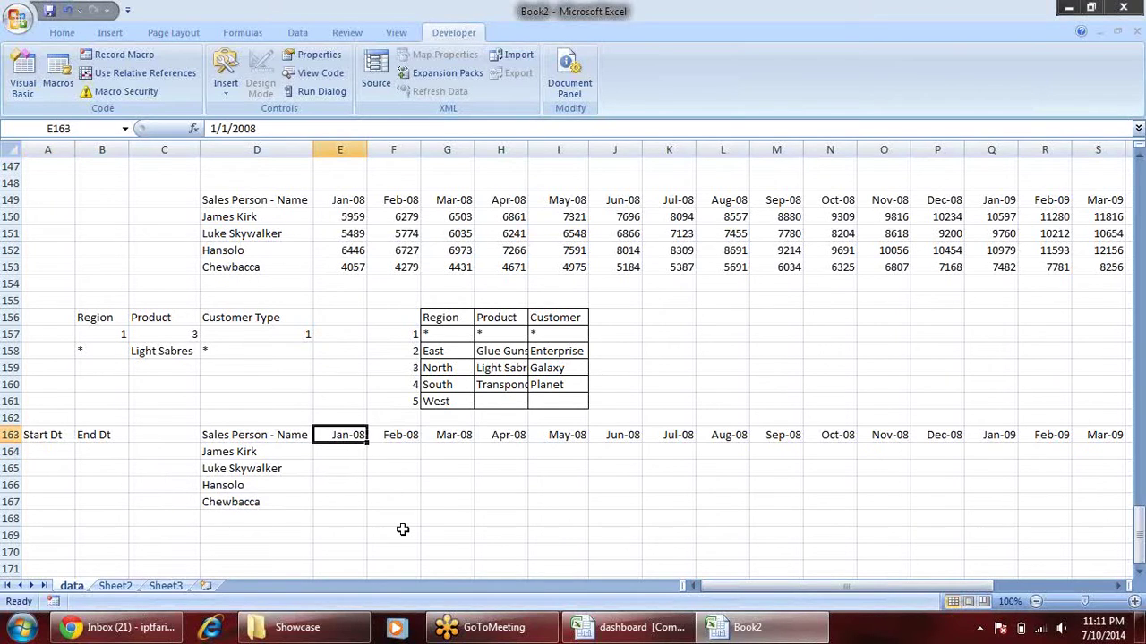
{"action": "key", "text": "ctrl+shift+Right"}
{"action": "key", "text": "ctrl+c"}
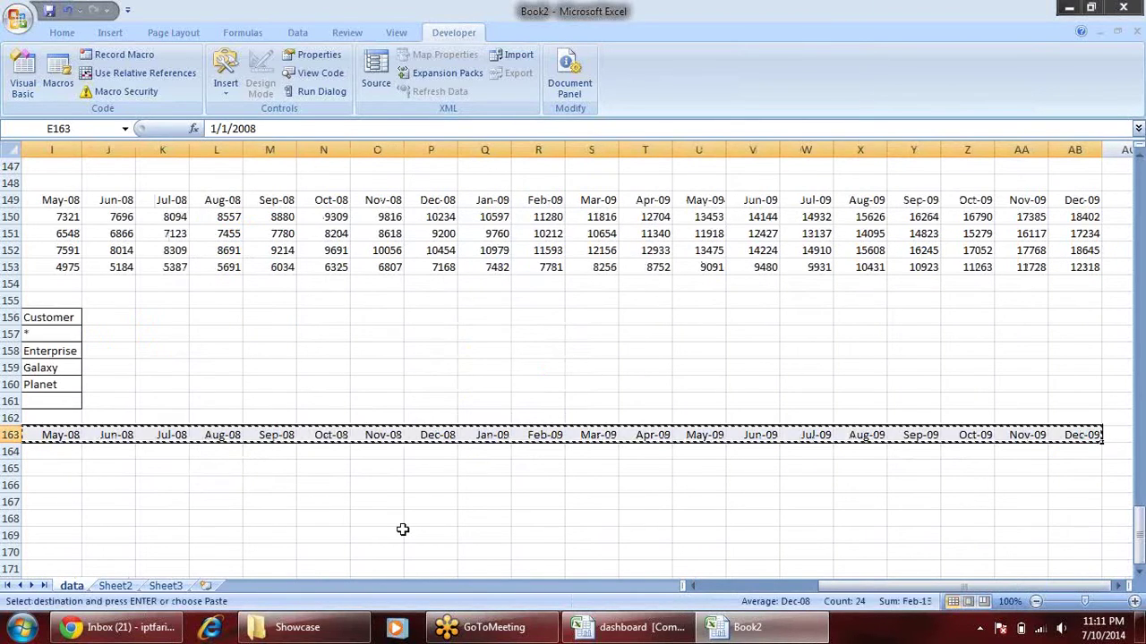
{"action": "key", "text": "Left"}
{"action": "key", "text": "Left"}
{"action": "key", "text": "Left"}
{"action": "key", "text": "Left"}
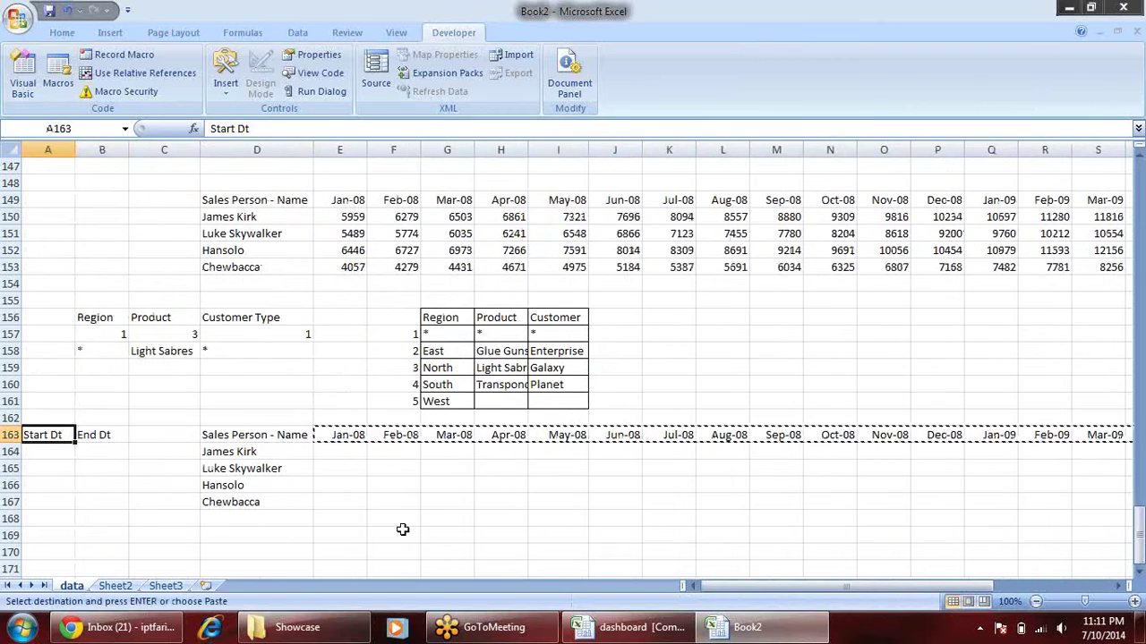
{"action": "key", "text": "Right"}
{"action": "key", "text": "Right"}
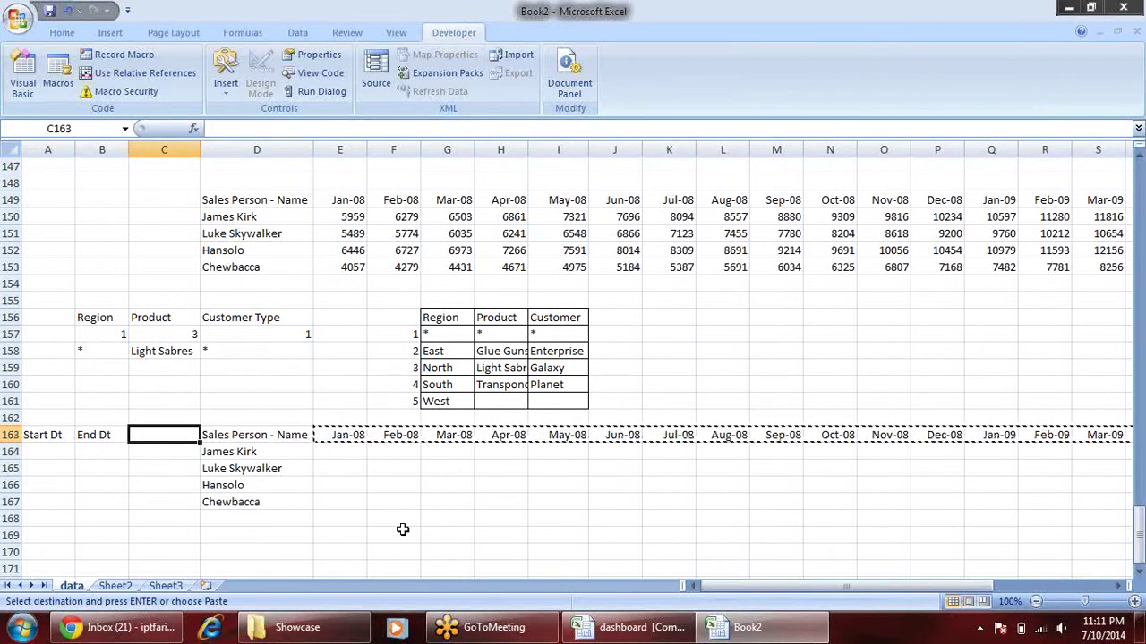
{"action": "key", "text": "alt+e"}
{"action": "key", "text": "s"}
{"action": "key", "text": "e"}
{"action": "key", "text": "Return"}
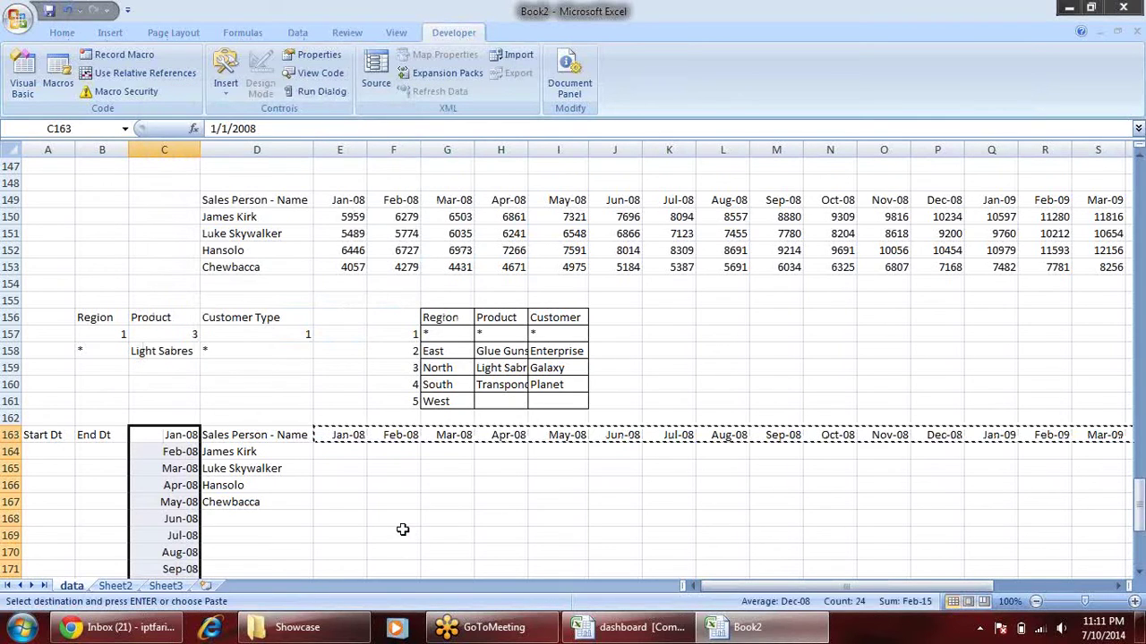
{"action": "key", "text": "Escape"}
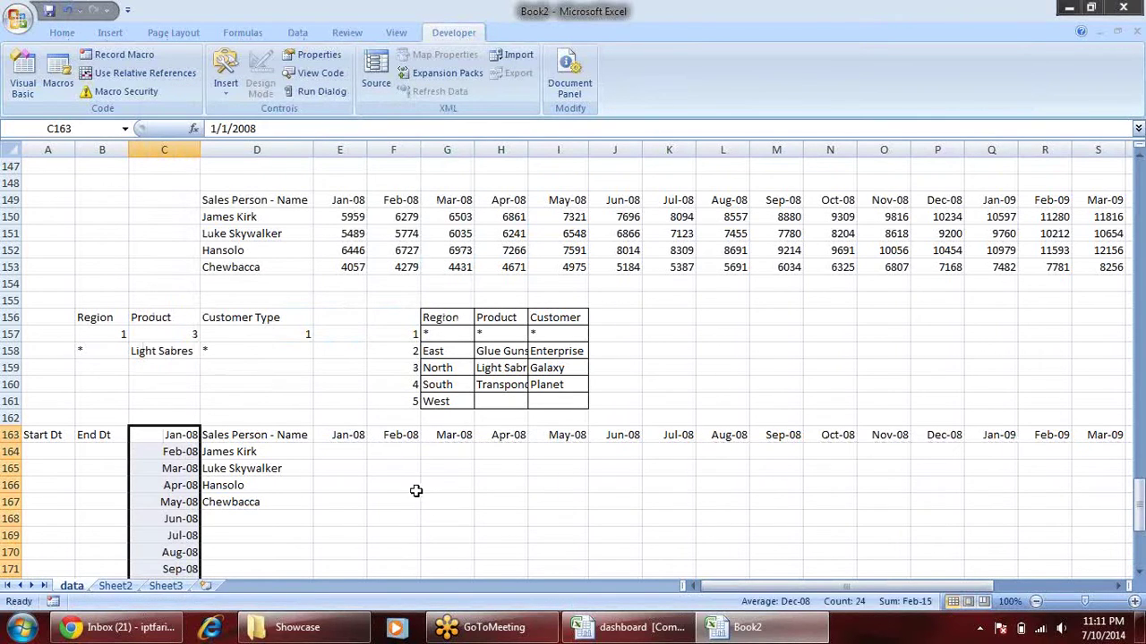
- Verify the transposed months down column C, from Jan-08 in C163 to Jan-09 in C175
{"action": "scroll", "coordinate": [371, 438], "scroll_direction": "down", "scroll_amount": 1}
{"action": "scroll", "coordinate": [371, 438], "scroll_direction": "down", "scroll_amount": 4}
{"action": "scroll", "coordinate": [371, 438], "scroll_direction": "up", "scroll_amount": 2}
{"action": "scroll", "coordinate": [372, 439], "scroll_direction": "down", "scroll_amount": 1}
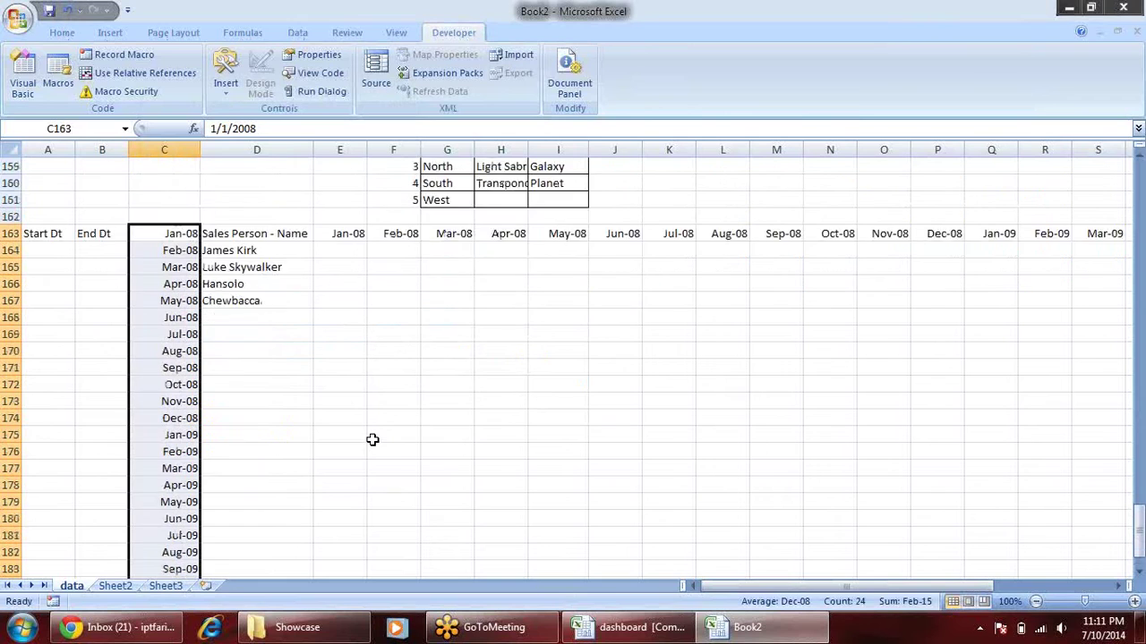
{"action": "scroll", "coordinate": [373, 439], "scroll_direction": "down", "scroll_amount": 1}
{"action": "scroll", "coordinate": [372, 440], "scroll_direction": "up", "scroll_amount": 2}
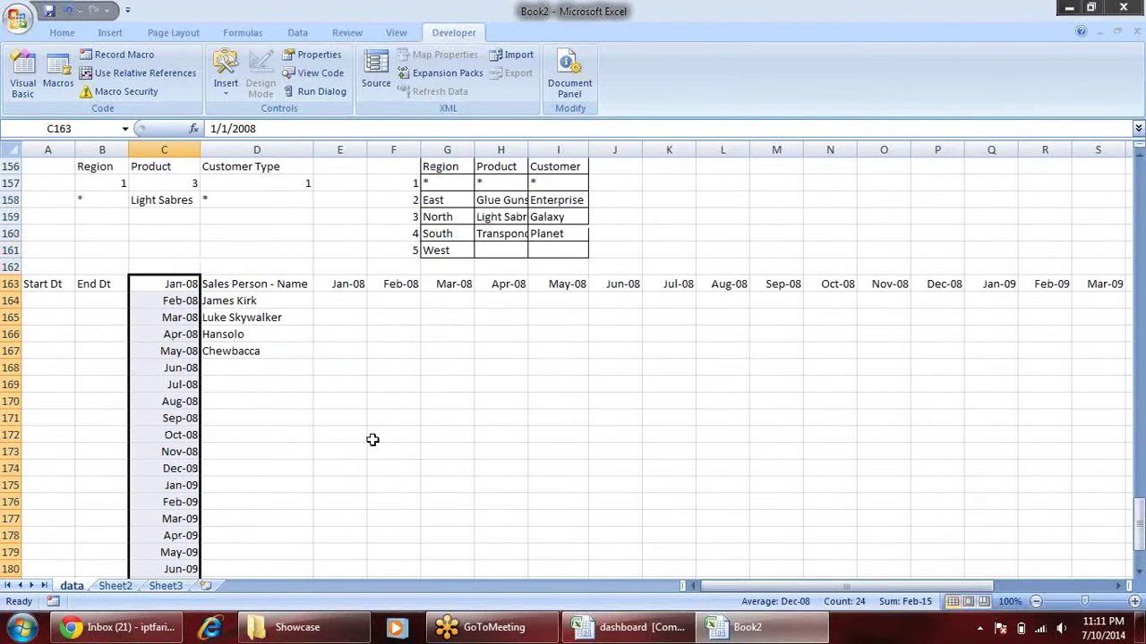
{"action": "scroll", "coordinate": [373, 439], "scroll_direction": "up", "scroll_amount": 1}
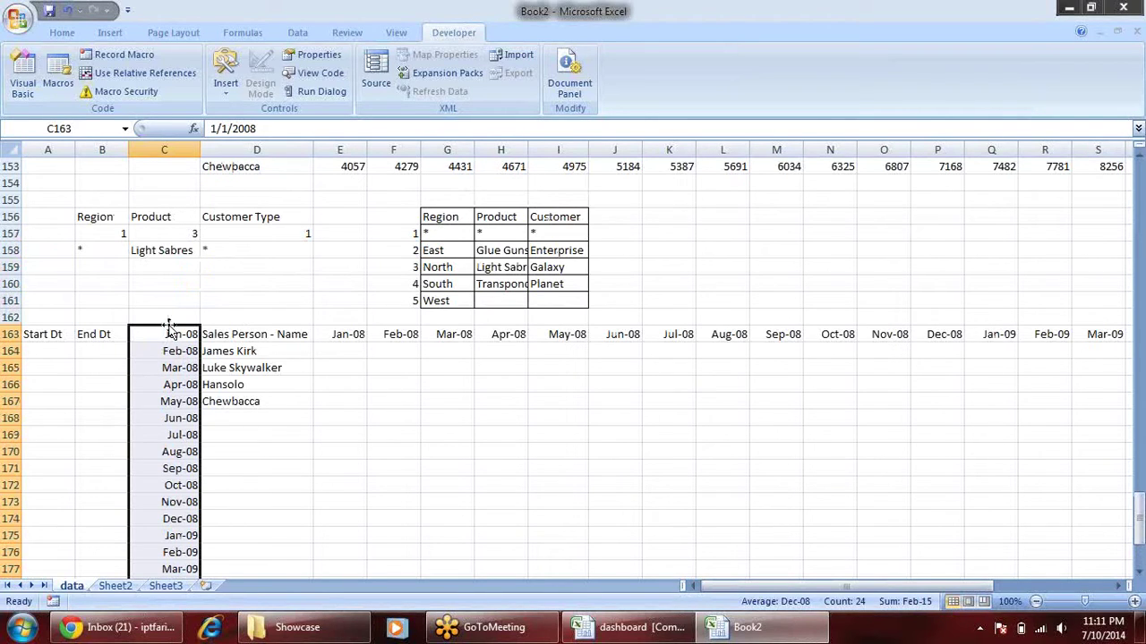
{"action": "left_click", "coordinate": [170, 333]}
{"action": "left_click", "coordinate": [179, 351]}
{"action": "left_click", "coordinate": [178, 401]}
{"action": "left_click", "coordinate": [181, 451]}
{"action": "left_click", "coordinate": [192, 486]}
{"action": "left_click", "coordinate": [169, 418]}
{"action": "left_click", "coordinate": [183, 452]}
{"action": "left_click", "coordinate": [174, 500]}
{"action": "left_click", "coordinate": [180, 537]}
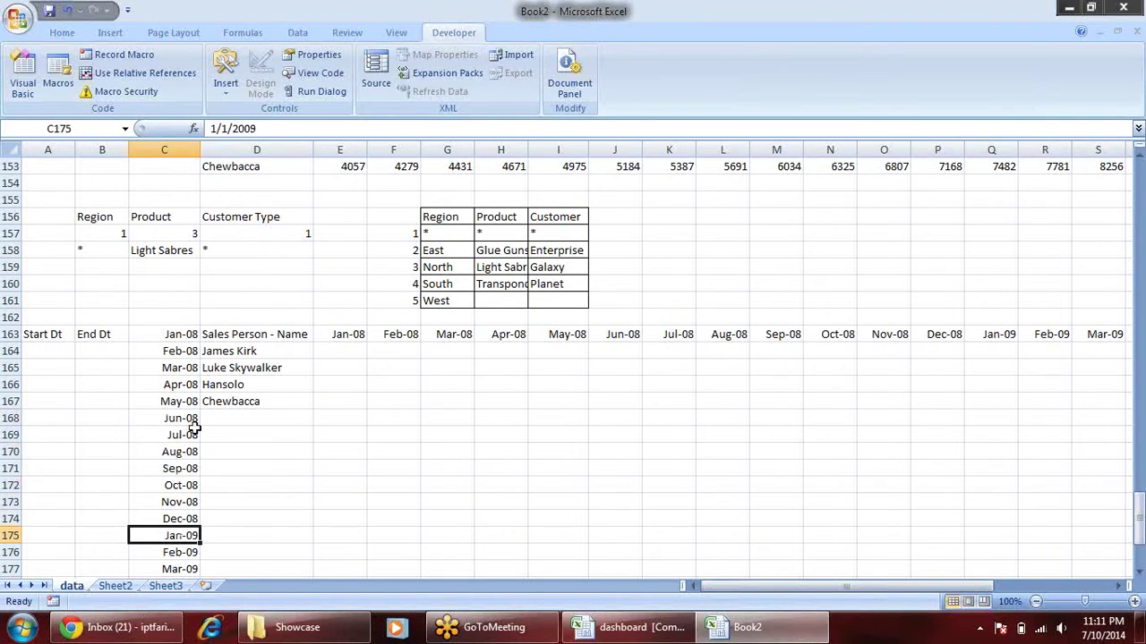
{"action": "left_click_drag", "start_coordinate": [327, 334], "coordinate": [589, 331]}
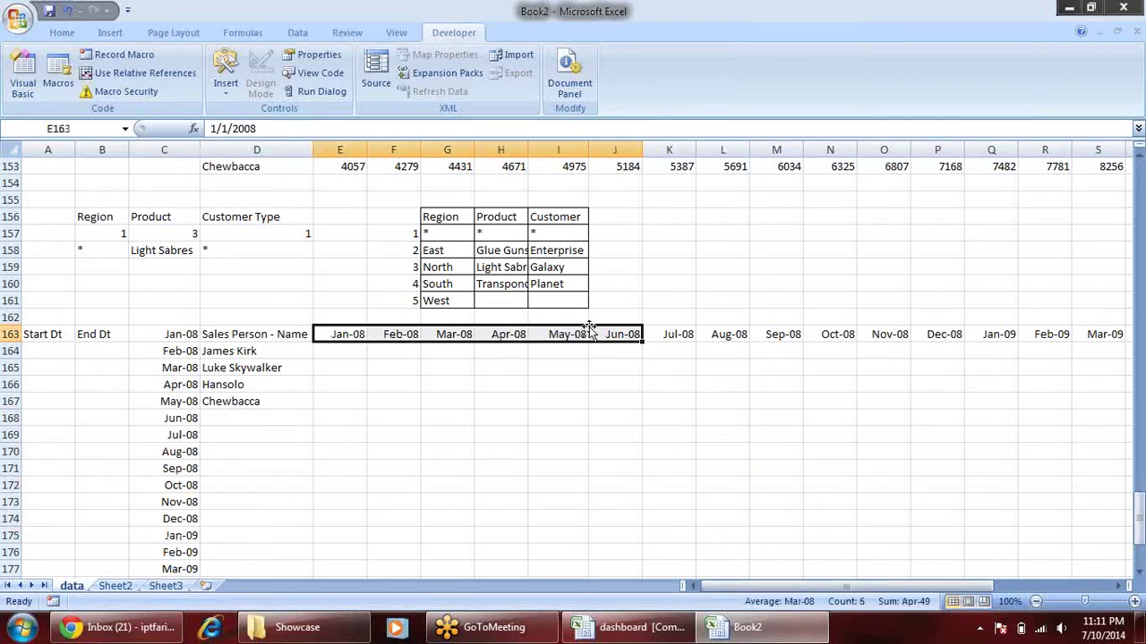
{"action": "left_click", "coordinate": [370, 405]}
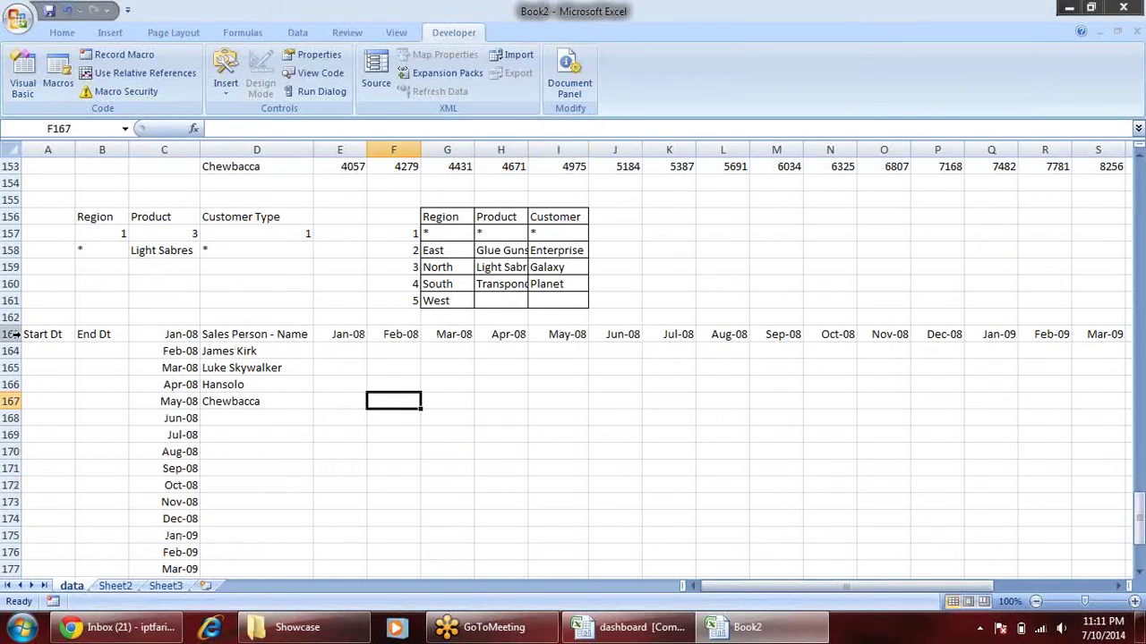
{"action": "left_click", "coordinate": [44, 355]}
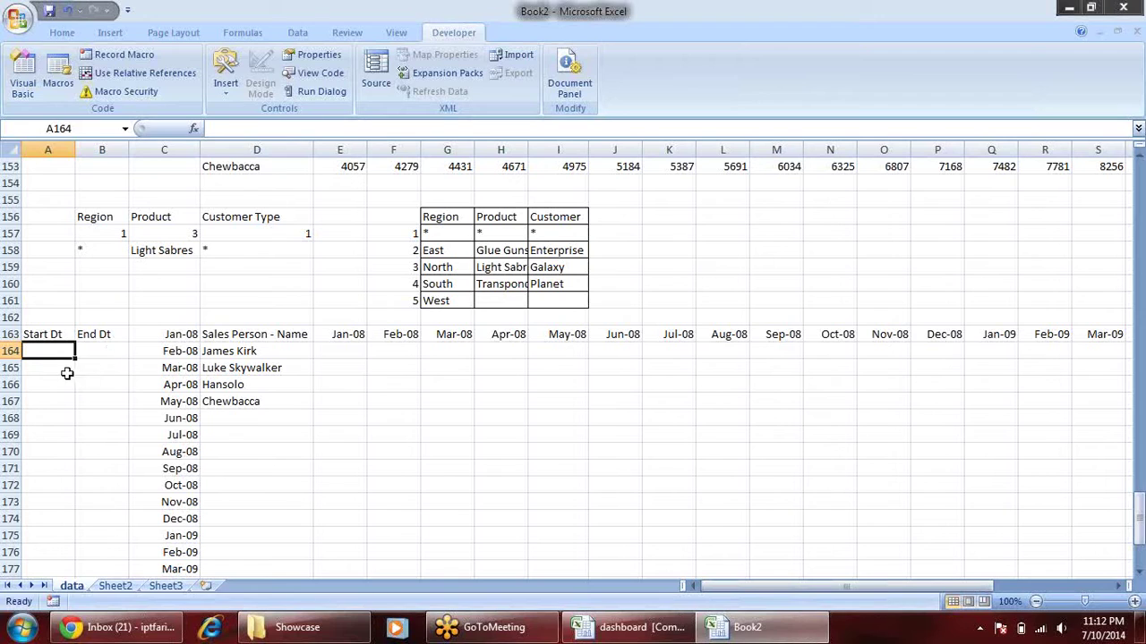
- Enter 1 in A164 and 2 in B164
{"action": "type", "text": "1"}
{"action": "key", "text": "Tab"}
{"action": "type", "text": "2"}
{"action": "key", "text": "Return"}
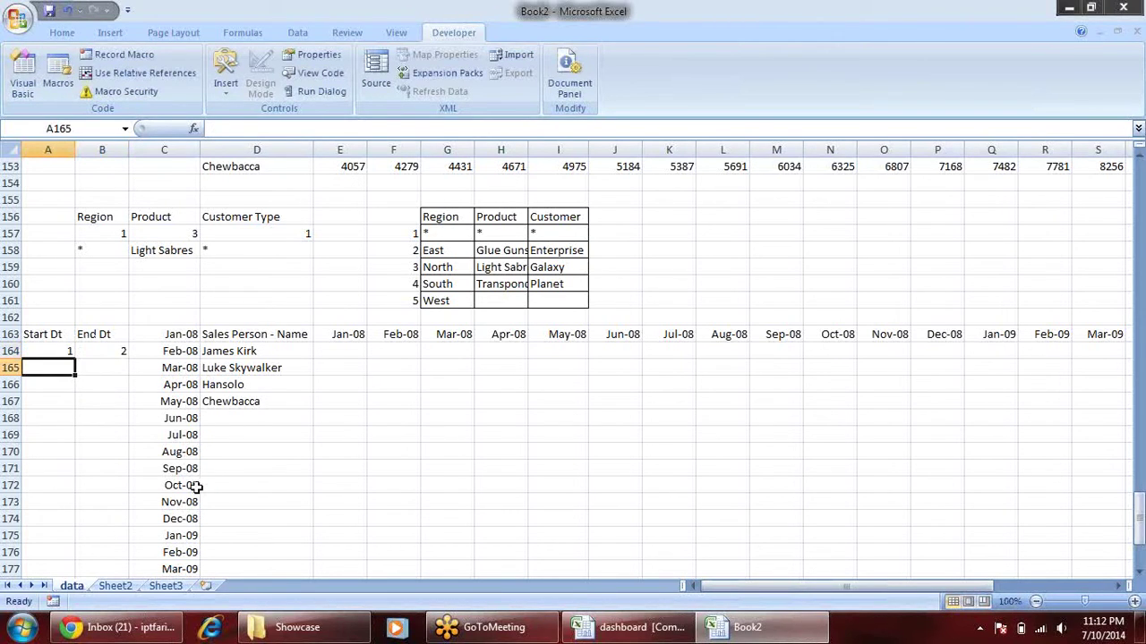
- Enter =INDEX($C$163:$C$186,A164) in A165
{"action": "type", "text": "=INDEX("}
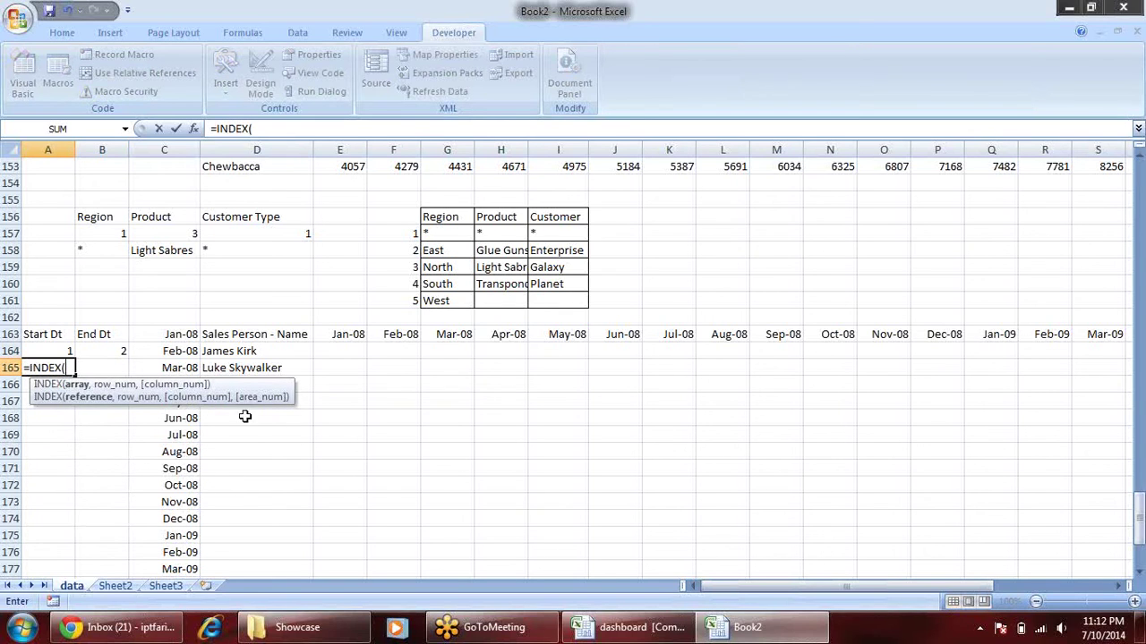
{"action": "left_click", "coordinate": [186, 335]}
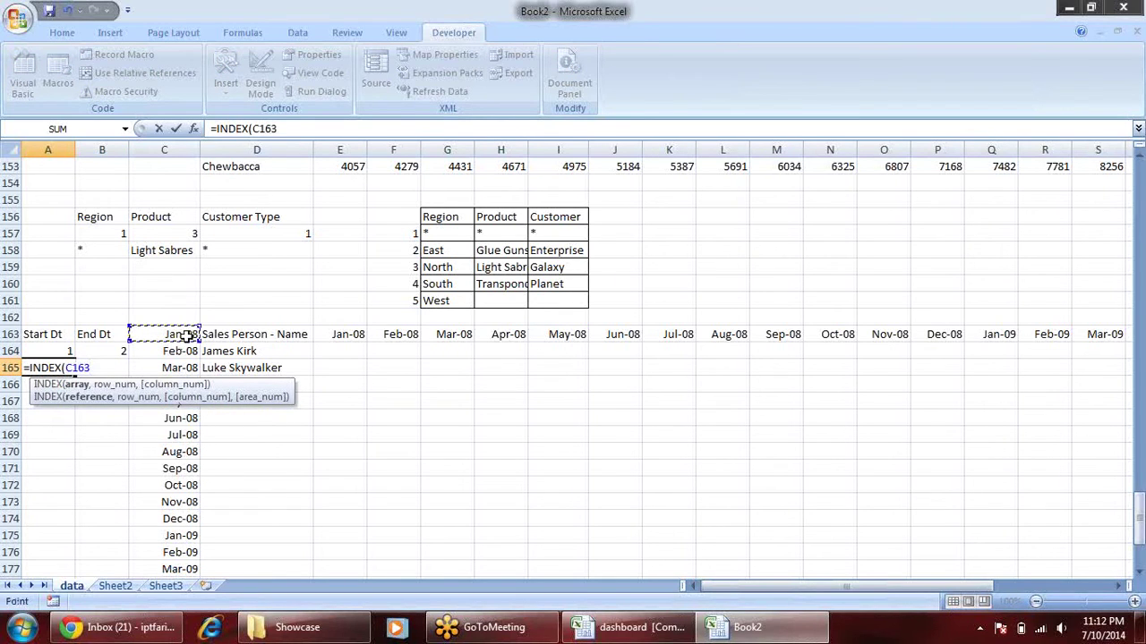
{"action": "key", "text": "ctrl+shift+Down"}
{"action": "key", "text": "F4"}
{"action": "type", "text": ":$C$186,"}
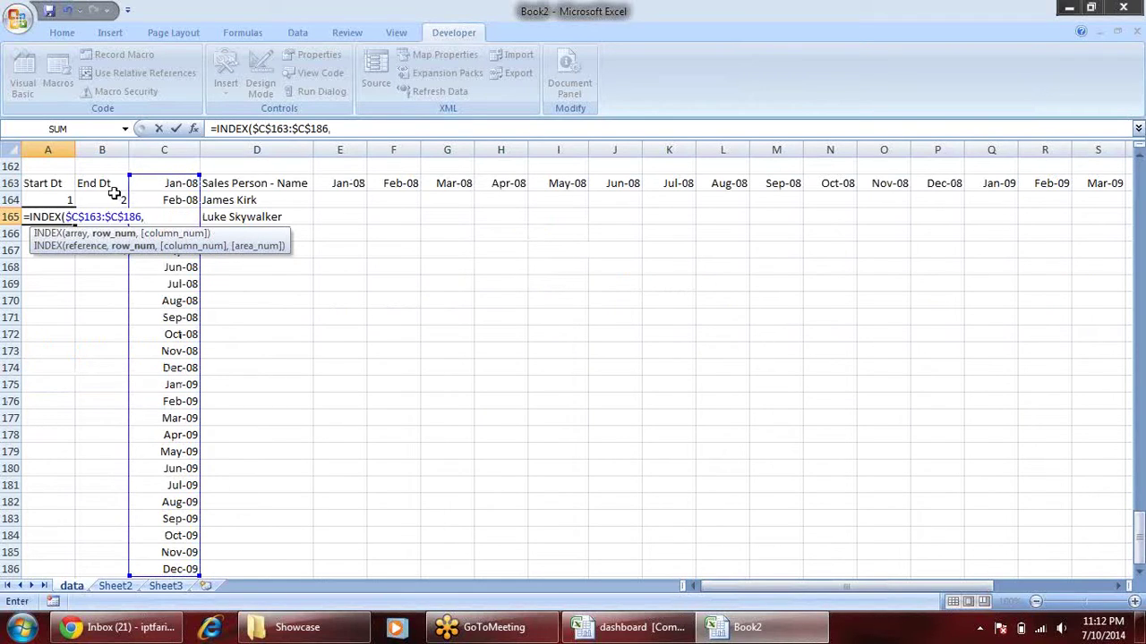
{"action": "left_click", "coordinate": [47, 200]}
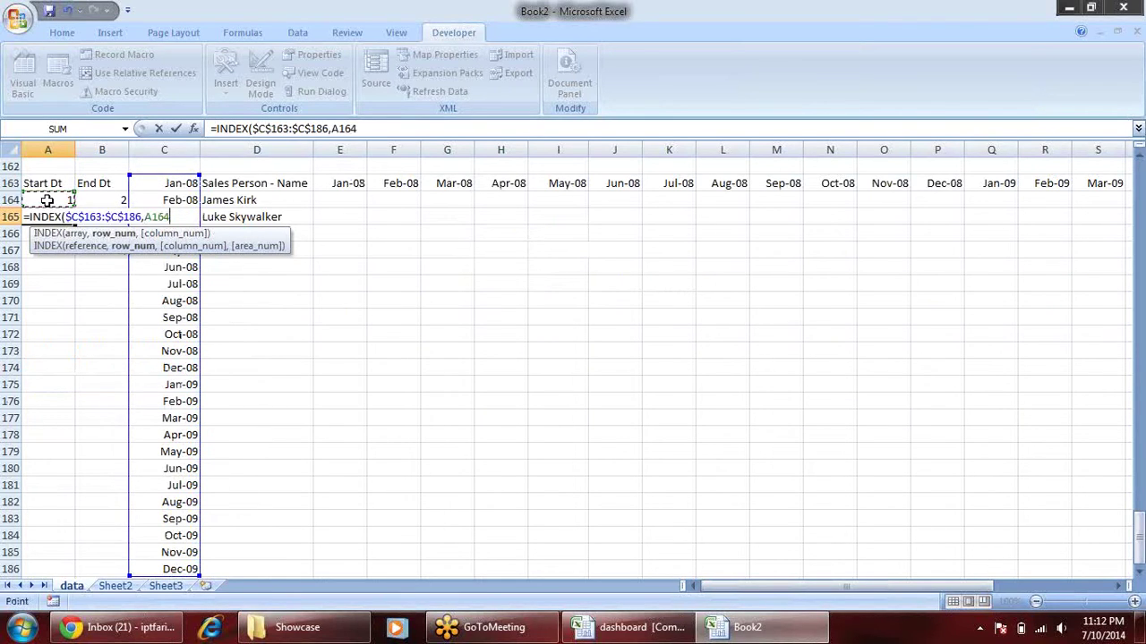
{"action": "key", "text": "Return"}
- Fill the INDEX formula into B165 and format both cells as mmm-yy, showing Jan-08 and Feb-08
{"action": "scroll", "coordinate": [153, 227], "scroll_direction": "up", "scroll_amount": 2}
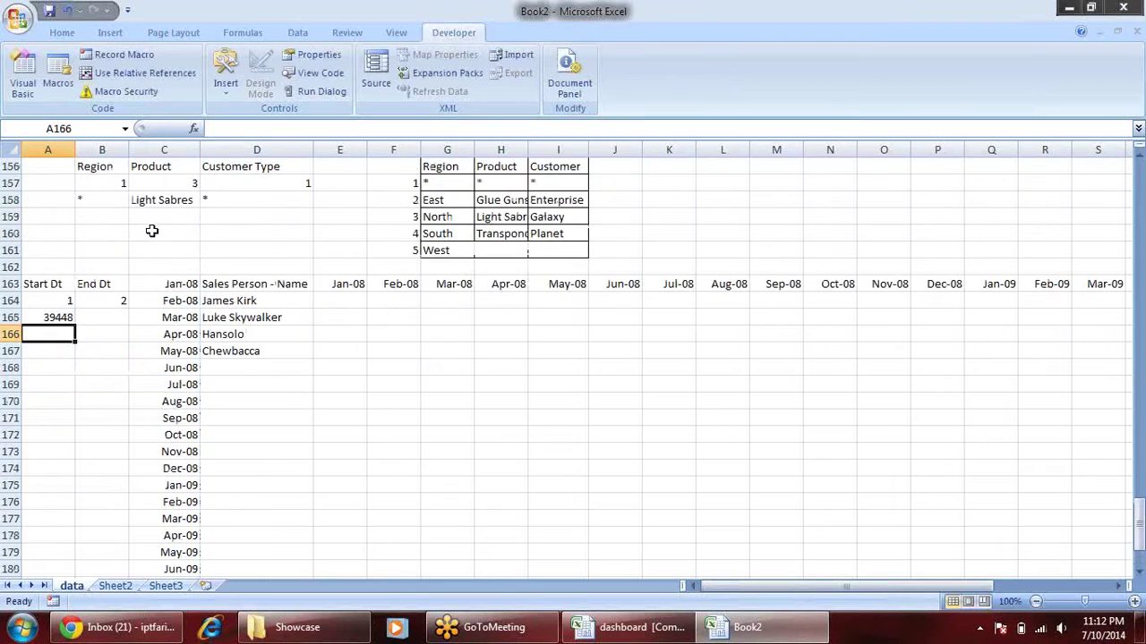
{"action": "left_click", "coordinate": [55, 317]}
{"action": "left_click_drag", "start_coordinate": [77, 325], "coordinate": [116, 327]}
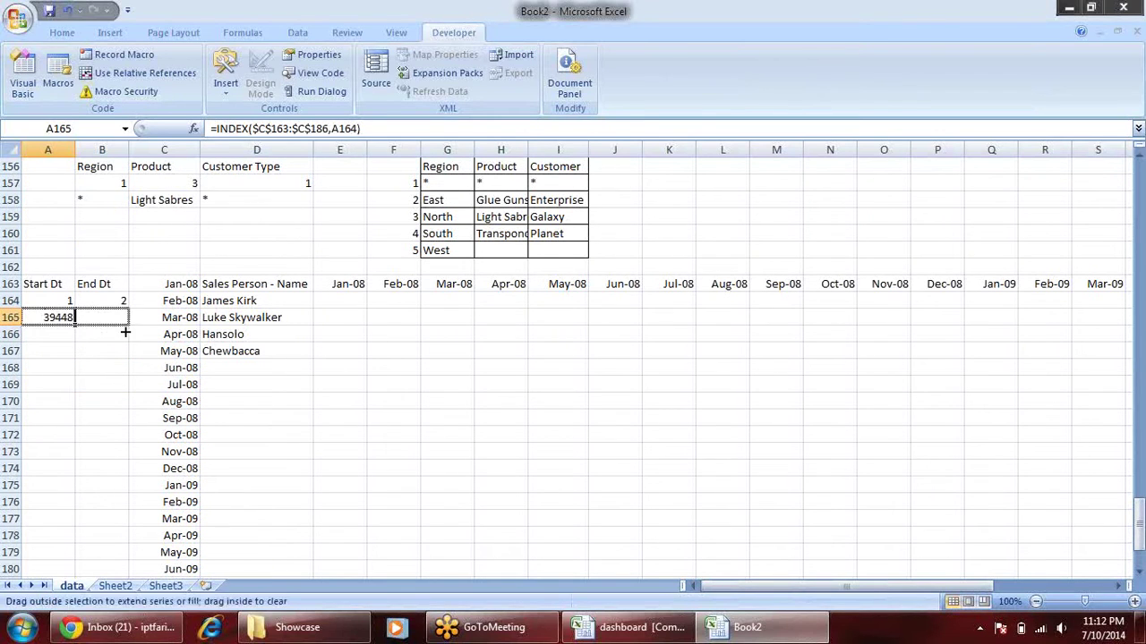
{"action": "key", "text": "ctrl+shift+3"}
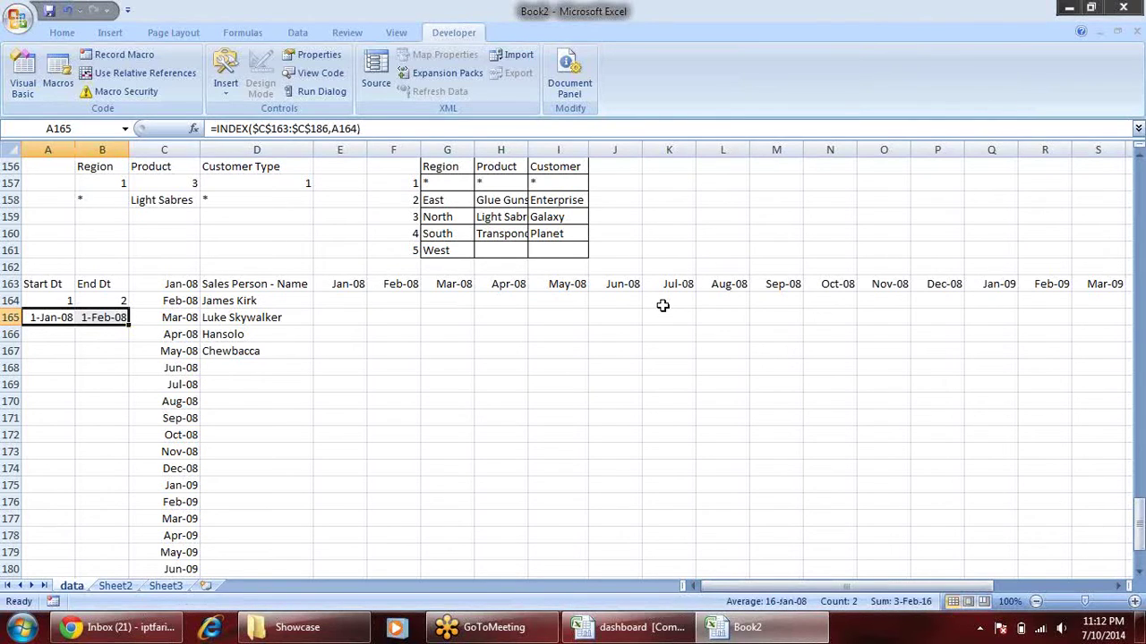
{"action": "key", "text": "ctrl+1"}
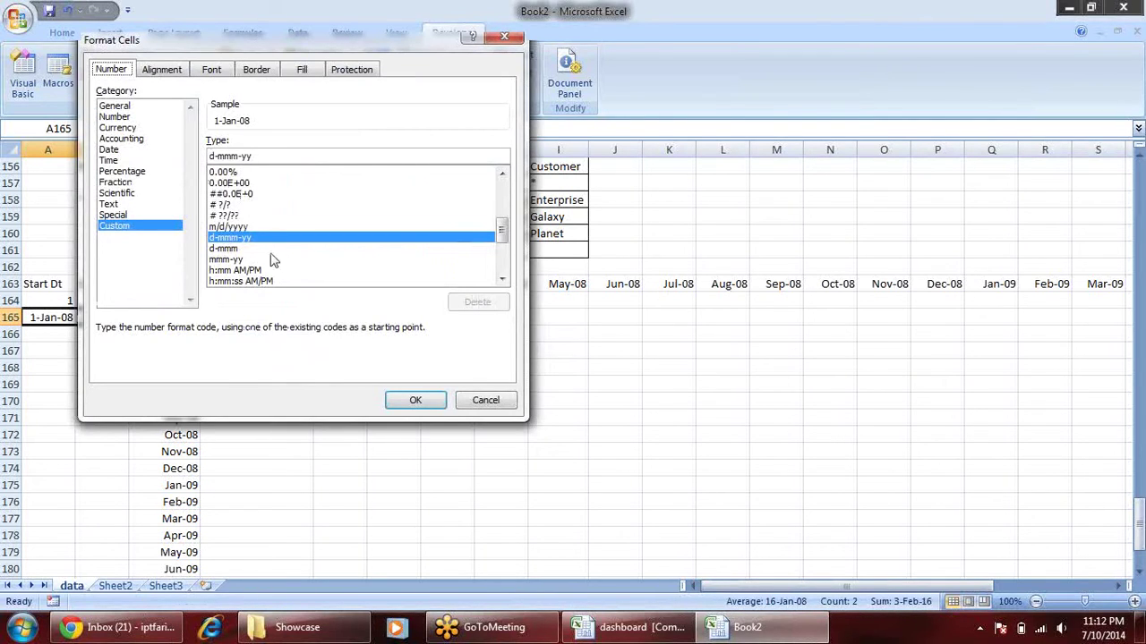
{"action": "left_click", "coordinate": [240, 261]}
{"action": "left_click", "coordinate": [415, 402]}
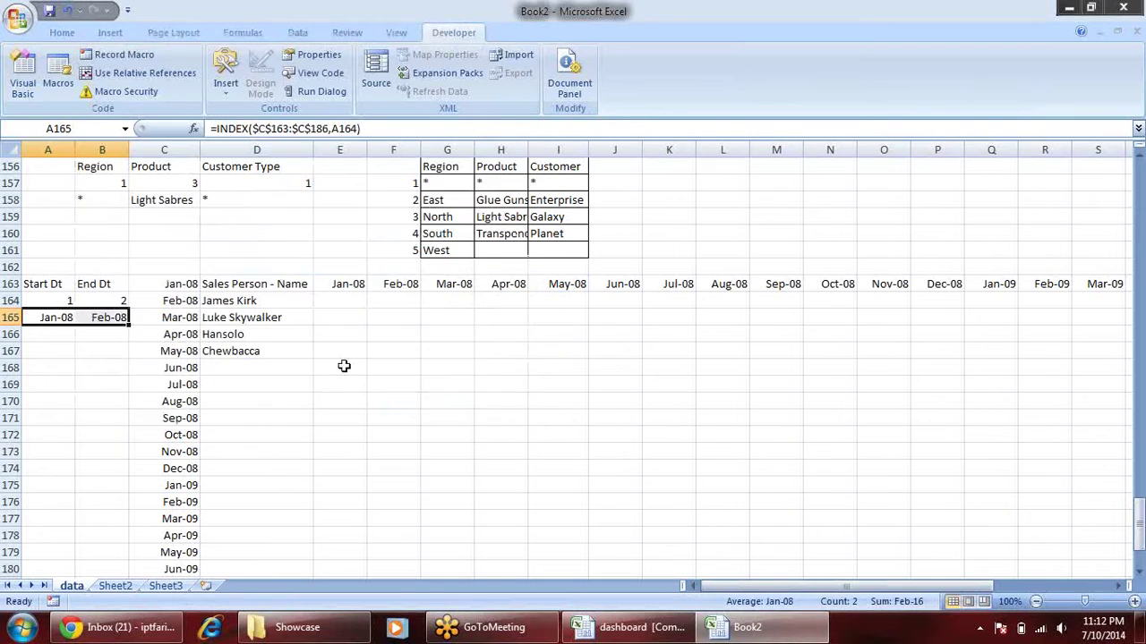
{"action": "left_click", "coordinate": [310, 352]}
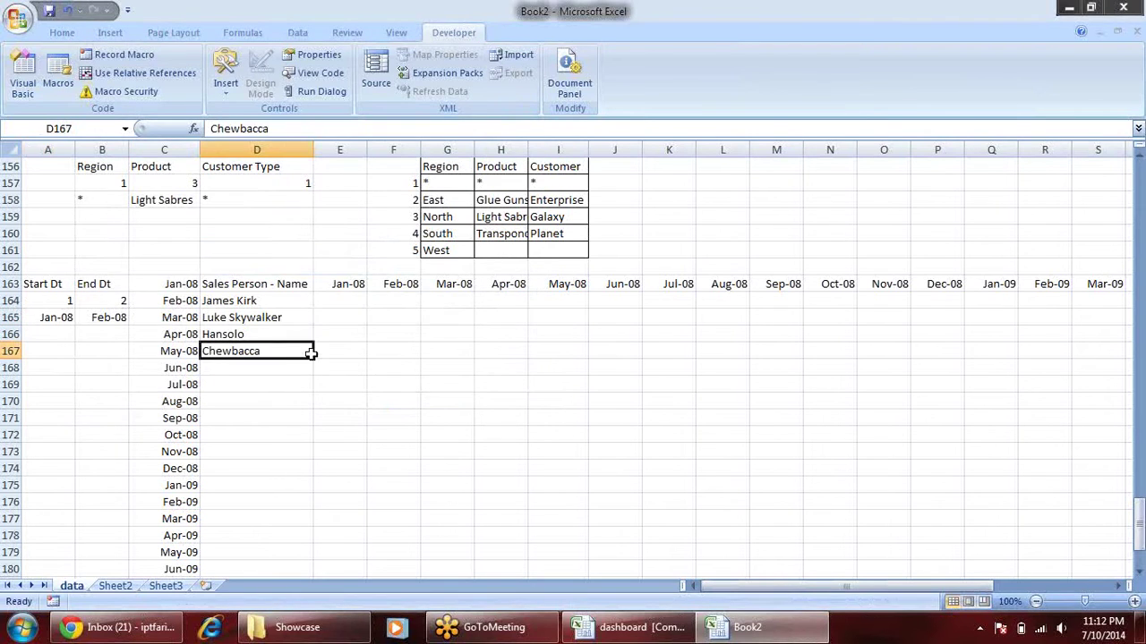
{"action": "left_click", "coordinate": [62, 319]}
{"action": "left_click", "coordinate": [112, 317]}
{"action": "left_click", "coordinate": [63, 301]}
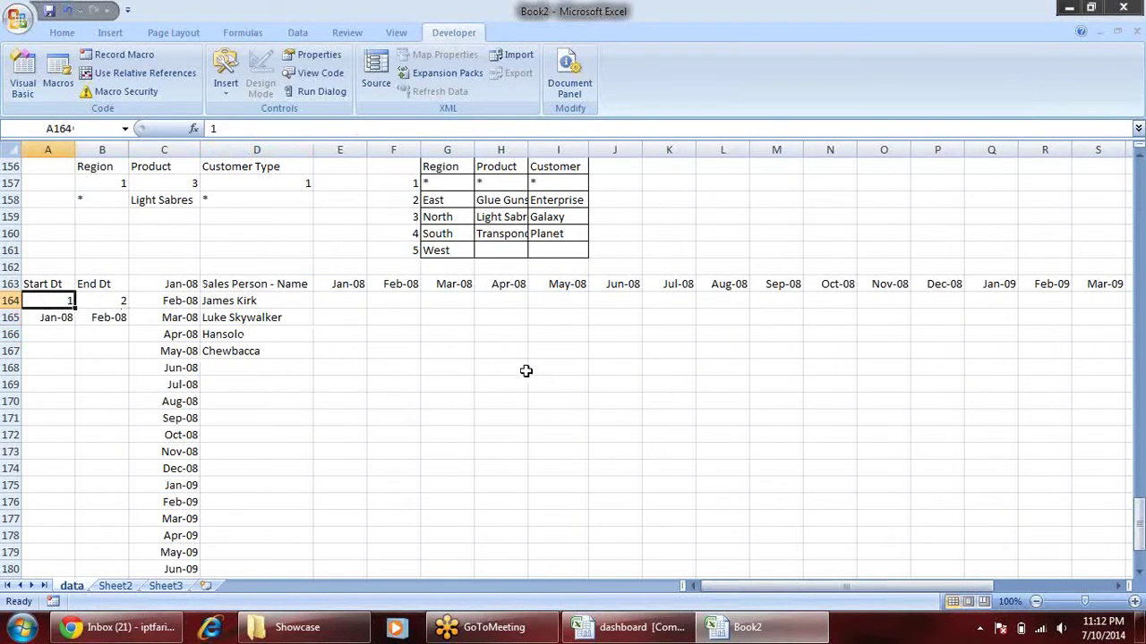
- Try start index values 4 and 6 in A164, then set it back to 1
{"action": "type", "text": "4"}
{"action": "key", "text": "ctrl+Return"}
{"action": "type", "text": "6"}
{"action": "key", "text": "Return"}
{"action": "key", "text": "Up"}
{"action": "type", "text": "1"}
{"action": "key", "text": "Return"}
- Enter 22 as the End Dt index in B164 so B165 shows Oct-09
{"action": "key", "text": "Up"}
{"action": "key", "text": "Right"}
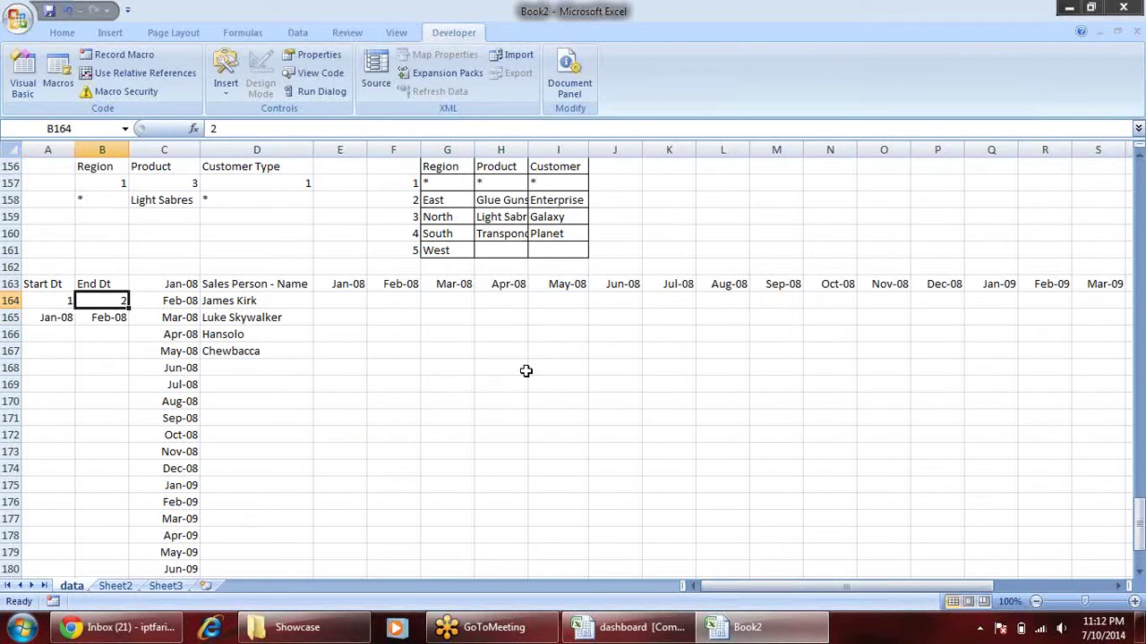
{"action": "type", "text": "22"}
{"action": "key", "text": "Return"}
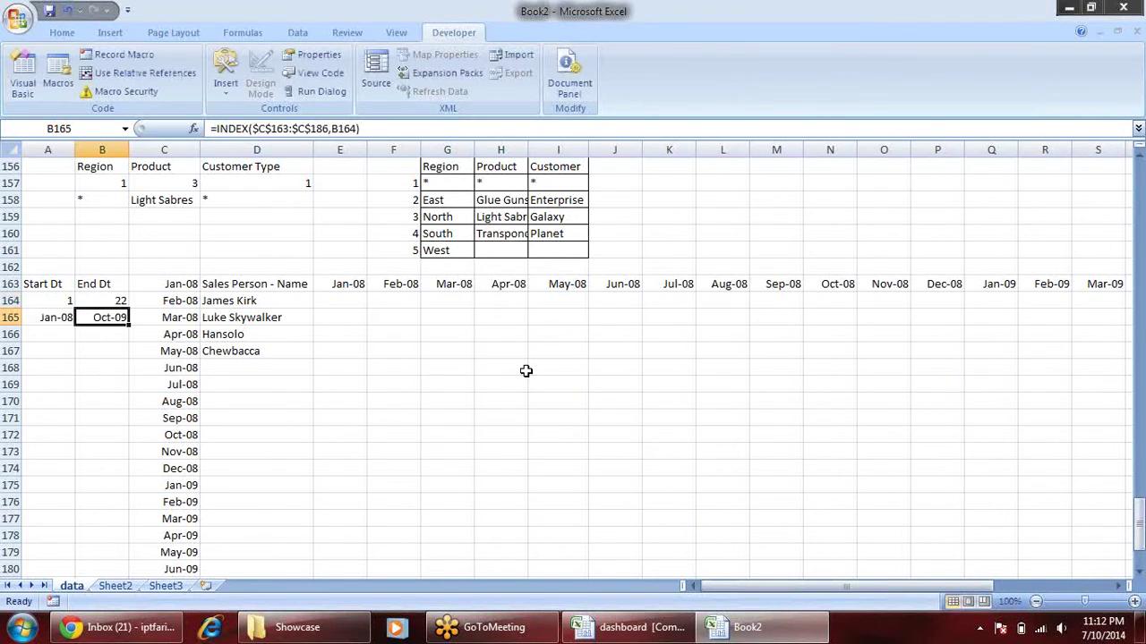
{"action": "key", "text": "Up"}
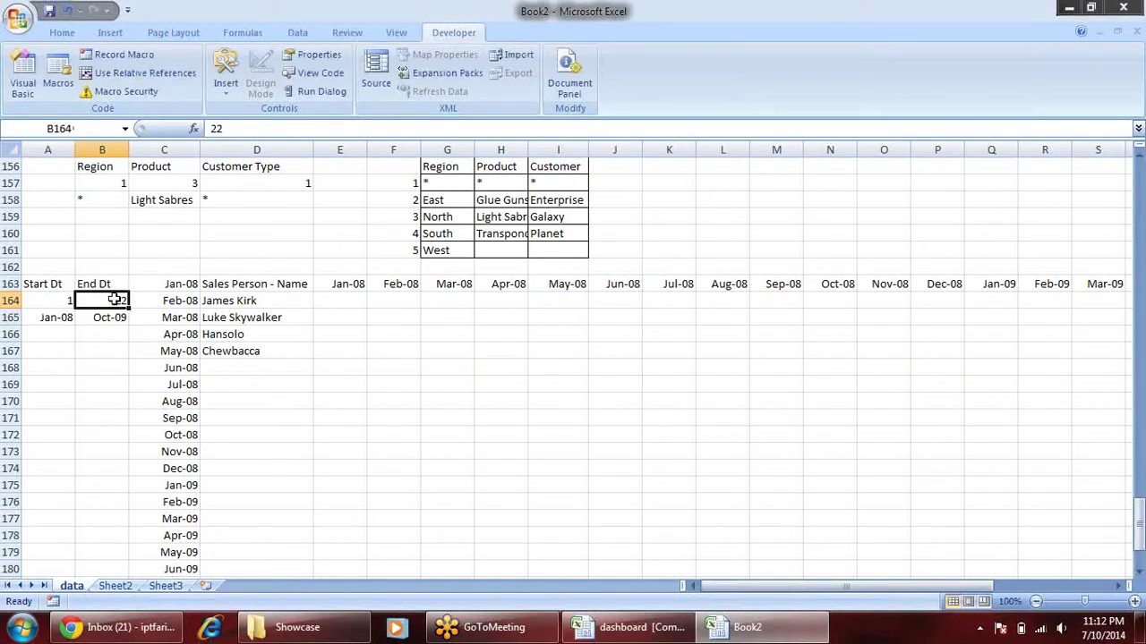
- Review the month formulas in A165 and B165 and the row 163 headers
{"action": "left_click", "coordinate": [71, 317]}
{"action": "left_click", "coordinate": [99, 317]}
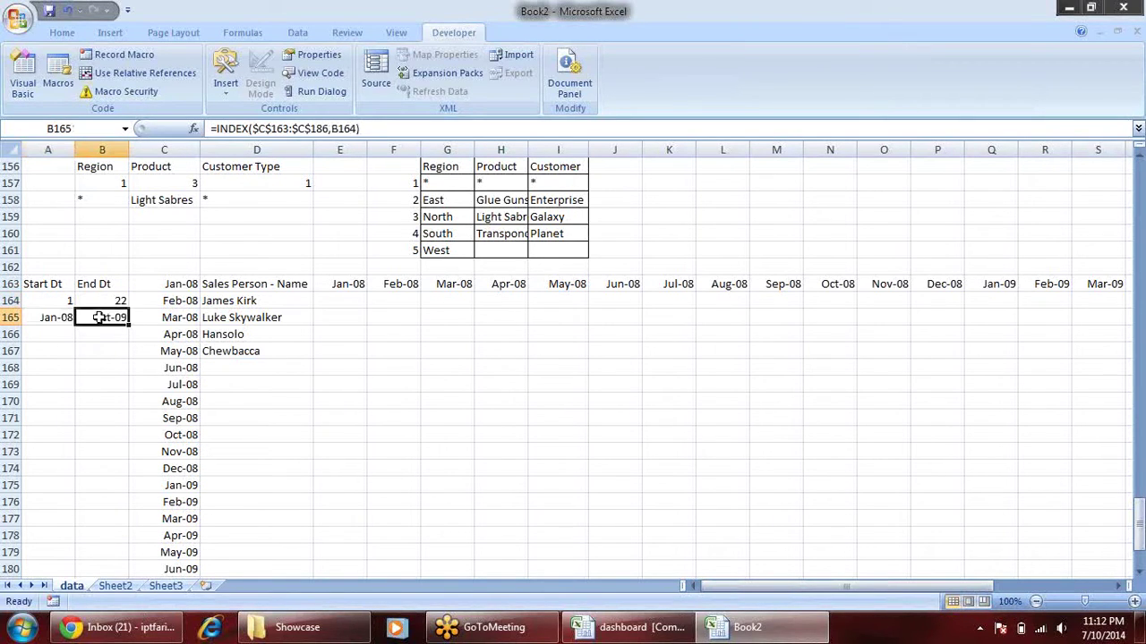
{"action": "left_click", "coordinate": [422, 288]}
{"action": "left_click", "coordinate": [351, 285]}
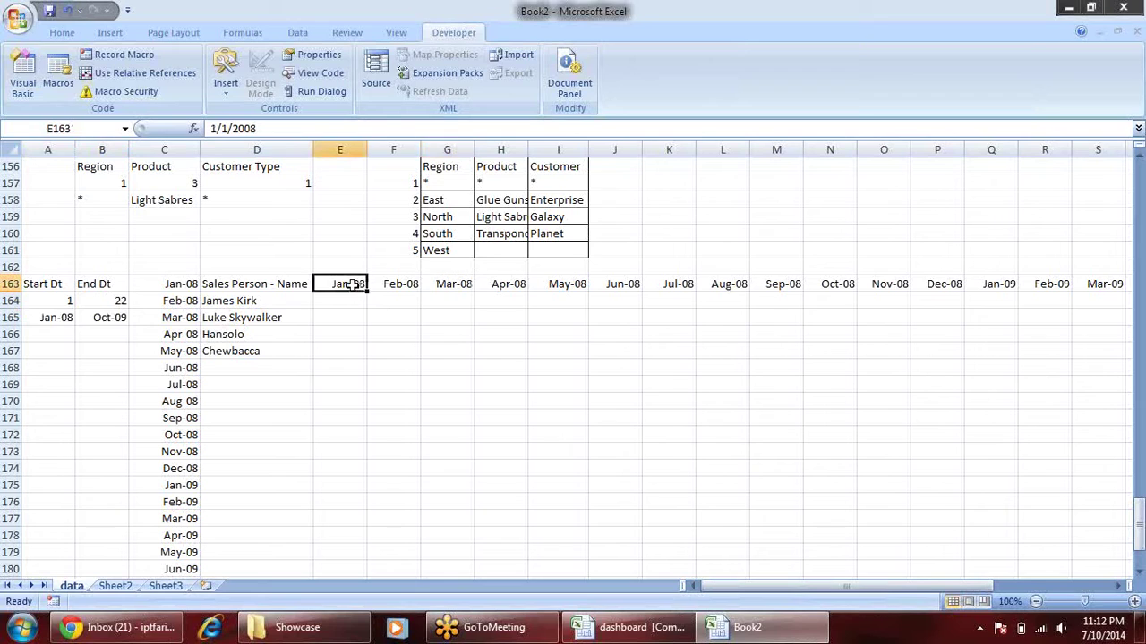
- Make E163 the formula =A165 so the first header follows the start month
{"action": "type", "text": "="}
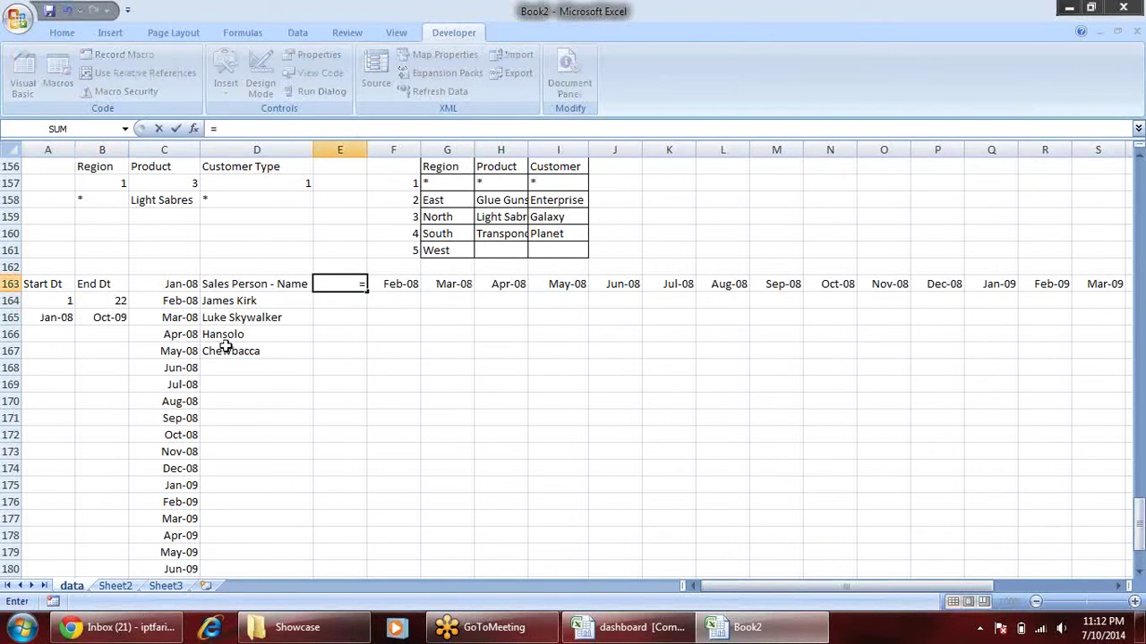
{"action": "left_click", "coordinate": [49, 318]}
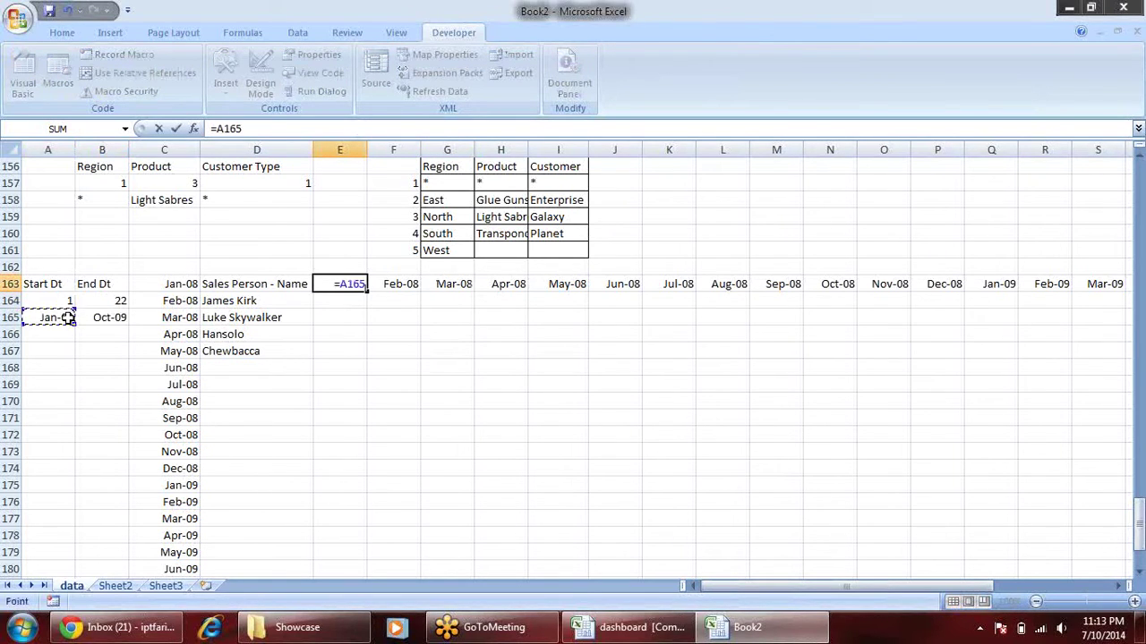
{"action": "key", "text": "Return"}
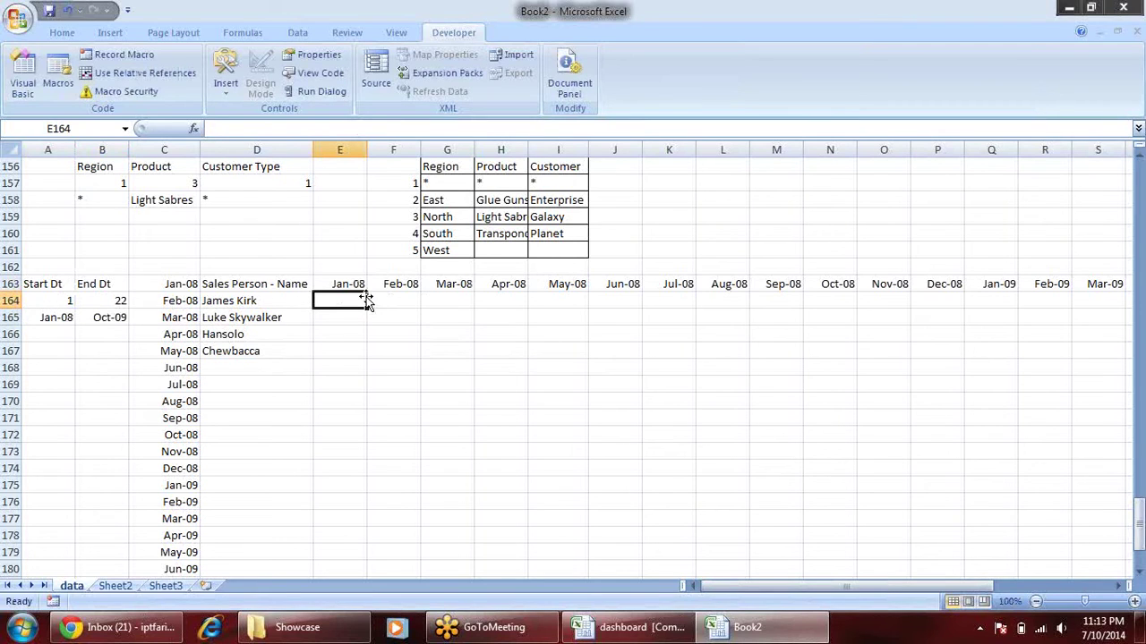
{"action": "left_click", "coordinate": [360, 284]}
- Test the link by entering 5, then 6, then 1 as the start index in A164
{"action": "left_click", "coordinate": [55, 301]}
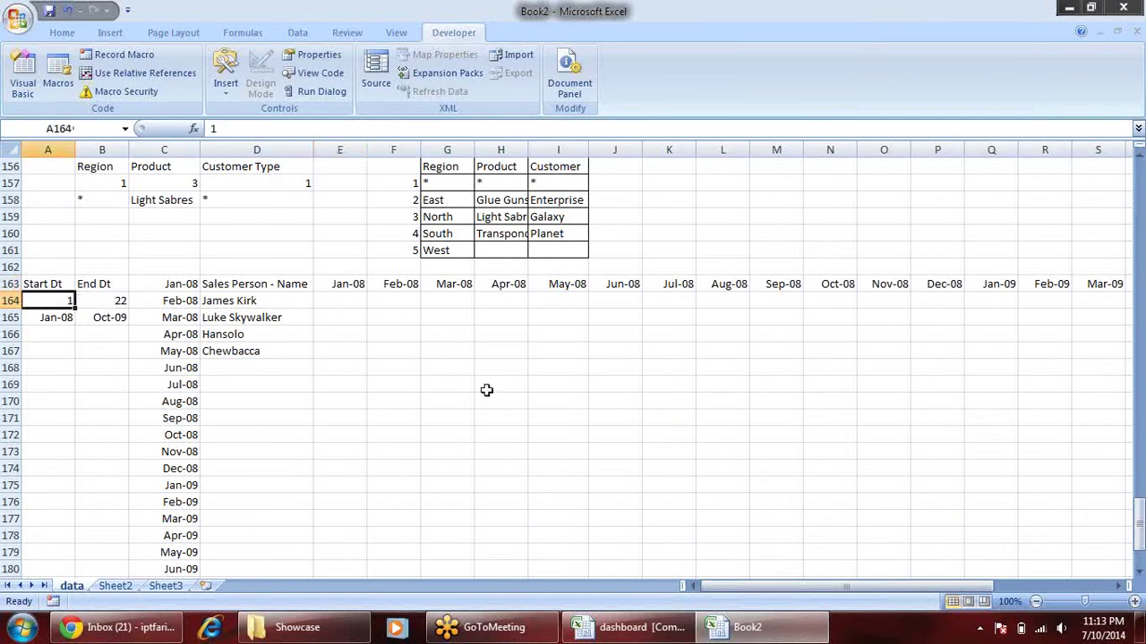
{"action": "type", "text": "5"}
{"action": "key", "text": "Return"}
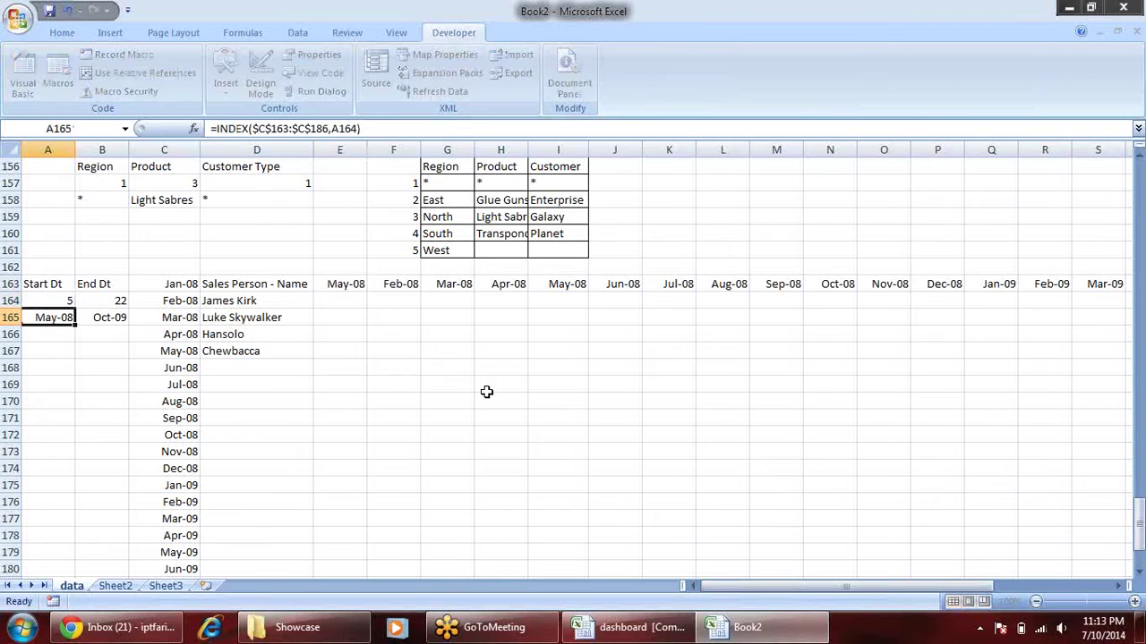
{"action": "key", "text": "Up"}
{"action": "type", "text": "6"}
{"action": "key", "text": "Return"}
{"action": "key", "text": "Up"}
{"action": "type", "text": "1"}
{"action": "key", "text": "Return"}
{"action": "key", "text": "Up"}
{"action": "key", "text": "Right"}
{"action": "key", "text": "Right"}
{"action": "key", "text": "Right"}
{"action": "key", "text": "Right"}
{"action": "key", "text": "Right"}
{"action": "key", "text": "Up"}
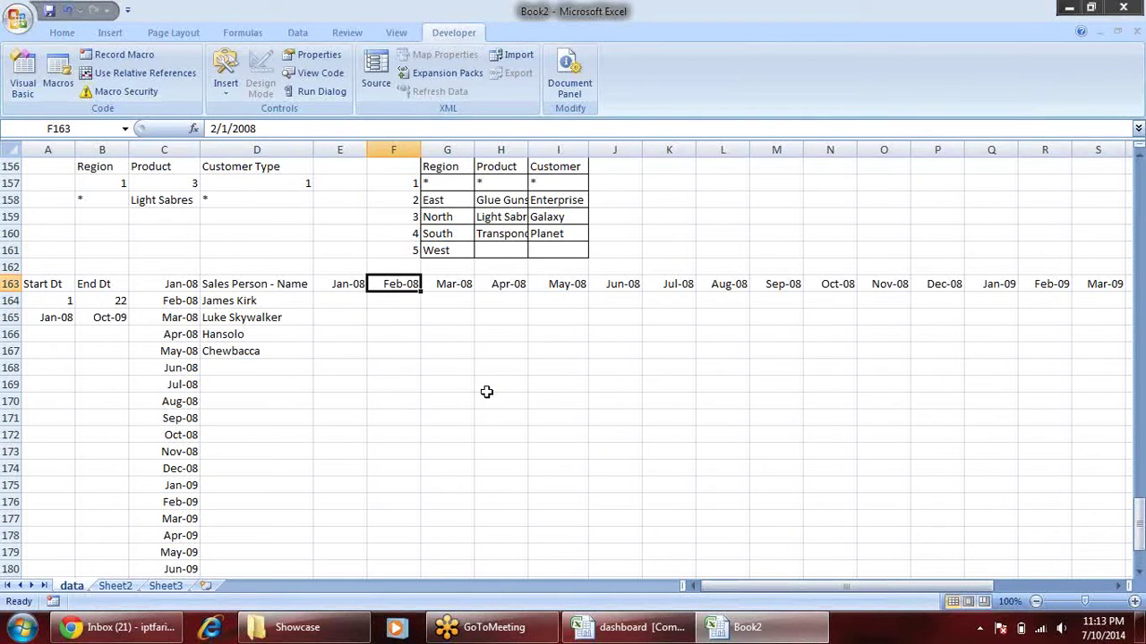
- Enter =EDATE(E163,1) in F163 and fill it across to P163
{"action": "type", "text": "=ed"}
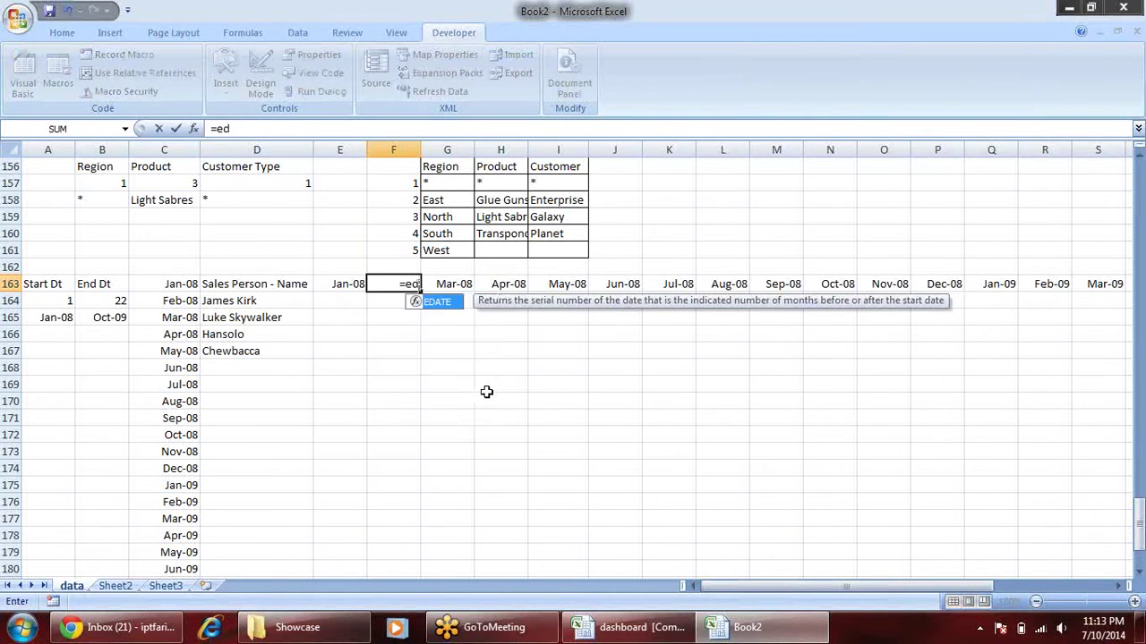
{"action": "key", "text": "Tab"}
{"action": "key", "text": "Left"}
{"action": "type", "text": ","}
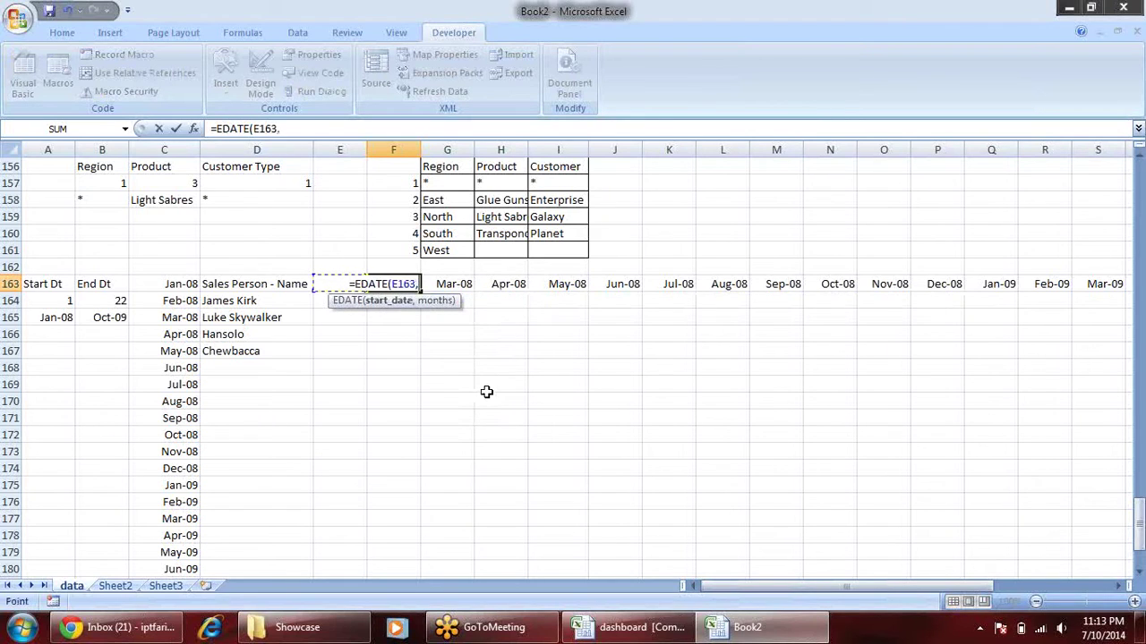
{"action": "type", "text": "1"}
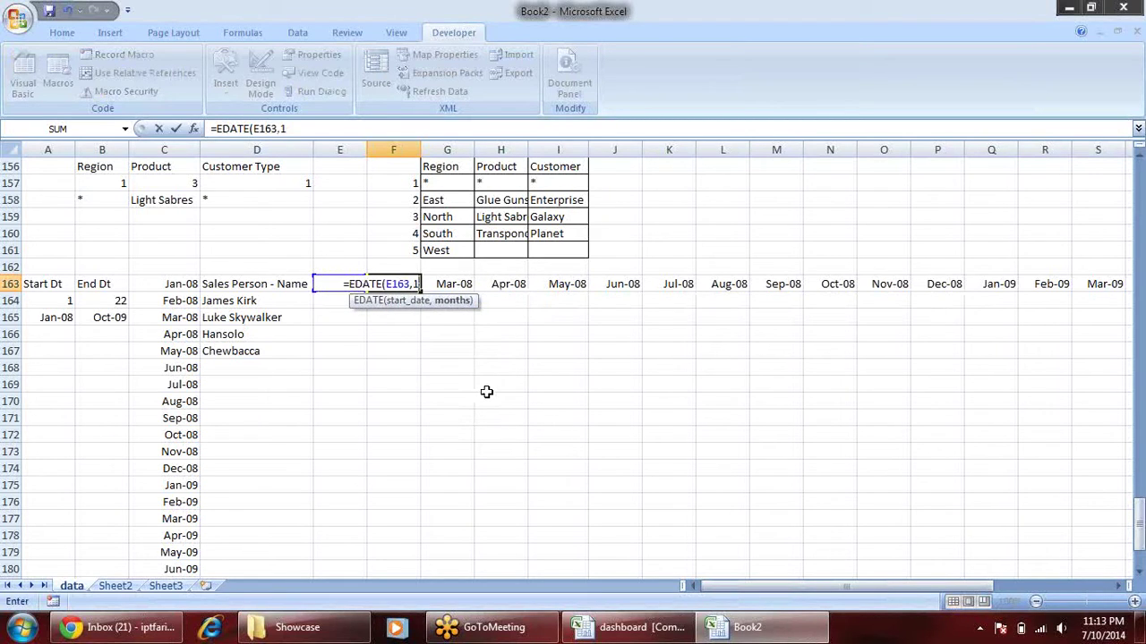
{"action": "key", "text": "Return"}
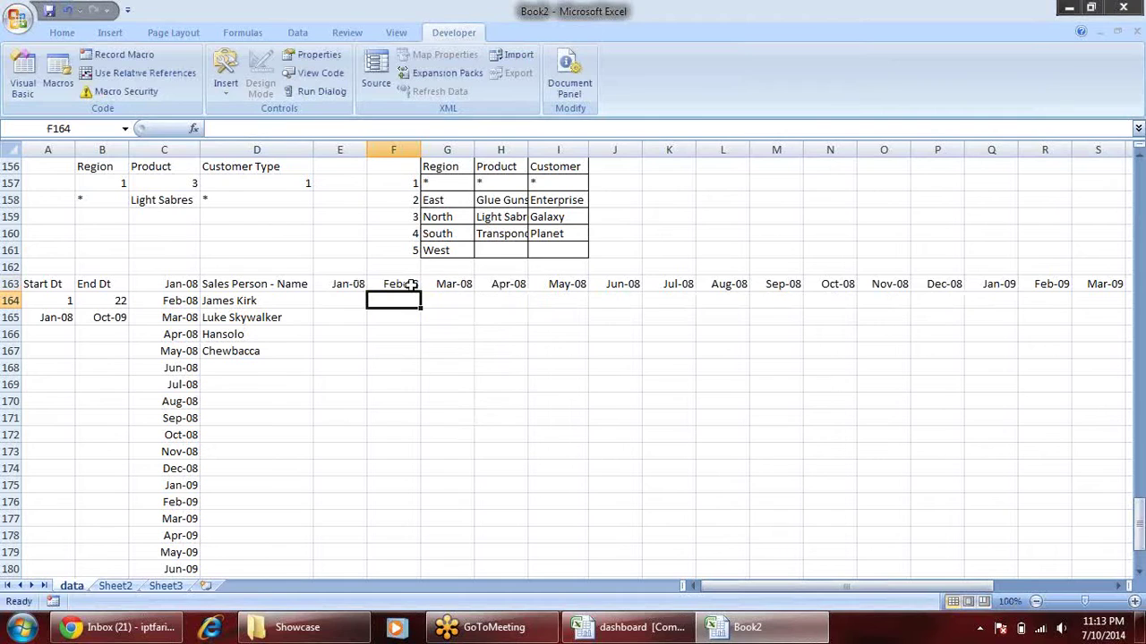
{"action": "left_click", "coordinate": [409, 284]}
{"action": "left_click_drag", "start_coordinate": [422, 291], "coordinate": [965, 291]}
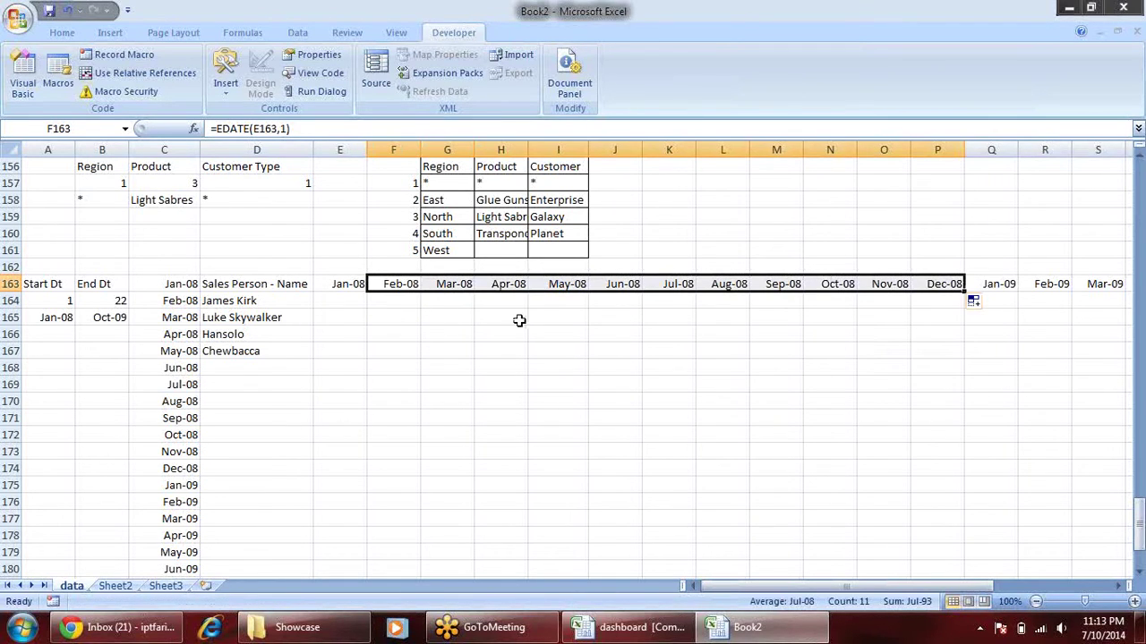
{"action": "left_click", "coordinate": [476, 332]}
{"action": "left_click", "coordinate": [410, 285]}
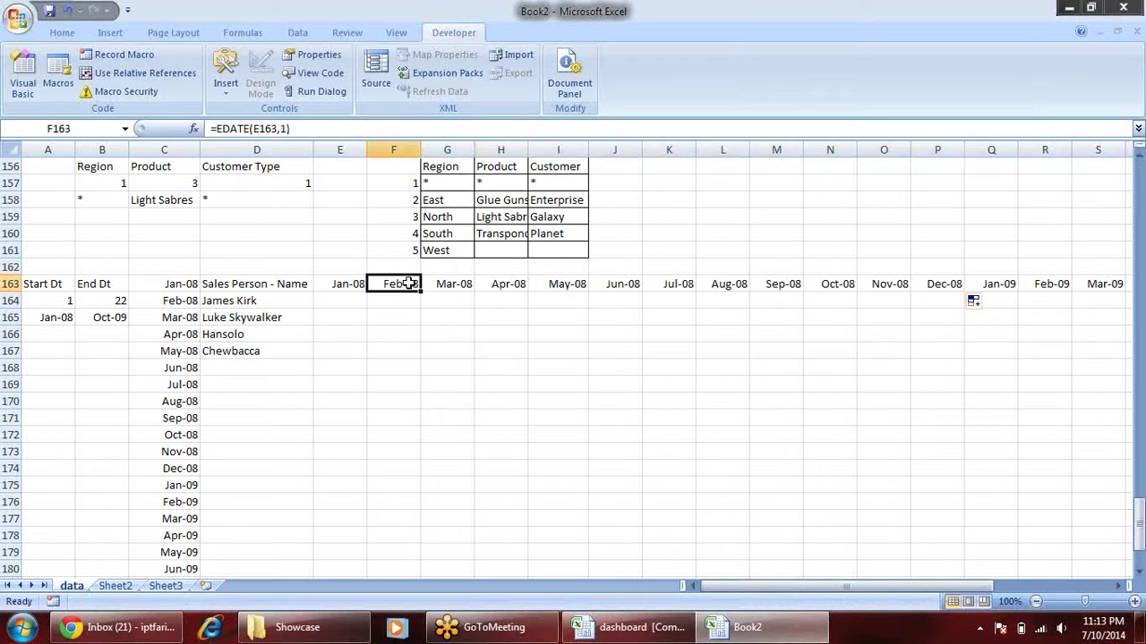
- Set the start index in A164 to 3 and check that the headers begin at Mar-08
{"action": "left_click", "coordinate": [70, 300]}
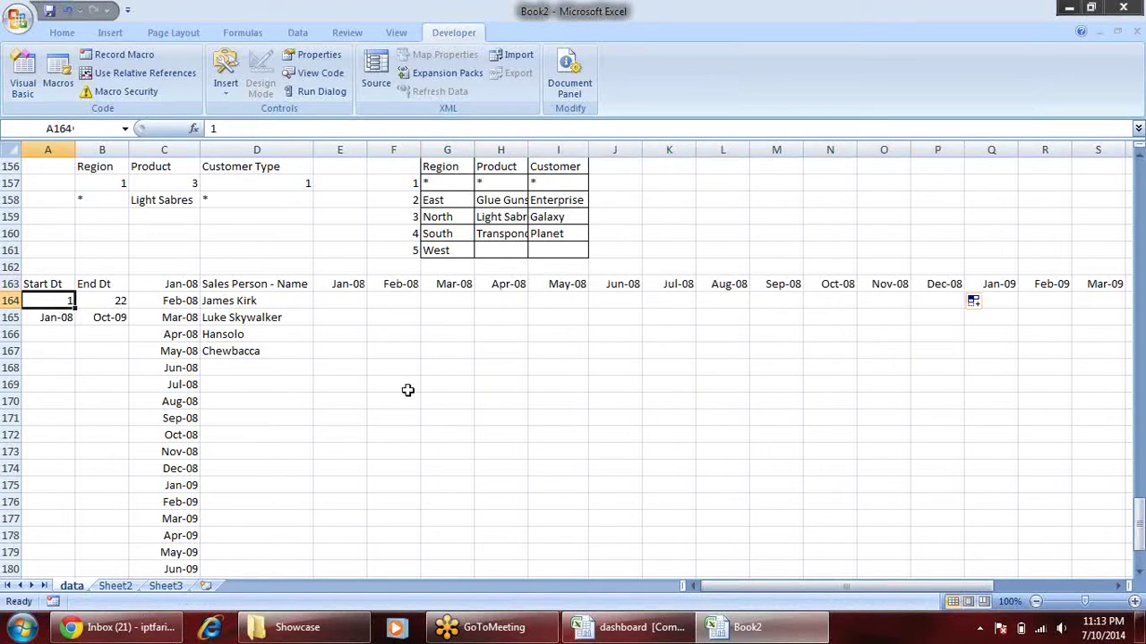
{"action": "type", "text": "3"}
{"action": "key", "text": "Return"}
{"action": "left_click_drag", "start_coordinate": [369, 284], "coordinate": [610, 284]}
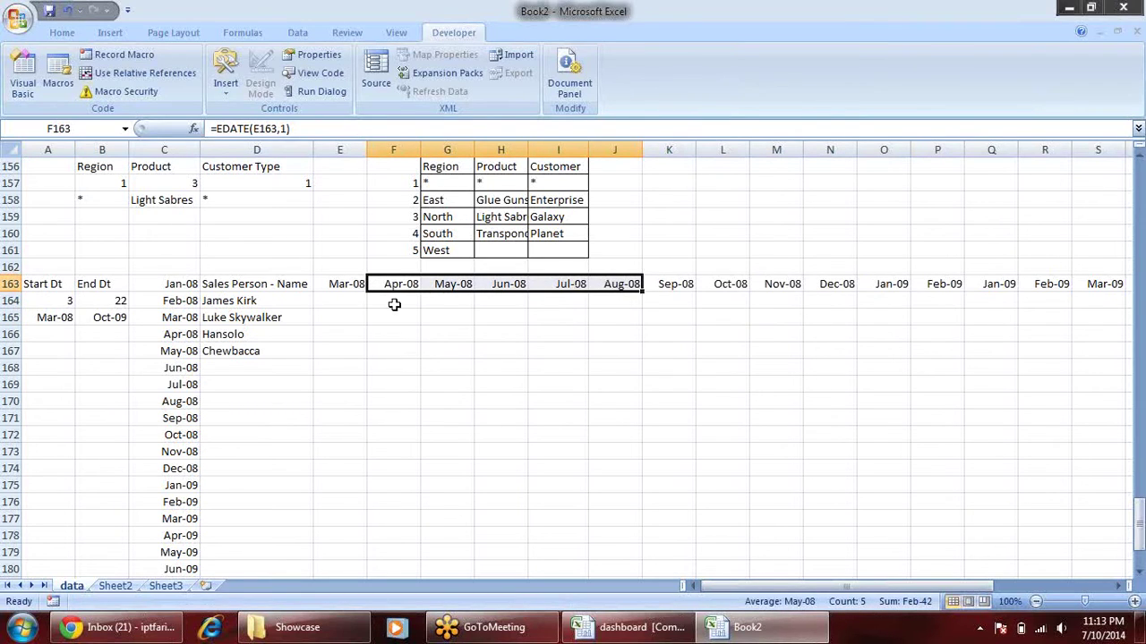
{"action": "left_click", "coordinate": [345, 284]}
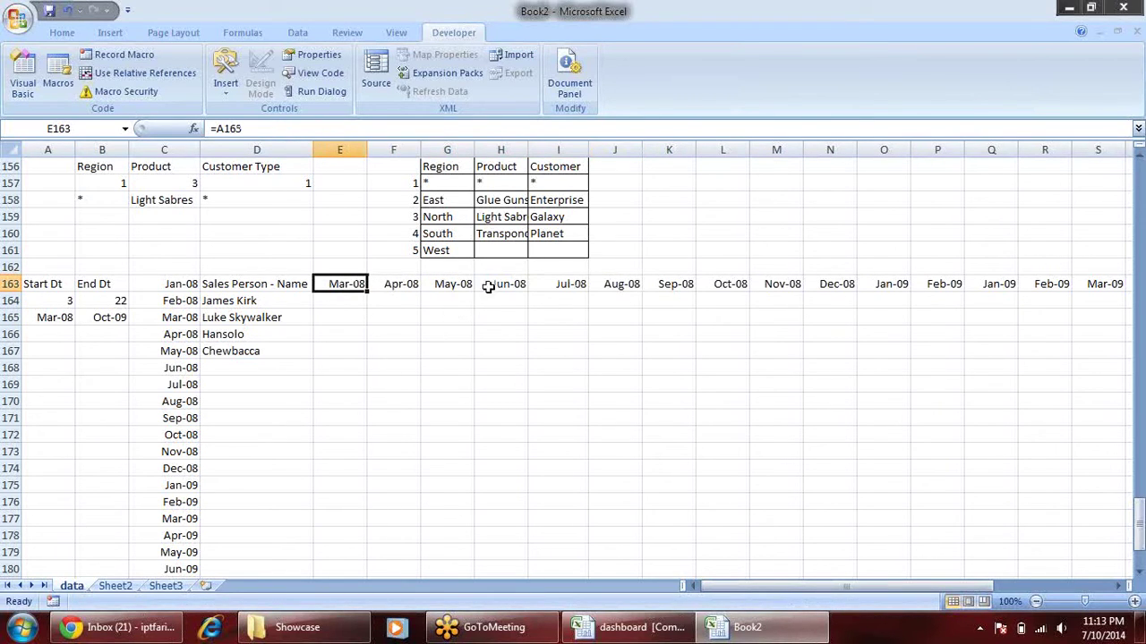
{"action": "left_click", "coordinate": [93, 318]}
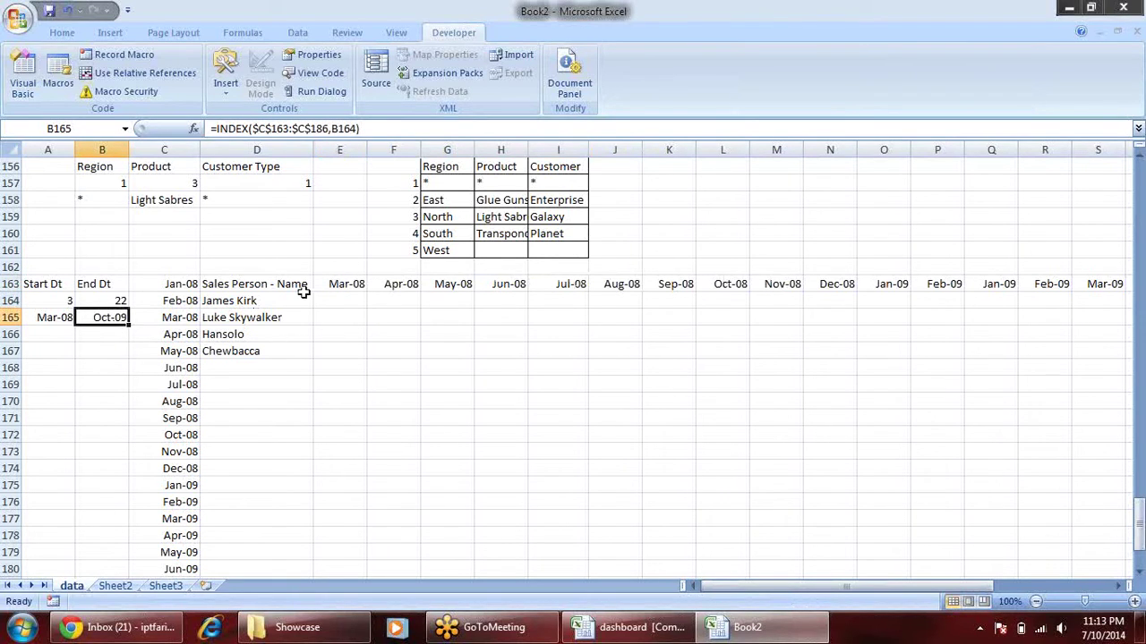
{"action": "left_click", "coordinate": [332, 283]}
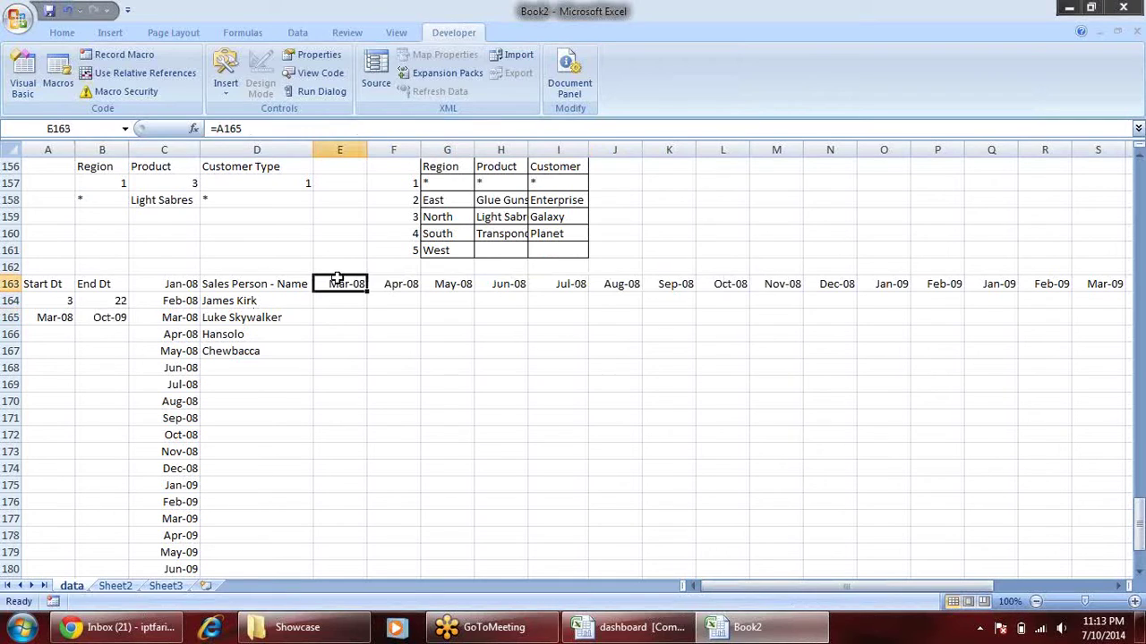
- Wrap F163's EDATE(E163,1) in an IF that compares it against the End Dt in B165
{"action": "left_click", "coordinate": [394, 283]}
{"action": "left_click", "coordinate": [246, 132]}
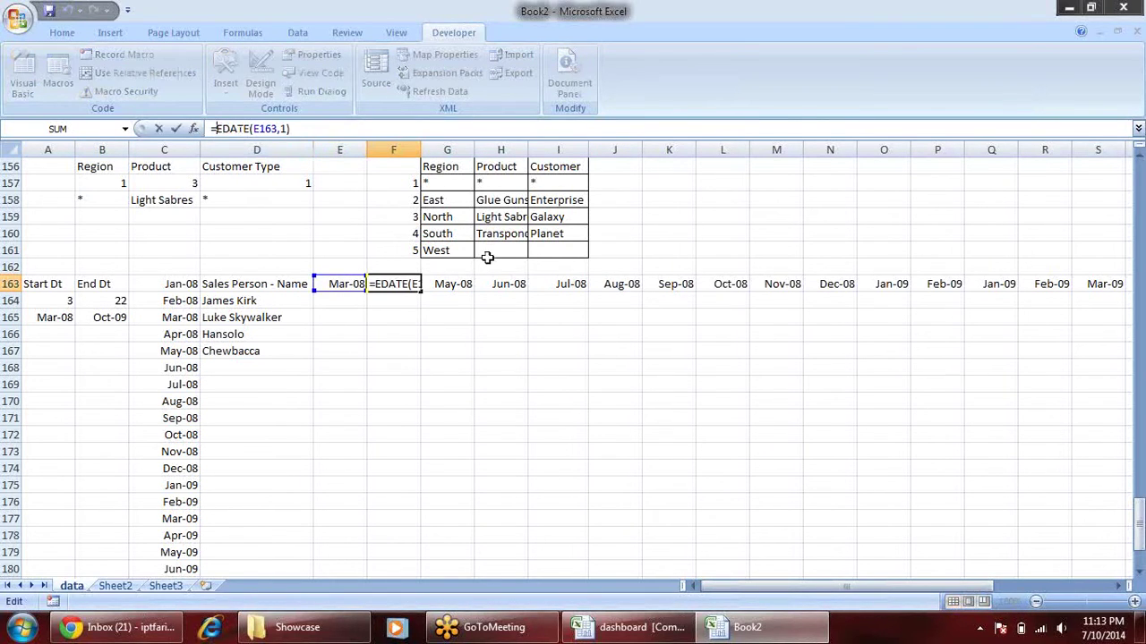
{"action": "type", "text": "IF("}
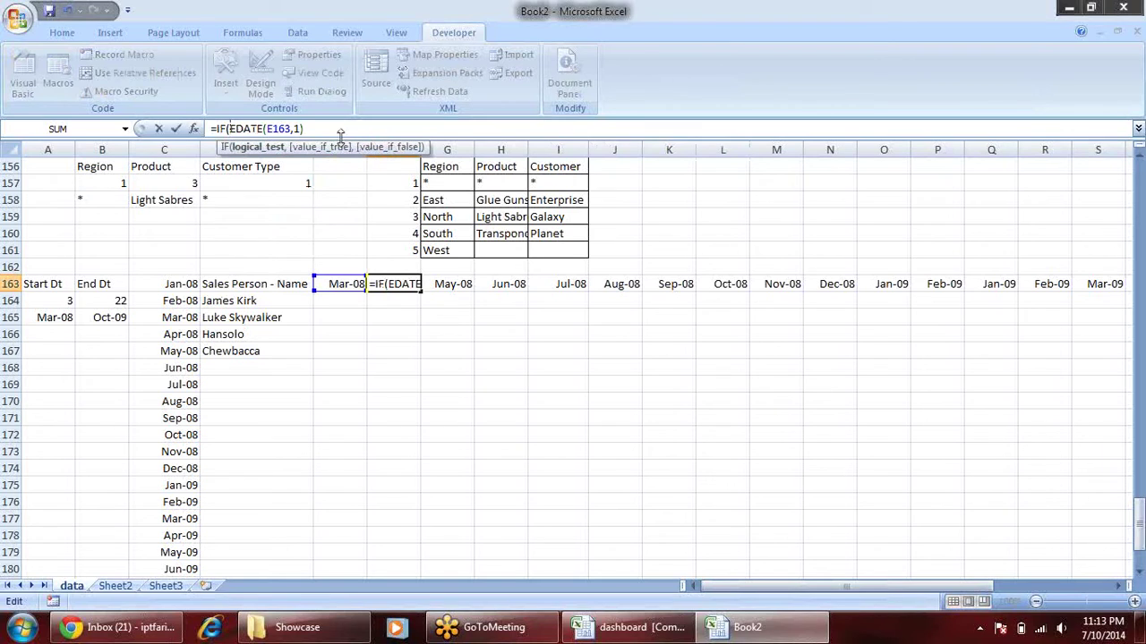
{"action": "left_click_drag", "start_coordinate": [304, 129], "coordinate": [224, 130]}
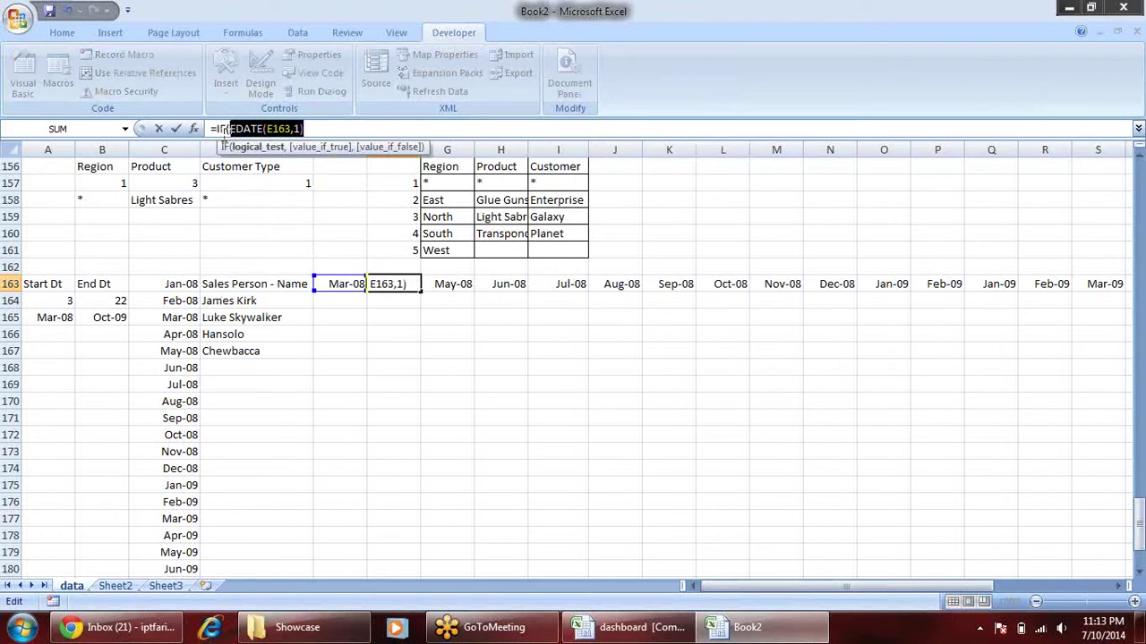
{"action": "left_click", "coordinate": [320, 128]}
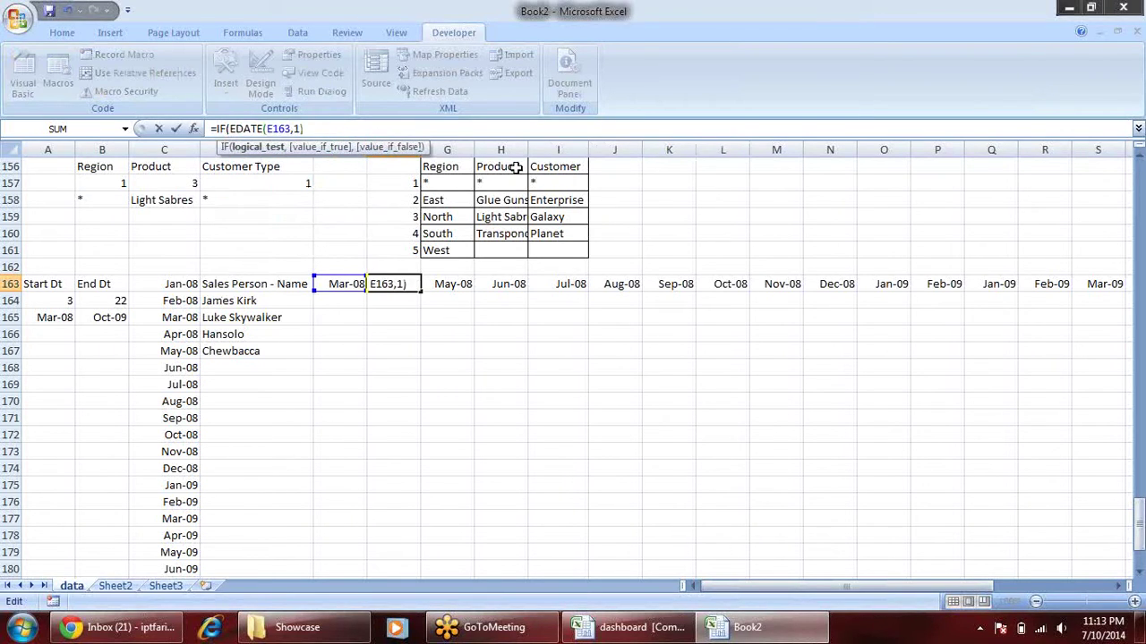
{"action": "type", "text": "<="}
{"action": "left_click", "coordinate": [109, 315]}
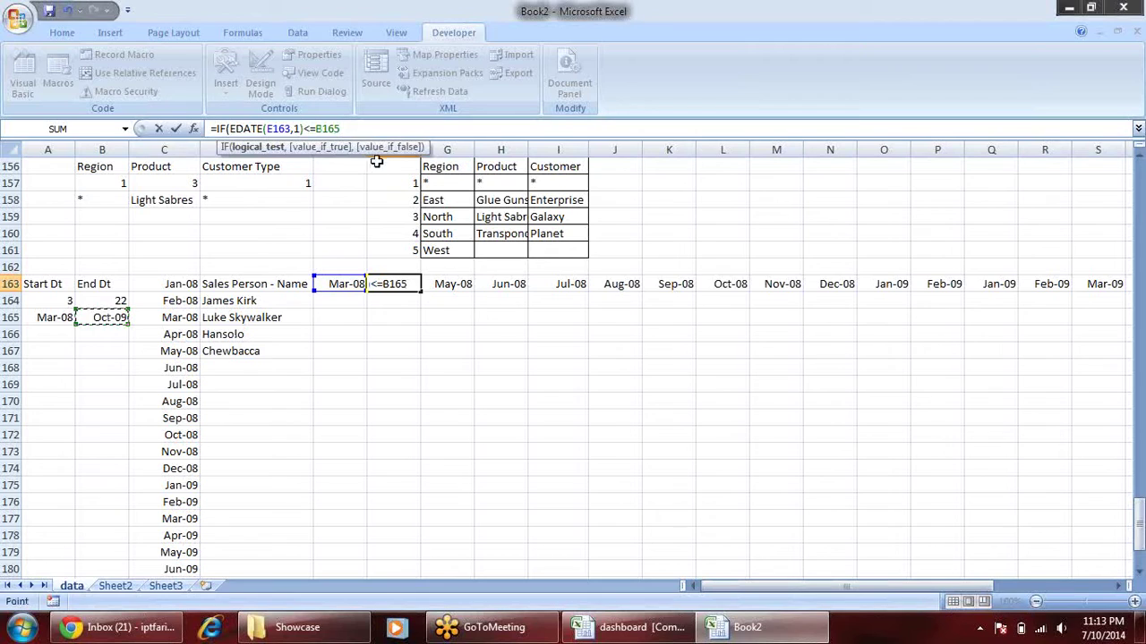
{"action": "type", "text": ","}
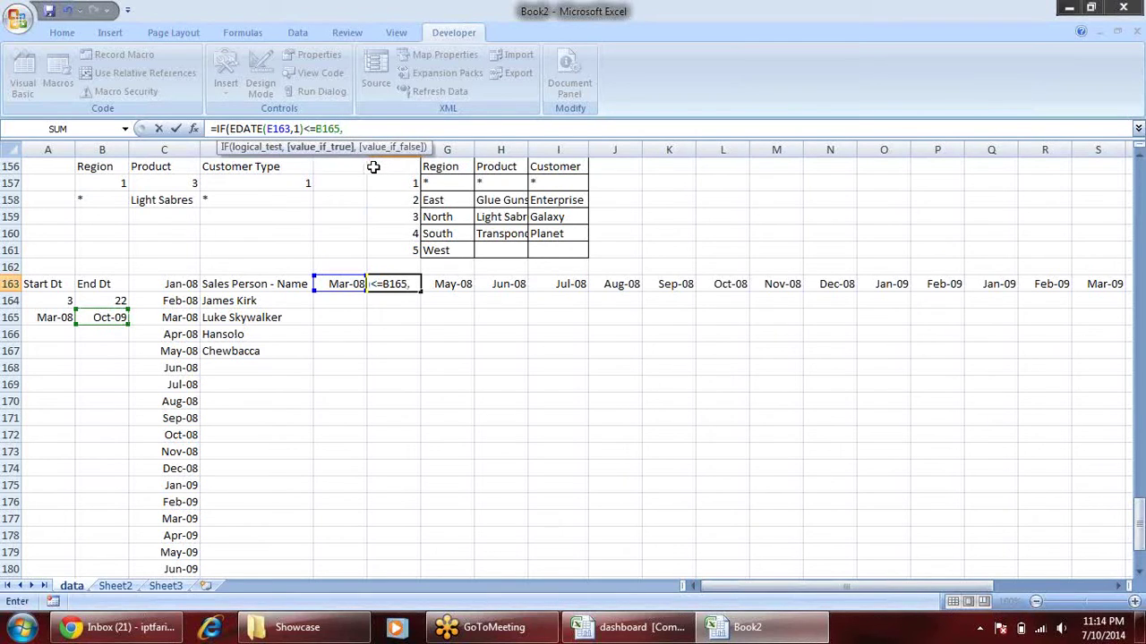
{"action": "type", "text": "EDATE(E163,1)"}
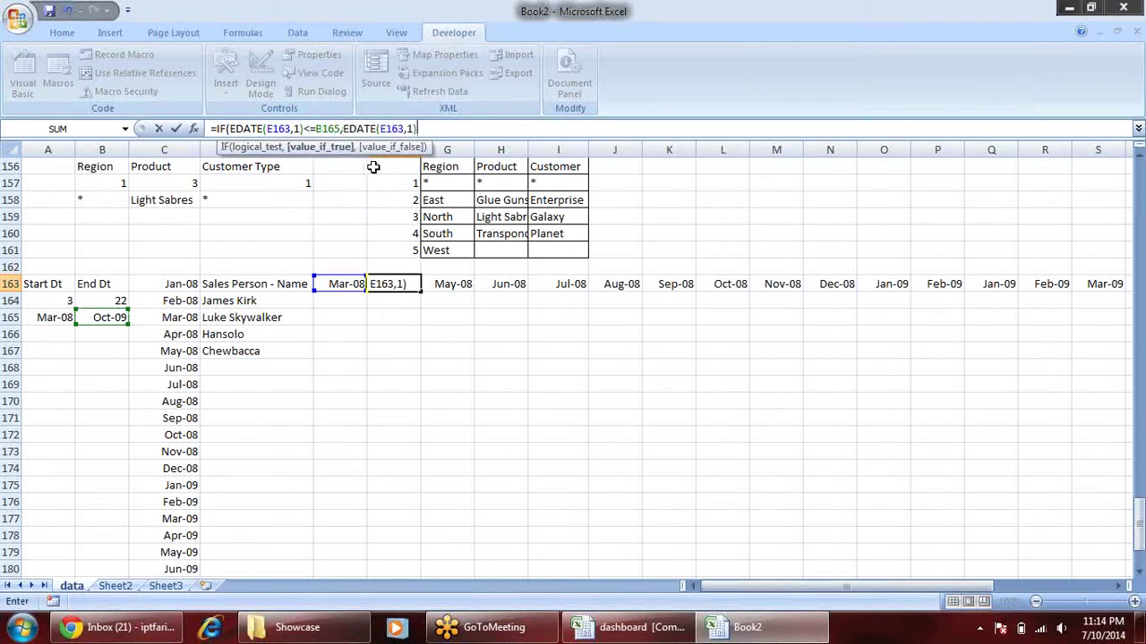
{"action": "type", "text": ","}
{"action": "type", "text": ")"}
{"action": "key", "text": "Return"}
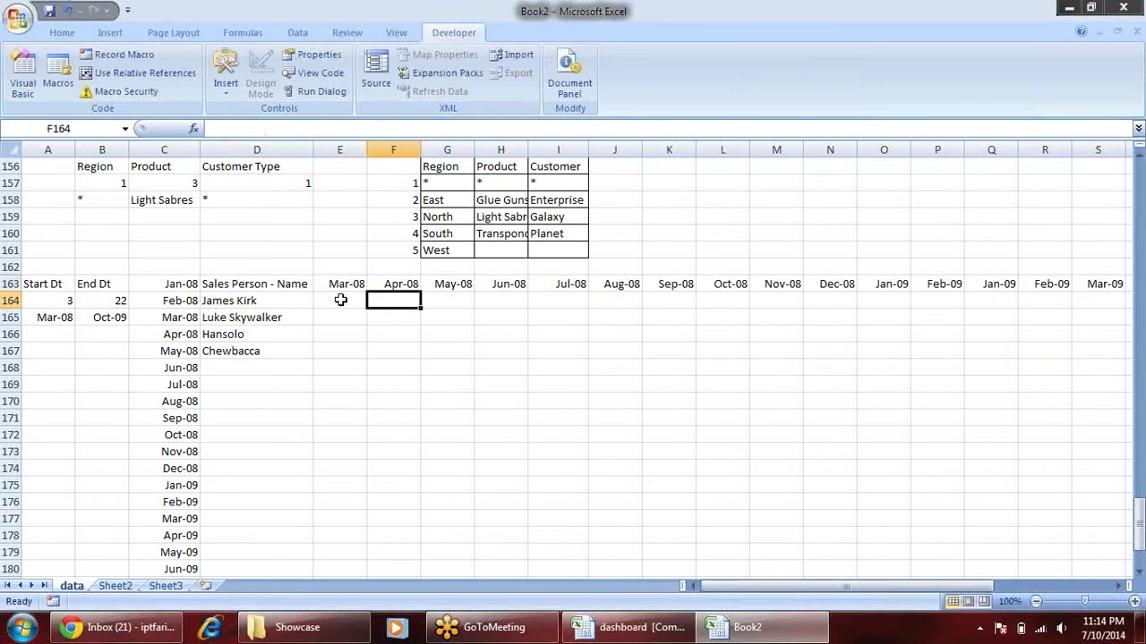
{"action": "left_click", "coordinate": [340, 284]}
{"action": "left_click", "coordinate": [394, 283]}
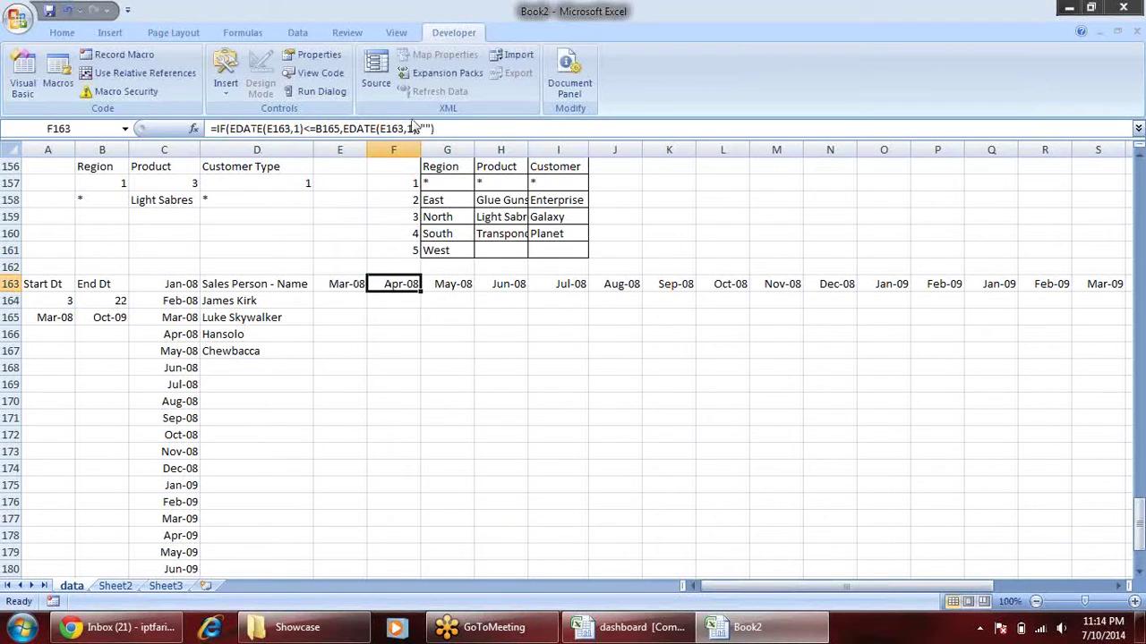
- Make both E163 references and the B165 reference in F163's formula absolute with F4
{"action": "left_click", "coordinate": [392, 129]}
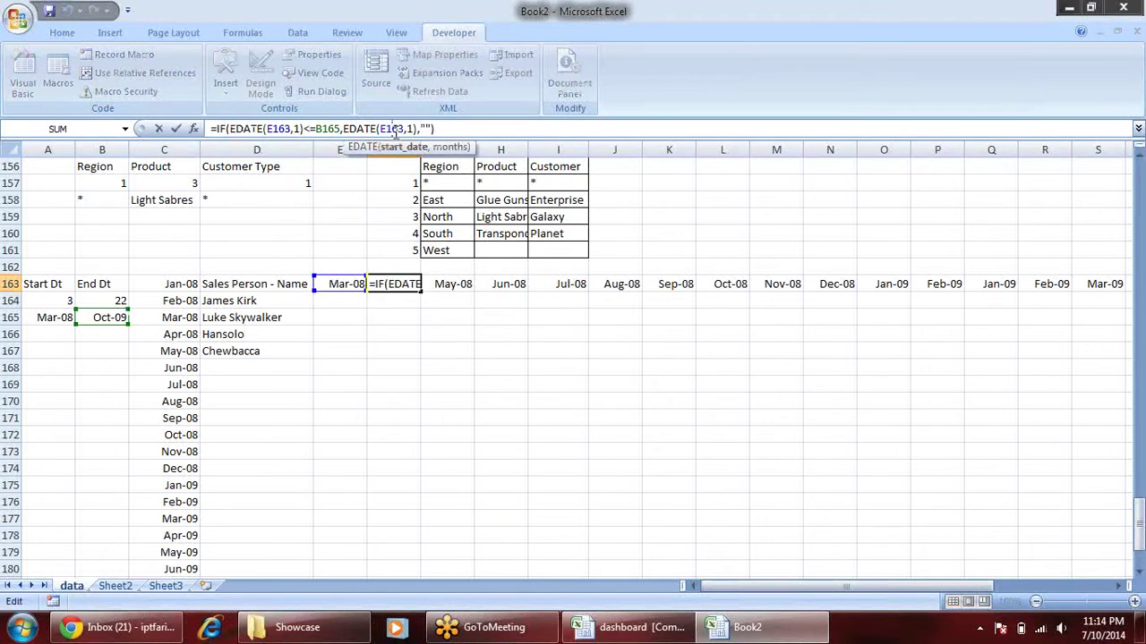
{"action": "key", "text": "F4"}
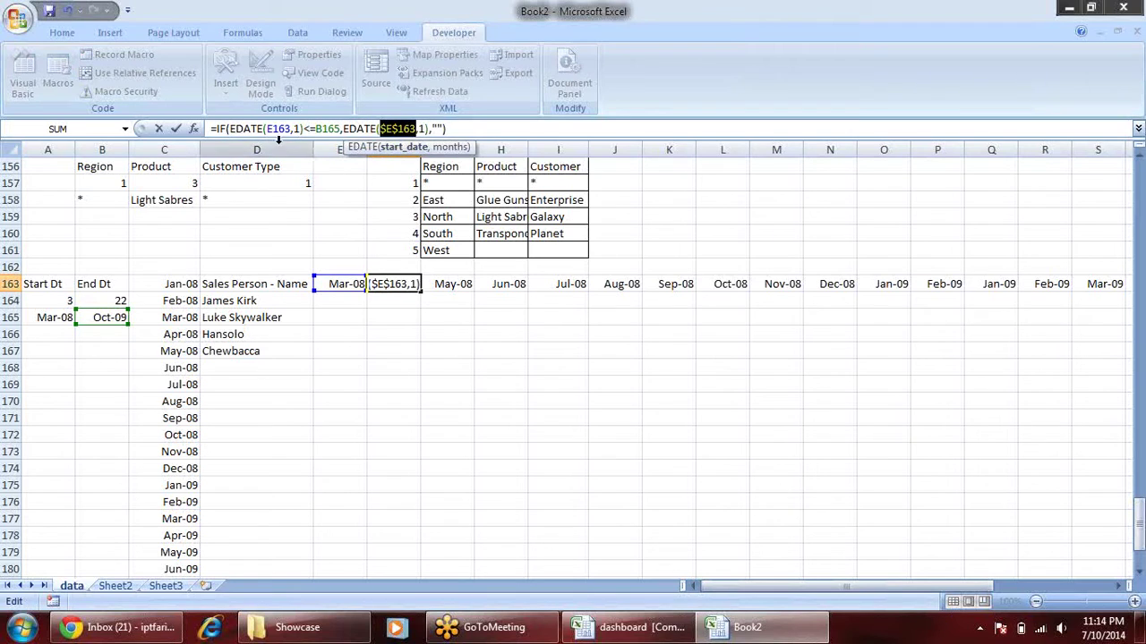
{"action": "left_click", "coordinate": [278, 129]}
{"action": "key", "text": "F4"}
{"action": "left_click", "coordinate": [337, 129]}
{"action": "key", "text": "F4"}
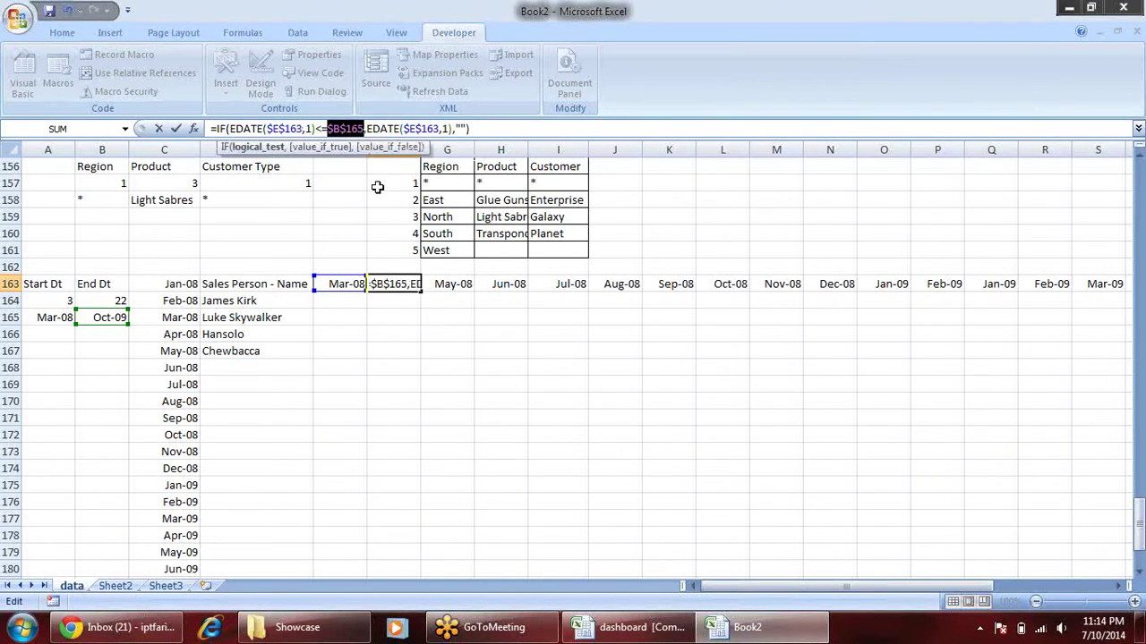
{"action": "key", "text": "Return"}
{"action": "left_click", "coordinate": [337, 285]}
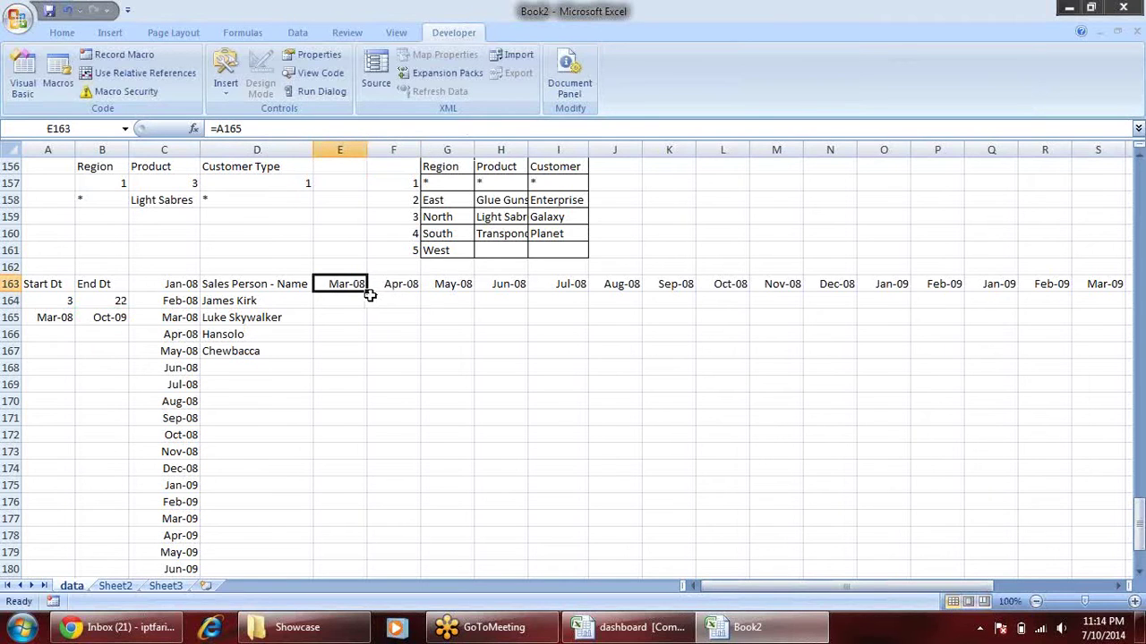
- Drag the header formula across row 163 and inspect the copies in F163 through H163
{"action": "left_click_drag", "start_coordinate": [367, 294], "coordinate": [1020, 283]}
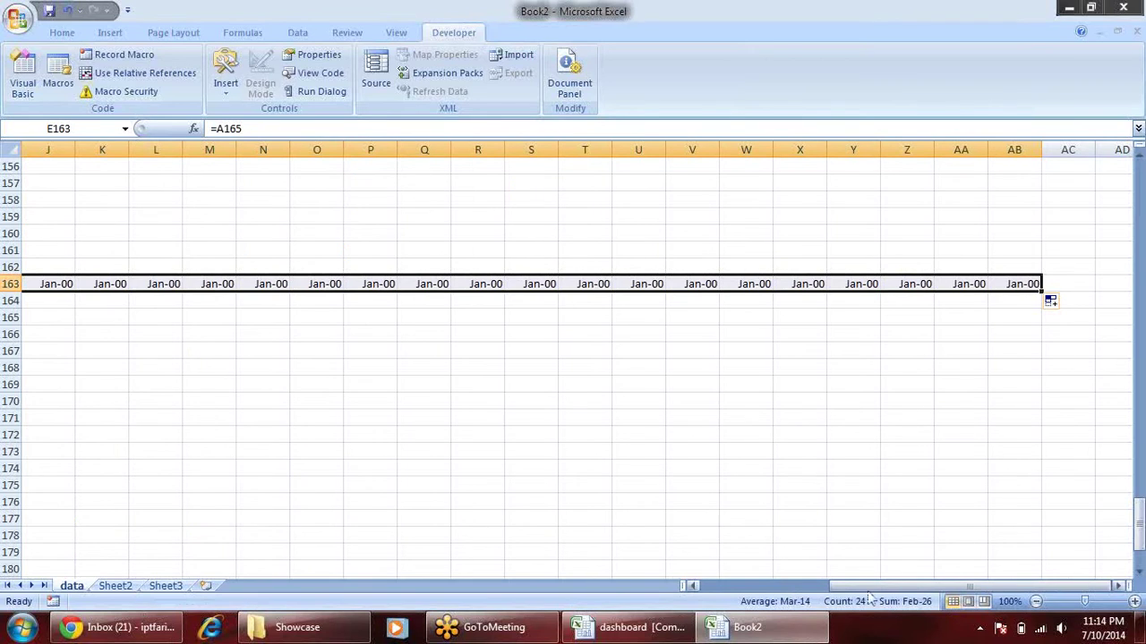
{"action": "left_click_drag", "start_coordinate": [877, 585], "coordinate": [740, 593]}
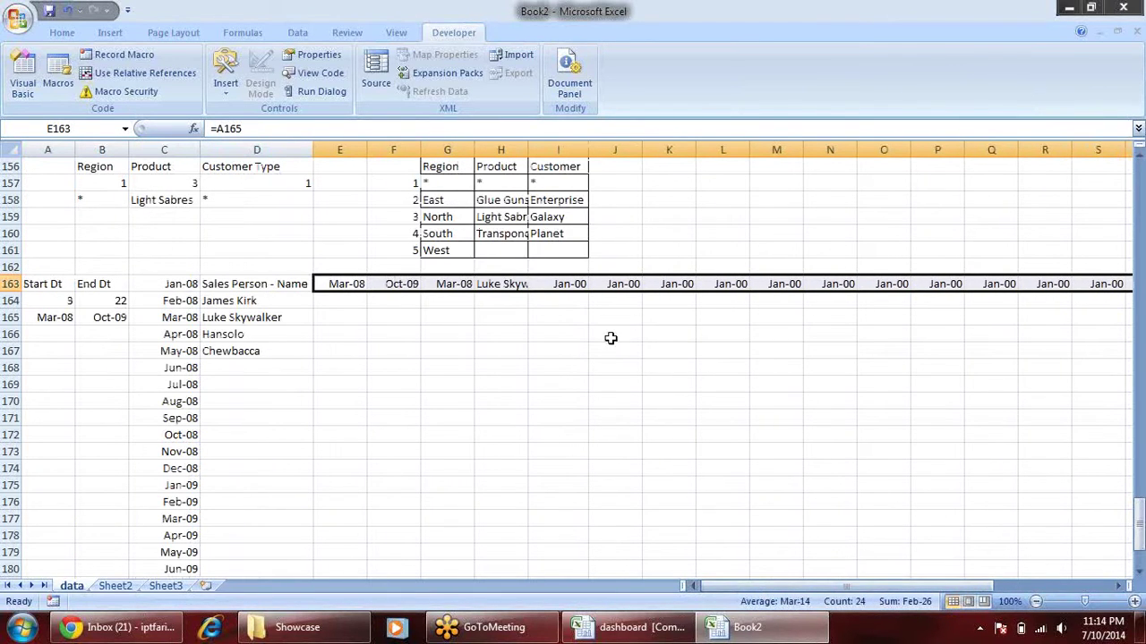
{"action": "left_click", "coordinate": [503, 284]}
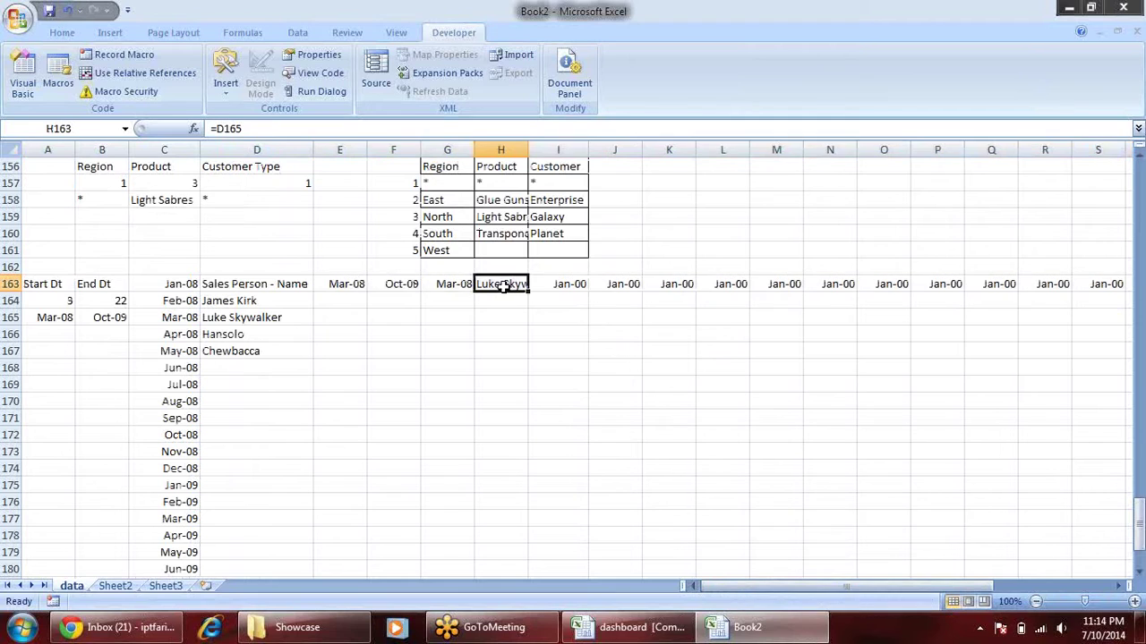
{"action": "left_click", "coordinate": [341, 284]}
{"action": "left_click", "coordinate": [405, 284]}
{"action": "left_click", "coordinate": [458, 285]}
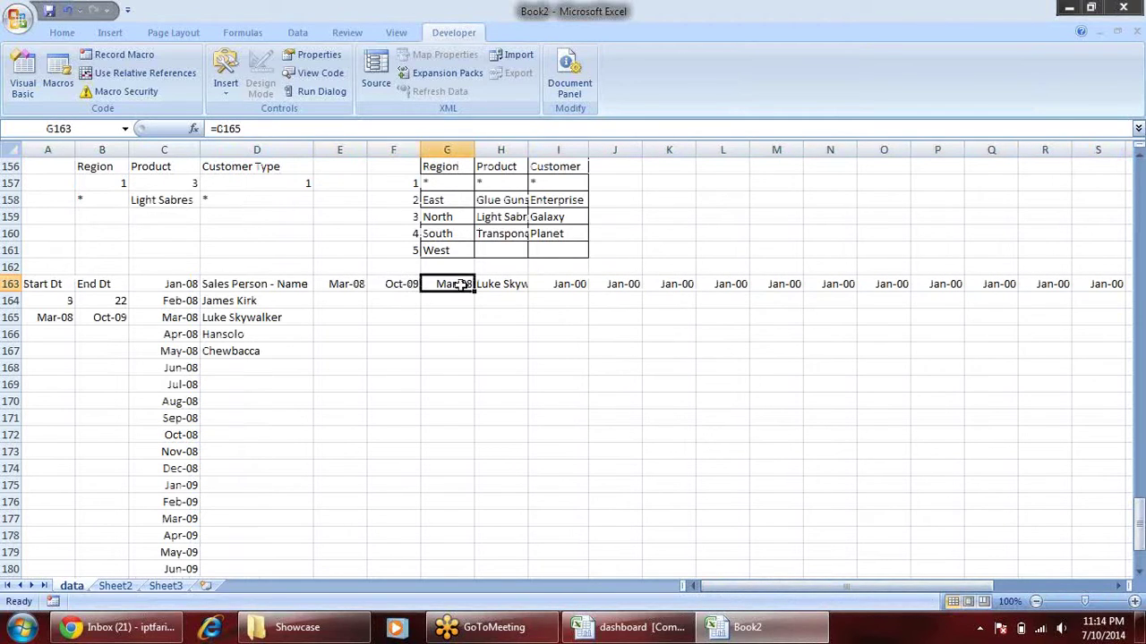
{"action": "left_click", "coordinate": [493, 285]}
{"action": "left_click", "coordinate": [396, 284]}
{"action": "left_click", "coordinate": [350, 285]}
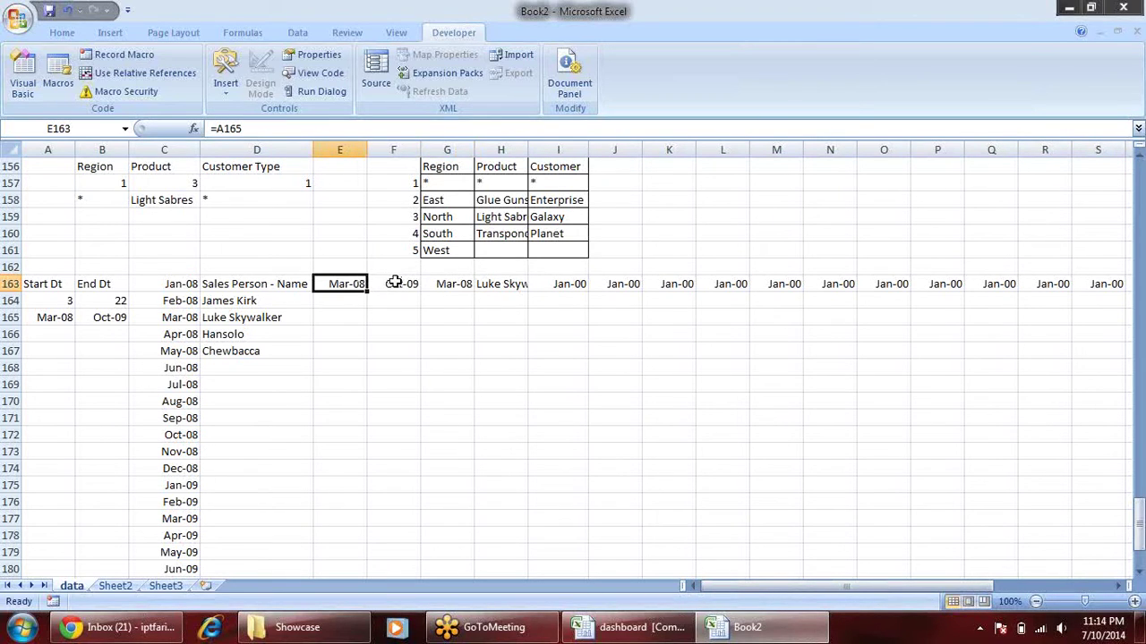
- Copy F163's IF/EDATE formula along row 163 through AB163
{"action": "left_click", "coordinate": [407, 283]}
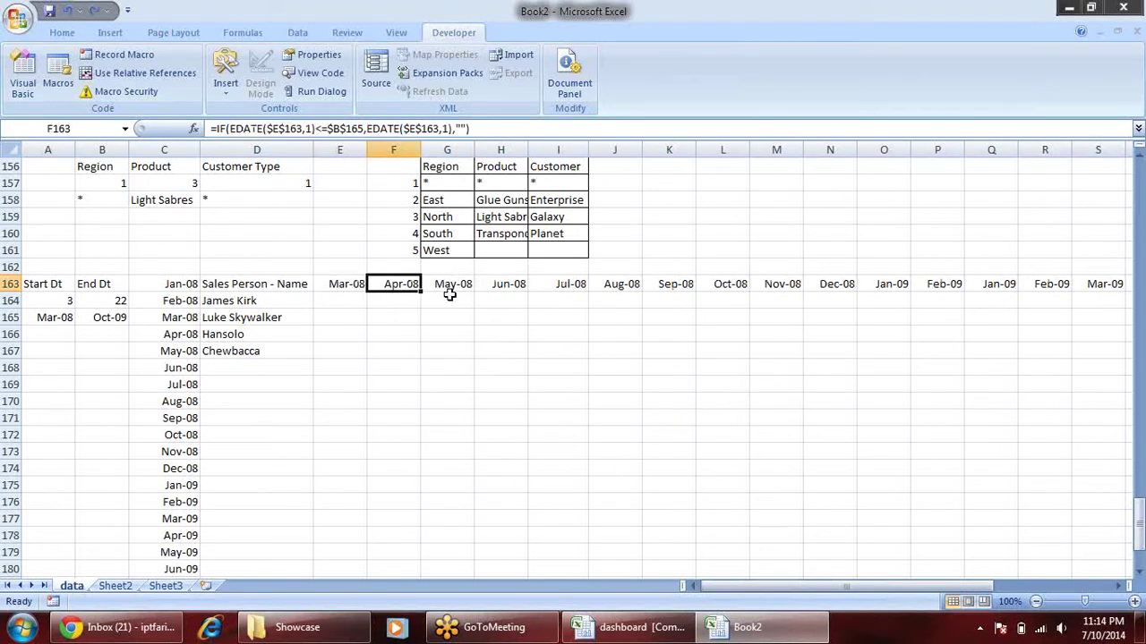
{"action": "left_click_drag", "start_coordinate": [421, 285], "coordinate": [1142, 341]}
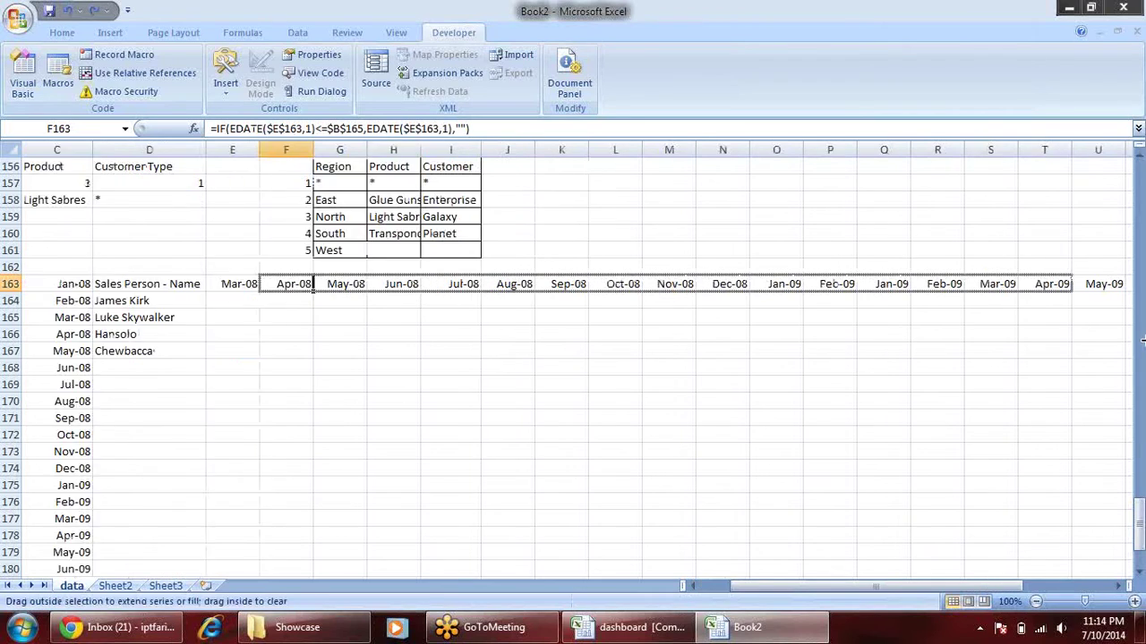
{"action": "left_click_drag", "start_coordinate": [1142, 340], "coordinate": [1050, 344]}
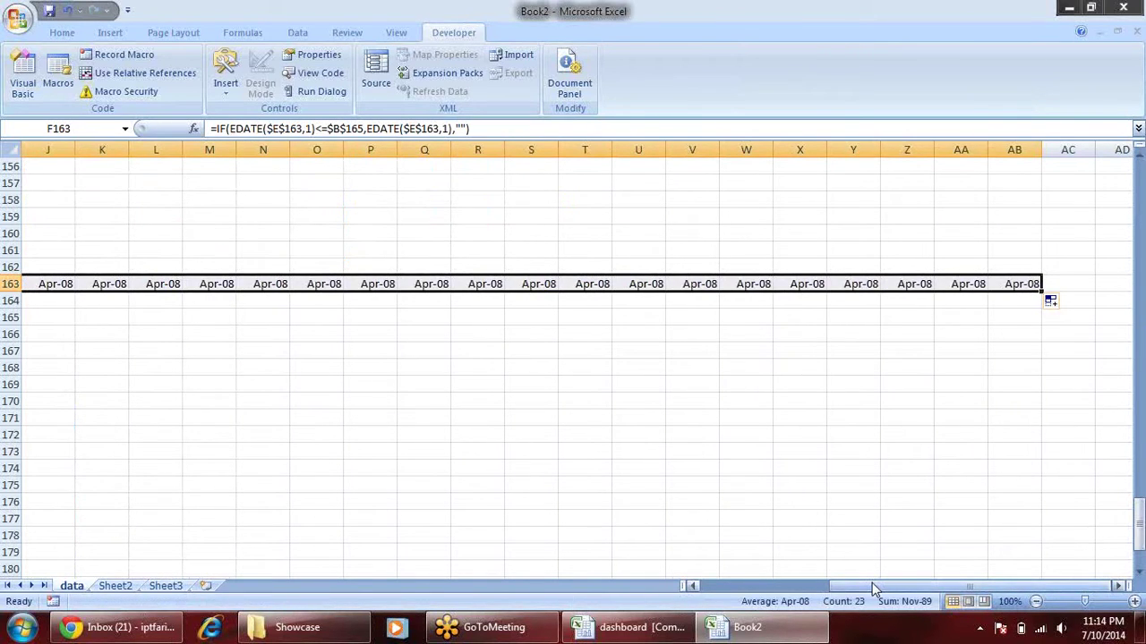
{"action": "left_click_drag", "start_coordinate": [872, 586], "coordinate": [726, 587]}
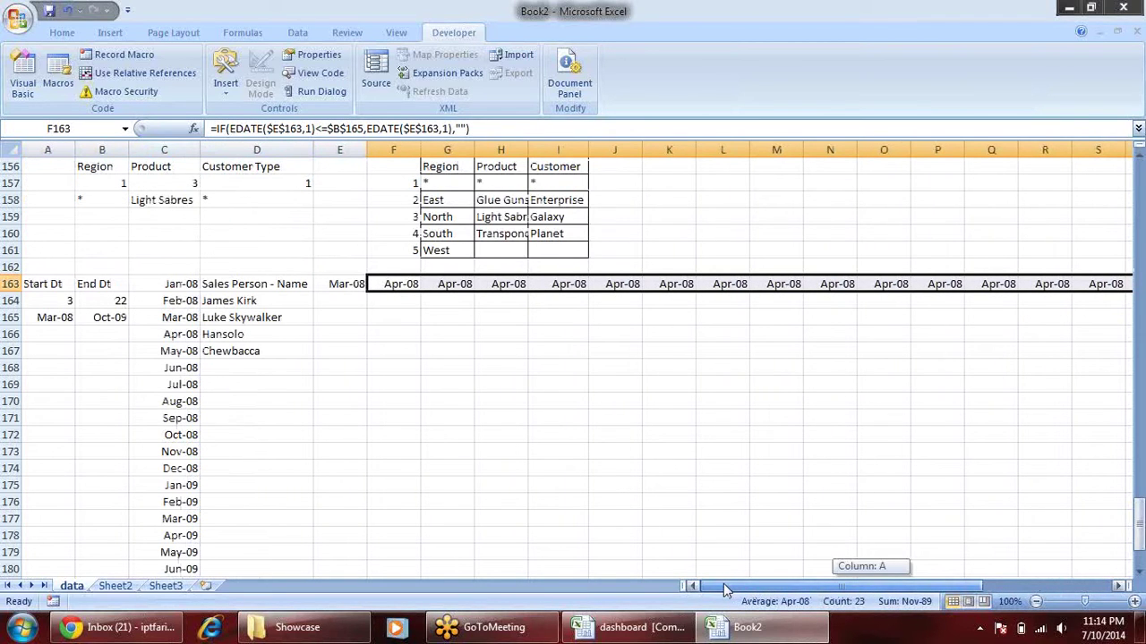
{"action": "left_click", "coordinate": [395, 284]}
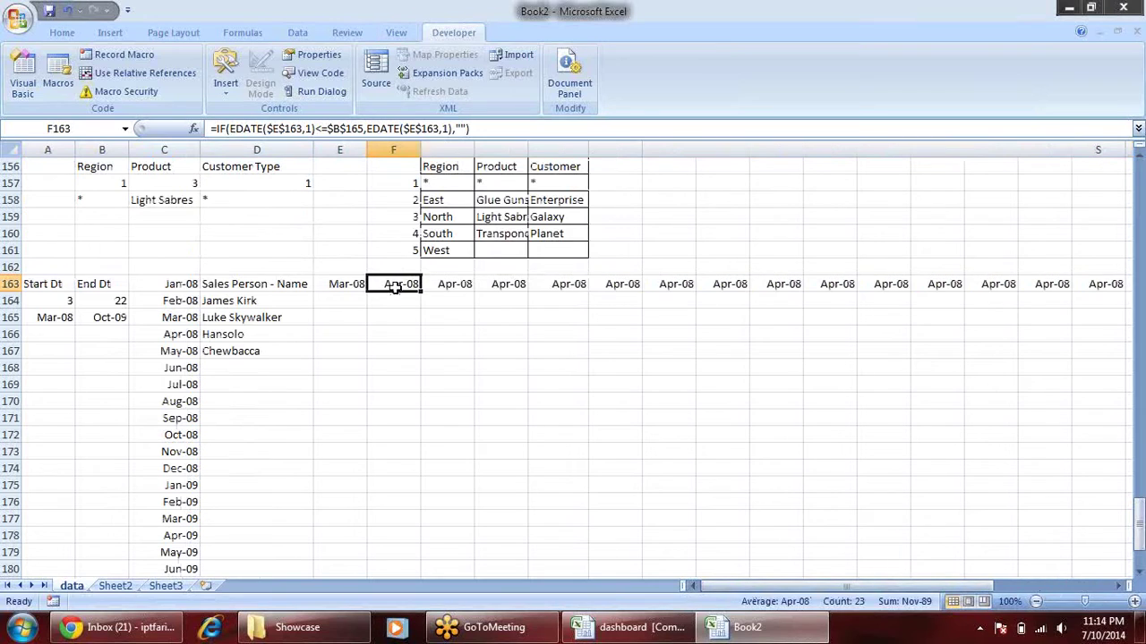
{"action": "left_click", "coordinate": [283, 131]}
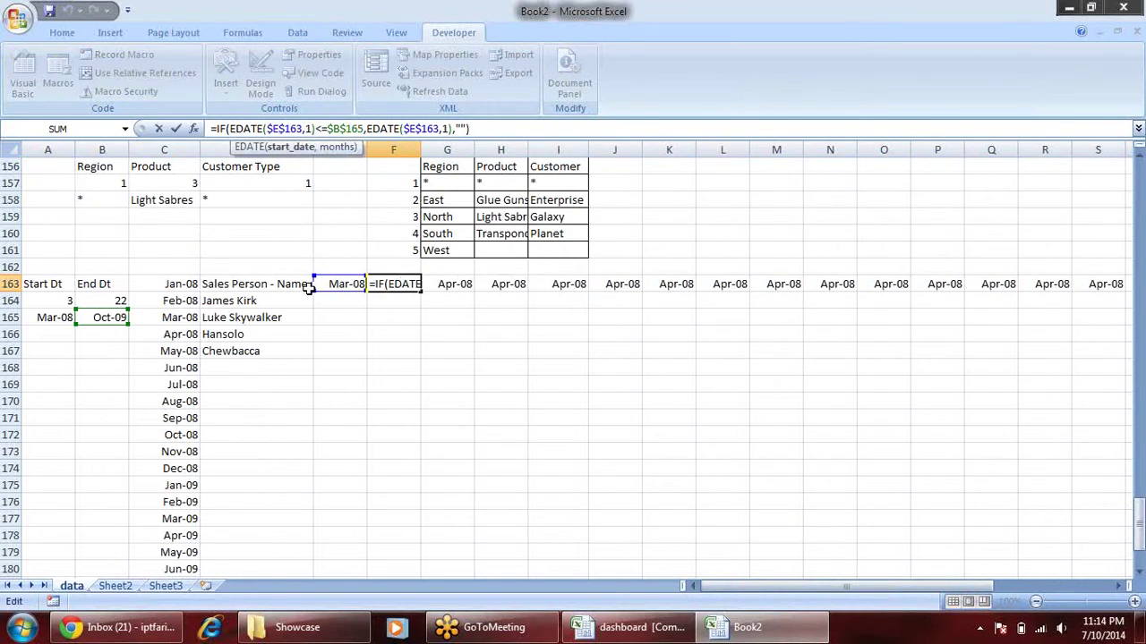
- Make both E163 references in F163's formula relative again
{"action": "key", "text": "F4"}
{"action": "key", "text": "F4"}
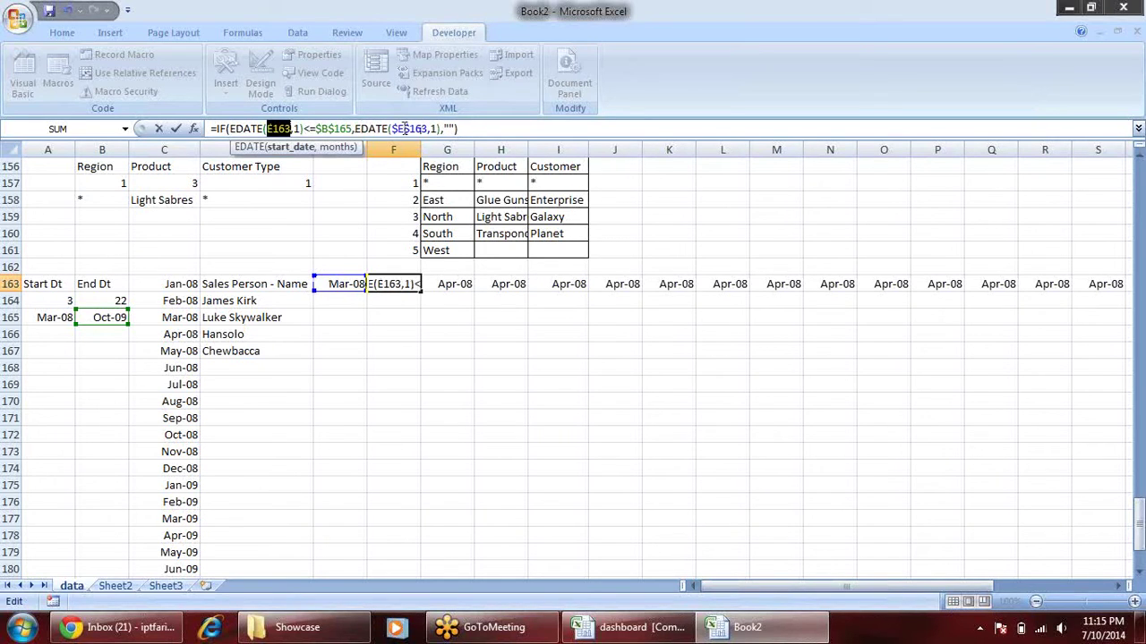
{"action": "left_click", "coordinate": [405, 129]}
{"action": "key", "text": "F4"}
{"action": "key", "text": "F4"}
{"action": "key", "text": "F4"}
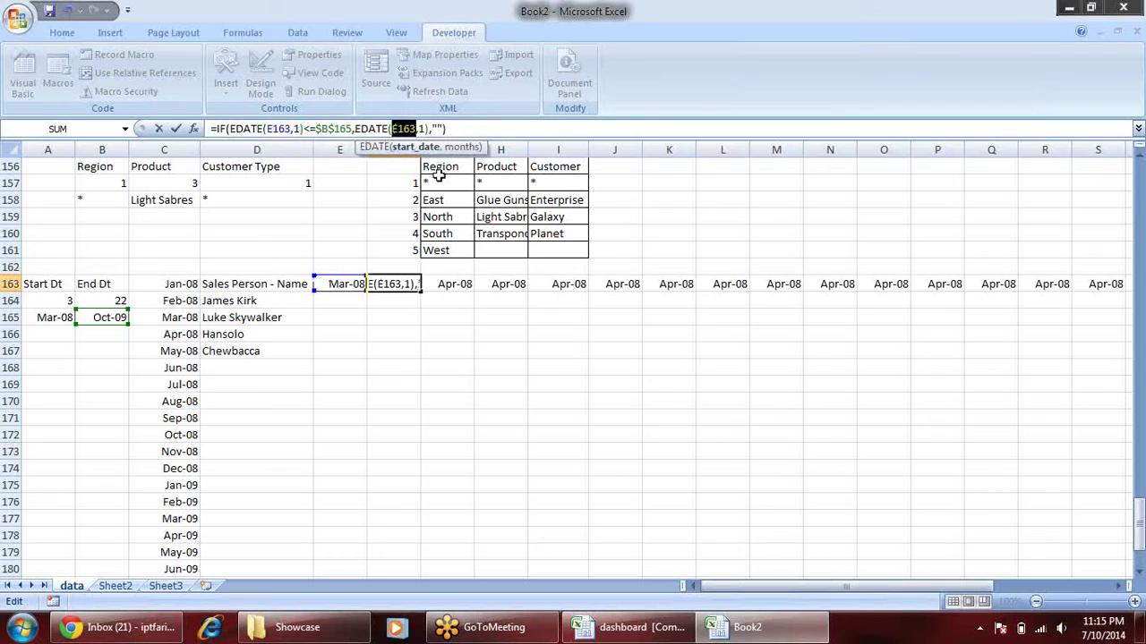
{"action": "key", "text": "Return"}
- Refill F163's formula to AB163 and compare the blank Y163 with X163
{"action": "left_click", "coordinate": [401, 283]}
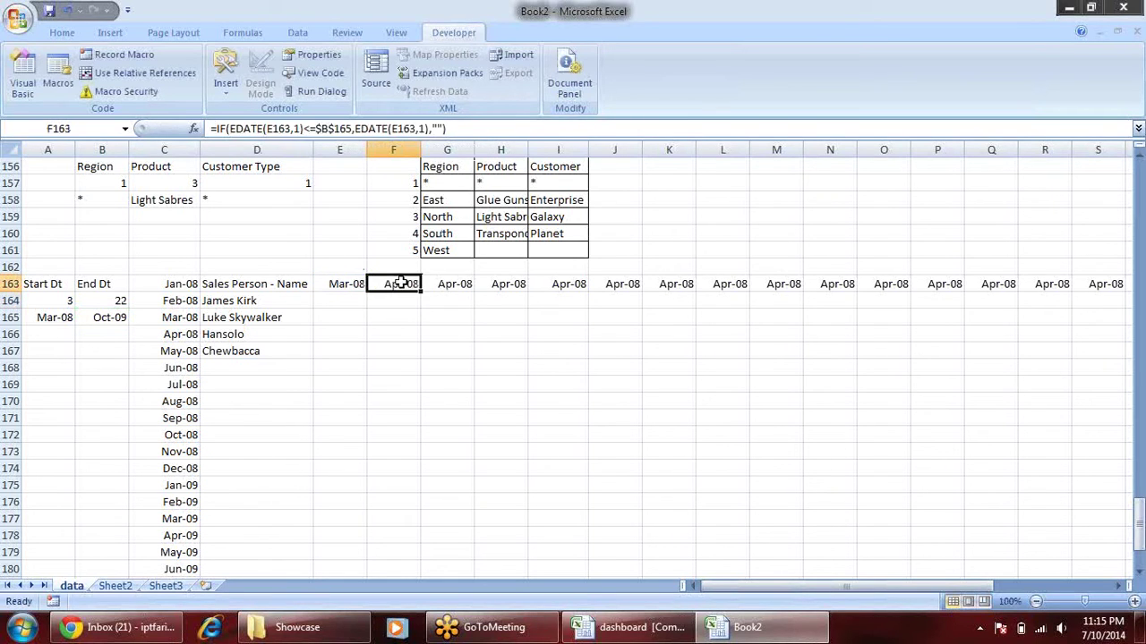
{"action": "left_click_drag", "start_coordinate": [421, 292], "coordinate": [1061, 302]}
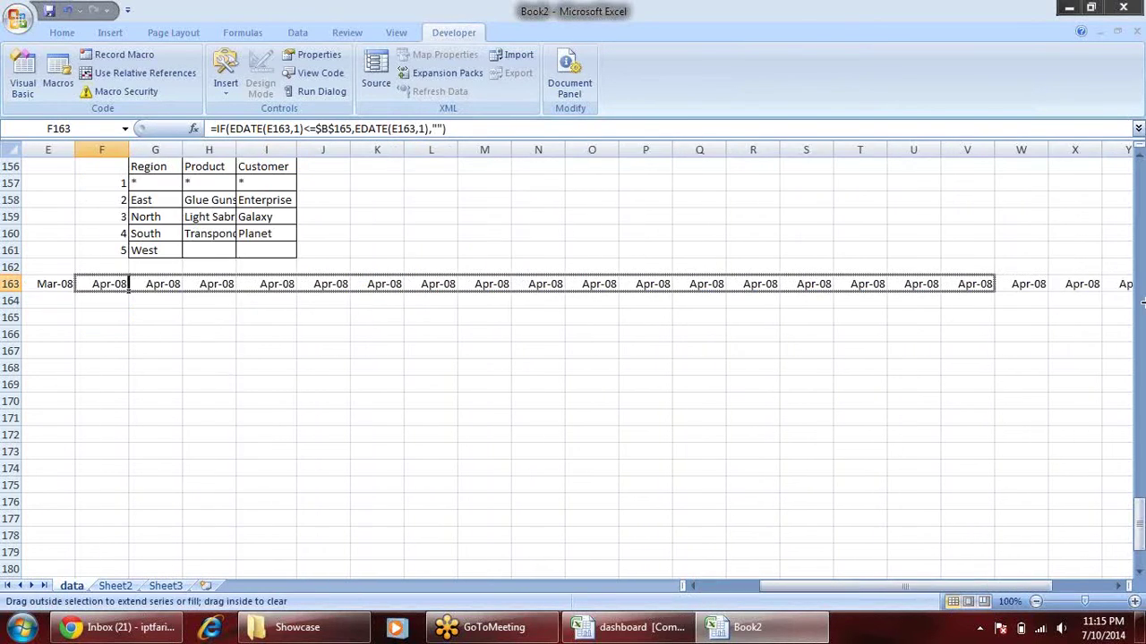
{"action": "left_click_drag", "start_coordinate": [1051, 297], "coordinate": [1052, 299]}
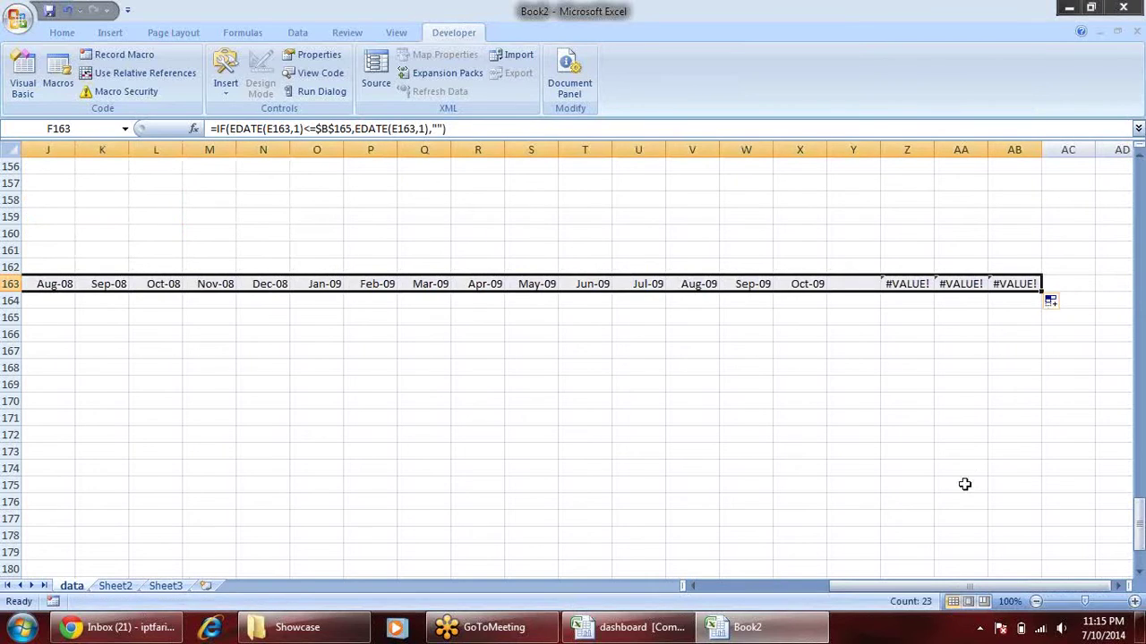
{"action": "left_click", "coordinate": [826, 379]}
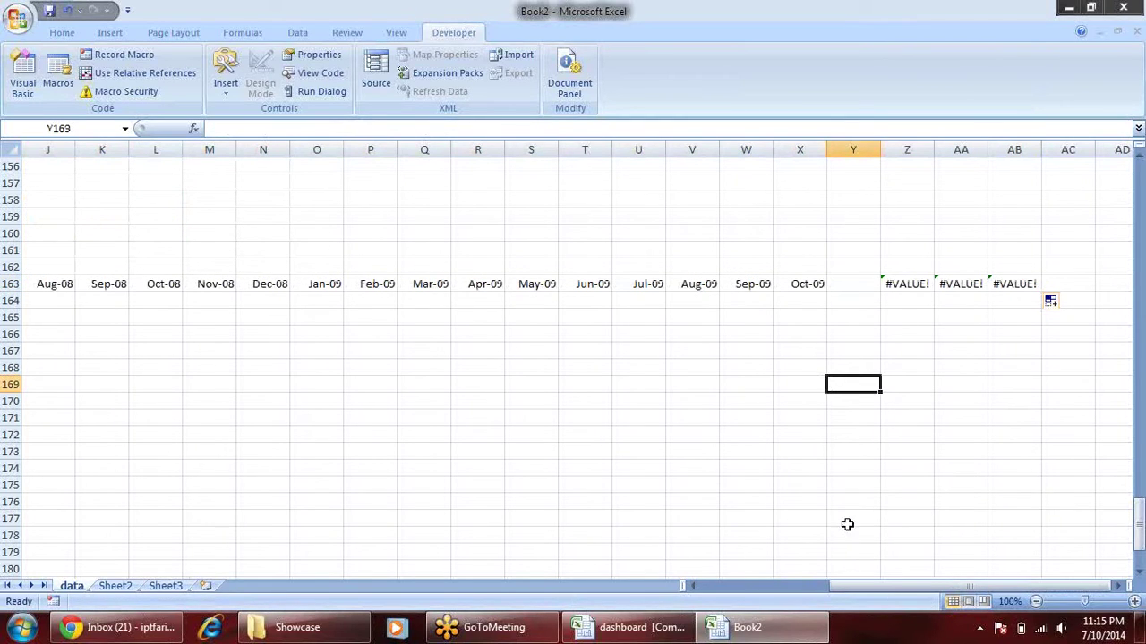
{"action": "left_click", "coordinate": [852, 284]}
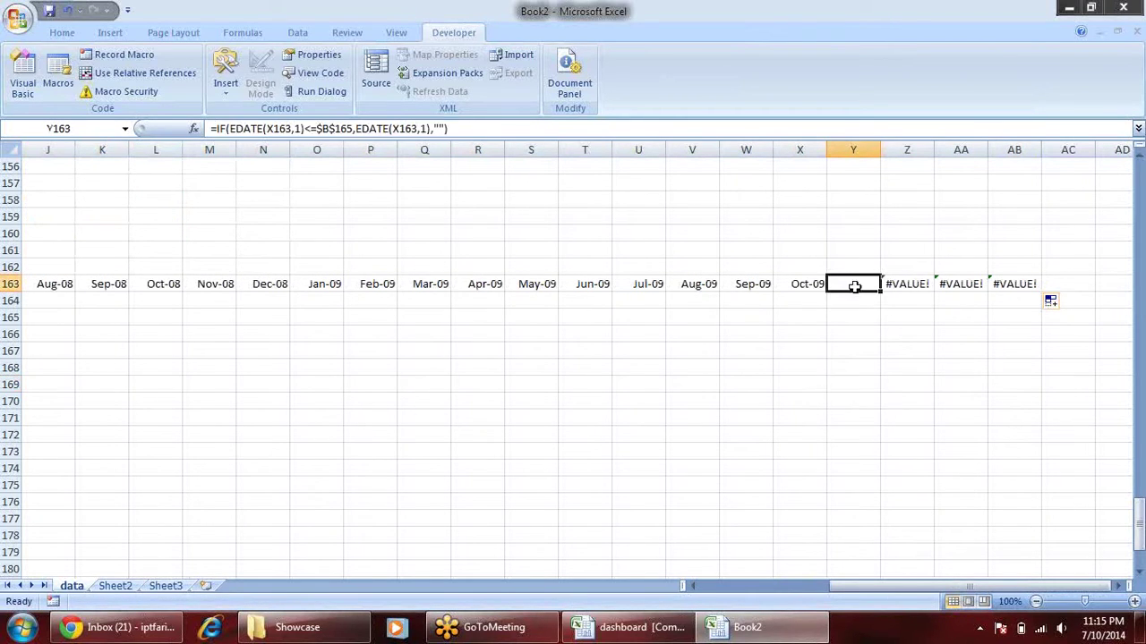
{"action": "left_click", "coordinate": [806, 285]}
{"action": "left_click", "coordinate": [853, 279]}
{"action": "mouse_move", "coordinate": [873, 587]}
{"action": "left_mouse_down"}
{"action": "mouse_move", "coordinate": [775, 616]}
{"action": "mouse_move", "coordinate": [716, 591]}
{"action": "left_mouse_up"}
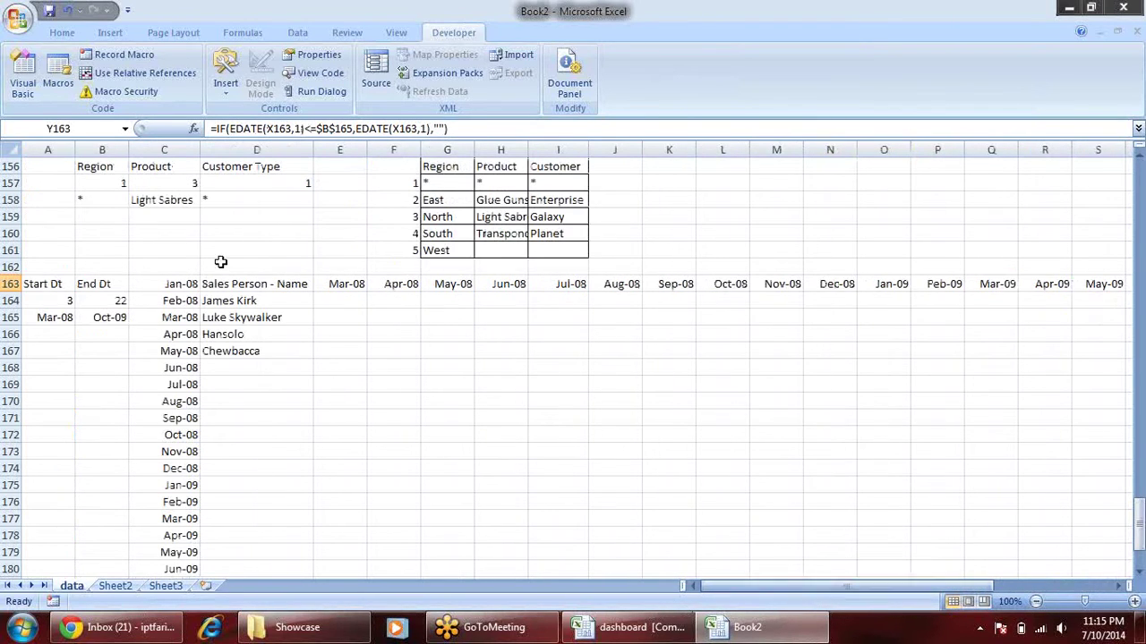
- Wrap F163's formula in IFERROR(...,"") and refill it to AB163 so errors show blank
{"action": "left_click", "coordinate": [396, 284]}
{"action": "left_click", "coordinate": [215, 128]}
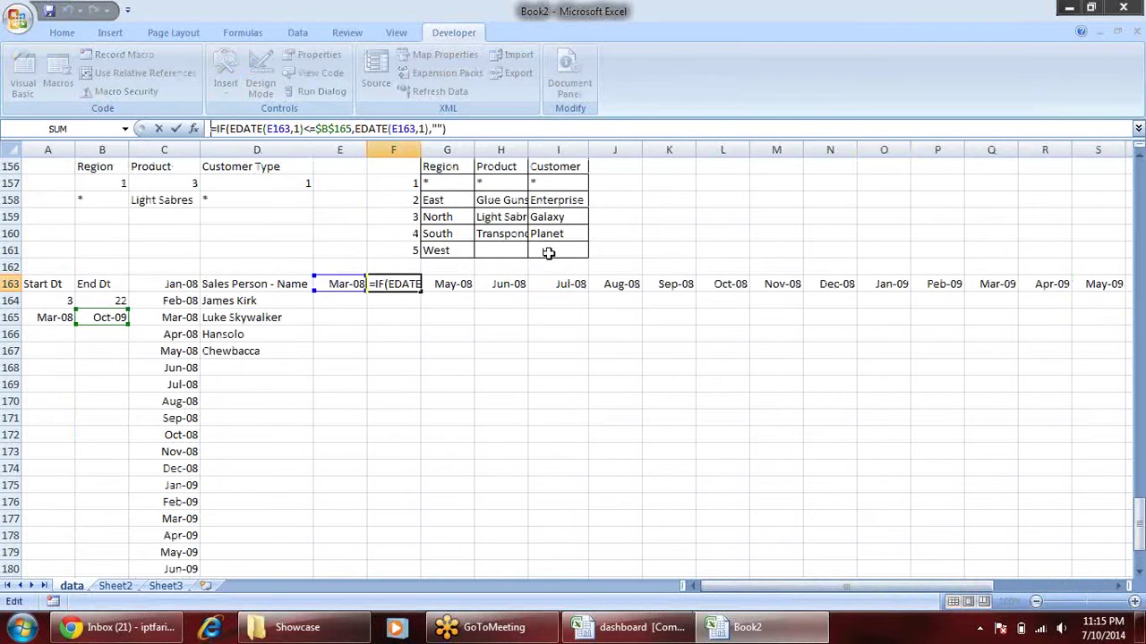
{"action": "type", "text": "IFERROR("}
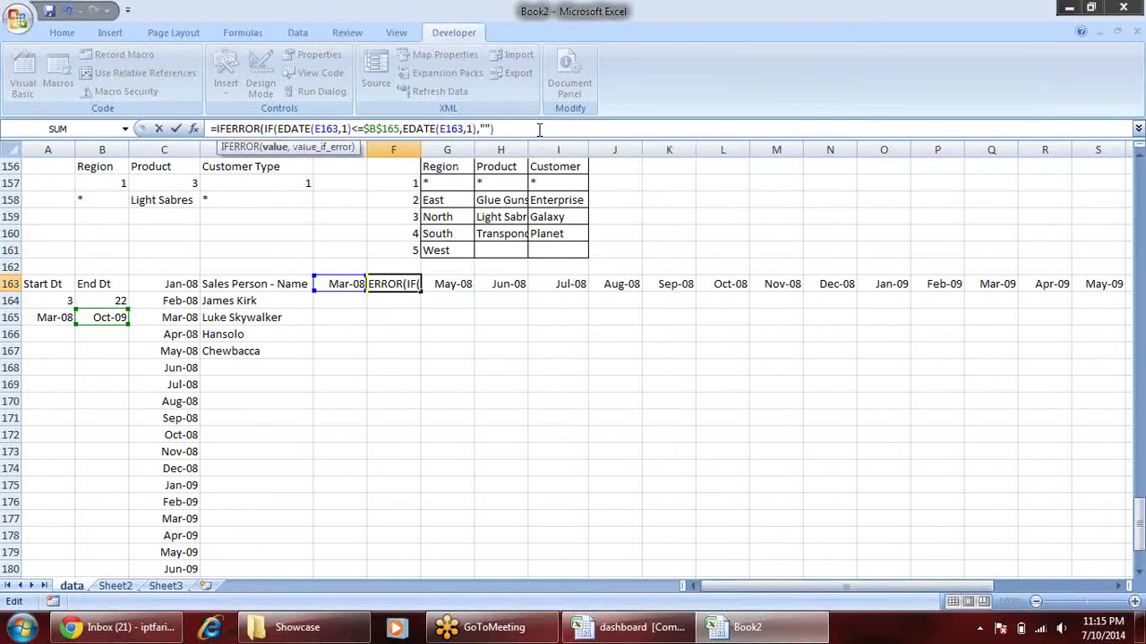
{"action": "type", "text": ",\"\""}
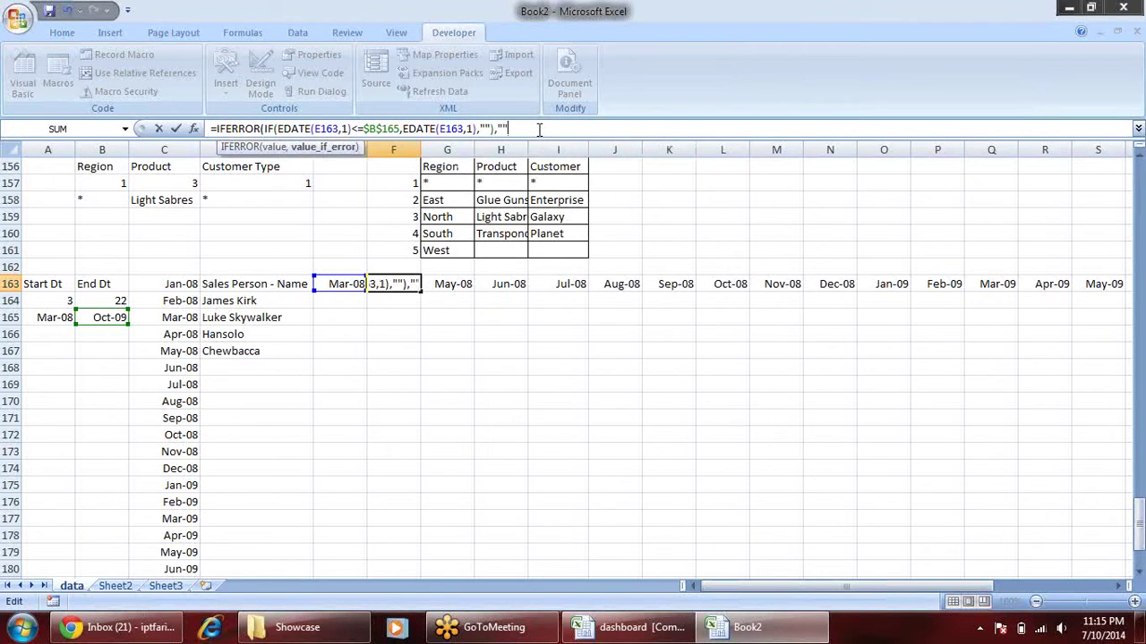
{"action": "key", "text": "Return"}
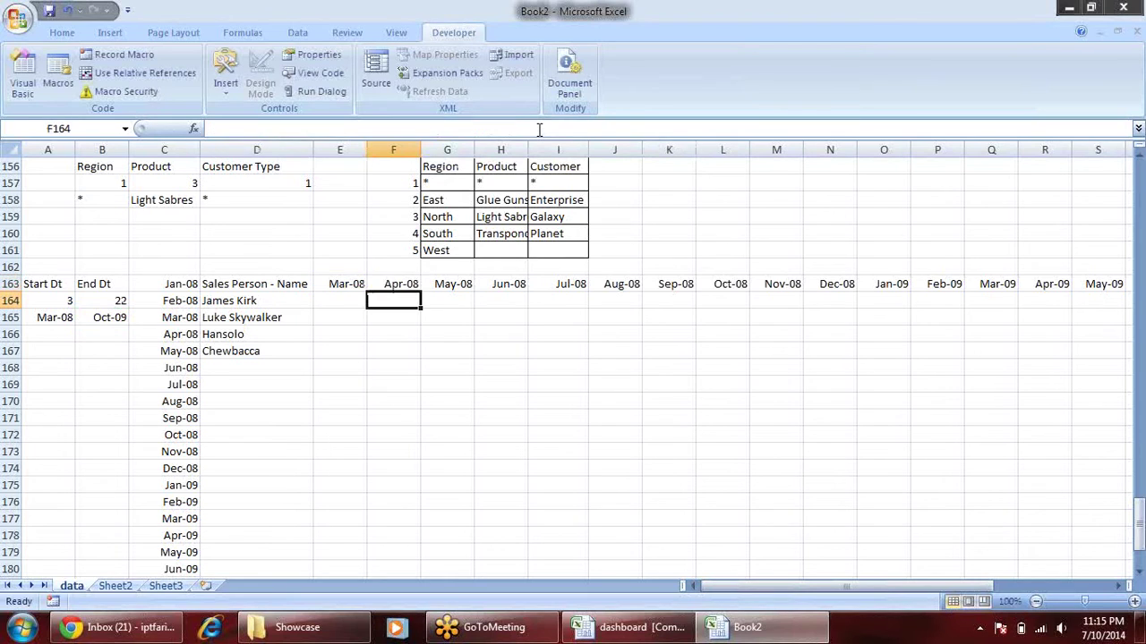
{"action": "left_click", "coordinate": [410, 282]}
{"action": "mouse_move", "coordinate": [420, 292]}
{"action": "left_mouse_down"}
{"action": "mouse_move", "coordinate": [1140, 357]}
{"action": "mouse_move", "coordinate": [1038, 292]}
{"action": "left_mouse_up"}
{"action": "left_click", "coordinate": [692, 317]}
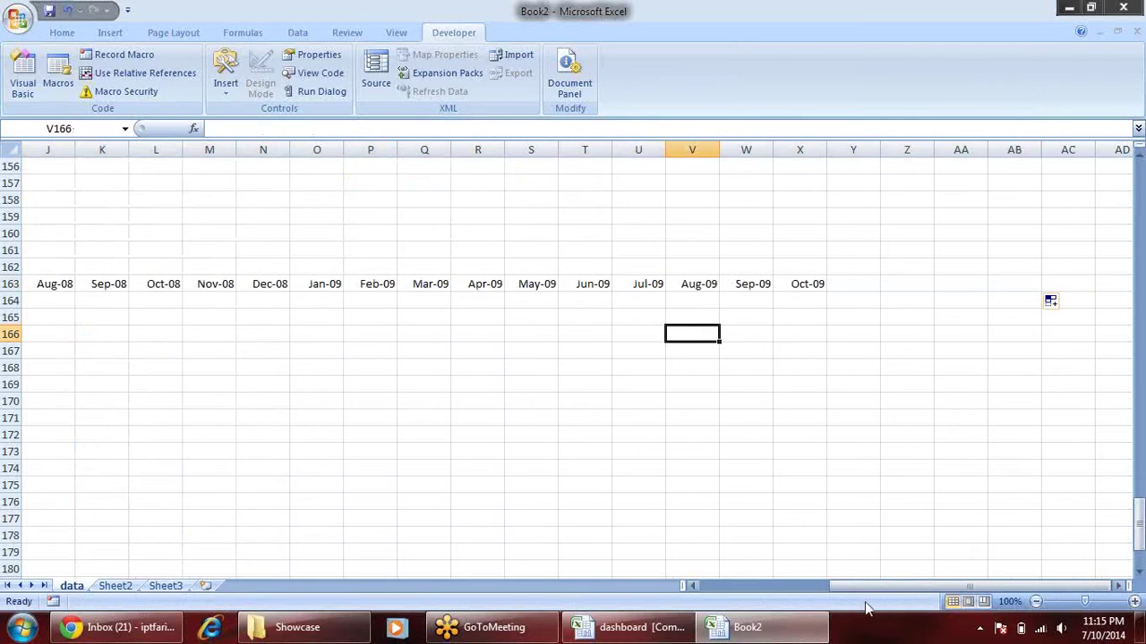
{"action": "left_click_drag", "start_coordinate": [843, 585], "coordinate": [708, 586]}
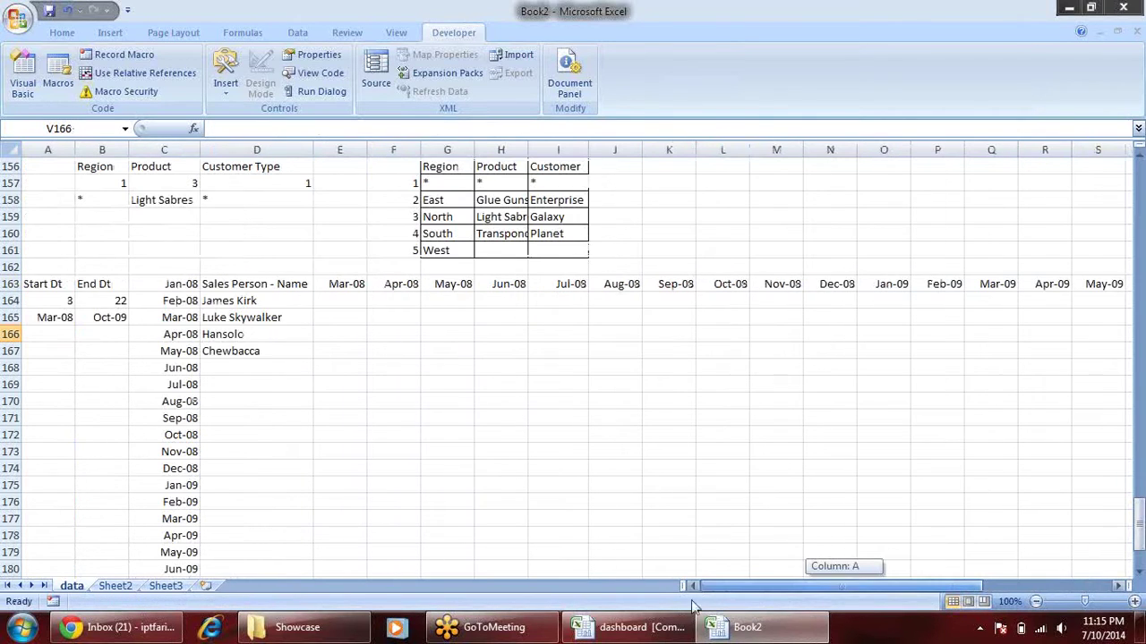
- Set the End Dt index in B164 to 7 so the headers stop at Jul-08
{"action": "left_click", "coordinate": [111, 304]}
{"action": "type", "text": "7"}
{"action": "key", "text": "Return"}
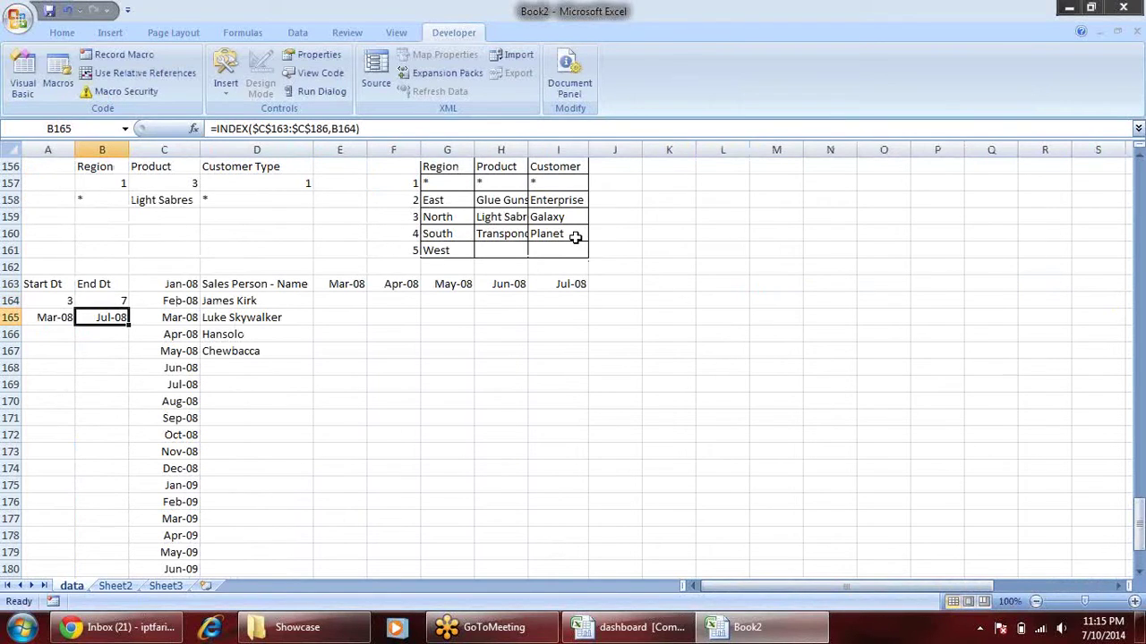
{"action": "left_click_drag", "start_coordinate": [284, 284], "coordinate": [486, 301]}
{"action": "left_click", "coordinate": [452, 333]}
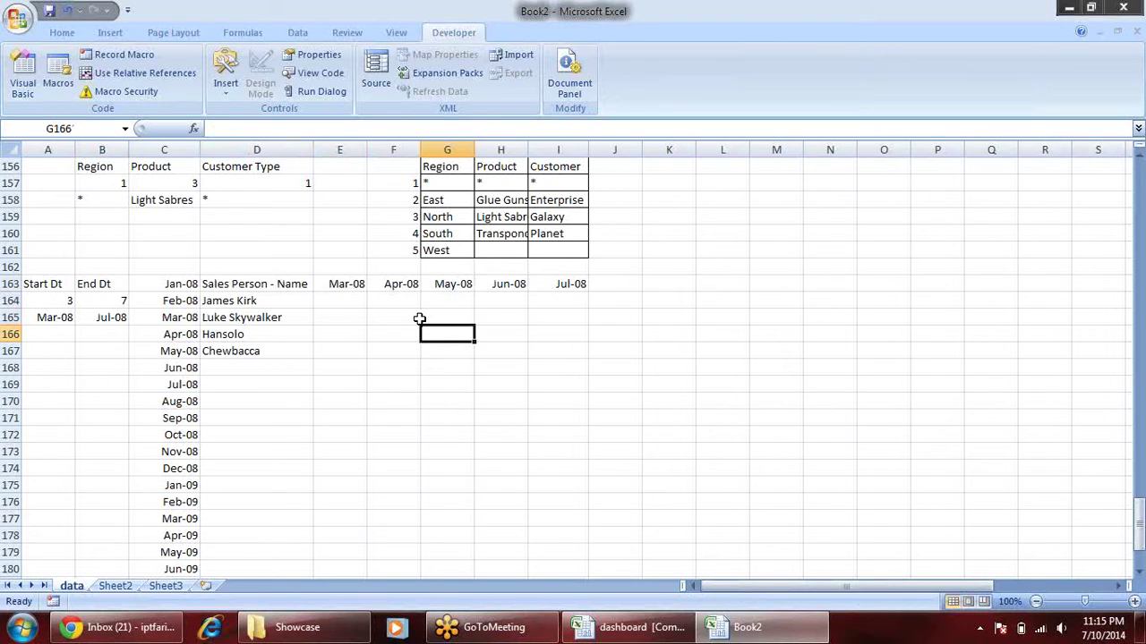
- Select the salesperson names in D164:D167 and check the E163 month heading formula
{"action": "left_click", "coordinate": [257, 298]}
{"action": "left_click_drag", "start_coordinate": [257, 299], "coordinate": [275, 350]}
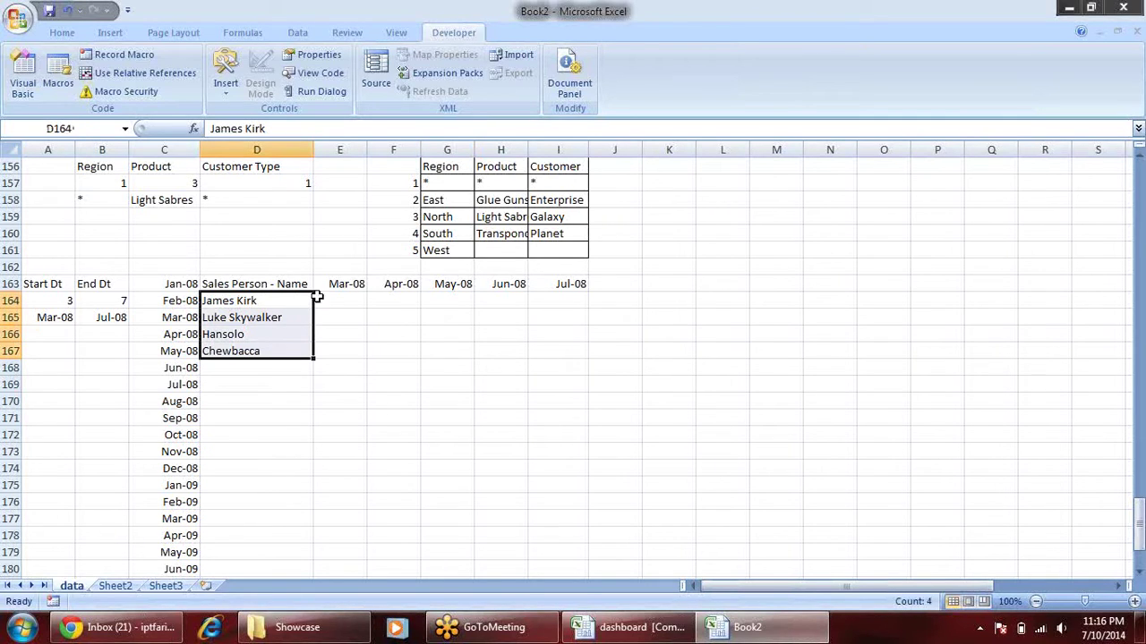
{"action": "left_click", "coordinate": [272, 300]}
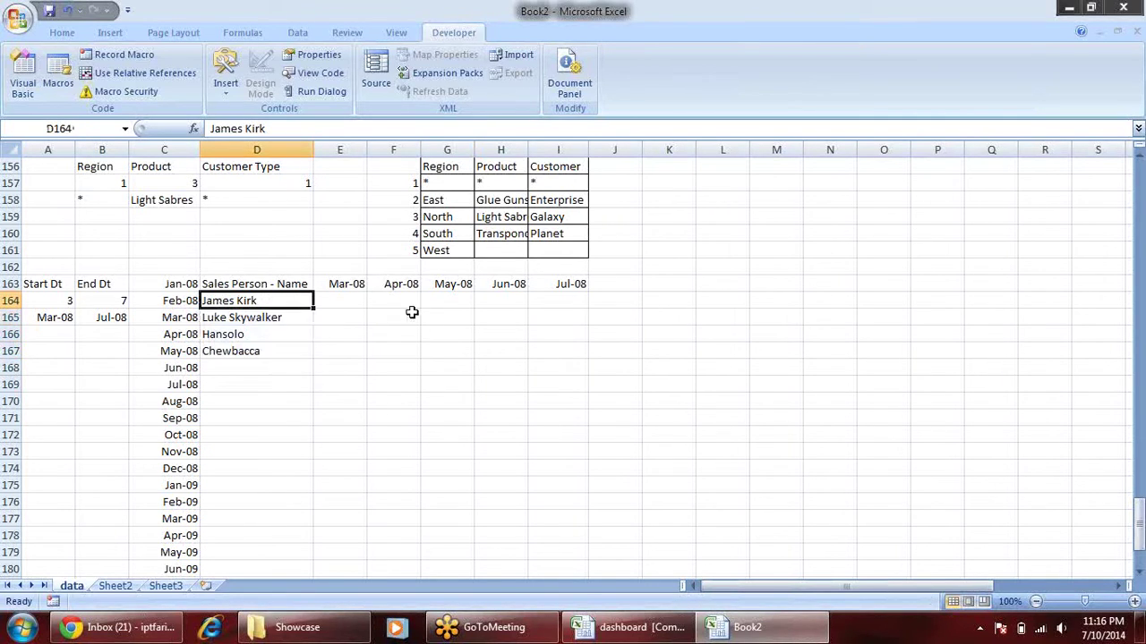
{"action": "left_click", "coordinate": [360, 299]}
{"action": "left_click", "coordinate": [349, 283]}
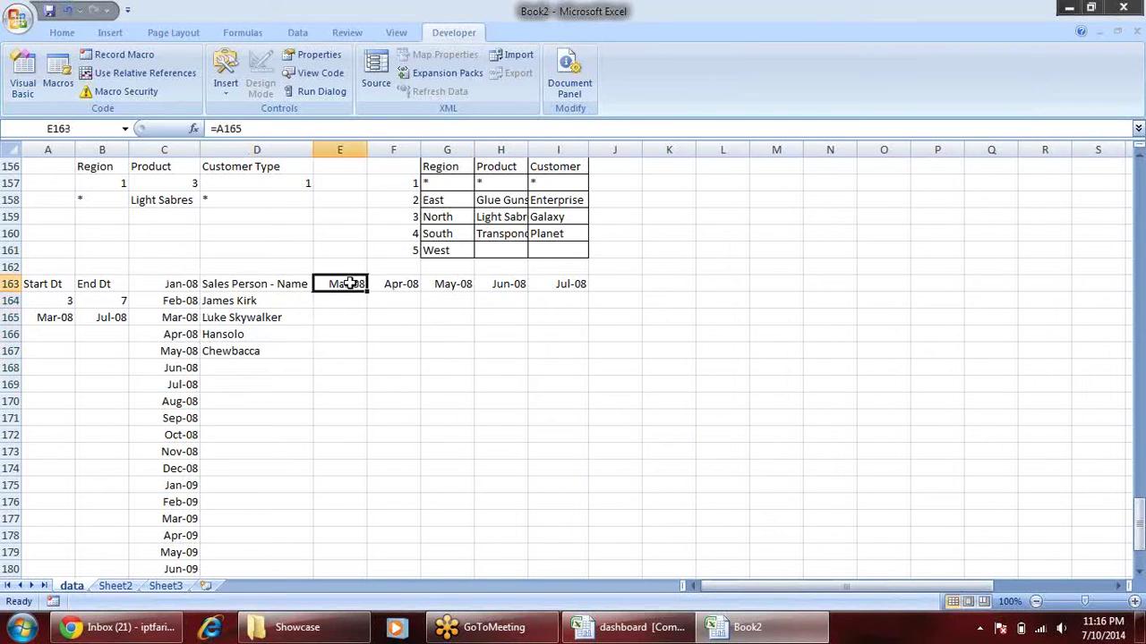
- Inspect the Jan-08 header E149 and its column in the sales table
{"action": "scroll", "coordinate": [363, 296], "scroll_direction": "up", "scroll_amount": 5}
{"action": "scroll", "coordinate": [358, 291], "scroll_direction": "down", "scroll_amount": 1}
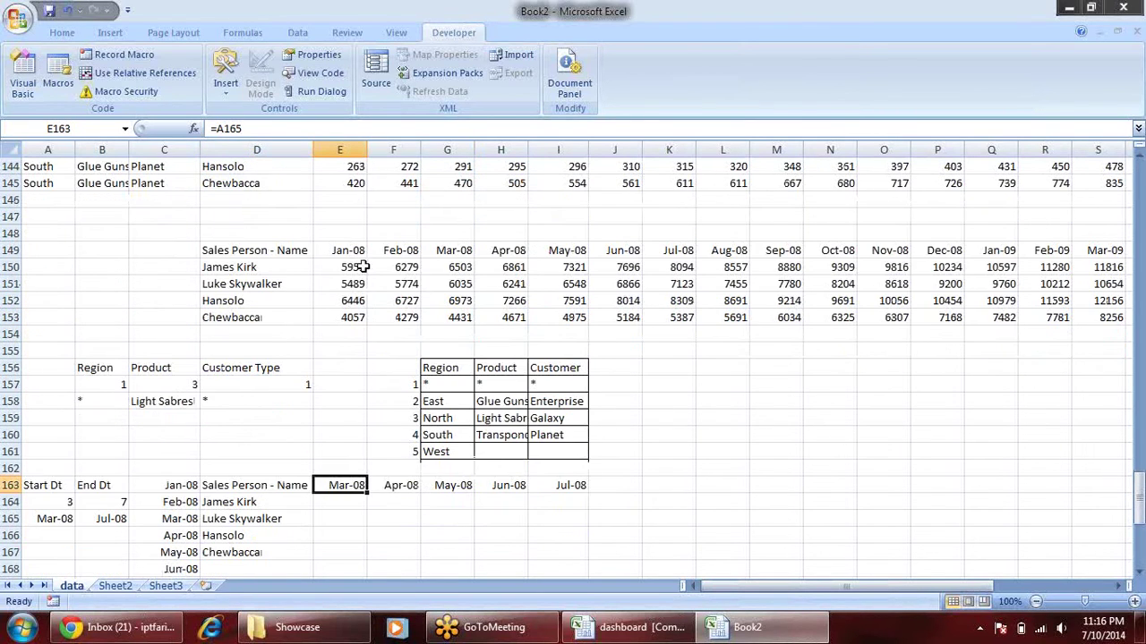
{"action": "left_click_drag", "start_coordinate": [361, 256], "coordinate": [358, 303]}
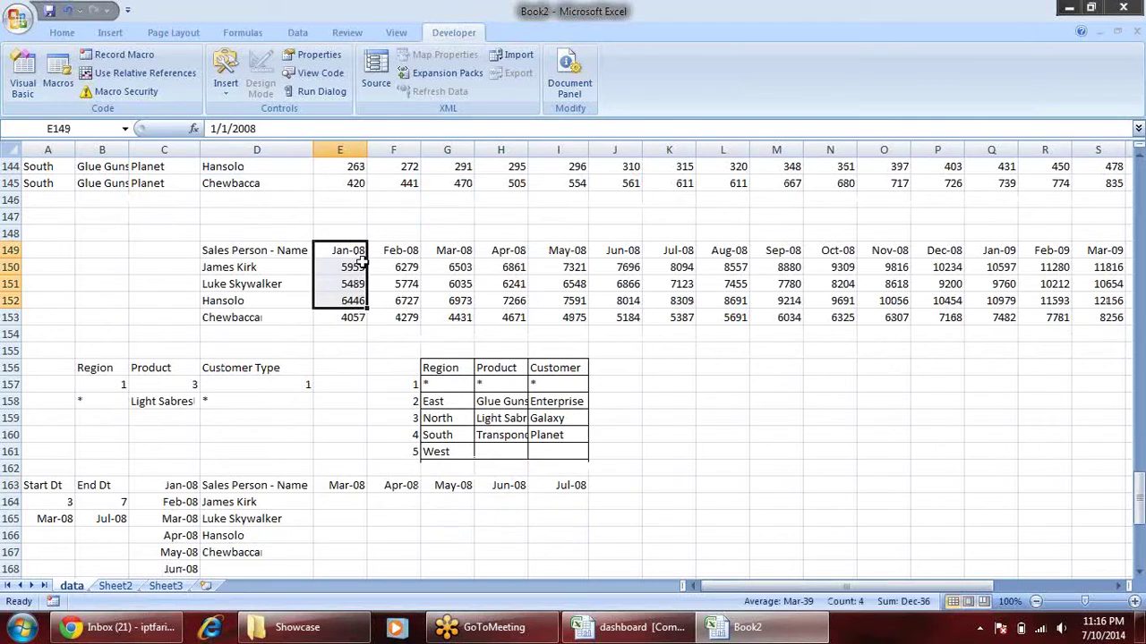
{"action": "left_click", "coordinate": [361, 262]}
{"action": "left_click", "coordinate": [358, 249]}
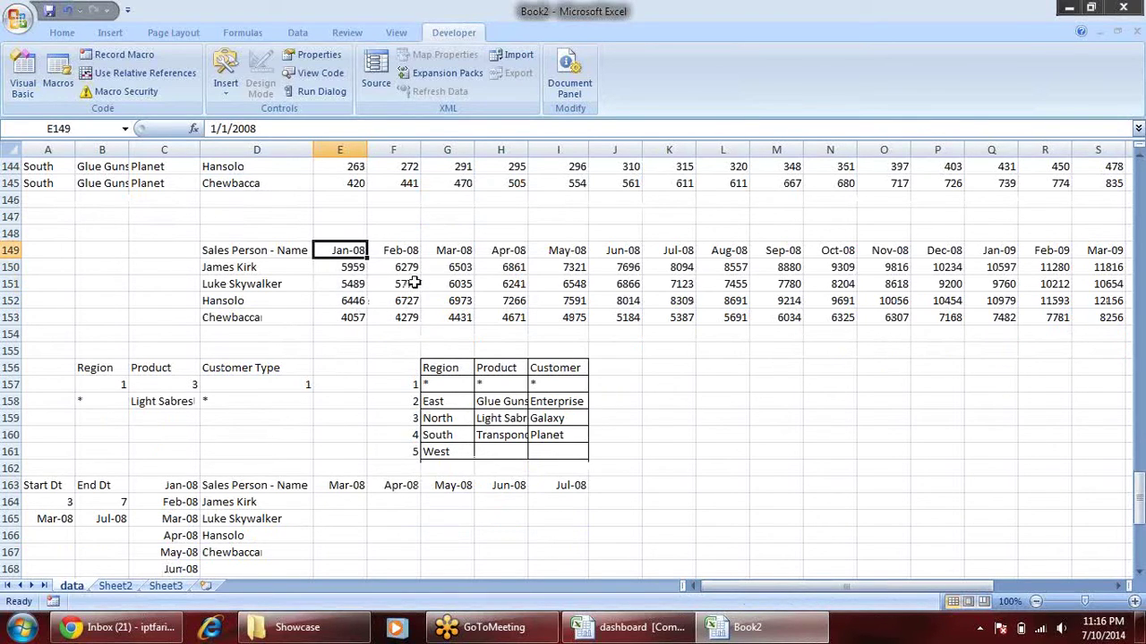
{"action": "scroll", "coordinate": [411, 281], "scroll_direction": "down", "scroll_amount": 1}
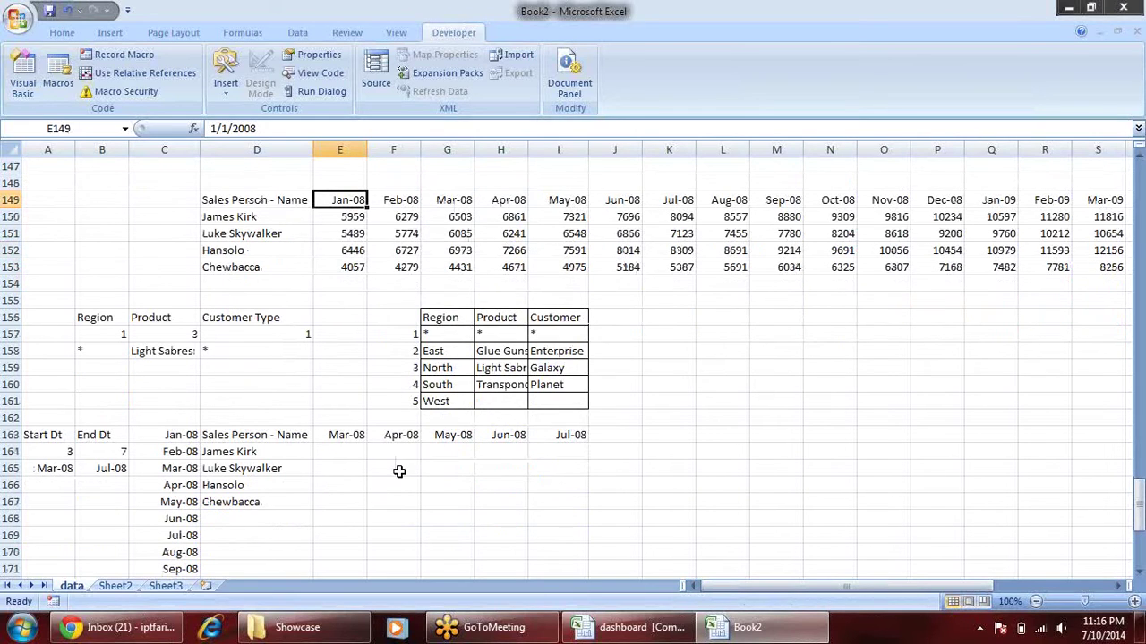
- Enter =INDEX(E149:AB149,E163) in E164
{"action": "left_click", "coordinate": [333, 450]}
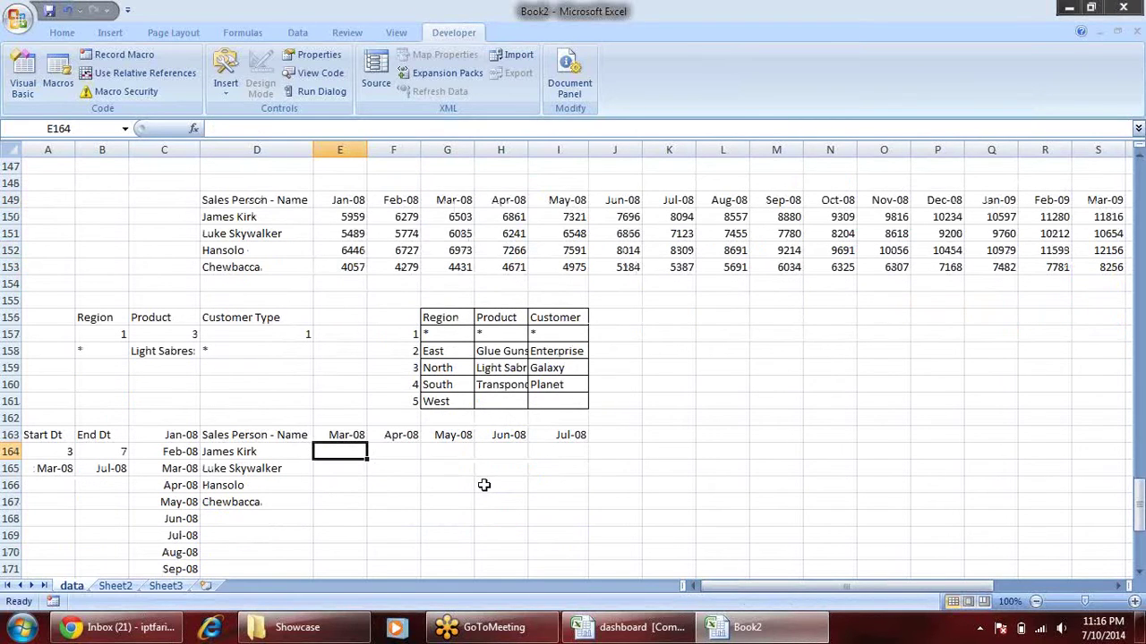
{"action": "type", "text": "="}
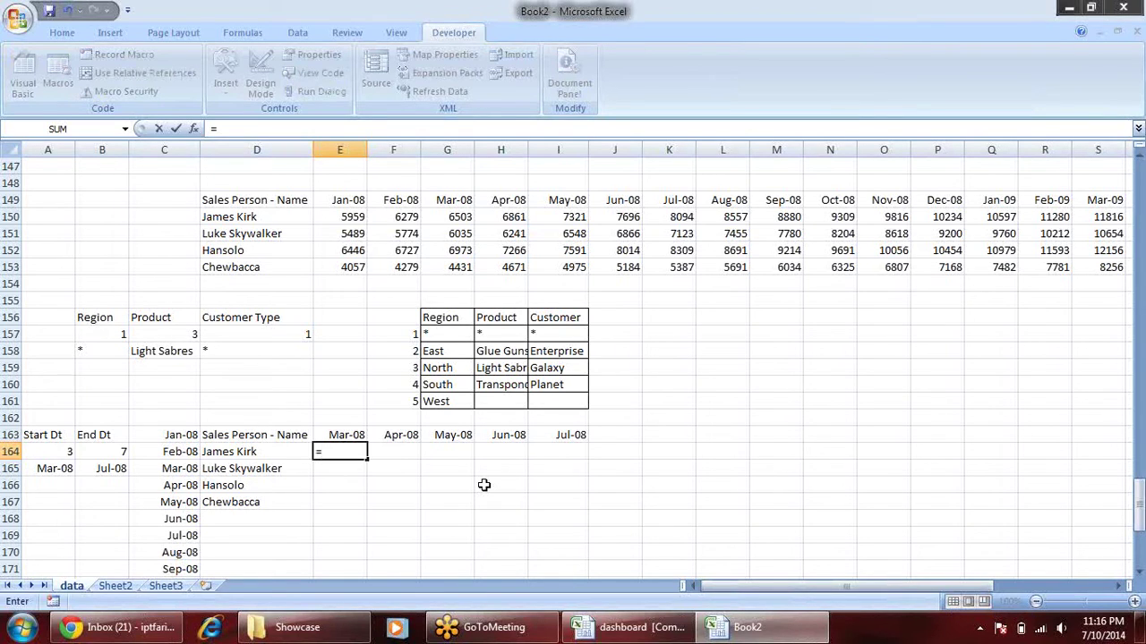
{"action": "type", "text": "ind"}
{"action": "key", "text": "Tab"}
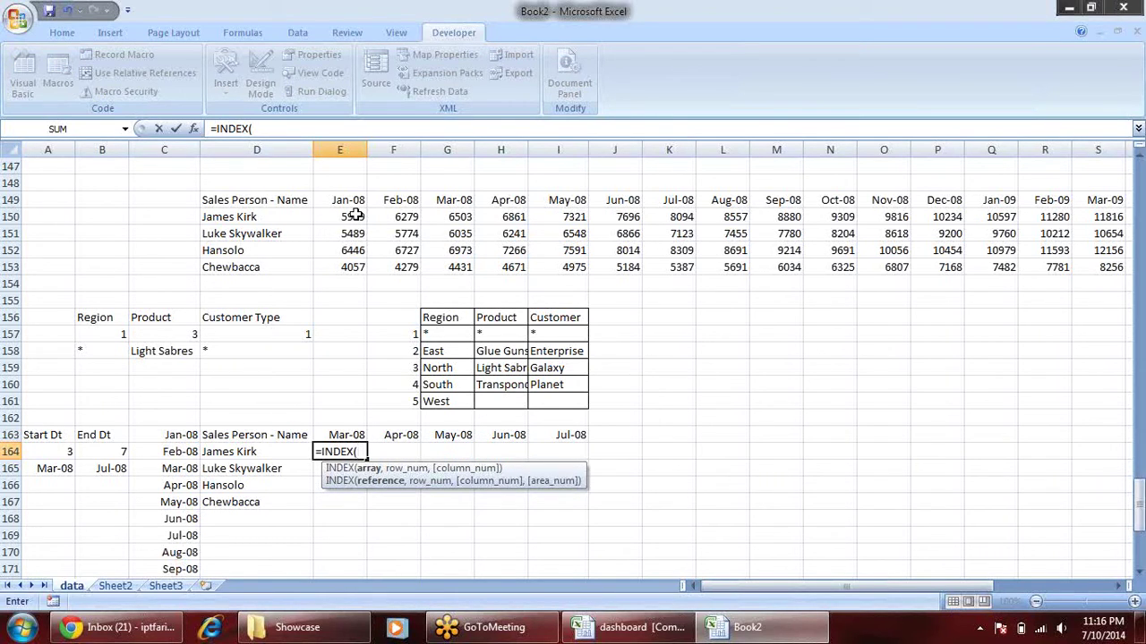
{"action": "left_click", "coordinate": [355, 216]}
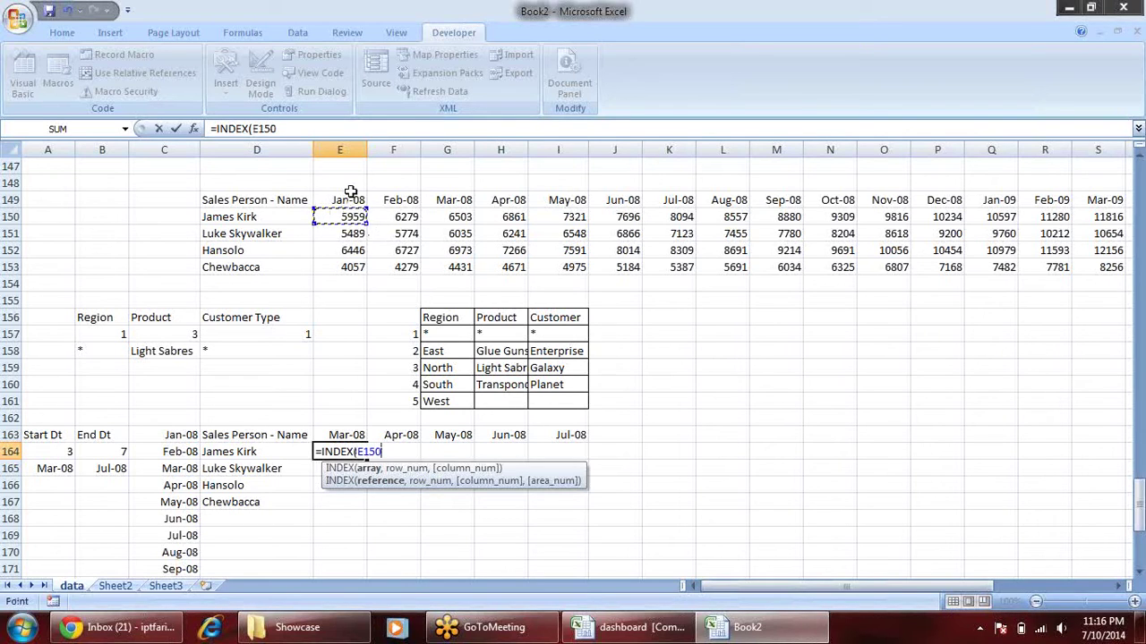
{"action": "left_click", "coordinate": [350, 194]}
{"action": "key", "text": "ctrl+shift+Right"}
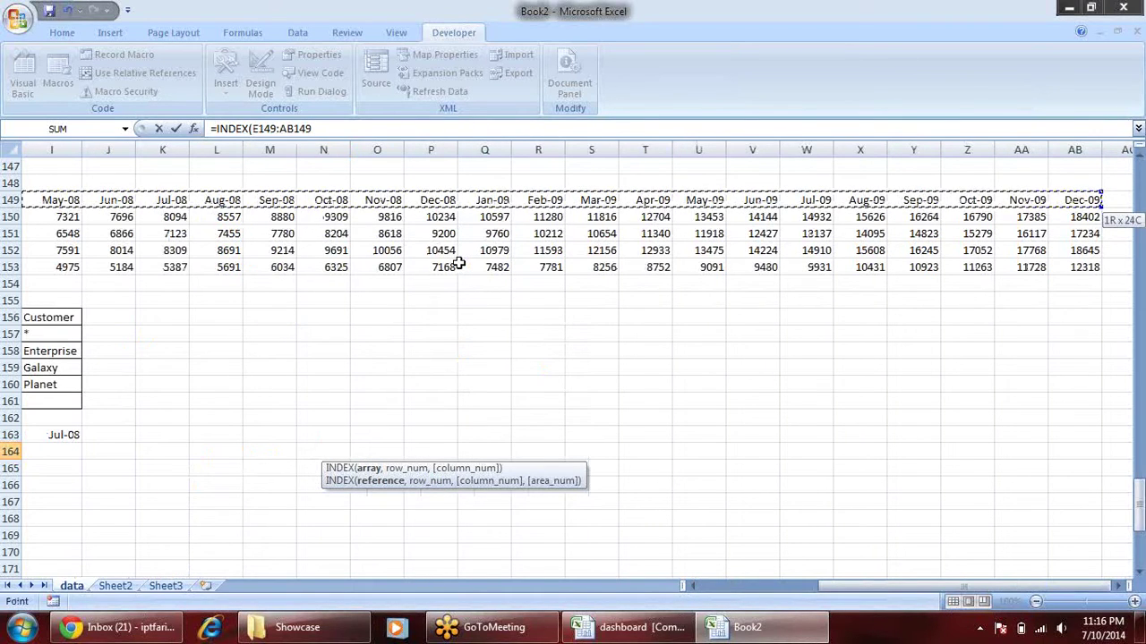
{"action": "type", "text": ","}
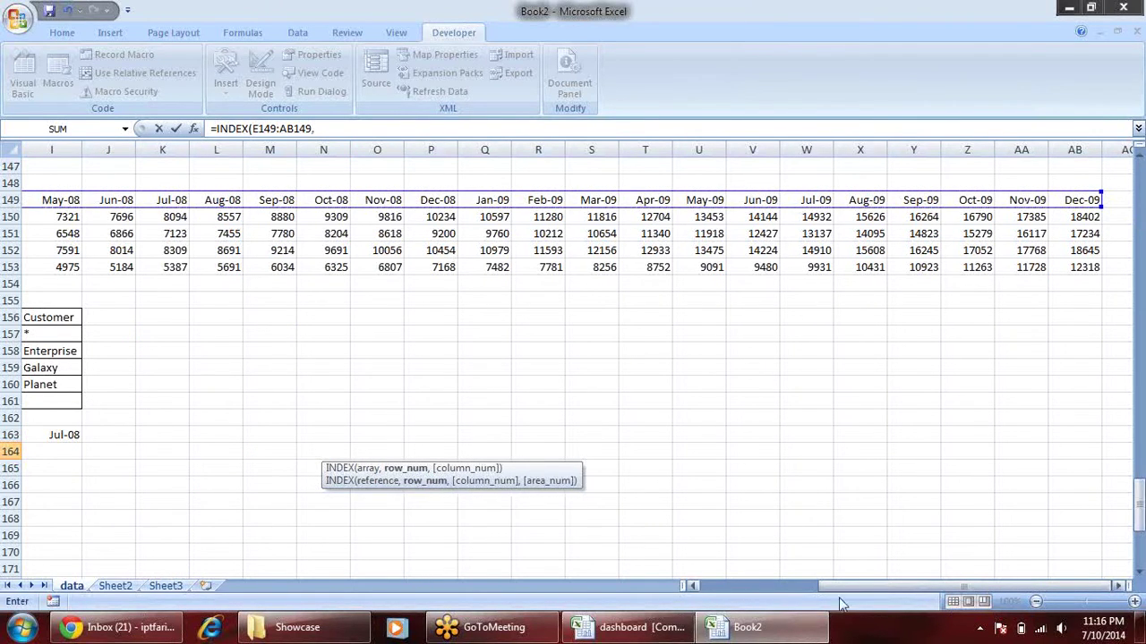
{"action": "left_click_drag", "start_coordinate": [832, 587], "coordinate": [716, 587]}
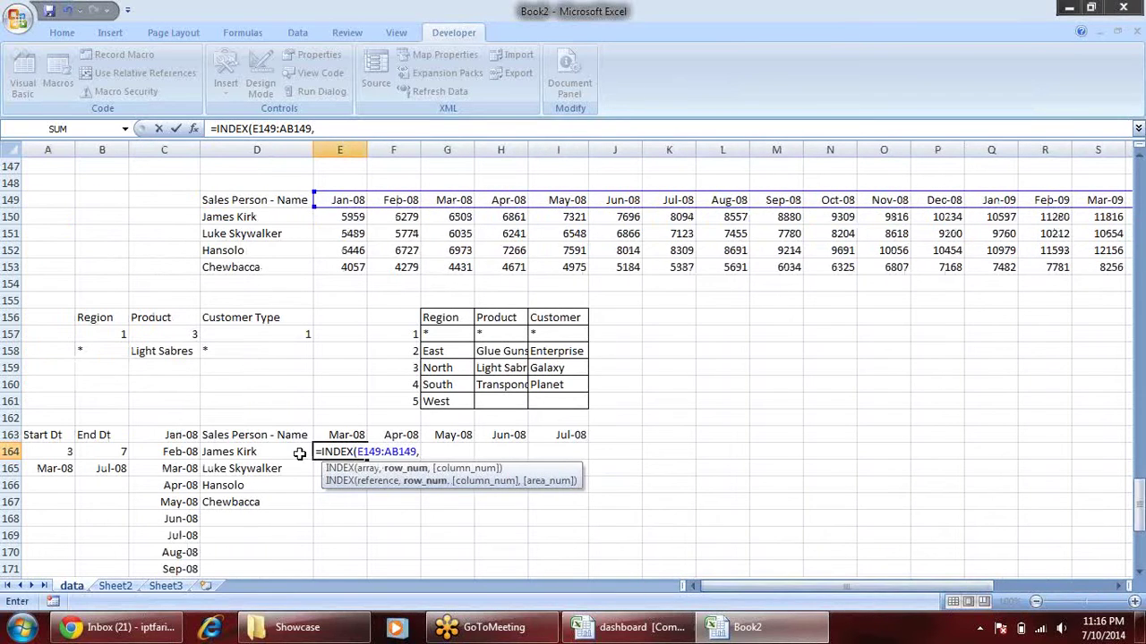
{"action": "left_click", "coordinate": [336, 435]}
{"action": "type", "text": ")"}
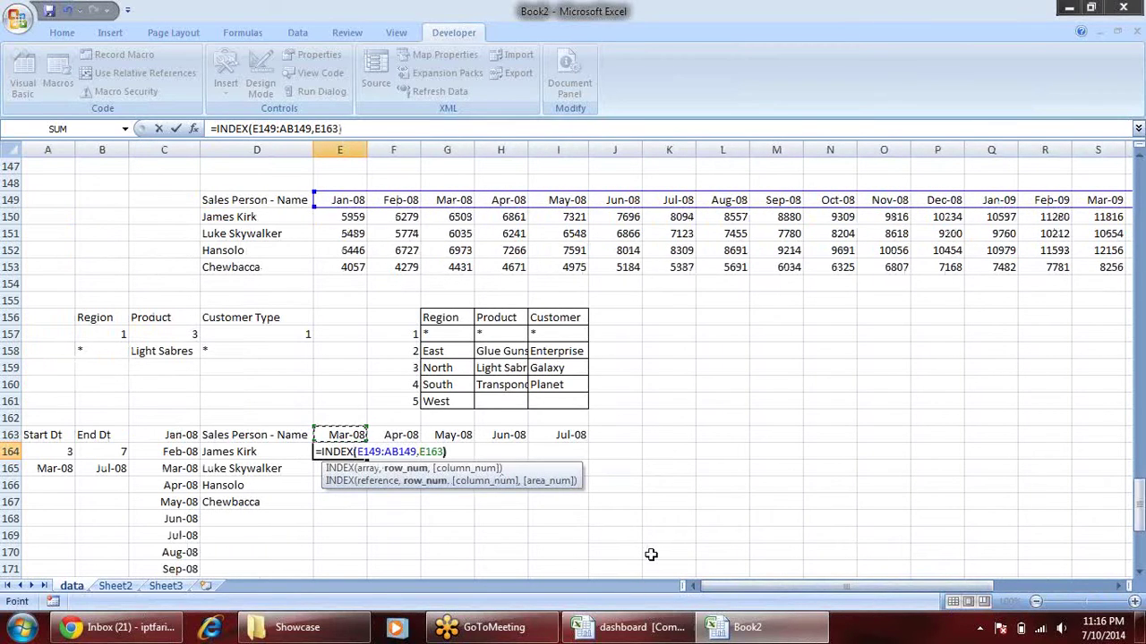
{"action": "key", "text": "Return"}
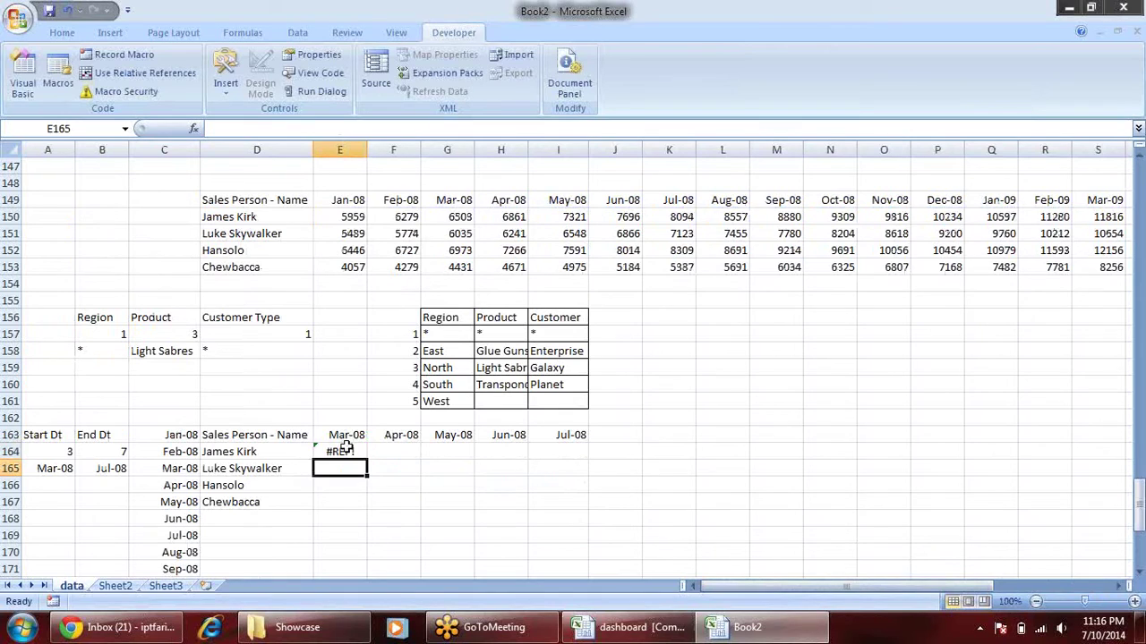
- Reopen E164's formula and select the INDEX function name to replace it
{"action": "left_click", "coordinate": [346, 450]}
{"action": "key", "text": "F2"}
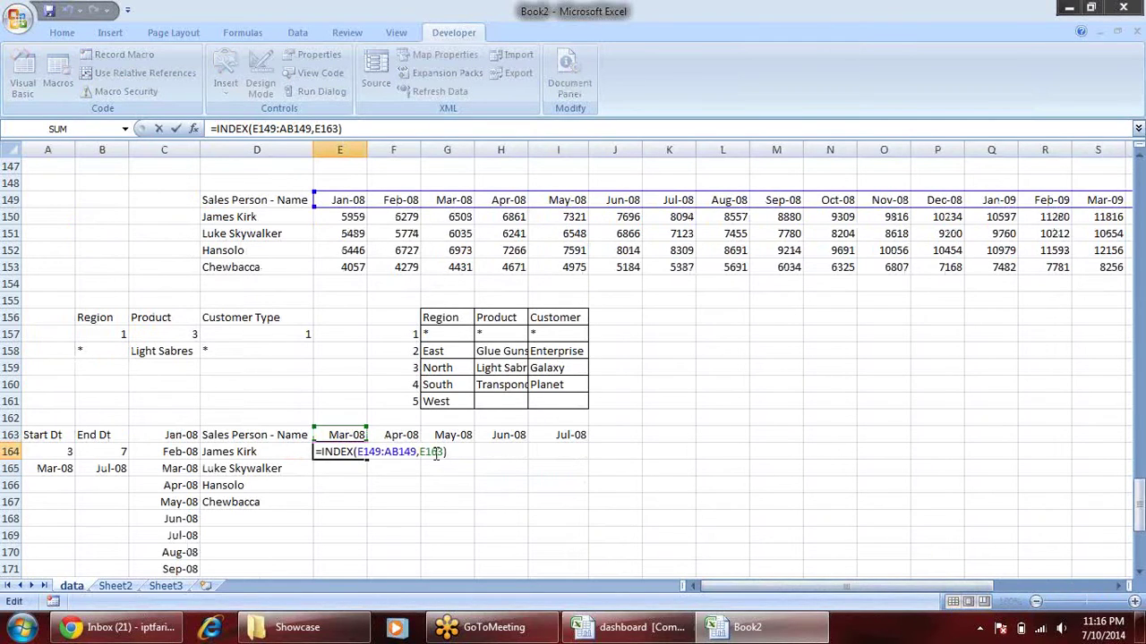
{"action": "left_click", "coordinate": [404, 451]}
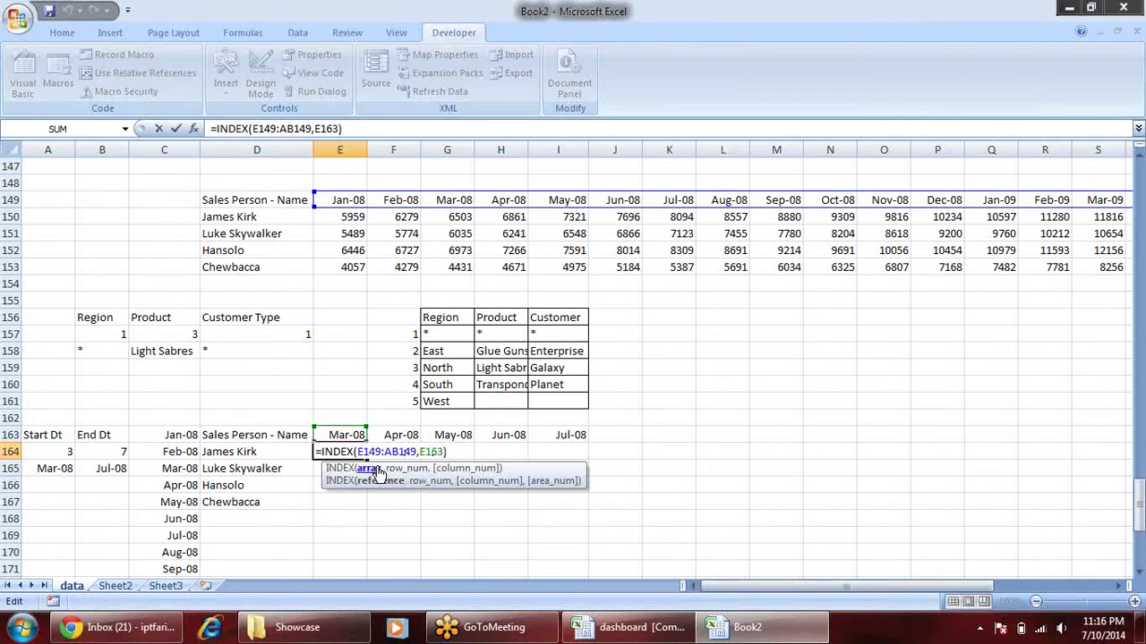
{"action": "left_click", "coordinate": [379, 473]}
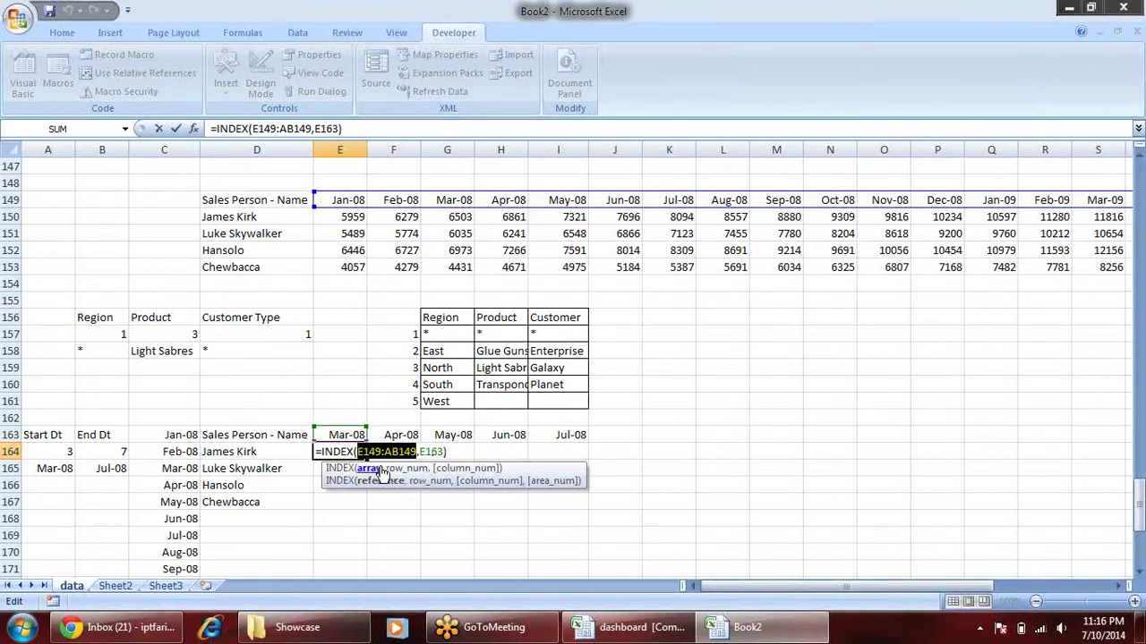
{"action": "left_click", "coordinate": [435, 453]}
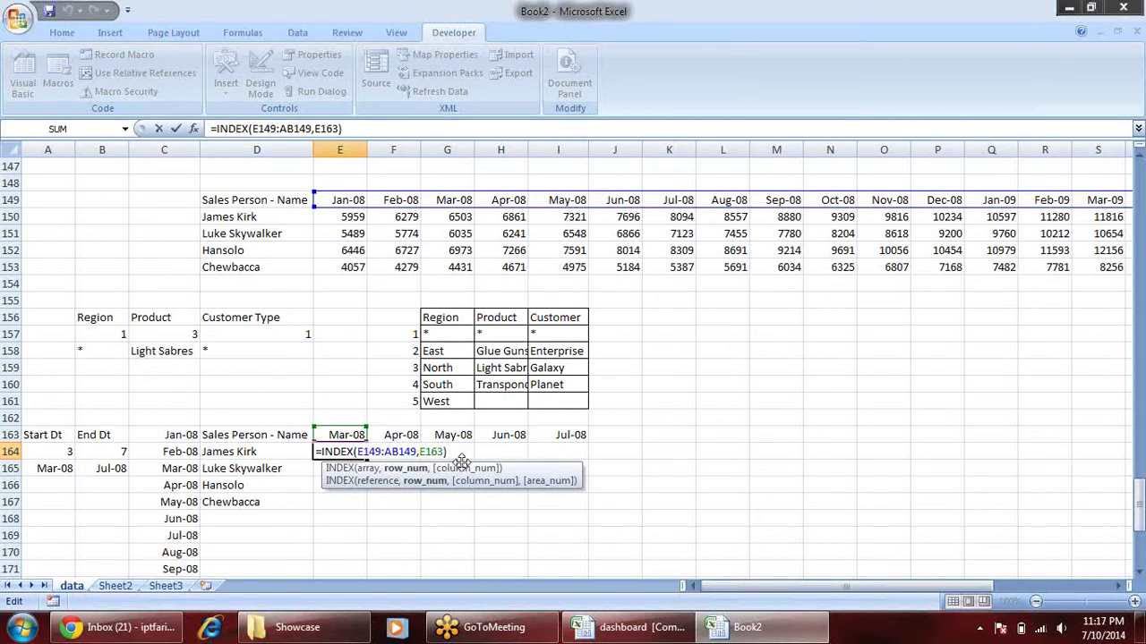
{"action": "left_click", "coordinate": [354, 452]}
- Rewrite E164 as a MATCH of E163 against the absolute header range $E$149:$AB$149, exact match
{"action": "key", "text": "BackSpace"}
{"action": "key", "text": "BackSpace"}
{"action": "key", "text": "BackSpace"}
{"action": "key", "text": "BackSpace"}
{"action": "type", "text": "MATCH"}
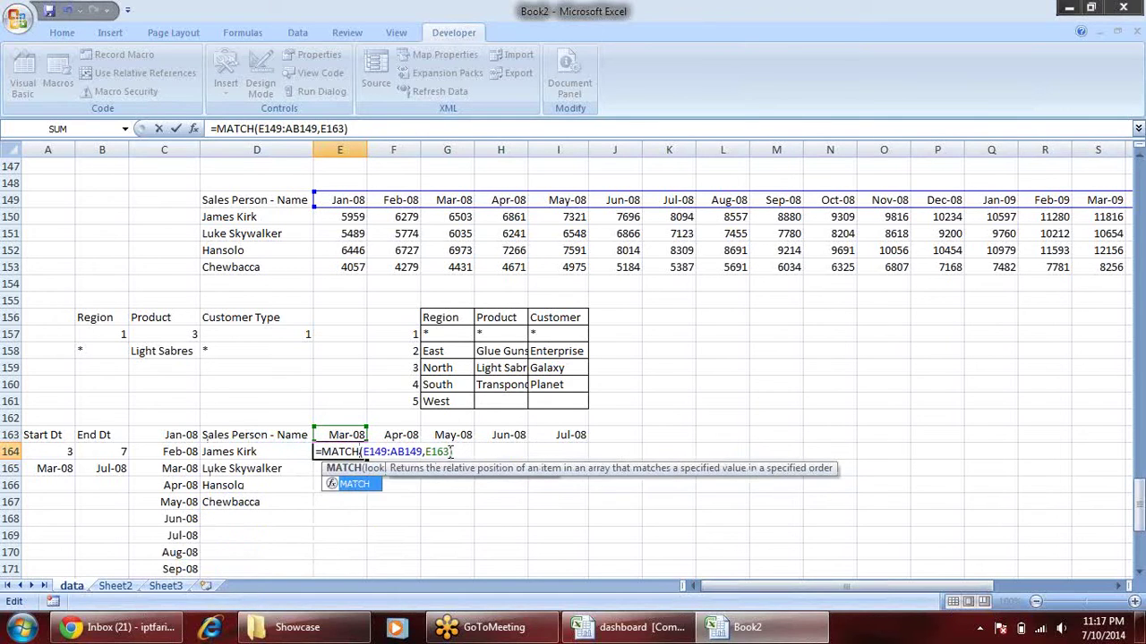
{"action": "left_click_drag", "start_coordinate": [451, 452], "coordinate": [361, 452]}
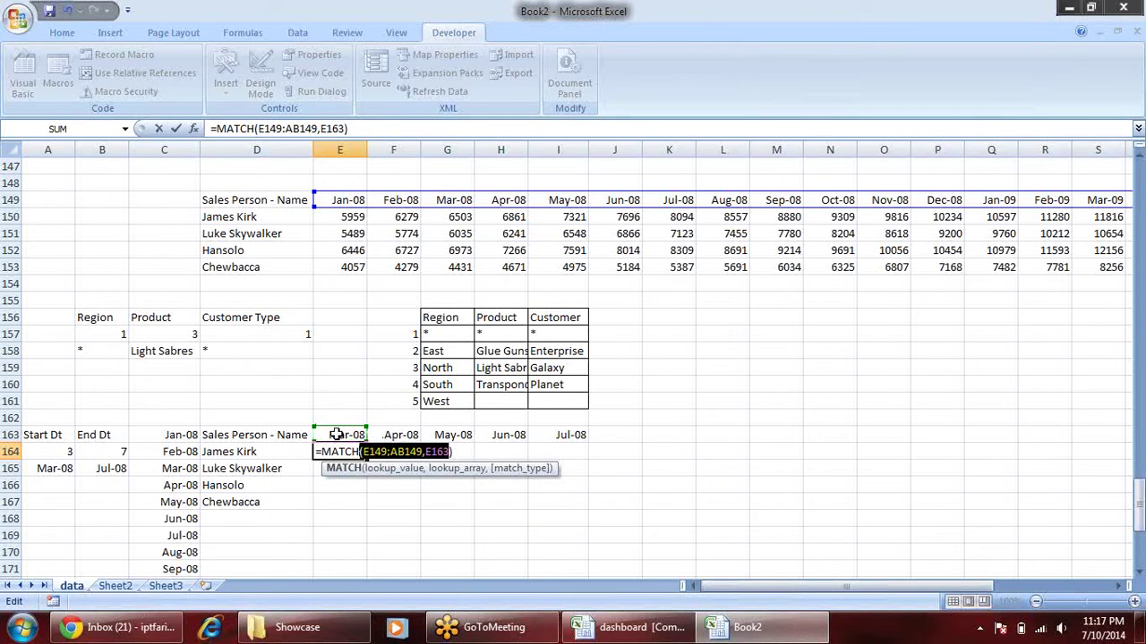
{"action": "key", "text": "Delete"}
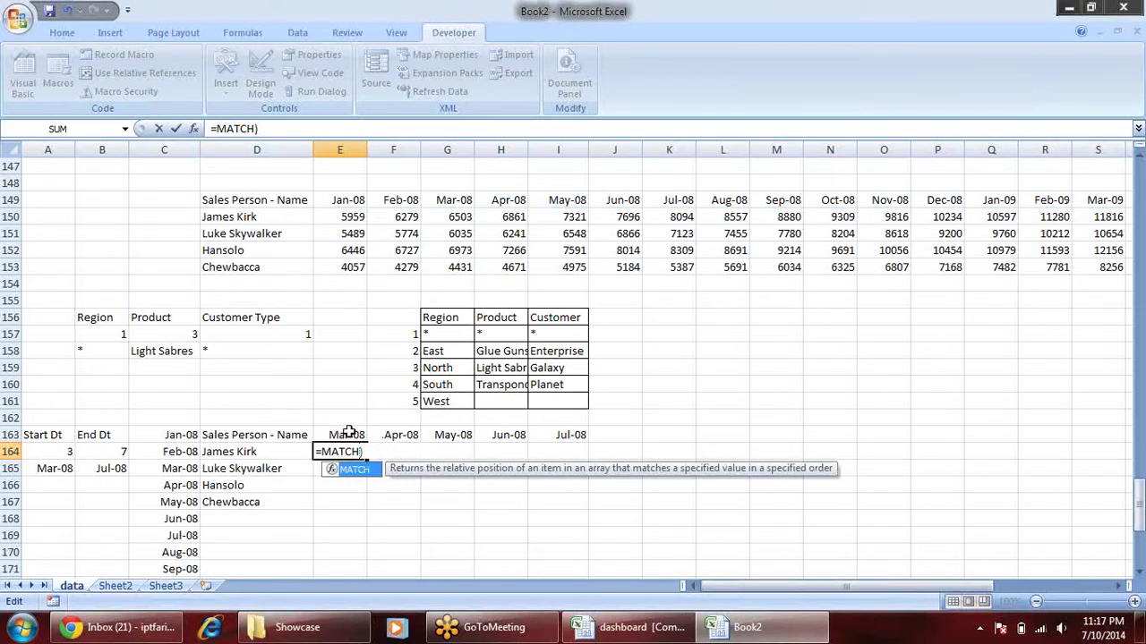
{"action": "key", "text": "Delete"}
{"action": "key", "text": "Delete"}
{"action": "type", "text": "("}
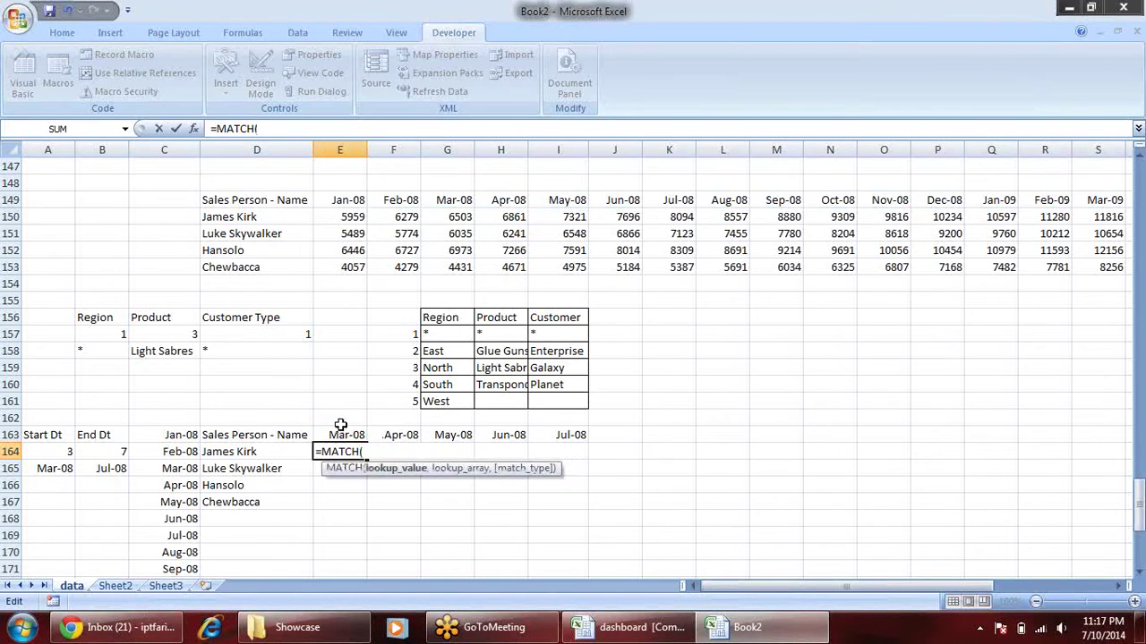
{"action": "left_click", "coordinate": [349, 435]}
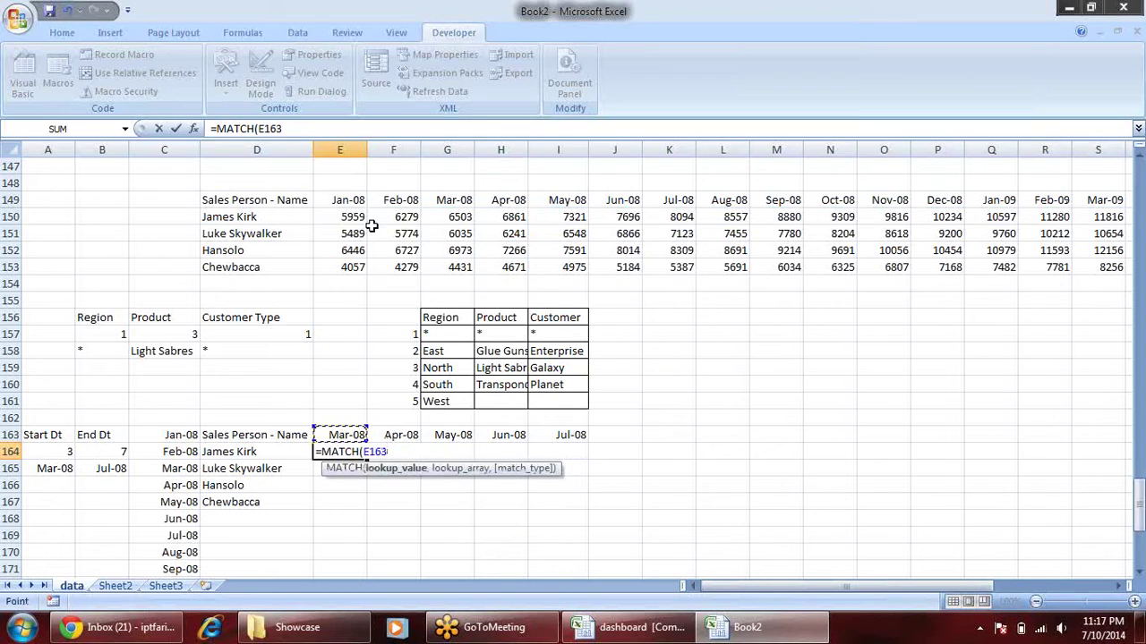
{"action": "key", "text": "F4"}
{"action": "key", "text": "F4"}
{"action": "left_click", "coordinate": [358, 200]}
{"action": "key", "text": "ctrl+shift+Right"}
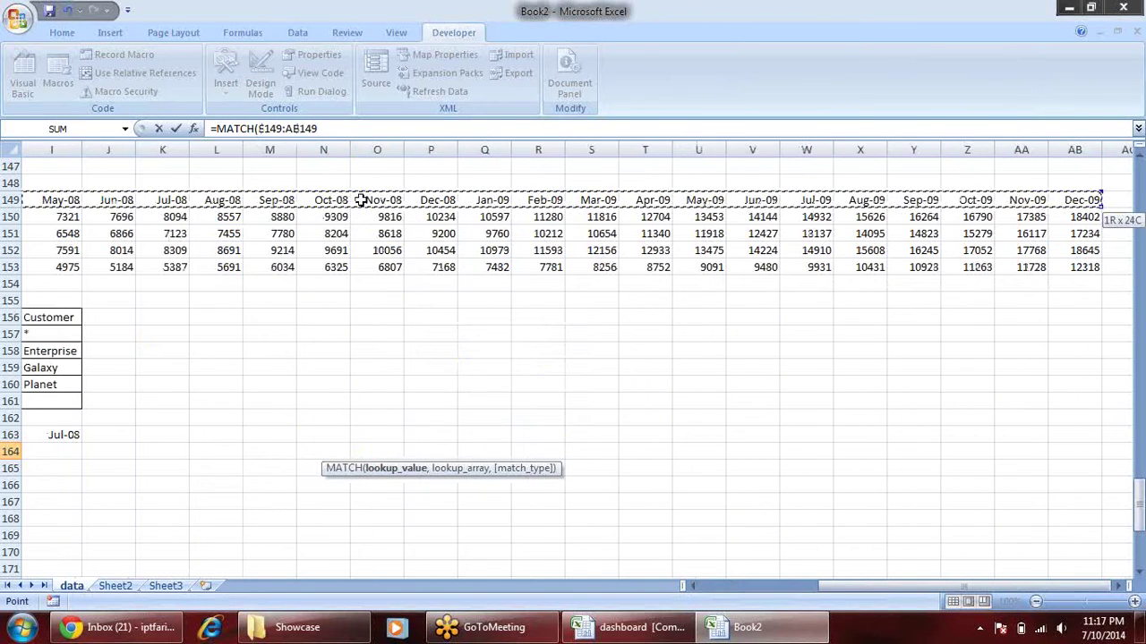
{"action": "key", "text": "F4"}
{"action": "type", "text": ",0"}
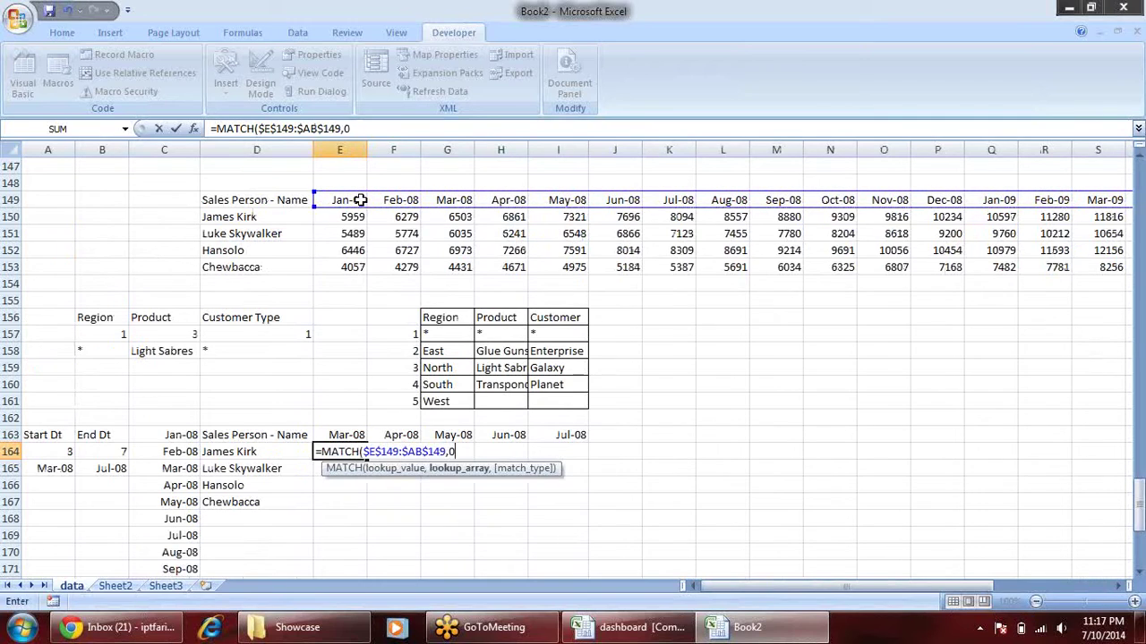
{"action": "type", "text": ")"}
{"action": "key", "text": "ctrl+Return"}
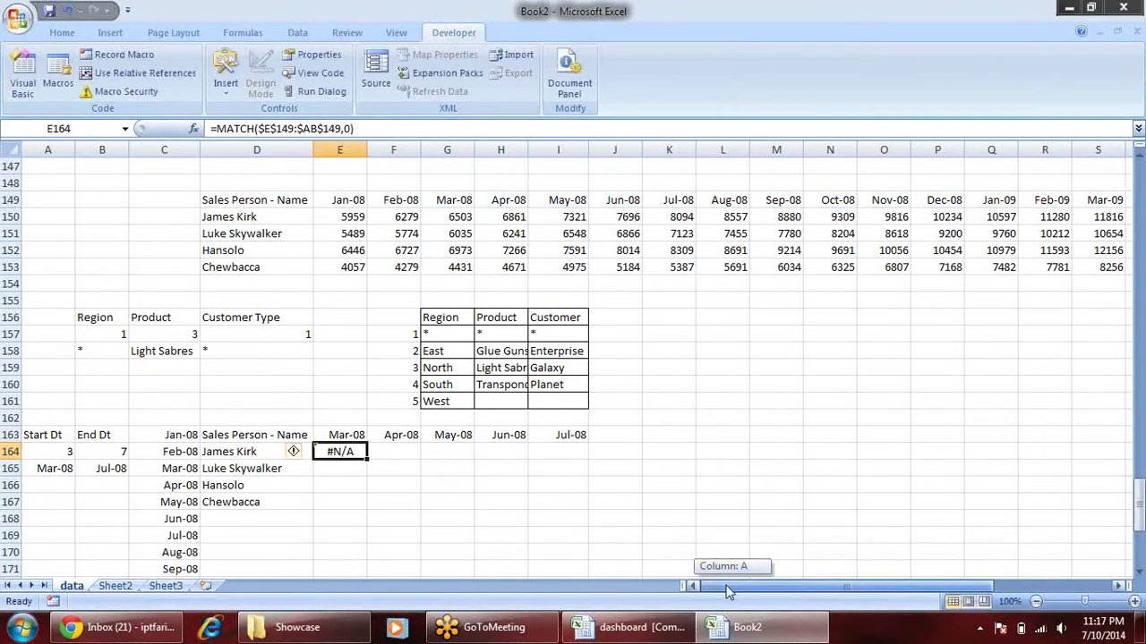
- Fix the MATCH lookup value to E$163, locking only its row
{"action": "scroll", "coordinate": [588, 517], "scroll_direction": "up", "scroll_amount": 1}
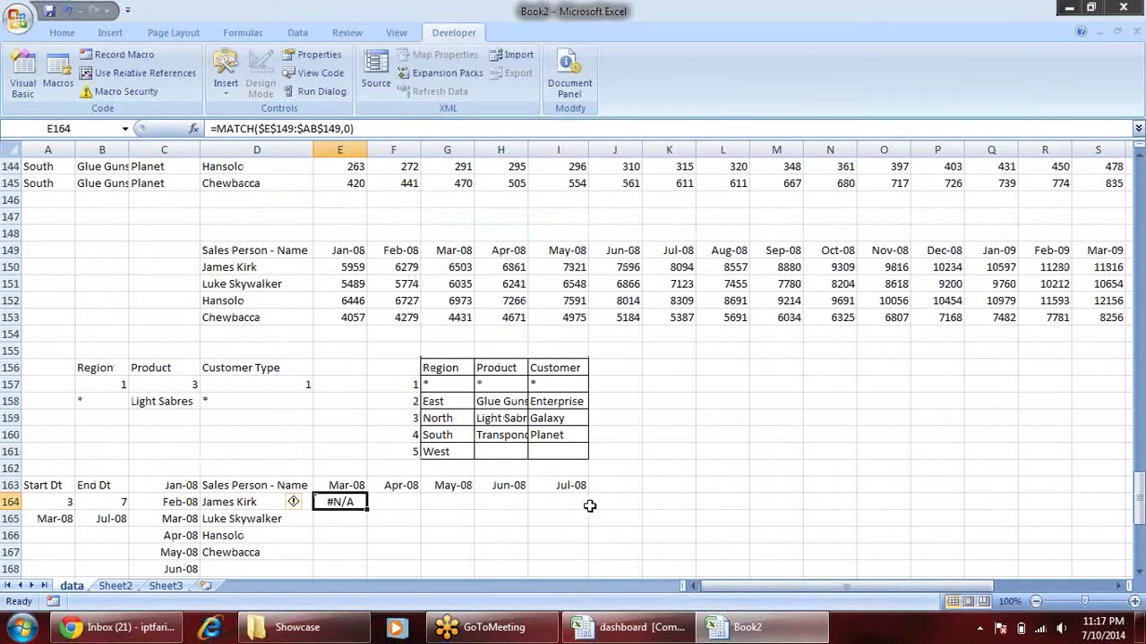
{"action": "key", "text": "F2"}
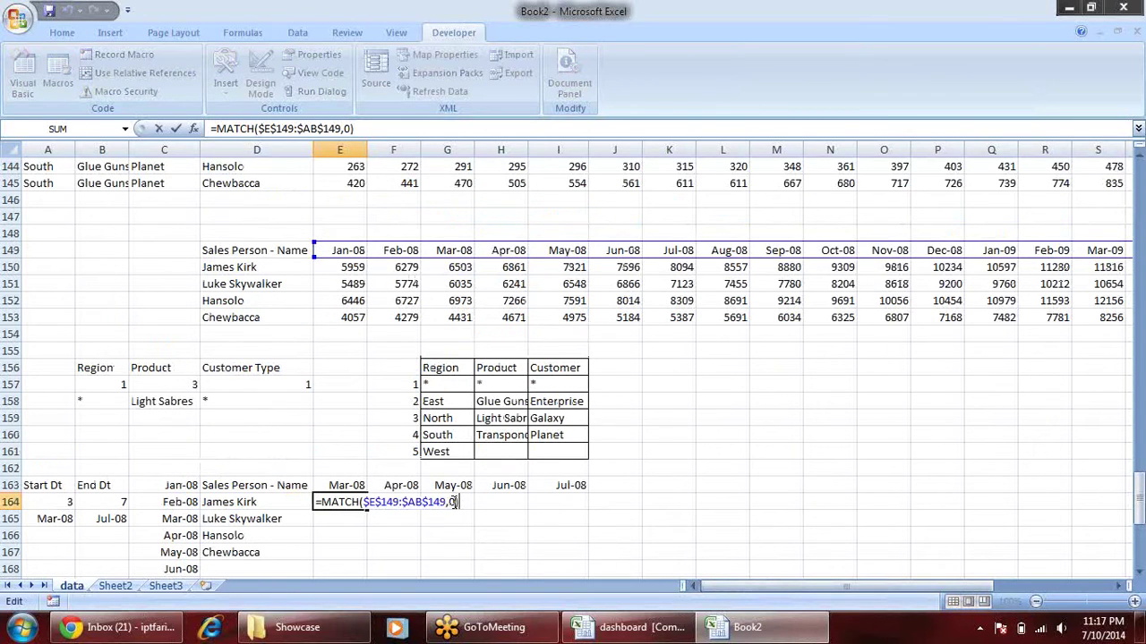
{"action": "left_click", "coordinate": [454, 502]}
{"action": "left_click", "coordinate": [363, 502]}
{"action": "left_click", "coordinate": [333, 484]}
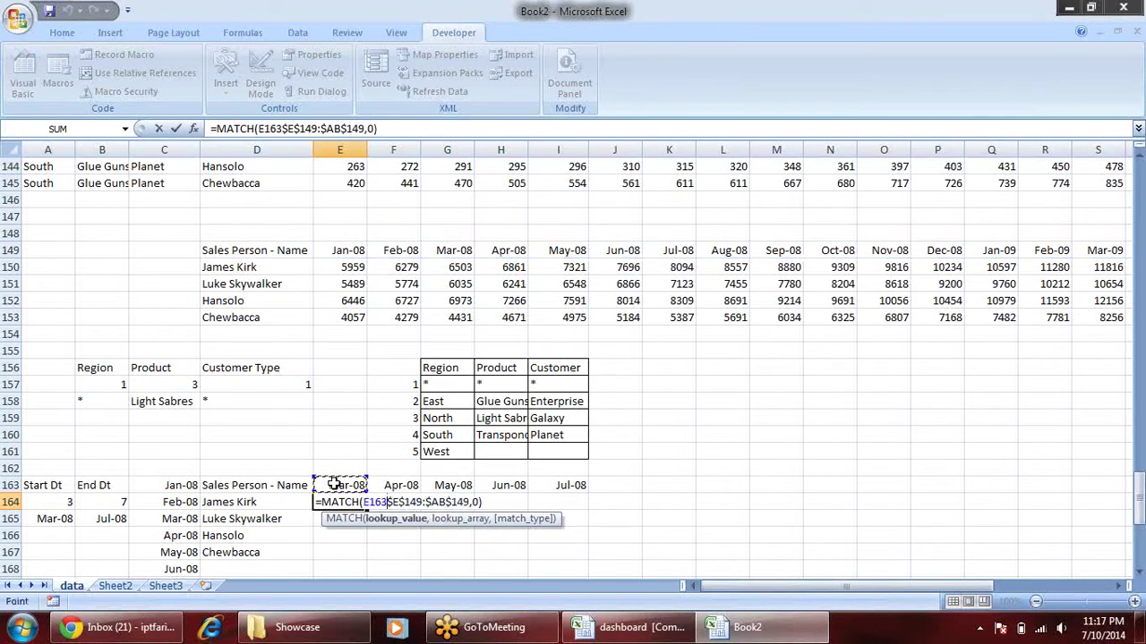
{"action": "type", "text": ","}
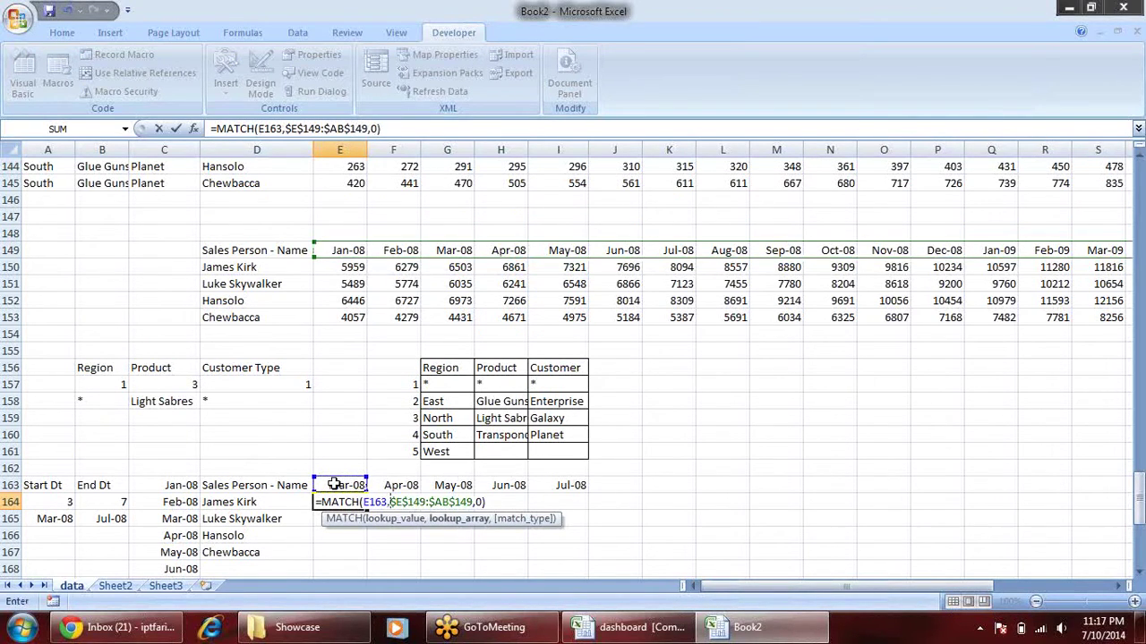
{"action": "left_click", "coordinate": [377, 502]}
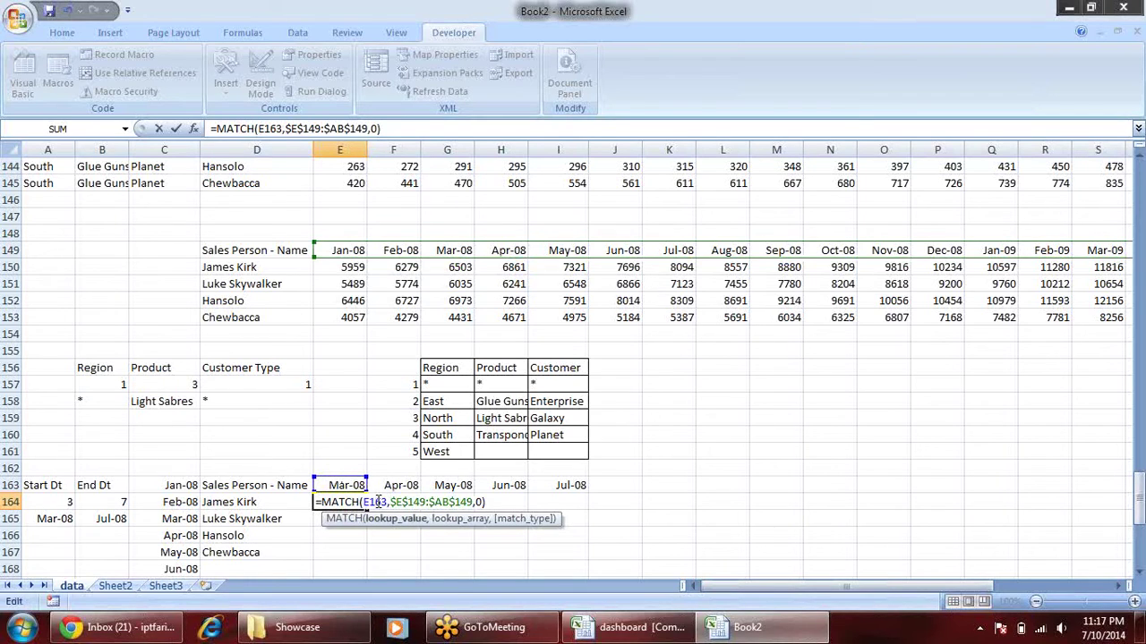
{"action": "key", "text": "F4"}
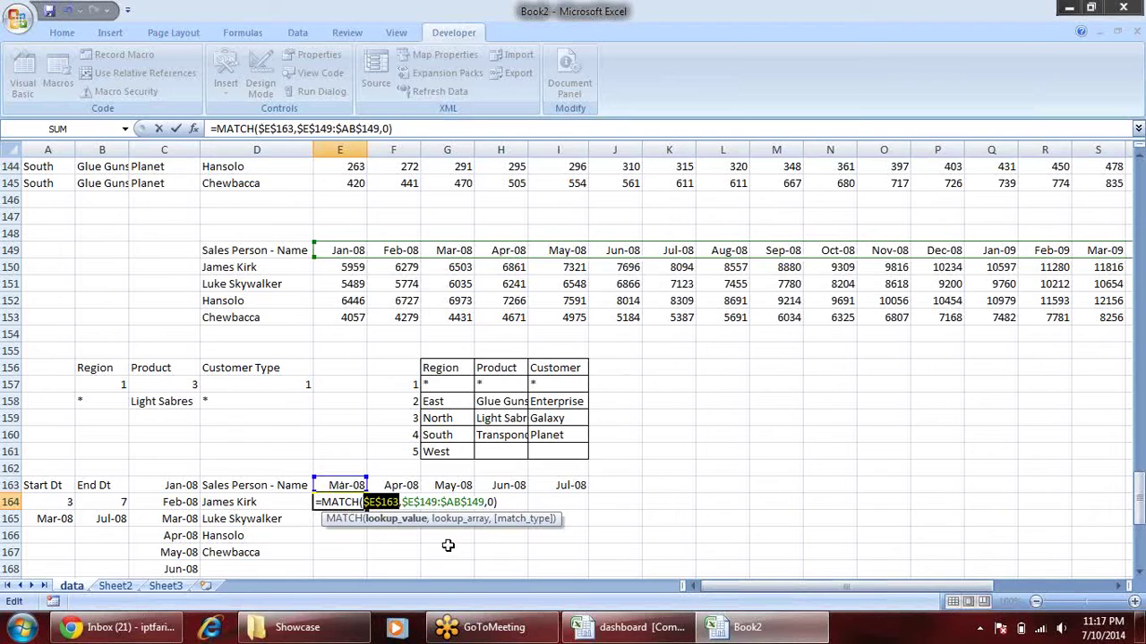
{"action": "key", "text": "F4"}
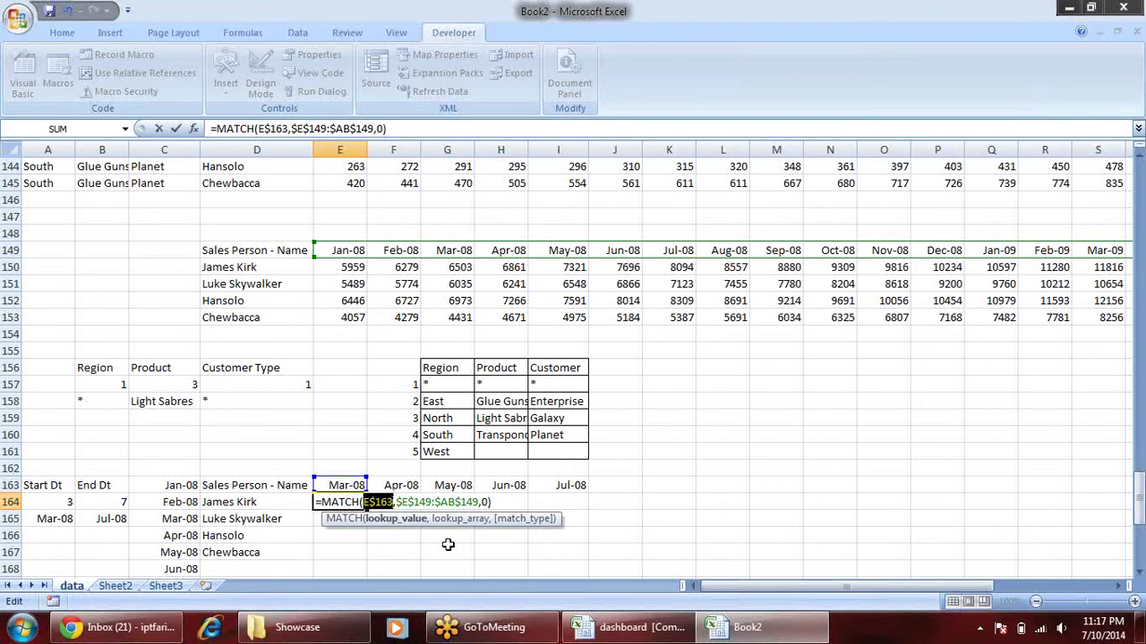
{"action": "key", "text": "ctrl+Return"}
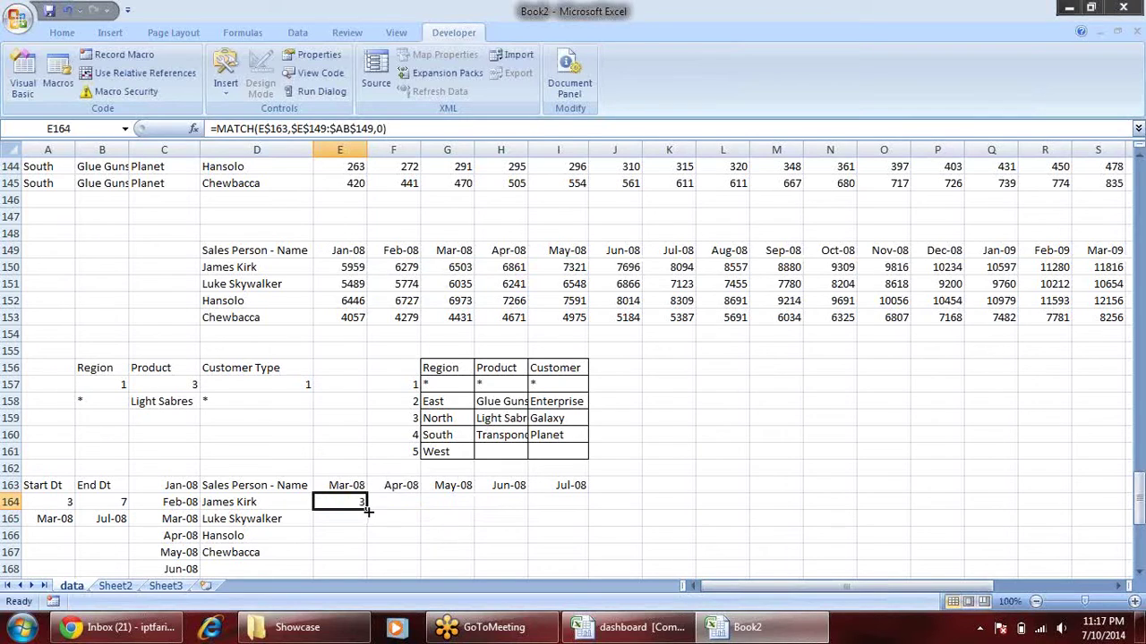
{"action": "left_click_drag", "start_coordinate": [612, 515], "coordinate": [612, 515]}
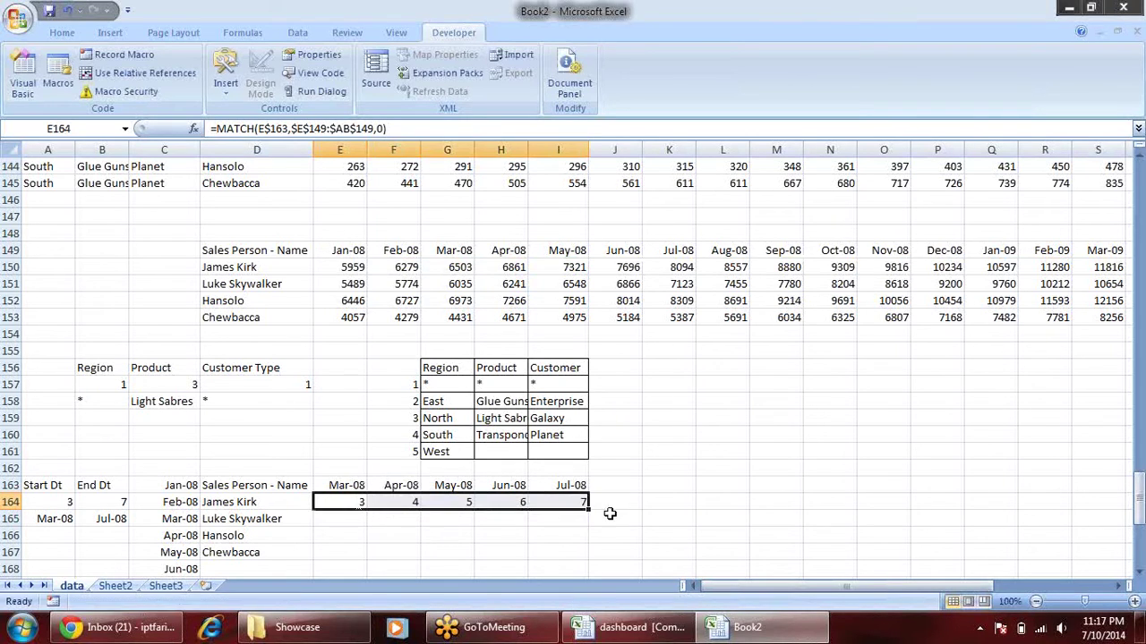
{"action": "left_click", "coordinate": [370, 490]}
{"action": "left_click", "coordinate": [349, 501]}
{"action": "left_click", "coordinate": [395, 502]}
{"action": "left_click", "coordinate": [434, 502]}
{"action": "left_click", "coordinate": [349, 503]}
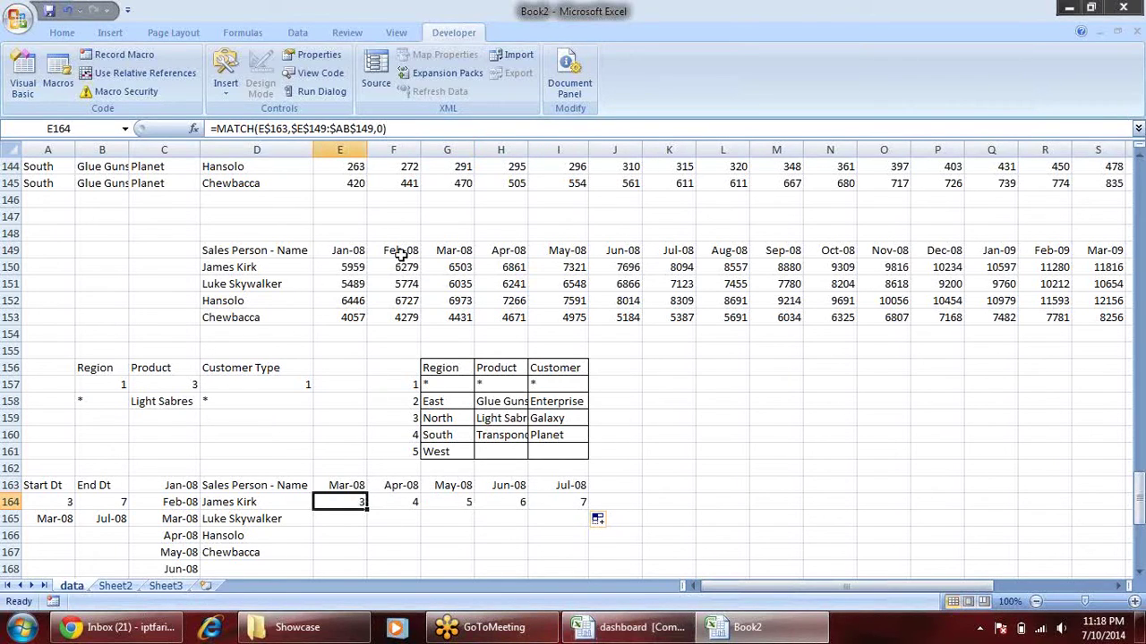
{"action": "left_click_drag", "start_coordinate": [356, 264], "coordinate": [354, 318]}
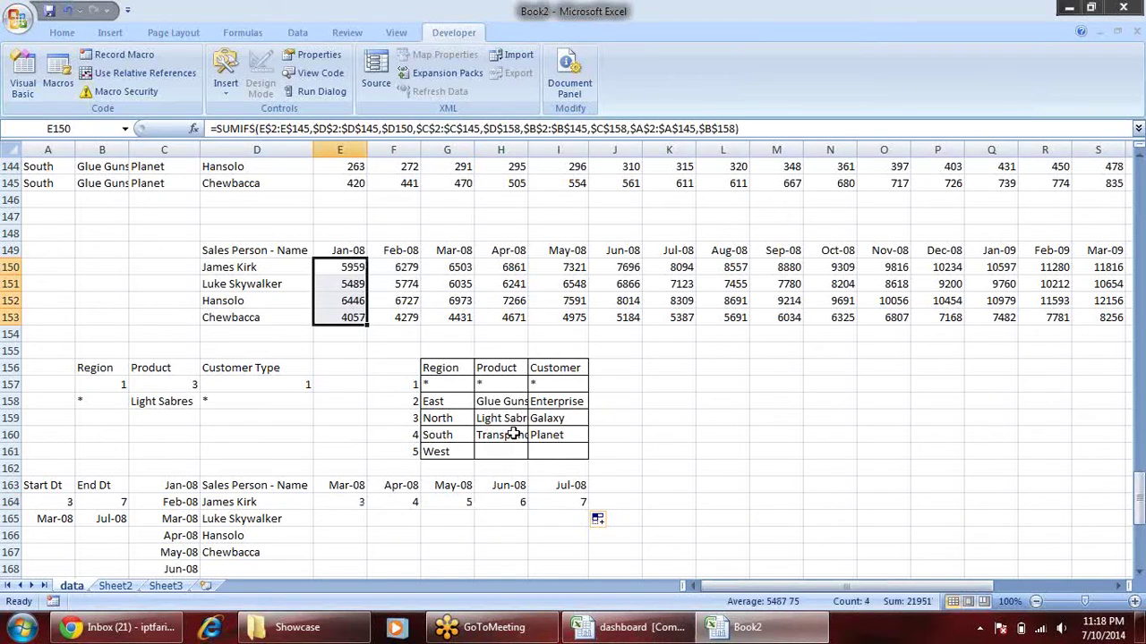
{"action": "left_click", "coordinate": [348, 251]}
{"action": "left_click_drag", "start_coordinate": [367, 272], "coordinate": [399, 303]}
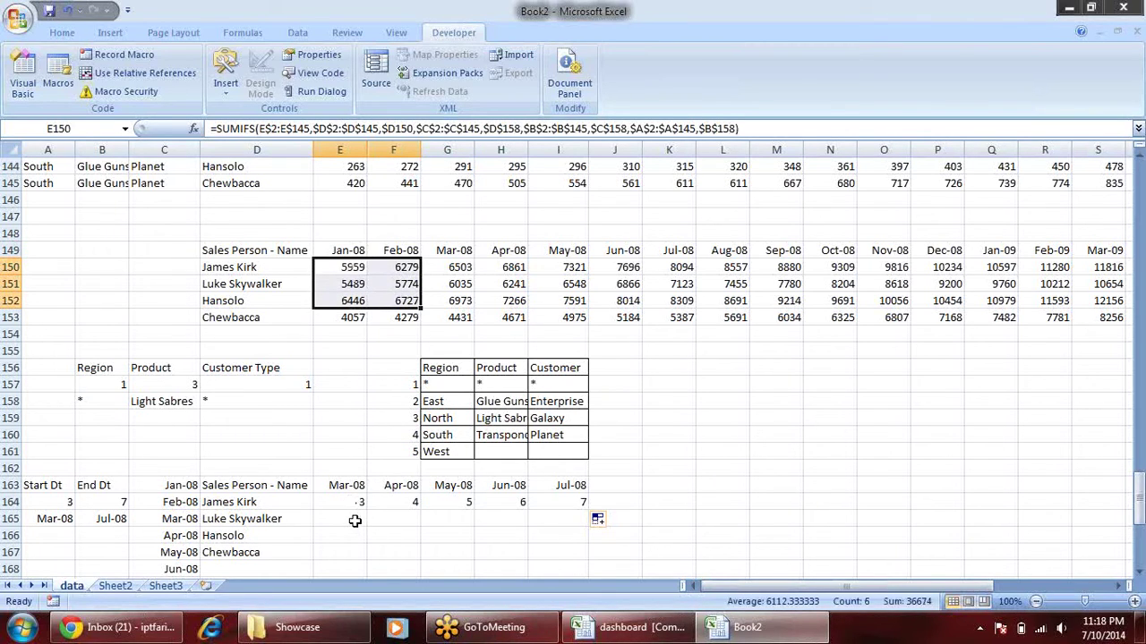
{"action": "left_click", "coordinate": [636, 504]}
{"action": "type", "text": "="}
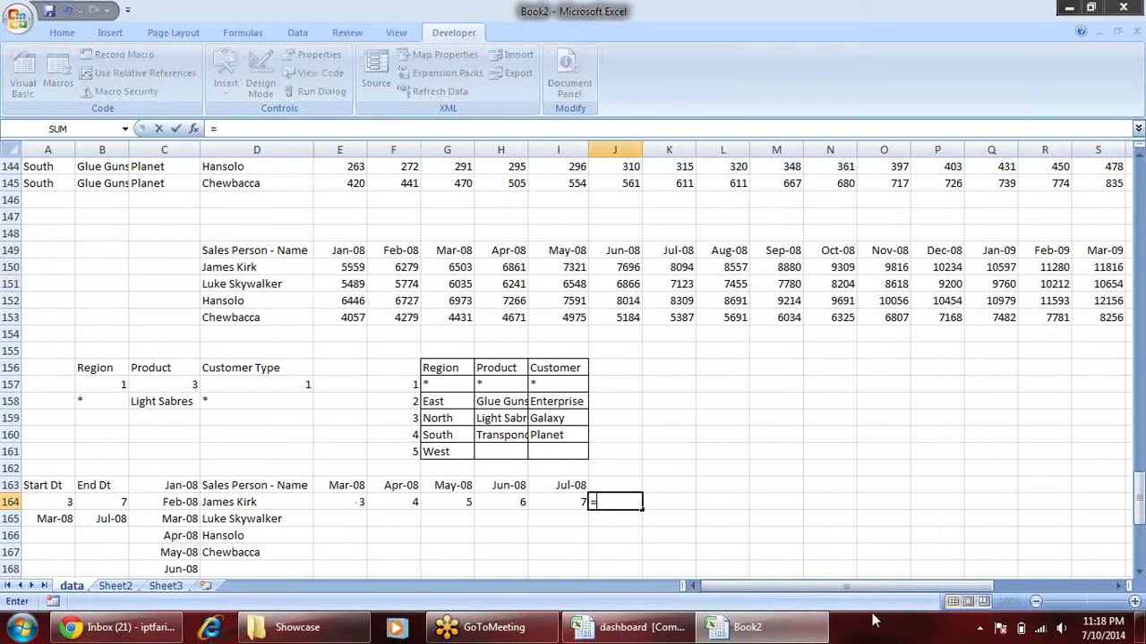
{"action": "type", "text": "of"}
- Enter a test =OFFSET(D149,1,E164) in J164, returning 6503 for Mar-08
{"action": "key", "text": "Tab"}
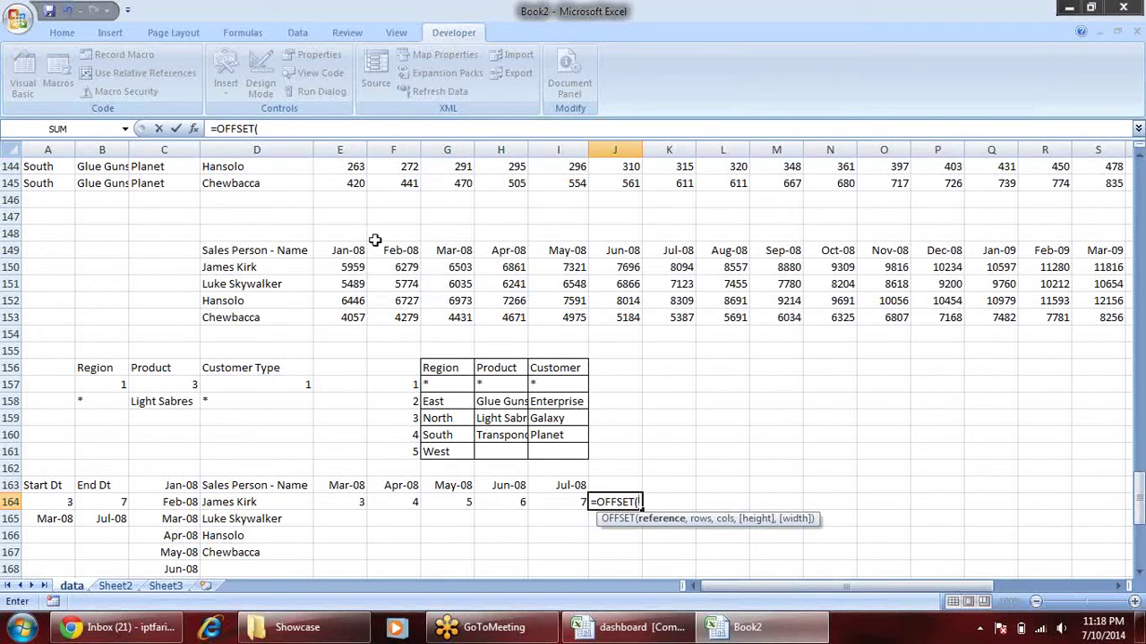
{"action": "left_click", "coordinate": [301, 251]}
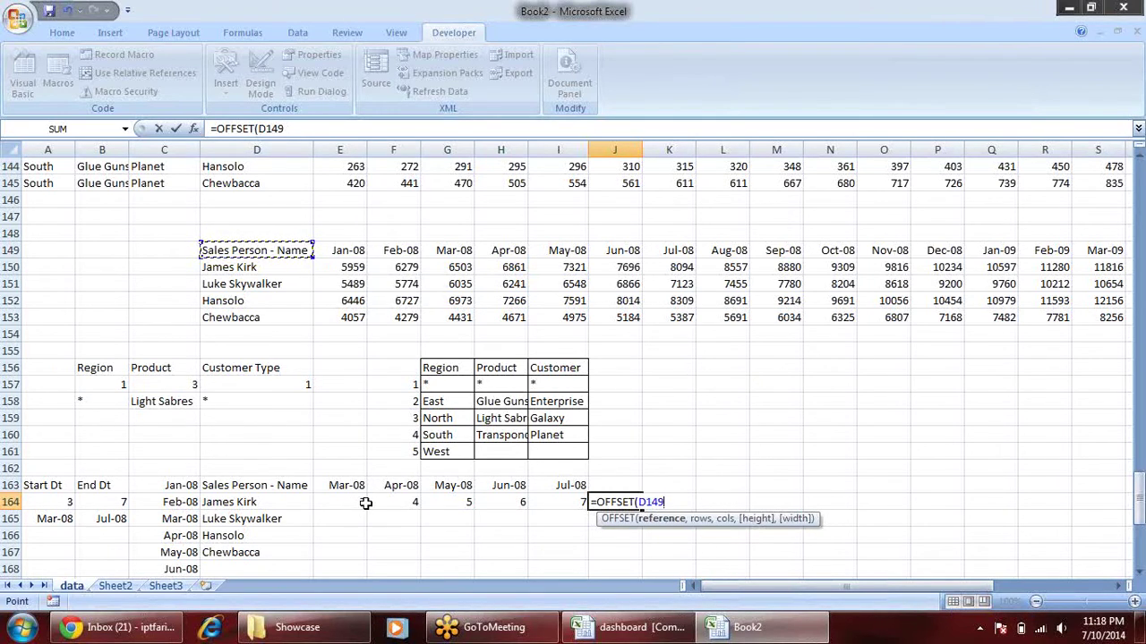
{"action": "type", "text": ","}
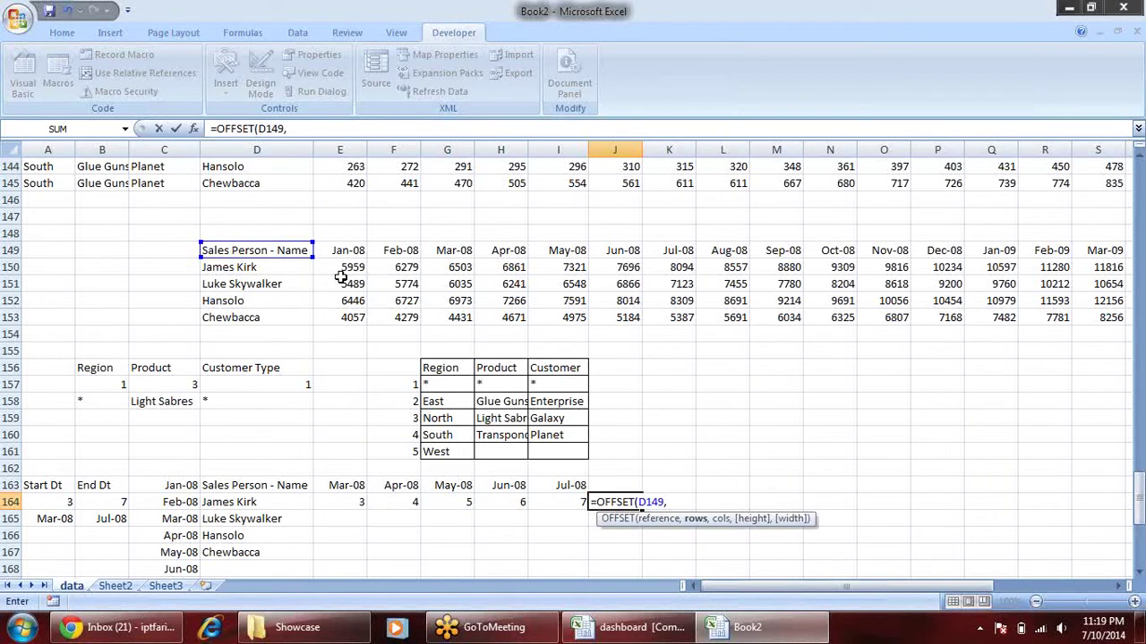
{"action": "type", "text": "1,"}
{"action": "left_click", "coordinate": [342, 501]}
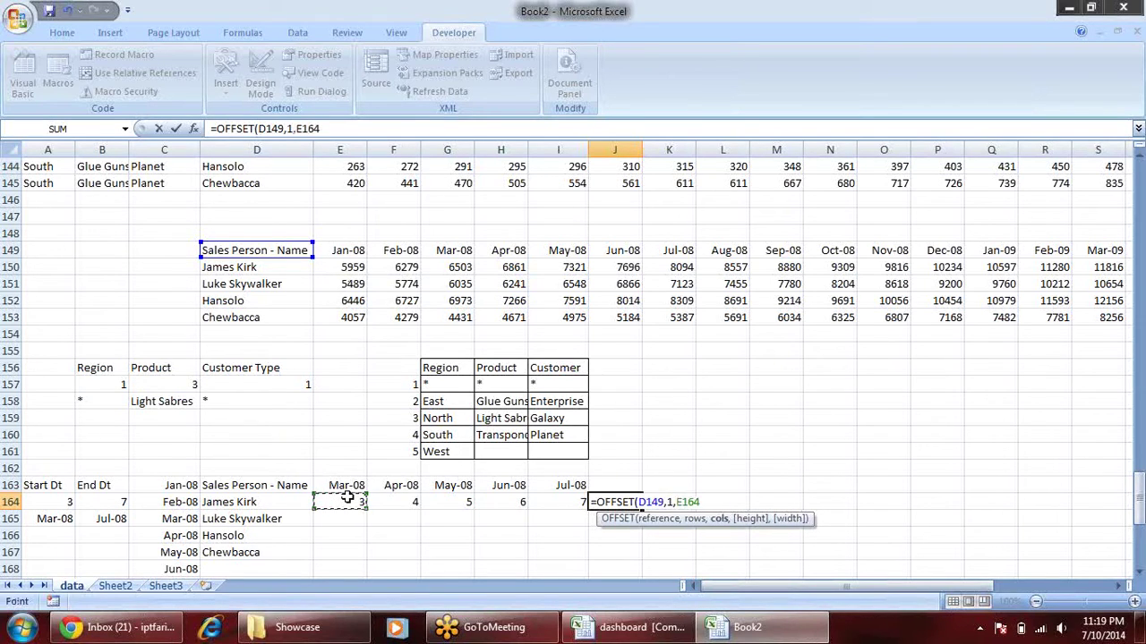
{"action": "key", "text": "Return"}
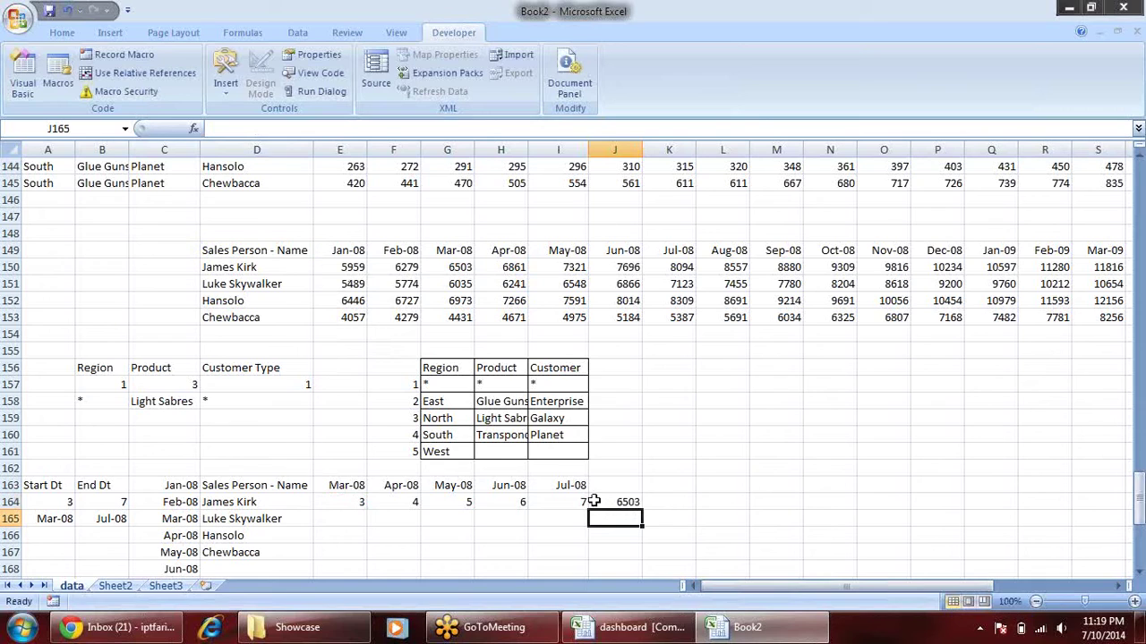
- Check the test result against James Kirk's Mar-08 figure in the sales table
{"action": "left_click", "coordinate": [593, 501]}
{"action": "left_click", "coordinate": [347, 502]}
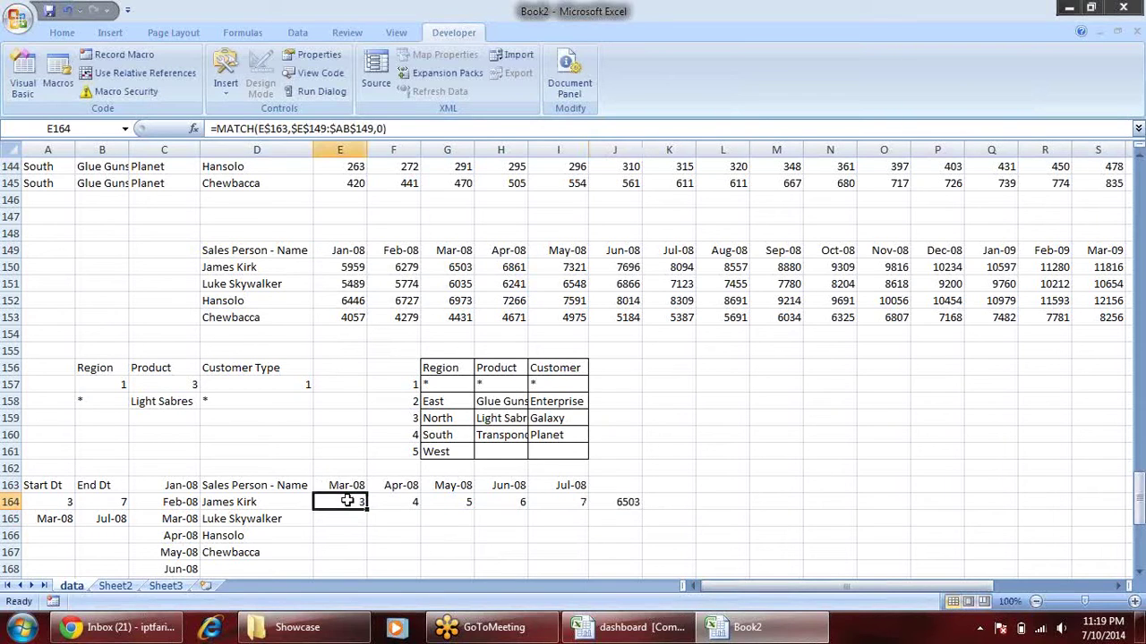
{"action": "left_click", "coordinate": [258, 507]}
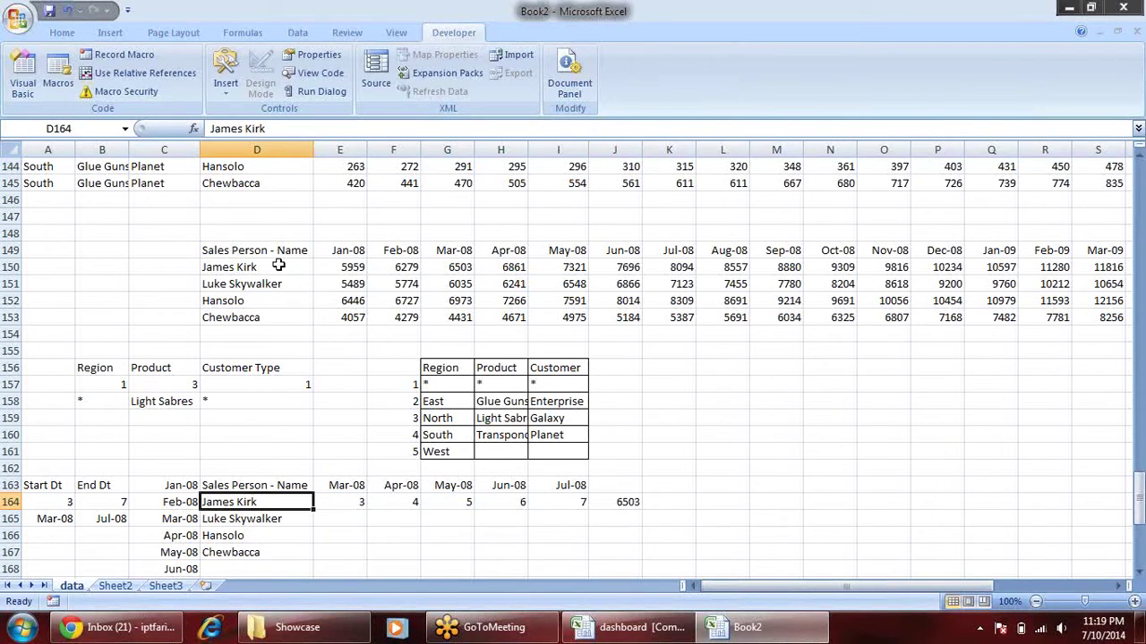
{"action": "left_click", "coordinate": [285, 269]}
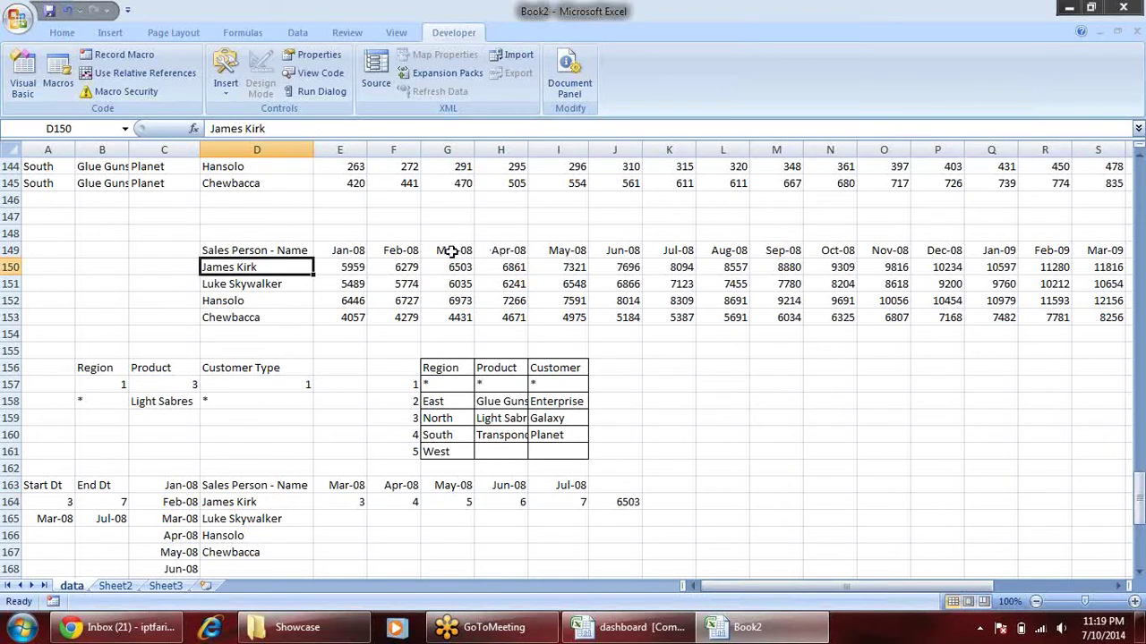
{"action": "left_click", "coordinate": [448, 252]}
{"action": "left_click", "coordinate": [458, 266]}
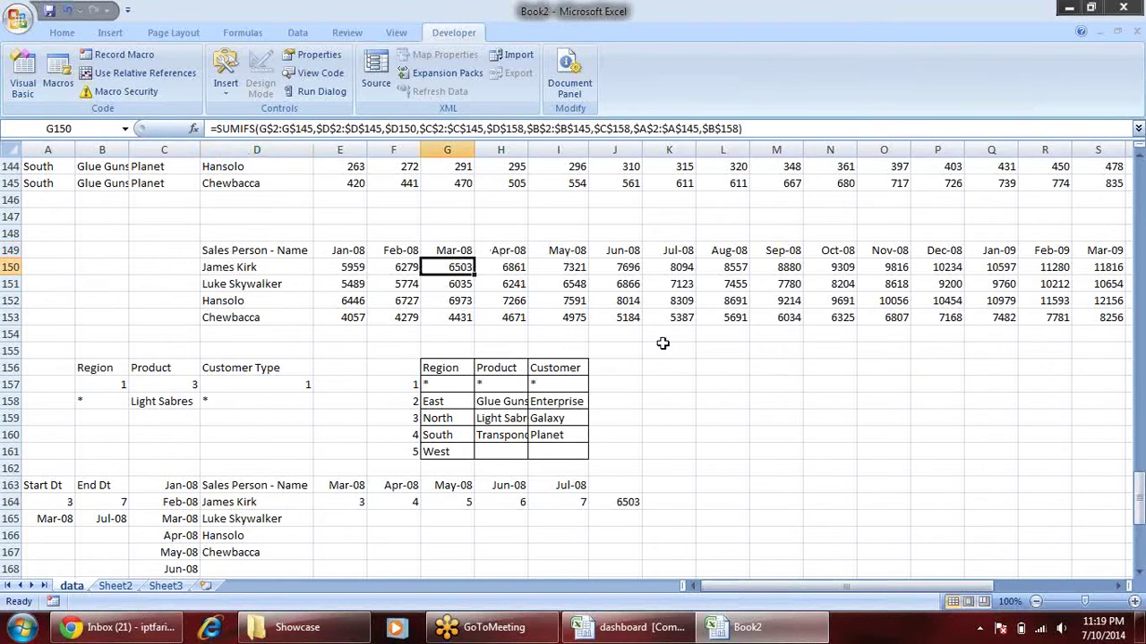
- Clear the test formula from J164 and reopen E164's MATCH formula for editing
{"action": "left_click", "coordinate": [638, 506]}
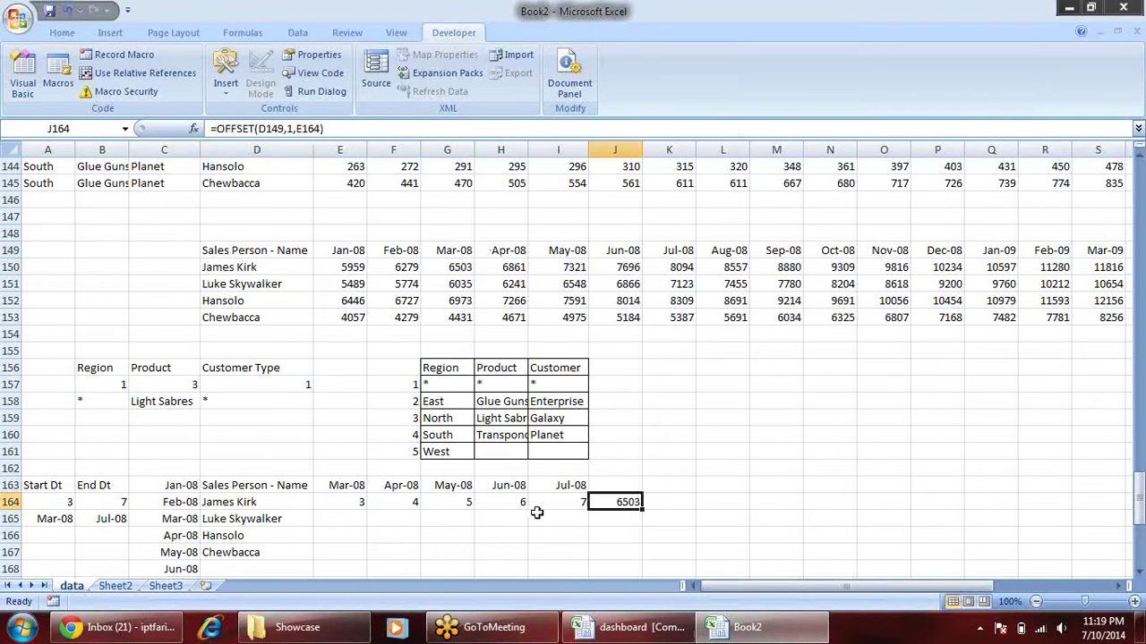
{"action": "key", "text": "Delete"}
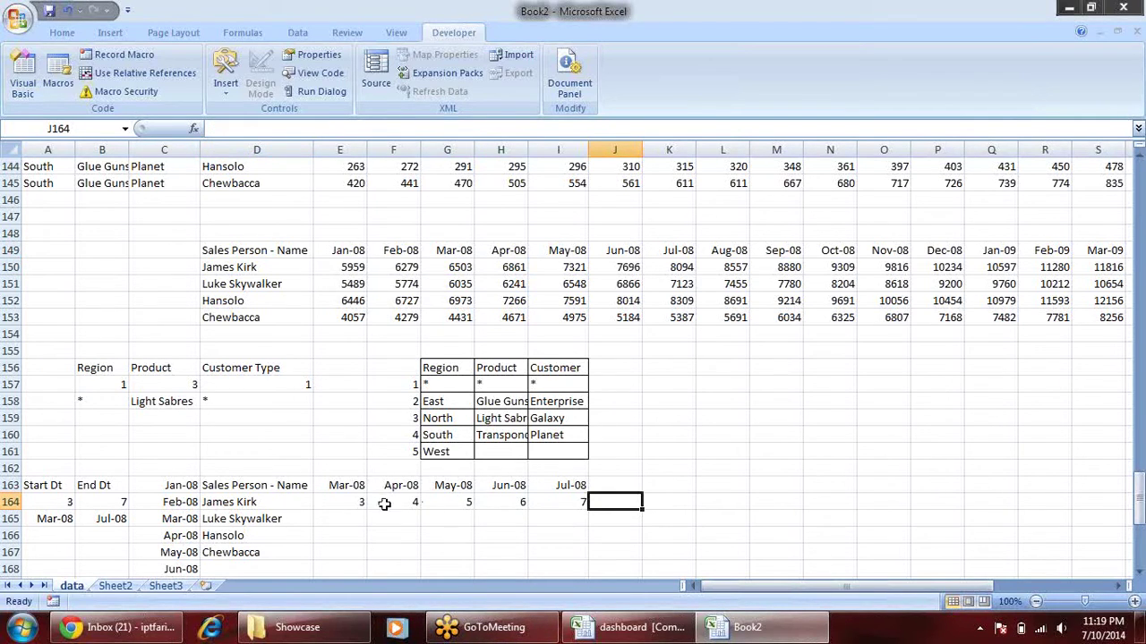
{"action": "left_click", "coordinate": [336, 502]}
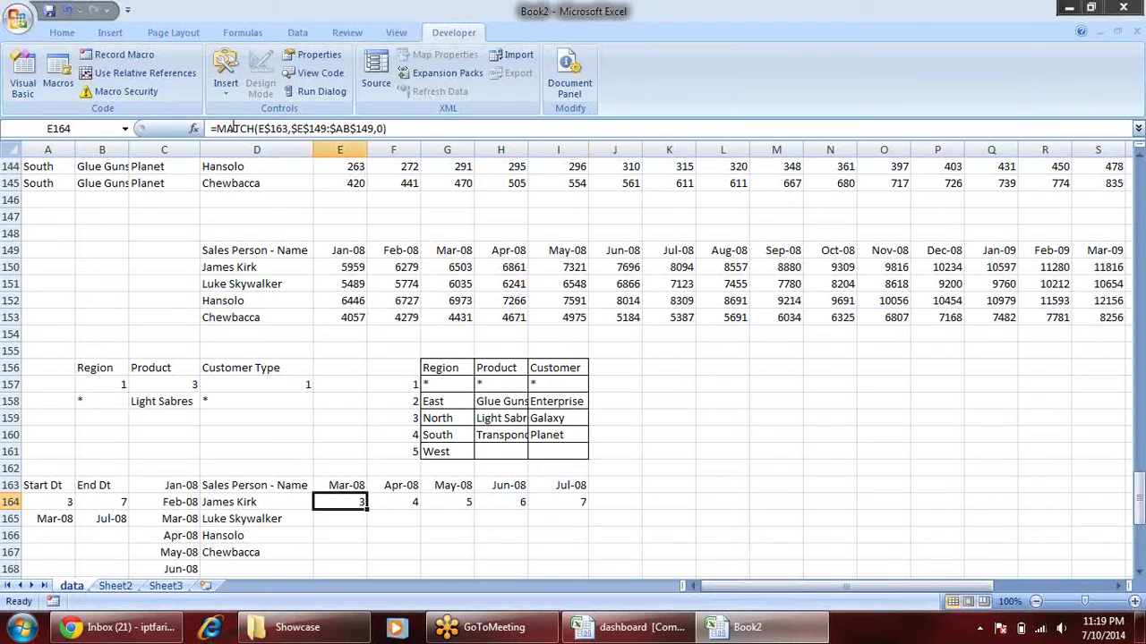
{"action": "left_click", "coordinate": [239, 129]}
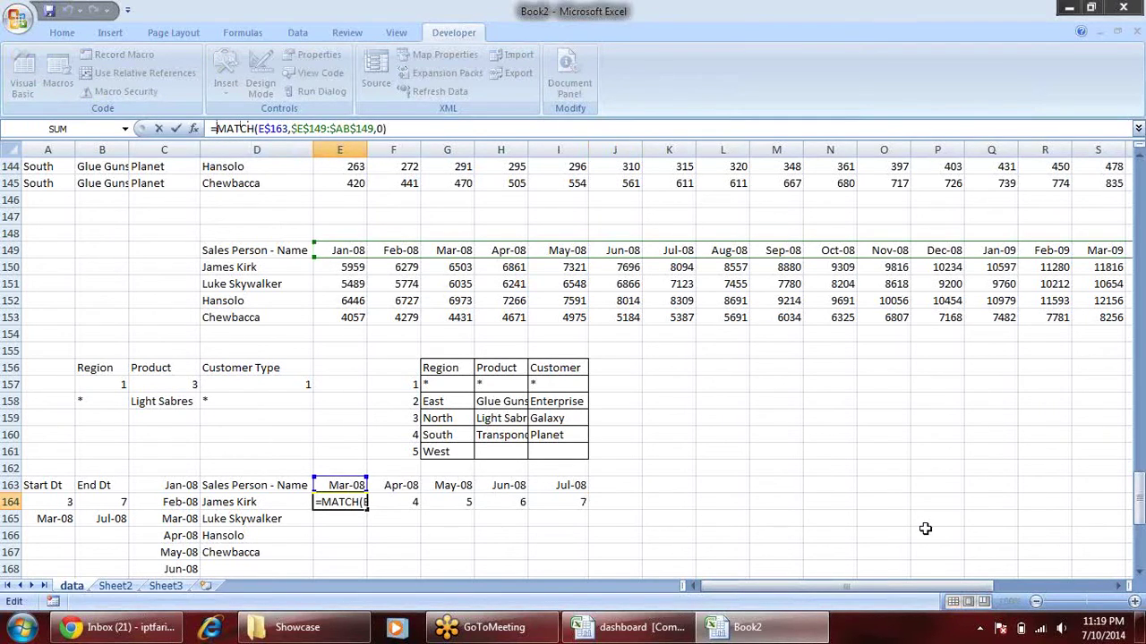
{"action": "left_click", "coordinate": [324, 503]}
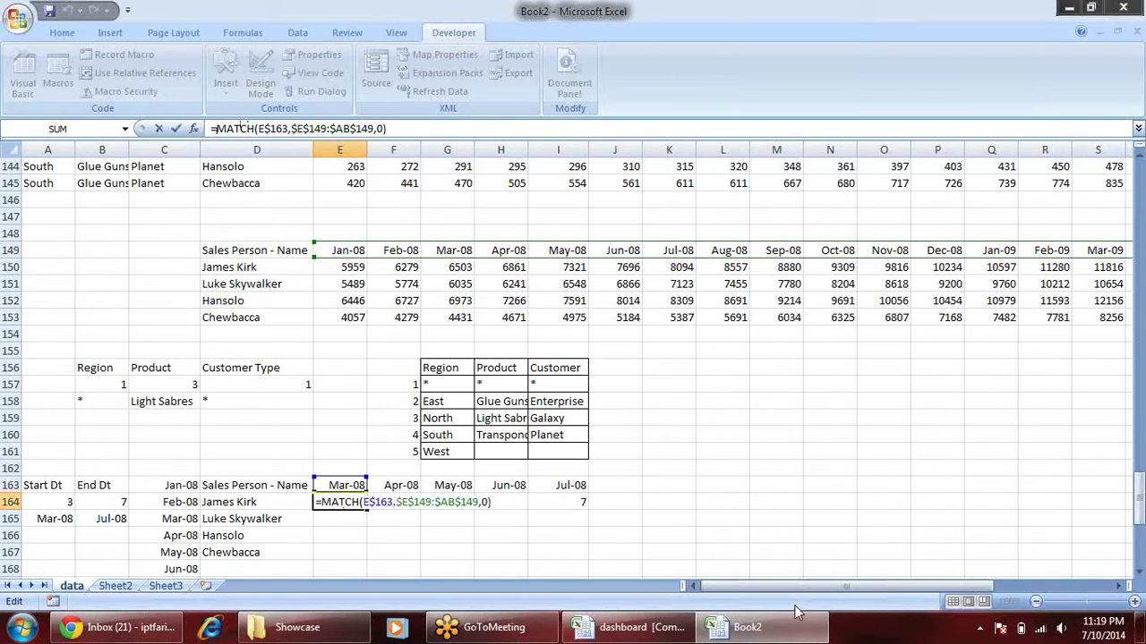
- Wrap E164's MATCH in OFFSET($D$149,1,…) and accept Excel's parenthesis correction
{"action": "type", "text": "oOFFSET("}
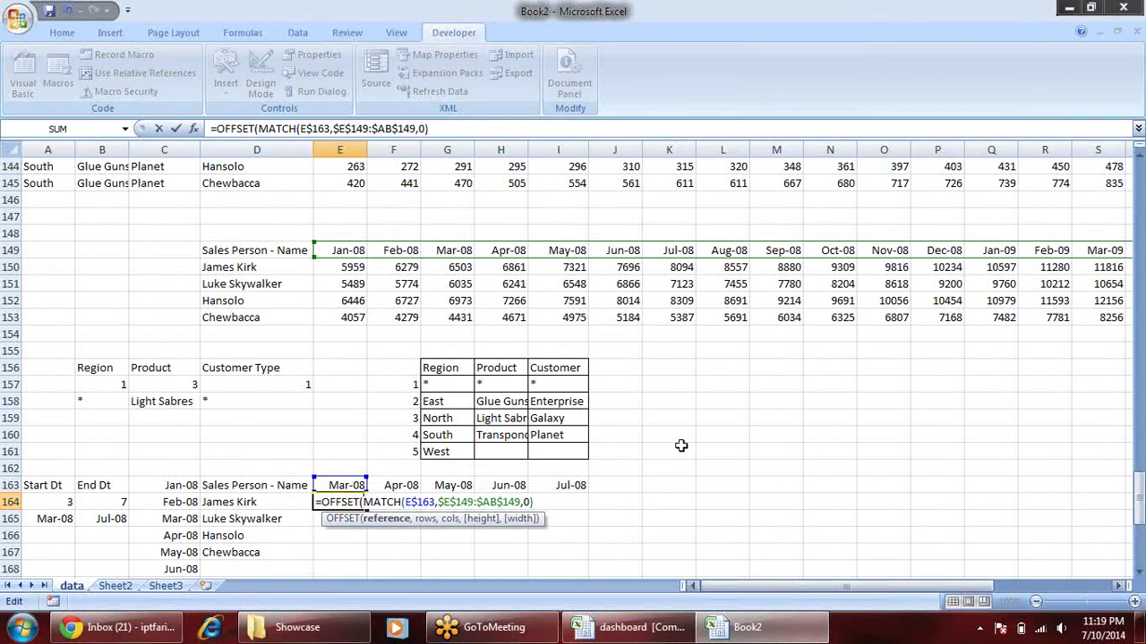
{"action": "left_click", "coordinate": [292, 251]}
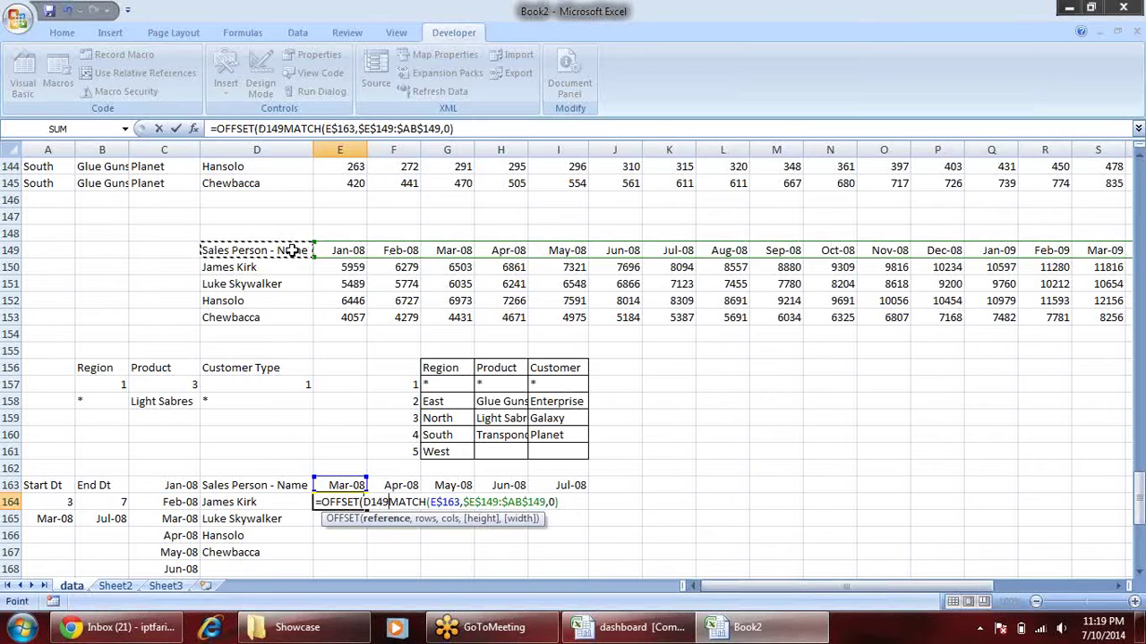
{"action": "key", "text": "F4"}
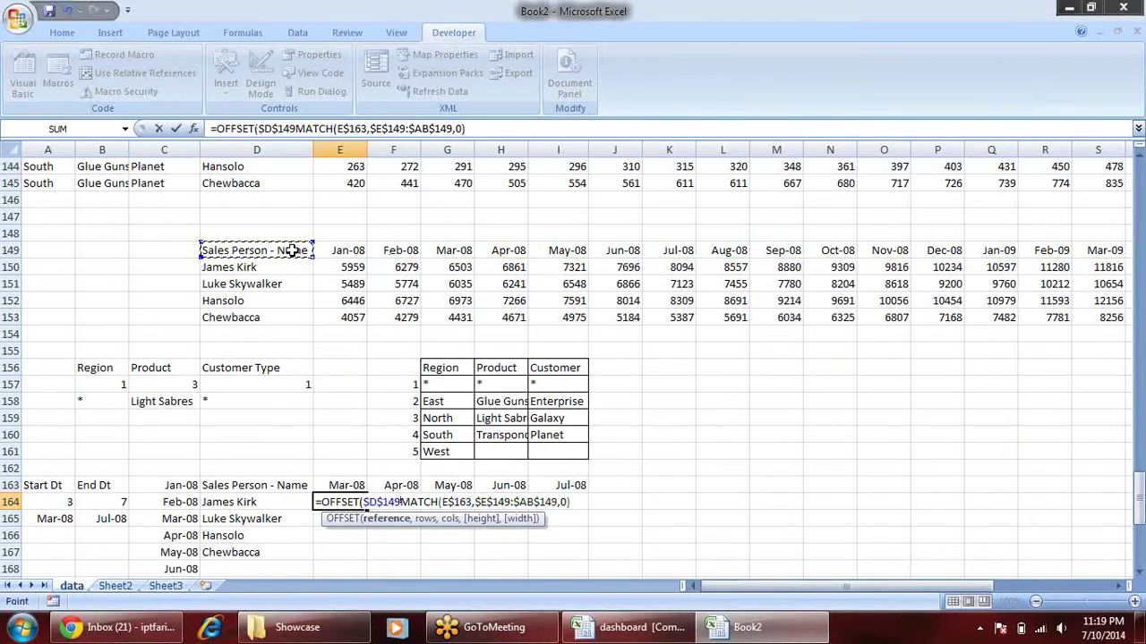
{"action": "type", "text": ","}
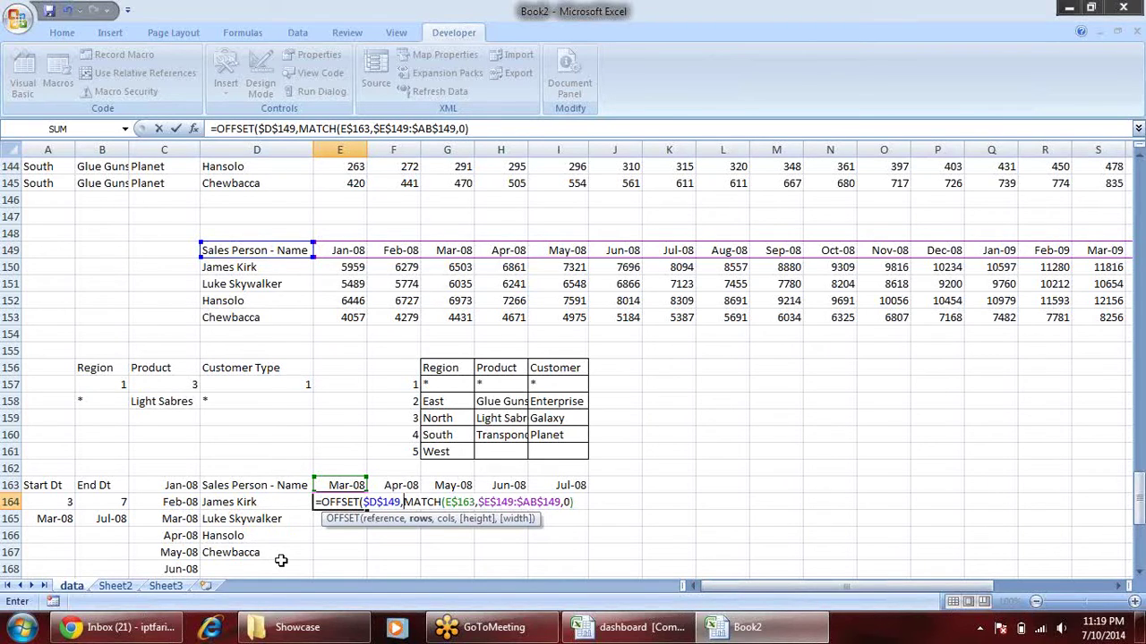
{"action": "type", "text": "1"}
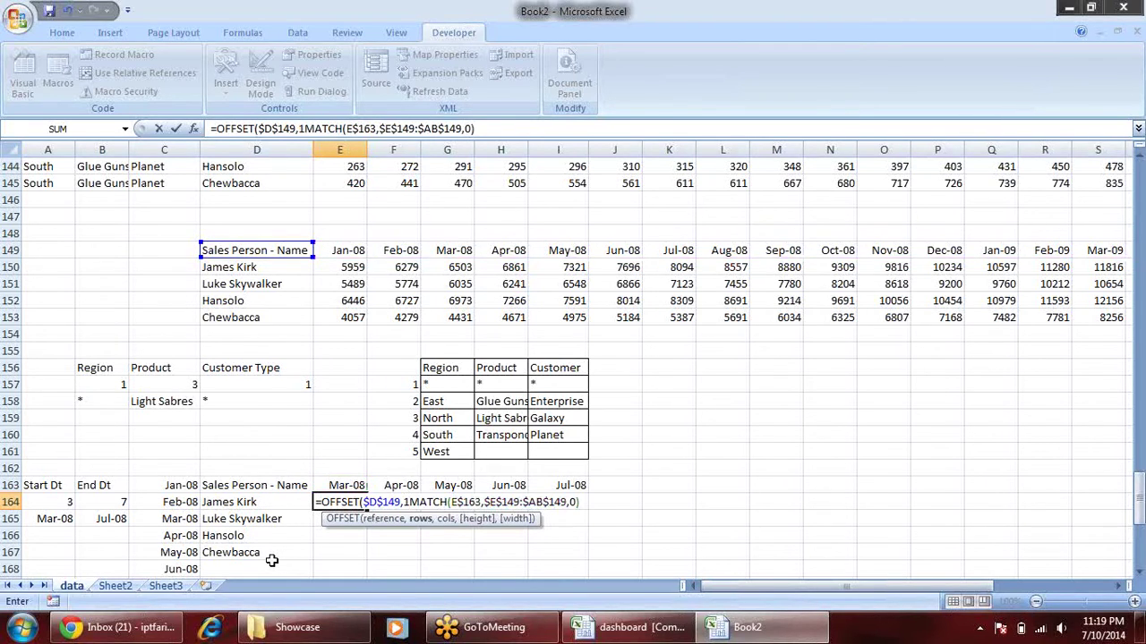
{"action": "type", "text": ","}
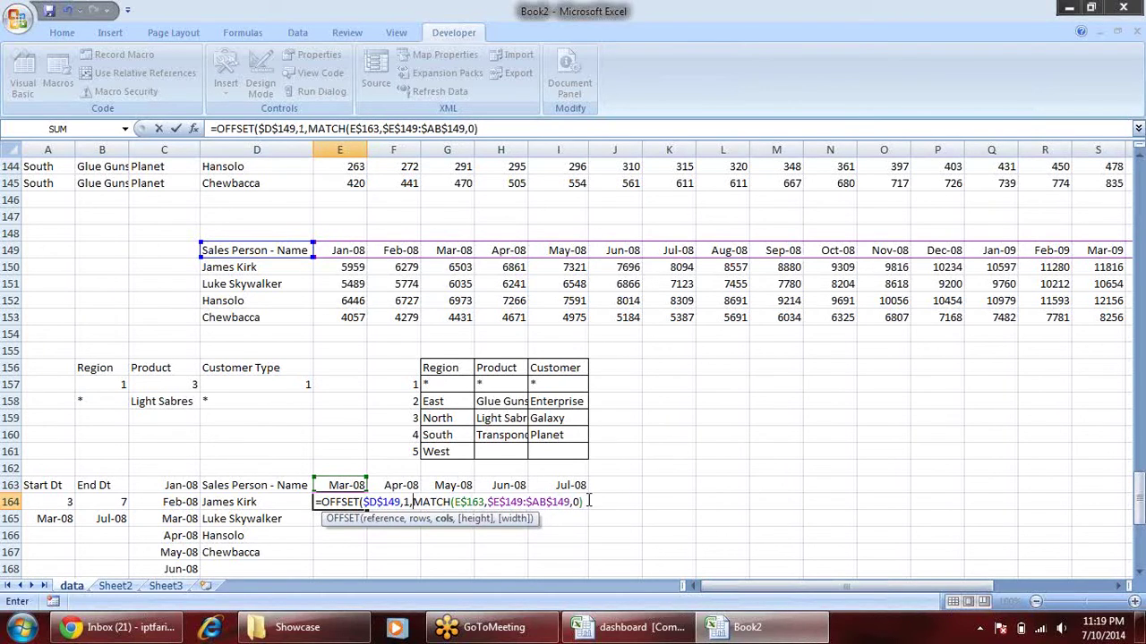
{"action": "key", "text": "Return"}
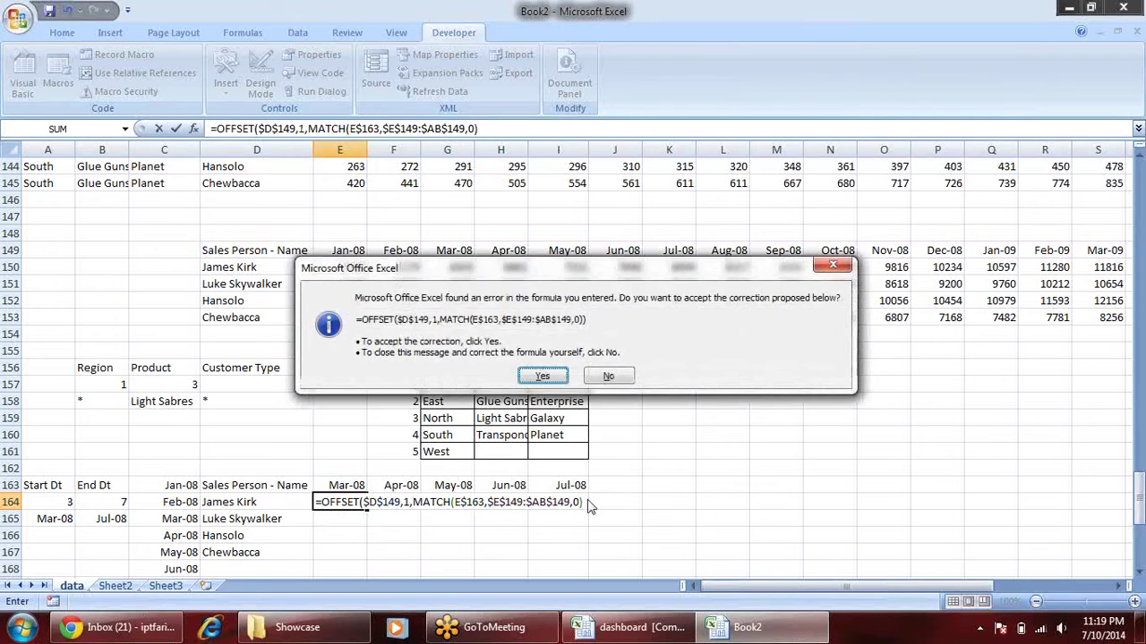
{"action": "key", "text": "Return"}
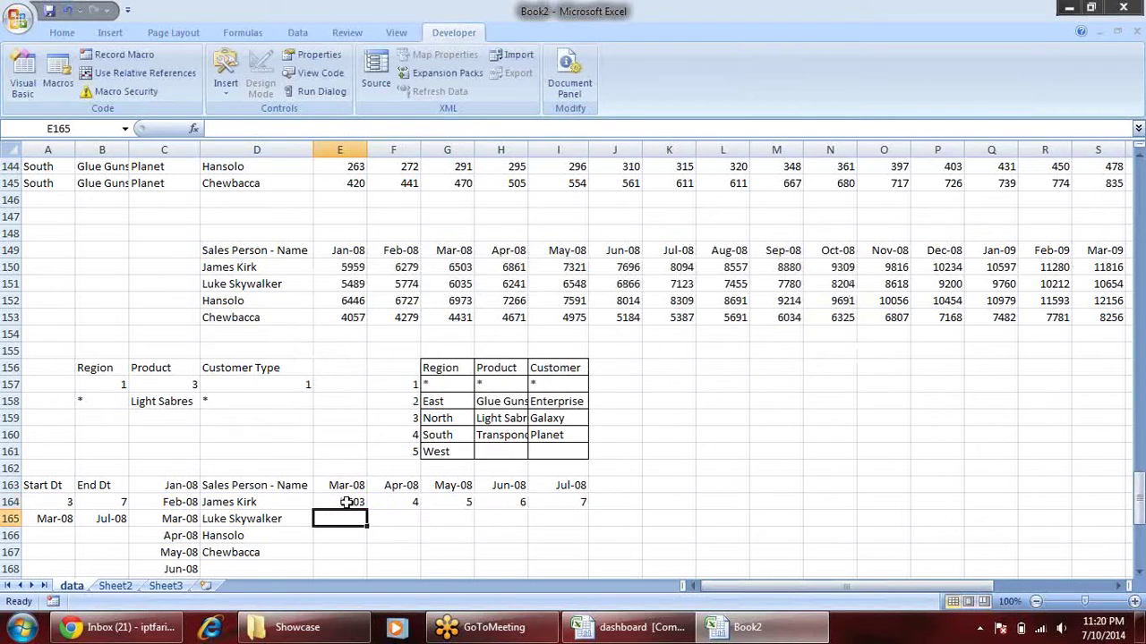
- Fill the OFFSET formula from E164 across to column O, revealing #N/A in J164
{"action": "left_click", "coordinate": [345, 503]}
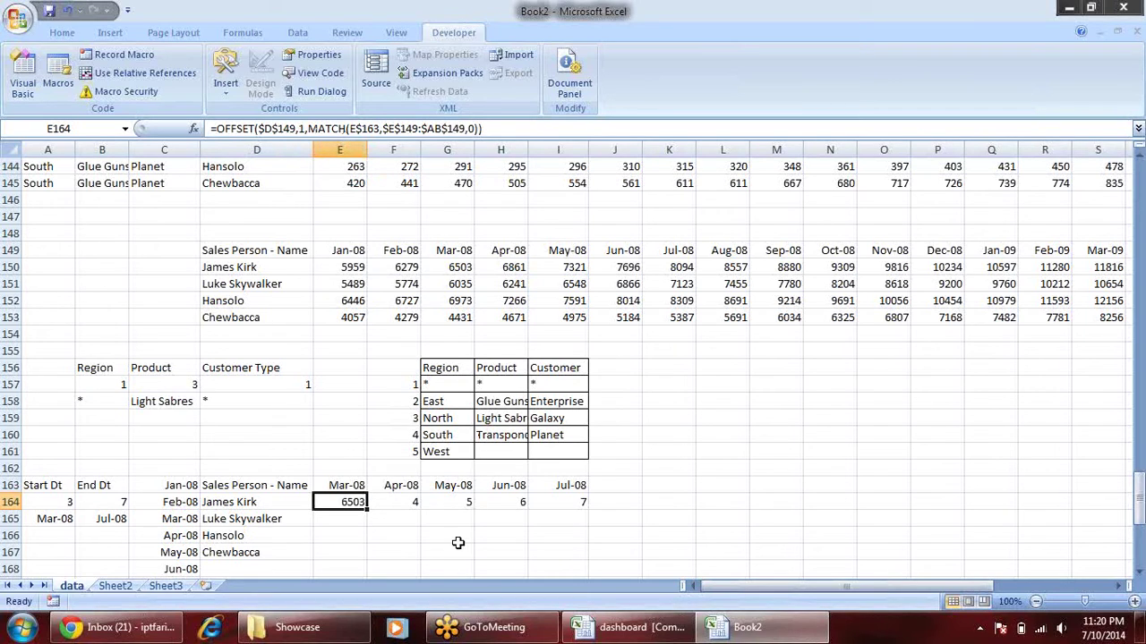
{"action": "left_click_drag", "start_coordinate": [367, 510], "coordinate": [922, 503]}
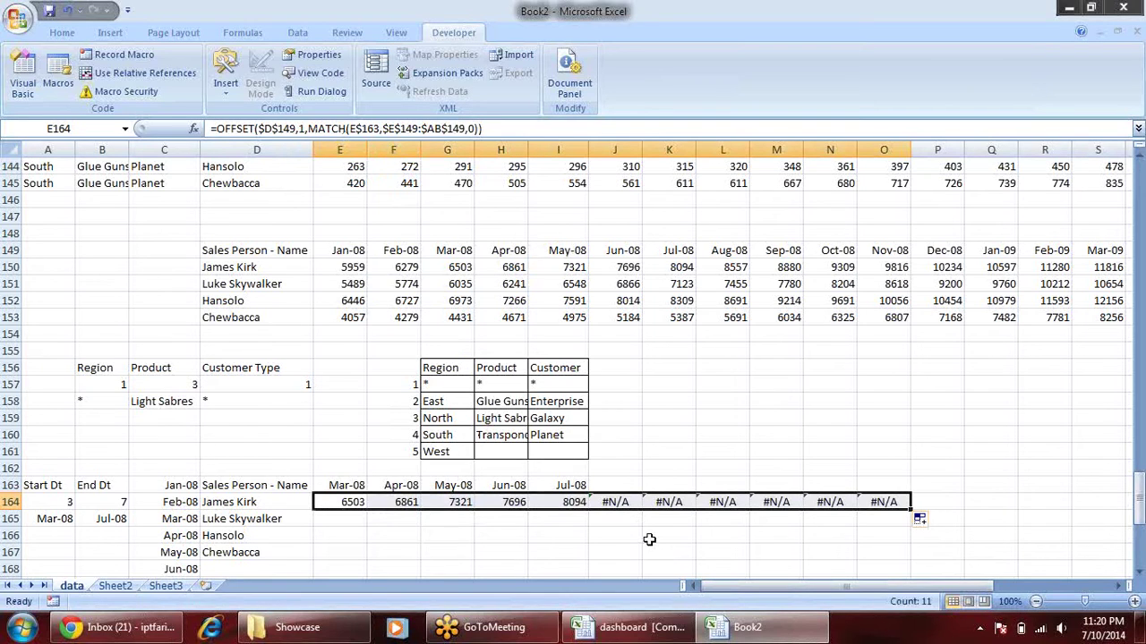
{"action": "left_click", "coordinate": [563, 537]}
{"action": "left_click", "coordinate": [616, 503]}
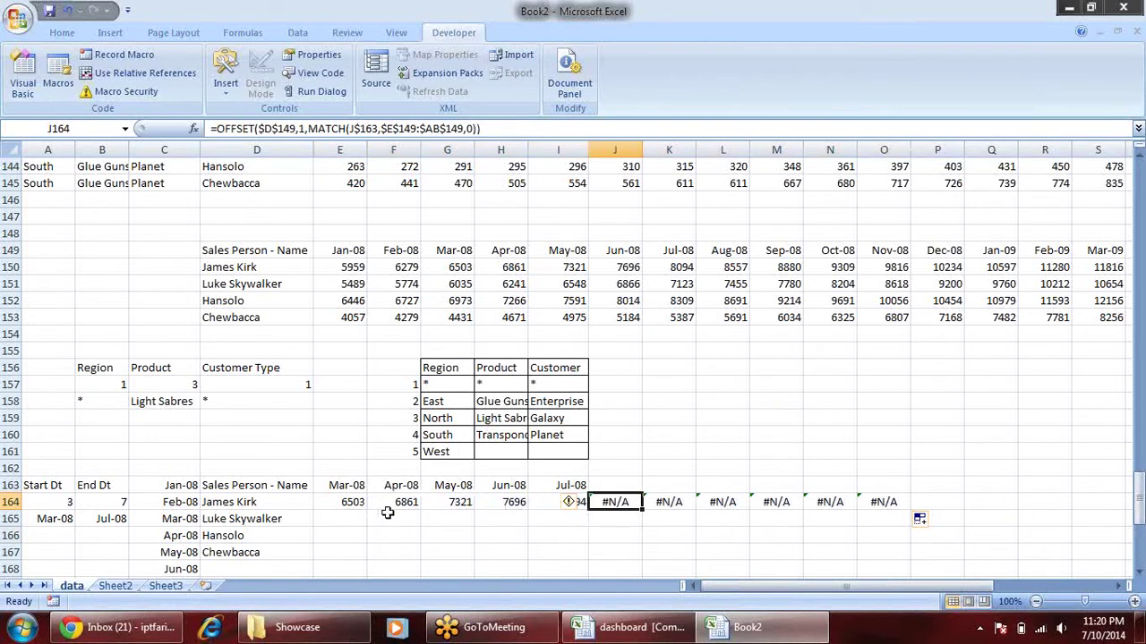
{"action": "left_click", "coordinate": [340, 502]}
- Wrap E164's lookup in IFERROR with a blank fallback and fill it across to column O
{"action": "left_click", "coordinate": [215, 129]}
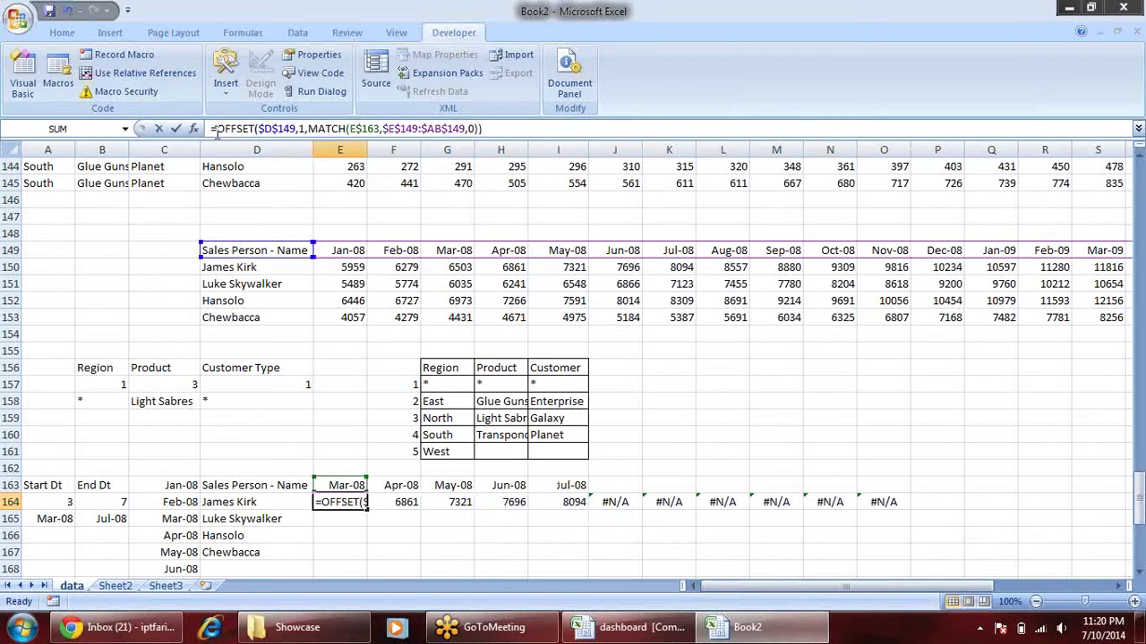
{"action": "type", "text": "if"}
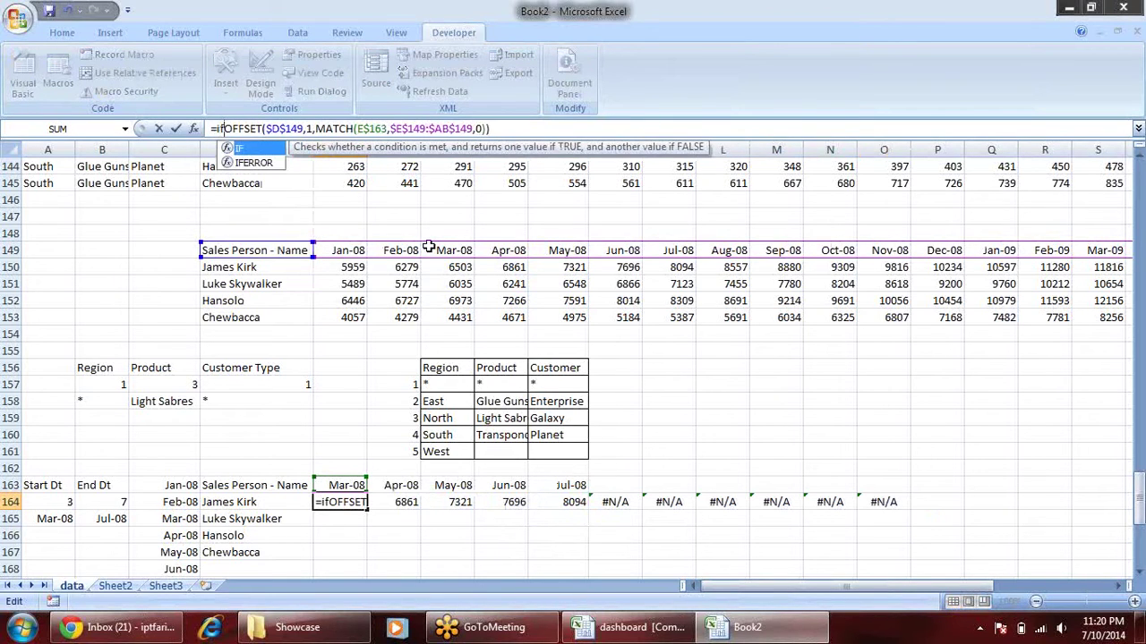
{"action": "type", "text": "e"}
{"action": "key", "text": "Tab"}
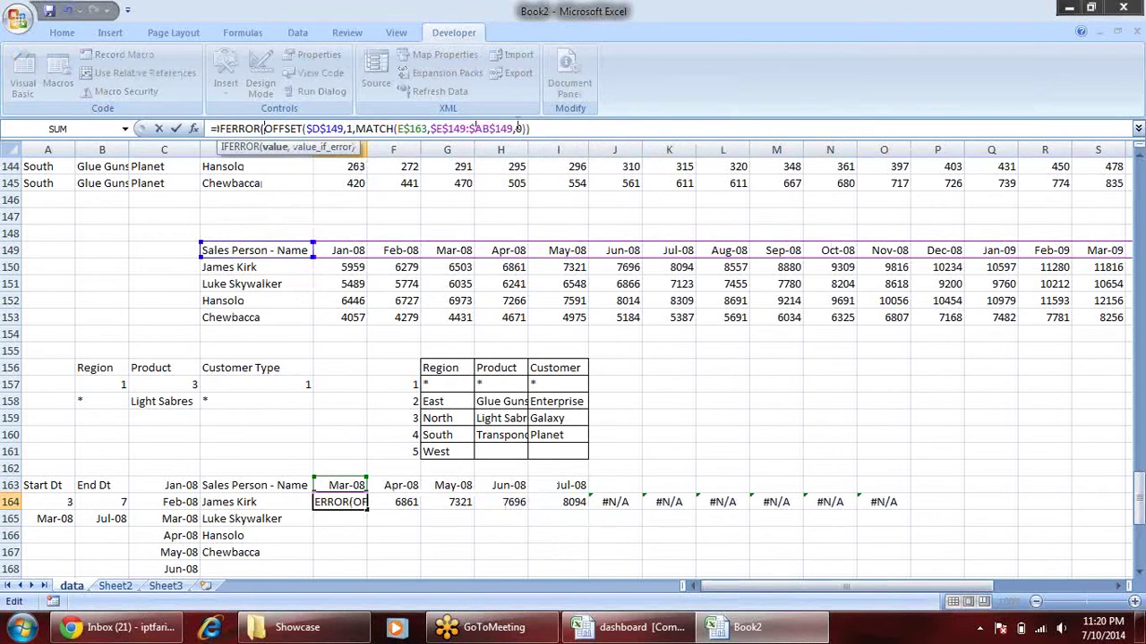
{"action": "left_click", "coordinate": [557, 129]}
{"action": "type", "text": ","}
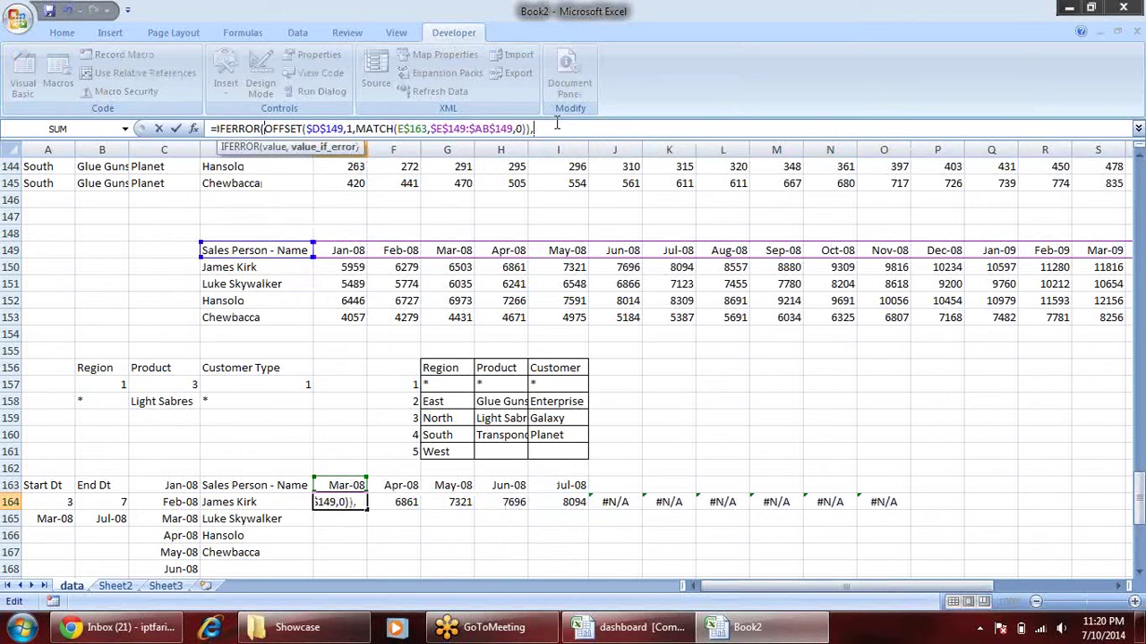
{"action": "type", "text": ")"}
{"action": "key", "text": "Return"}
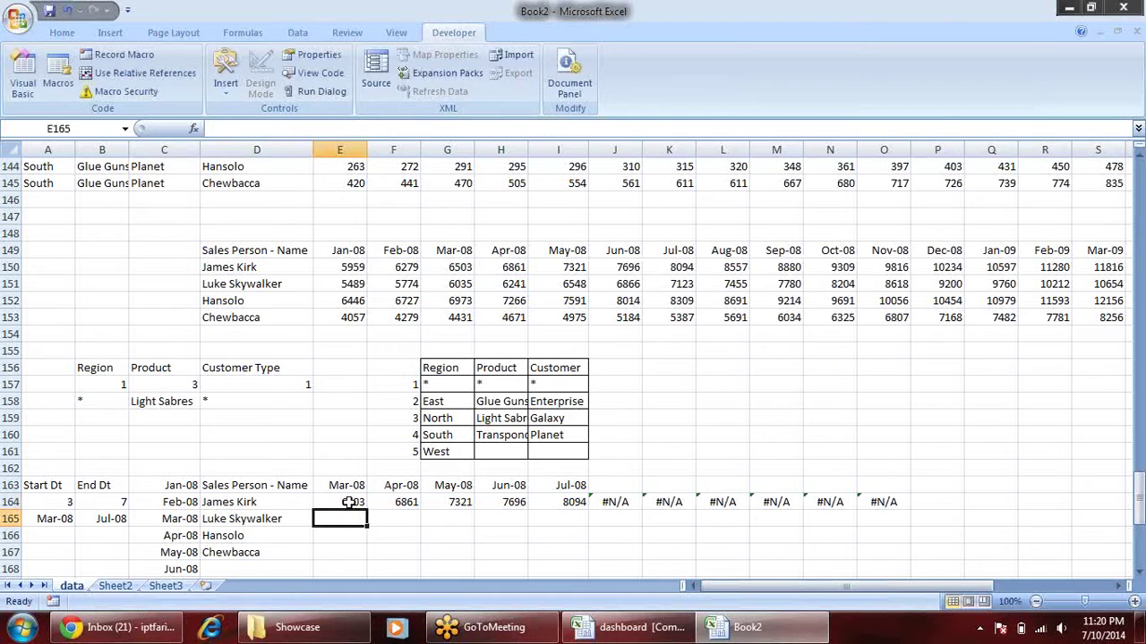
{"action": "left_click", "coordinate": [348, 502]}
{"action": "mouse_move", "coordinate": [366, 510]}
{"action": "left_mouse_down"}
{"action": "mouse_move", "coordinate": [934, 519]}
{"action": "mouse_move", "coordinate": [920, 508]}
{"action": "left_mouse_up"}
- Enter start month 1 in A164 and end month 23 in B164
{"action": "left_click", "coordinate": [45, 502]}
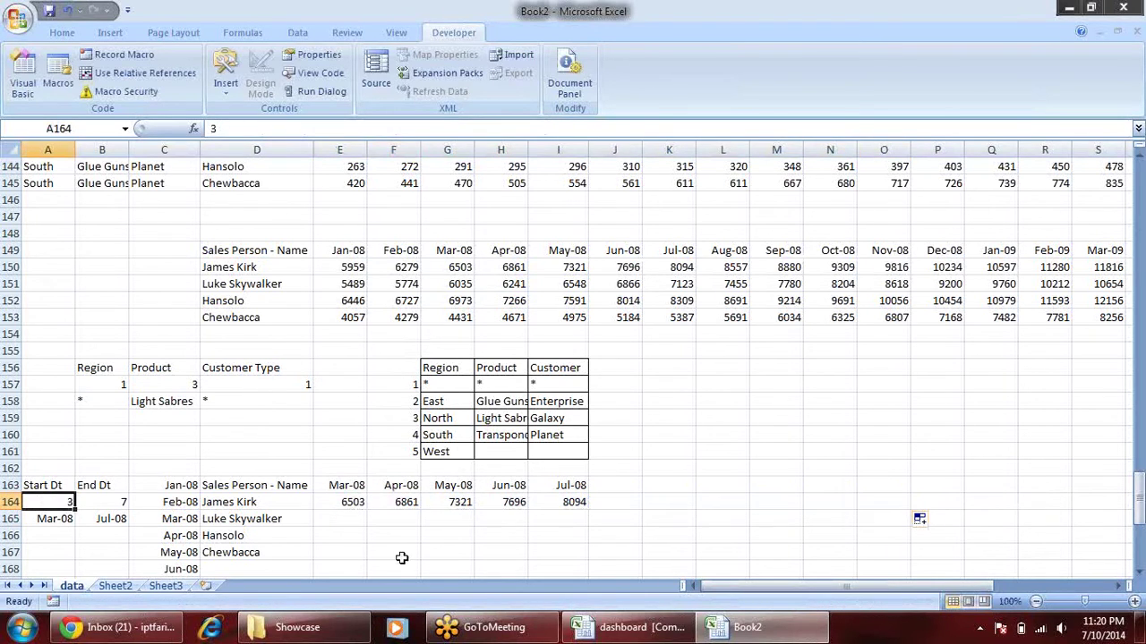
{"action": "type", "text": "1"}
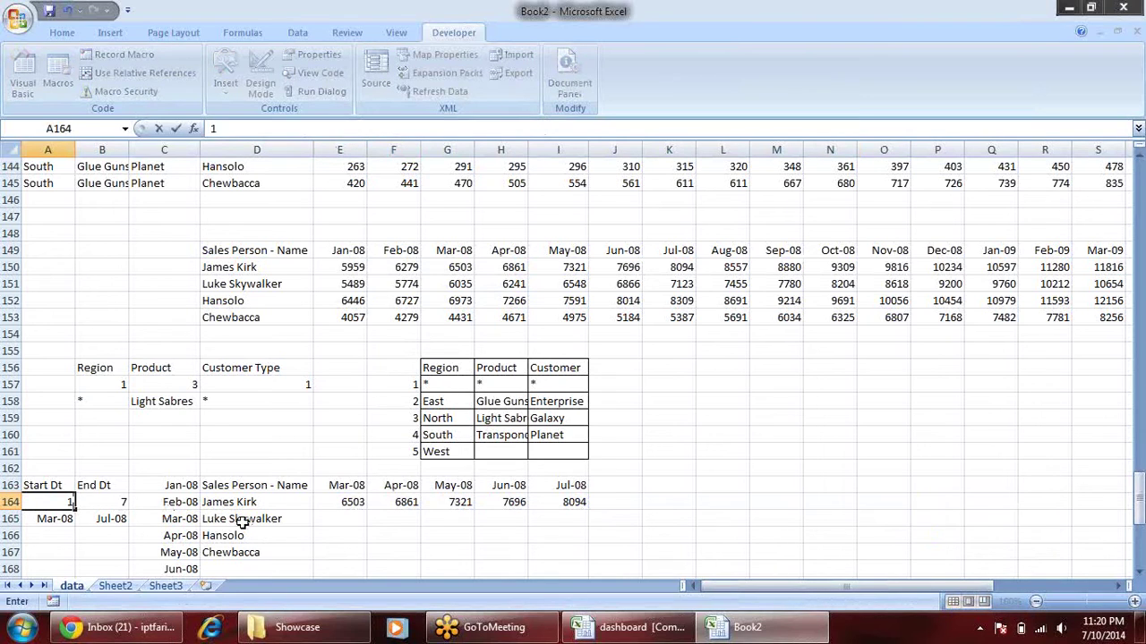
{"action": "key", "text": "Tab"}
{"action": "type", "text": "2"}
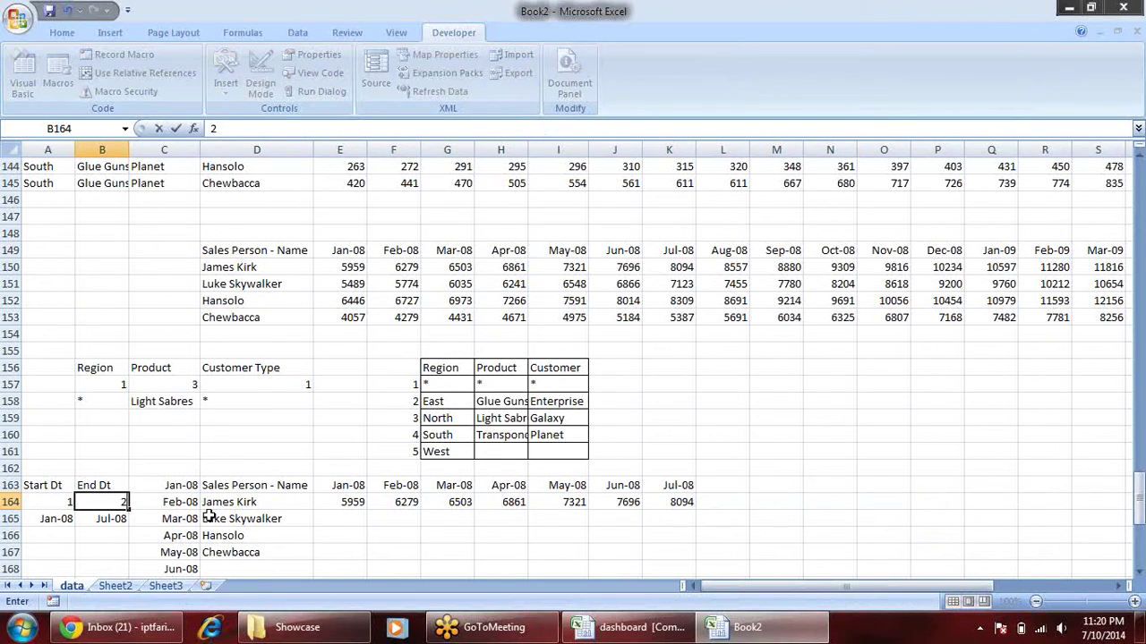
{"action": "type", "text": "3"}
{"action": "key", "text": "Return"}
- Try end months 2 and 25, then settle the end month at 24
{"action": "key", "text": "Up"}
{"action": "key", "text": "Right"}
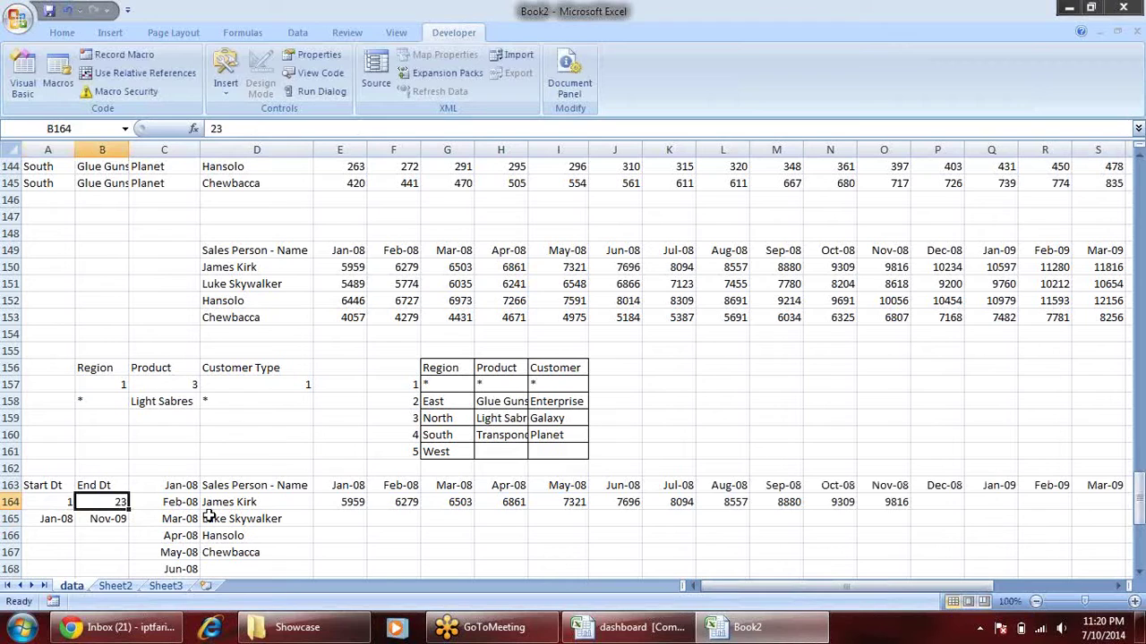
{"action": "type", "text": "2"}
{"action": "key", "text": "Return"}
{"action": "key", "text": "Up"}
{"action": "type", "text": "25"}
{"action": "key", "text": "Return"}
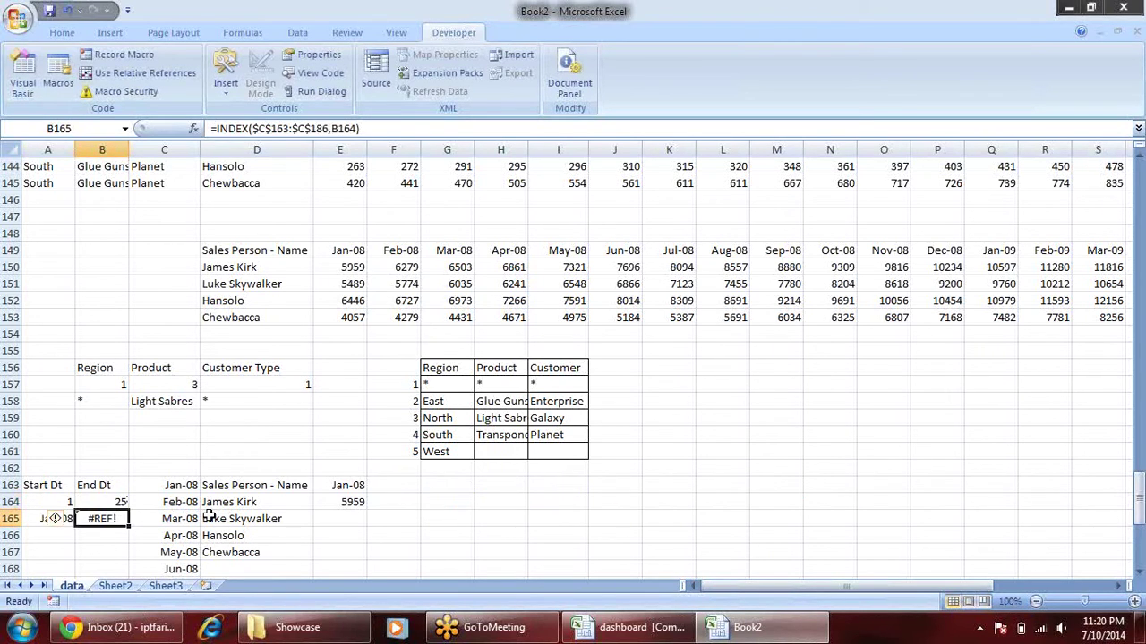
{"action": "key", "text": "Up"}
{"action": "type", "text": "24"}
{"action": "key", "text": "Return"}
{"action": "key", "text": "Up"}
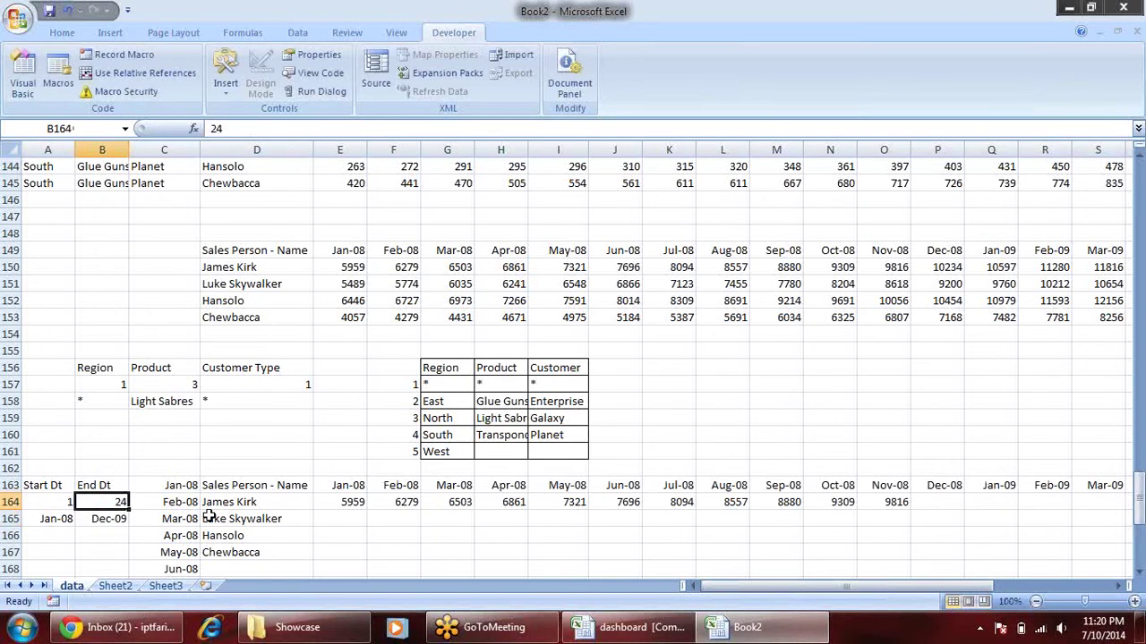
{"action": "key", "text": "Right"}
{"action": "key", "text": "Right"}
{"action": "key", "text": "Right"}
{"action": "key", "text": "Right"}
{"action": "key", "text": "Right"}
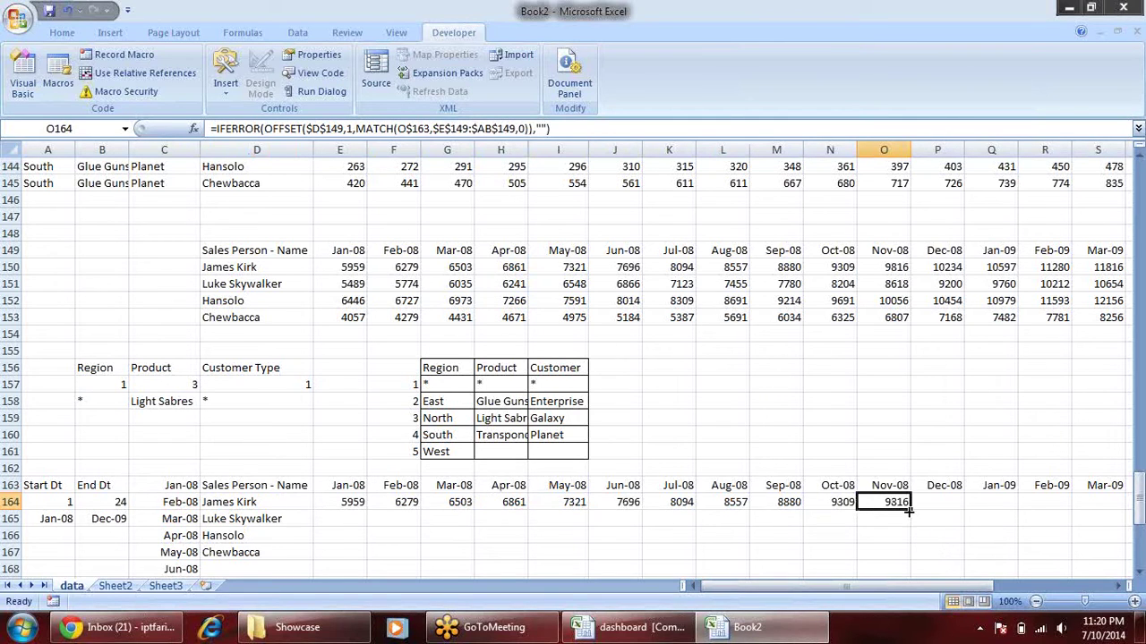
- Extend row 164's lookup formulas across to AB164 (Dec-09)
{"action": "left_click_drag", "start_coordinate": [913, 507], "coordinate": [1015, 508]}
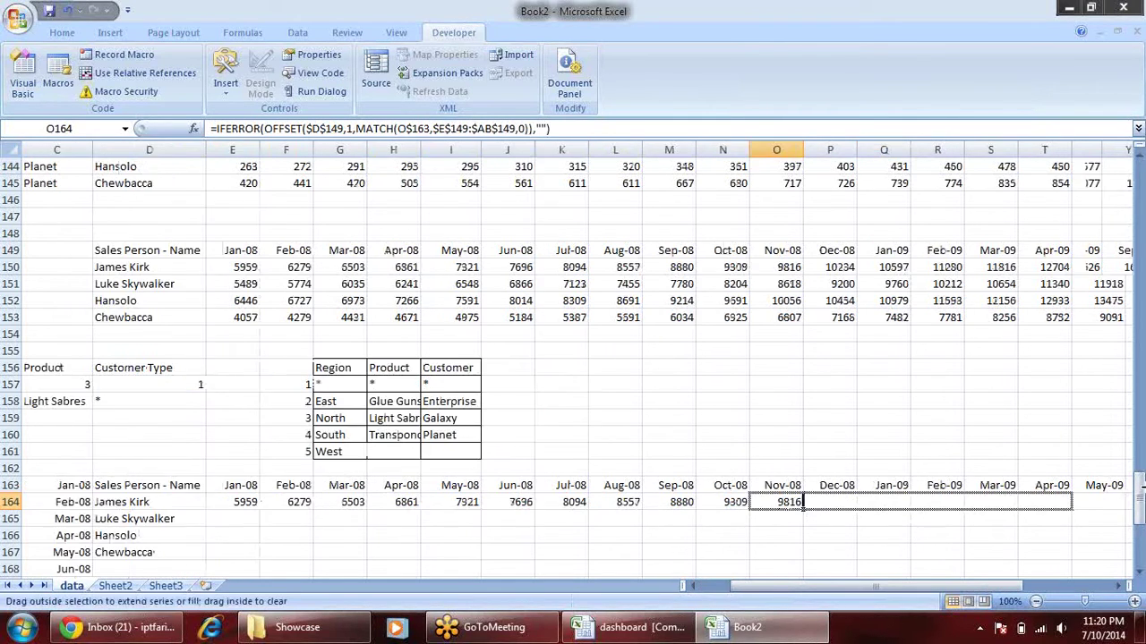
{"action": "left_click_drag", "start_coordinate": [1015, 508], "coordinate": [1033, 510]}
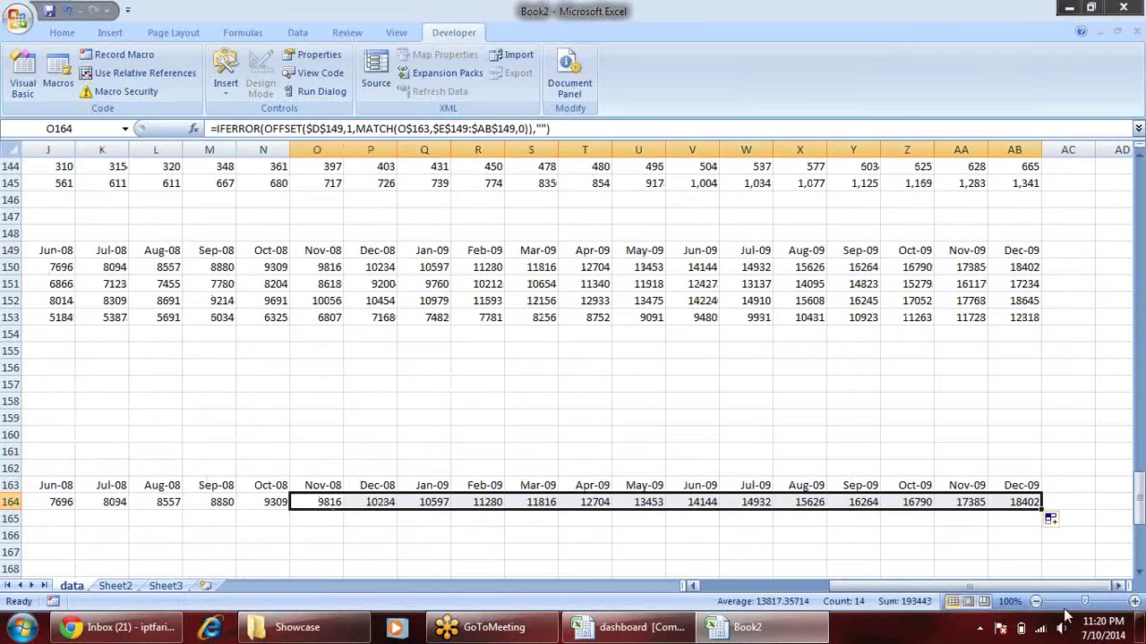
{"action": "left_click_drag", "start_coordinate": [840, 589], "coordinate": [716, 591]}
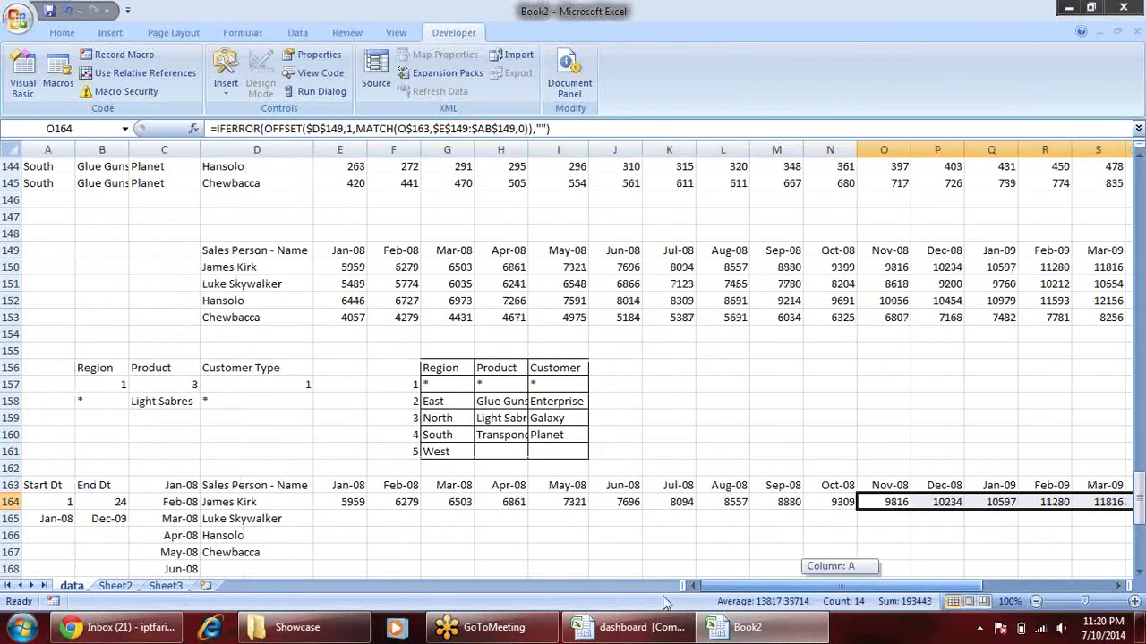
- Copy E164's Jan-08 formula down to E167 for the other salespeople
{"action": "left_click", "coordinate": [349, 503]}
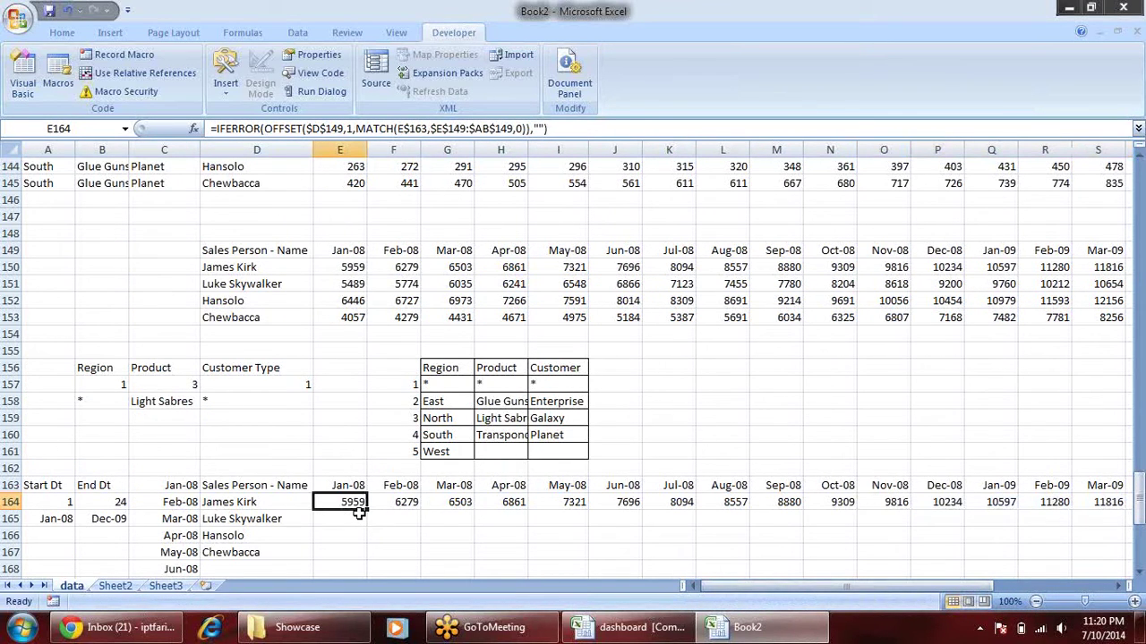
{"action": "scroll", "coordinate": [376, 515], "scroll_direction": "down", "scroll_amount": 1}
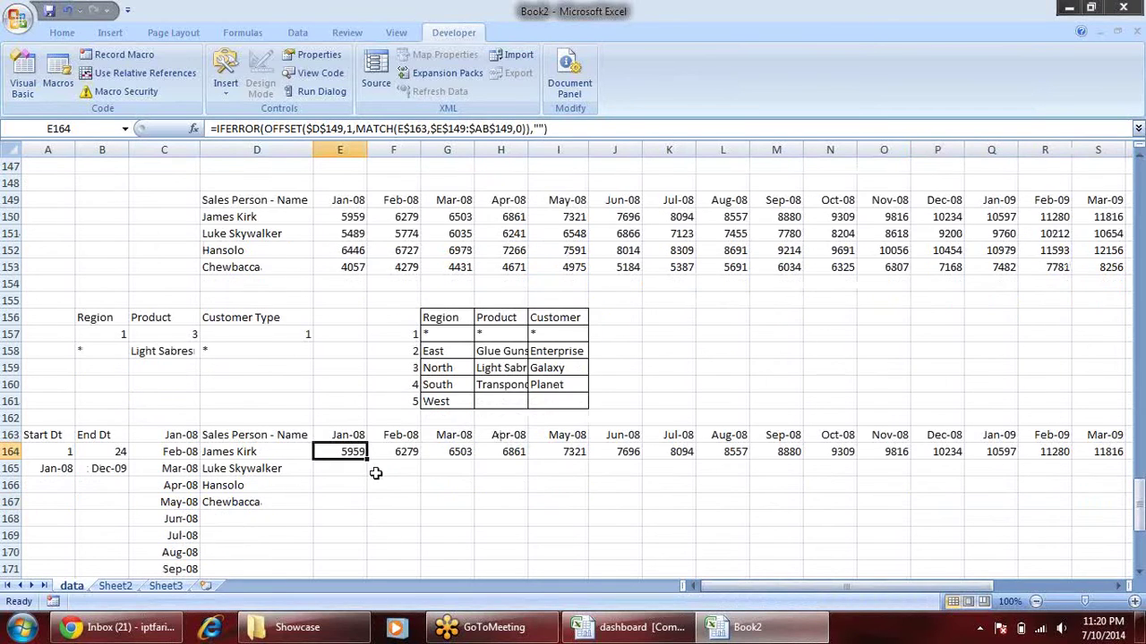
{"action": "scroll", "coordinate": [377, 474], "scroll_direction": "down", "scroll_amount": 1}
{"action": "left_click_drag", "start_coordinate": [365, 408], "coordinate": [367, 460]}
{"action": "left_click", "coordinate": [352, 420]}
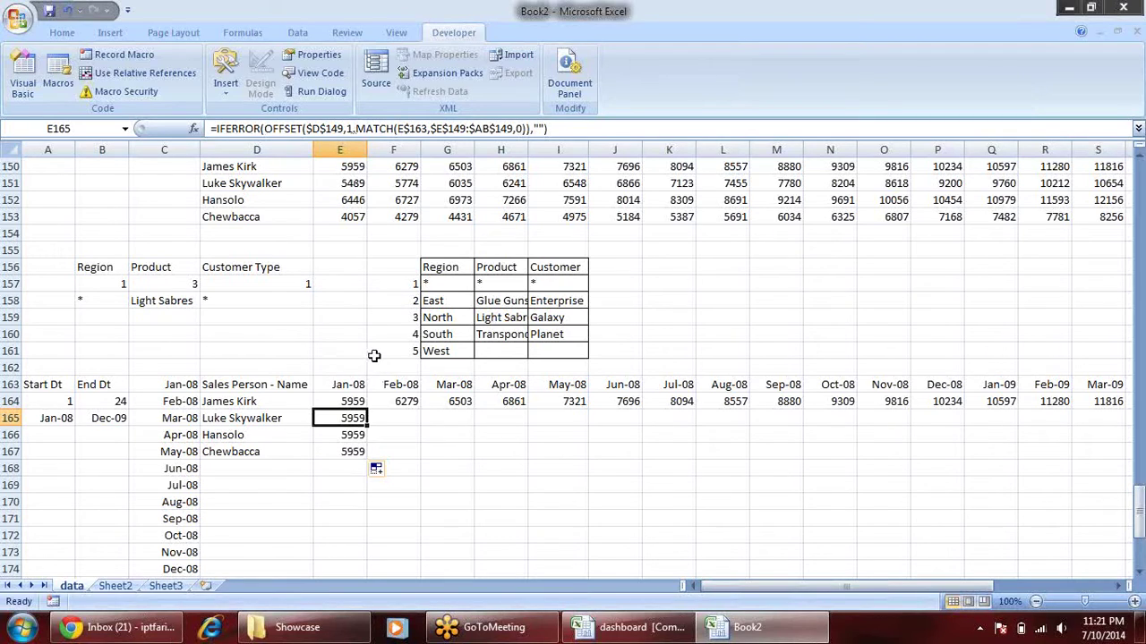
- Change OFFSET's row offset to 2, 3 and 4 in E165, E166 and E167
{"action": "key", "text": "F2"}
{"action": "left_click", "coordinate": [456, 418]}
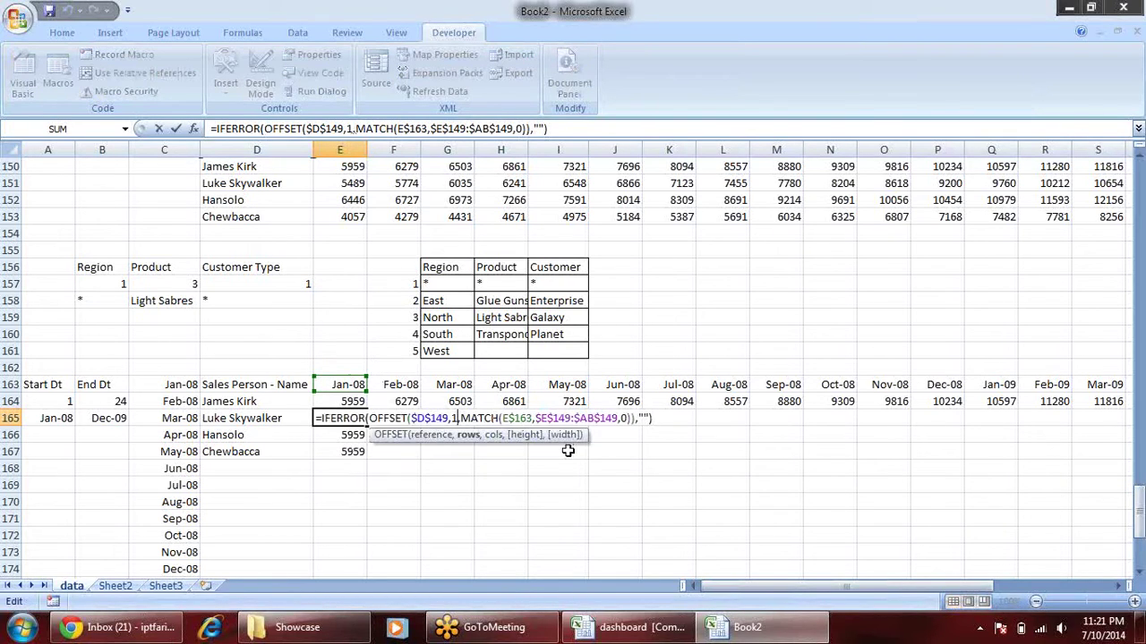
{"action": "key", "text": "Return"}
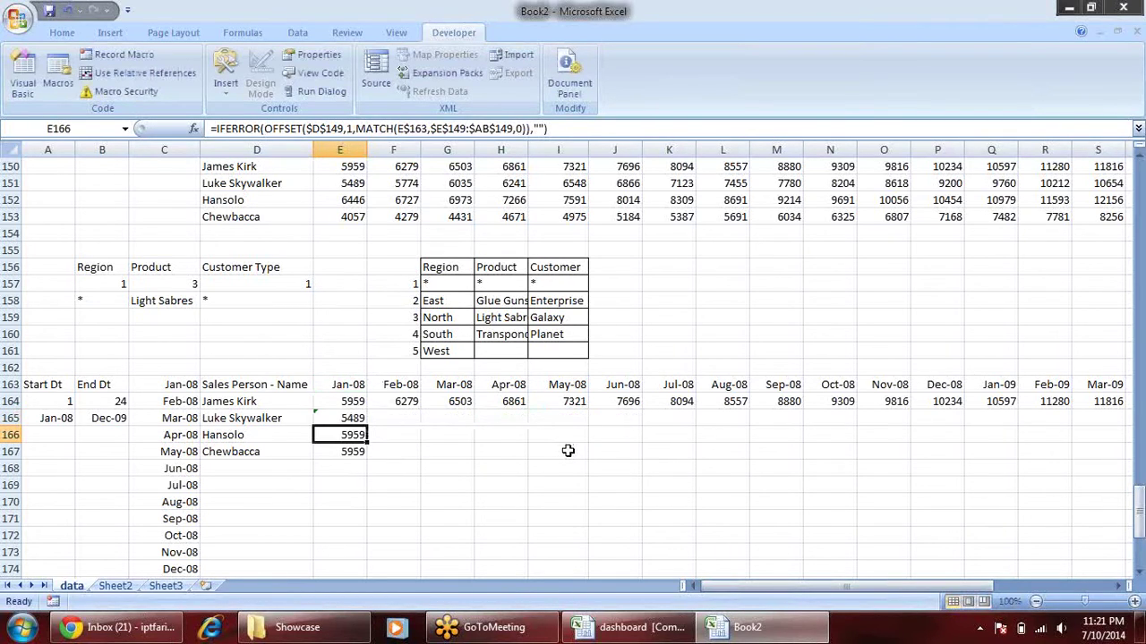
{"action": "left_click", "coordinate": [350, 128]}
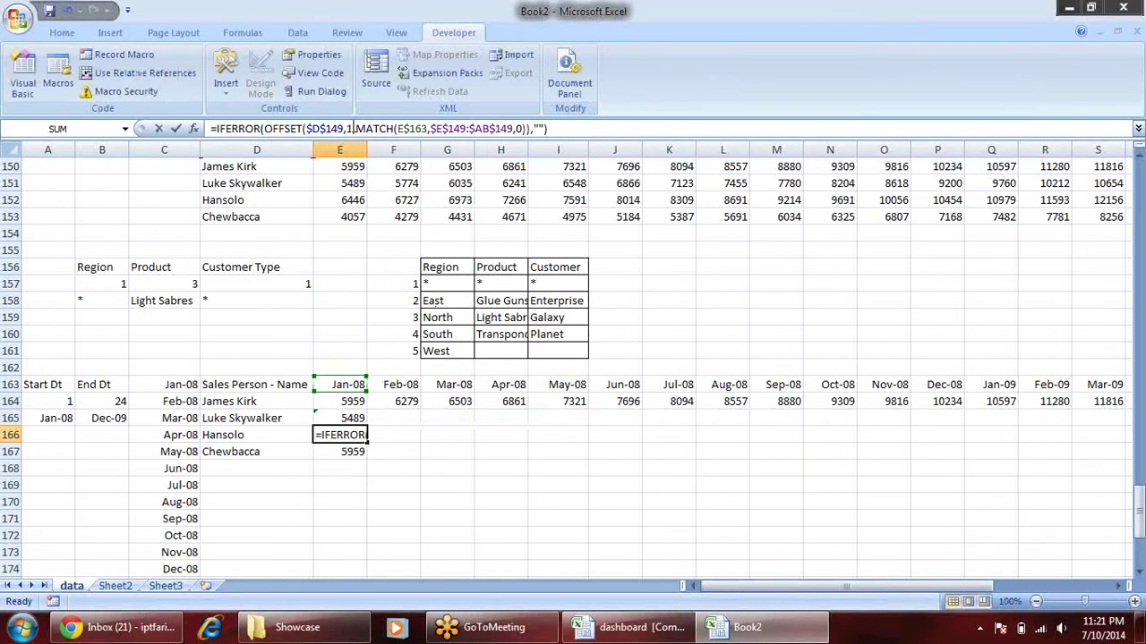
{"action": "key", "text": "BackSpace"}
{"action": "type", "text": "3"}
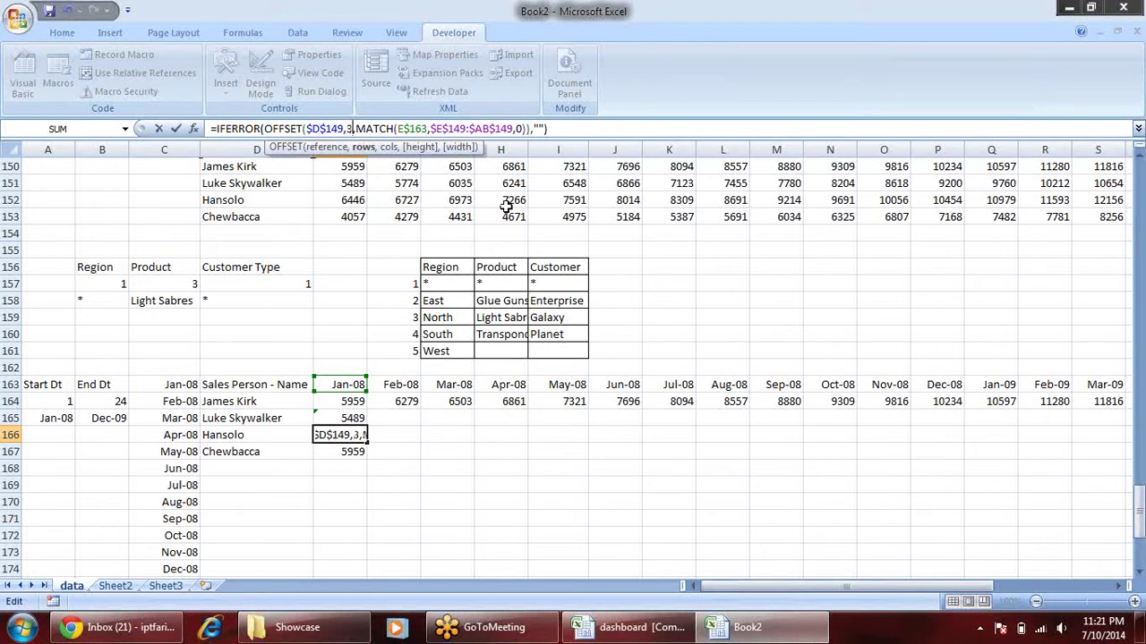
{"action": "key", "text": "Return"}
{"action": "left_click", "coordinate": [352, 128]}
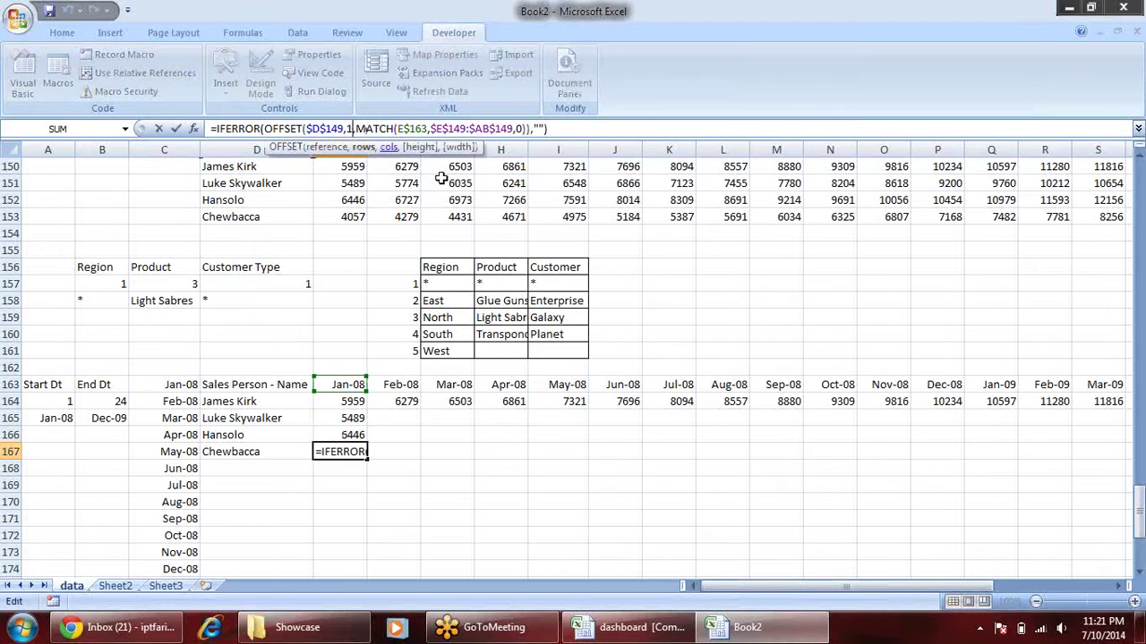
{"action": "key", "text": "BackSpace"}
{"action": "type", "text": "4"}
{"action": "key", "text": "Return"}
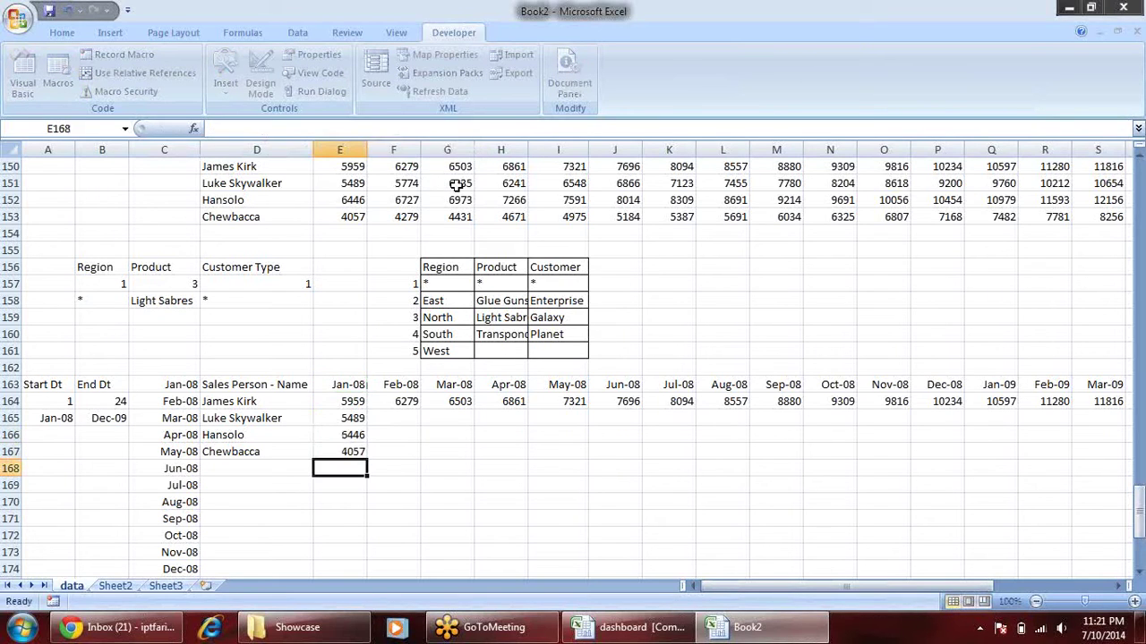
{"action": "mouse_move", "coordinate": [355, 418]}
{"action": "left_mouse_down"}
{"action": "mouse_move", "coordinate": [356, 451]}
{"action": "mouse_move", "coordinate": [1055, 452]}
{"action": "left_mouse_up"}
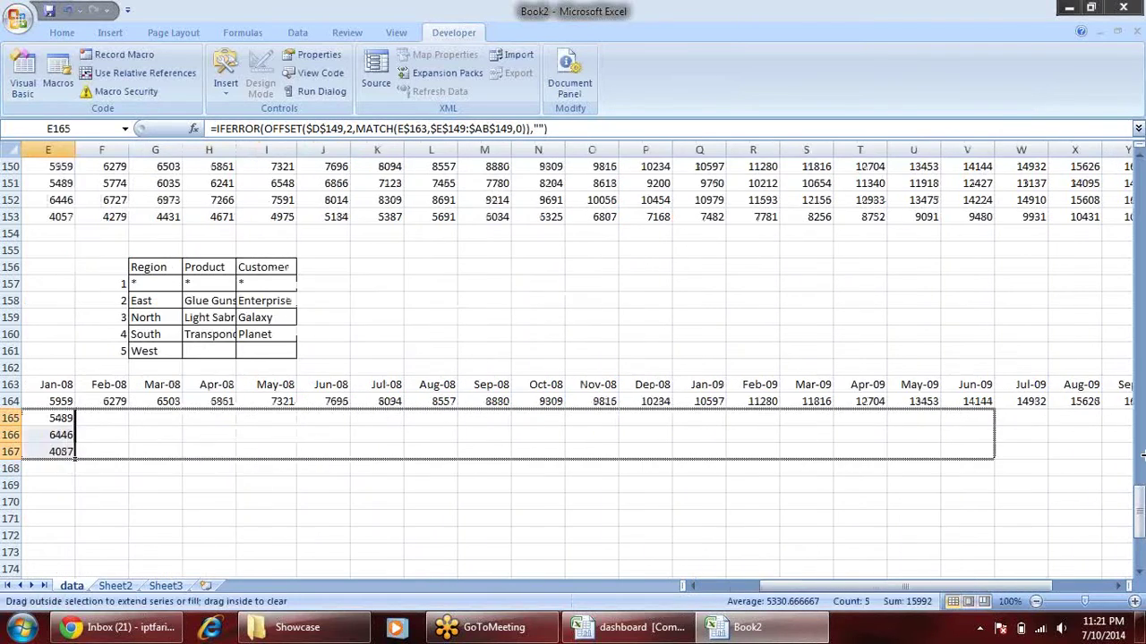
- Fill the E165:E167 formulas across to column AB (Dec-09)
{"action": "left_click_drag", "start_coordinate": [1055, 452], "coordinate": [1055, 452]}
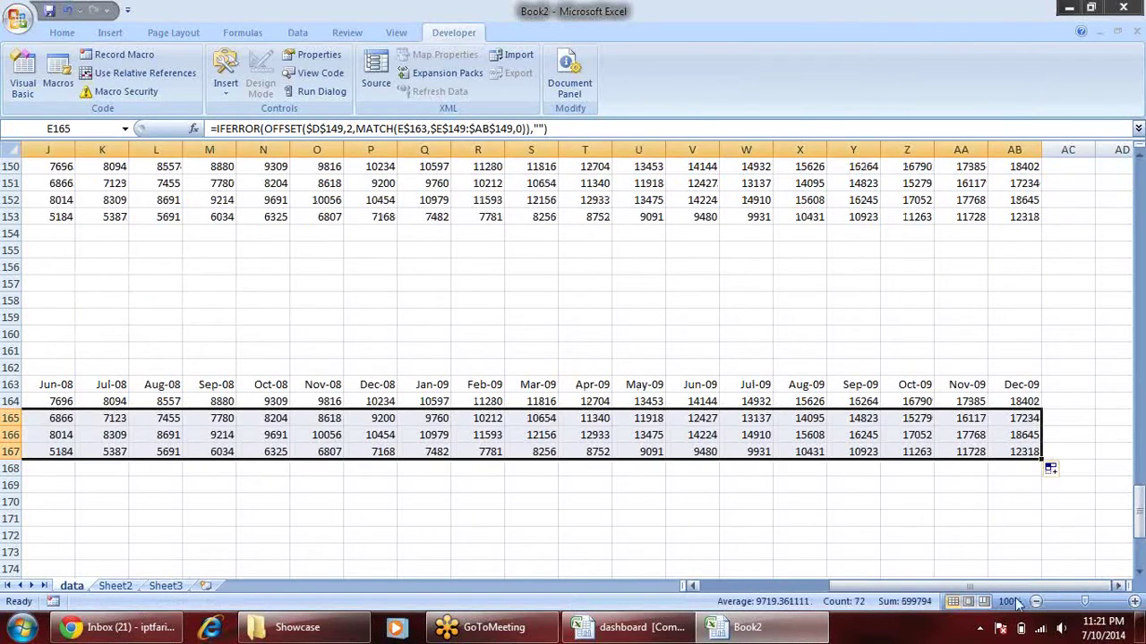
{"action": "left_click_drag", "start_coordinate": [826, 587], "coordinate": [702, 587]}
{"action": "left_click", "coordinate": [274, 488]}
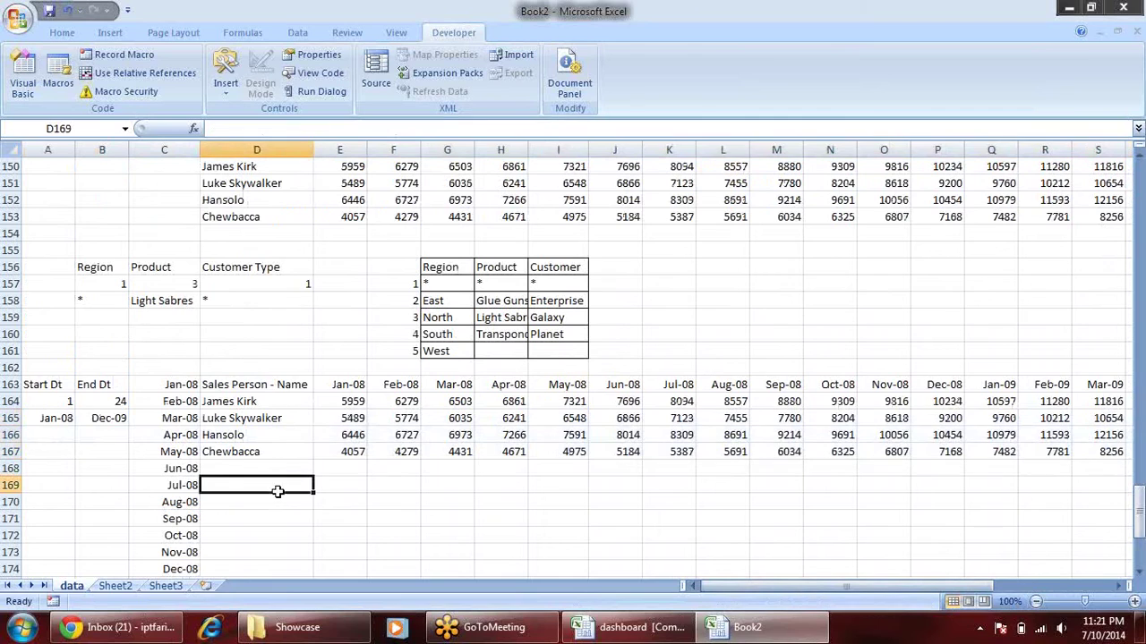
{"action": "left_click", "coordinate": [101, 404]}
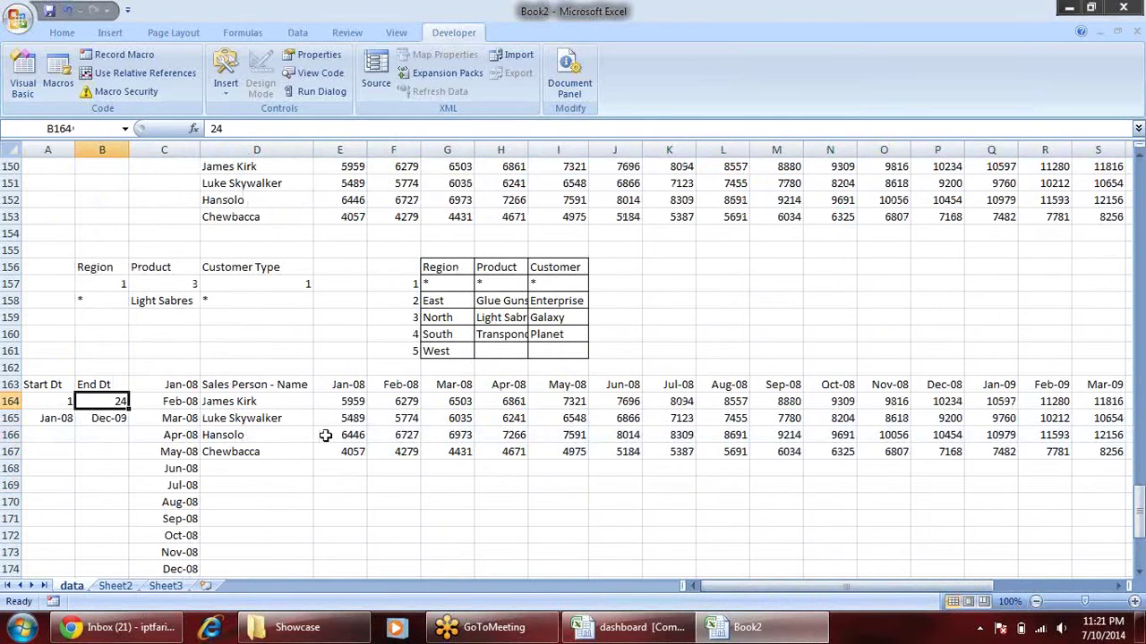
- Review E164's formula, highlighting its $D$149 OFFSET anchor
{"action": "scroll", "coordinate": [326, 435], "scroll_direction": "up", "scroll_amount": 1}
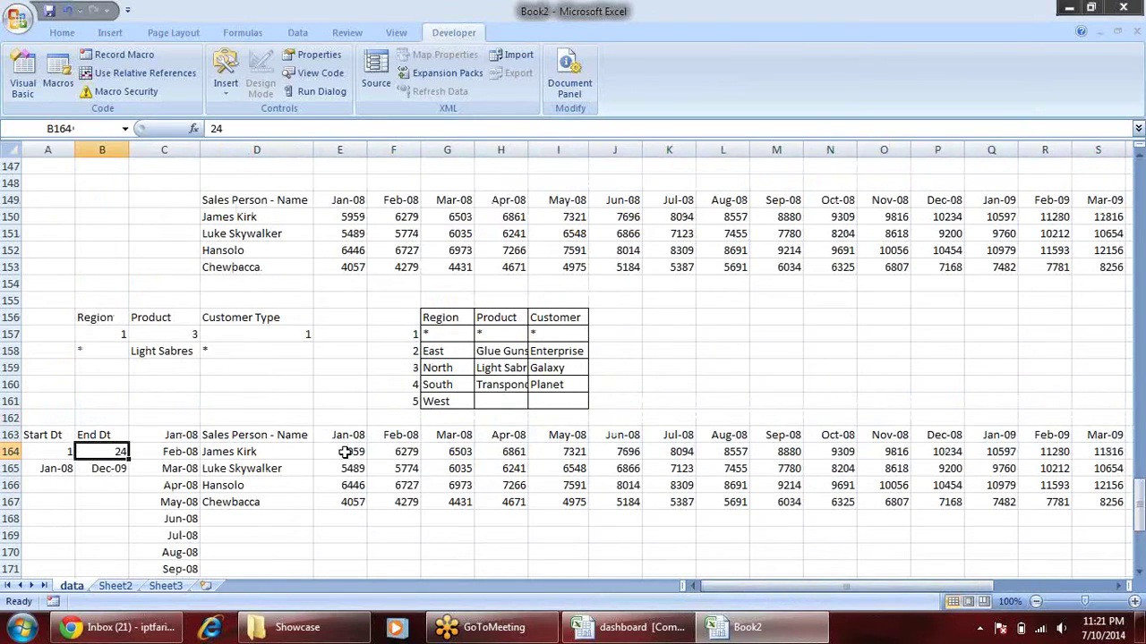
{"action": "double_click", "coordinate": [348, 452]}
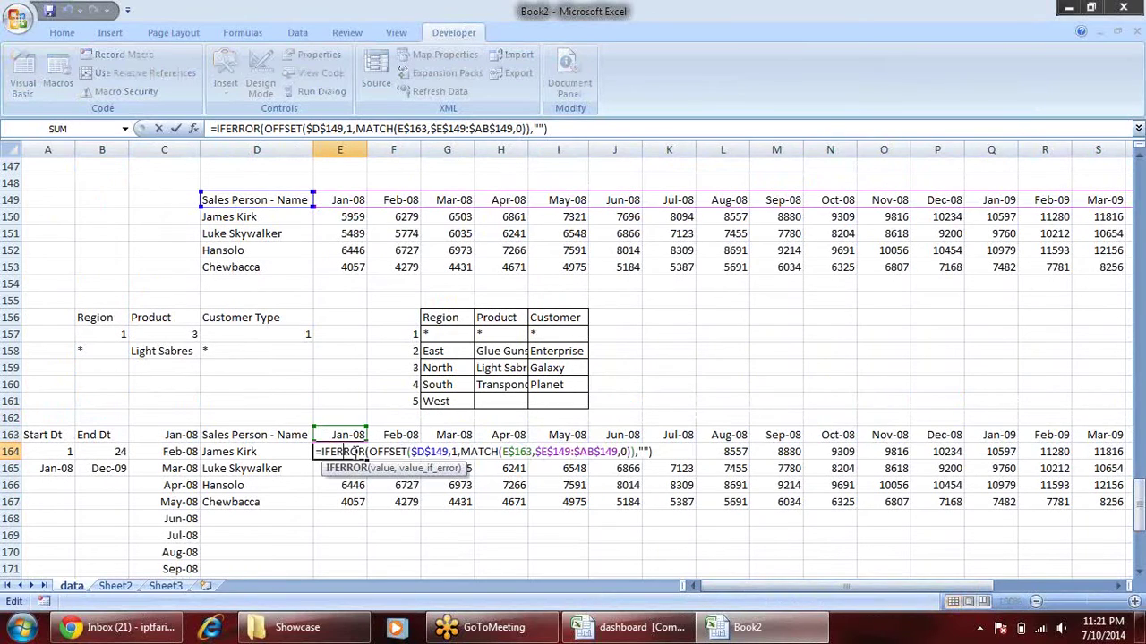
{"action": "left_click", "coordinate": [410, 452]}
{"action": "left_click_drag", "start_coordinate": [411, 452], "coordinate": [450, 452]}
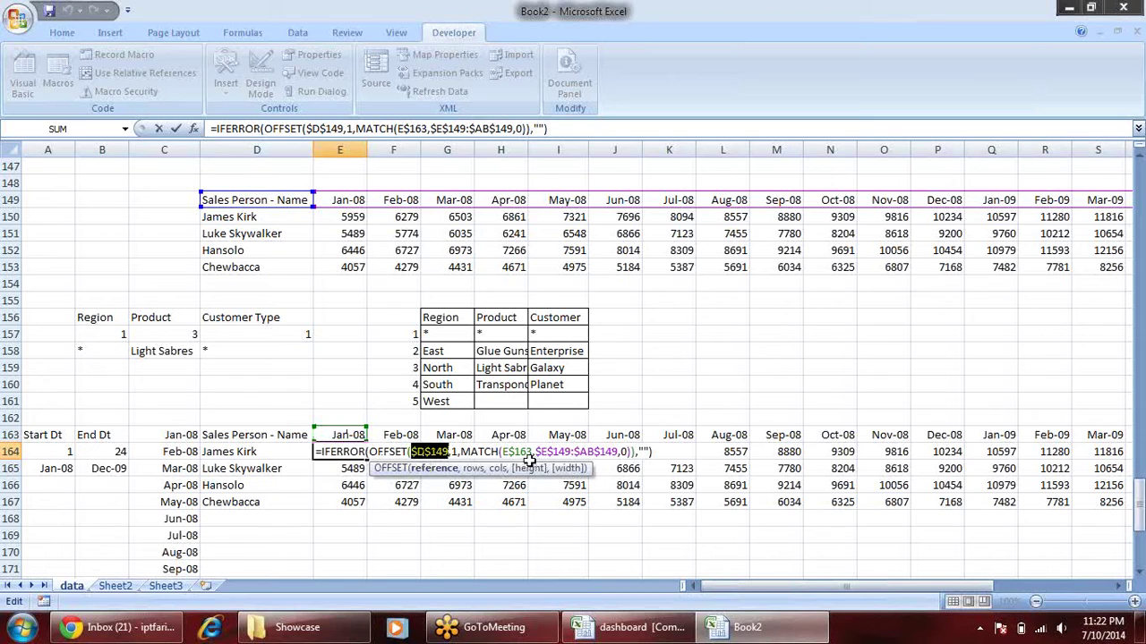
- Review the OFFSET and MATCH formulas in E164 and E165 without changing them
{"action": "left_click", "coordinate": [456, 451]}
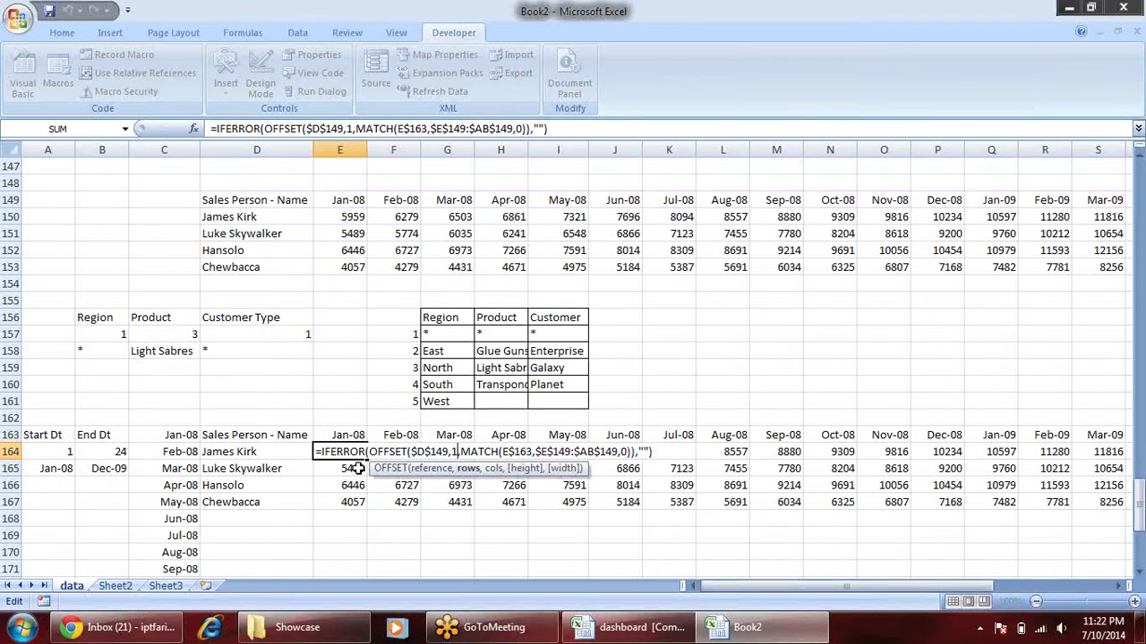
{"action": "key", "text": "Return"}
{"action": "double_click", "coordinate": [358, 469]}
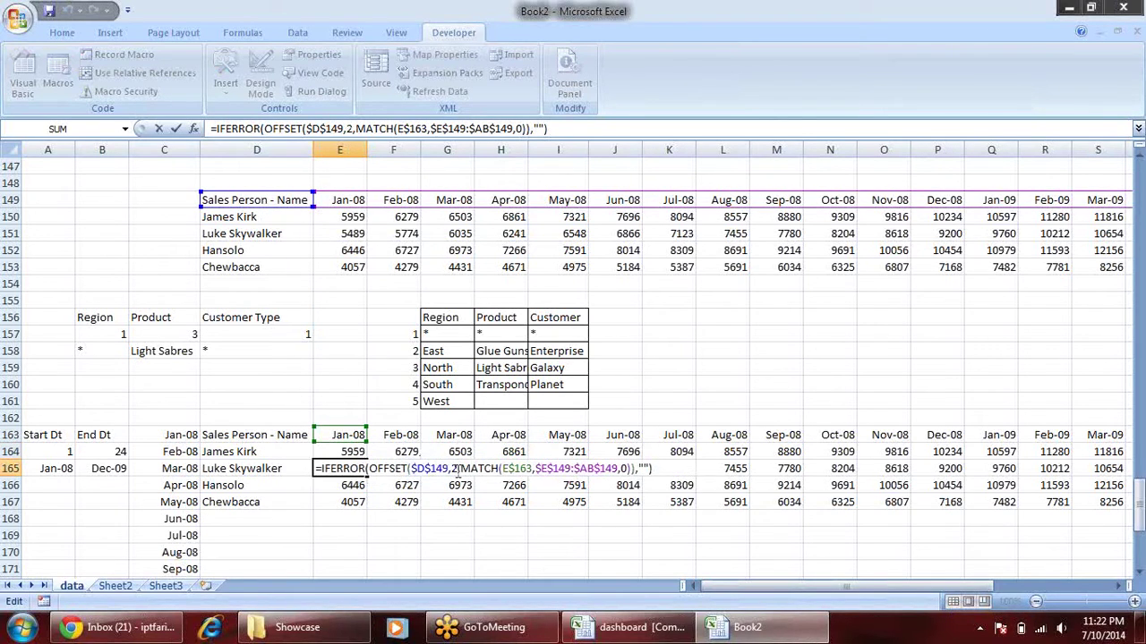
{"action": "double_click", "coordinate": [454, 469]}
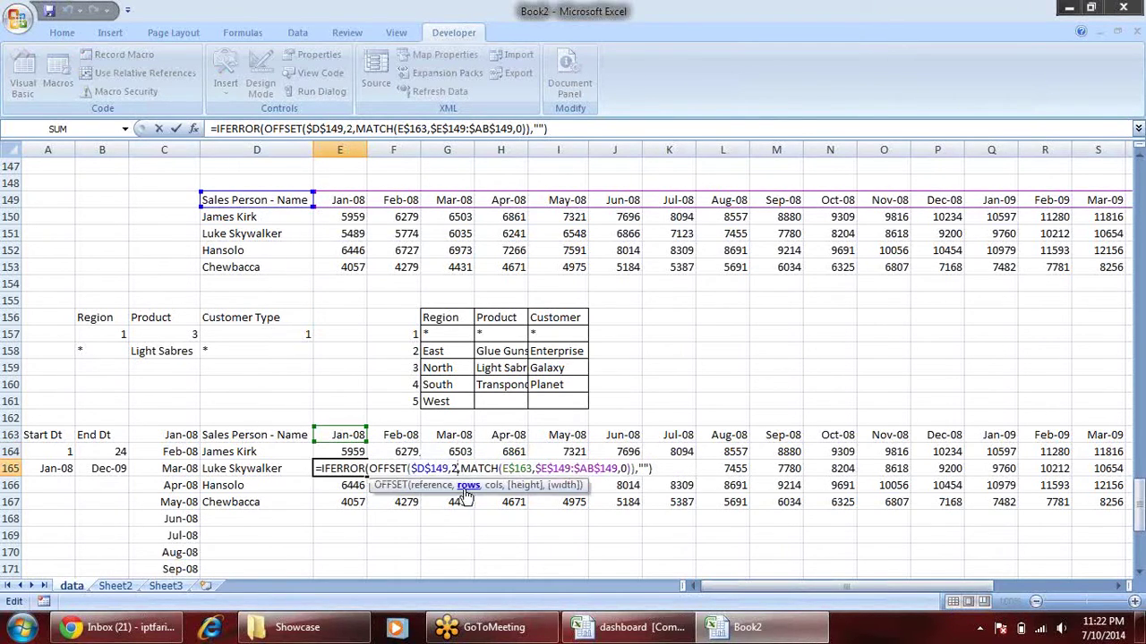
{"action": "left_click", "coordinate": [421, 486]}
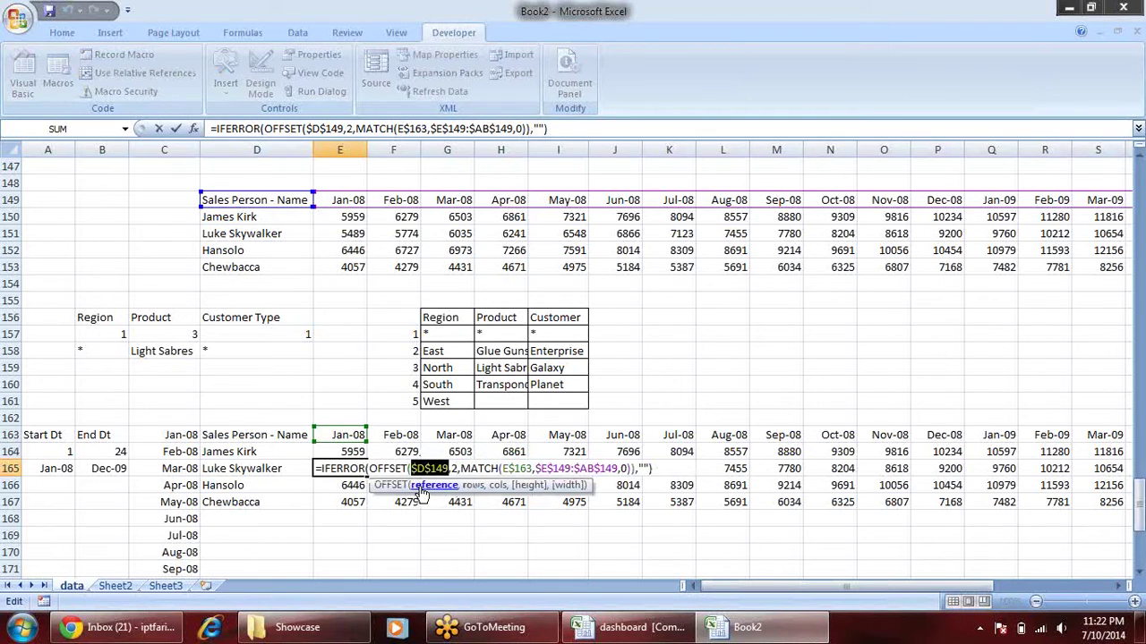
{"action": "left_click", "coordinate": [473, 486]}
{"action": "left_click", "coordinate": [494, 486]}
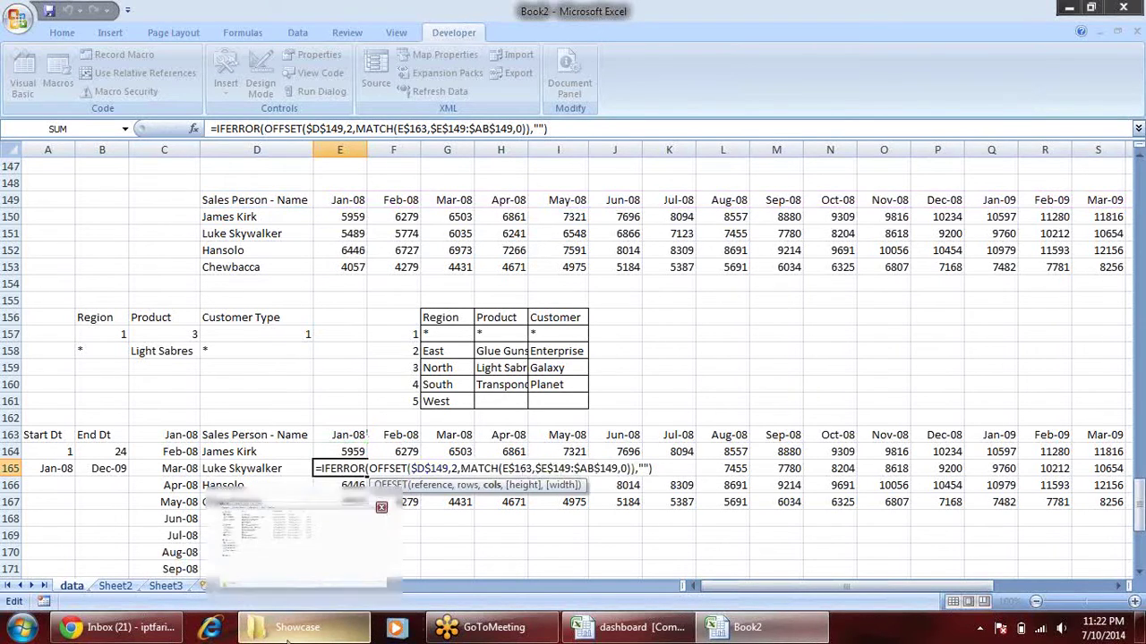
{"action": "key", "text": "Return"}
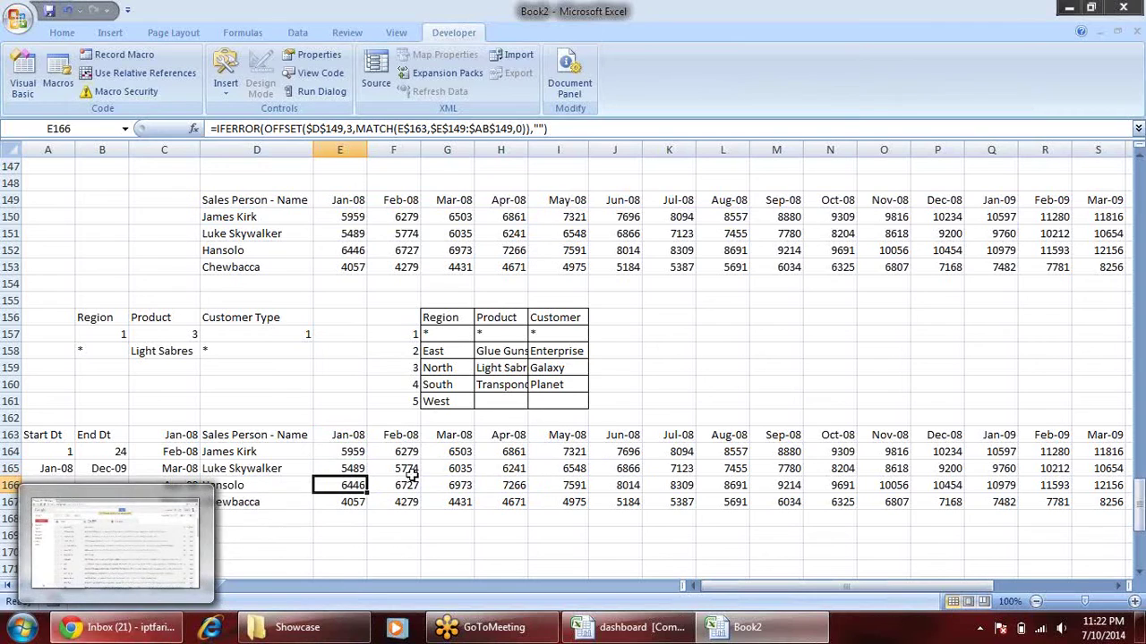
- Set End Dt in B164 to 5 and Start Dt in A164 to 2, undoing an accidental B165 overwrite
{"action": "left_click", "coordinate": [104, 453]}
{"action": "type", "text": "5"}
{"action": "key", "text": "Return"}
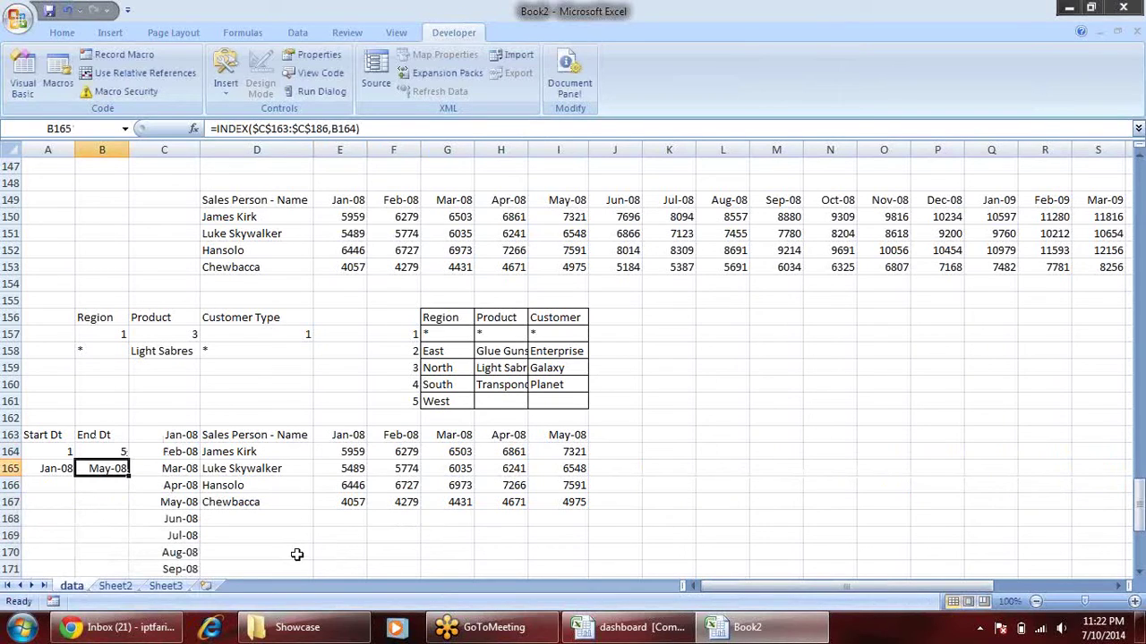
{"action": "type", "text": "1"}
{"action": "key", "text": "Return"}
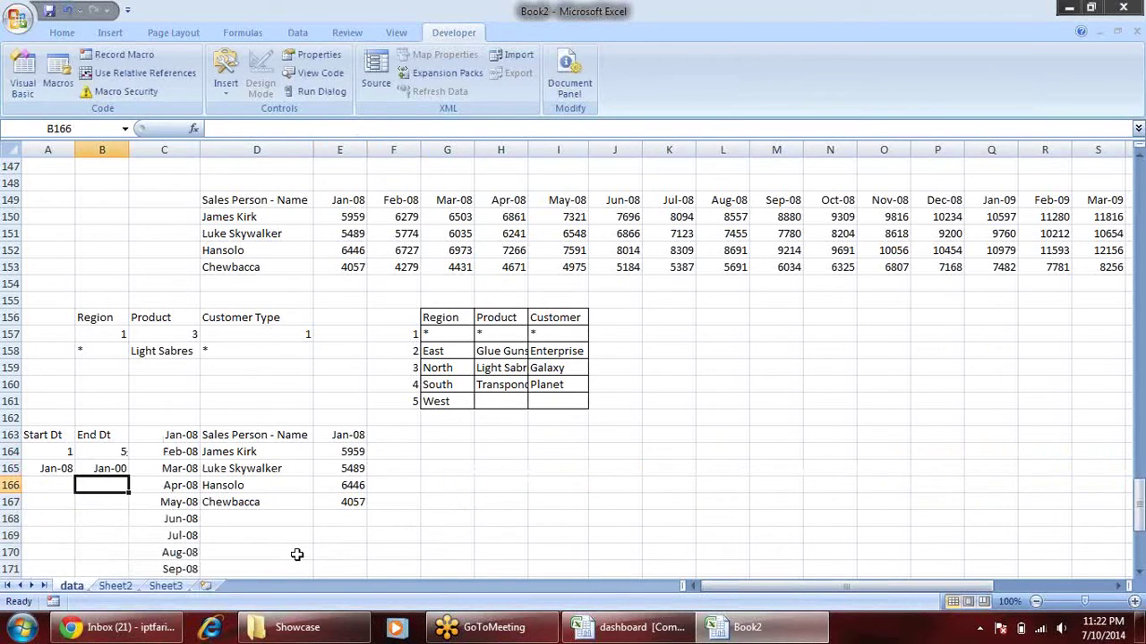
{"action": "key", "text": "ctrl+z"}
{"action": "type", "text": "1"}
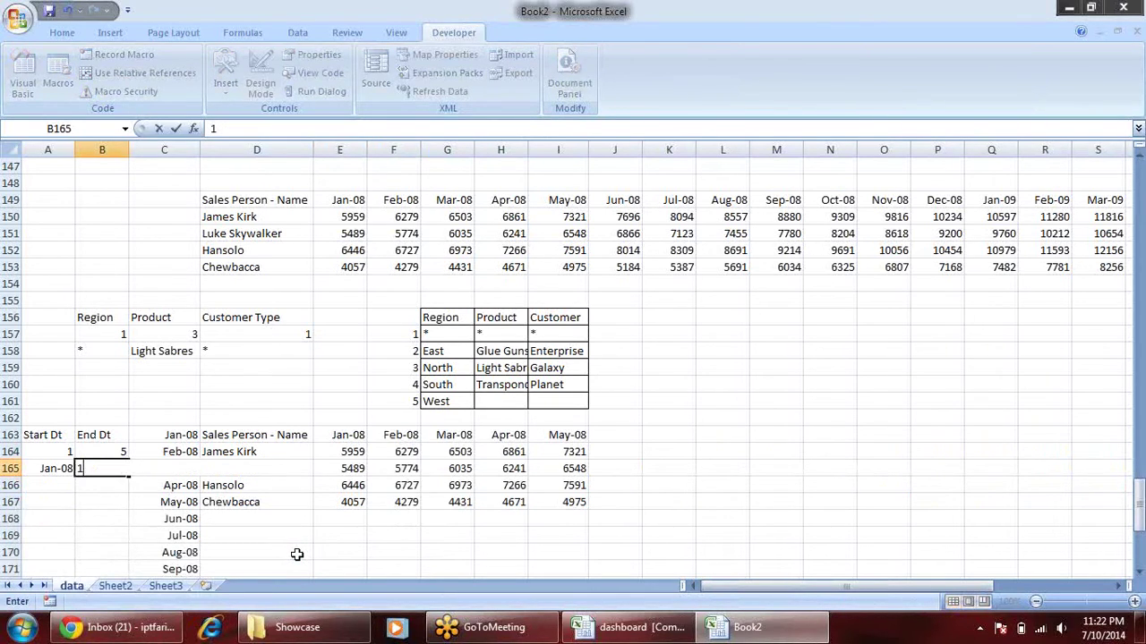
{"action": "key", "text": "Escape"}
{"action": "key", "text": "Up"}
{"action": "key", "text": "Left"}
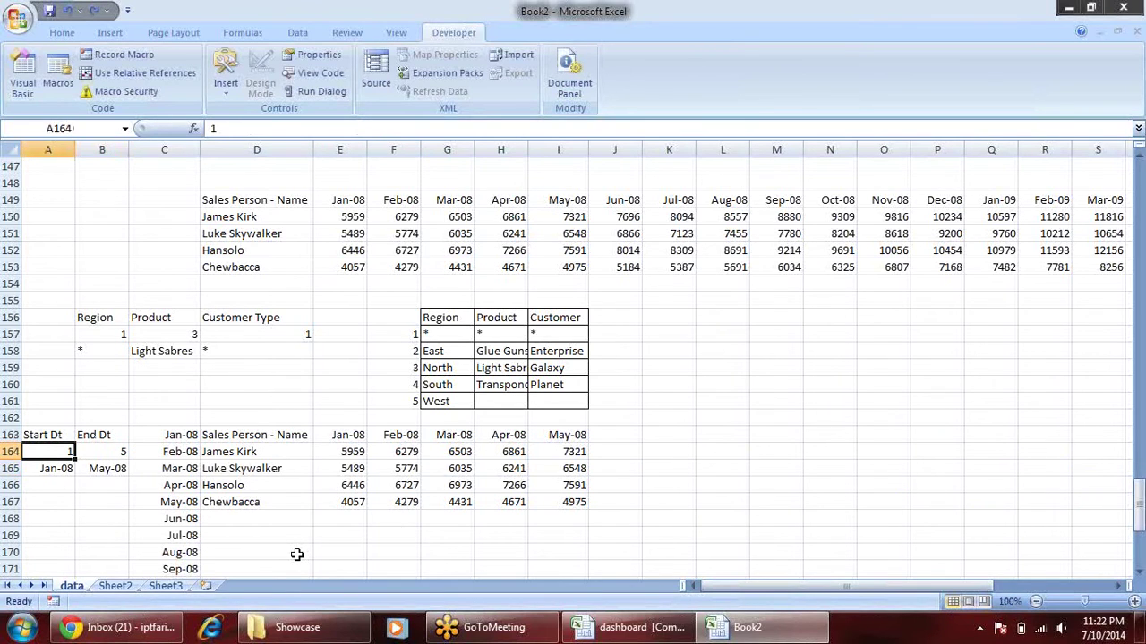
{"action": "type", "text": "2"}
{"action": "key", "text": "Return"}
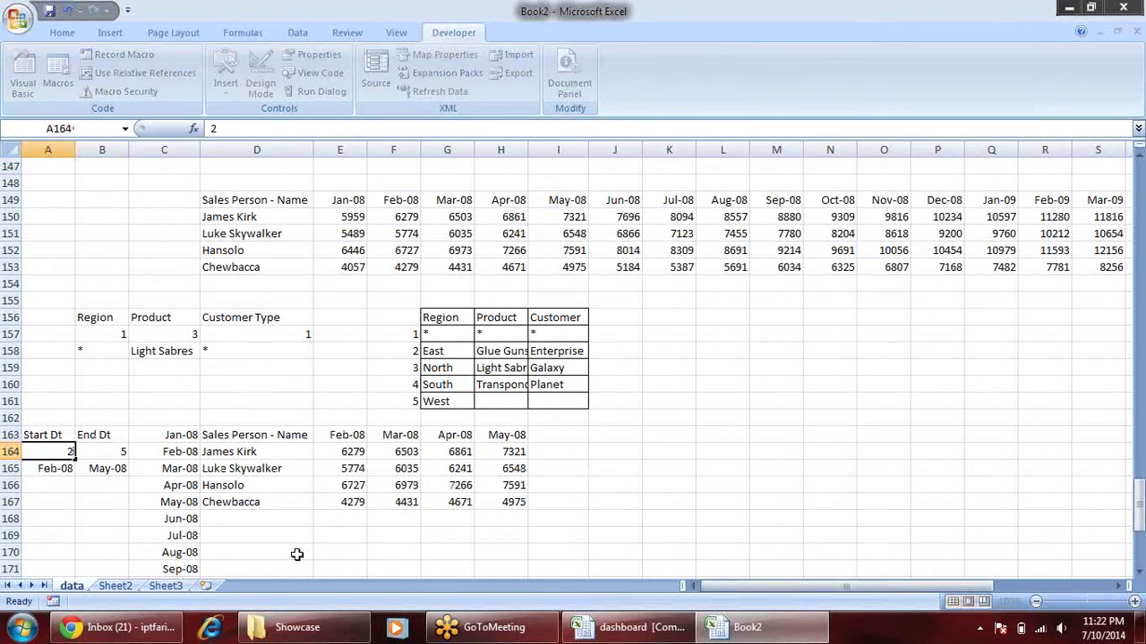
{"action": "left_click", "coordinate": [358, 434]}
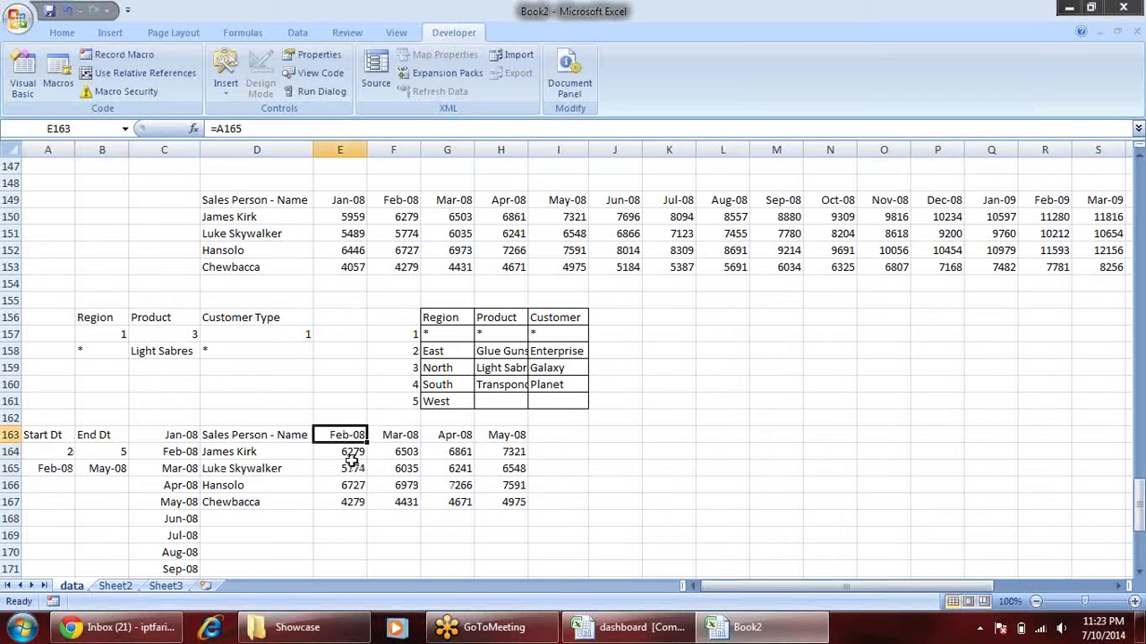
- Inspect the Jan-08 to May-08 source headers and James Kirk's Feb-08 value
{"action": "left_click", "coordinate": [358, 197]}
{"action": "left_click_drag", "start_coordinate": [358, 197], "coordinate": [551, 199]}
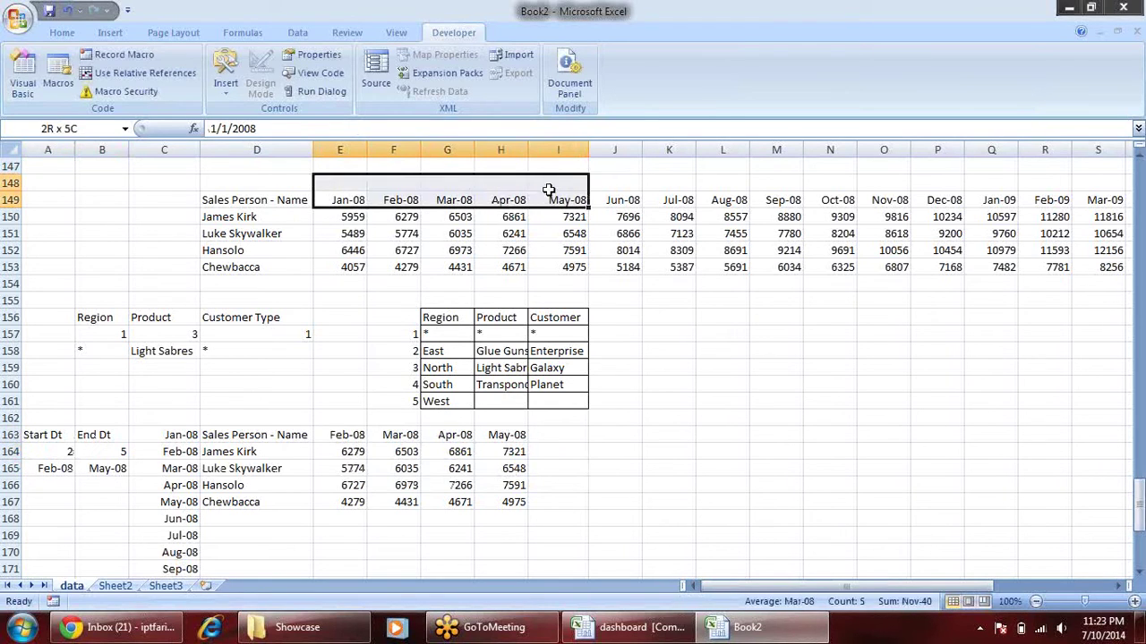
{"action": "left_click", "coordinate": [385, 201]}
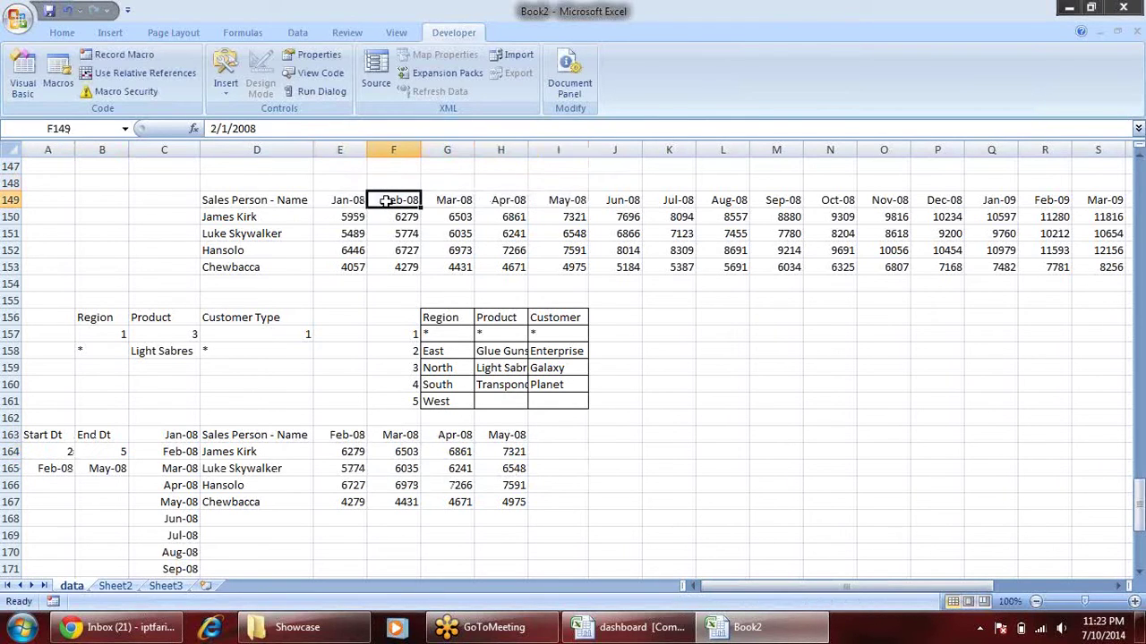
{"action": "left_click", "coordinate": [235, 221]}
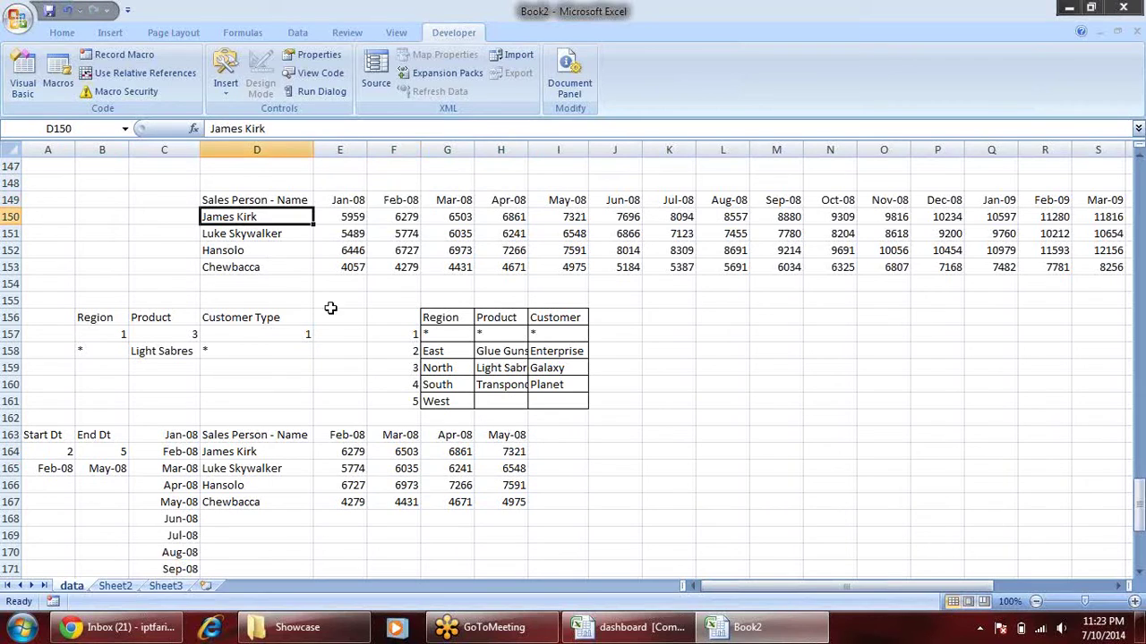
{"action": "left_click", "coordinate": [401, 213]}
- Review the OFFSET and SUMIFS formulas, the Region/Product/Customer Type criteria and the output table
{"action": "left_click", "coordinate": [365, 450]}
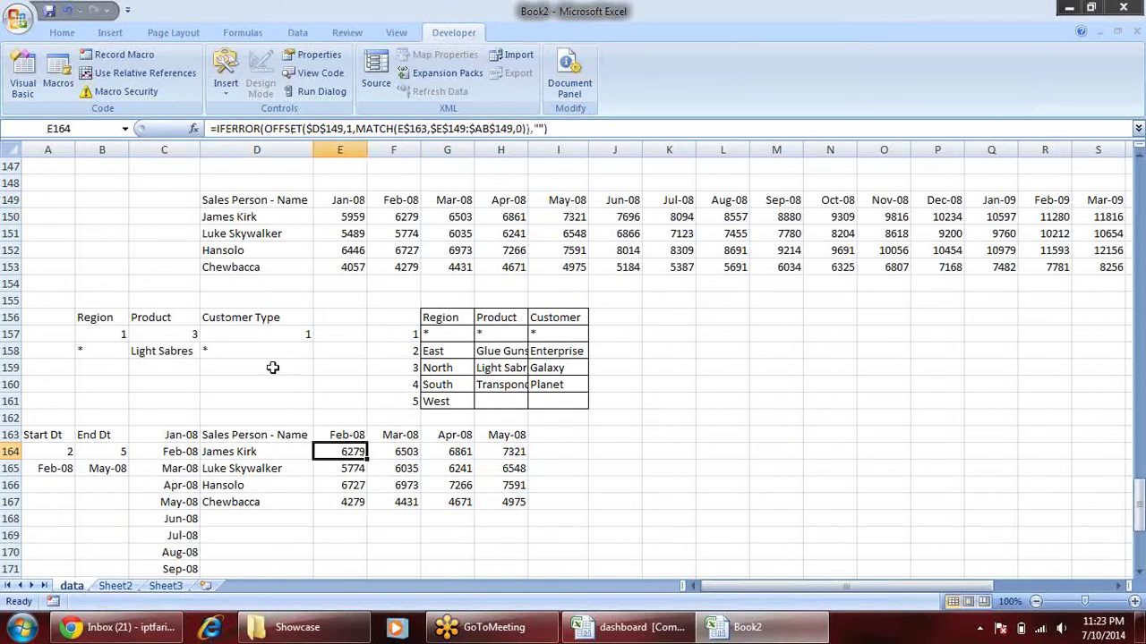
{"action": "left_click", "coordinate": [405, 216]}
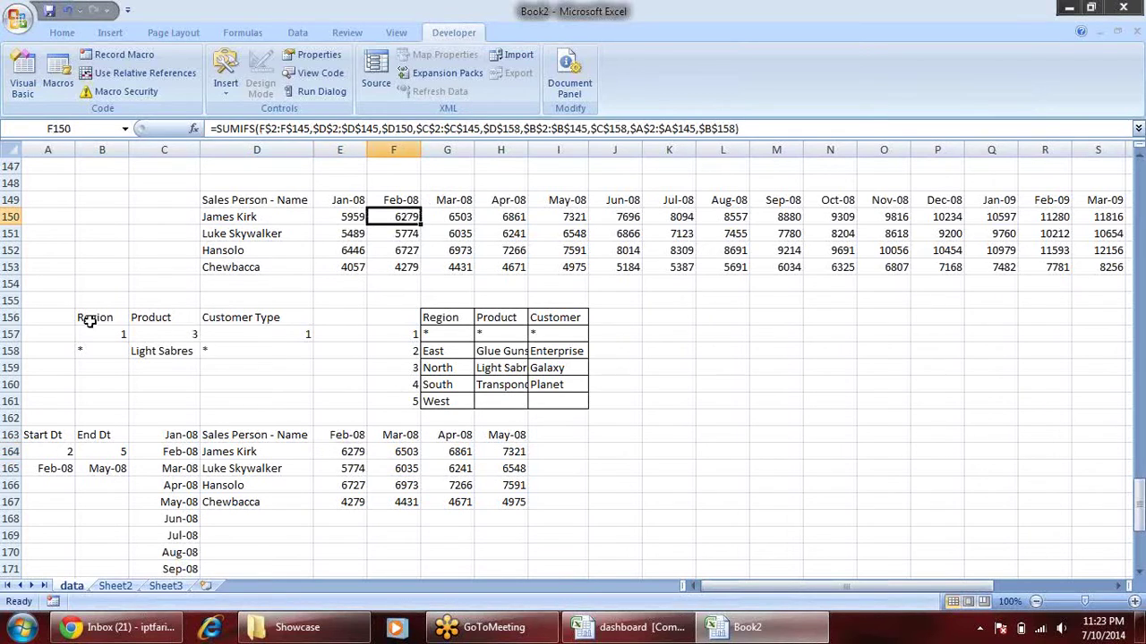
{"action": "left_click_drag", "start_coordinate": [93, 322], "coordinate": [275, 339]}
{"action": "left_click", "coordinate": [353, 463]}
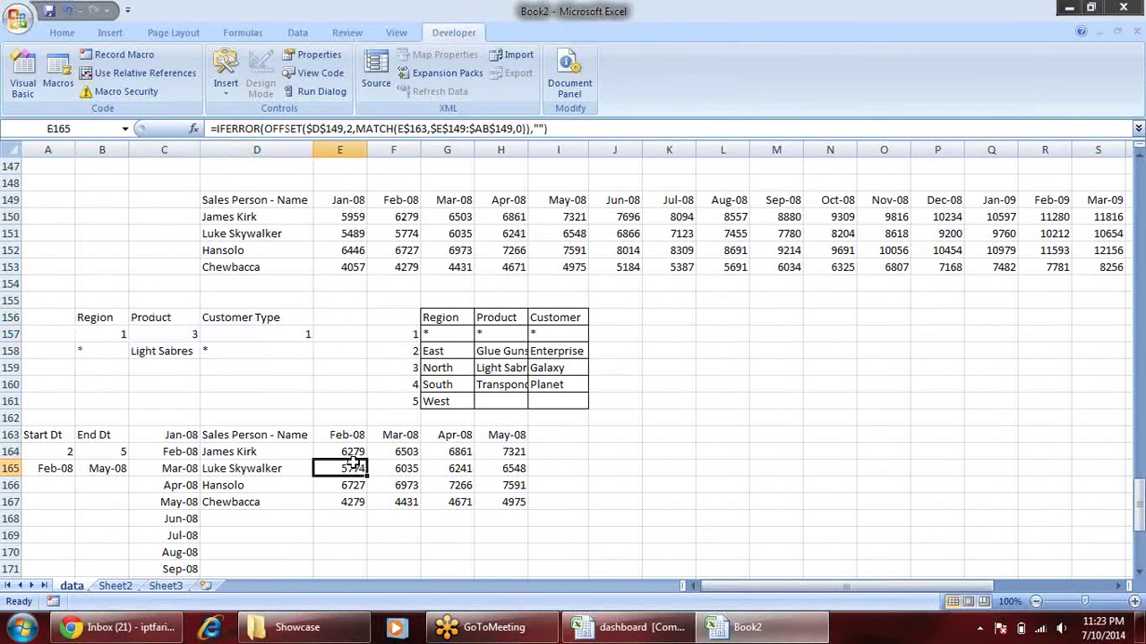
{"action": "mouse_move", "coordinate": [58, 436]}
{"action": "left_mouse_down"}
{"action": "mouse_move", "coordinate": [61, 454]}
{"action": "mouse_move", "coordinate": [115, 460]}
{"action": "left_mouse_up"}
{"action": "mouse_move", "coordinate": [256, 434]}
{"action": "left_mouse_down"}
{"action": "mouse_move", "coordinate": [522, 445]}
{"action": "mouse_move", "coordinate": [531, 498]}
{"action": "mouse_move", "coordinate": [559, 503]}
{"action": "left_mouse_up"}
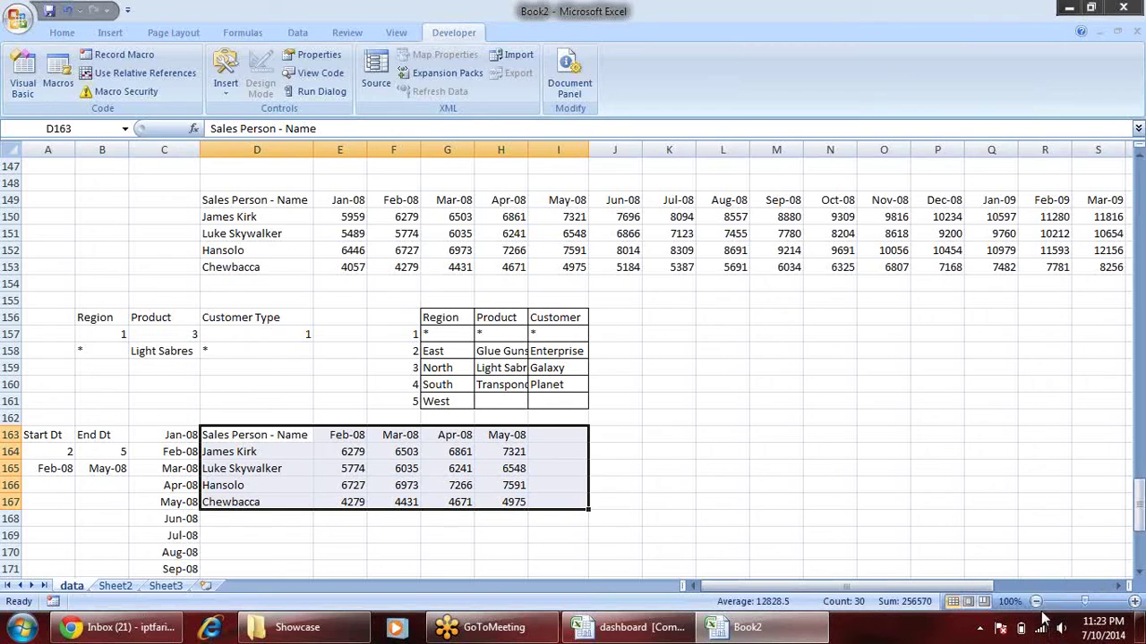
- Reset Start Dt in A164 to 1 and End Dt in B164 to 24
{"action": "left_click", "coordinate": [92, 451]}
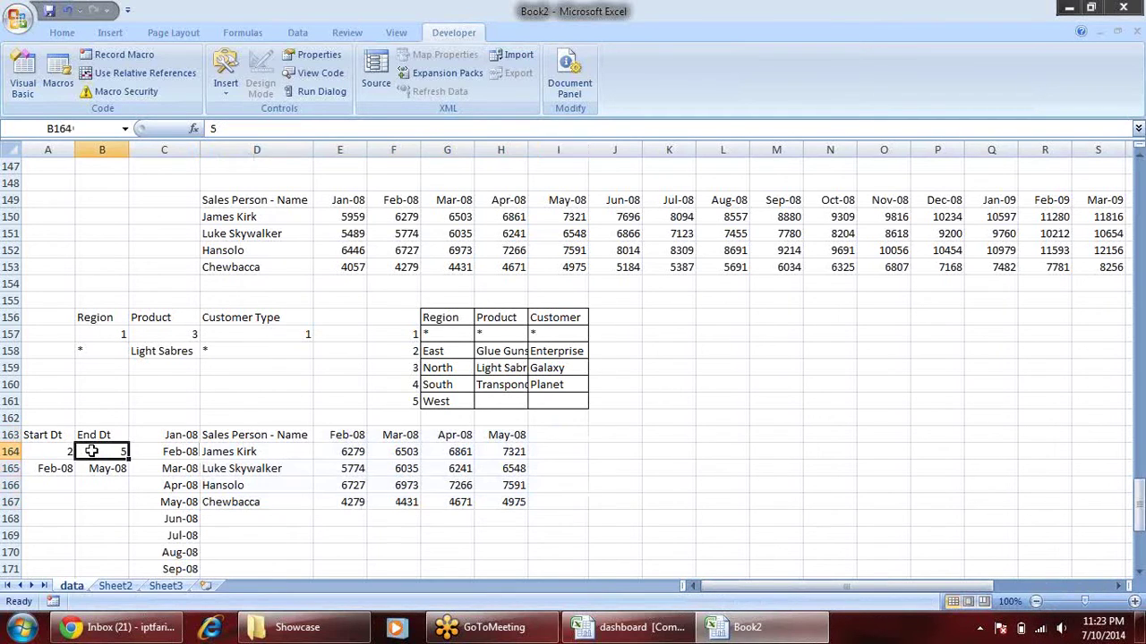
{"action": "left_click", "coordinate": [43, 453]}
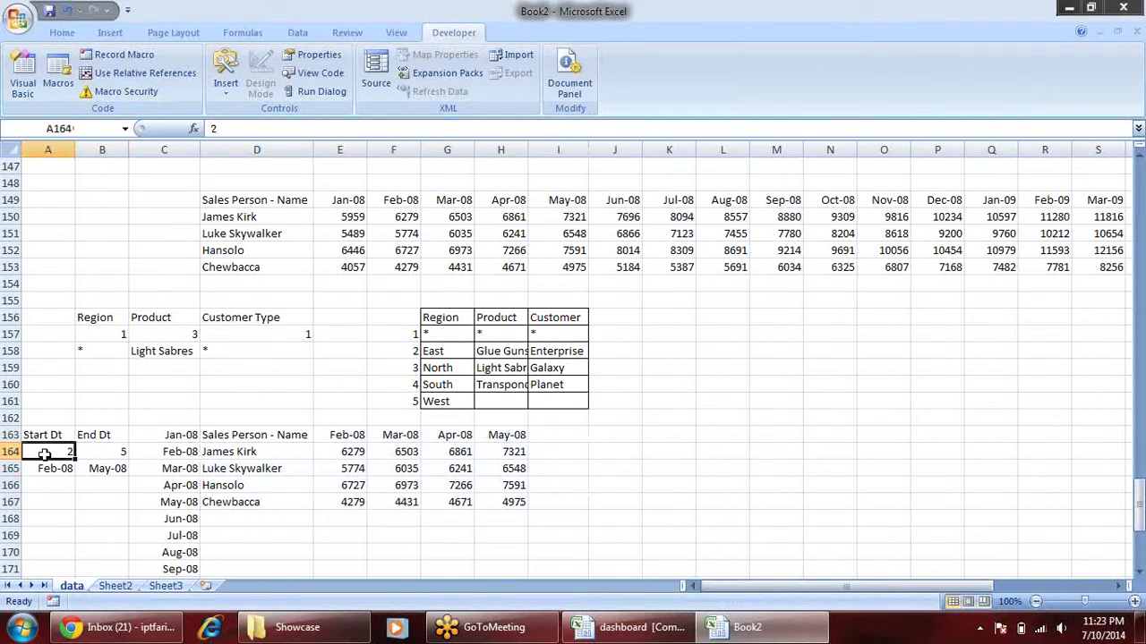
{"action": "type", "text": "1"}
{"action": "key", "text": "Tab"}
{"action": "type", "text": "2"}
{"action": "key", "text": "Tab"}
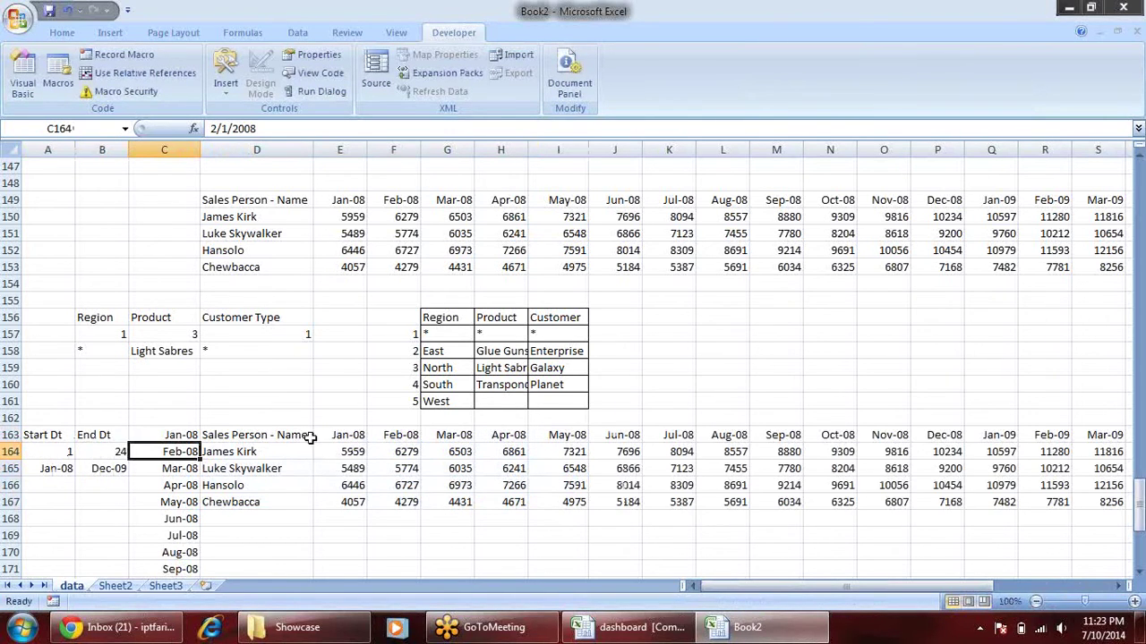
{"action": "left_click", "coordinate": [363, 457]}
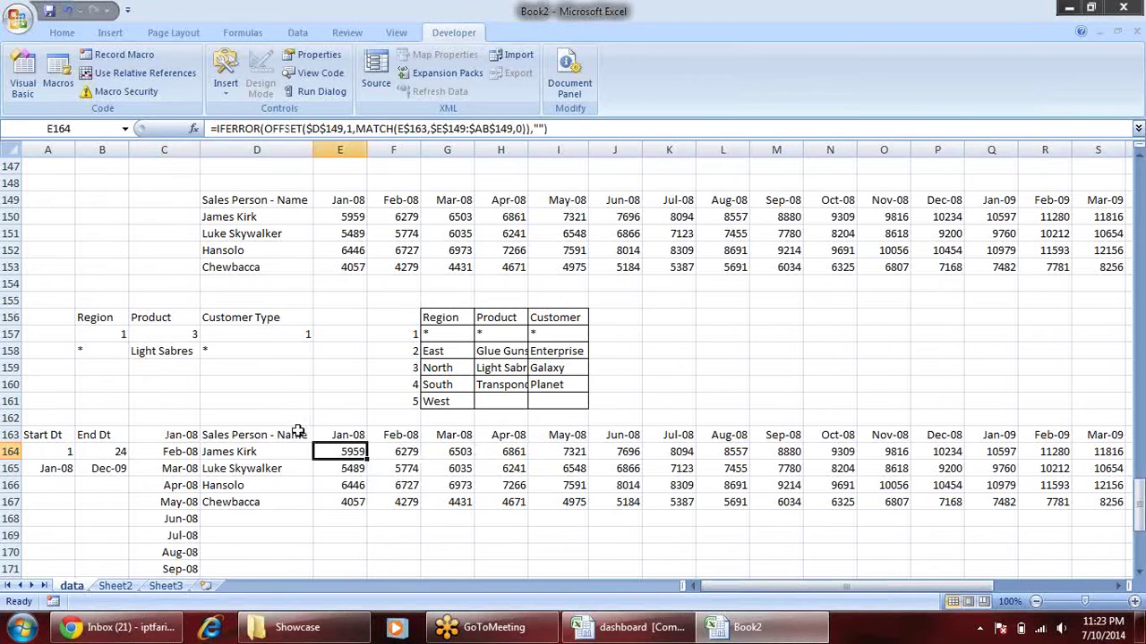
- Select the whole output table D163:AB167
{"action": "key", "text": "Up"}
{"action": "key", "text": "Left"}
{"action": "key", "text": "ctrl+shift+Right"}
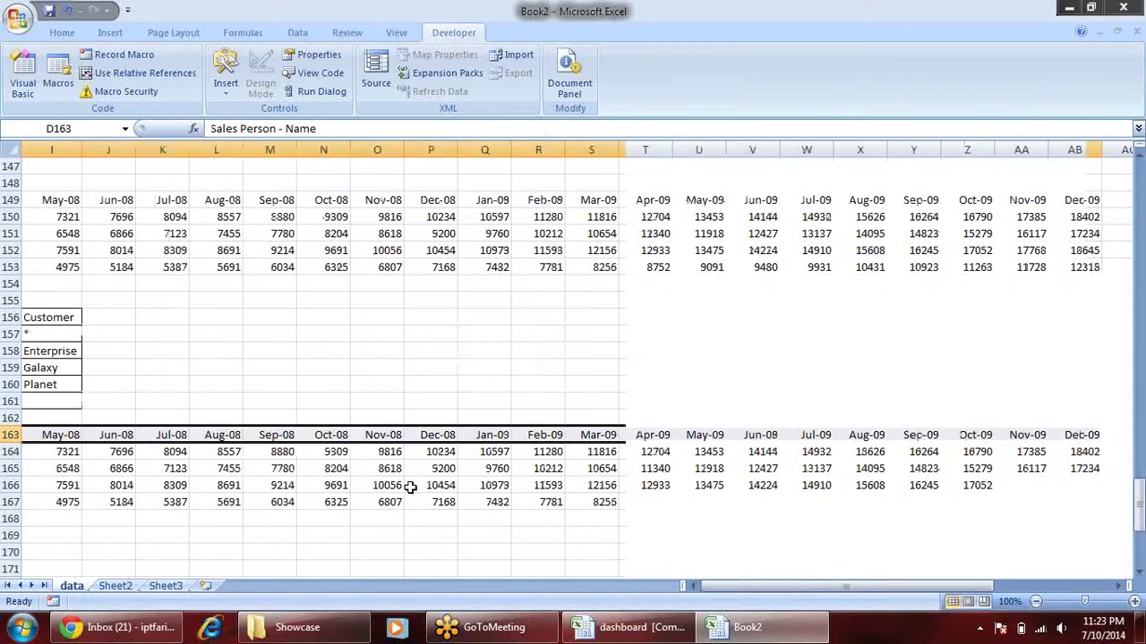
{"action": "key", "text": "ctrl+shift+Down"}
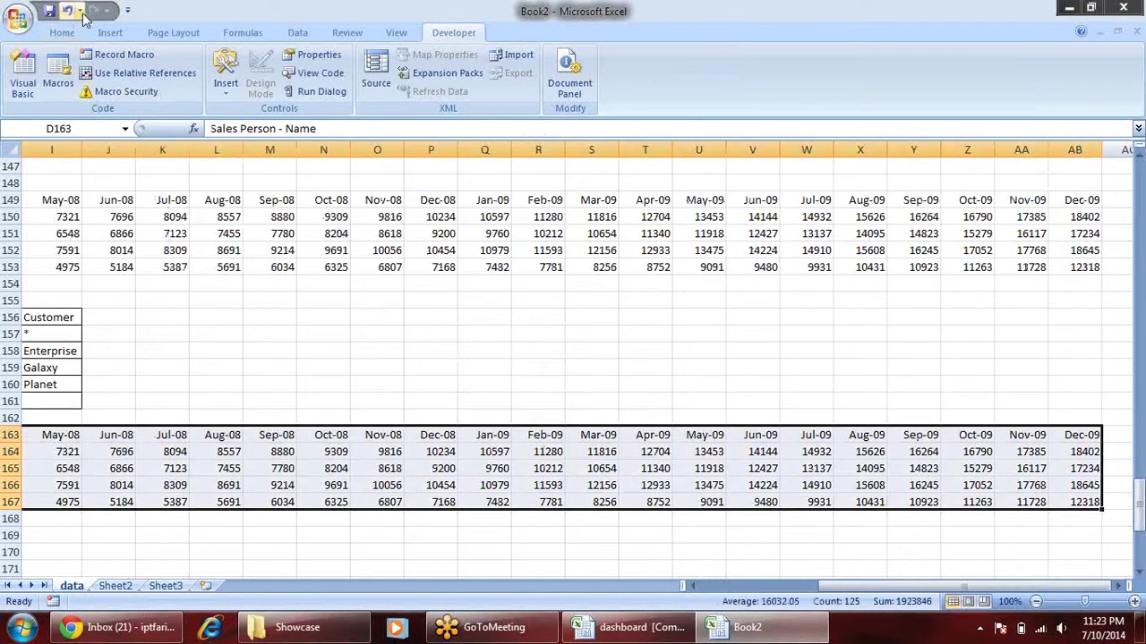
{"action": "left_click", "coordinate": [109, 32]}
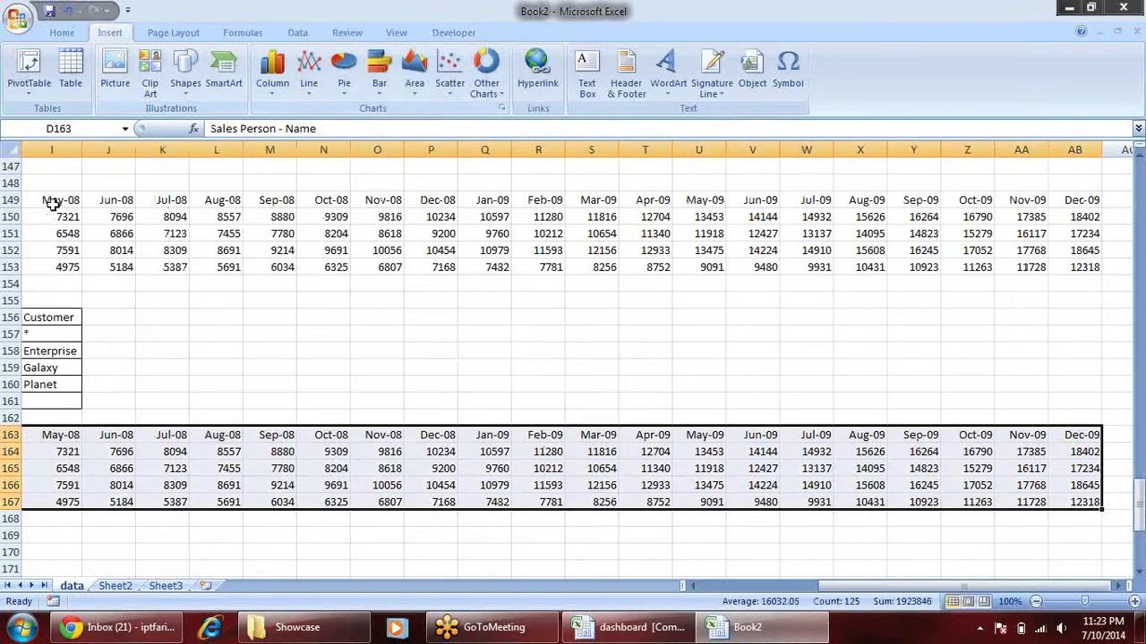
- Insert a clustered column chart of the table and delete its legend
{"action": "left_click", "coordinate": [272, 76]}
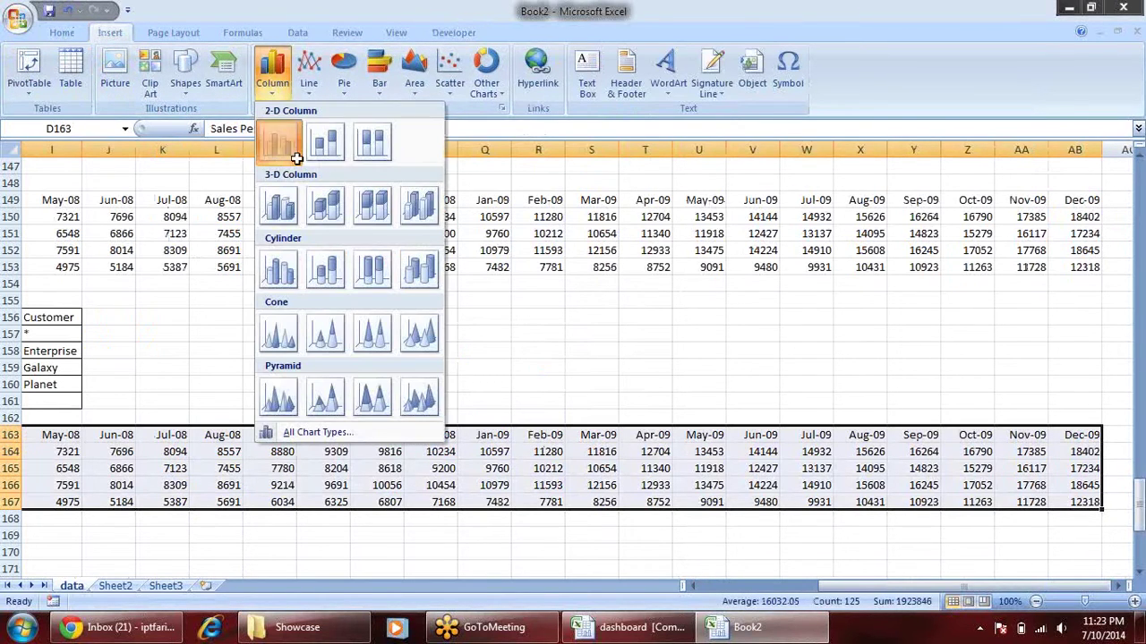
{"action": "left_click", "coordinate": [289, 153]}
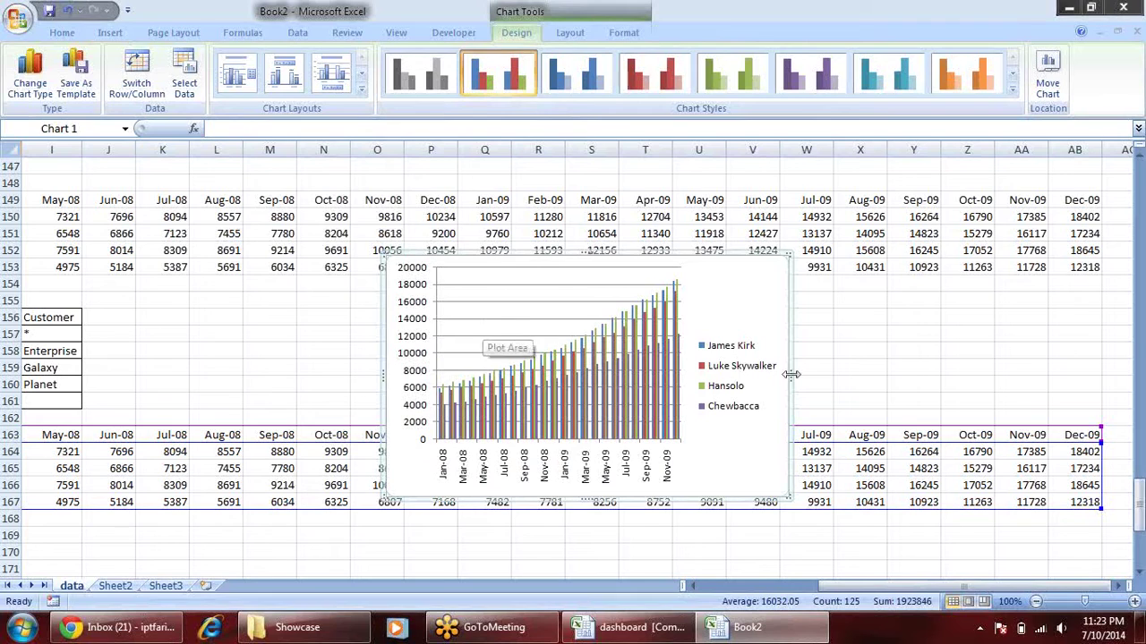
{"action": "left_click", "coordinate": [746, 351]}
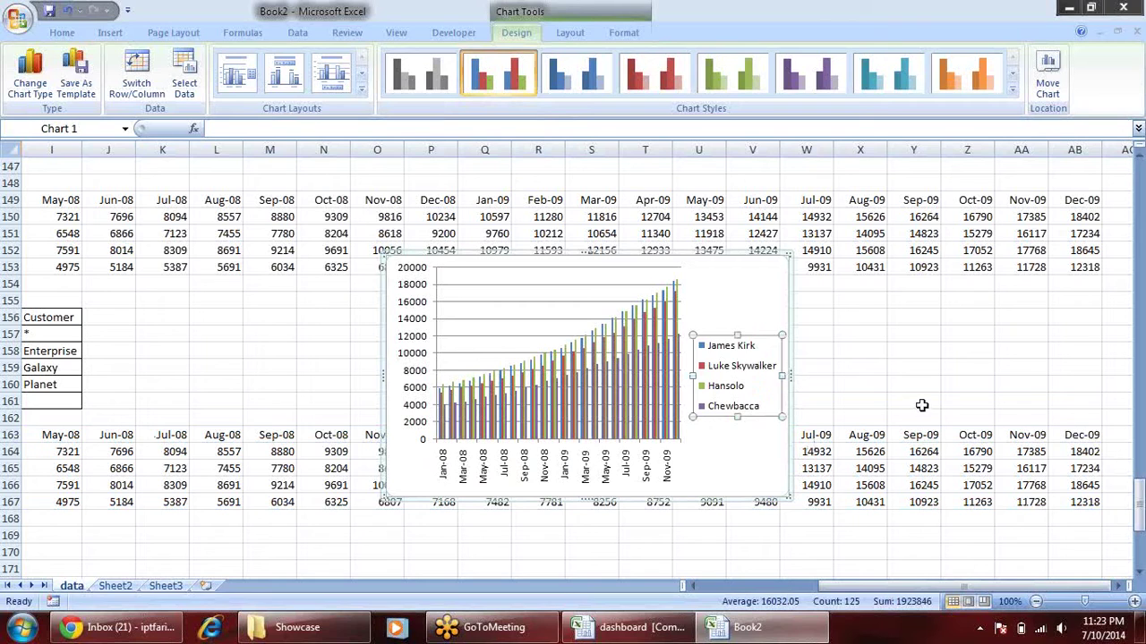
{"action": "key", "text": "Delete"}
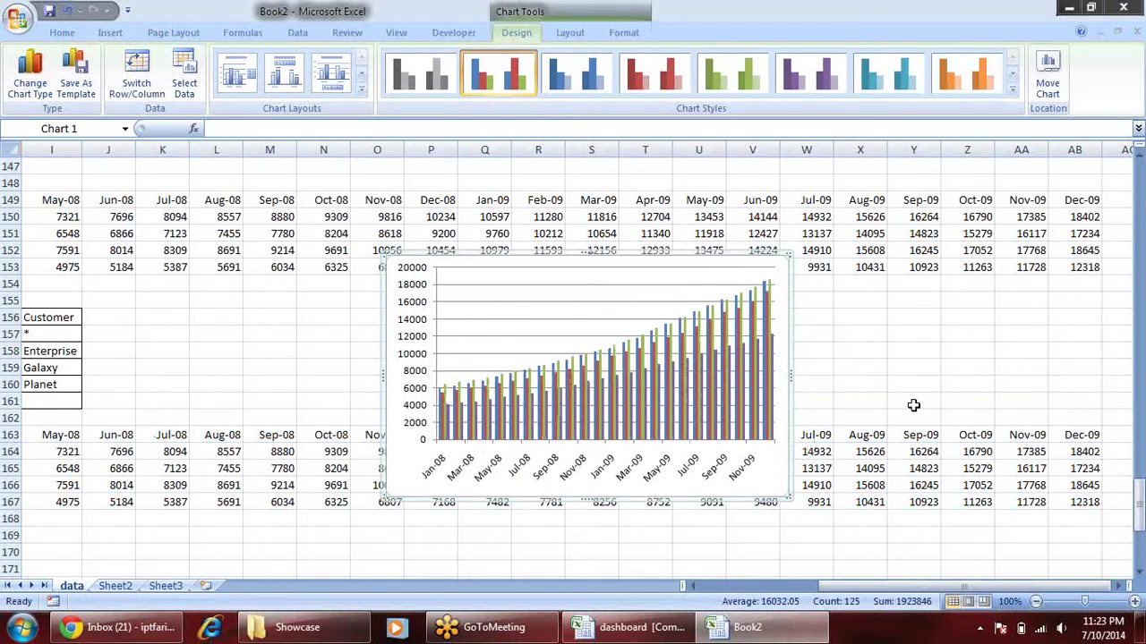
- Widen the chart and place it over rows 147 to 160, above the control cells
{"action": "left_click_drag", "start_coordinate": [884, 369], "coordinate": [992, 367]}
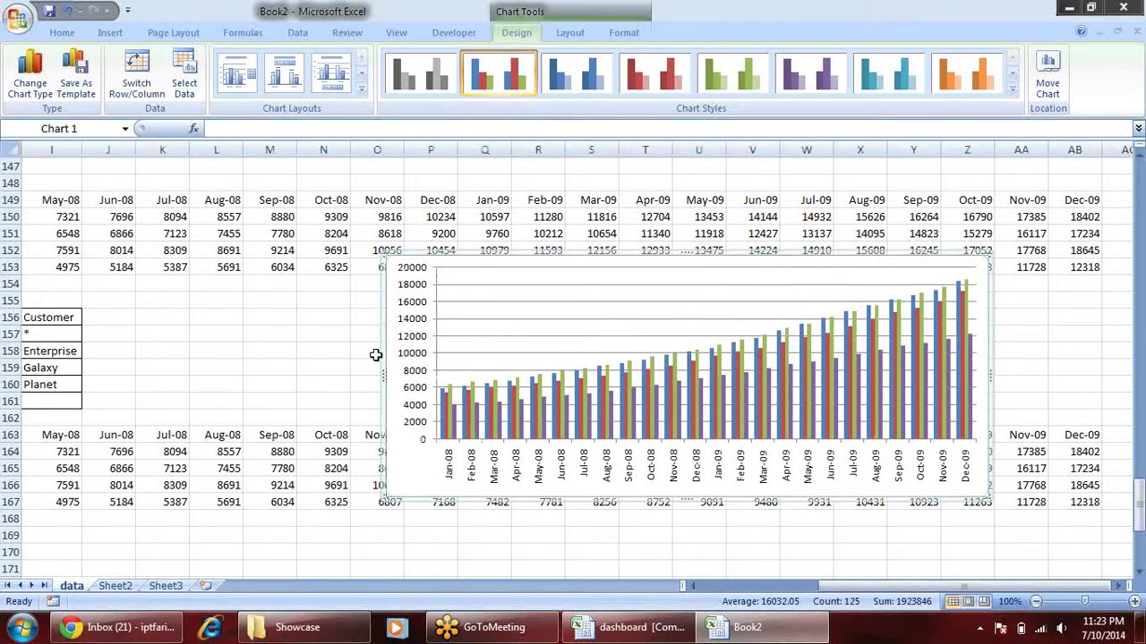
{"action": "left_click_drag", "start_coordinate": [376, 367], "coordinate": [255, 367]}
{"action": "left_click_drag", "start_coordinate": [452, 259], "coordinate": [493, 192]}
{"action": "left_click", "coordinate": [298, 535]}
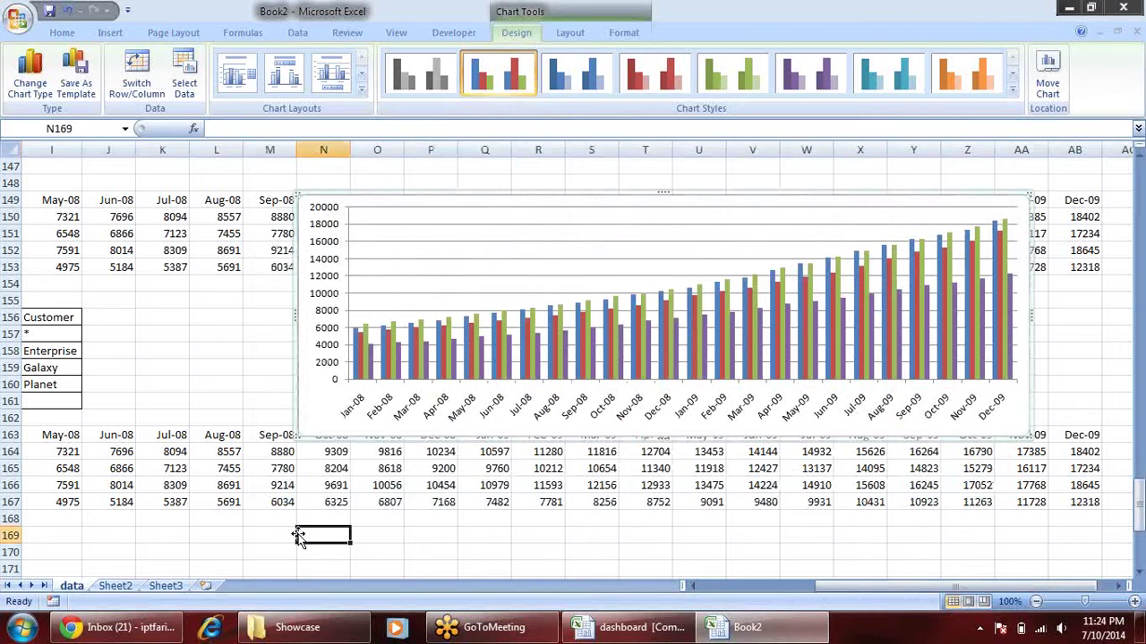
{"action": "left_click_drag", "start_coordinate": [888, 586], "coordinate": [750, 580]}
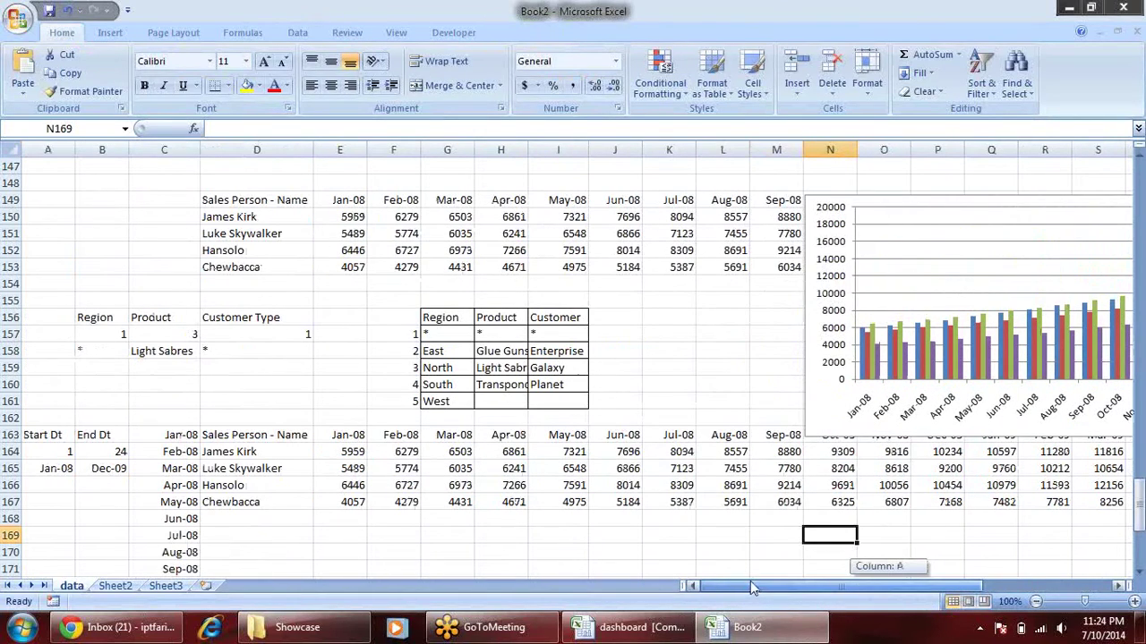
{"action": "left_click_drag", "start_coordinate": [877, 235], "coordinate": [808, 178]}
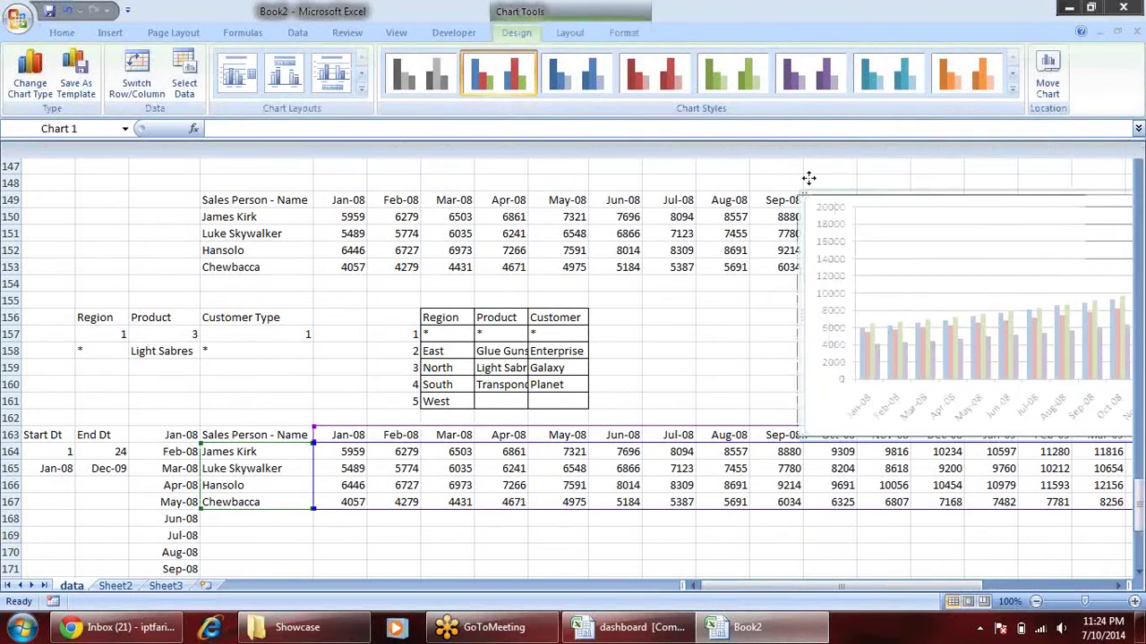
{"action": "mouse_move", "coordinate": [808, 178]}
{"action": "left_mouse_down"}
{"action": "mouse_move", "coordinate": [459, 270]}
{"action": "mouse_move", "coordinate": [453, 314]}
{"action": "left_mouse_up"}
{"action": "scroll", "coordinate": [452, 314], "scroll_direction": "down", "scroll_amount": 4}
{"action": "scroll", "coordinate": [532, 301], "scroll_direction": "up", "scroll_amount": 1}
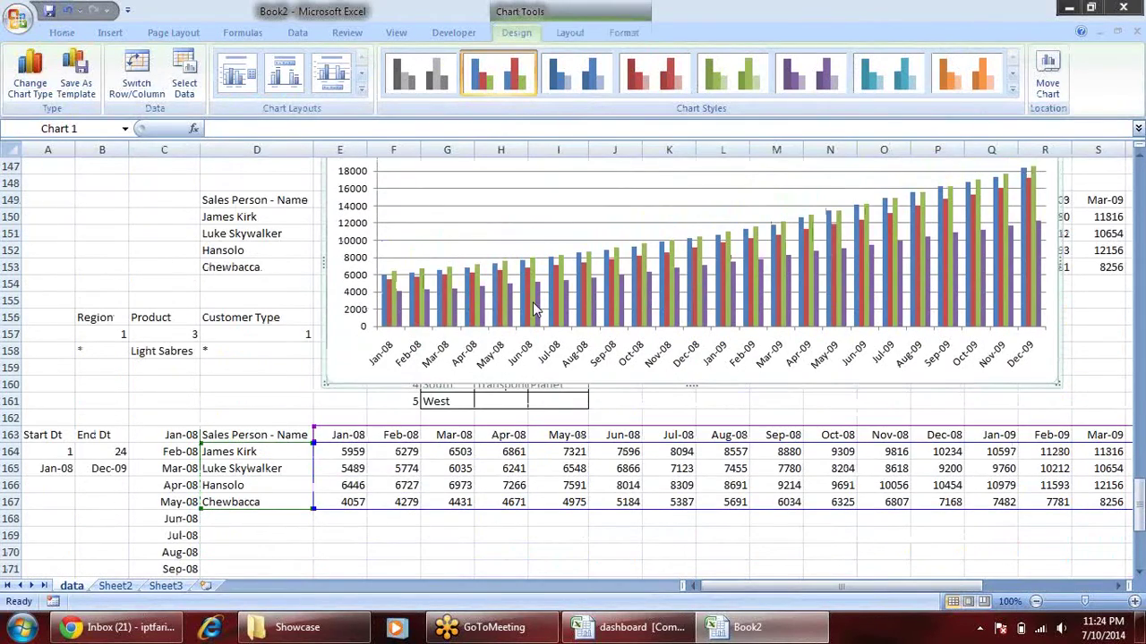
- Set the Region number in B157 to 2 and the end month index in B164 to 5
{"action": "left_click", "coordinate": [165, 350]}
{"action": "left_click", "coordinate": [113, 335]}
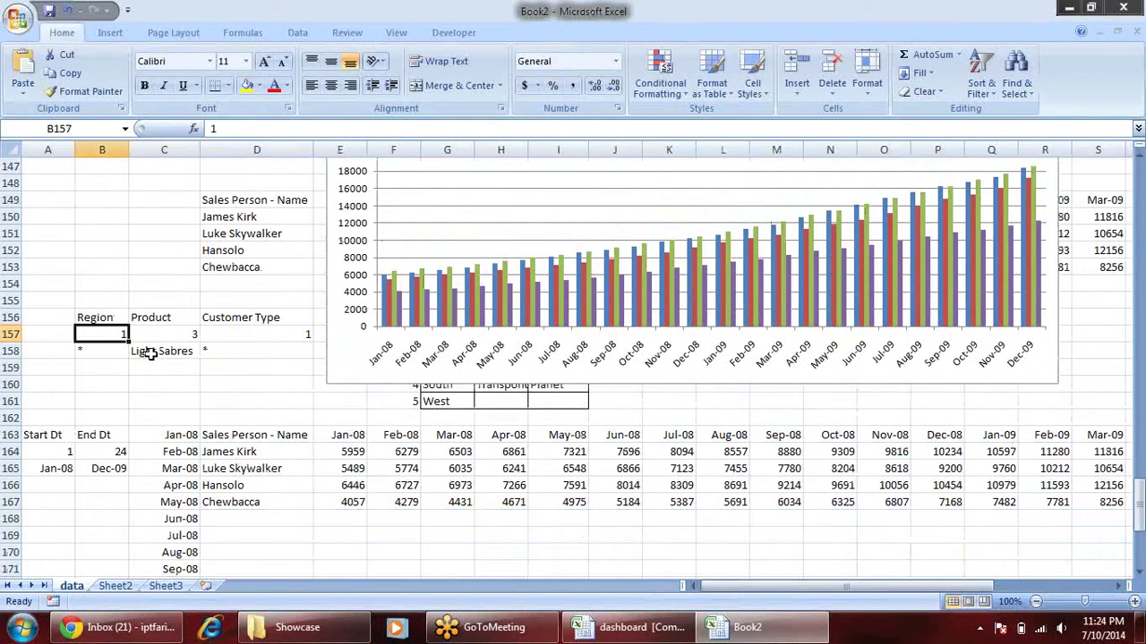
{"action": "type", "text": "2"}
{"action": "left_click", "coordinate": [220, 402]}
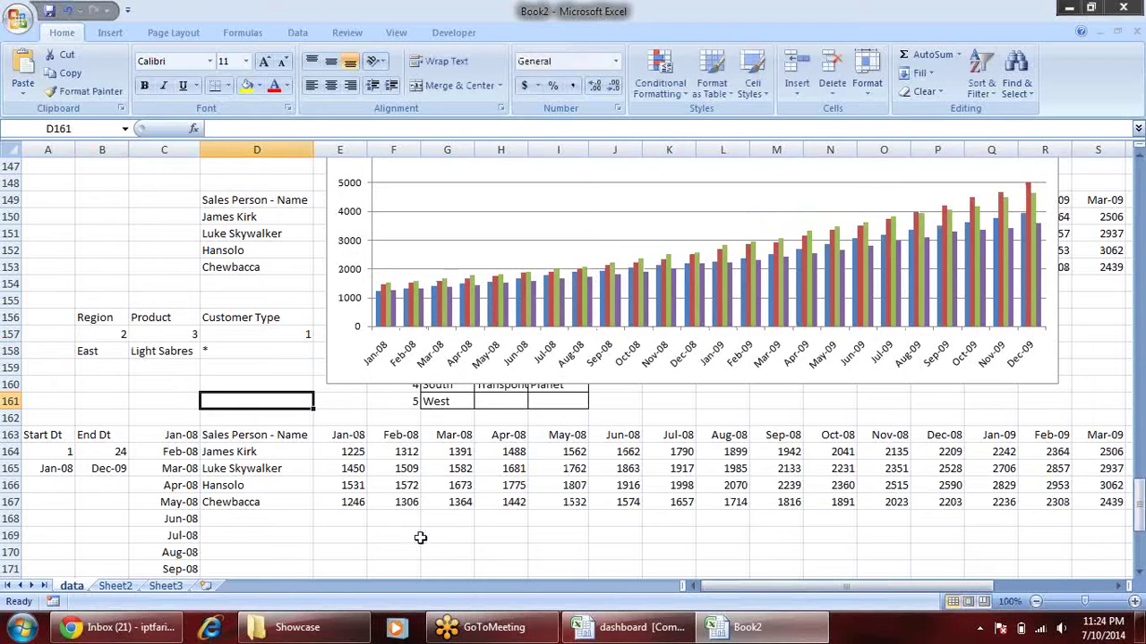
{"action": "left_click", "coordinate": [116, 451]}
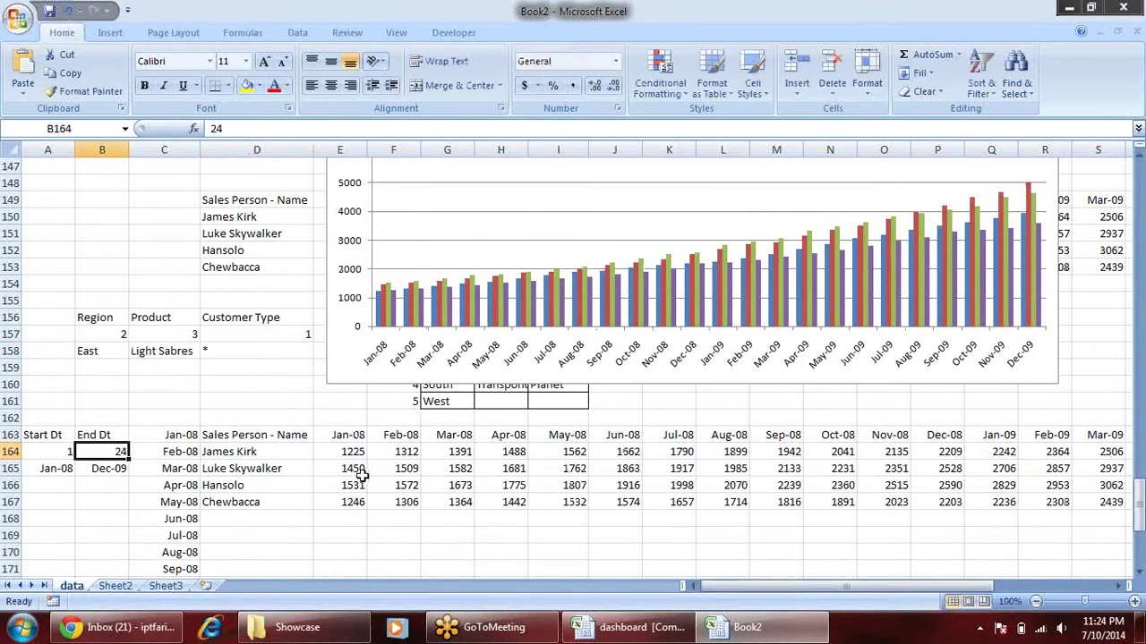
{"action": "type", "text": "5"}
{"action": "key", "text": "Return"}
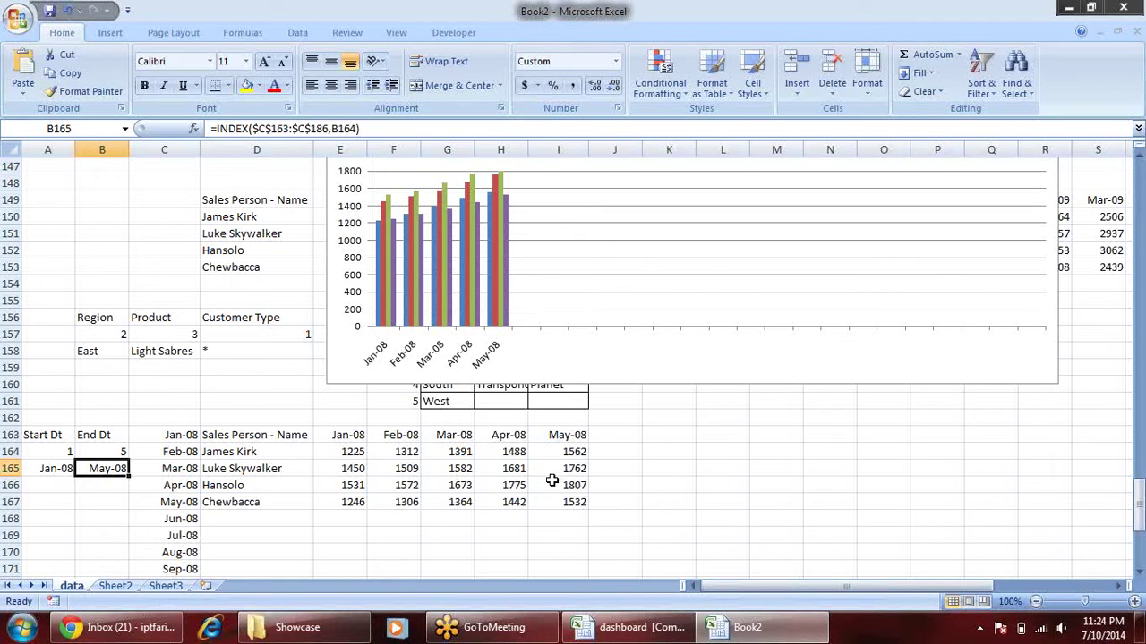
{"action": "left_click", "coordinate": [596, 356]}
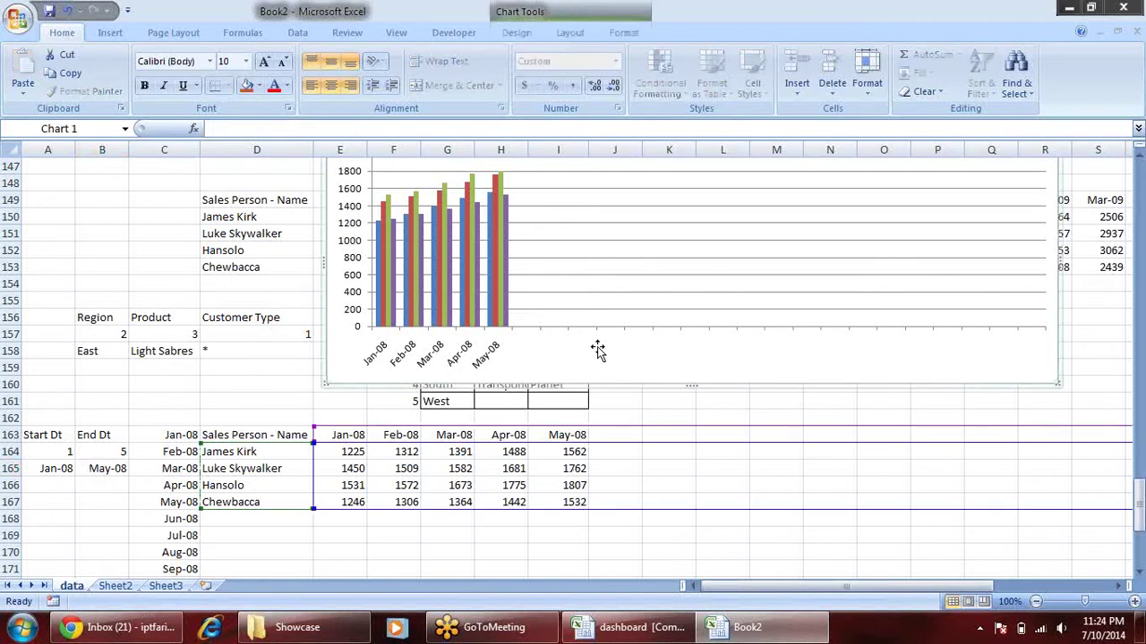
- Rename Sheet2 to Dashboard
{"action": "left_click", "coordinate": [115, 586]}
{"action": "type", "text": "Data"}
{"action": "key", "text": "BackSpace"}
{"action": "key", "text": "BackSpace"}
{"action": "key", "text": "BackSpace"}
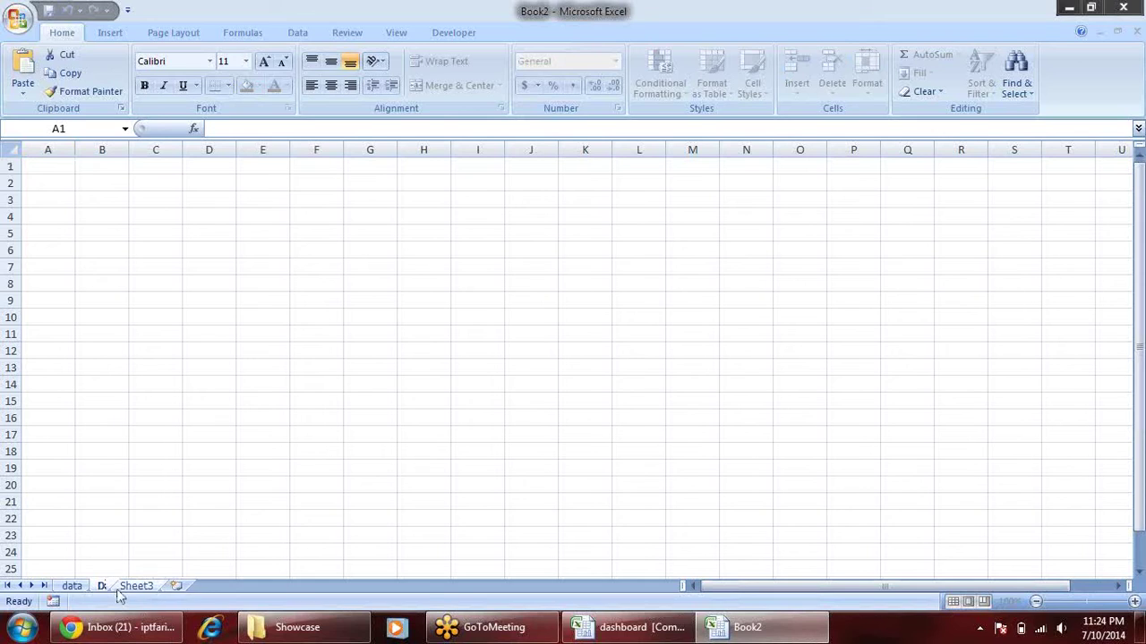
{"action": "type", "text": "ashboard"}
{"action": "key", "text": "Return"}
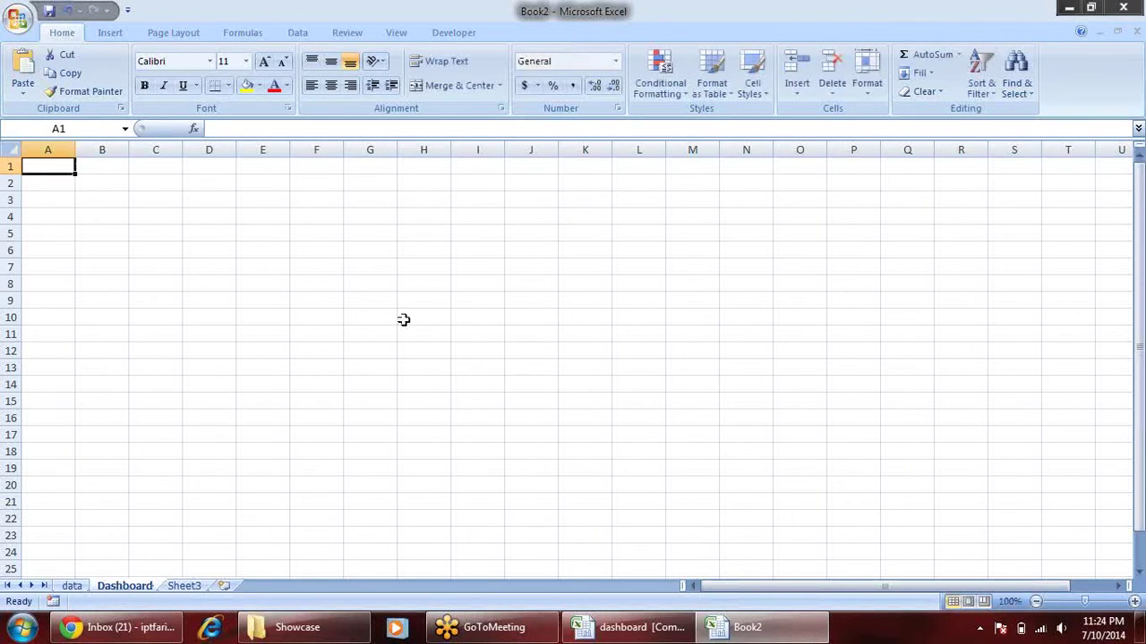
- Draw a large rectangle across rows 3 to 16 on the Dashboard sheet
{"action": "left_click", "coordinate": [291, 223]}
{"action": "left_click", "coordinate": [110, 32]}
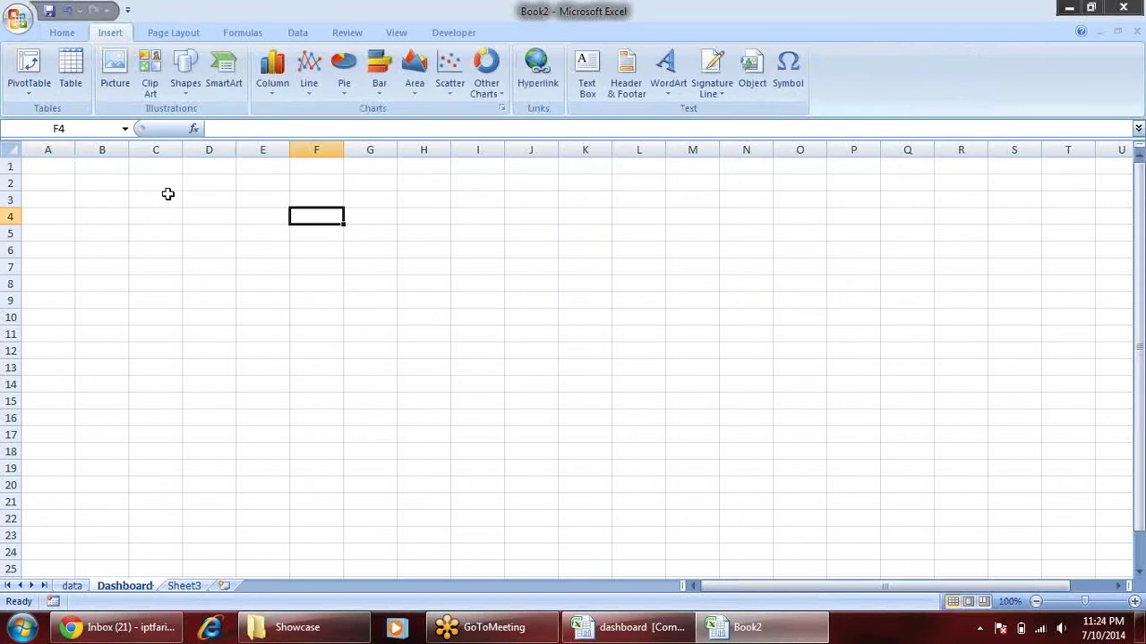
{"action": "left_click", "coordinate": [190, 96]}
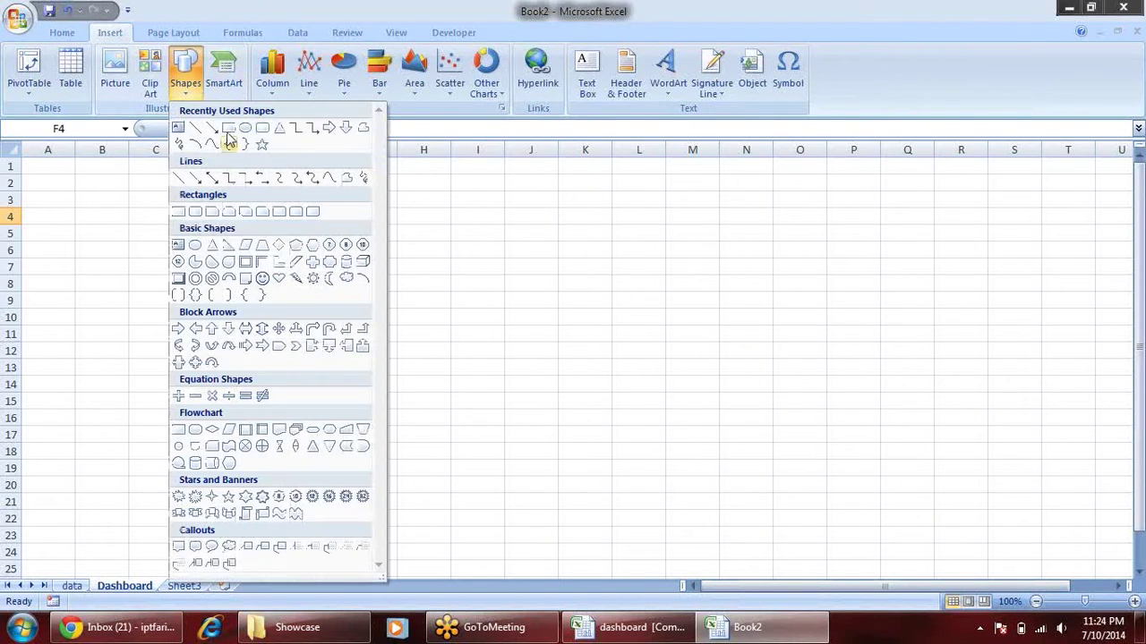
{"action": "left_click", "coordinate": [196, 248]}
{"action": "mouse_move", "coordinate": [47, 182]}
{"action": "left_mouse_down"}
{"action": "mouse_move", "coordinate": [979, 341]}
{"action": "mouse_move", "coordinate": [1024, 422]}
{"action": "left_mouse_up"}
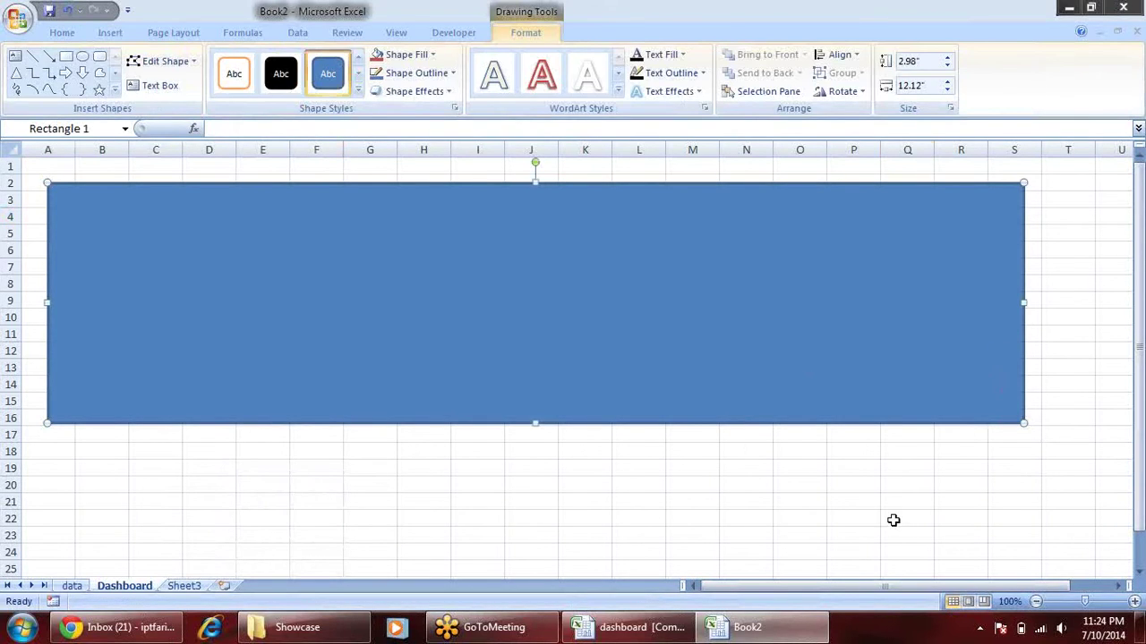
{"action": "left_click", "coordinate": [893, 520]}
- Cut the chart from the data sheet and return to Dashboard
{"action": "left_click", "coordinate": [72, 585]}
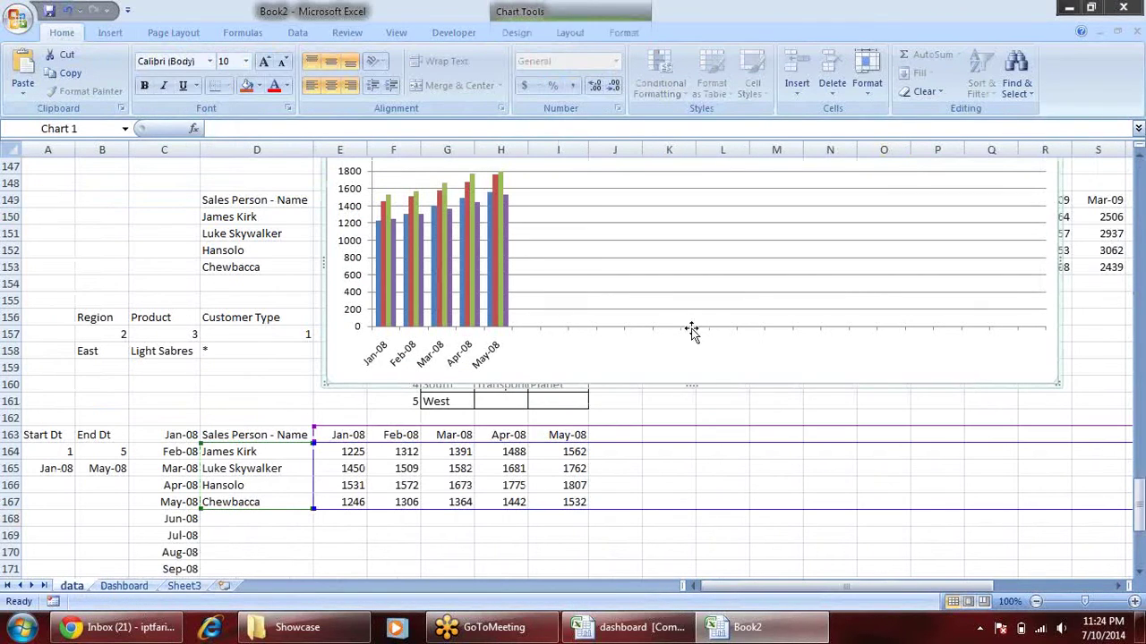
{"action": "key", "text": "ctrl+x"}
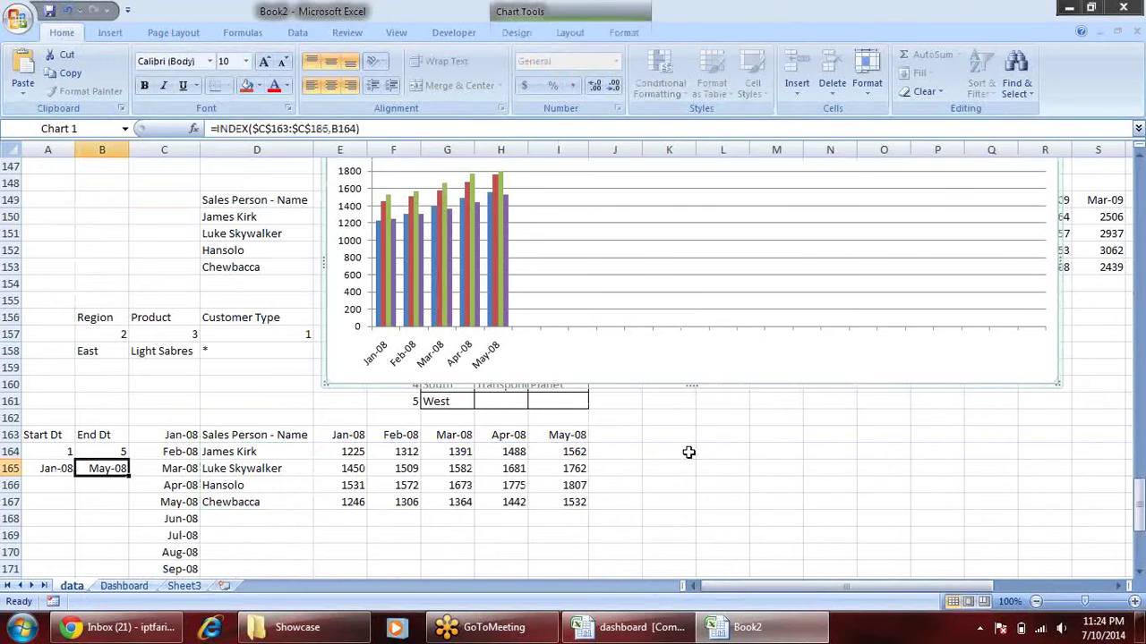
{"action": "left_click", "coordinate": [124, 582]}
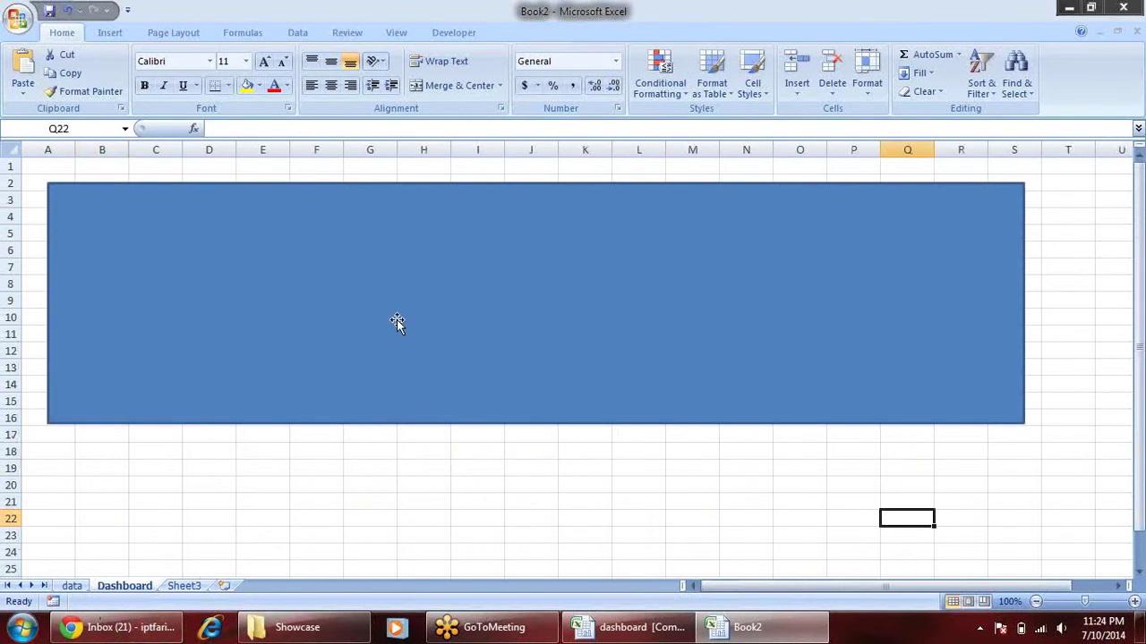
- Paste the chart onto Dashboard and move it over the blue rectangle
{"action": "key", "text": "ctrl+v"}
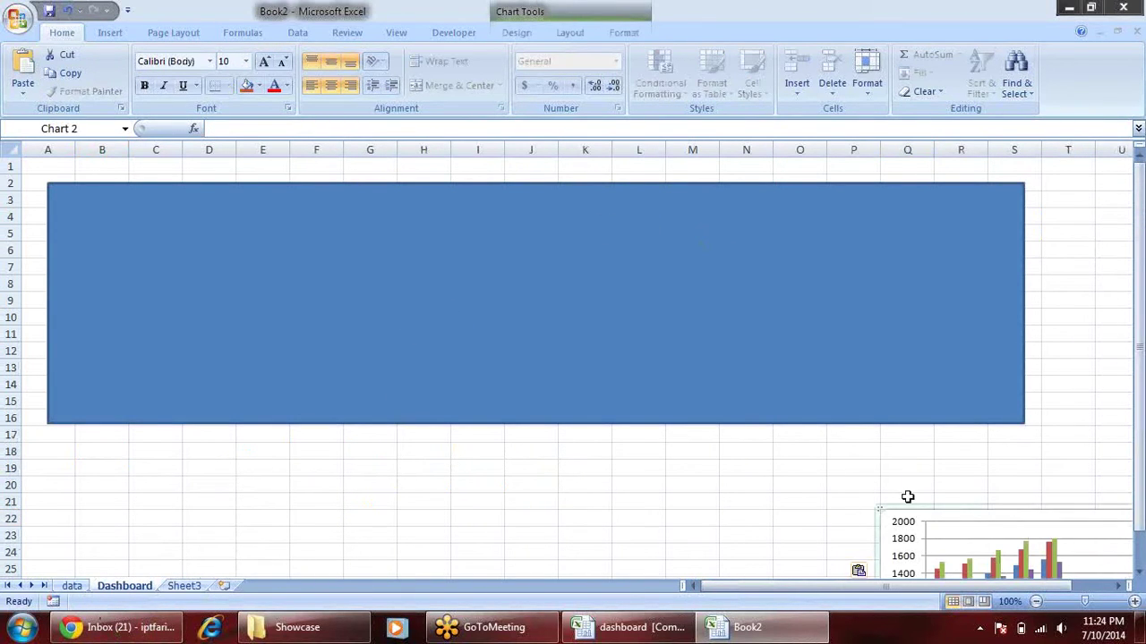
{"action": "left_click_drag", "start_coordinate": [918, 509], "coordinate": [314, 240]}
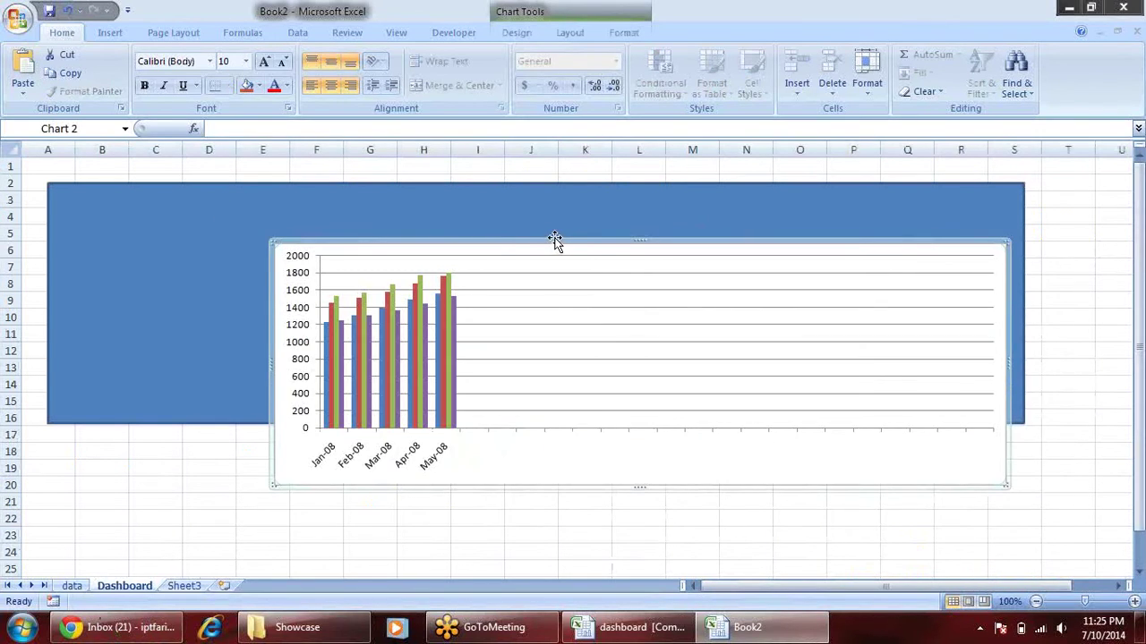
{"action": "left_click_drag", "start_coordinate": [555, 240], "coordinate": [383, 194]}
{"action": "left_click", "coordinate": [681, 320]}
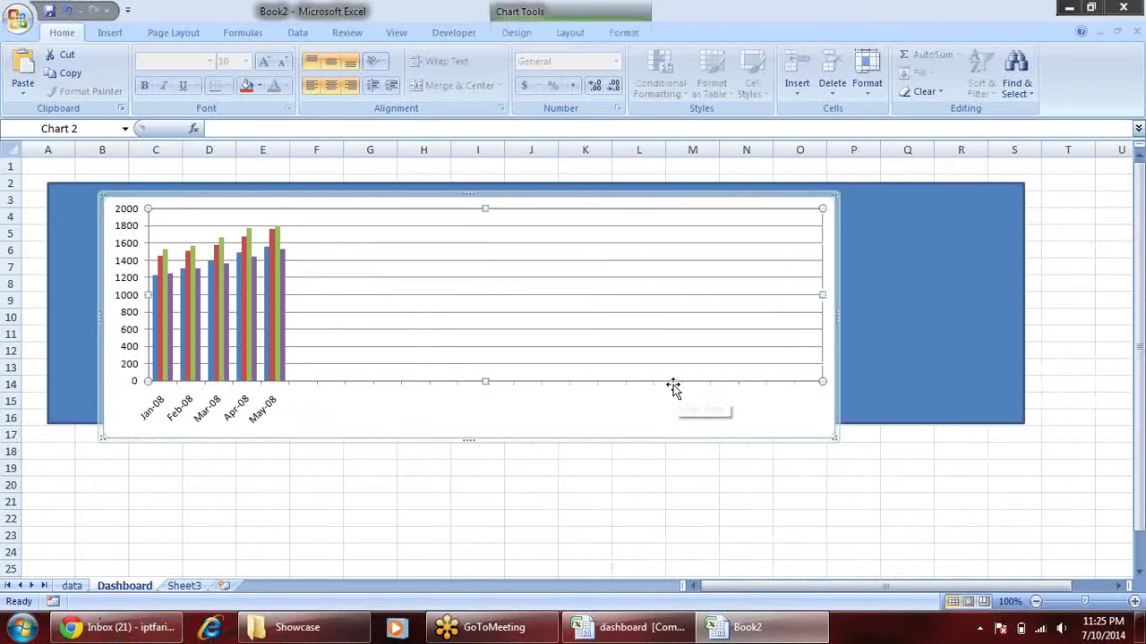
{"action": "key", "text": "Escape"}
{"action": "key", "text": "Delete"}
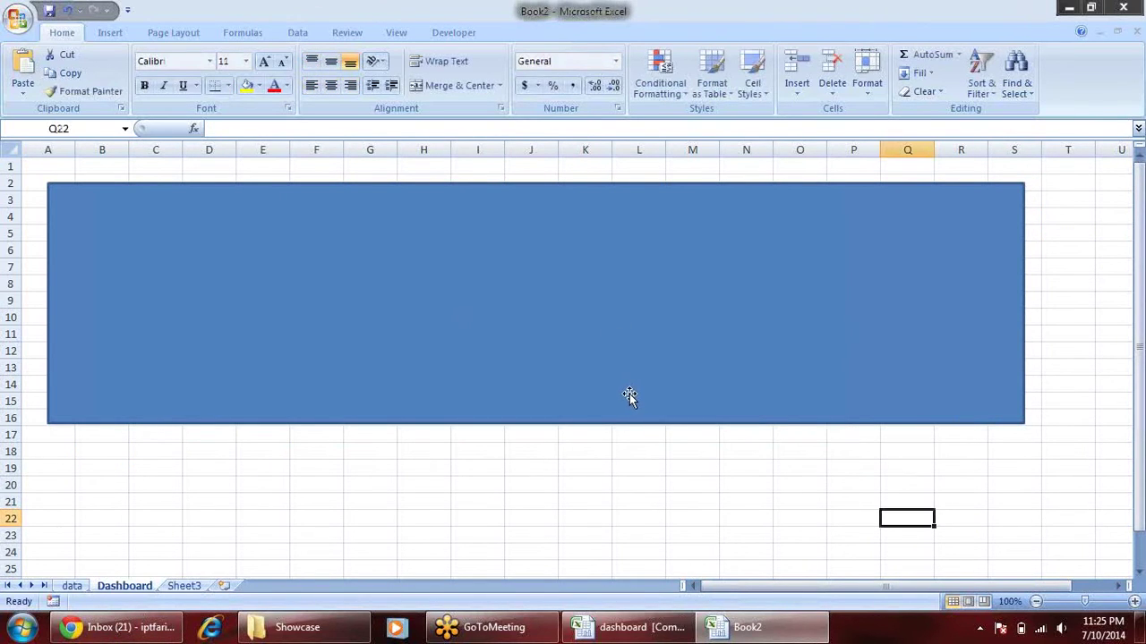
{"action": "key", "text": "ctrl+z"}
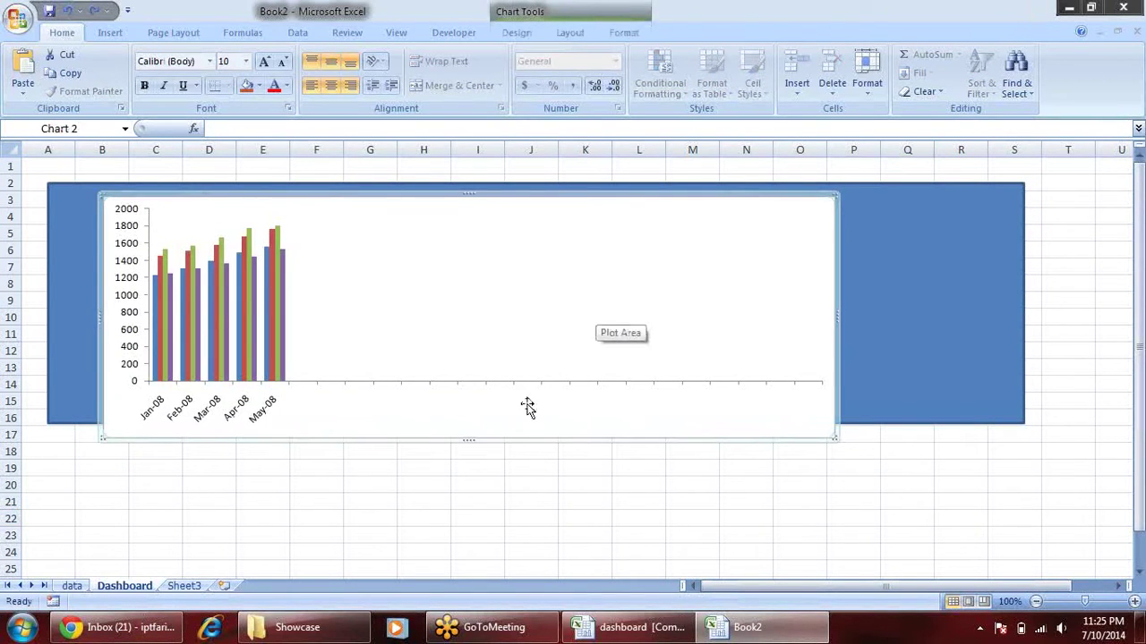
- Set the chart area fill to No fill so the blue shows through
{"action": "right_click", "coordinate": [551, 413]}
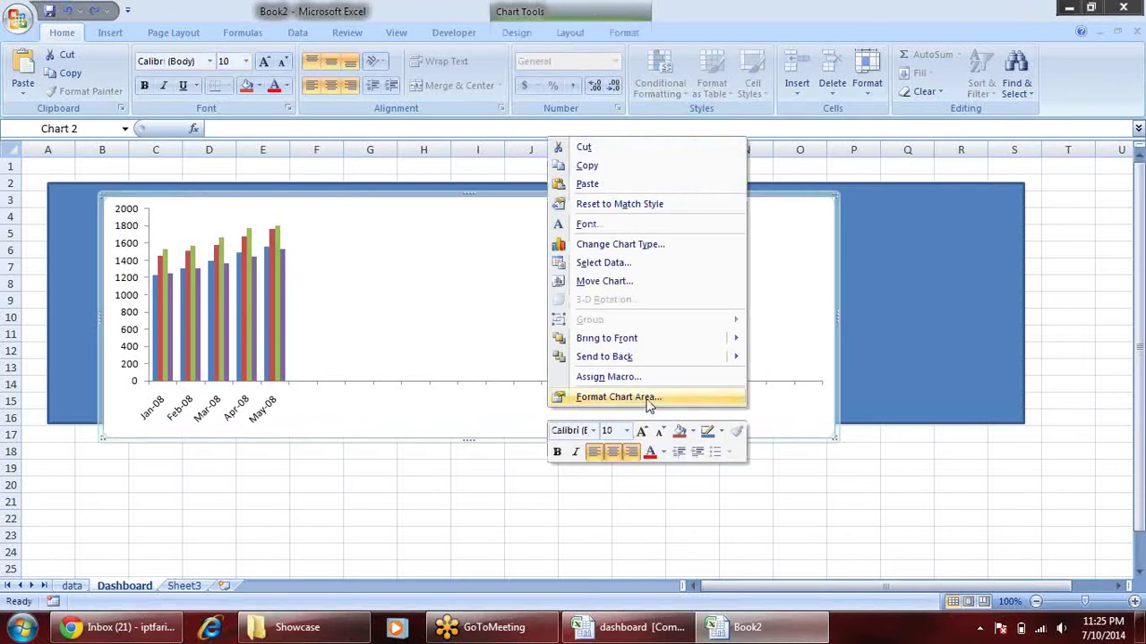
{"action": "left_click", "coordinate": [650, 403]}
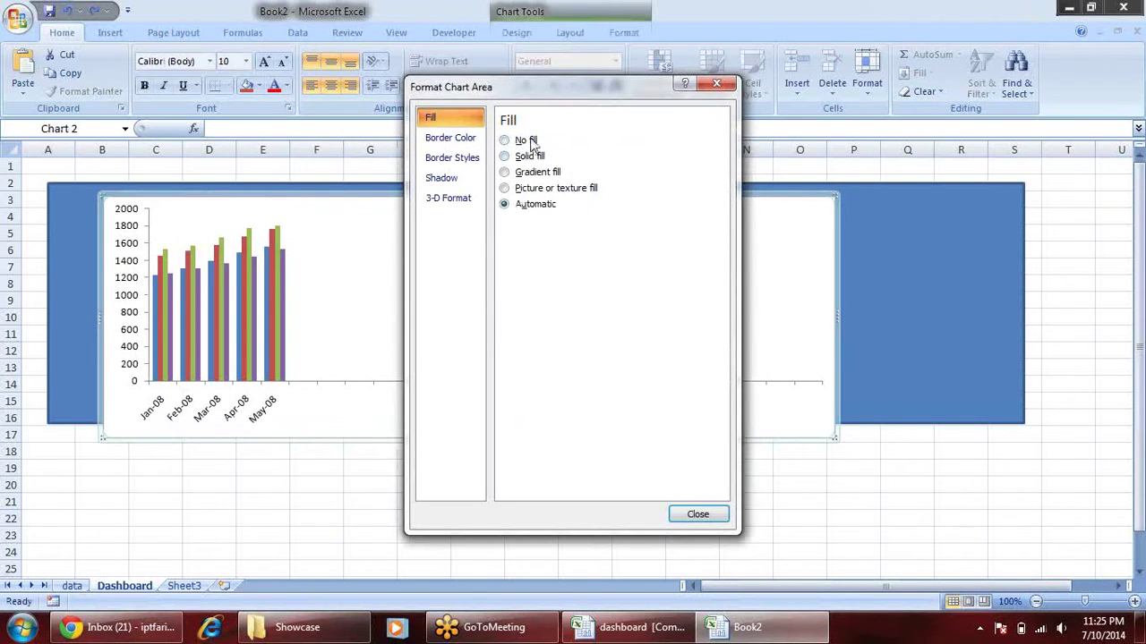
{"action": "left_click", "coordinate": [529, 140]}
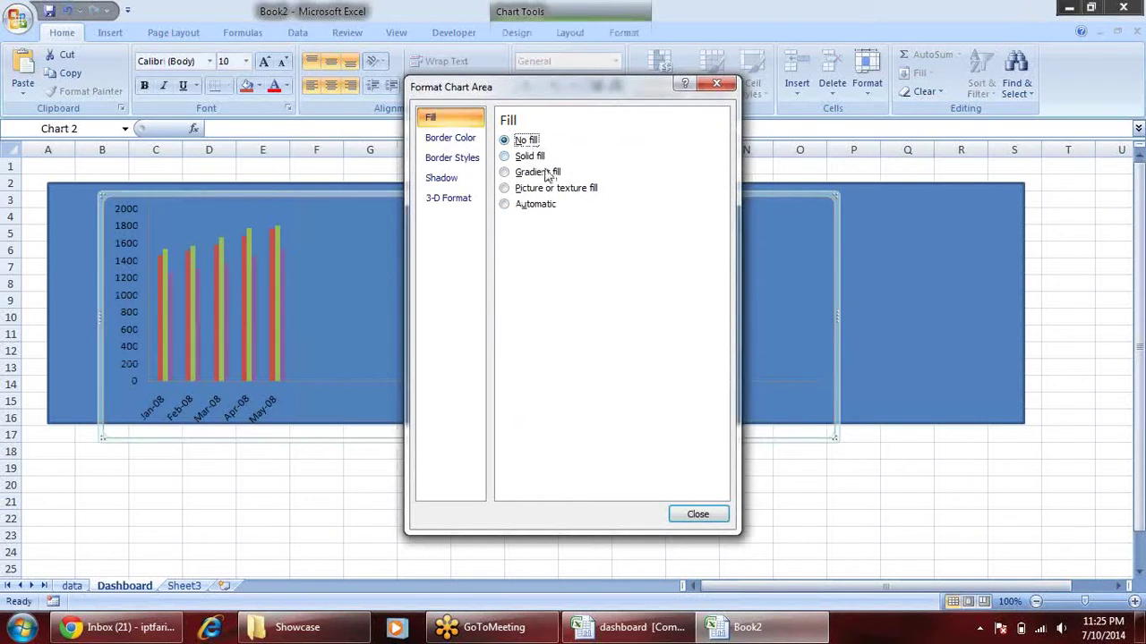
{"action": "left_click", "coordinate": [537, 157]}
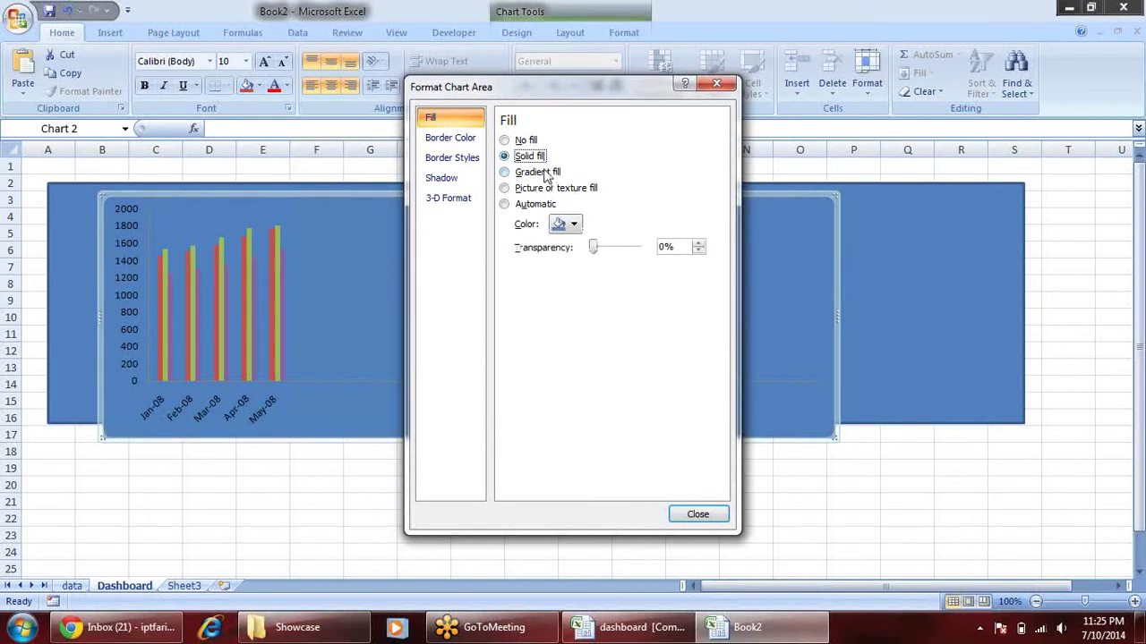
{"action": "left_click", "coordinate": [528, 141]}
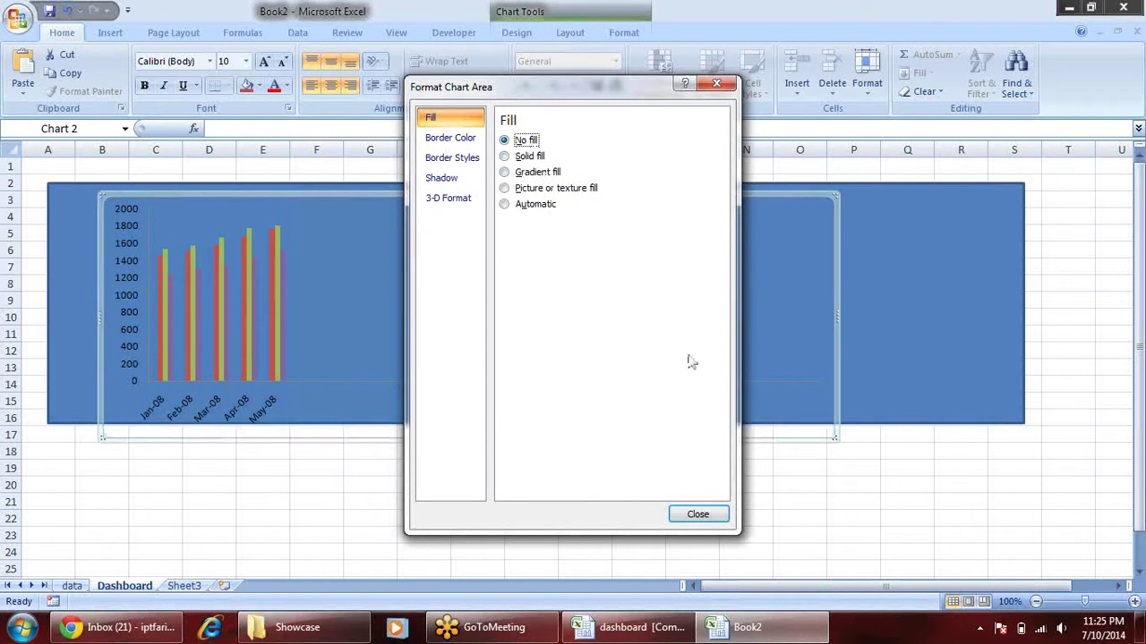
{"action": "left_click", "coordinate": [698, 514]}
{"action": "left_click", "coordinate": [941, 320]}
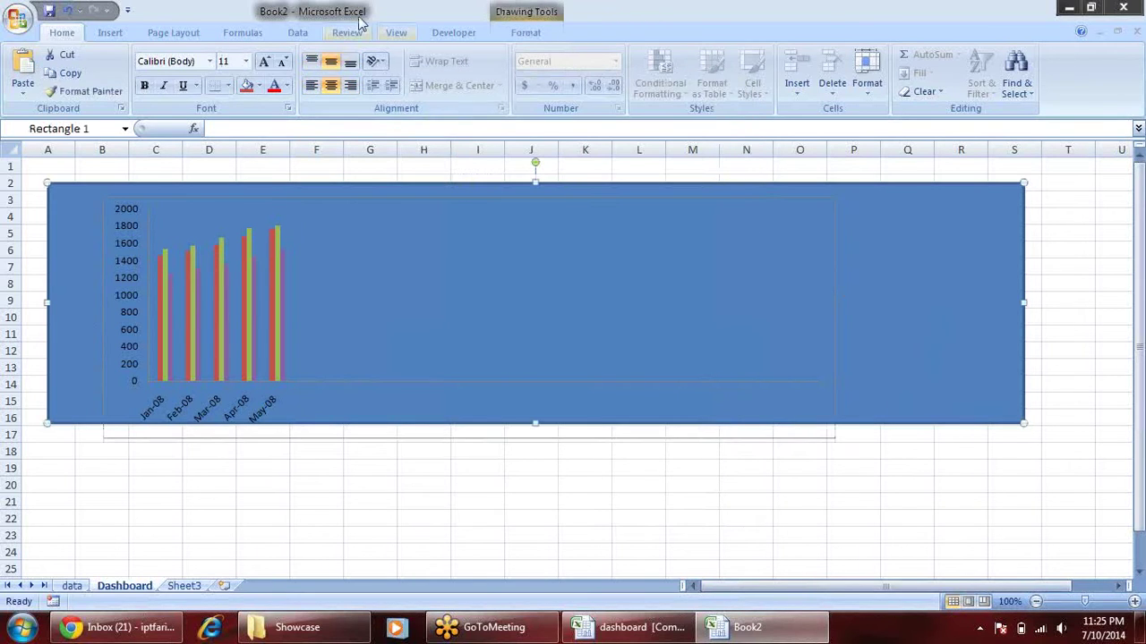
- Apply a pink shape style to the backdrop rectangle
{"action": "left_click", "coordinate": [234, 36]}
{"action": "left_click", "coordinate": [526, 32]}
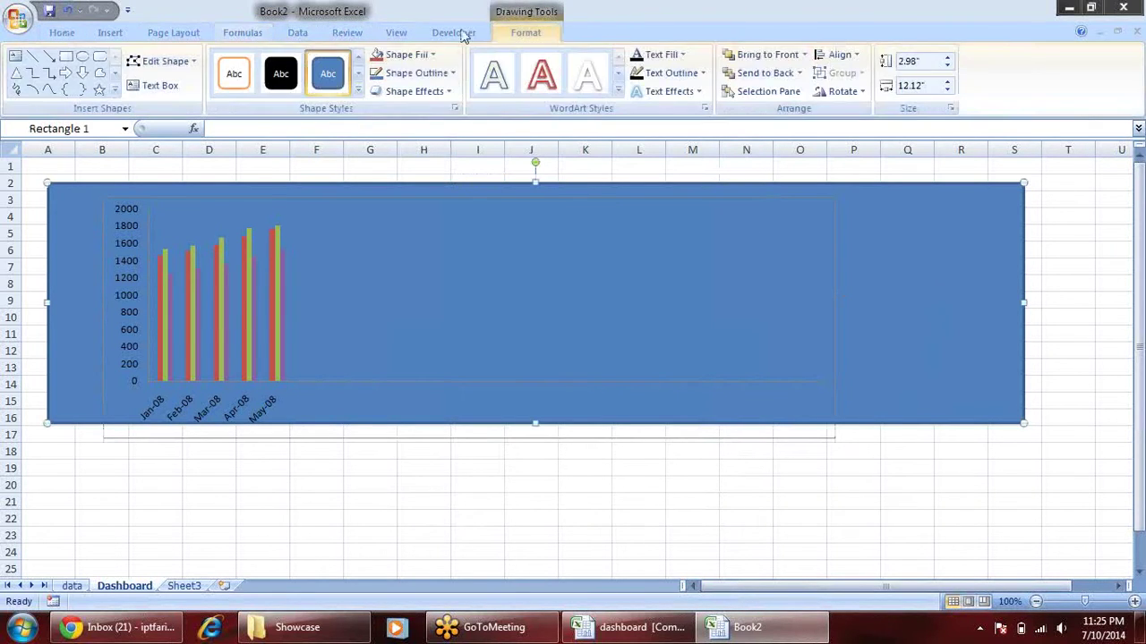
{"action": "left_click", "coordinate": [367, 96]}
{"action": "left_click", "coordinate": [331, 213]}
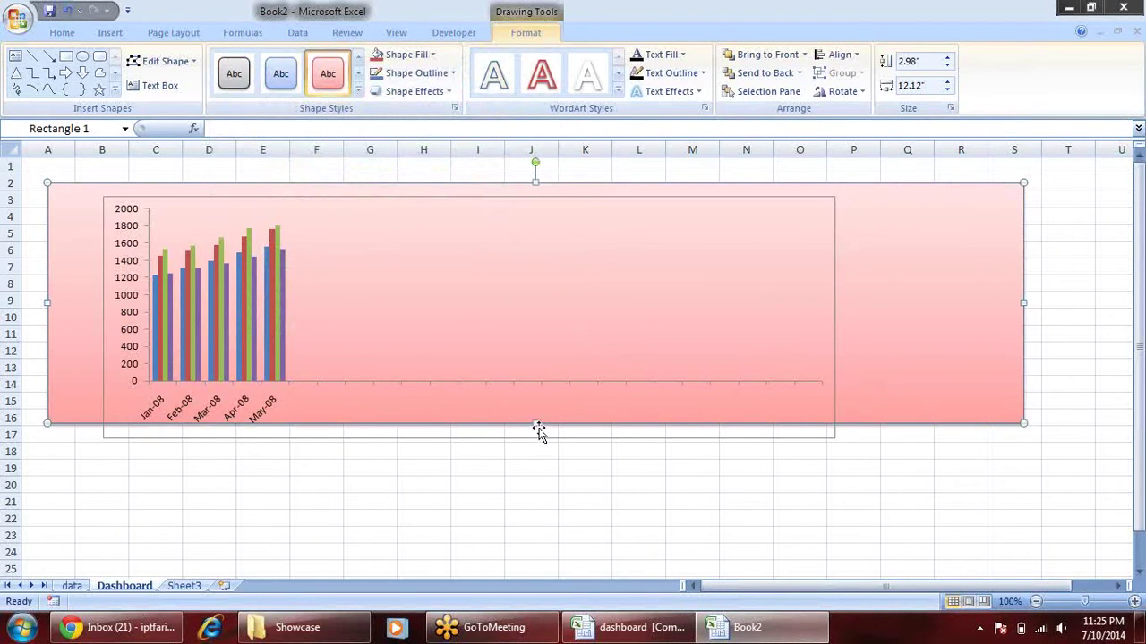
- Move the chart inside the pink panel and make the panel taller to enclose it
{"action": "left_click", "coordinate": [634, 365]}
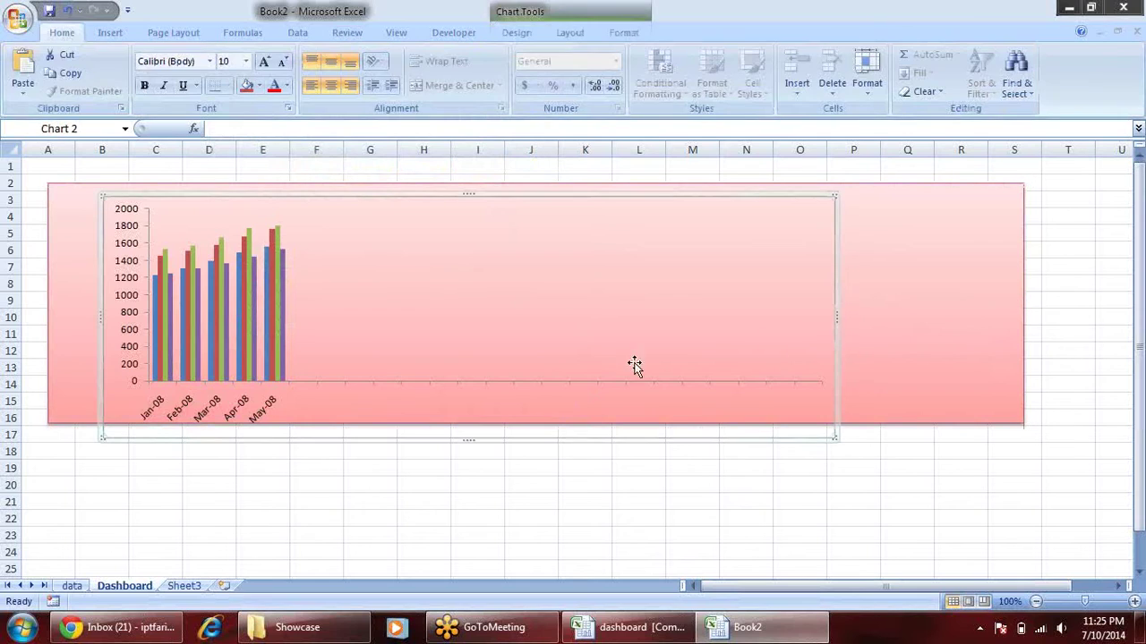
{"action": "left_click_drag", "start_coordinate": [337, 196], "coordinate": [286, 193]}
{"action": "left_click", "coordinate": [837, 412]}
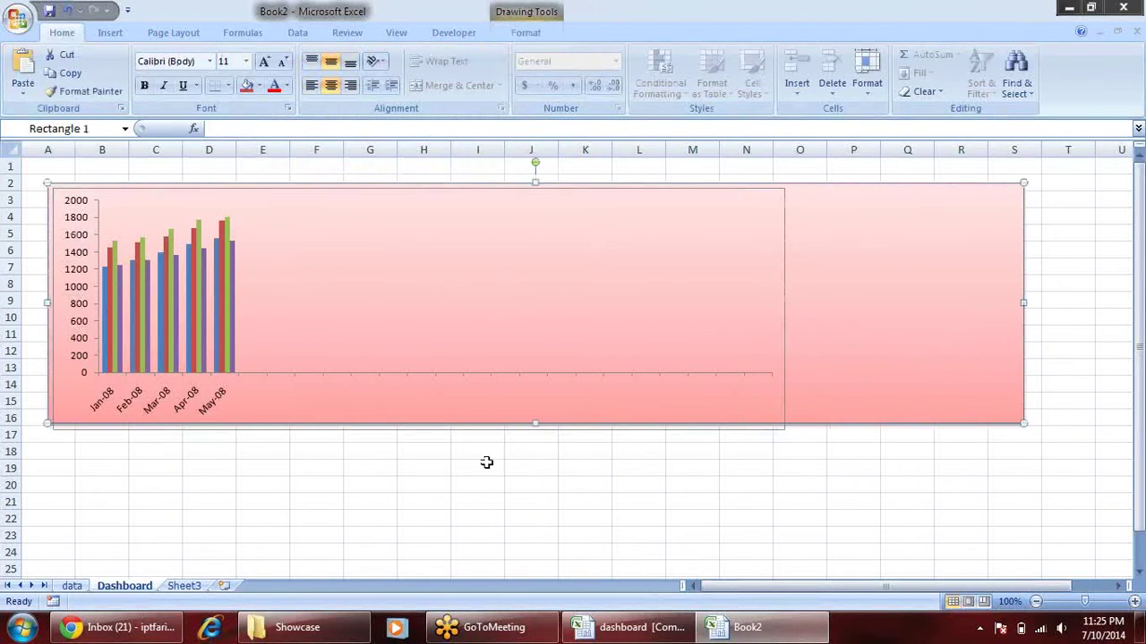
{"action": "left_click_drag", "start_coordinate": [535, 426], "coordinate": [541, 439]}
- Set the chart area's border colour to No line
{"action": "left_click", "coordinate": [772, 281]}
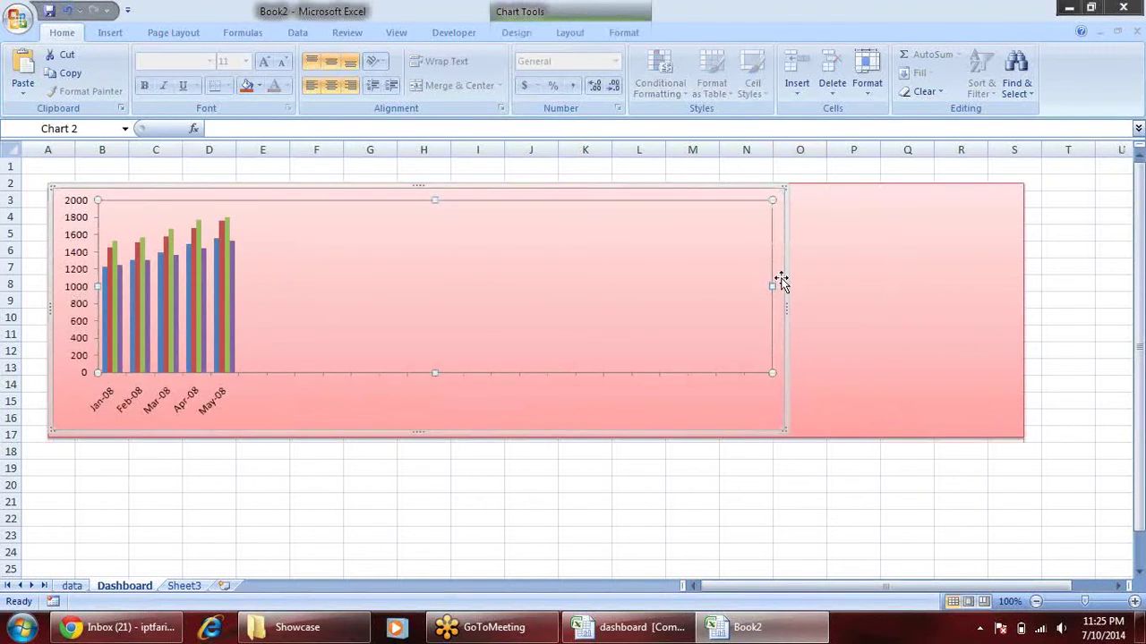
{"action": "right_click", "coordinate": [780, 280]}
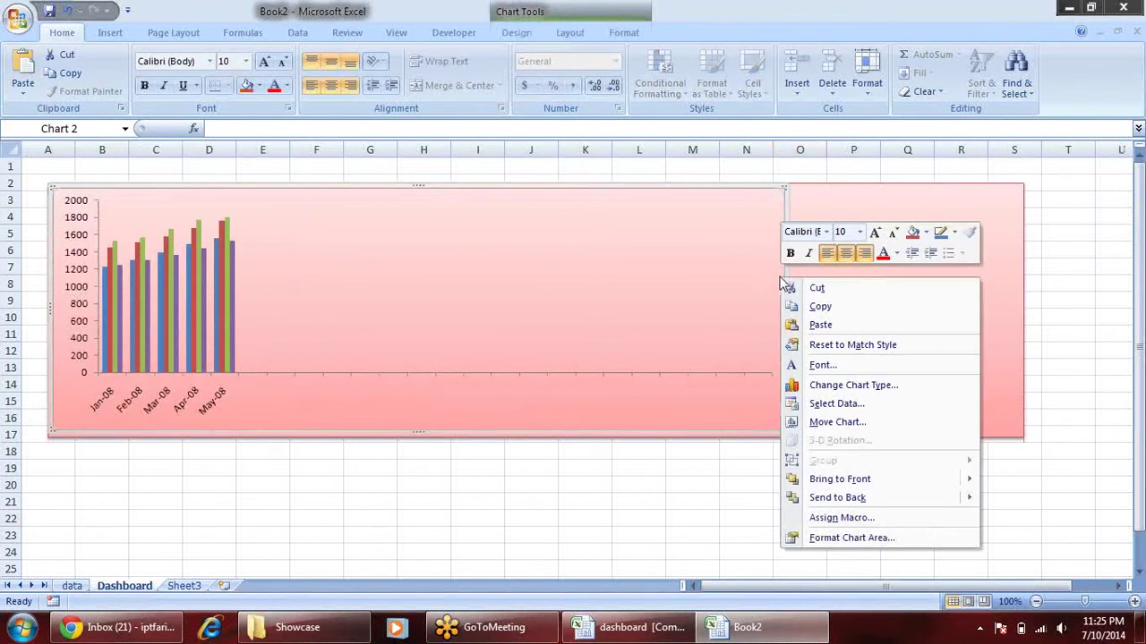
{"action": "left_click", "coordinate": [814, 537]}
{"action": "left_click", "coordinate": [450, 137]}
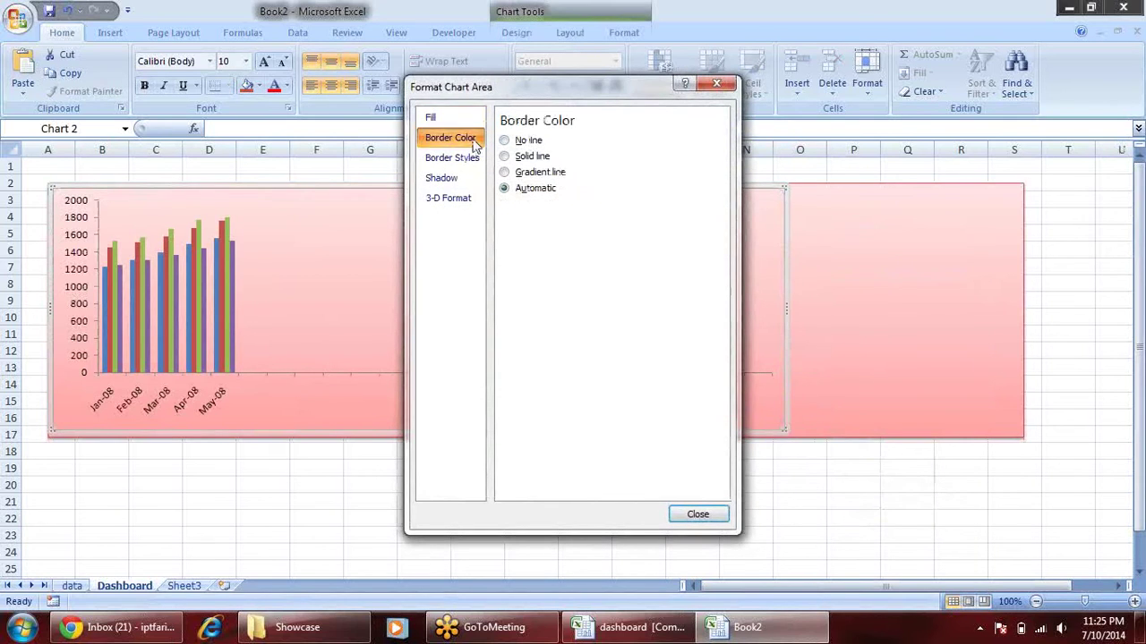
{"action": "left_click", "coordinate": [530, 141]}
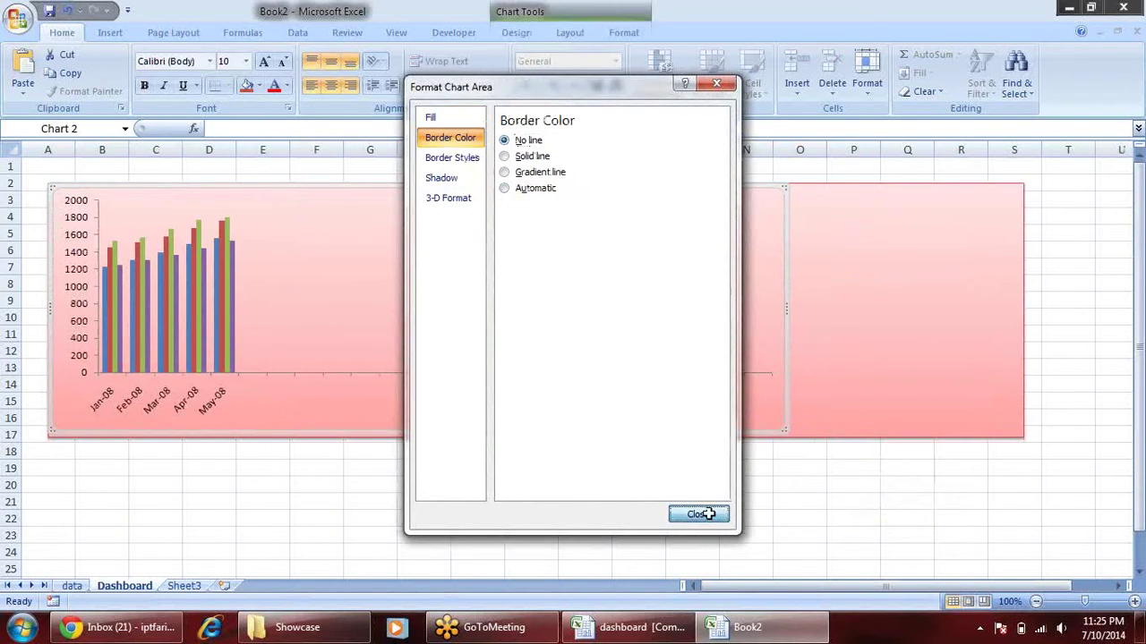
{"action": "left_click", "coordinate": [697, 513]}
{"action": "left_click", "coordinate": [737, 520]}
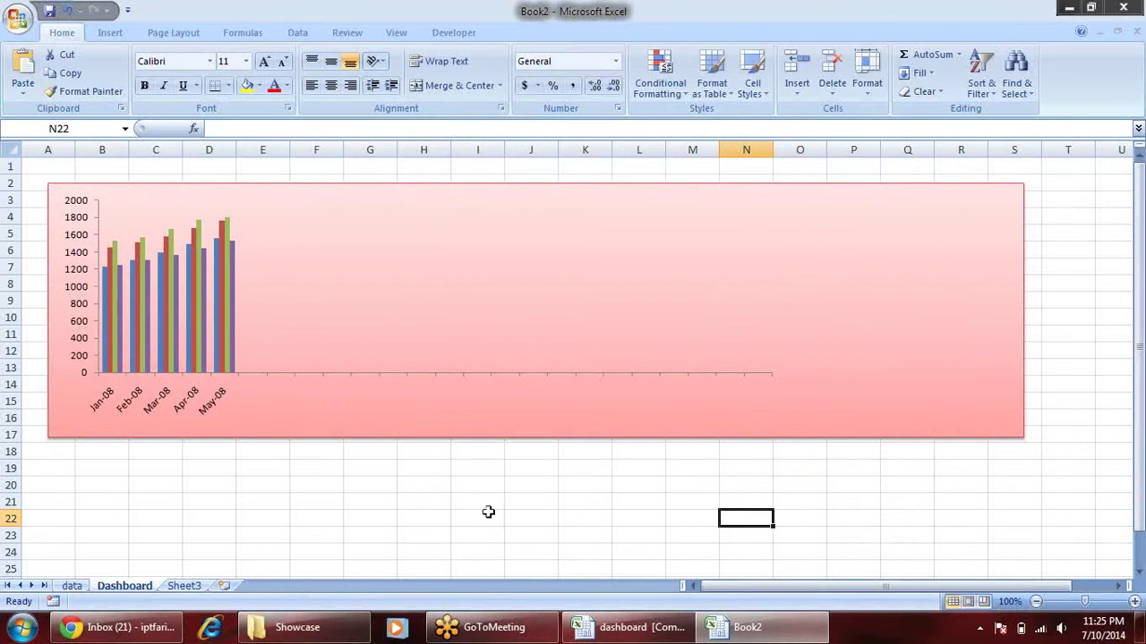
- Draw a rectangle across rows 19–23 below the pink panel and give it a light-blue gradient style
{"action": "left_click", "coordinate": [346, 533]}
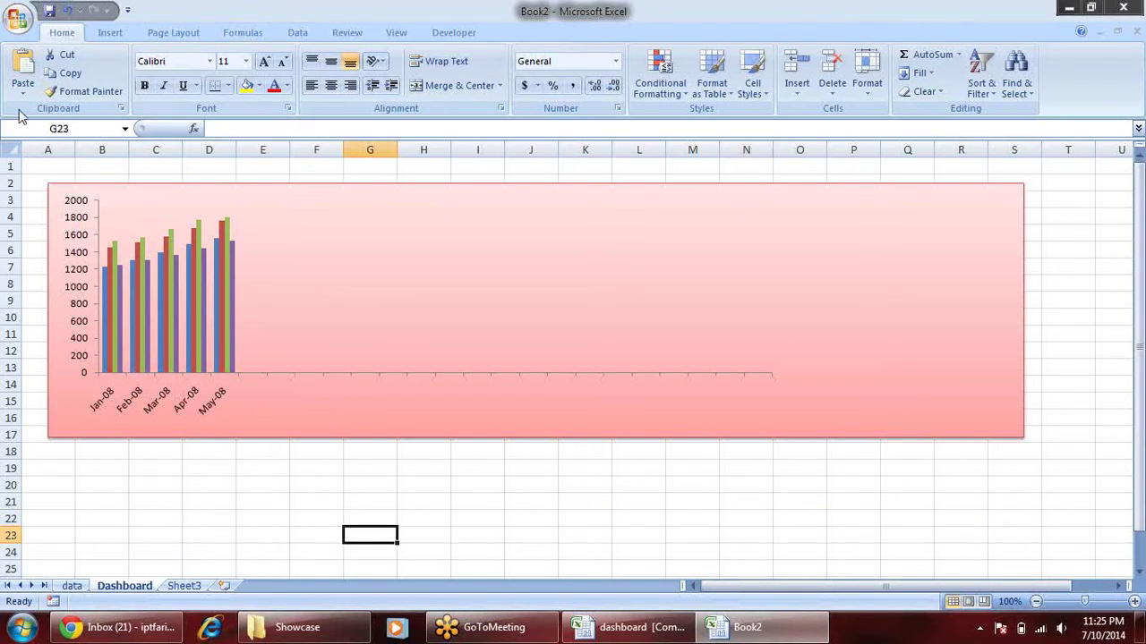
{"action": "left_click", "coordinate": [120, 32]}
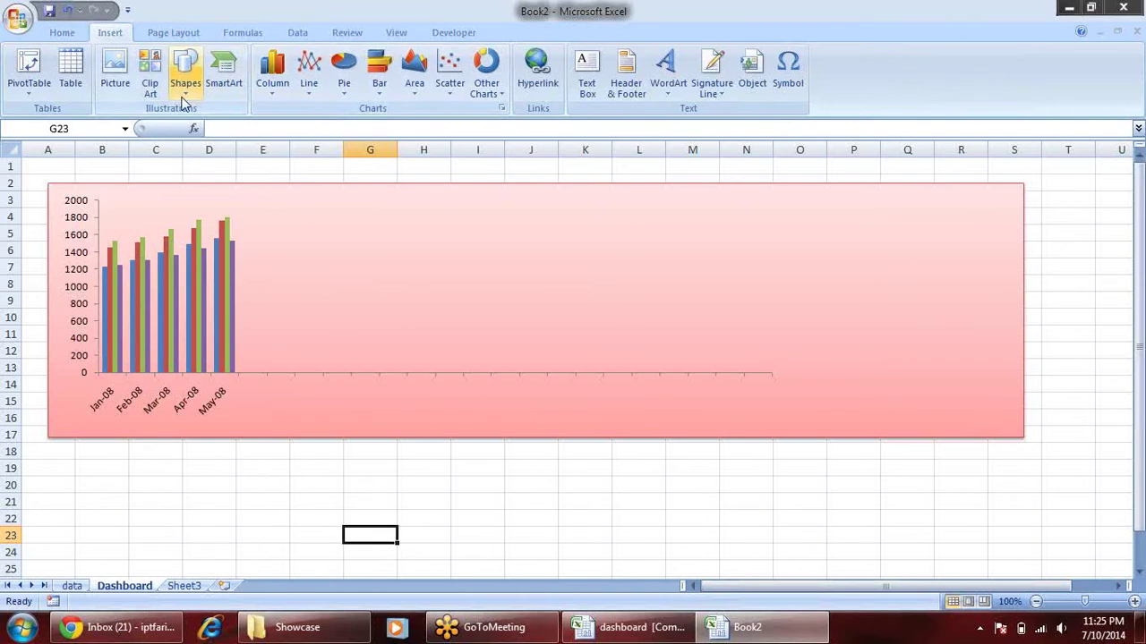
{"action": "left_click", "coordinate": [185, 74]}
{"action": "left_click", "coordinate": [229, 129]}
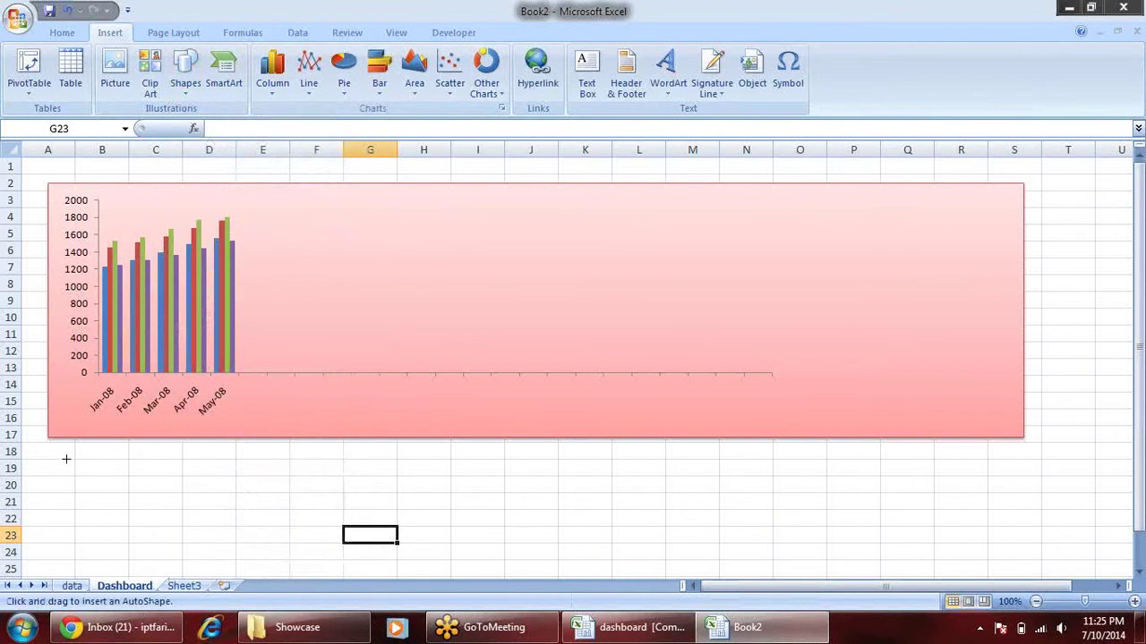
{"action": "left_click_drag", "start_coordinate": [61, 457], "coordinate": [973, 537]}
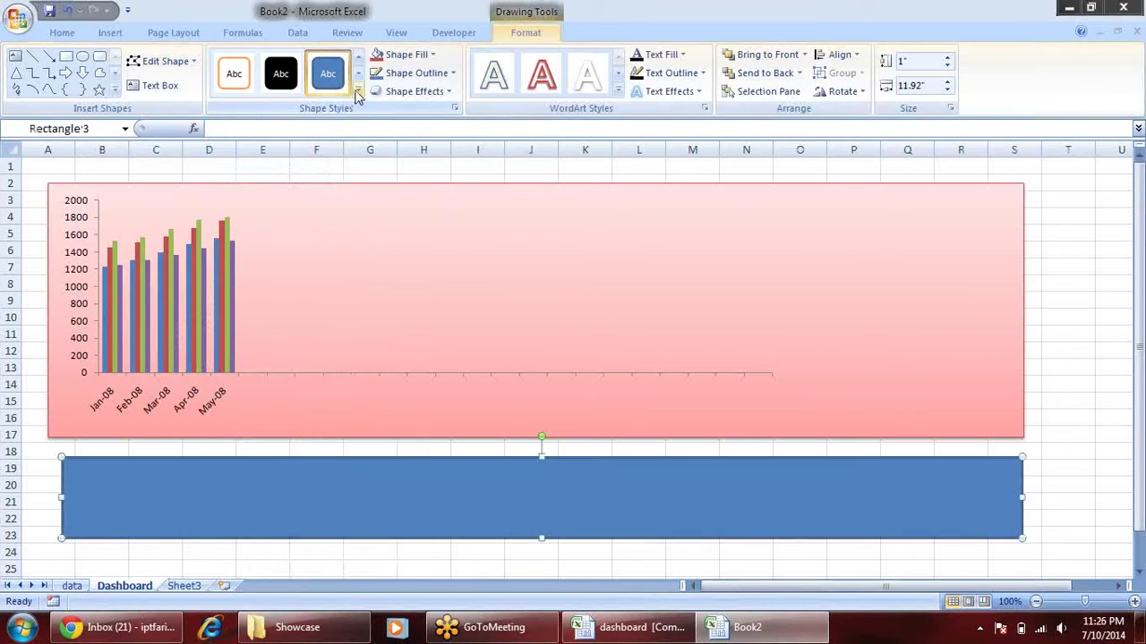
{"action": "left_click", "coordinate": [359, 102]}
{"action": "left_click", "coordinate": [282, 214]}
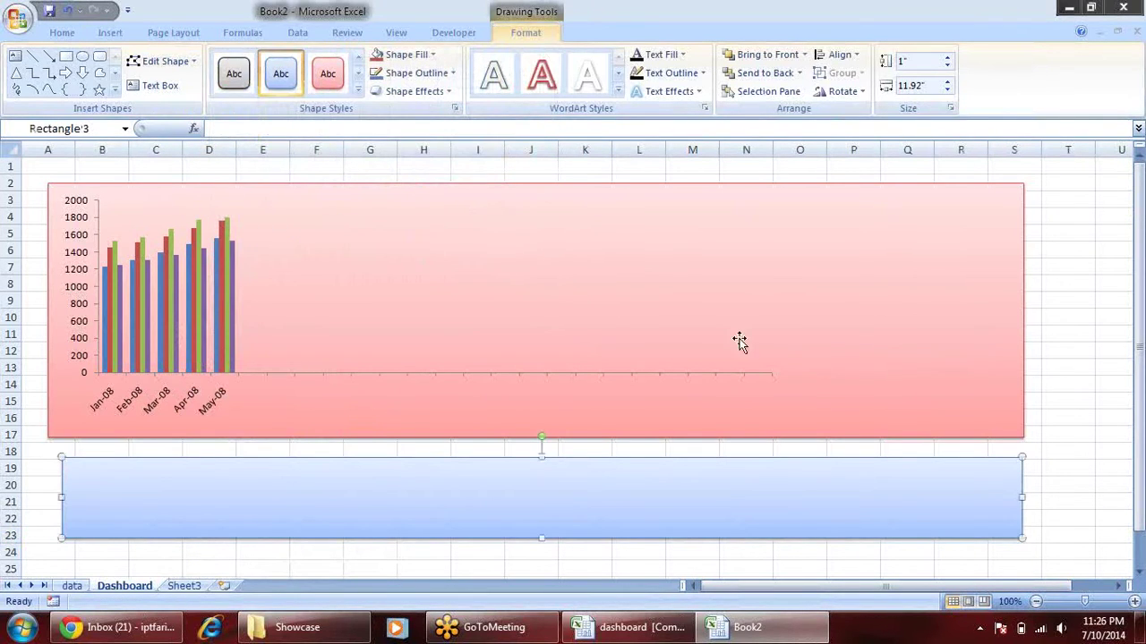
- Align the blue panel's left edge with the pink panel and extend it down to row 24
{"action": "left_click_drag", "start_coordinate": [61, 498], "coordinate": [48, 498]}
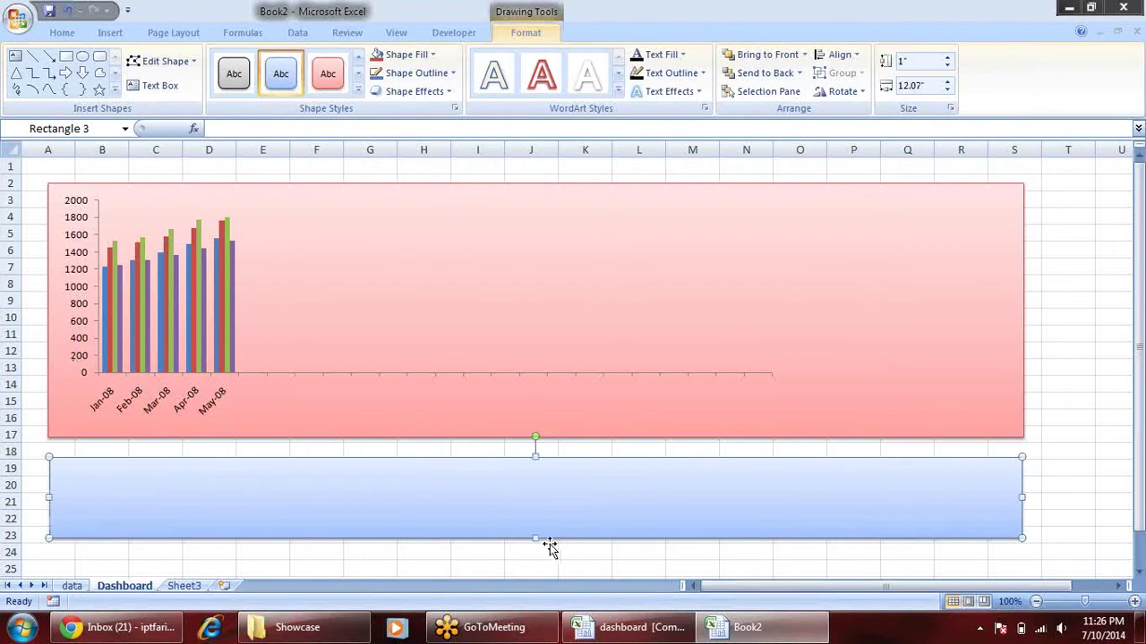
{"action": "left_click_drag", "start_coordinate": [537, 539], "coordinate": [537, 562]}
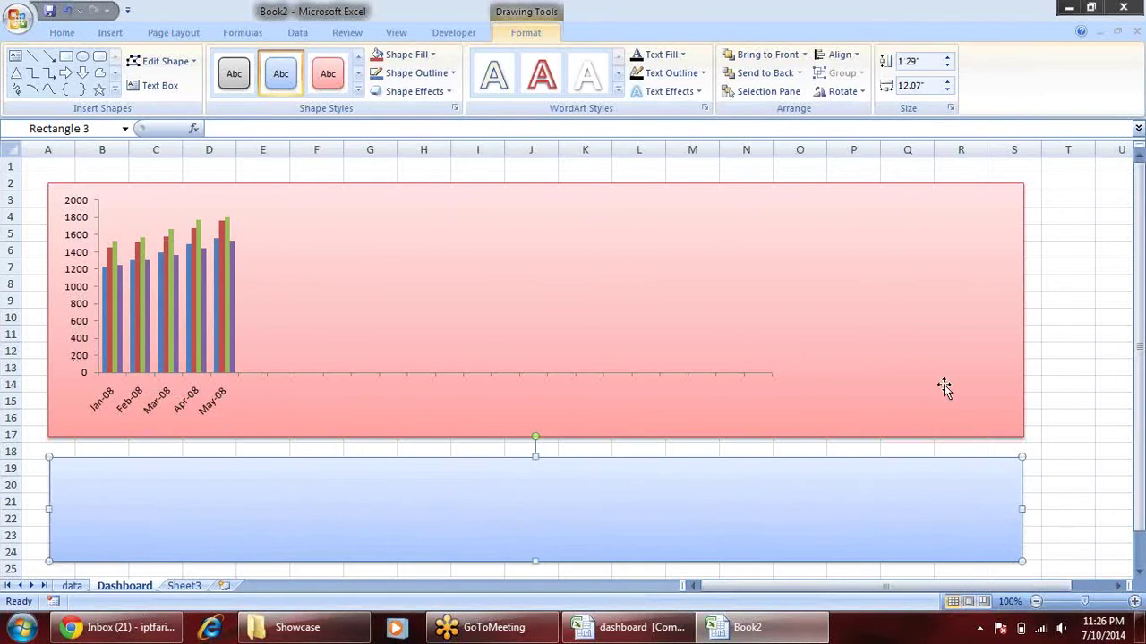
{"action": "left_click", "coordinate": [1080, 349]}
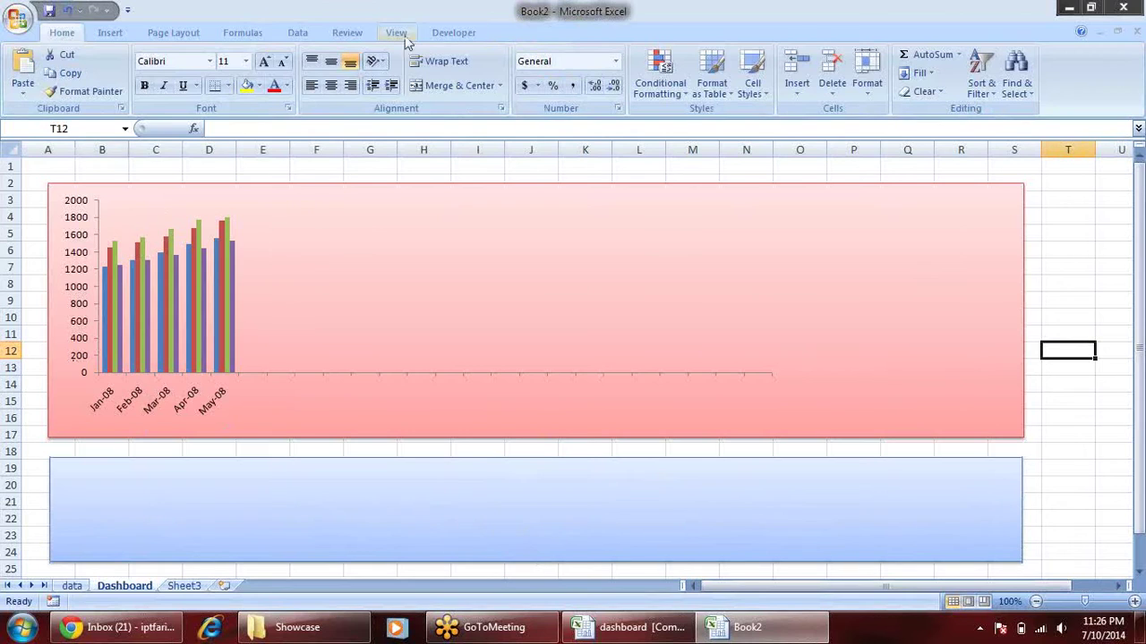
- Draw a group box at the left of the blue panel and caption it Region
{"action": "left_click", "coordinate": [440, 35]}
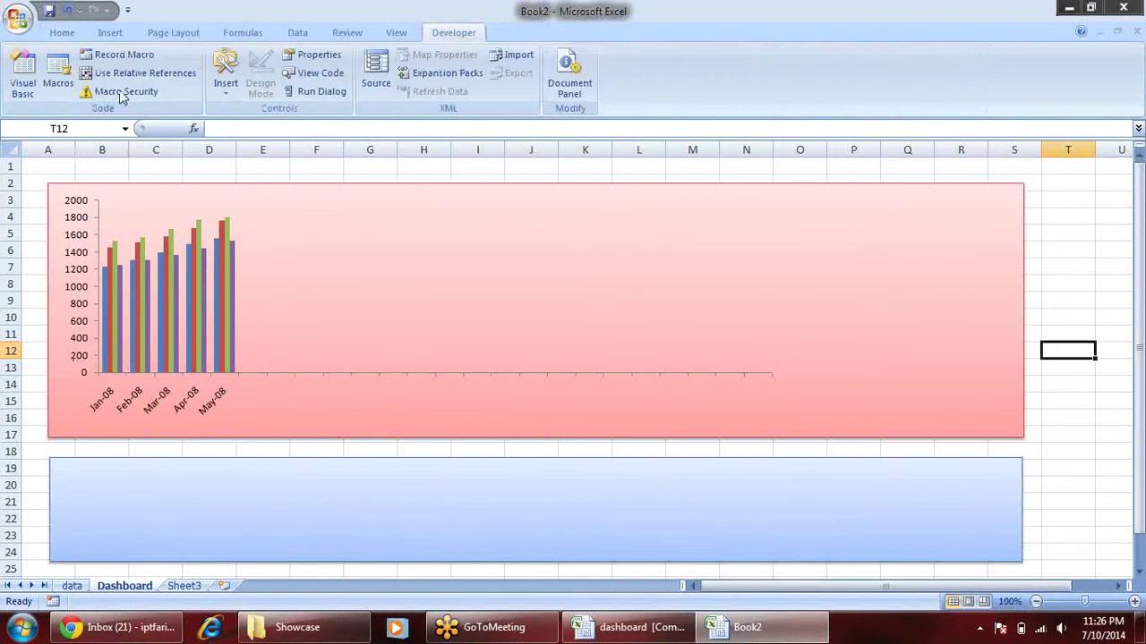
{"action": "left_click", "coordinate": [228, 85]}
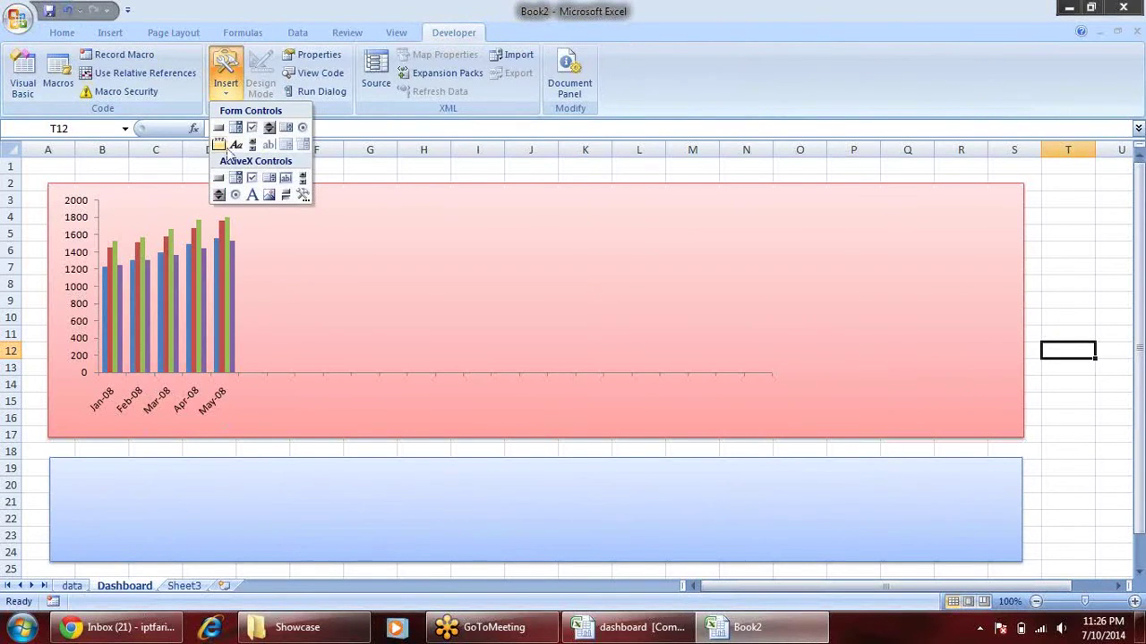
{"action": "left_click", "coordinate": [219, 144]}
{"action": "mouse_move", "coordinate": [68, 465]}
{"action": "left_mouse_down"}
{"action": "mouse_move", "coordinate": [189, 563]}
{"action": "mouse_move", "coordinate": [220, 561]}
{"action": "left_mouse_up"}
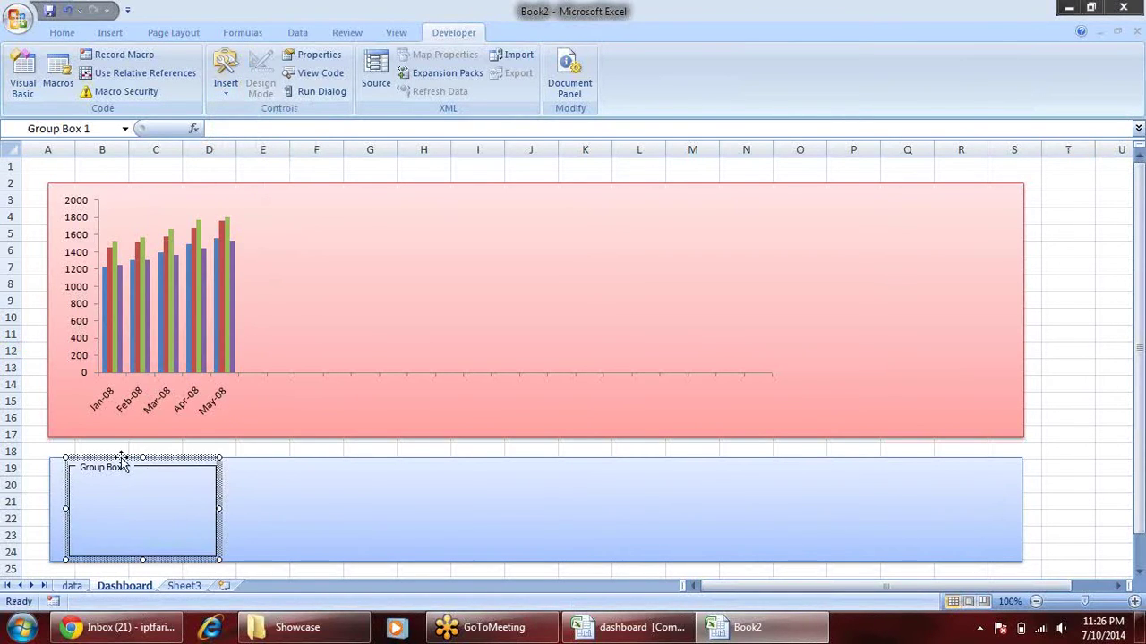
{"action": "left_click_drag", "start_coordinate": [128, 469], "coordinate": [50, 466]}
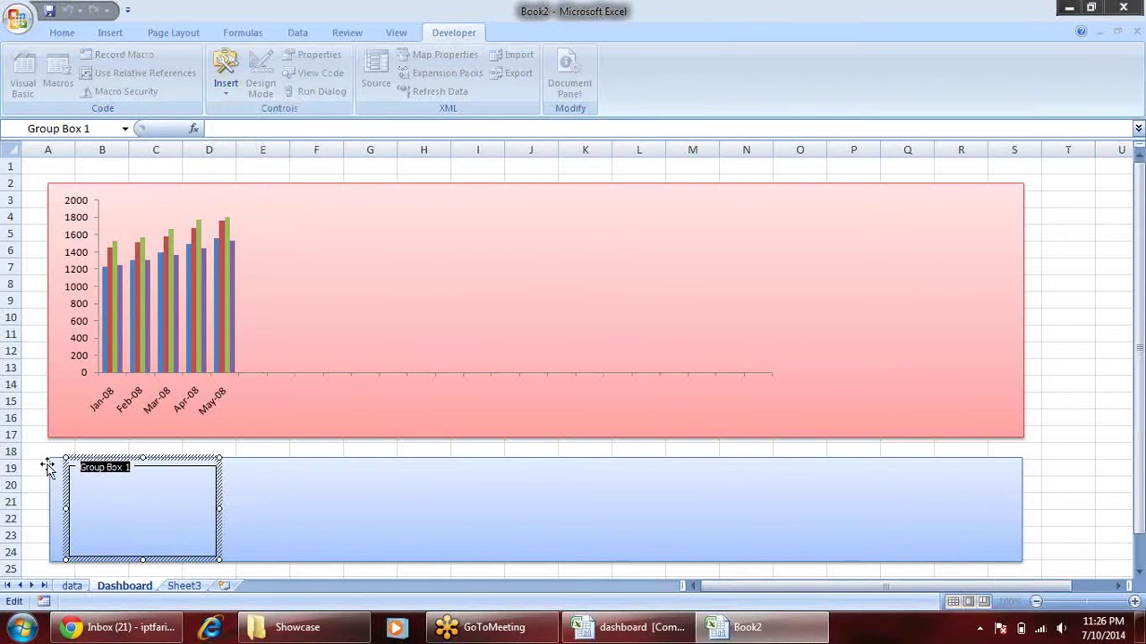
{"action": "type", "text": "Region"}
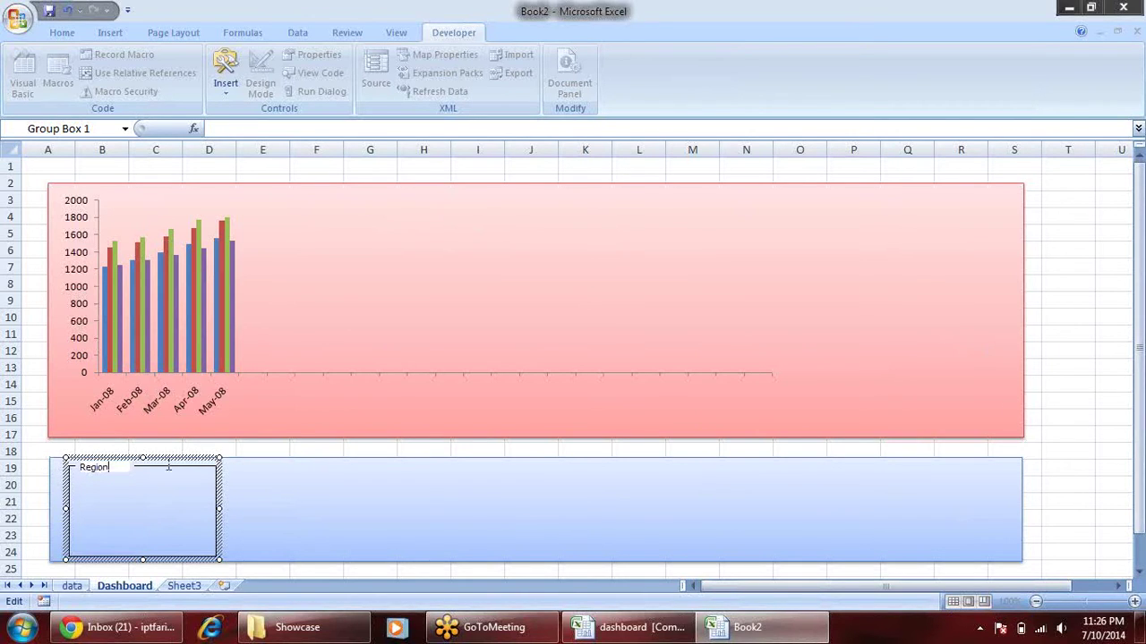
- Turn on 3-D shading for the Region group box
{"action": "right_click", "coordinate": [220, 468]}
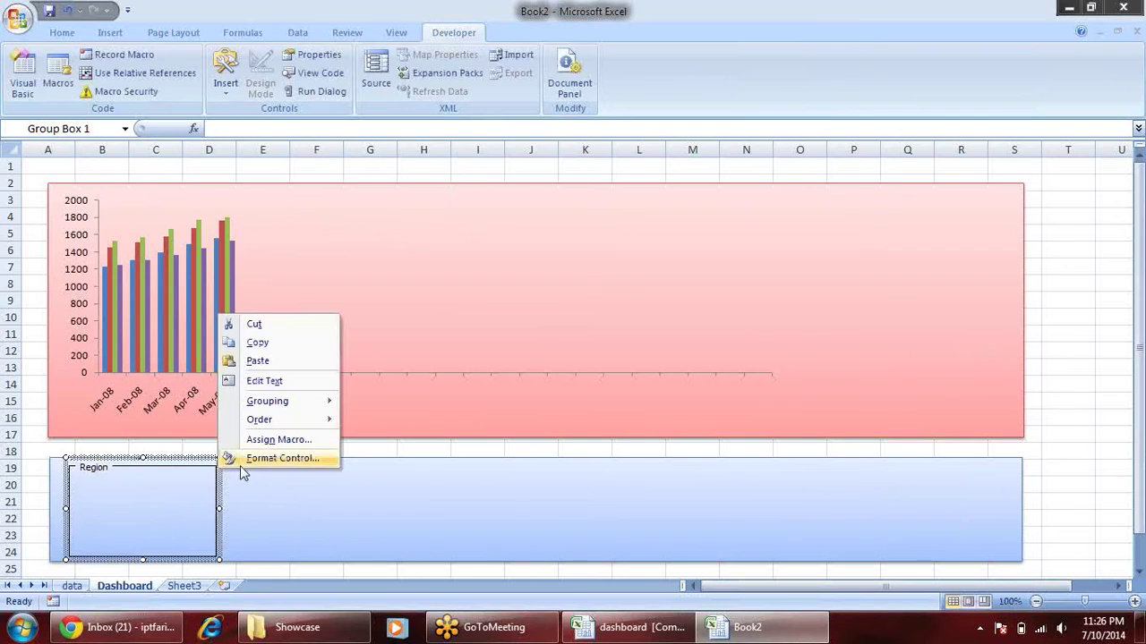
{"action": "left_click", "coordinate": [269, 459]}
{"action": "left_click", "coordinate": [95, 358]}
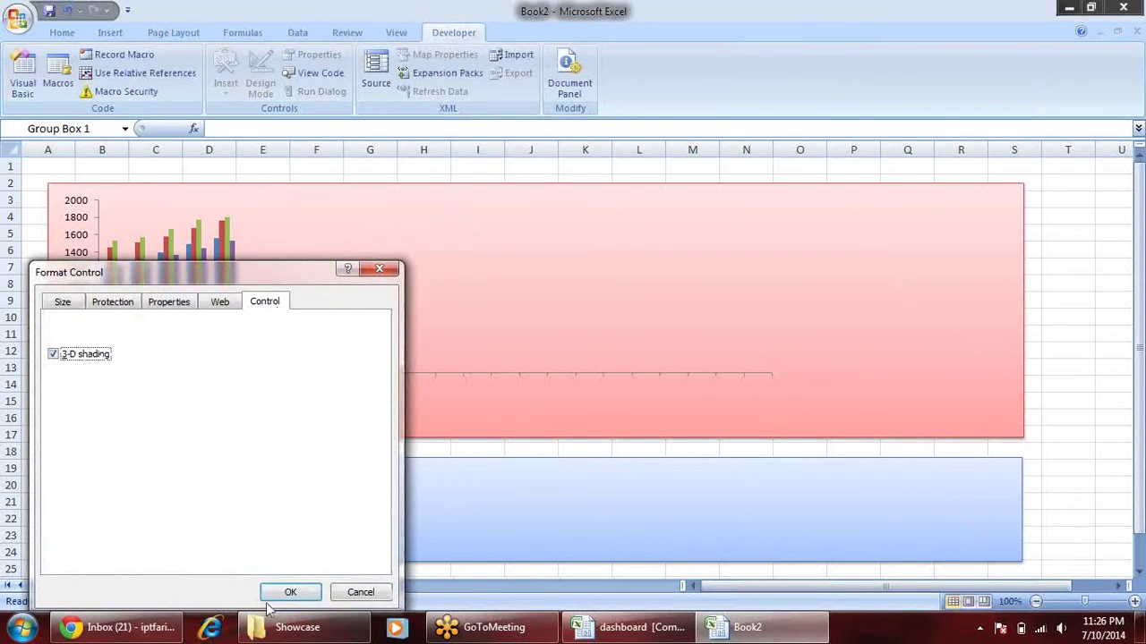
{"action": "left_click", "coordinate": [279, 594]}
{"action": "left_click", "coordinate": [1061, 407]}
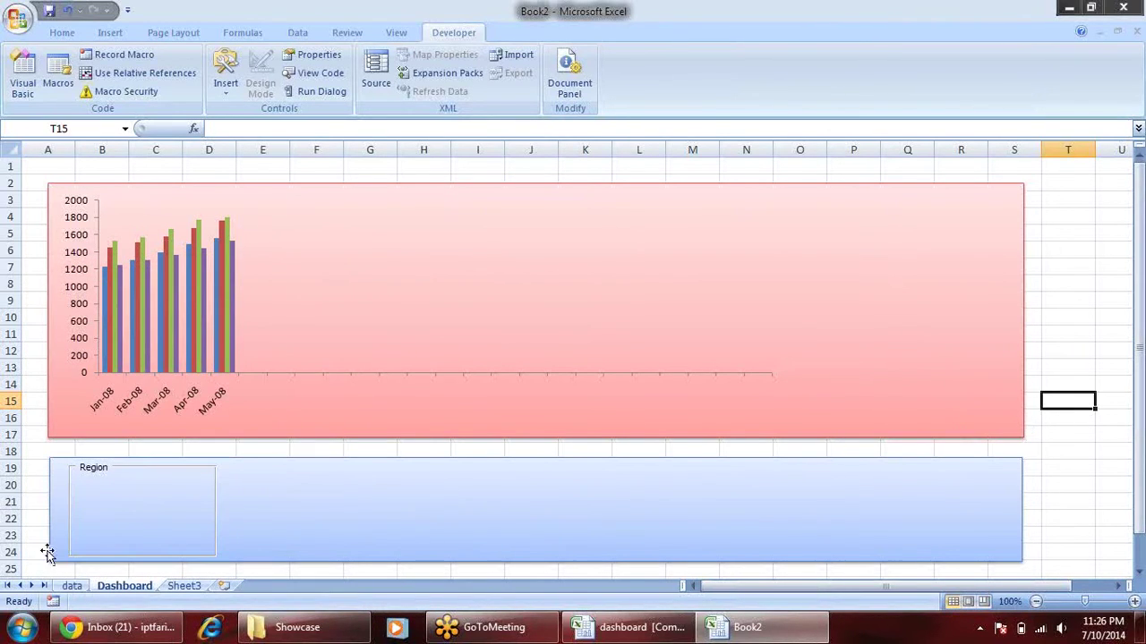
- Draw an option button inside the Region group box and duplicate it twice with Ctrl+D
{"action": "left_click", "coordinate": [225, 76]}
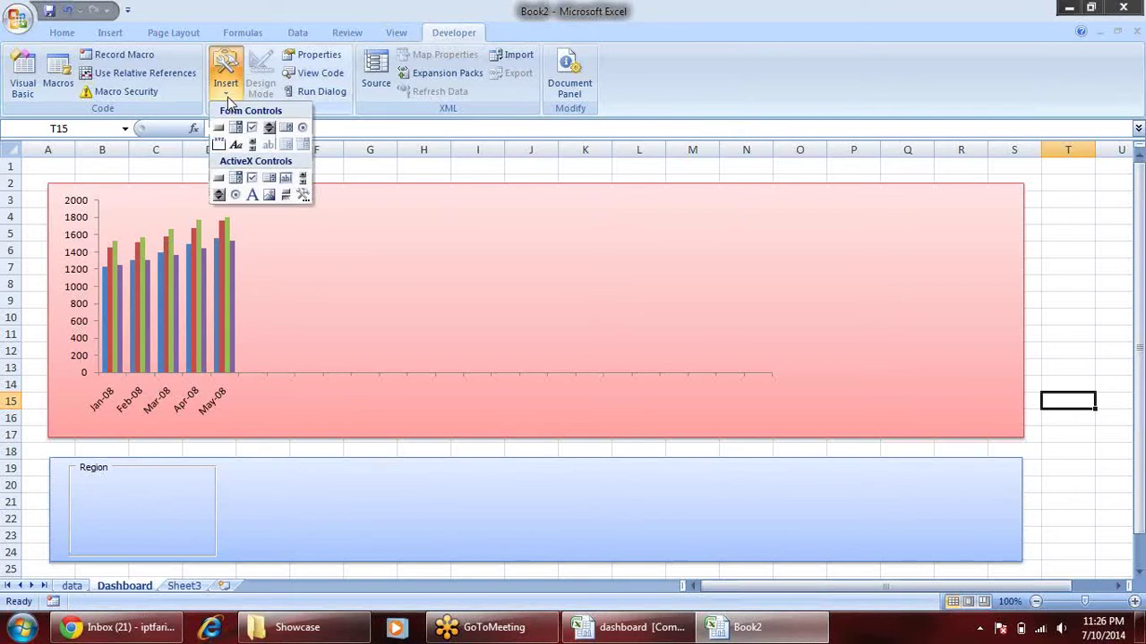
{"action": "left_click", "coordinate": [308, 125]}
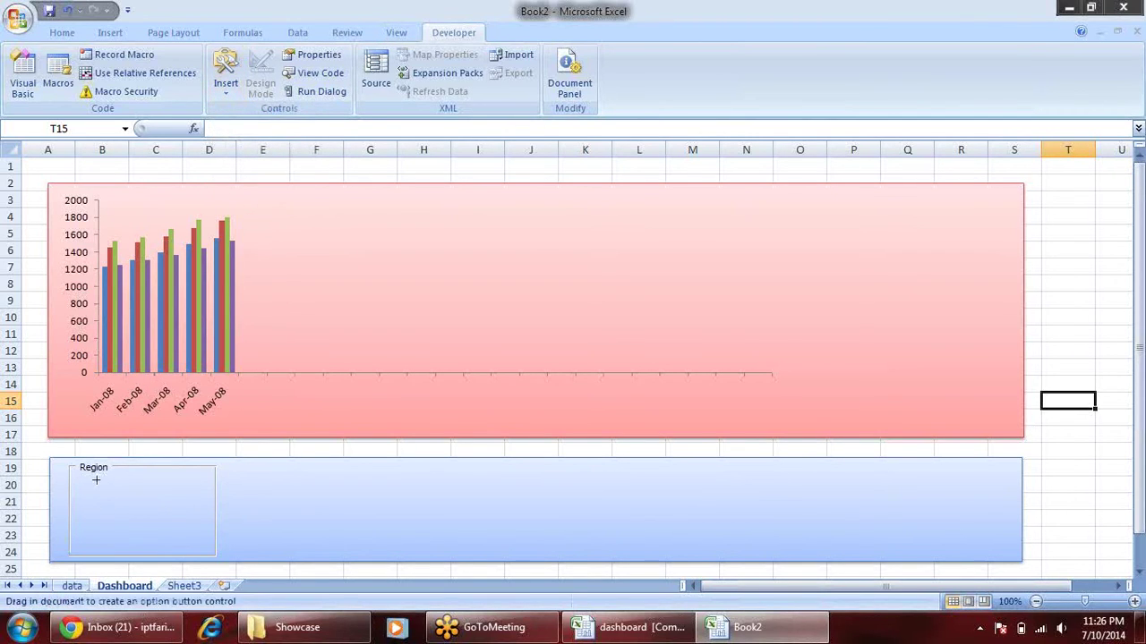
{"action": "left_click_drag", "start_coordinate": [93, 475], "coordinate": [197, 498]}
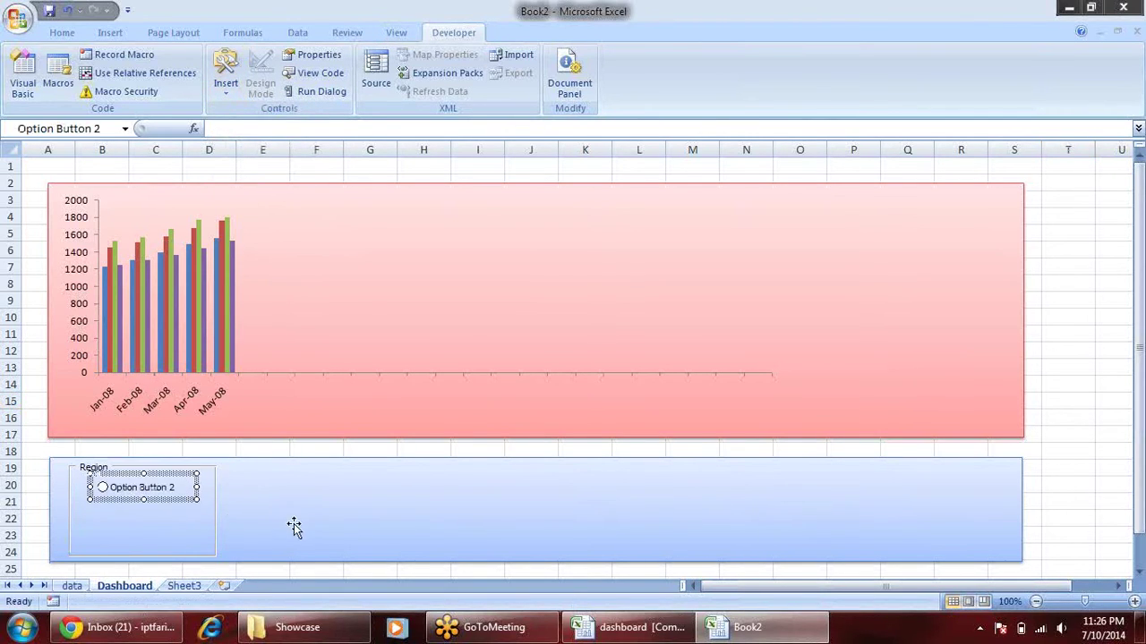
{"action": "key", "text": "ctrl+d"}
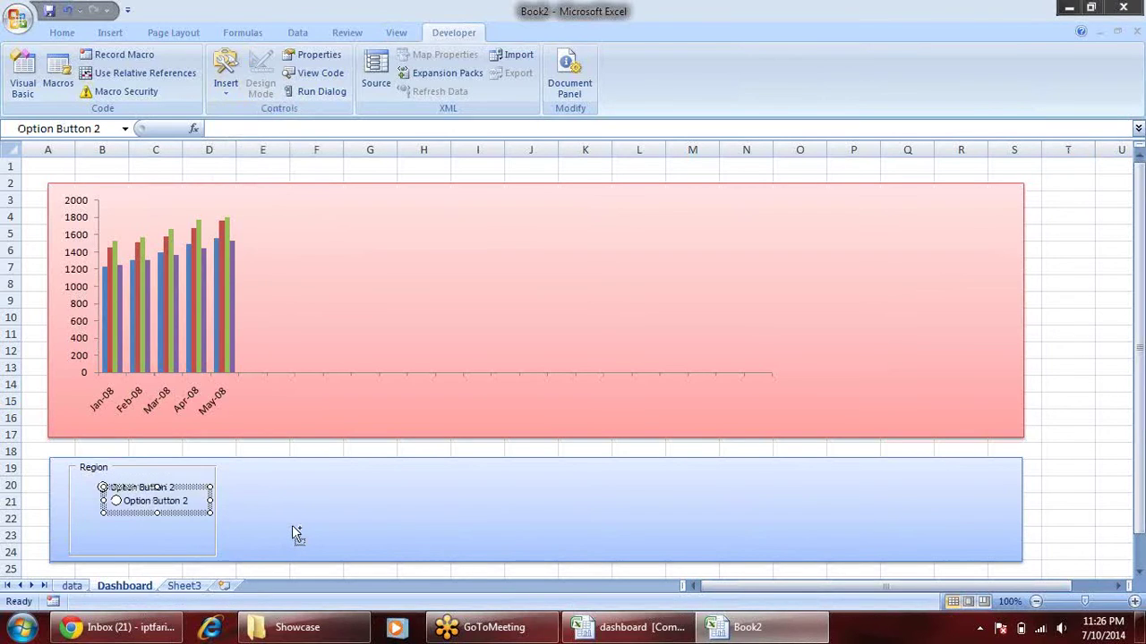
{"action": "key", "text": "ctrl+d"}
{"action": "key", "text": "ctrl+d"}
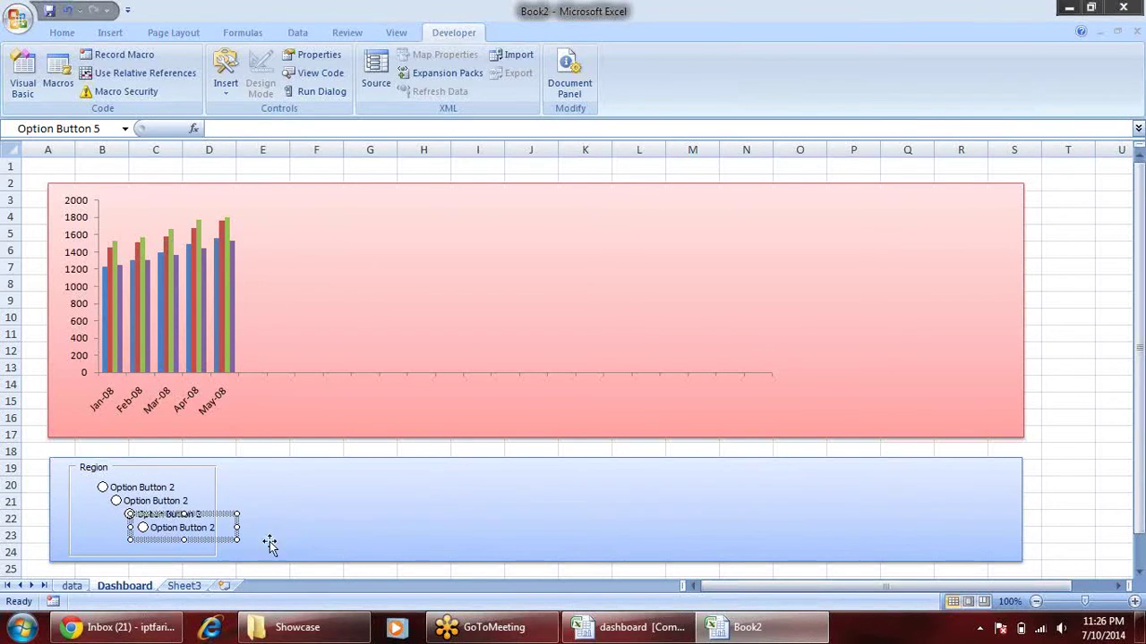
- Review the Region list in G157:G161 on the data sheet (East, North, South, West)
{"action": "left_click", "coordinate": [71, 586]}
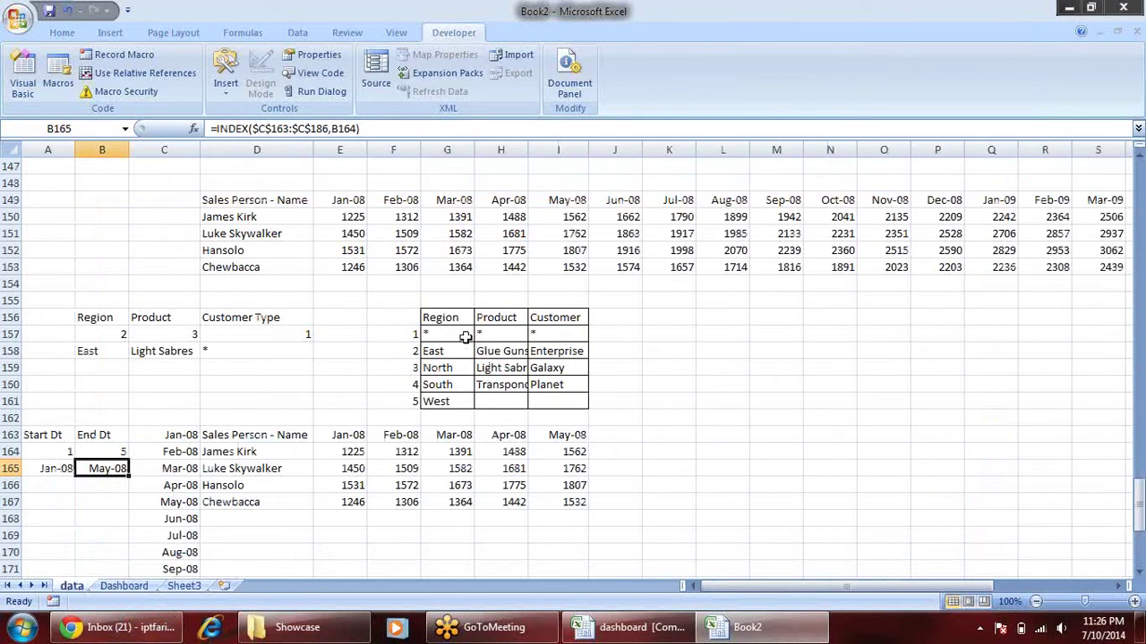
{"action": "left_click_drag", "start_coordinate": [434, 334], "coordinate": [452, 402]}
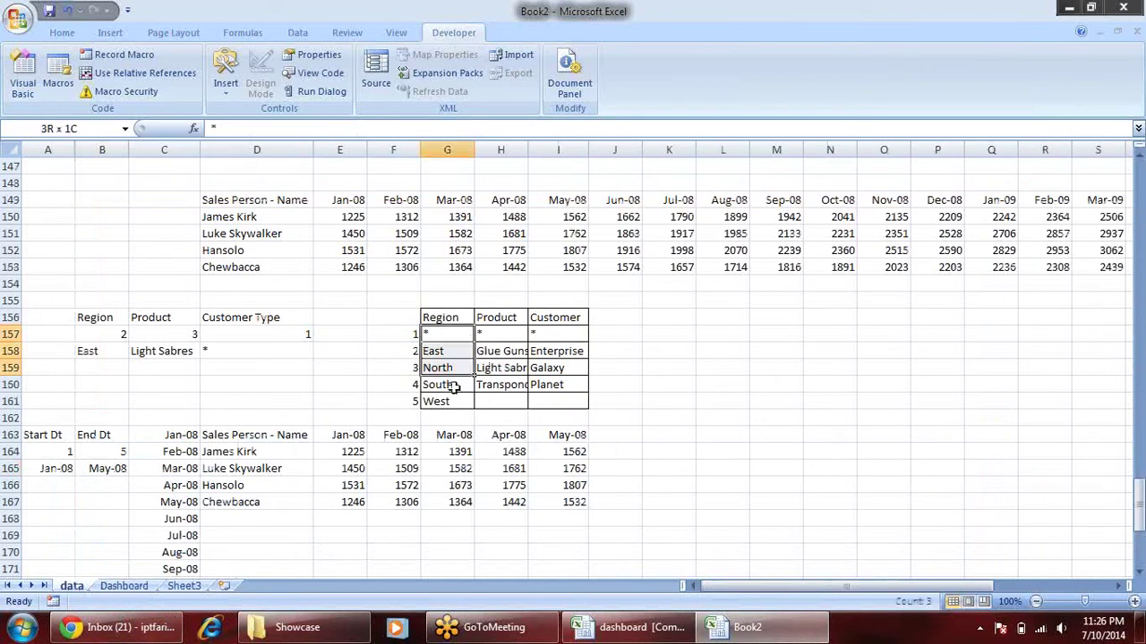
{"action": "left_click", "coordinate": [466, 333]}
{"action": "left_click", "coordinate": [464, 352]}
{"action": "left_click", "coordinate": [466, 370]}
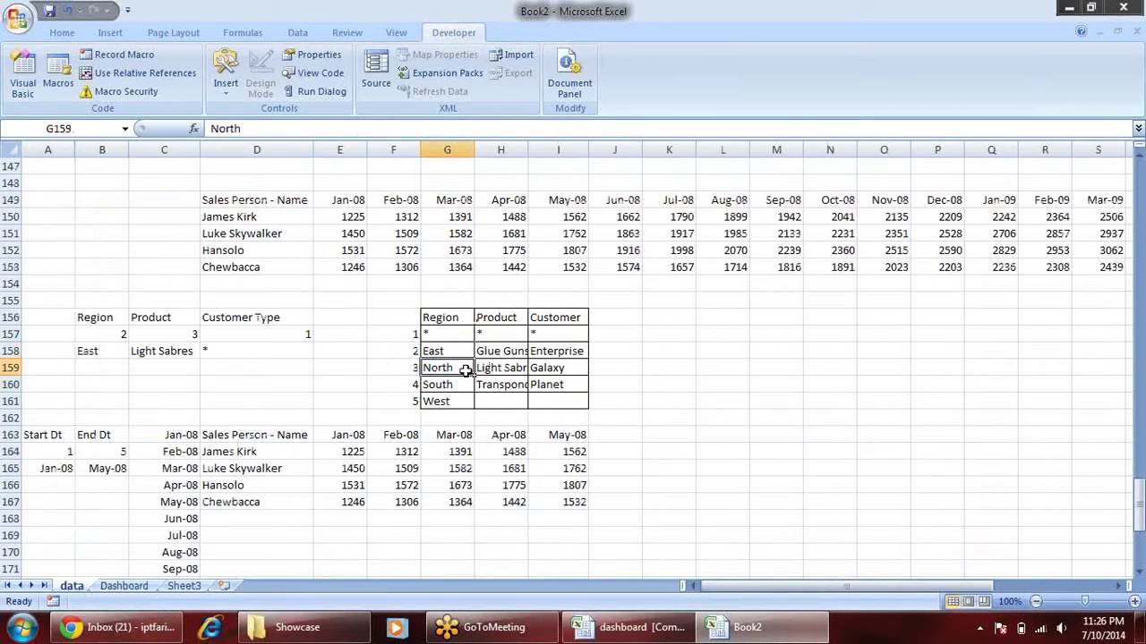
{"action": "left_click", "coordinate": [459, 386]}
{"action": "left_click", "coordinate": [461, 402]}
- Return to Book2's Dashboard sheet and duplicate the option button again to make five
{"action": "key", "text": "ctrl+Tab"}
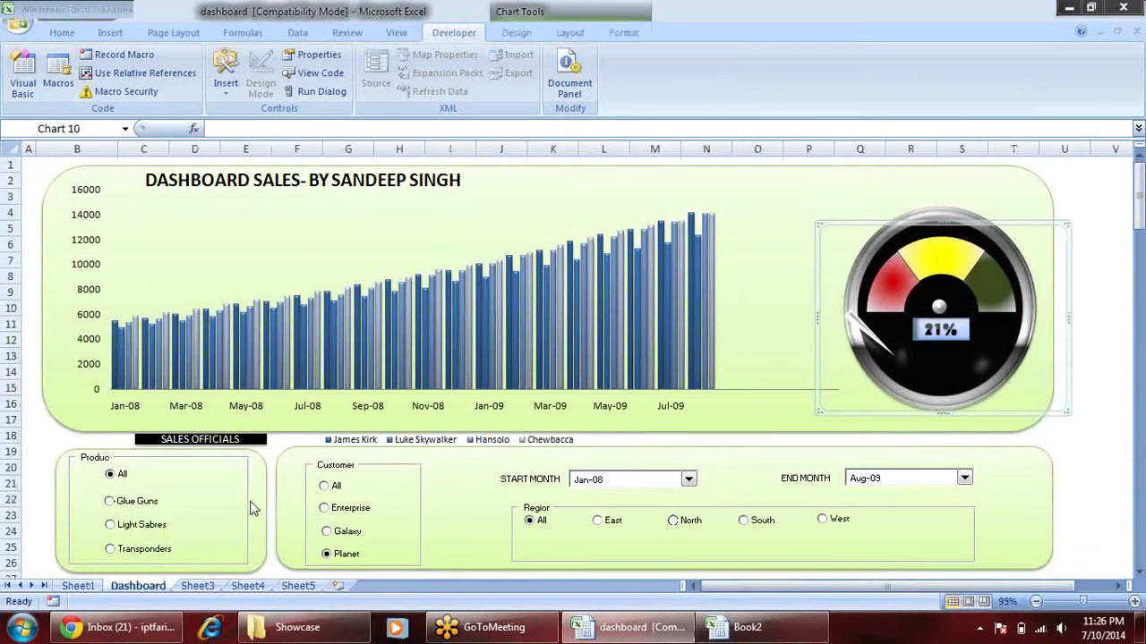
{"action": "key", "text": "ctrl+Tab"}
{"action": "left_click", "coordinate": [124, 586]}
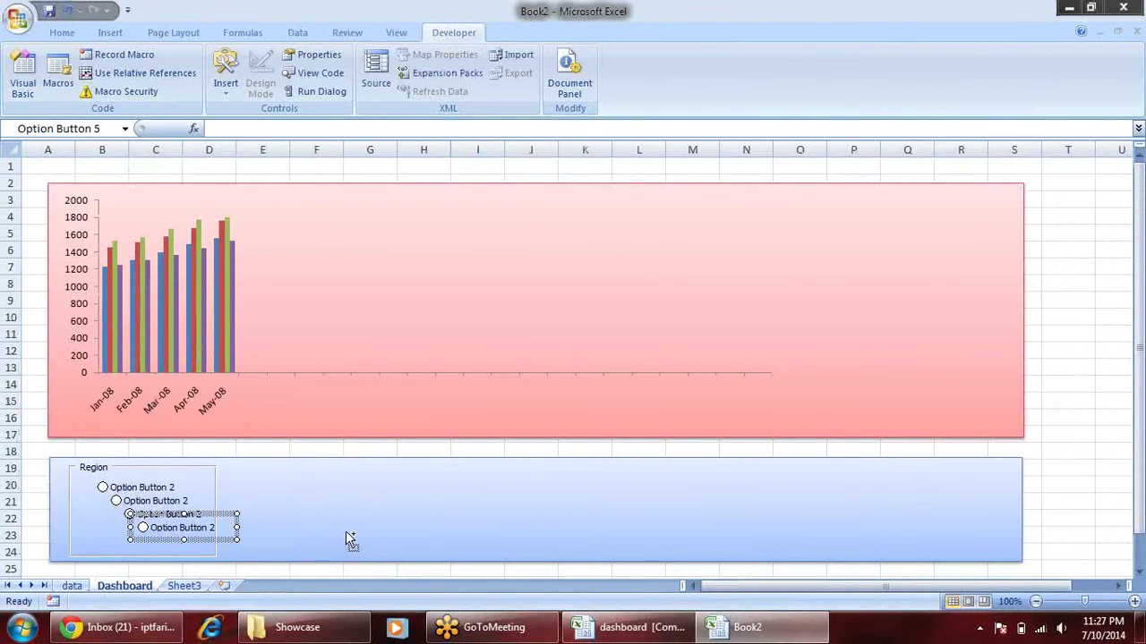
{"action": "key", "text": "ctrl+d"}
{"action": "left_click", "coordinate": [157, 483], "text": "ctrl"}
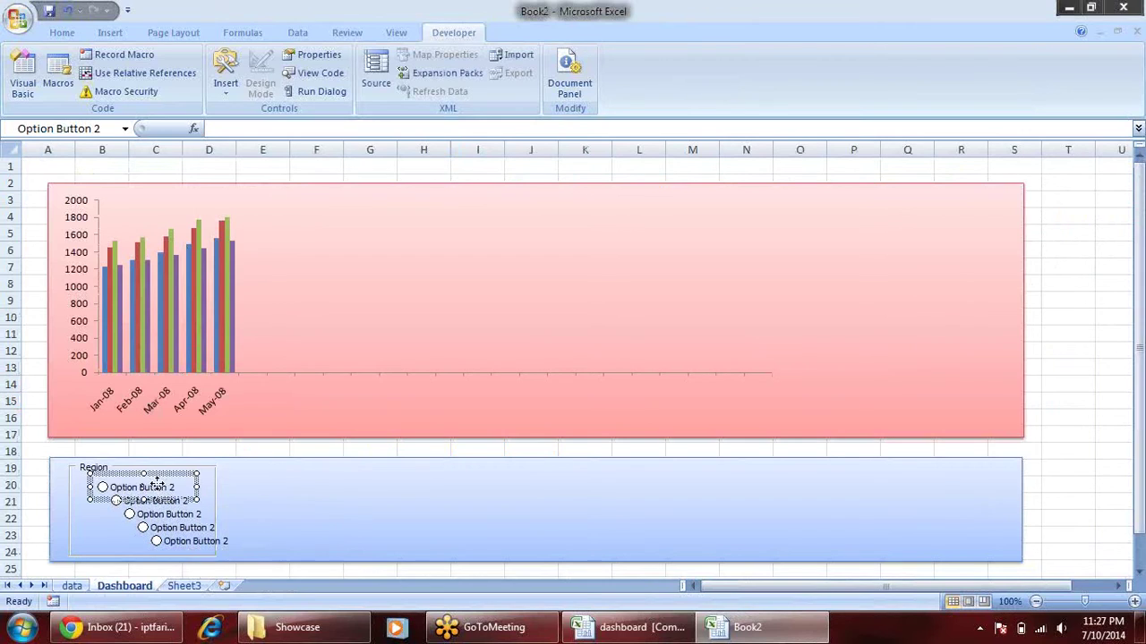
{"action": "right_click", "coordinate": [157, 483]}
{"action": "left_click", "coordinate": [117, 471]}
- Select all five option buttons in the Region group together, bottom to top
{"action": "scroll", "coordinate": [345, 429], "scroll_direction": "down", "scroll_amount": 3}
{"action": "left_click", "coordinate": [195, 445]}
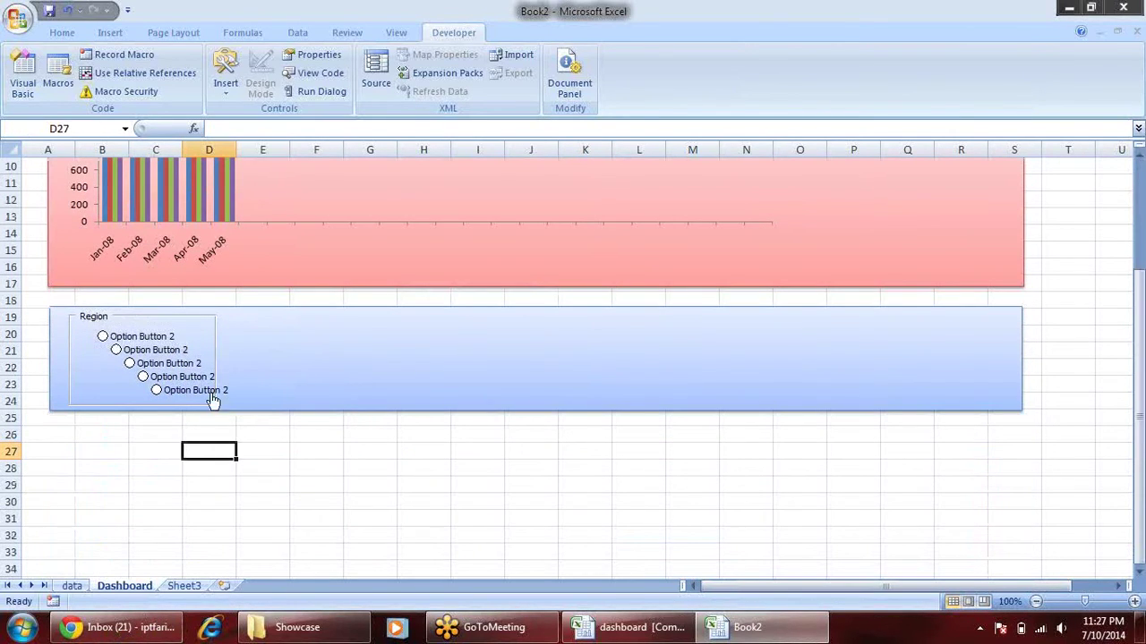
{"action": "left_click", "coordinate": [125, 347], "text": "ctrl"}
{"action": "key", "text": "Escape"}
{"action": "left_click", "coordinate": [189, 402], "text": "ctrl"}
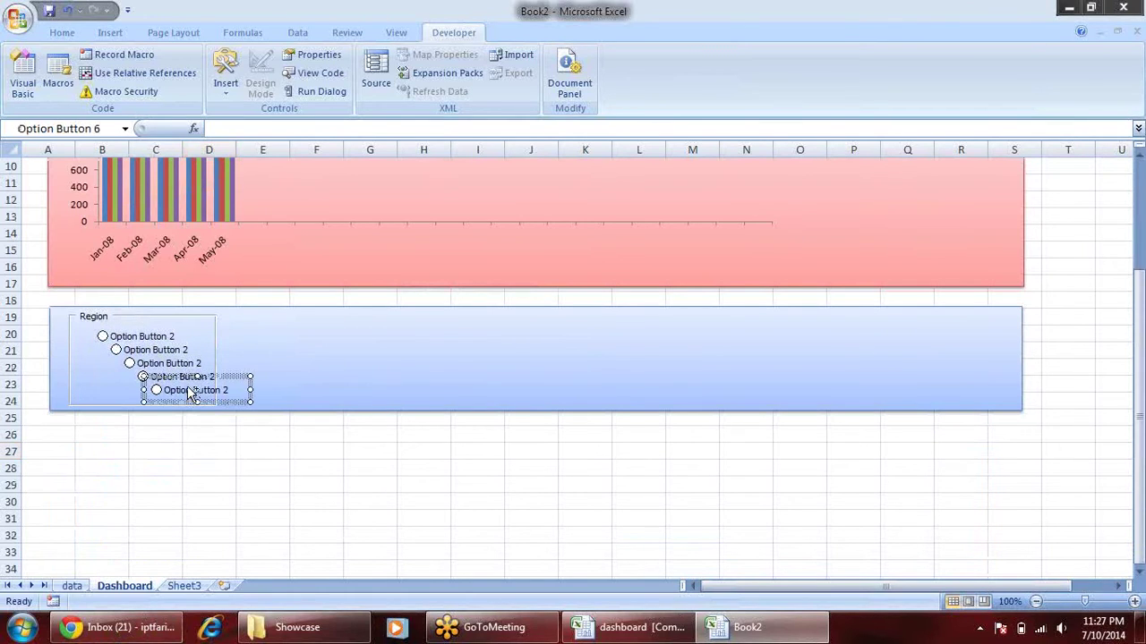
{"action": "left_click", "coordinate": [140, 360], "text": "ctrl"}
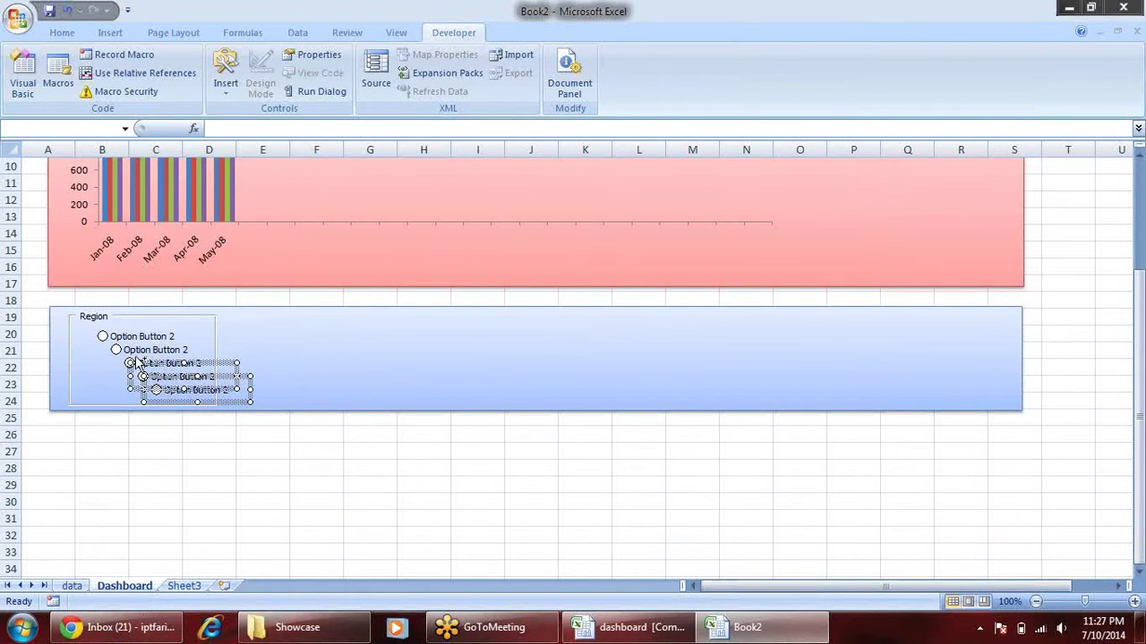
{"action": "left_click", "coordinate": [128, 351], "text": "ctrl"}
{"action": "left_click", "coordinate": [121, 337], "text": "ctrl"}
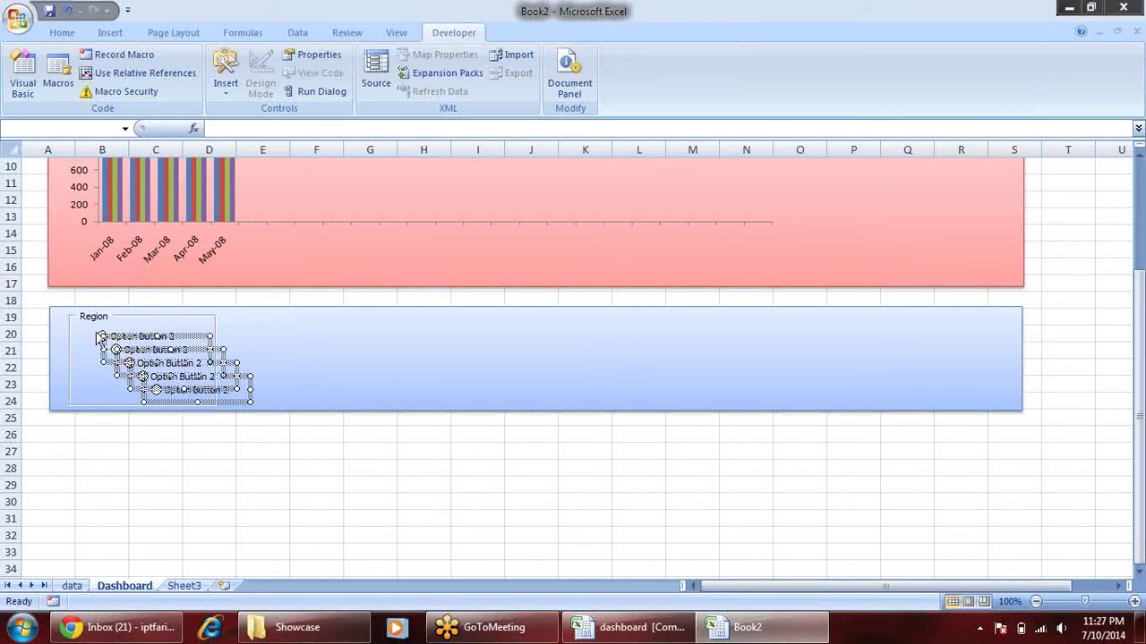
{"action": "left_click", "coordinate": [103, 336], "text": "ctrl"}
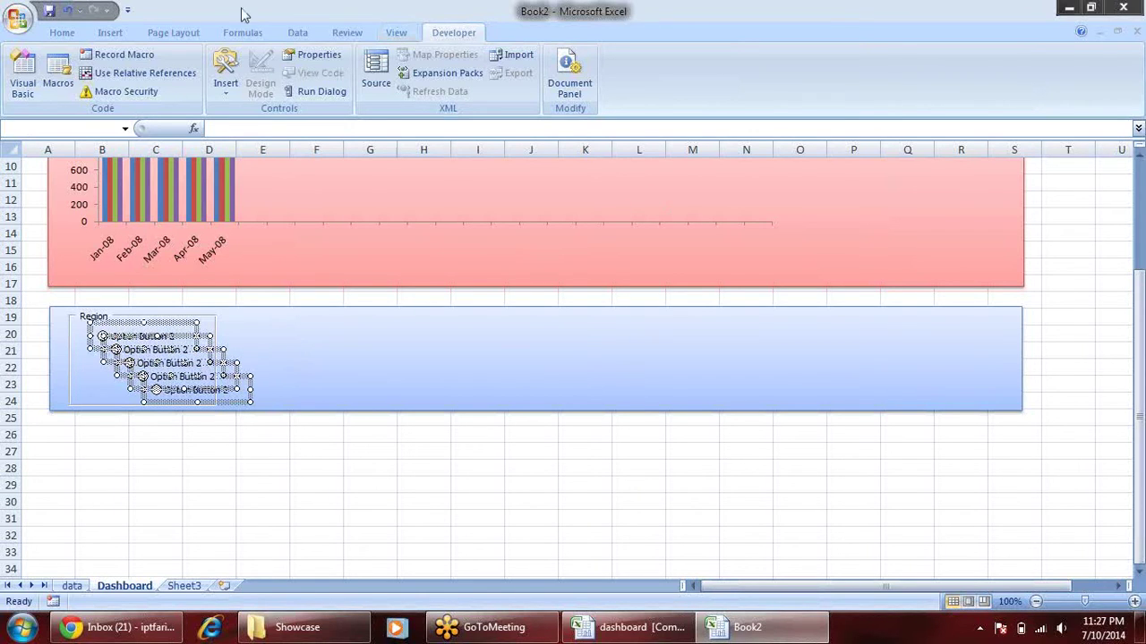
- Open the Selection pane from Home > Find & Select to list the sheet's shapes
{"action": "left_click", "coordinate": [55, 34]}
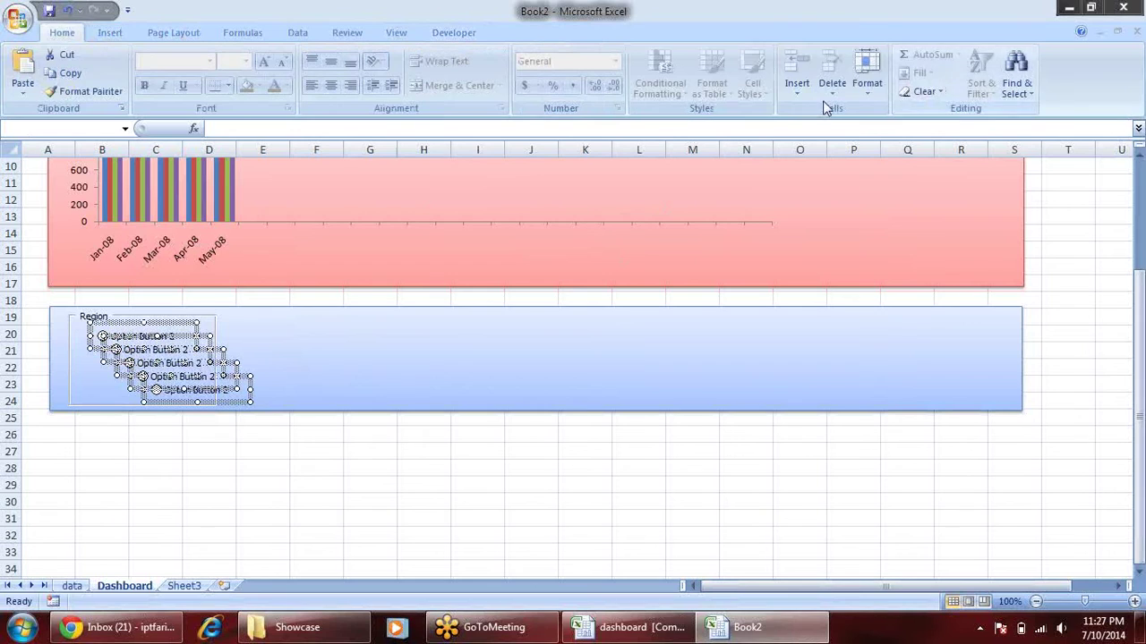
{"action": "left_click", "coordinate": [1016, 93]}
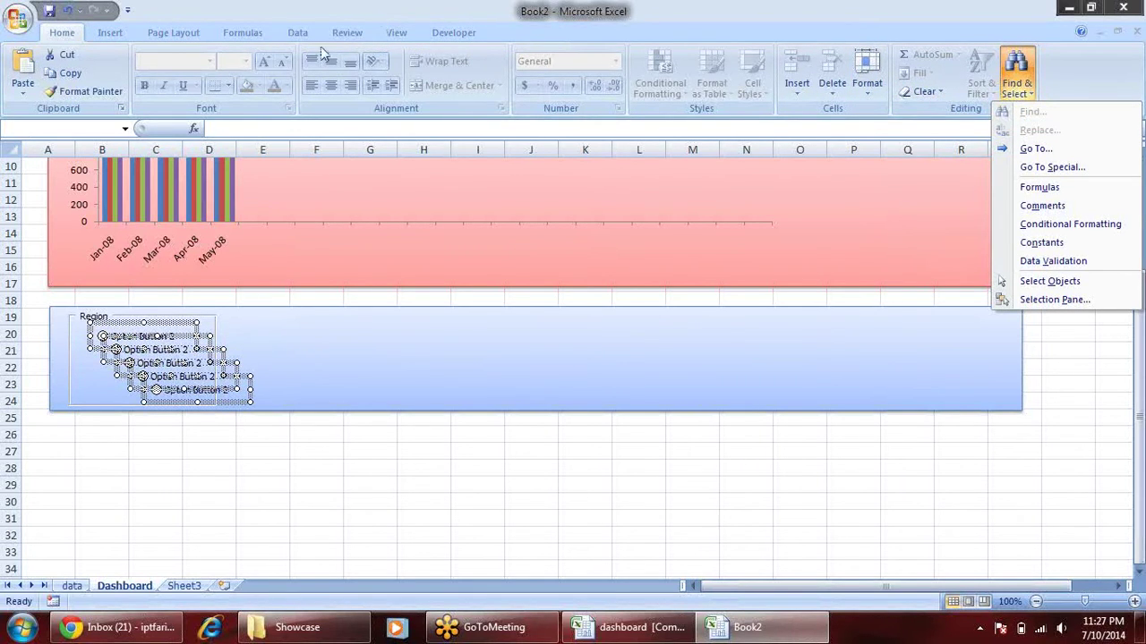
{"action": "left_click", "coordinate": [109, 33]}
{"action": "left_click", "coordinate": [457, 33]}
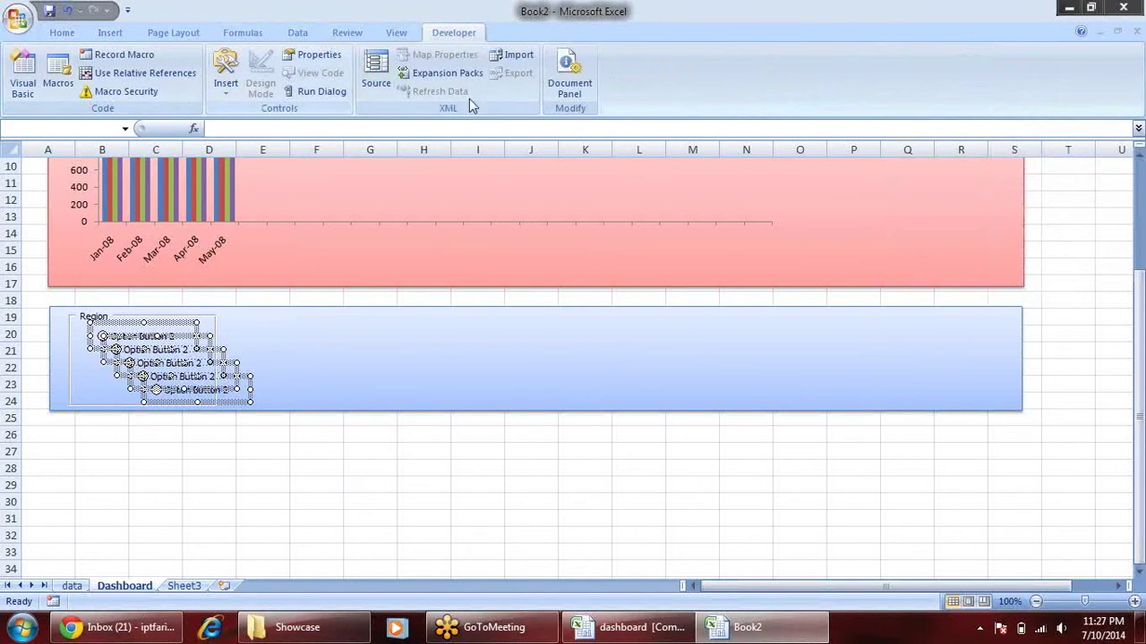
{"action": "left_click", "coordinate": [109, 33]}
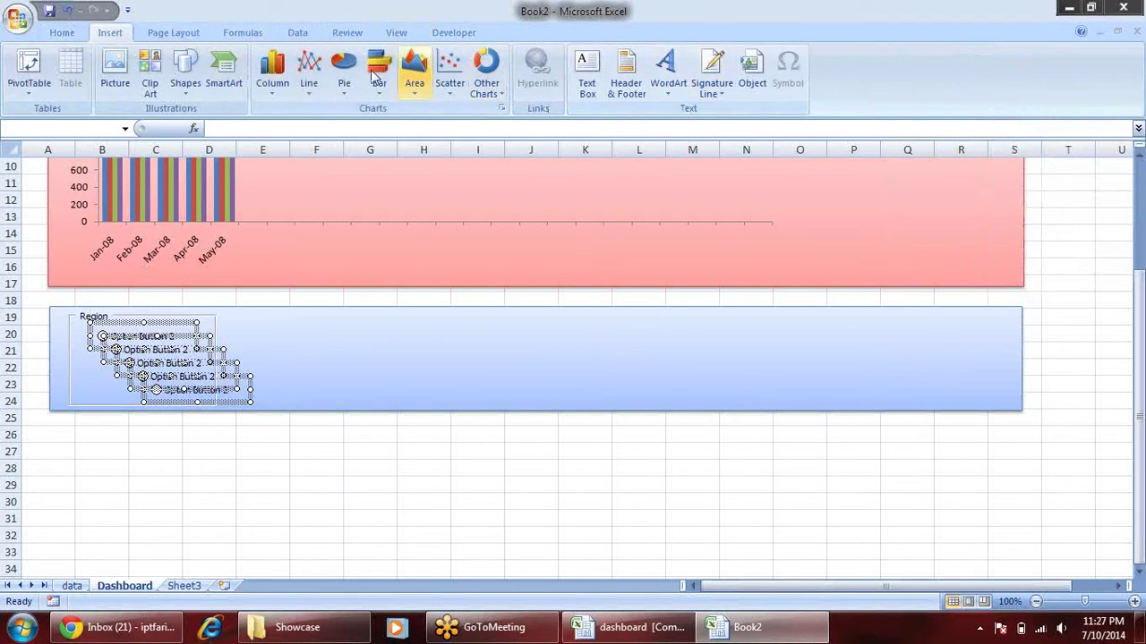
{"action": "left_click", "coordinate": [60, 33]}
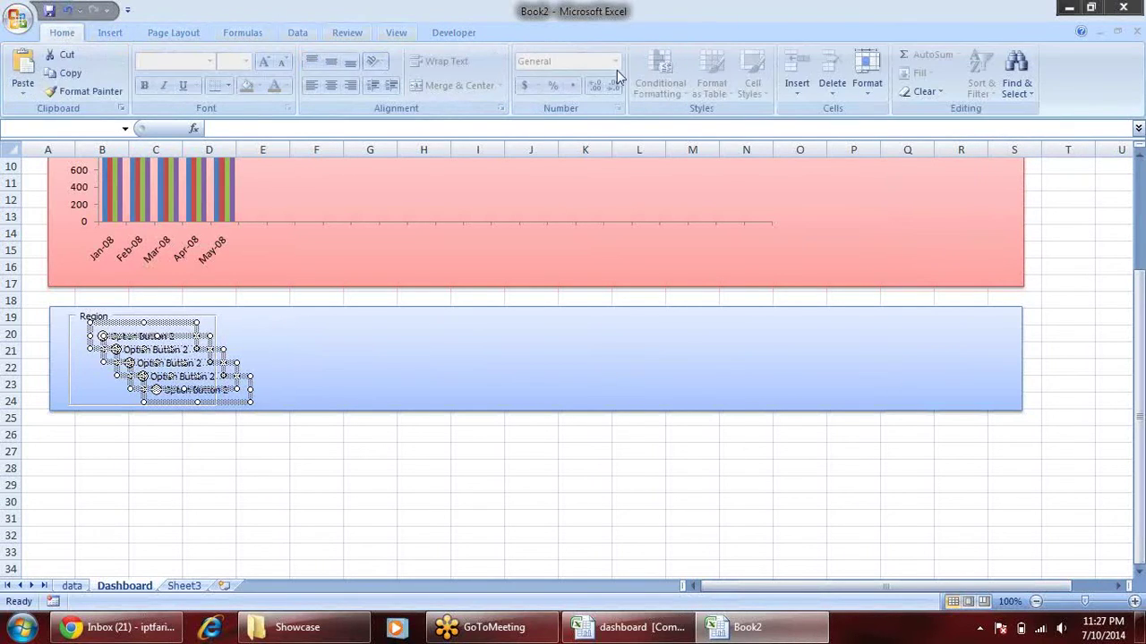
{"action": "left_click", "coordinate": [1022, 99]}
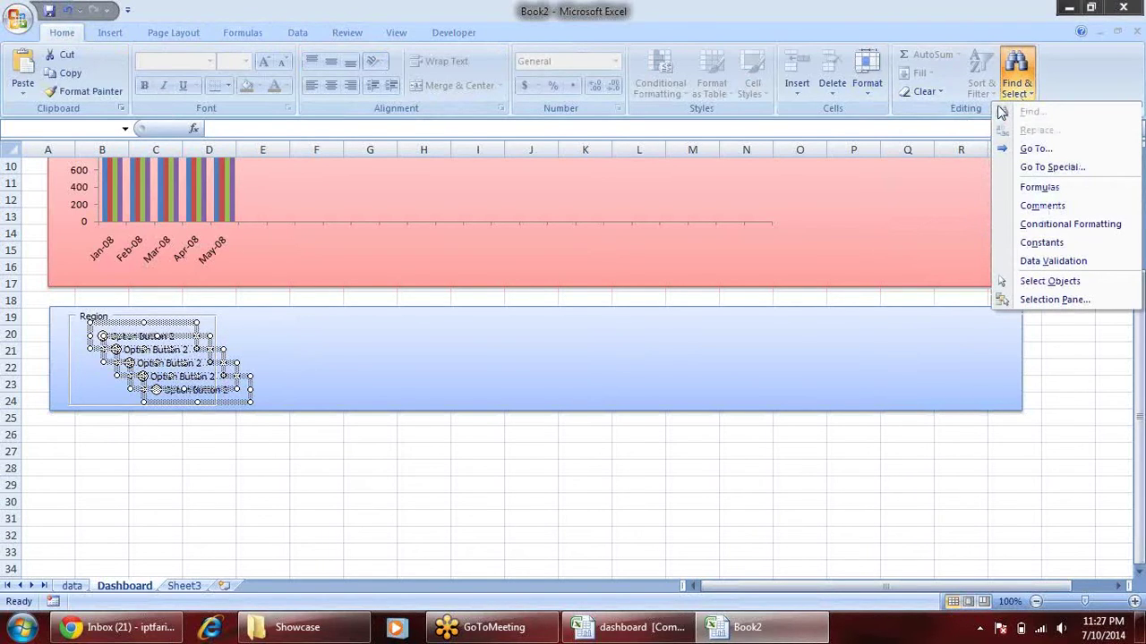
{"action": "left_click", "coordinate": [1054, 299]}
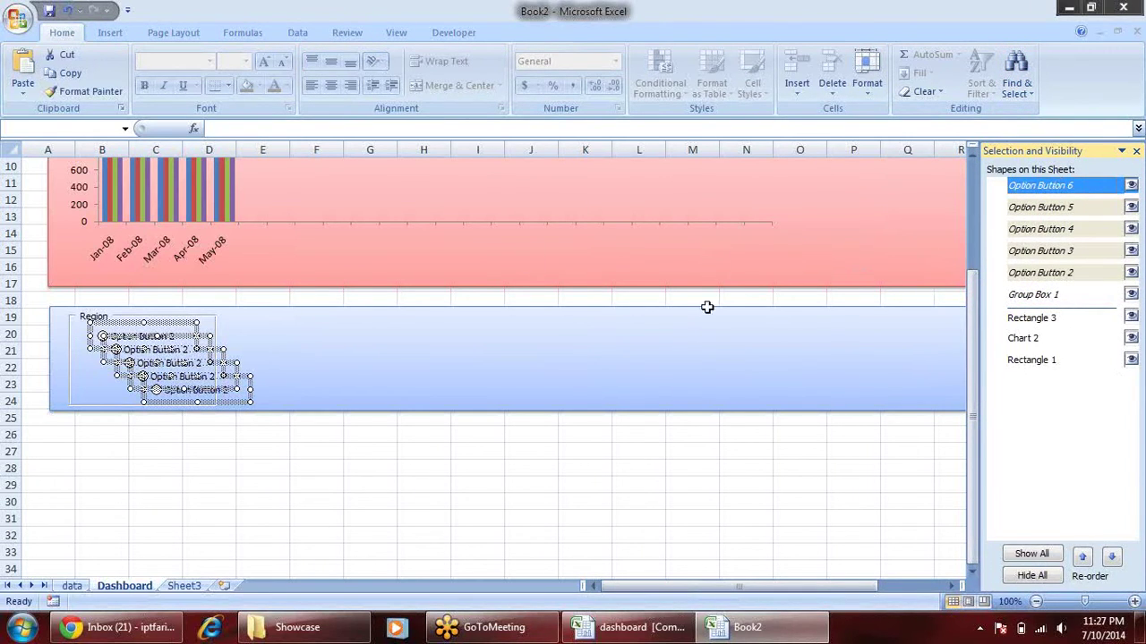
- Nudge the bottom option button into line and stretch the blue band and Region group box to row 28
{"action": "left_click", "coordinate": [191, 457]}
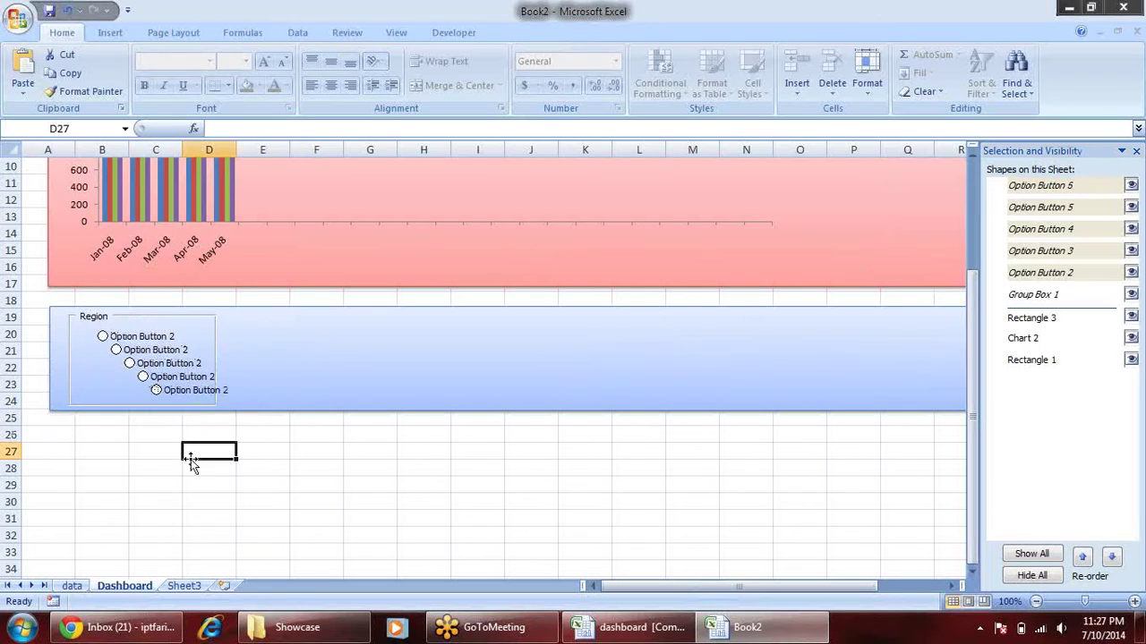
{"action": "left_click", "coordinate": [159, 403]}
{"action": "right_click", "coordinate": [157, 398]}
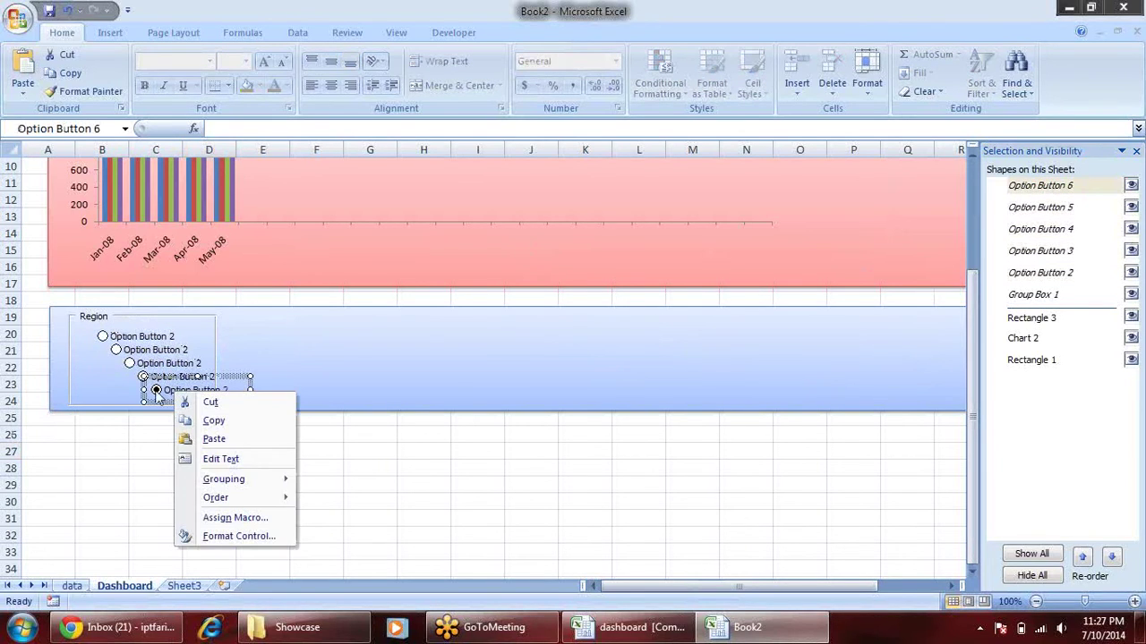
{"action": "key", "text": "Escape"}
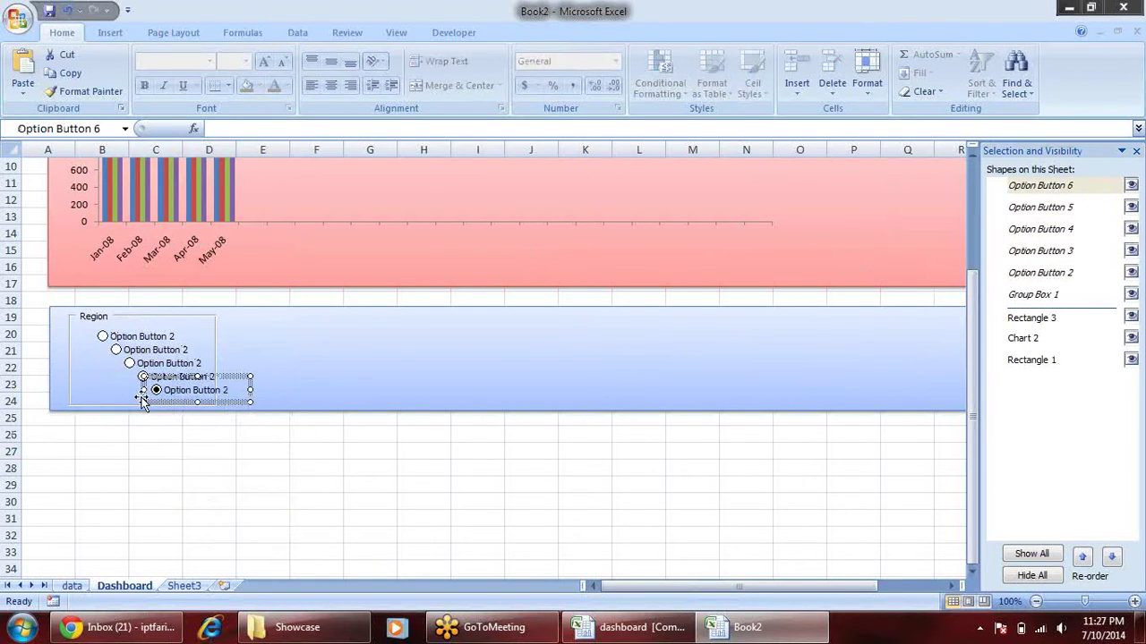
{"action": "left_click_drag", "start_coordinate": [100, 398], "coordinate": [90, 401]}
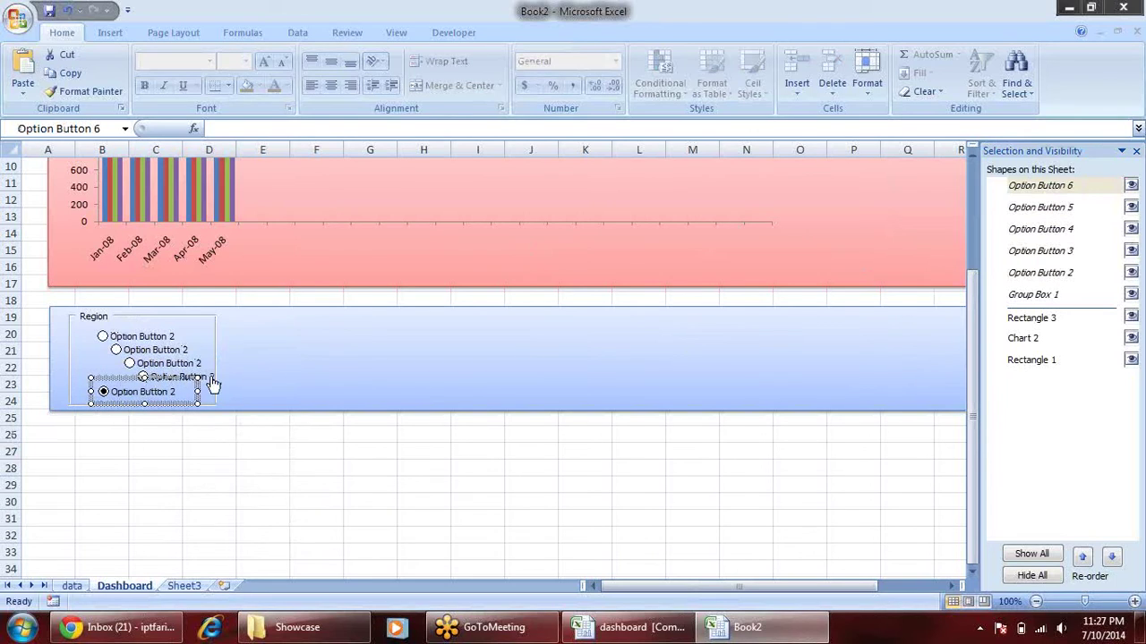
{"action": "left_click", "coordinate": [299, 391]}
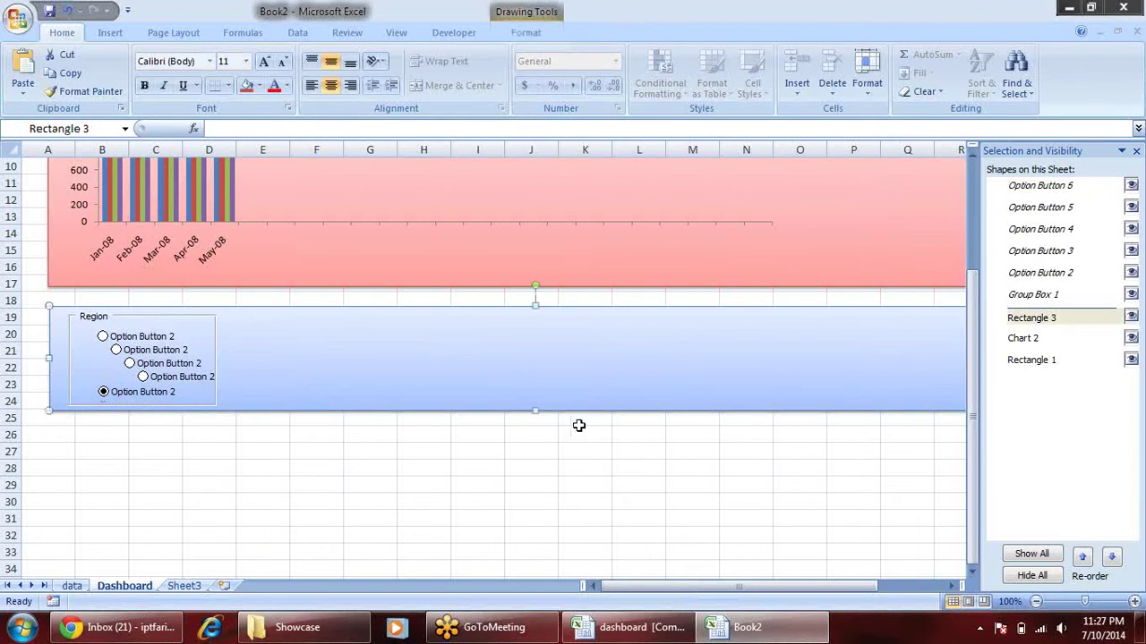
{"action": "left_click_drag", "start_coordinate": [537, 407], "coordinate": [534, 476]}
{"action": "left_click", "coordinate": [215, 405]}
{"action": "left_click_drag", "start_coordinate": [142, 410], "coordinate": [143, 473]}
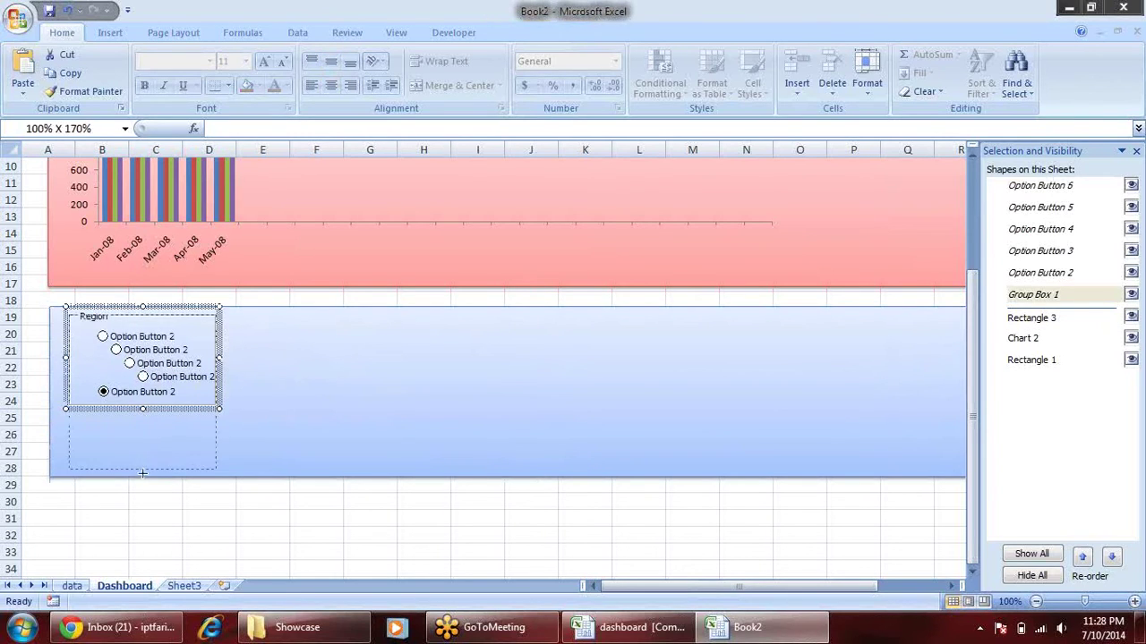
- Stack the option buttons in one vertical column at rows 24–27 inside the Region box
{"action": "right_click", "coordinate": [141, 403]}
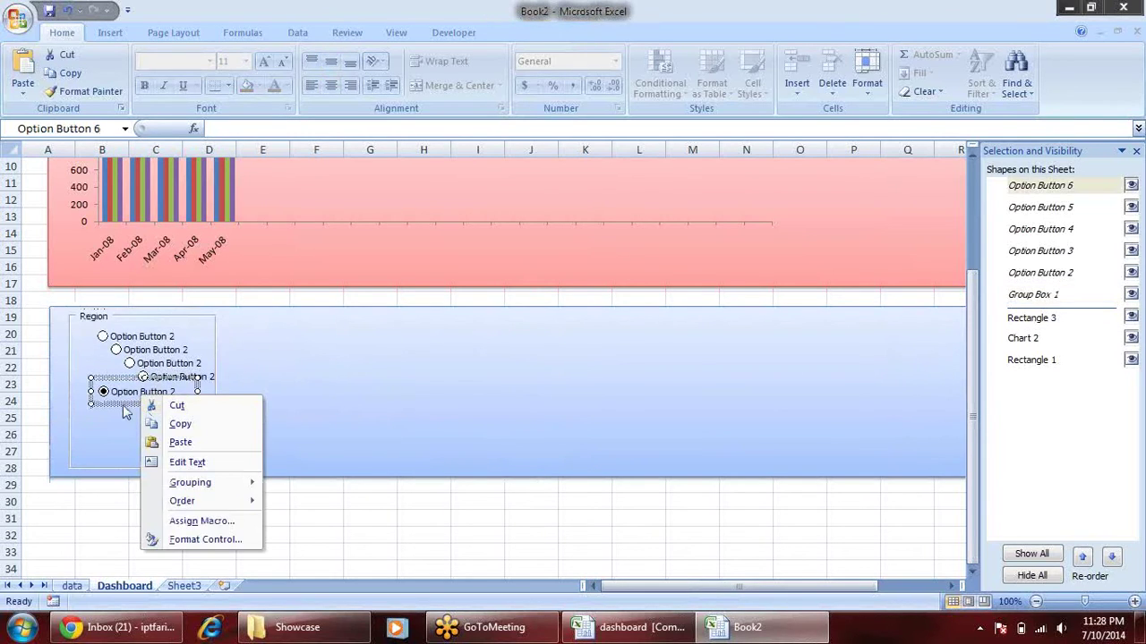
{"action": "key", "text": "Escape"}
{"action": "left_click_drag", "start_coordinate": [121, 409], "coordinate": [115, 463]}
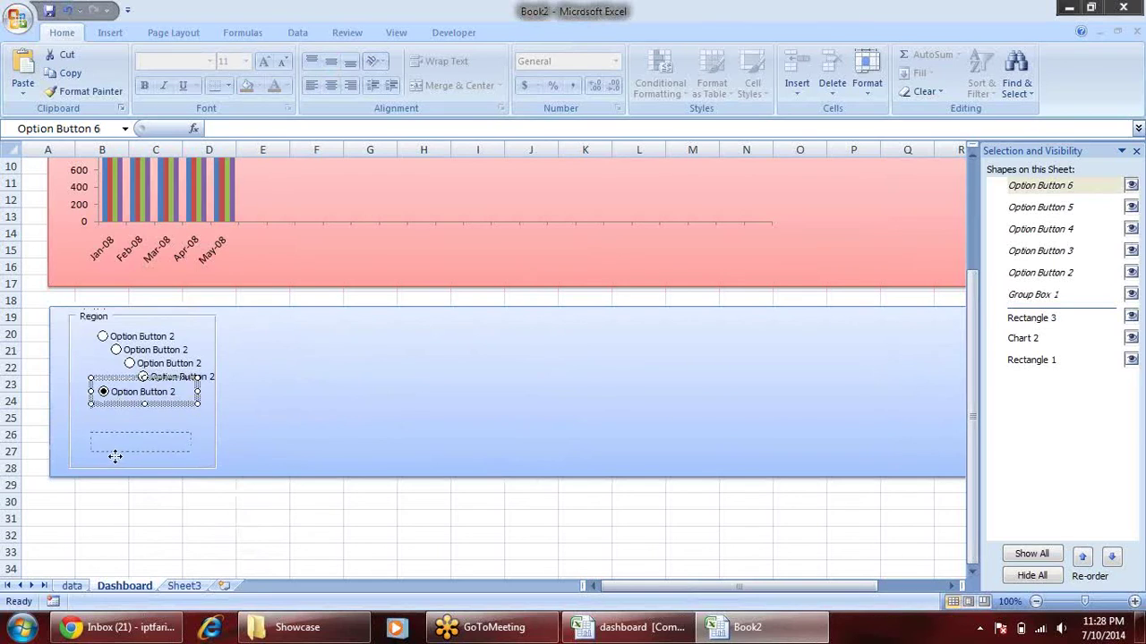
{"action": "right_click", "coordinate": [170, 386]}
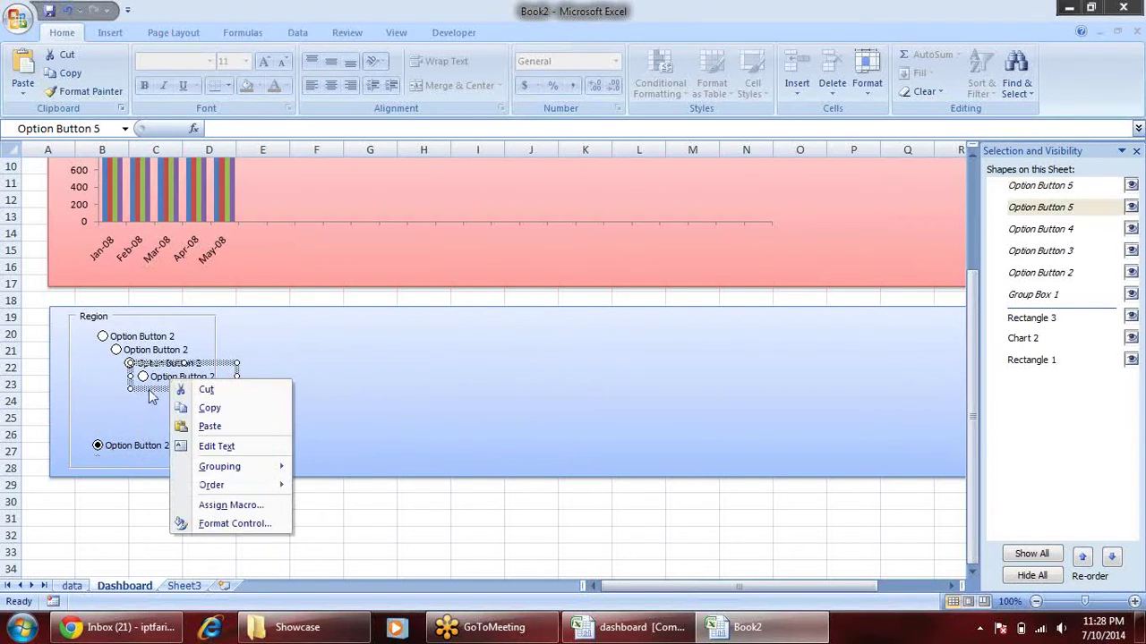
{"action": "key", "text": "Escape"}
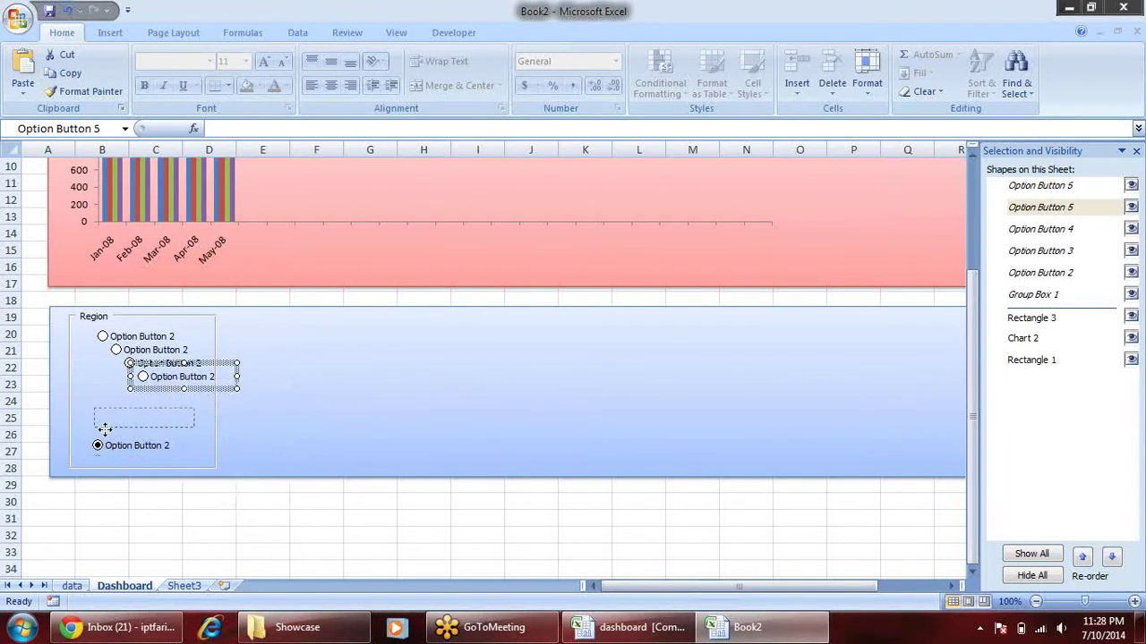
{"action": "left_click_drag", "start_coordinate": [105, 429], "coordinate": [105, 436]}
{"action": "right_click", "coordinate": [163, 376]}
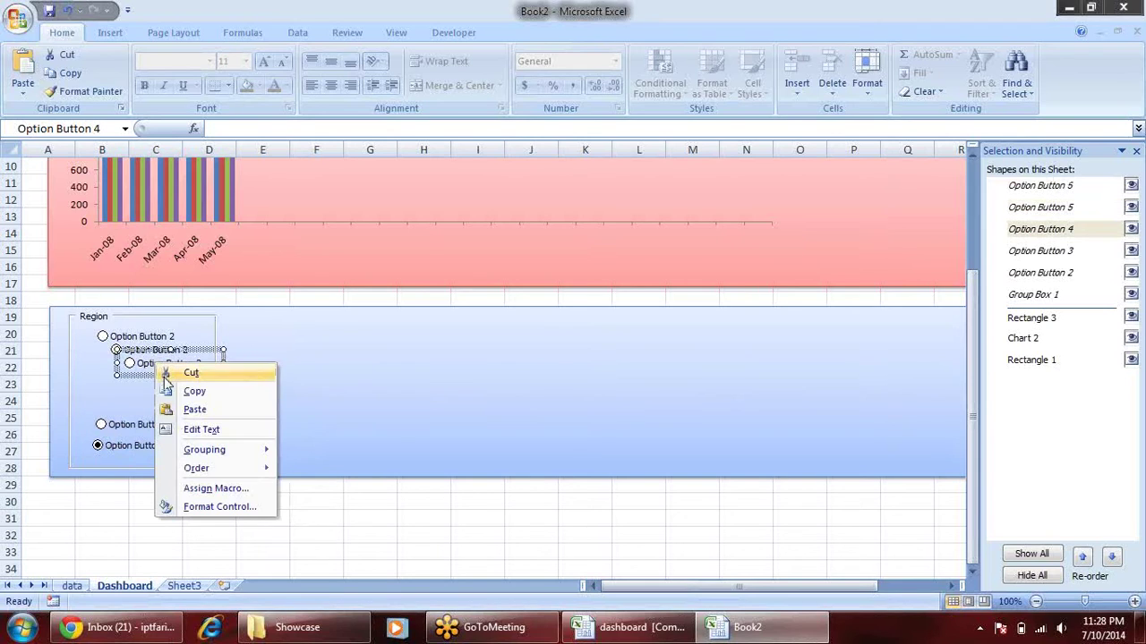
{"action": "left_click_drag", "start_coordinate": [134, 375], "coordinate": [111, 410]}
{"action": "right_click", "coordinate": [138, 356]}
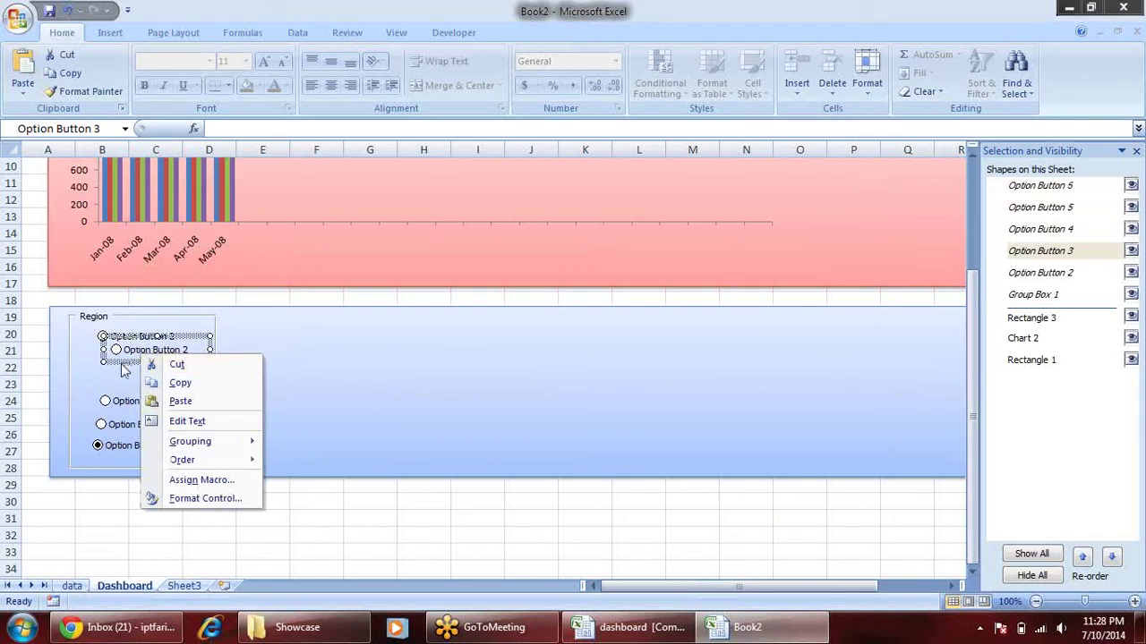
{"action": "left_click", "coordinate": [123, 372]}
{"action": "left_click_drag", "start_coordinate": [108, 392], "coordinate": [109, 392]}
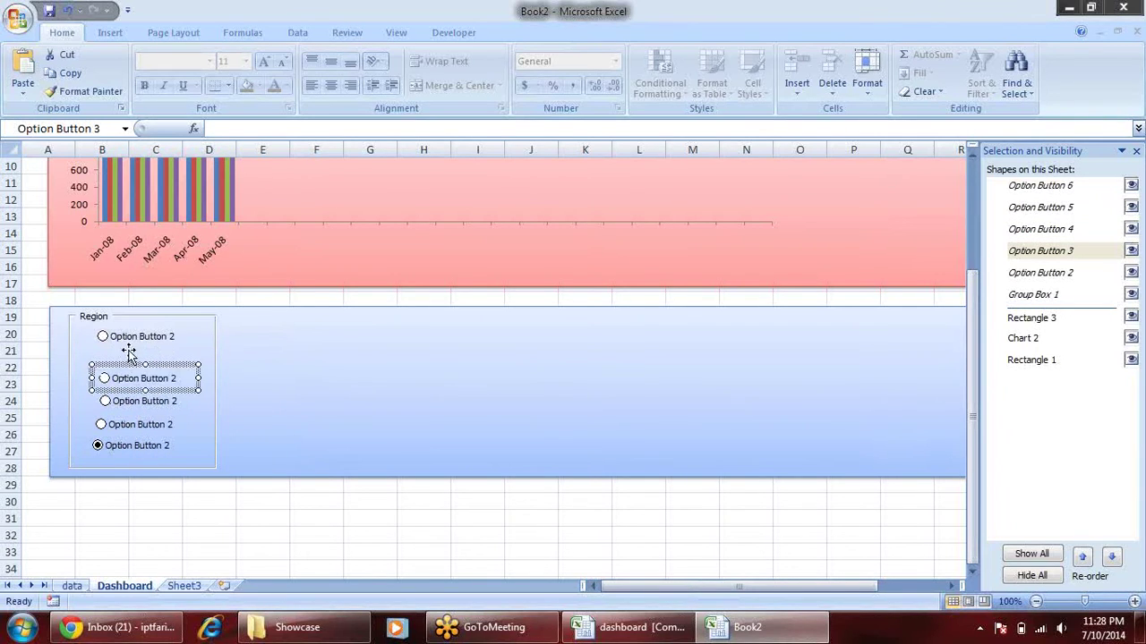
- Select the top option button's label text for editing
{"action": "right_click", "coordinate": [143, 349]}
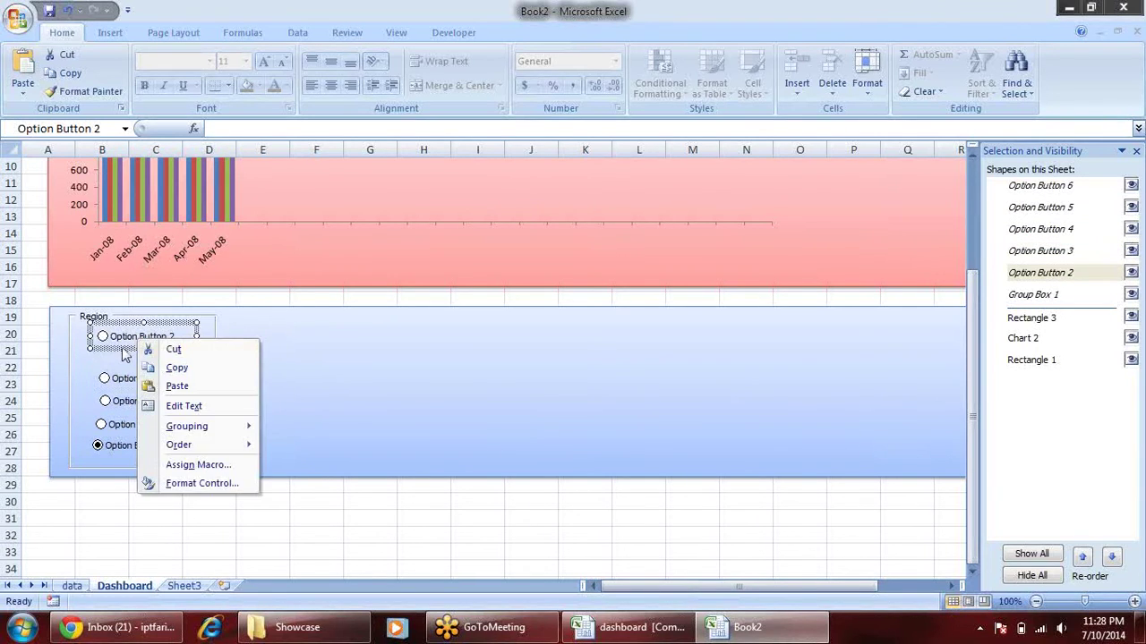
{"action": "left_click", "coordinate": [120, 349]}
{"action": "mouse_move", "coordinate": [120, 350]}
{"action": "left_mouse_down"}
{"action": "mouse_move", "coordinate": [126, 374]}
{"action": "mouse_move", "coordinate": [106, 360]}
{"action": "left_mouse_up"}
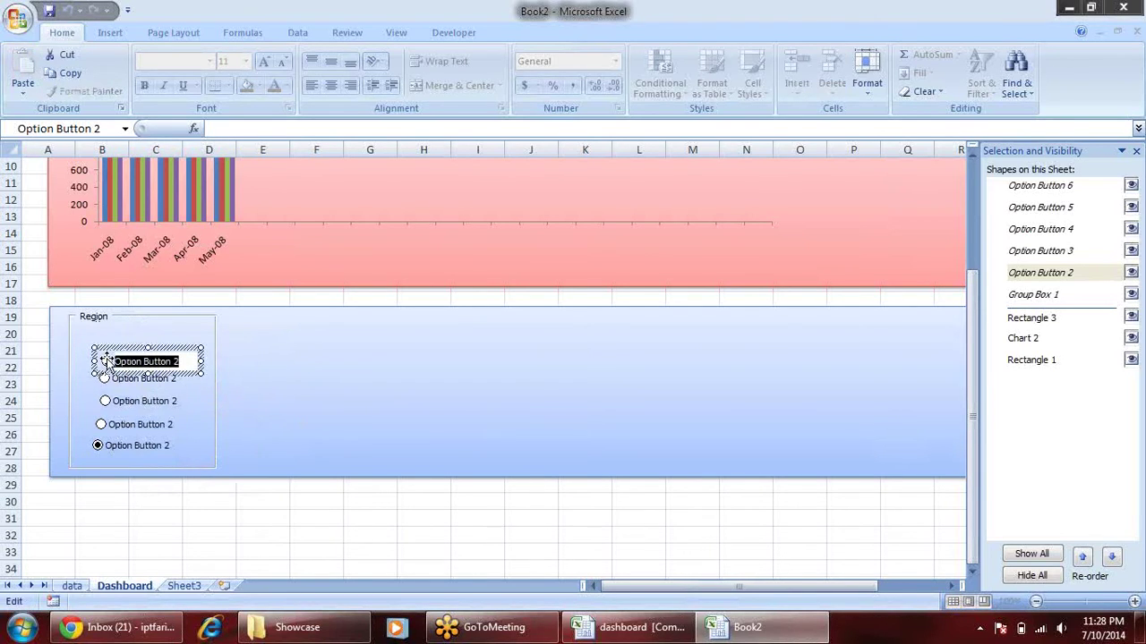
- Relabel the first two option buttons All and East
{"action": "type", "text": "All"}
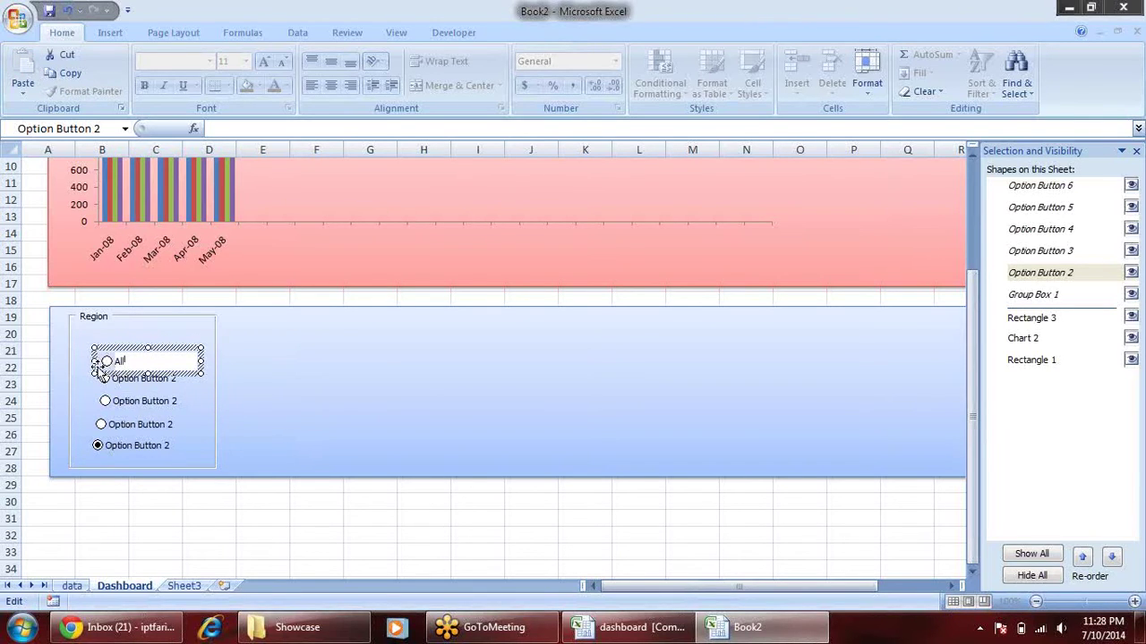
{"action": "left_click", "coordinate": [139, 385]}
{"action": "left_click", "coordinate": [141, 384]}
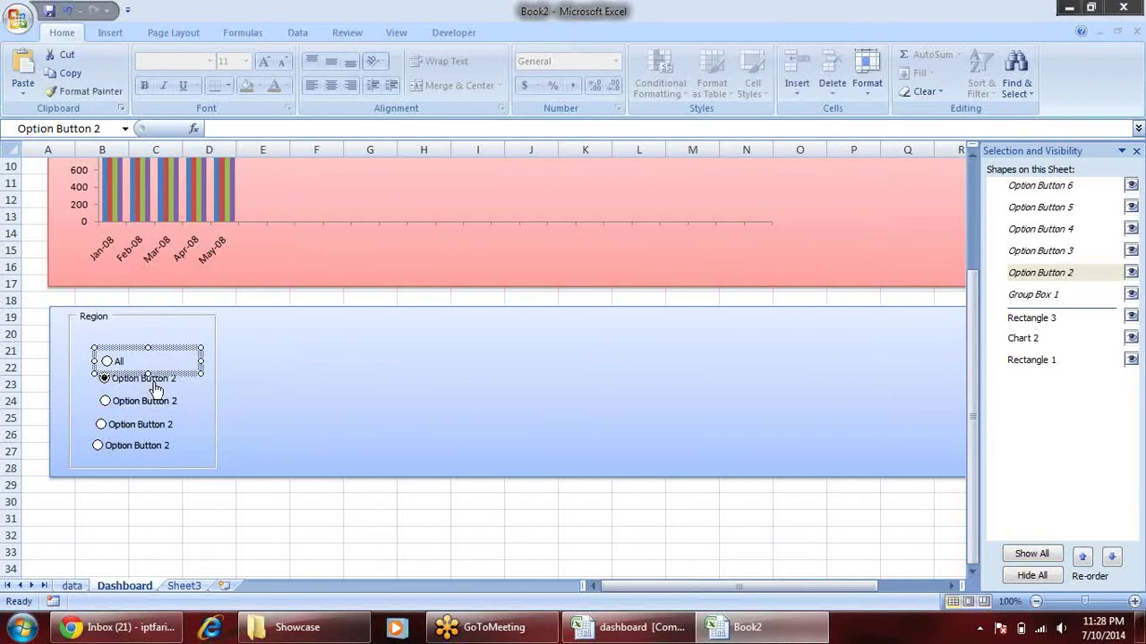
{"action": "right_click", "coordinate": [156, 381]}
{"action": "left_click", "coordinate": [203, 448]}
{"action": "left_click_drag", "start_coordinate": [177, 378], "coordinate": [111, 377]}
{"action": "left_click", "coordinate": [75, 585]}
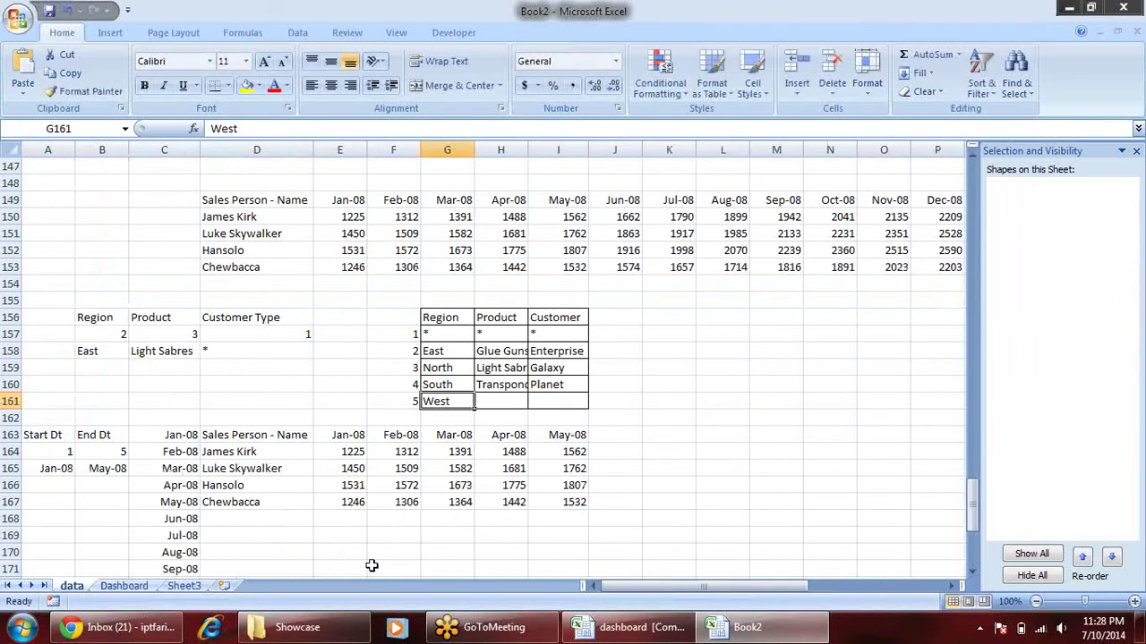
{"action": "left_click", "coordinate": [125, 586]}
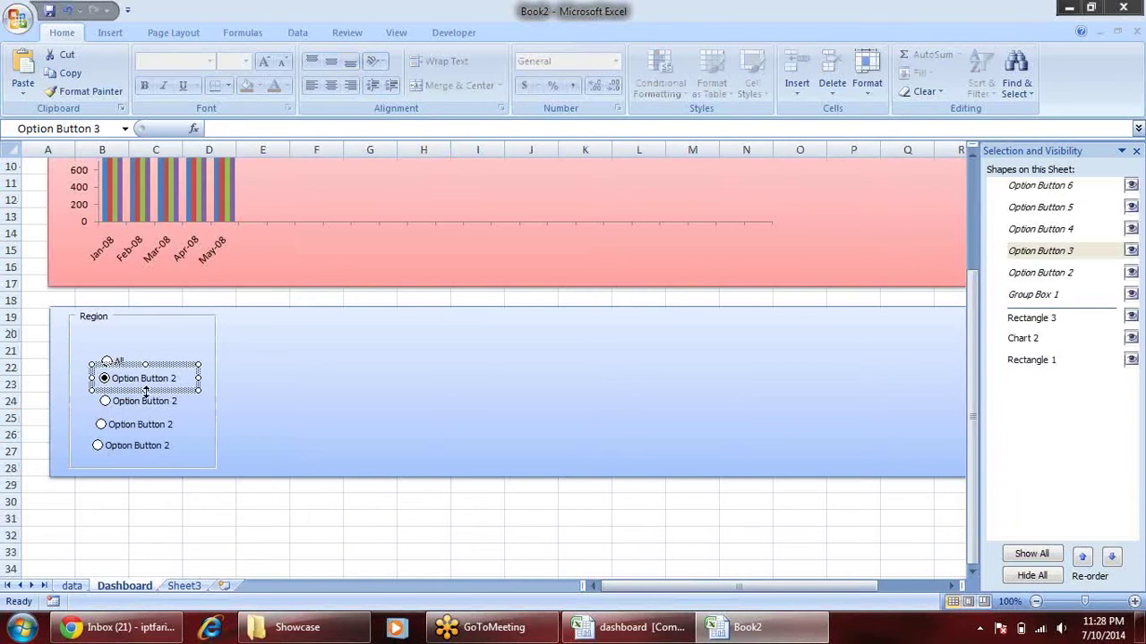
{"action": "left_click_drag", "start_coordinate": [187, 378], "coordinate": [111, 378]}
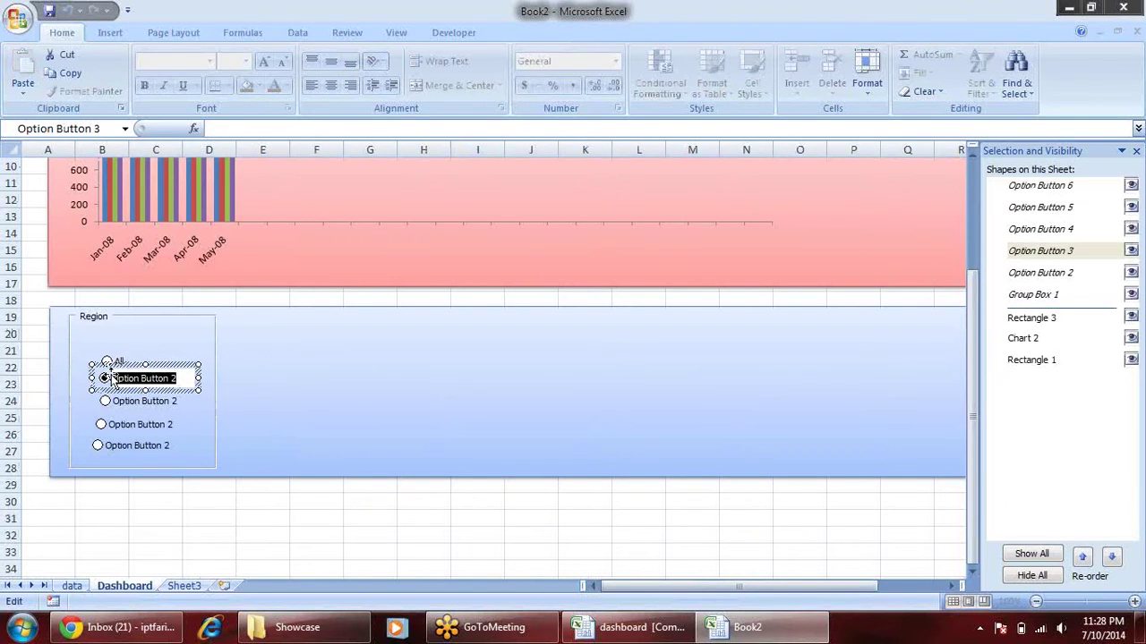
{"action": "type", "text": "East"}
- Relabel the remaining three option buttons North, South and West
{"action": "right_click", "coordinate": [175, 403]}
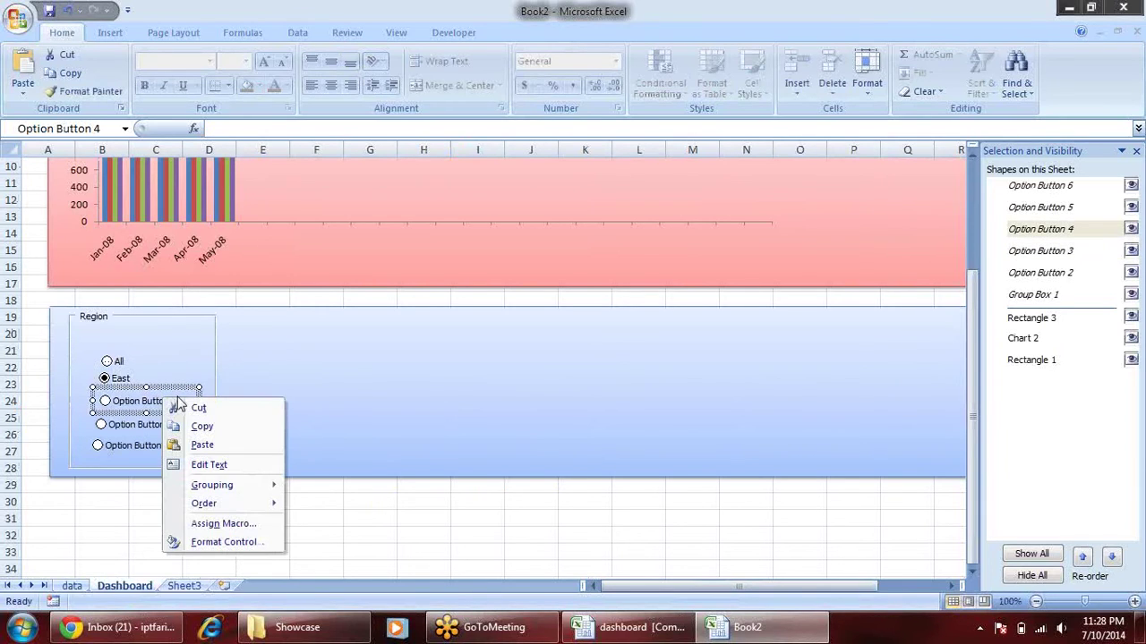
{"action": "left_click", "coordinate": [197, 465]}
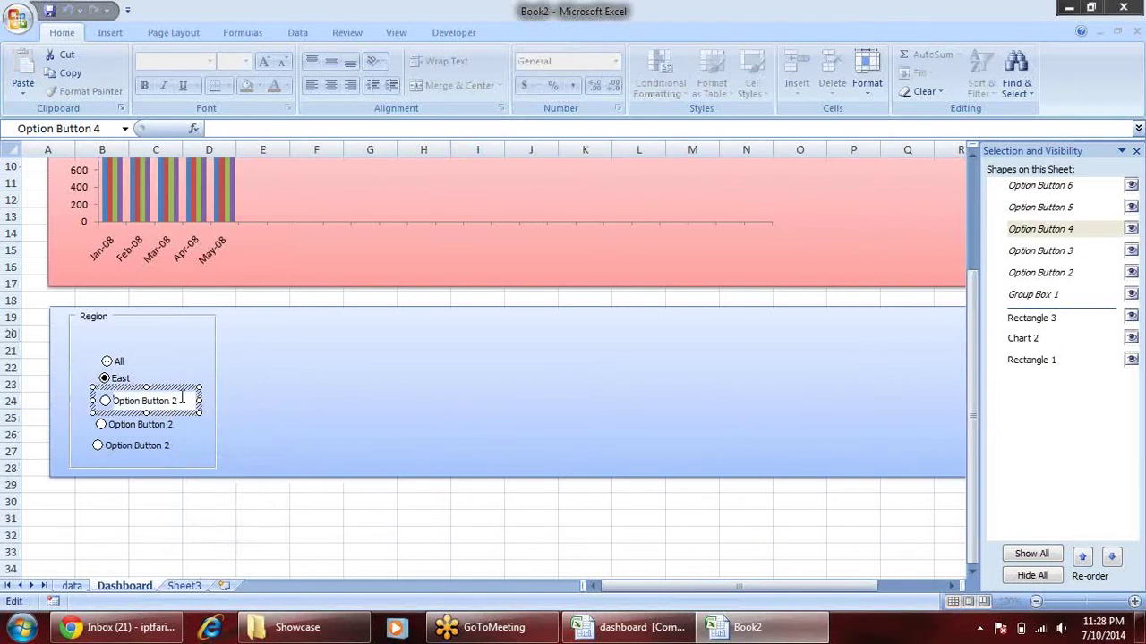
{"action": "left_click_drag", "start_coordinate": [181, 400], "coordinate": [63, 399]}
{"action": "type", "text": "North"}
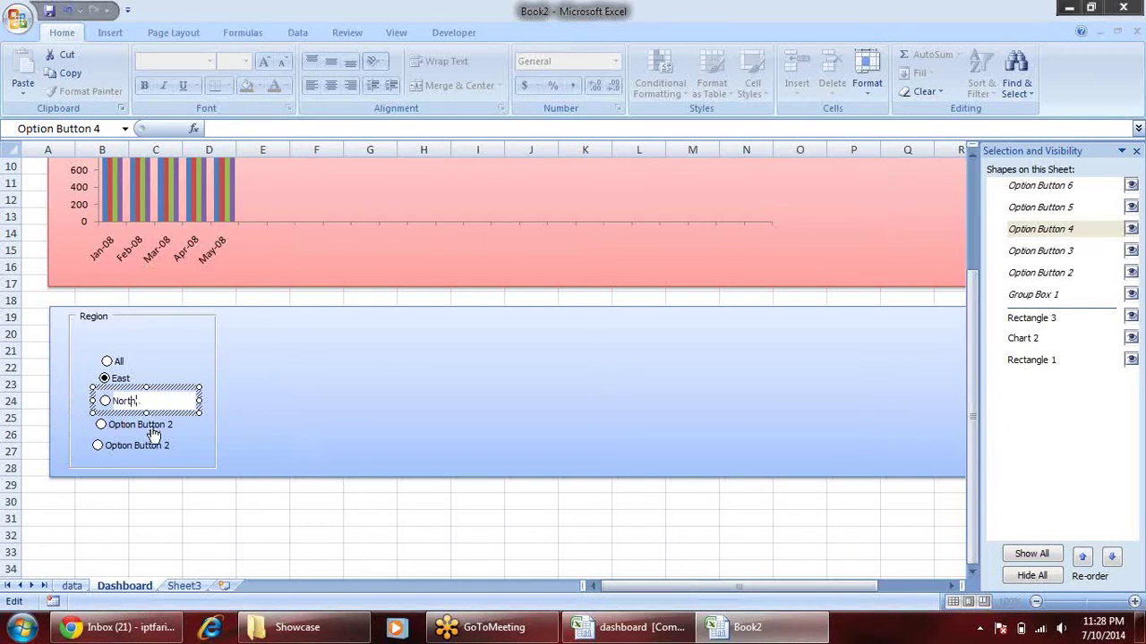
{"action": "right_click", "coordinate": [146, 422]}
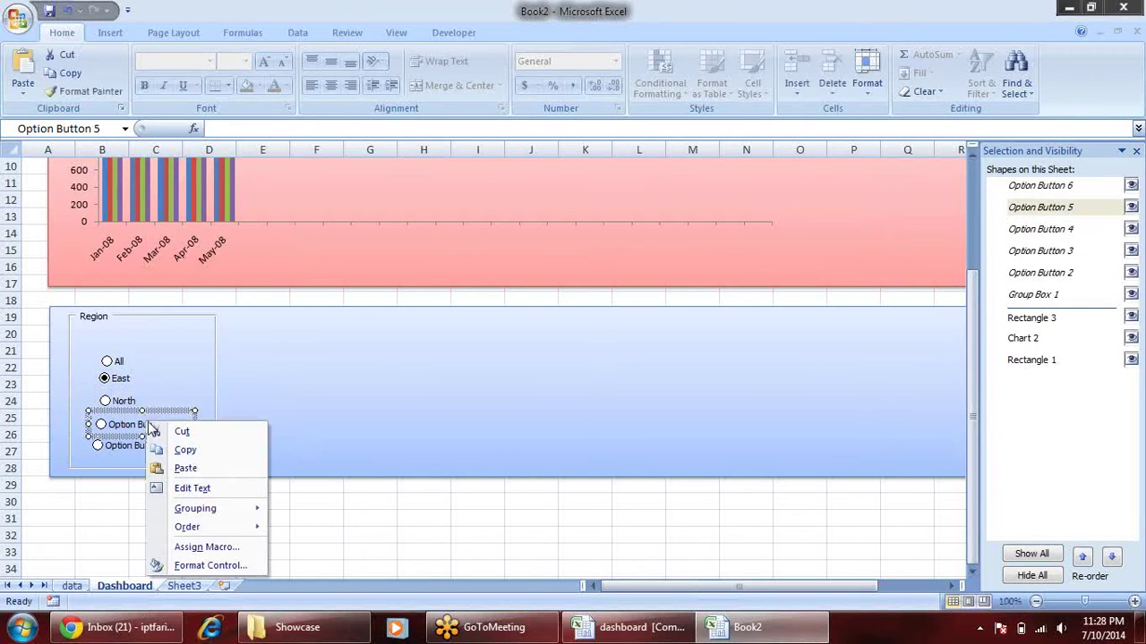
{"action": "key", "text": "Escape"}
{"action": "left_click", "coordinate": [177, 424]}
{"action": "left_click_drag", "start_coordinate": [177, 424], "coordinate": [110, 424]}
{"action": "type", "text": "South"}
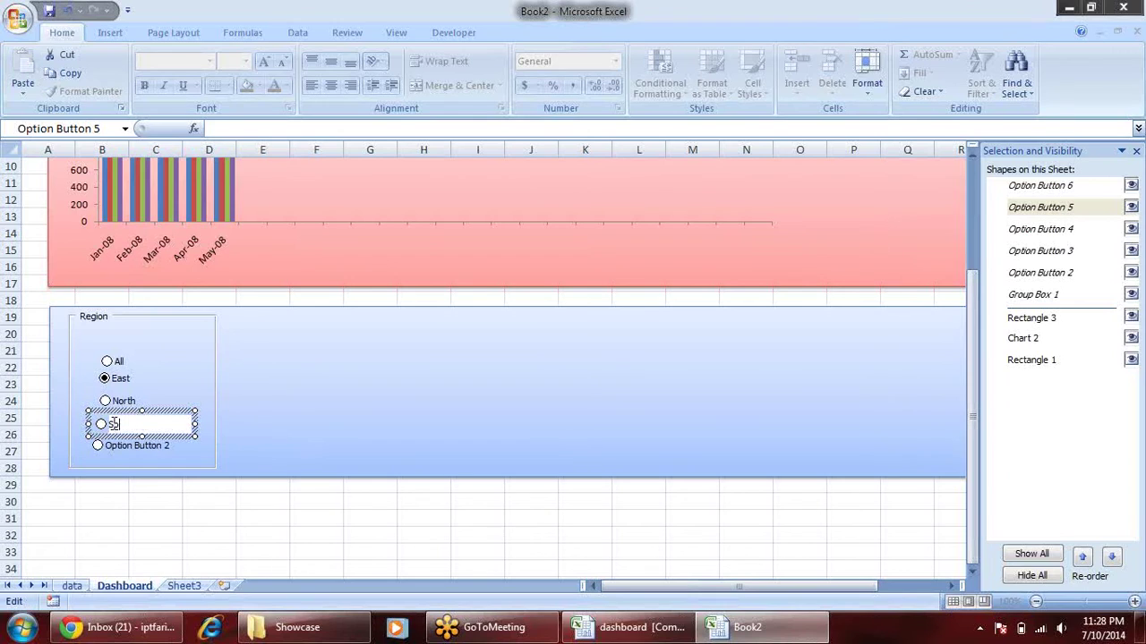
{"action": "right_click", "coordinate": [168, 447]}
{"action": "left_click", "coordinate": [227, 514]}
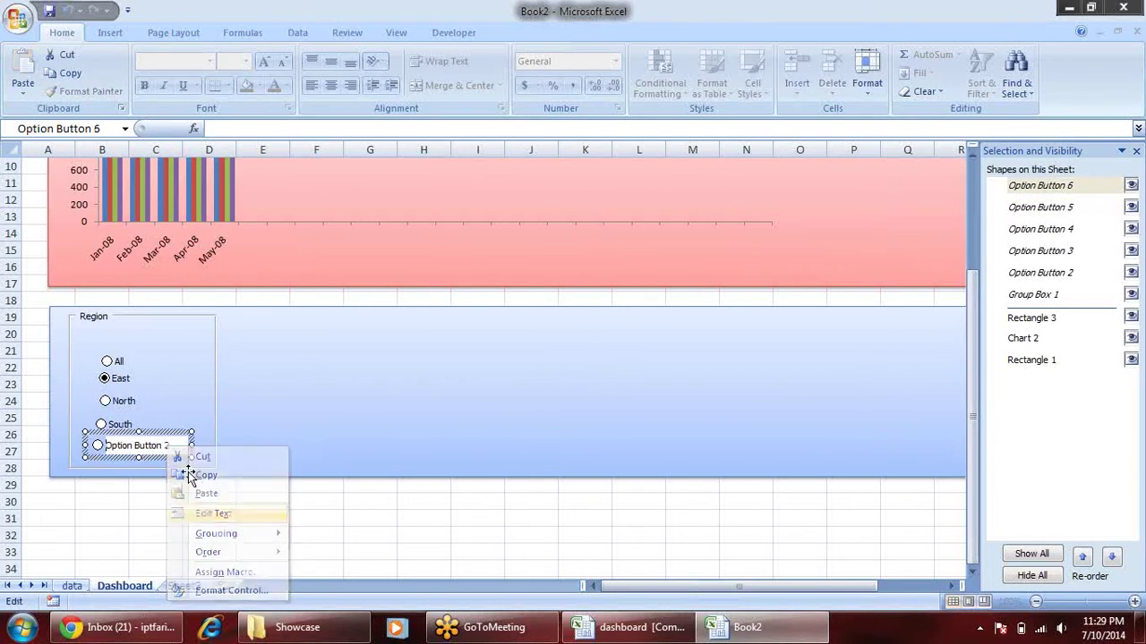
{"action": "left_click_drag", "start_coordinate": [174, 445], "coordinate": [116, 434]}
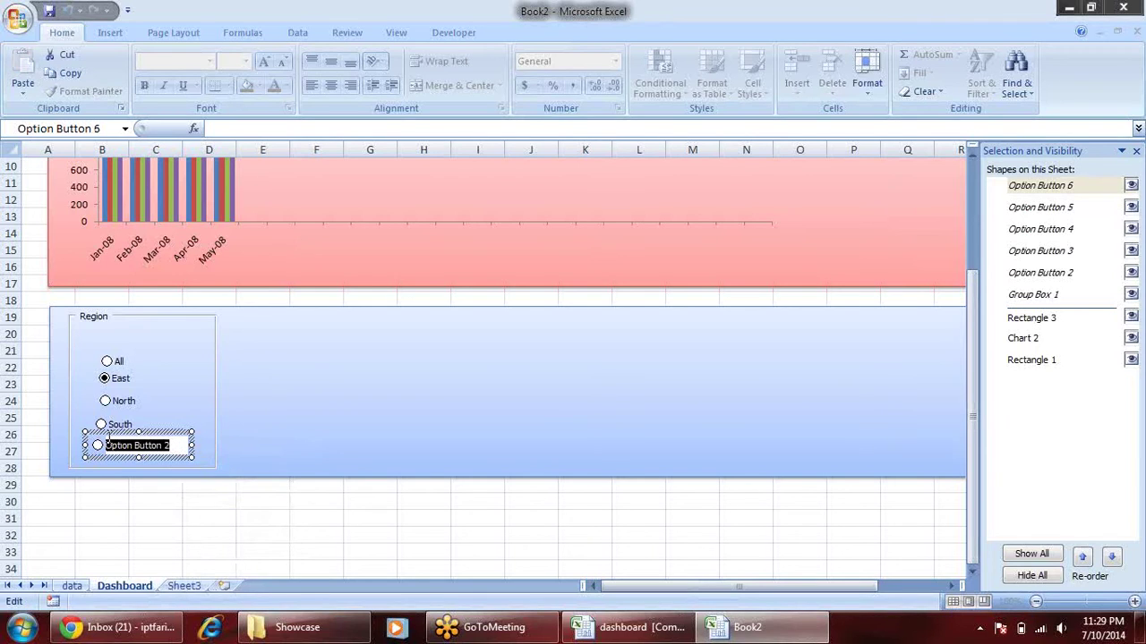
{"action": "type", "text": "West"}
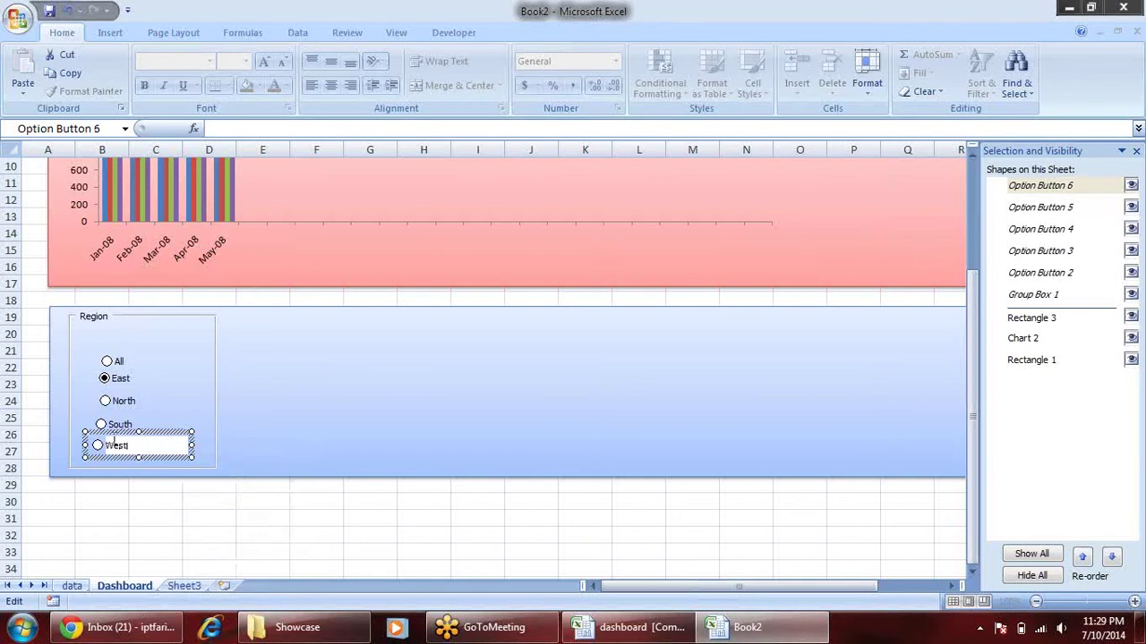
{"action": "left_click", "coordinate": [188, 518]}
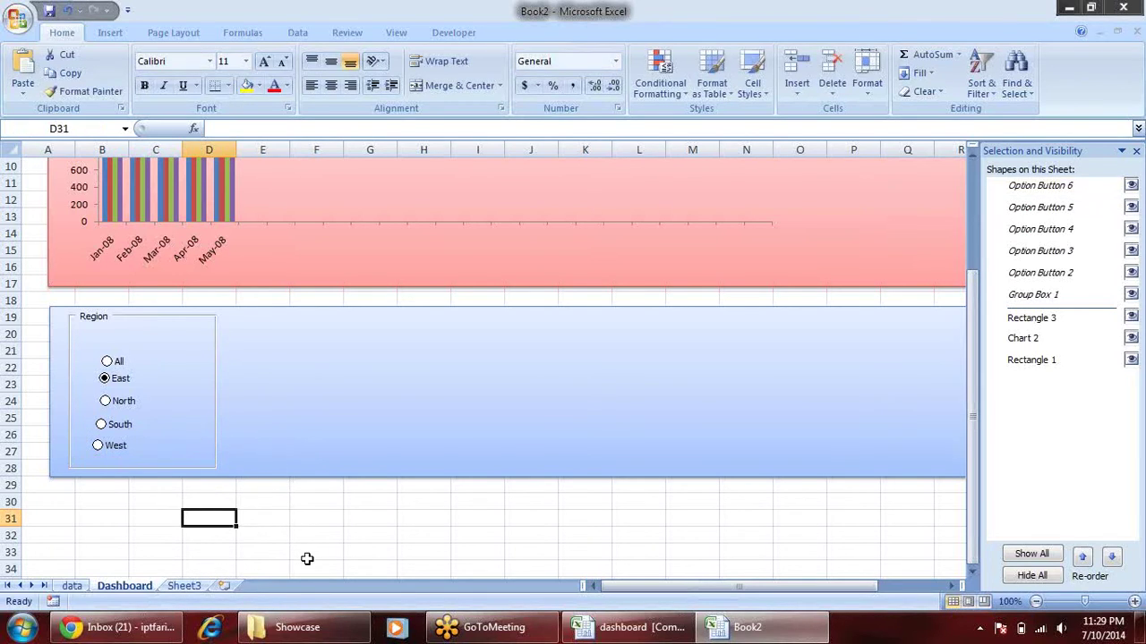
- Set the option buttons' Format Control cell link to data!$B$157
{"action": "right_click", "coordinate": [124, 370]}
{"action": "left_click", "coordinate": [208, 508]}
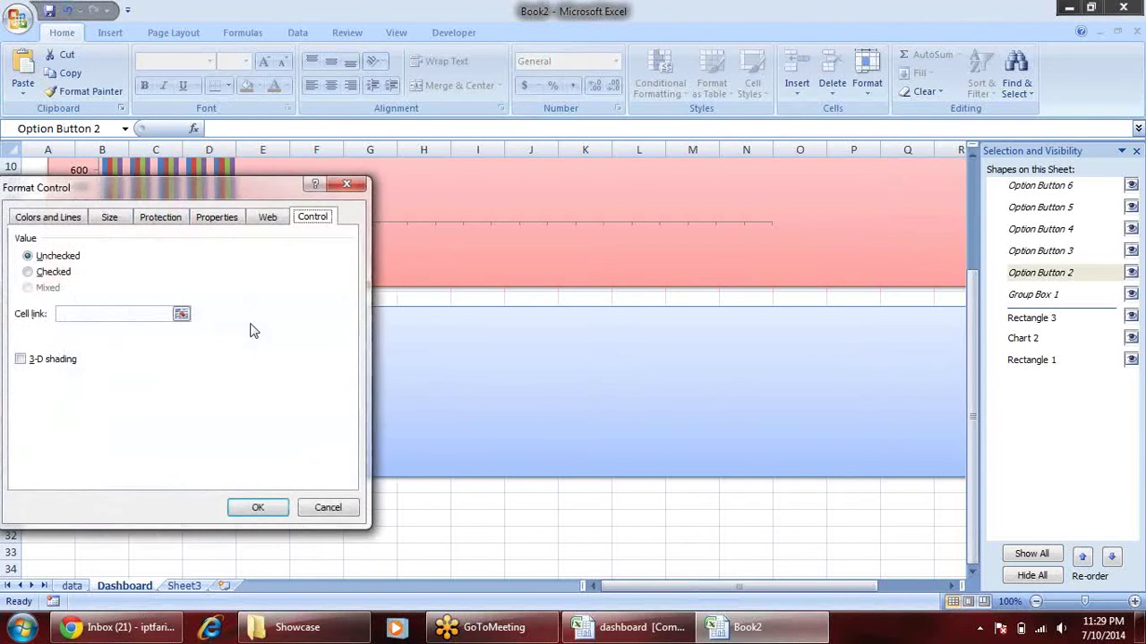
{"action": "left_click", "coordinate": [183, 315]}
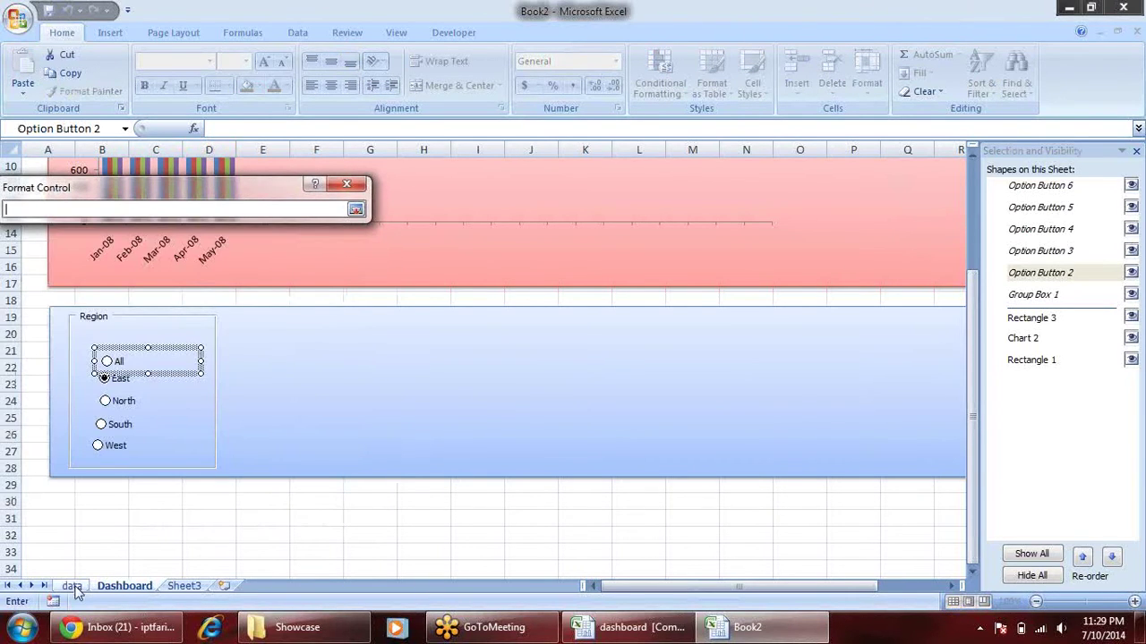
{"action": "left_click", "coordinate": [72, 587]}
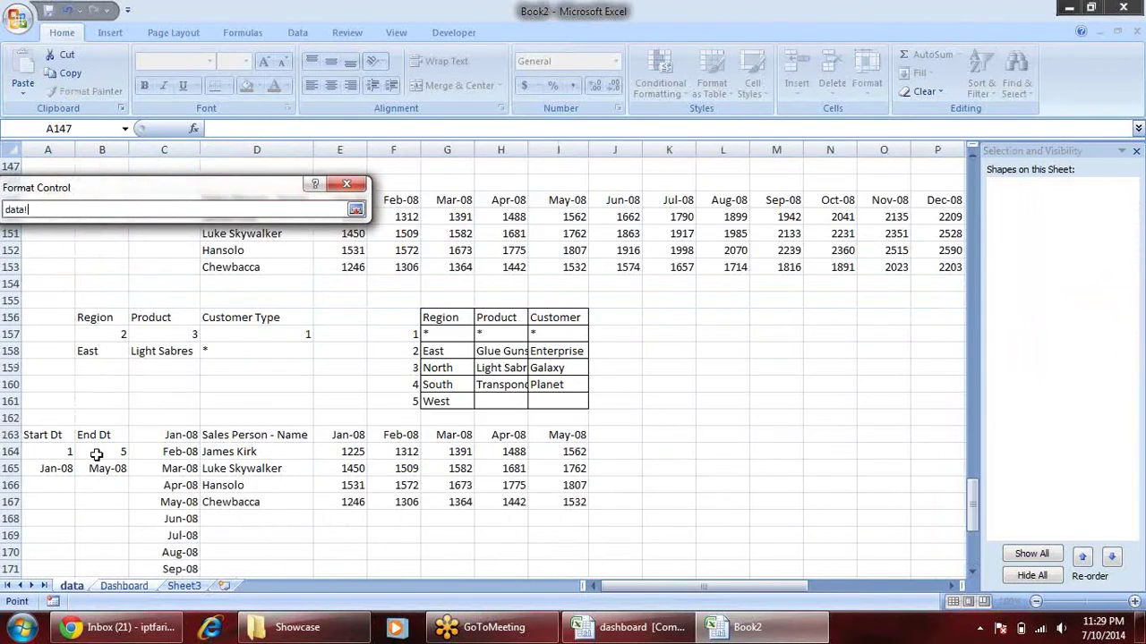
{"action": "left_click", "coordinate": [105, 330]}
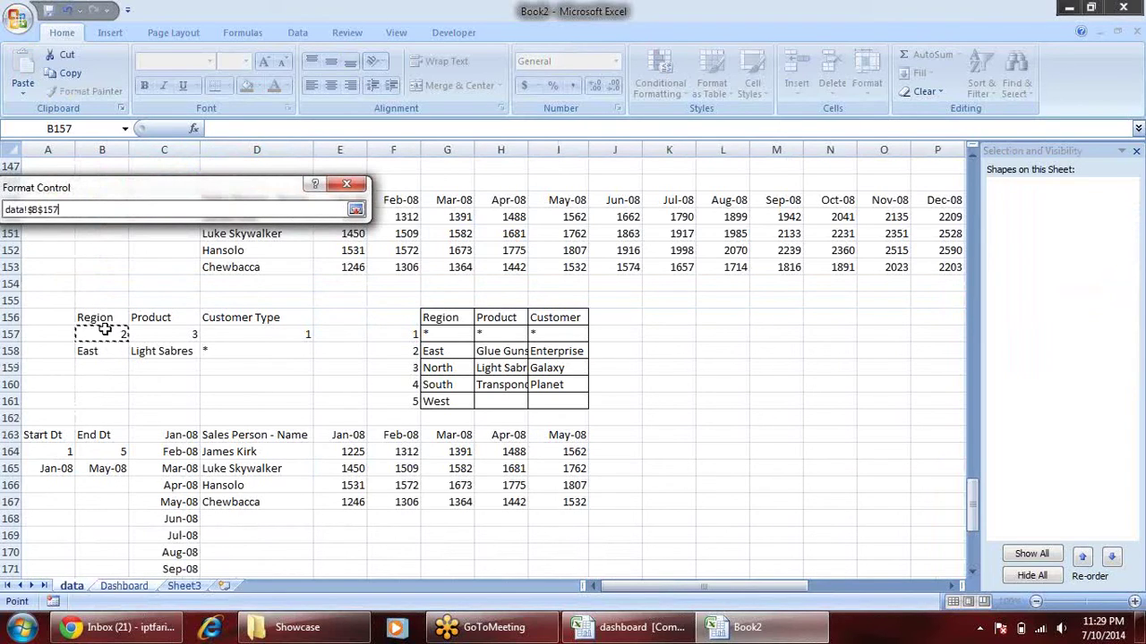
{"action": "left_click", "coordinate": [355, 210]}
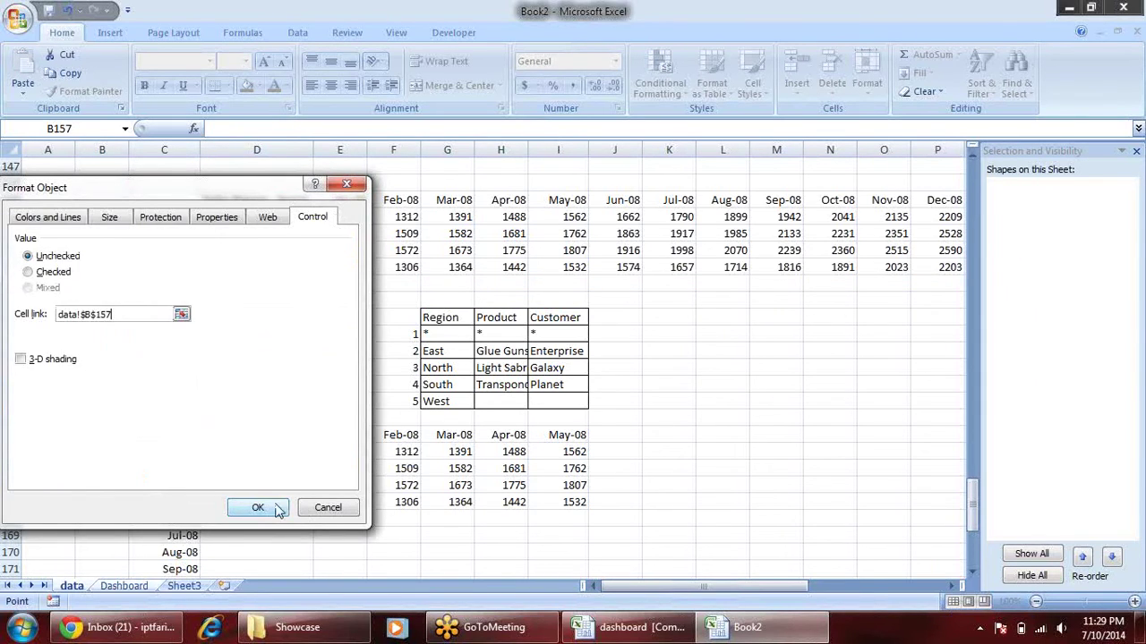
{"action": "left_click", "coordinate": [258, 508]}
- Close the Selection pane listing the sheet's shapes
{"action": "left_click", "coordinate": [260, 532]}
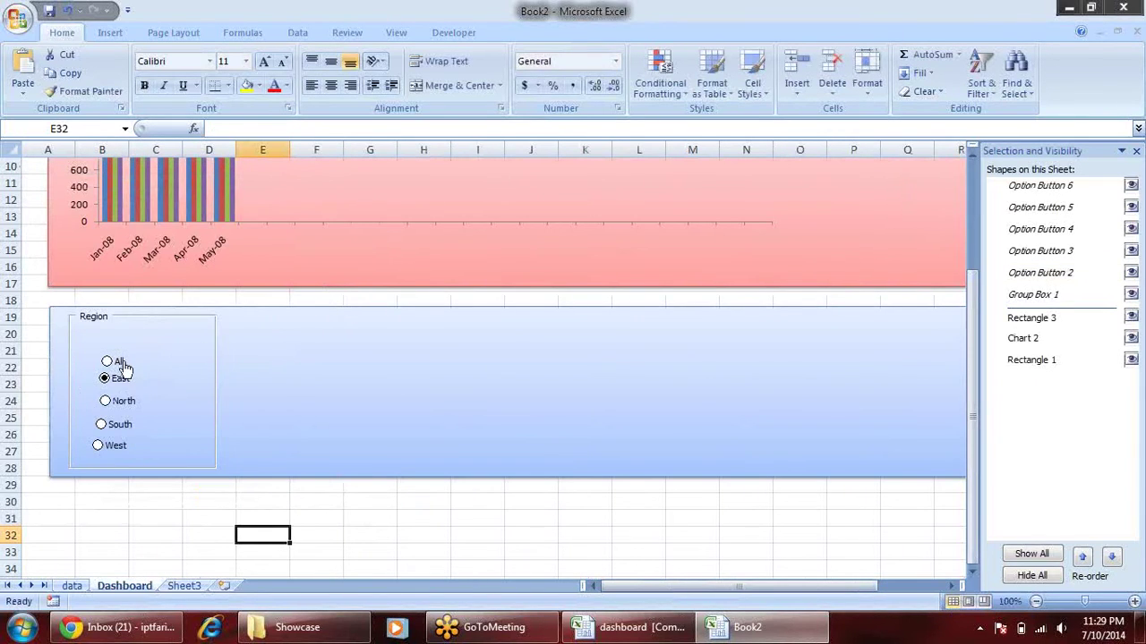
{"action": "scroll", "coordinate": [215, 408], "scroll_direction": "up", "scroll_amount": 2}
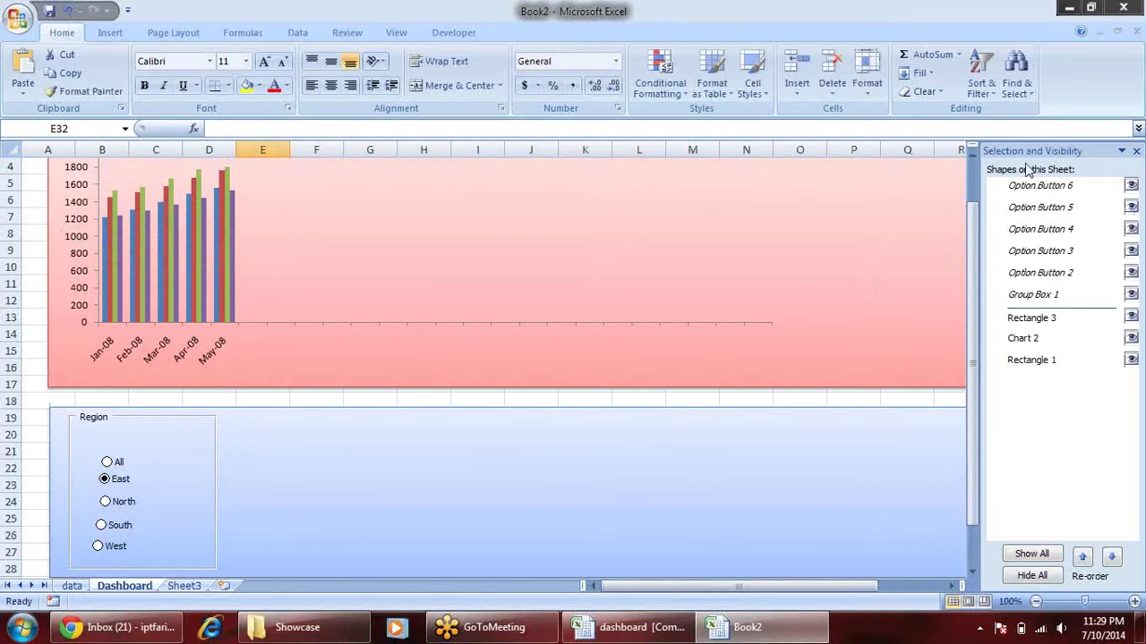
{"action": "left_click_drag", "start_coordinate": [1029, 151], "coordinate": [873, 236]}
{"action": "left_click", "coordinate": [973, 239]}
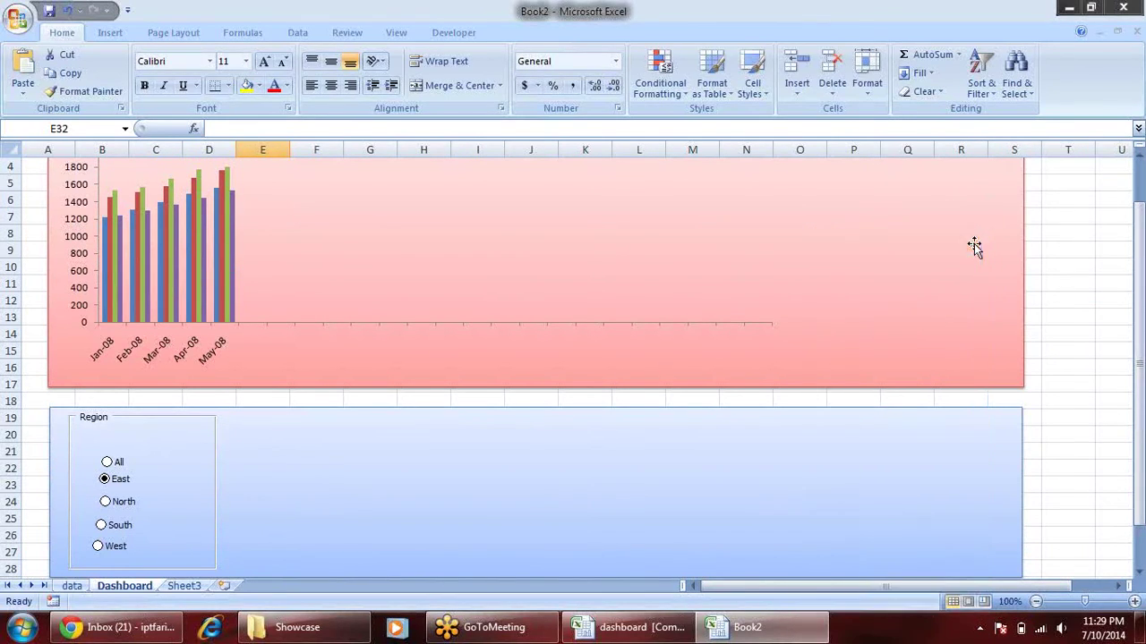
{"action": "scroll", "coordinate": [483, 455], "scroll_direction": "up", "scroll_amount": 1}
{"action": "scroll", "coordinate": [336, 512], "scroll_direction": "down", "scroll_amount": 1}
- Test the chart with each Region button: All, East, North, South, West, then All
{"action": "left_click", "coordinate": [119, 481]}
{"action": "left_click", "coordinate": [125, 507]}
{"action": "left_click", "coordinate": [126, 507]}
{"action": "left_click", "coordinate": [119, 527]}
{"action": "left_click", "coordinate": [119, 547]}
{"action": "left_click", "coordinate": [117, 462]}
- Cycle through the East, North, South, West and All region buttons again
{"action": "left_click", "coordinate": [121, 485]}
{"action": "left_click", "coordinate": [123, 504]}
{"action": "left_click", "coordinate": [121, 528]}
{"action": "left_click", "coordinate": [118, 546]}
{"action": "left_click", "coordinate": [118, 464]}
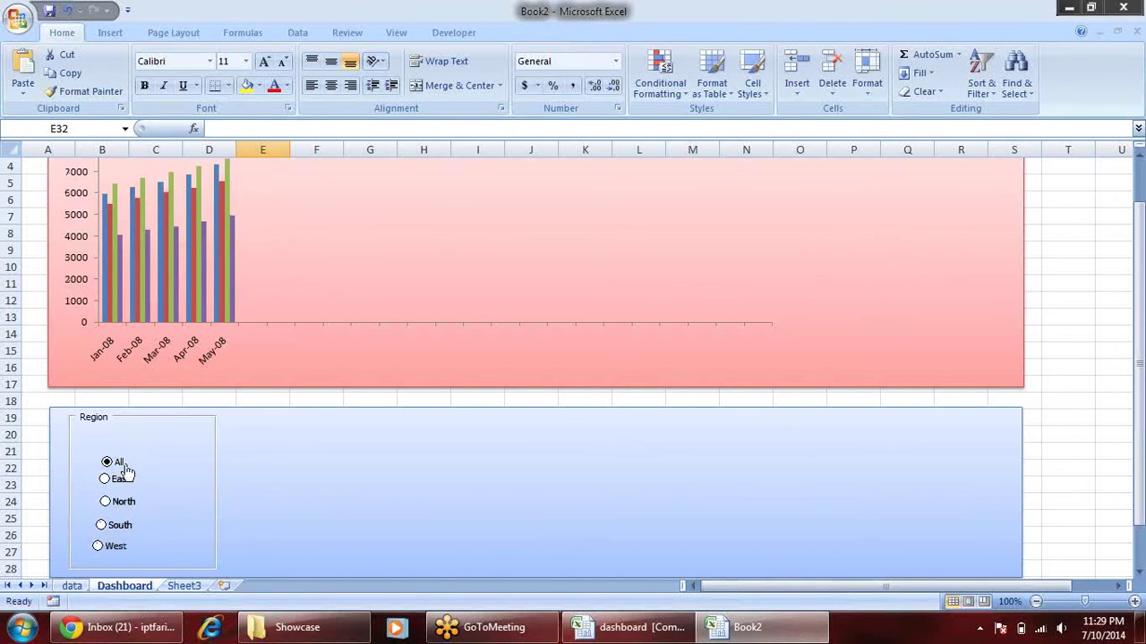
- Check that B157 holds the chosen button number and B158 looks up East on the data sheet
{"action": "left_click", "coordinate": [72, 585]}
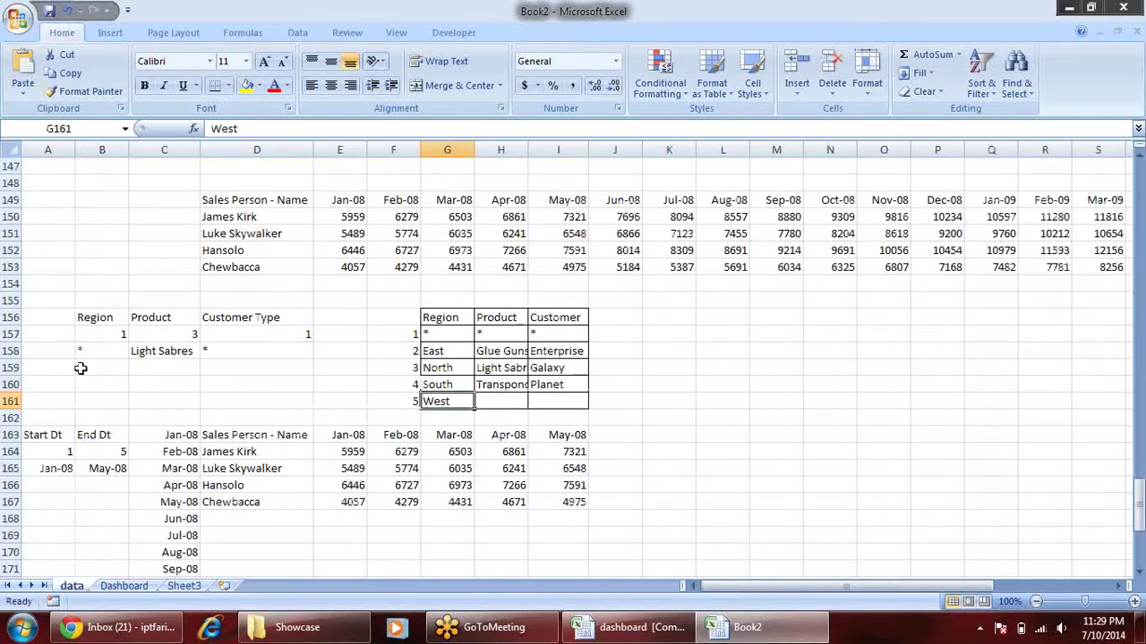
{"action": "left_click", "coordinate": [93, 340]}
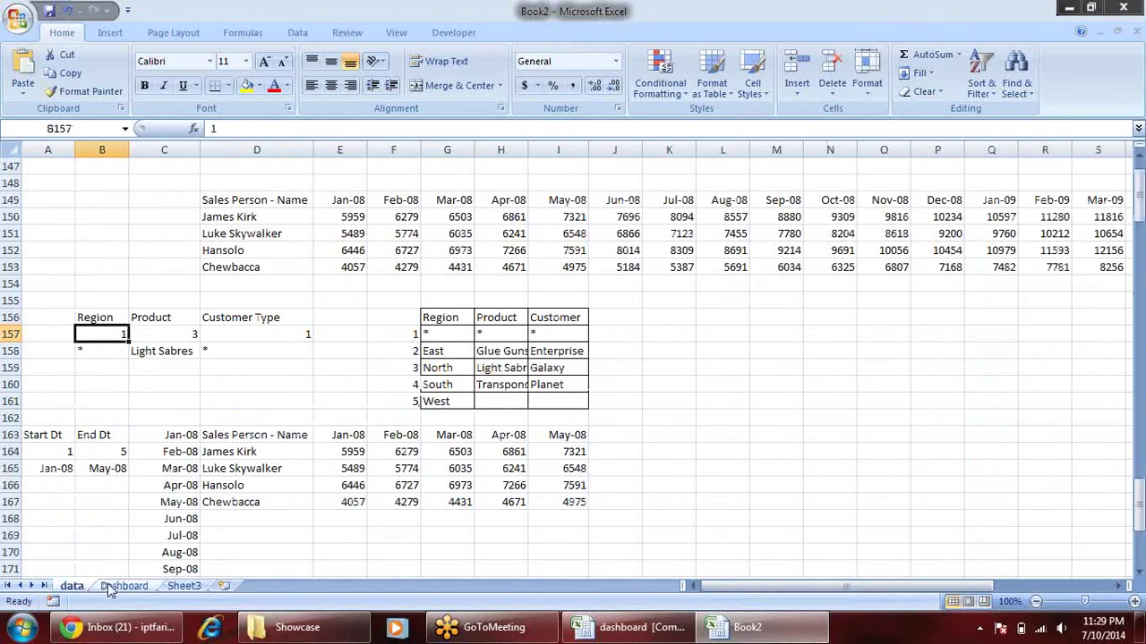
{"action": "left_click", "coordinate": [123, 585]}
{"action": "left_click", "coordinate": [109, 480]}
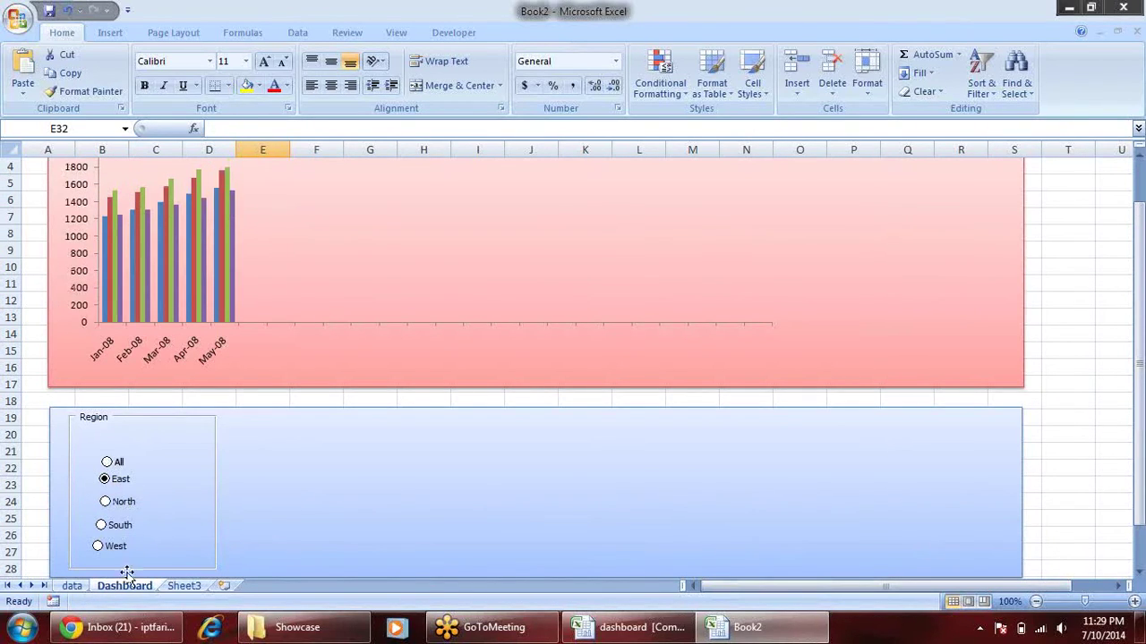
{"action": "left_click", "coordinate": [72, 586]}
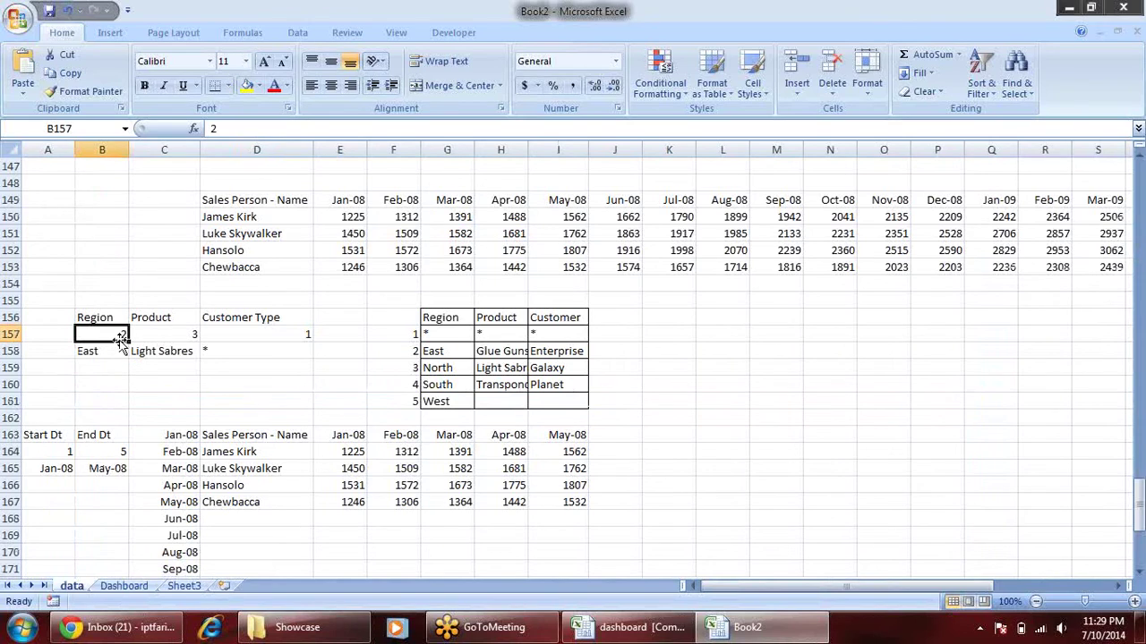
{"action": "left_click_drag", "start_coordinate": [435, 334], "coordinate": [446, 400]}
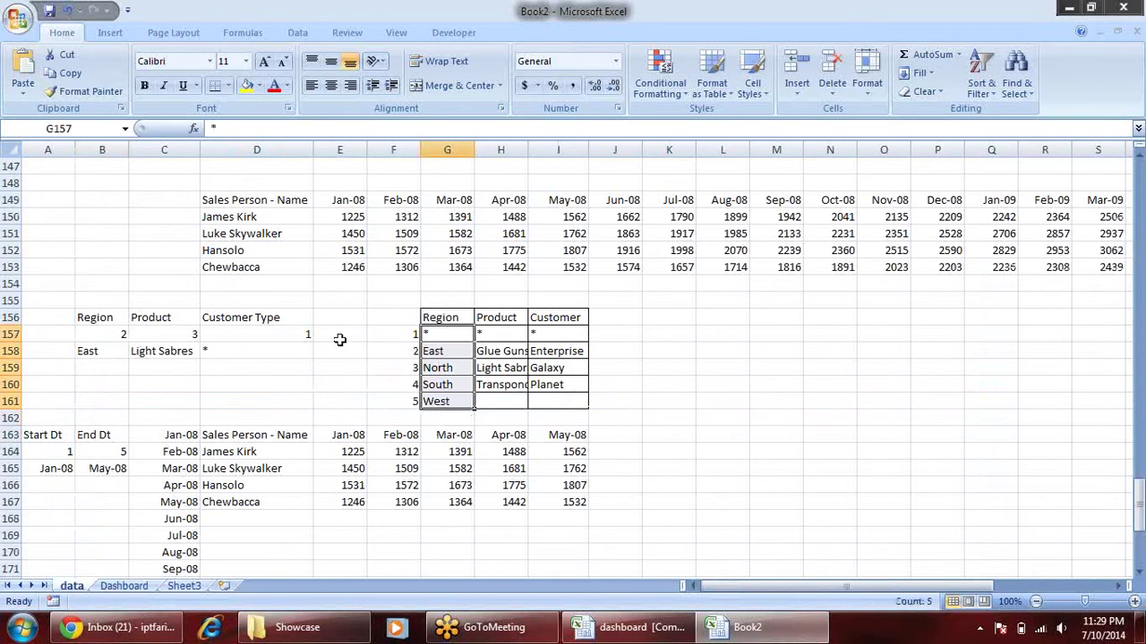
{"action": "left_click", "coordinate": [100, 351]}
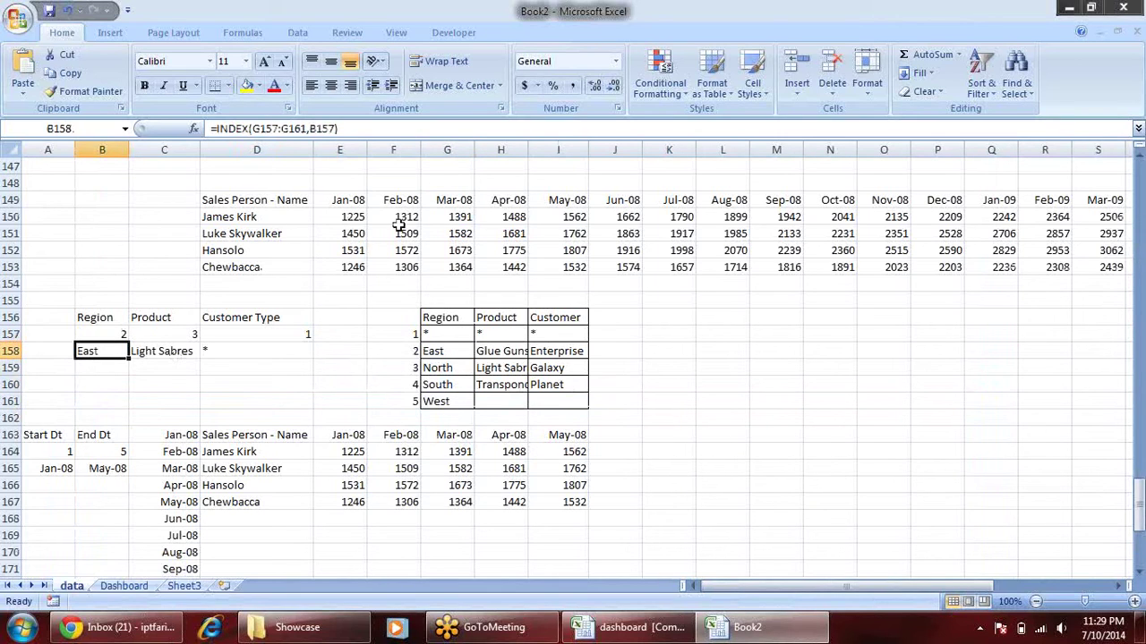
- Compare the sales tables E150:I153 and D163:I167, then return to the Dashboard
{"action": "left_click_drag", "start_coordinate": [349, 216], "coordinate": [564, 267]}
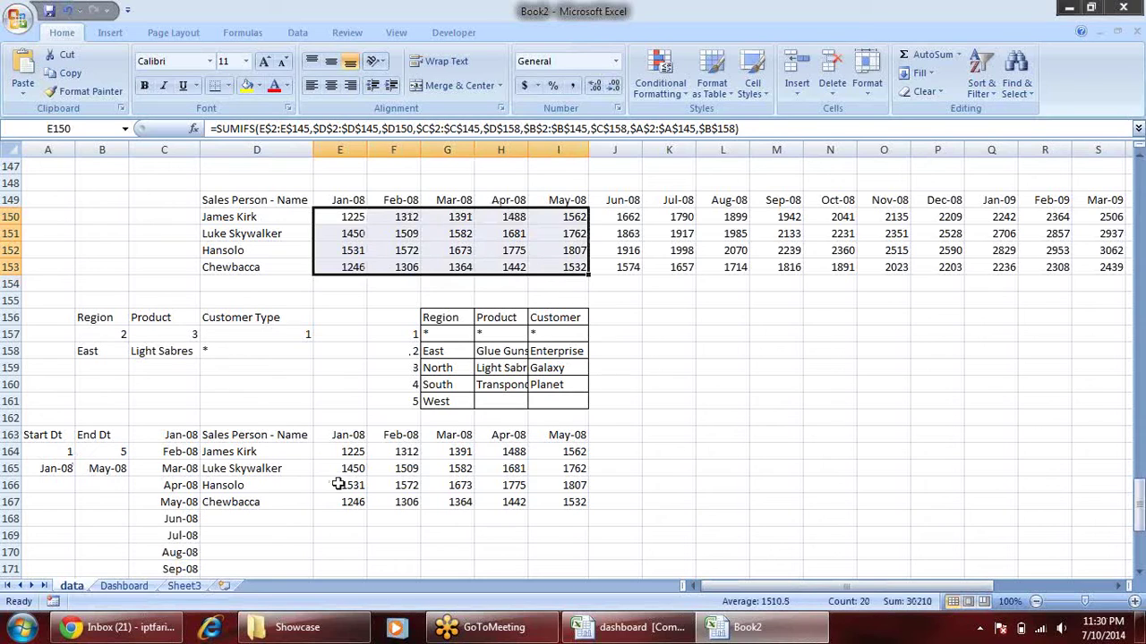
{"action": "left_click_drag", "start_coordinate": [230, 435], "coordinate": [573, 503]}
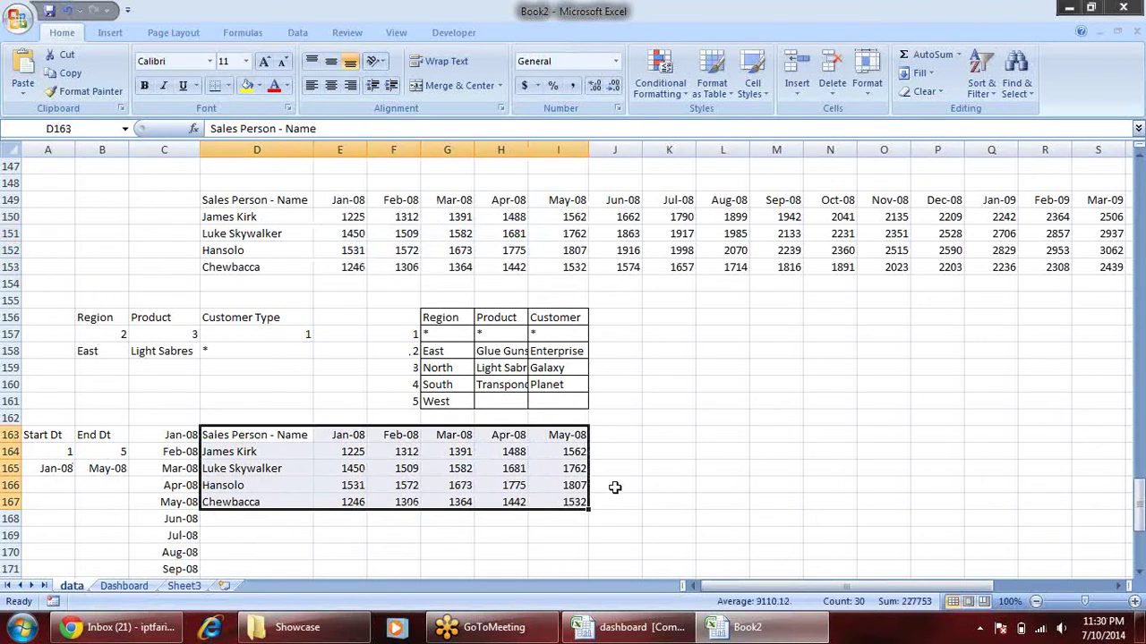
{"action": "left_click", "coordinate": [123, 585]}
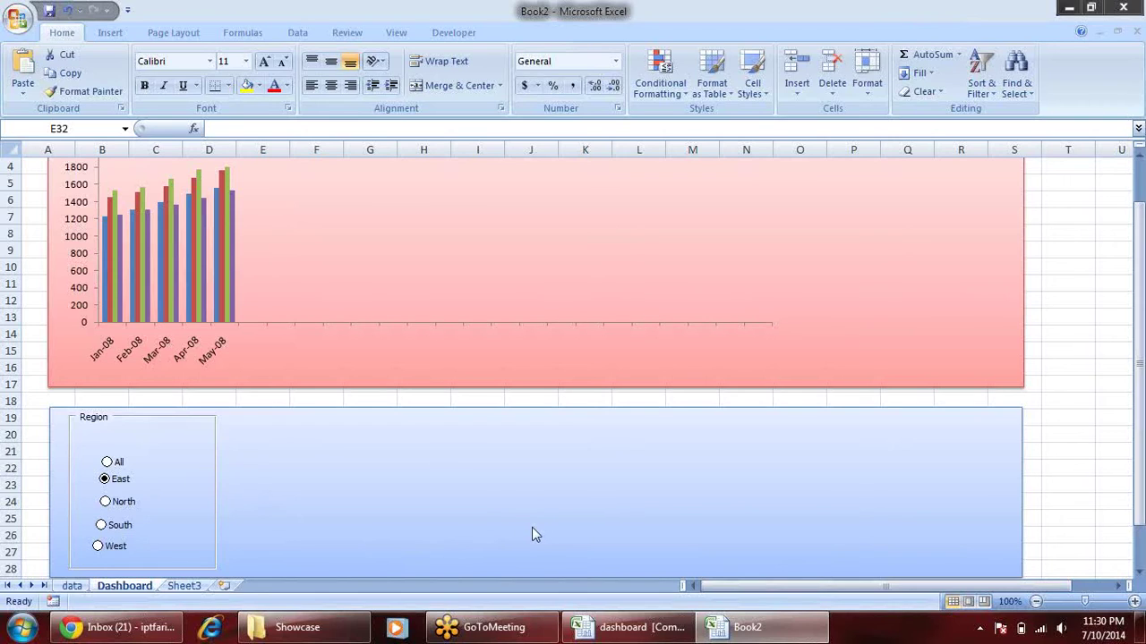
{"action": "left_click", "coordinate": [72, 587]}
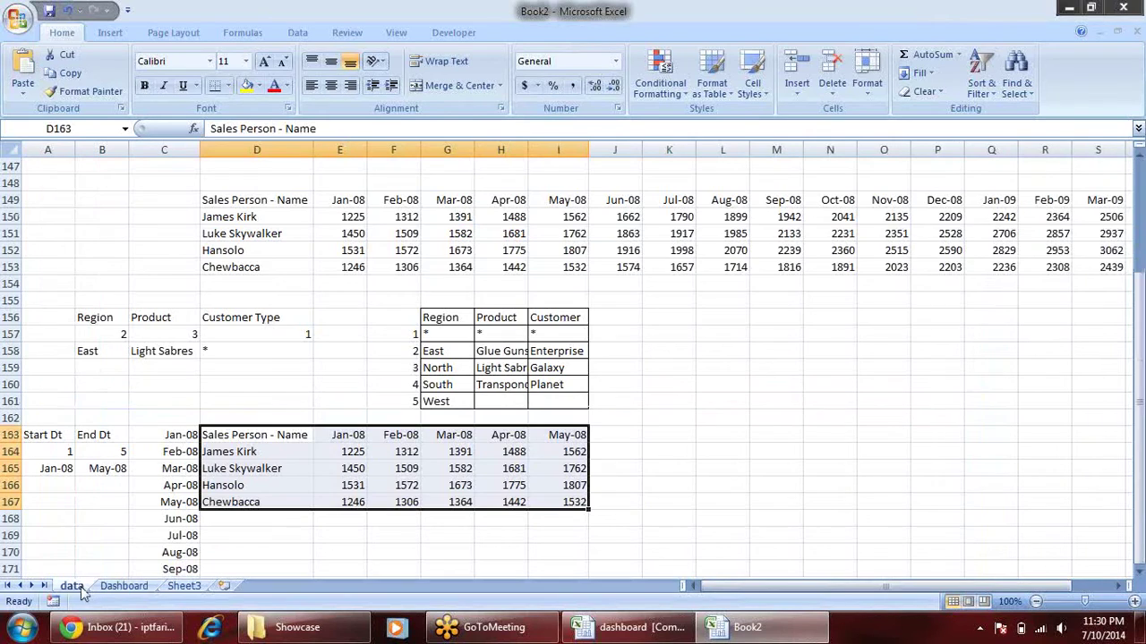
{"action": "left_click", "coordinate": [72, 439]}
{"action": "key", "text": "shift+Down"}
{"action": "key", "text": "shift+Down"}
{"action": "left_click_drag", "start_coordinate": [105, 436], "coordinate": [102, 452]}
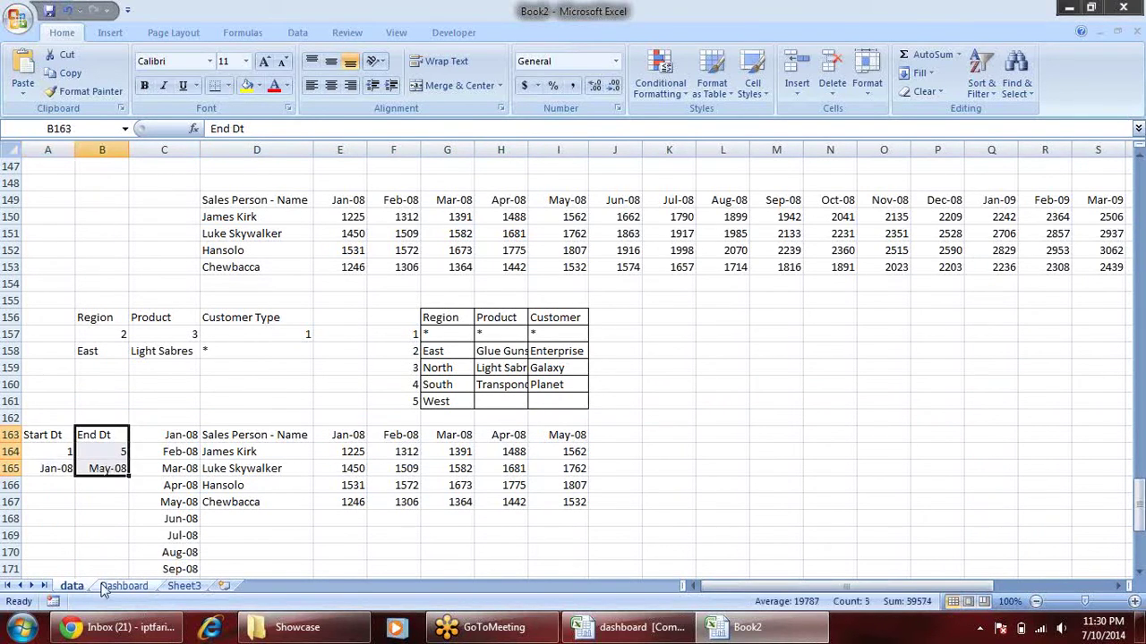
{"action": "left_click", "coordinate": [123, 586]}
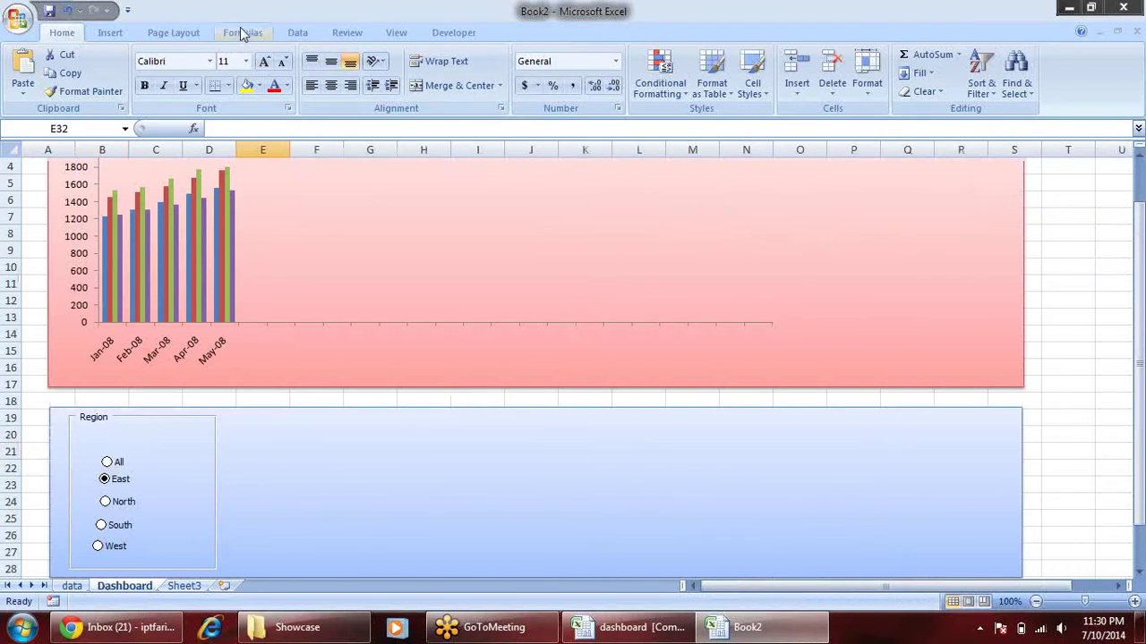
- Duplicate the Region group box, move the copy right, caption it Customer and widen it
{"action": "left_click", "coordinate": [123, 32]}
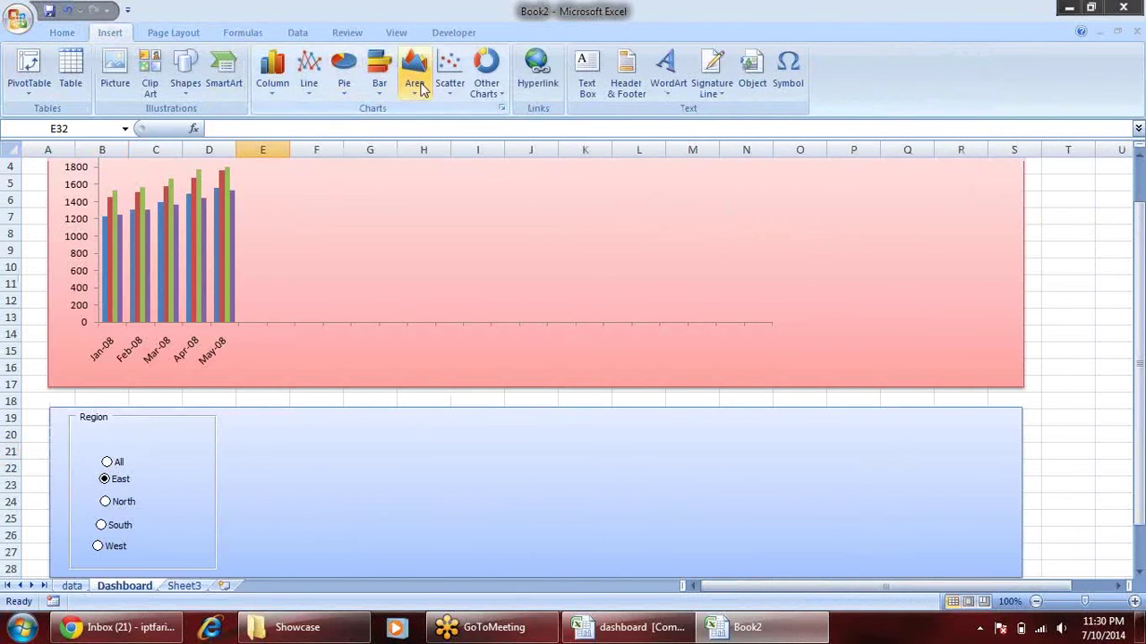
{"action": "left_click", "coordinate": [213, 437]}
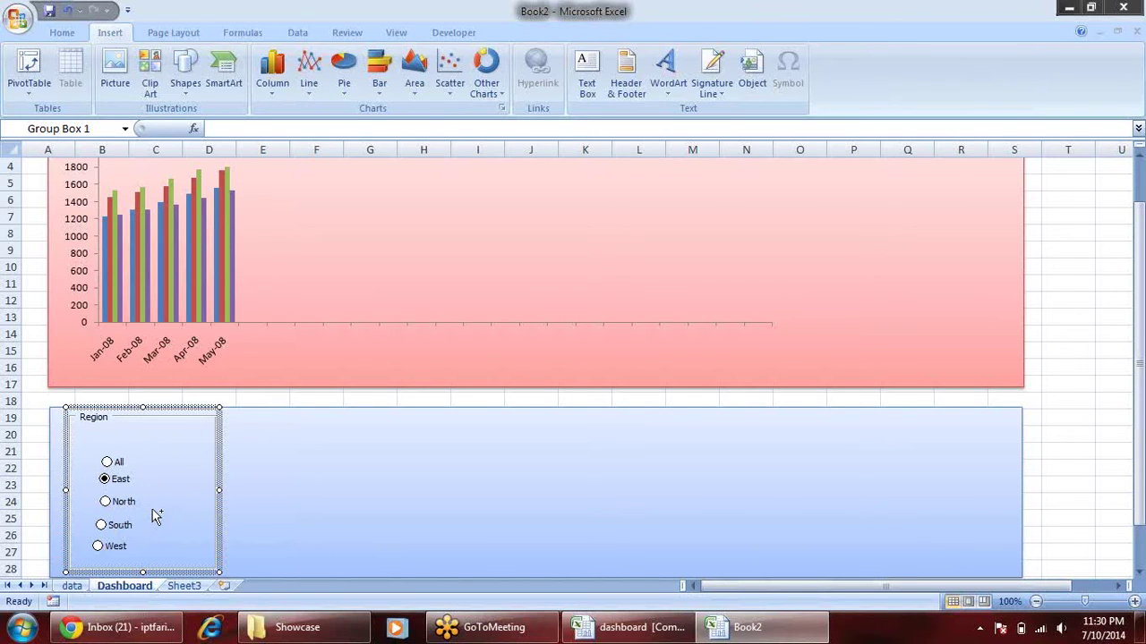
{"action": "key", "text": "ctrl+d"}
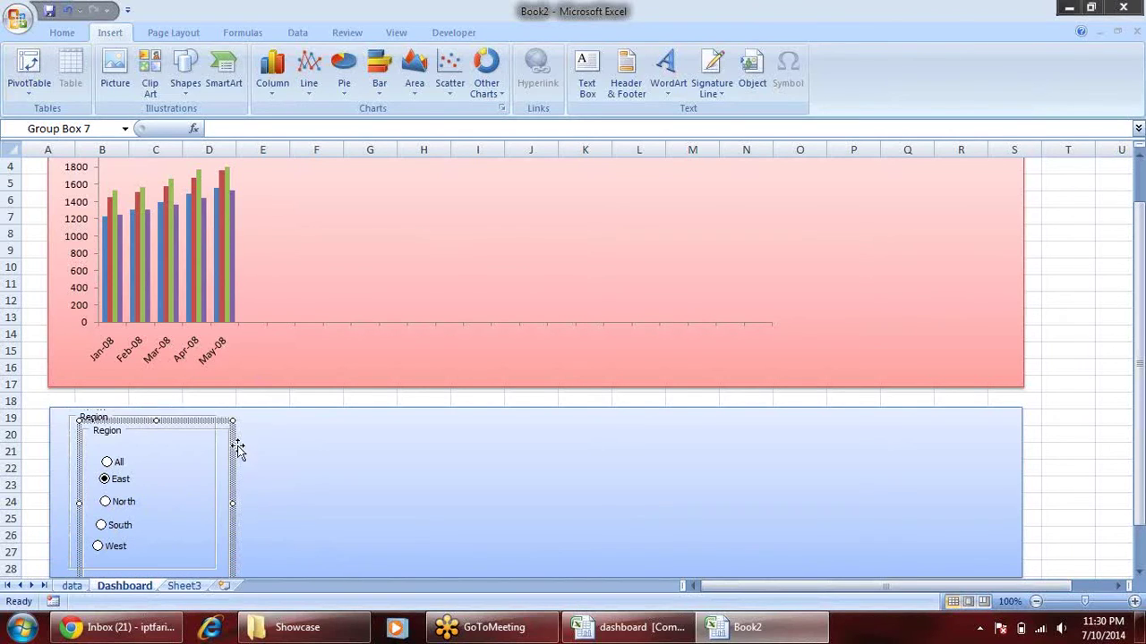
{"action": "left_click_drag", "start_coordinate": [390, 437], "coordinate": [389, 431]}
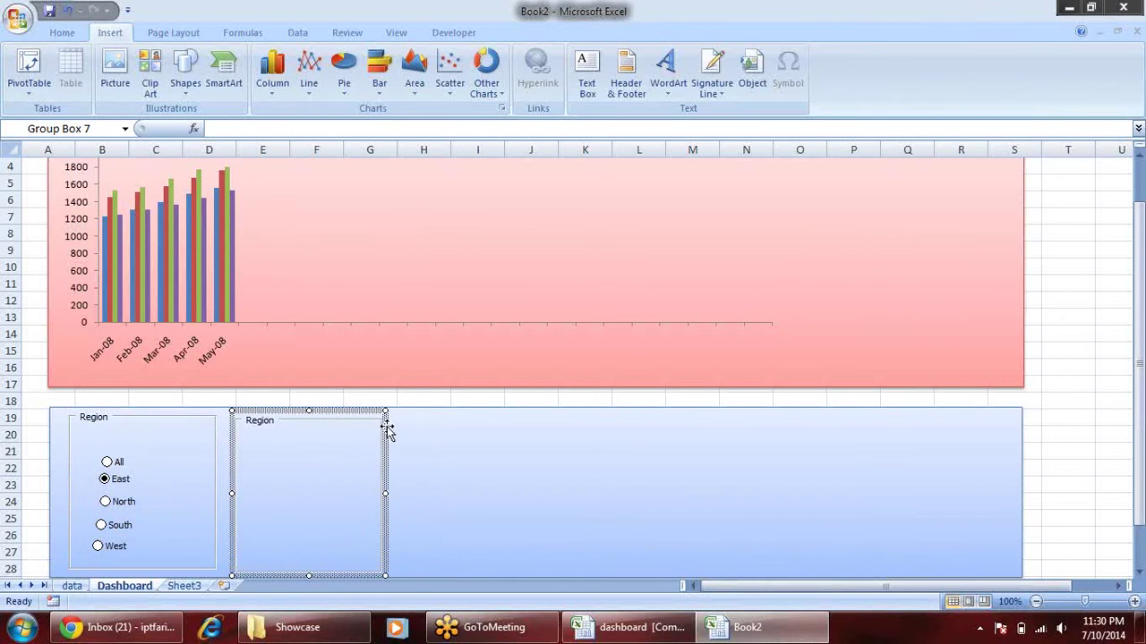
{"action": "left_click", "coordinate": [276, 420]}
{"action": "left_click_drag", "start_coordinate": [276, 420], "coordinate": [251, 420]}
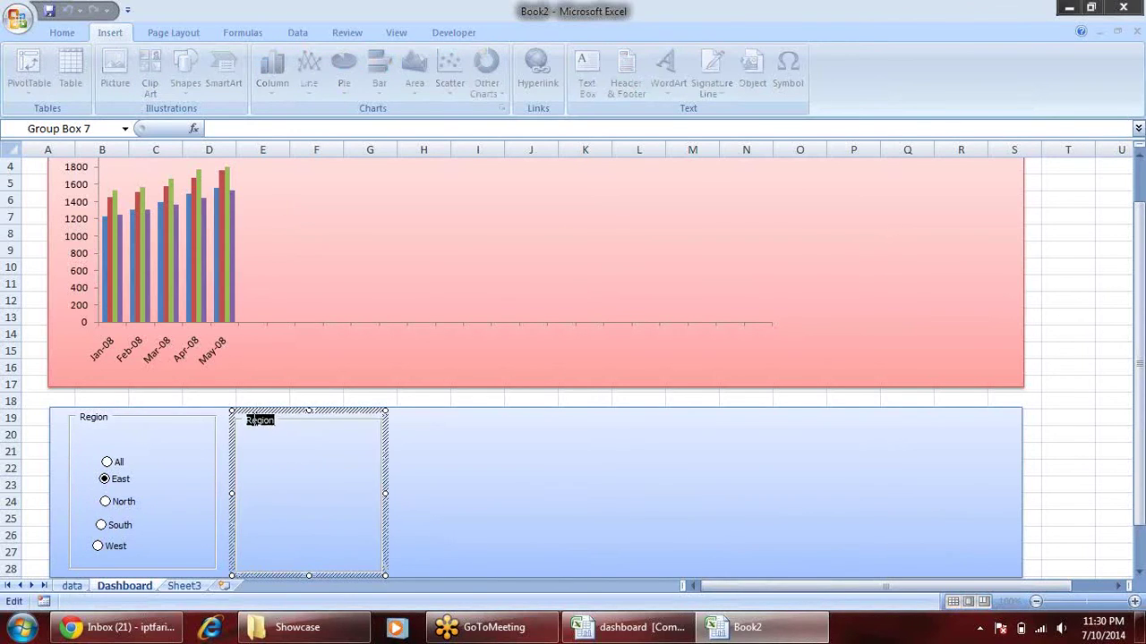
{"action": "type", "text": "U"}
{"action": "left_click_drag", "start_coordinate": [383, 494], "coordinate": [445, 496]}
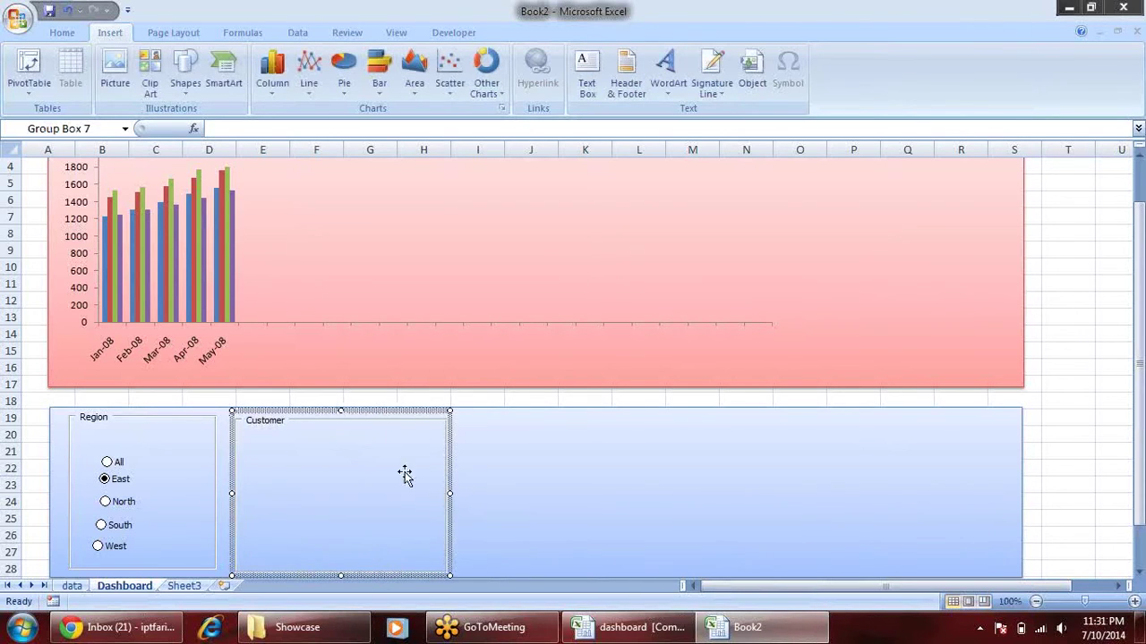
{"action": "left_click", "coordinate": [421, 457]}
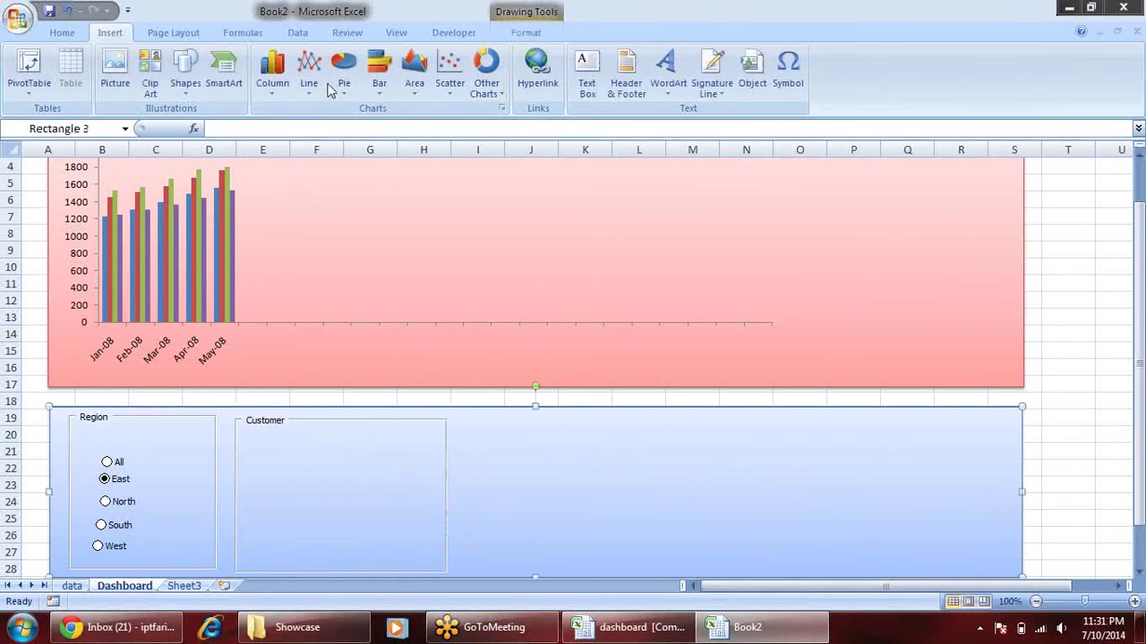
- Draw a drop-down on the blue panel right of Customer and place a duplicate beside it
{"action": "left_click", "coordinate": [454, 33]}
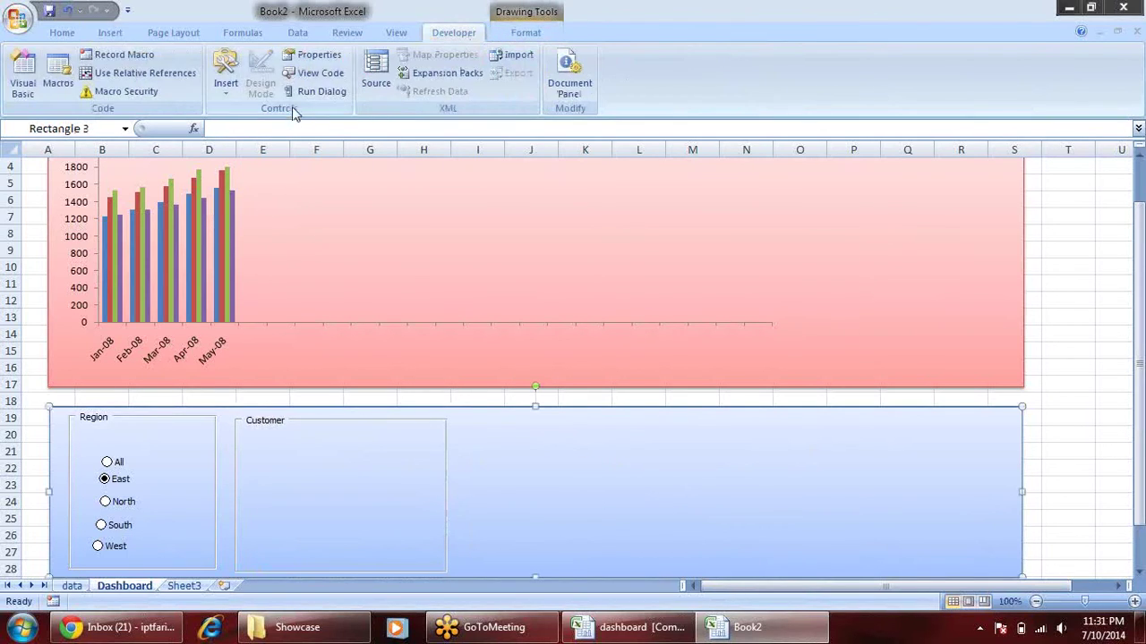
{"action": "left_click", "coordinate": [227, 71]}
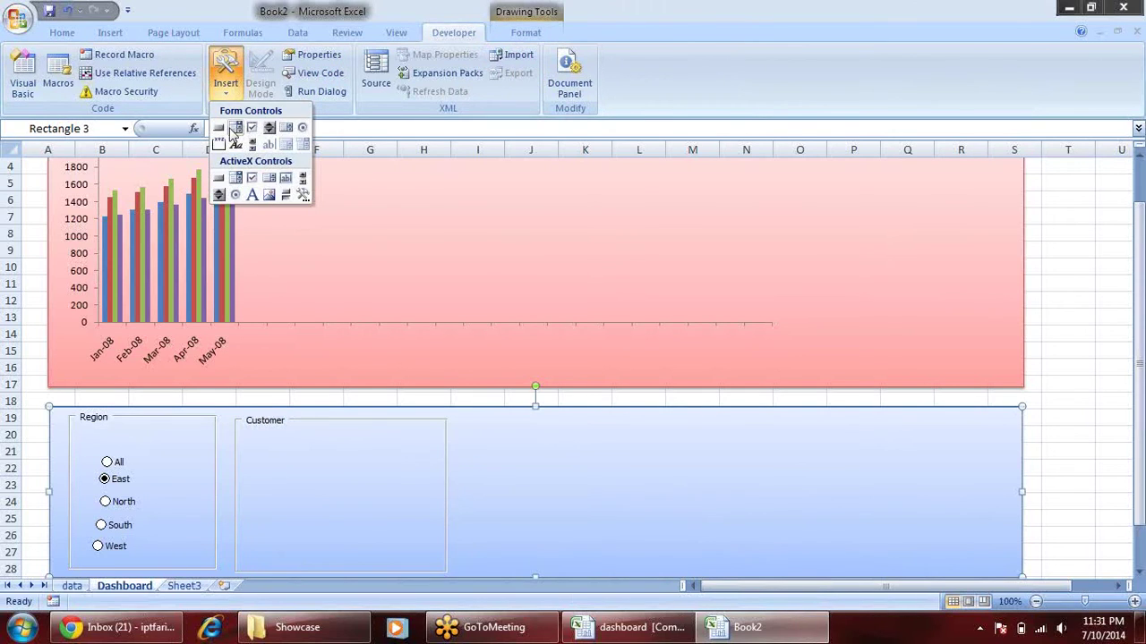
{"action": "left_click", "coordinate": [235, 127]}
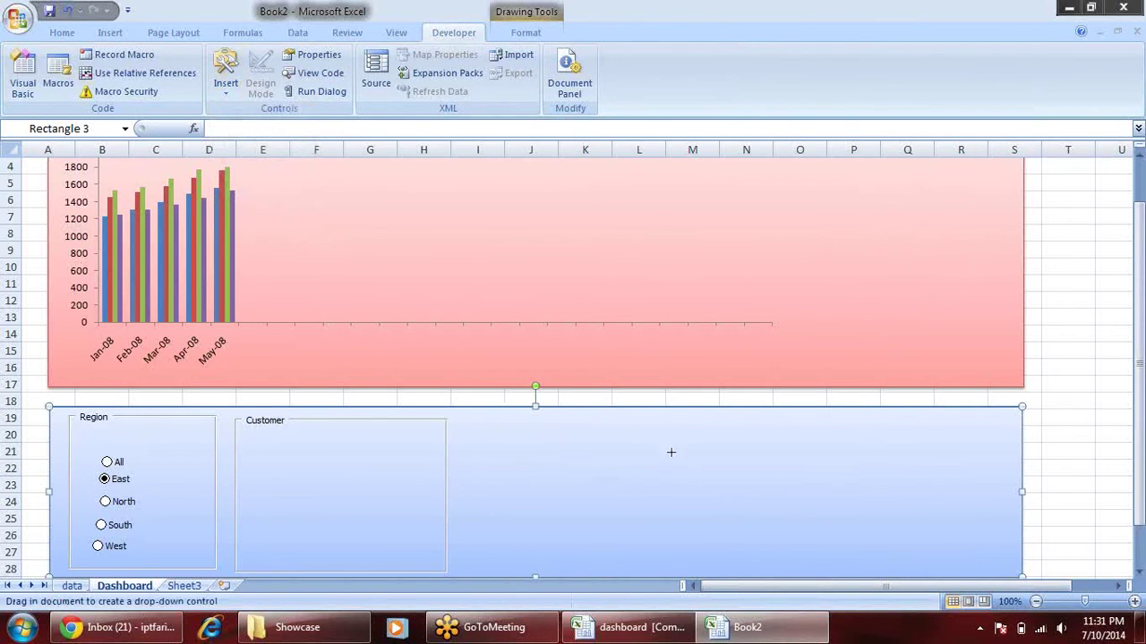
{"action": "left_click_drag", "start_coordinate": [691, 450], "coordinate": [519, 429]}
{"action": "key", "text": "ctrl+d"}
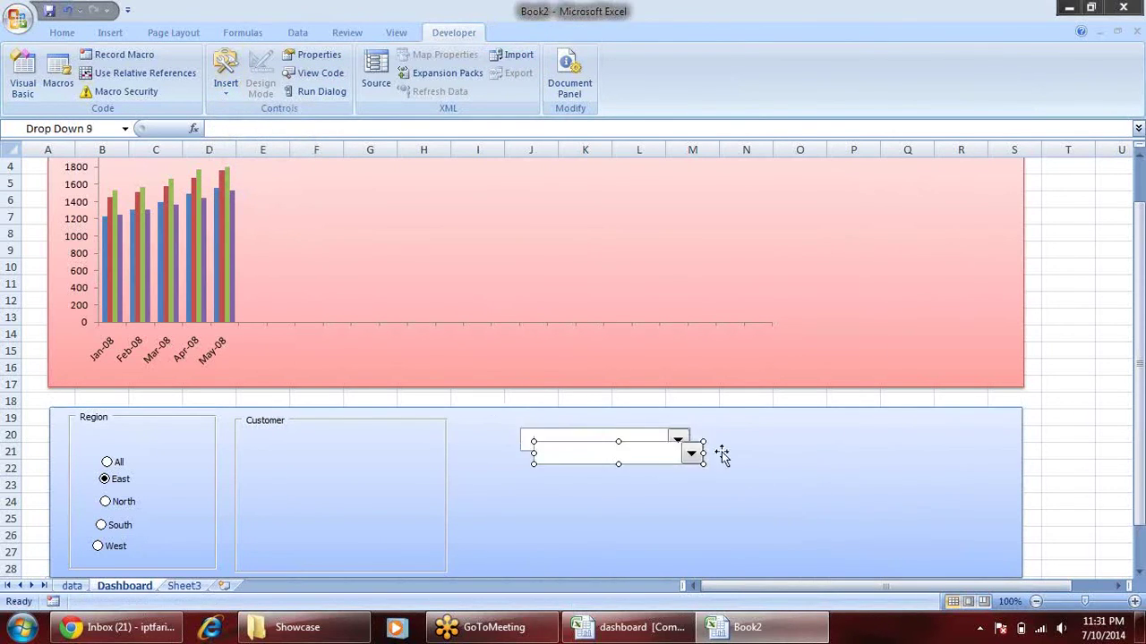
{"action": "mouse_move", "coordinate": [668, 443]}
{"action": "left_mouse_down"}
{"action": "mouse_move", "coordinate": [884, 440]}
{"action": "mouse_move", "coordinate": [857, 430]}
{"action": "left_mouse_up"}
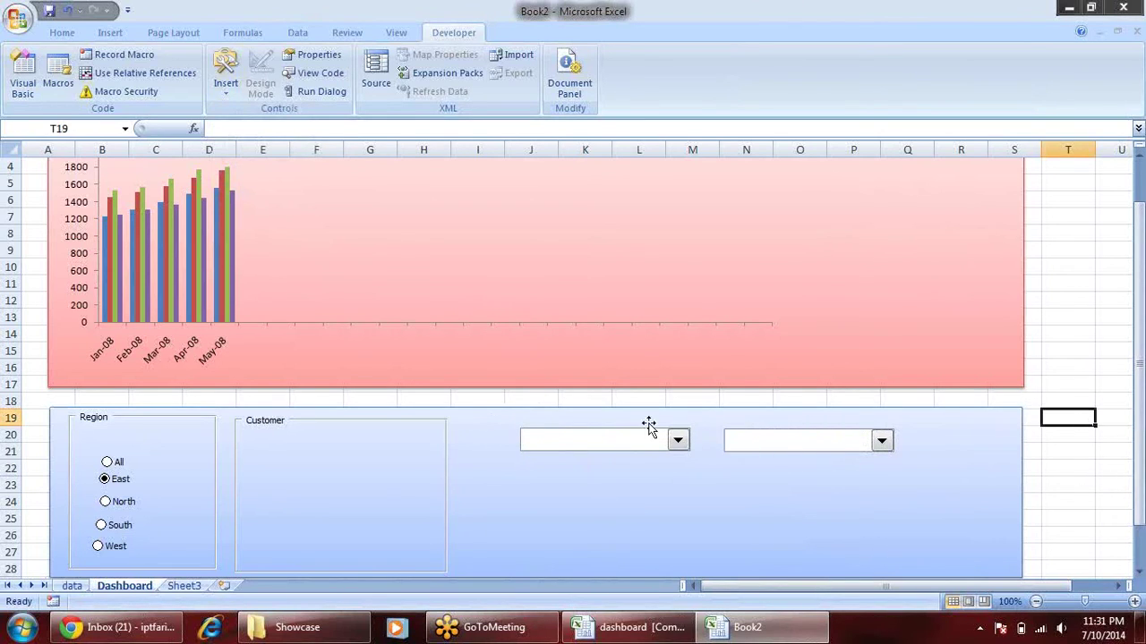
- Set the first drop-down's input range to the month list starting at data!C163
{"action": "right_click", "coordinate": [642, 438]}
{"action": "left_click", "coordinate": [709, 562]}
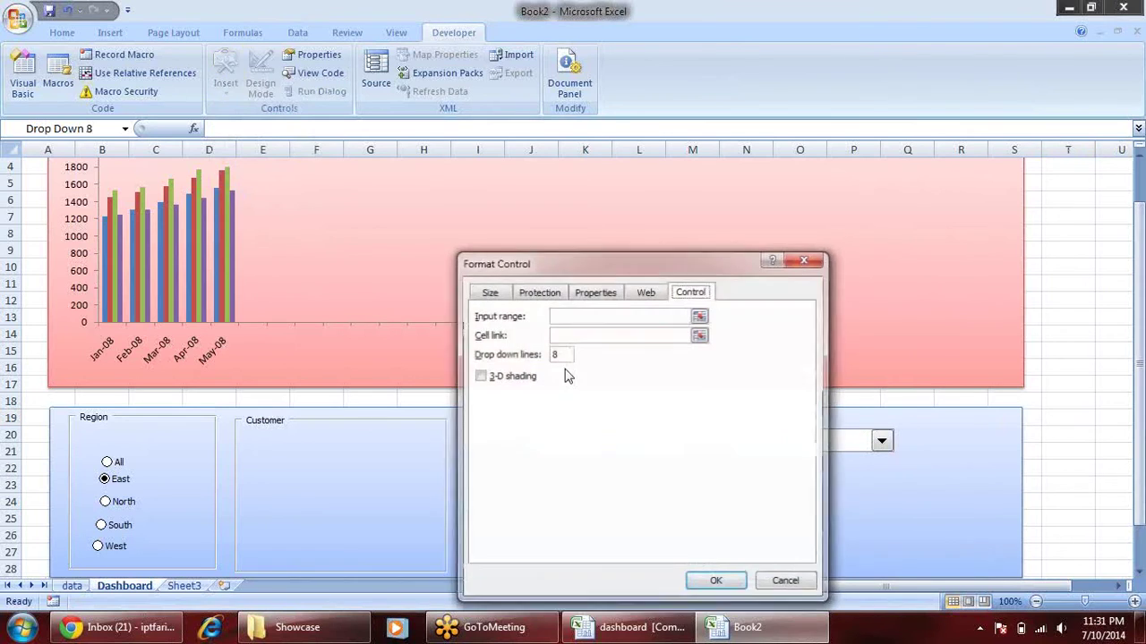
{"action": "left_click", "coordinate": [697, 314]}
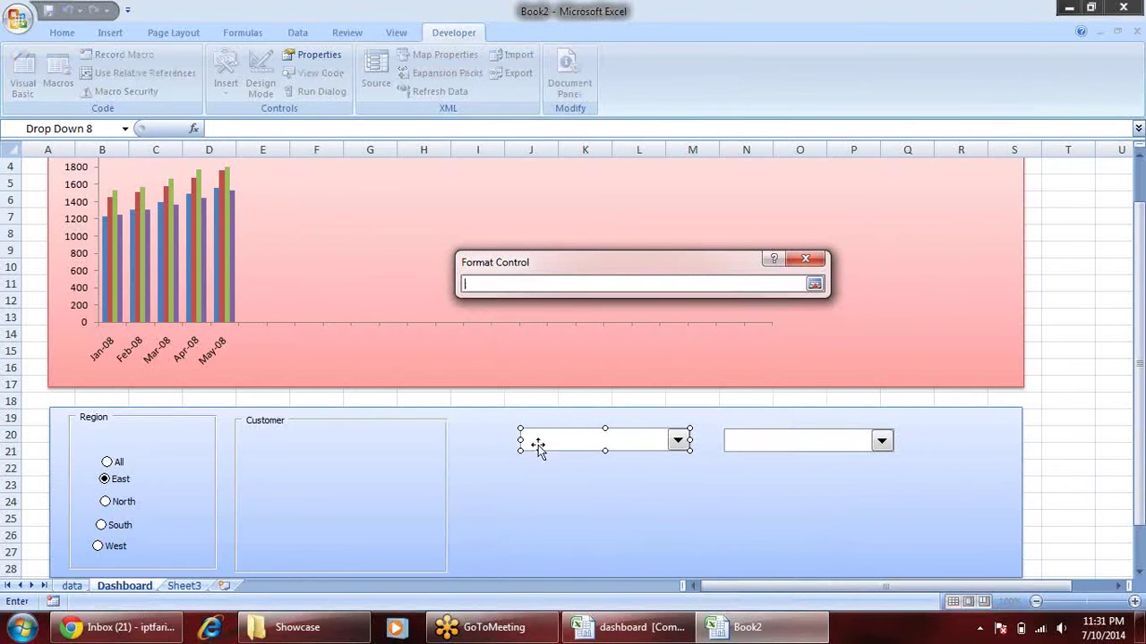
{"action": "left_click", "coordinate": [183, 585]}
{"action": "left_click", "coordinate": [85, 579]}
{"action": "left_click", "coordinate": [72, 586]}
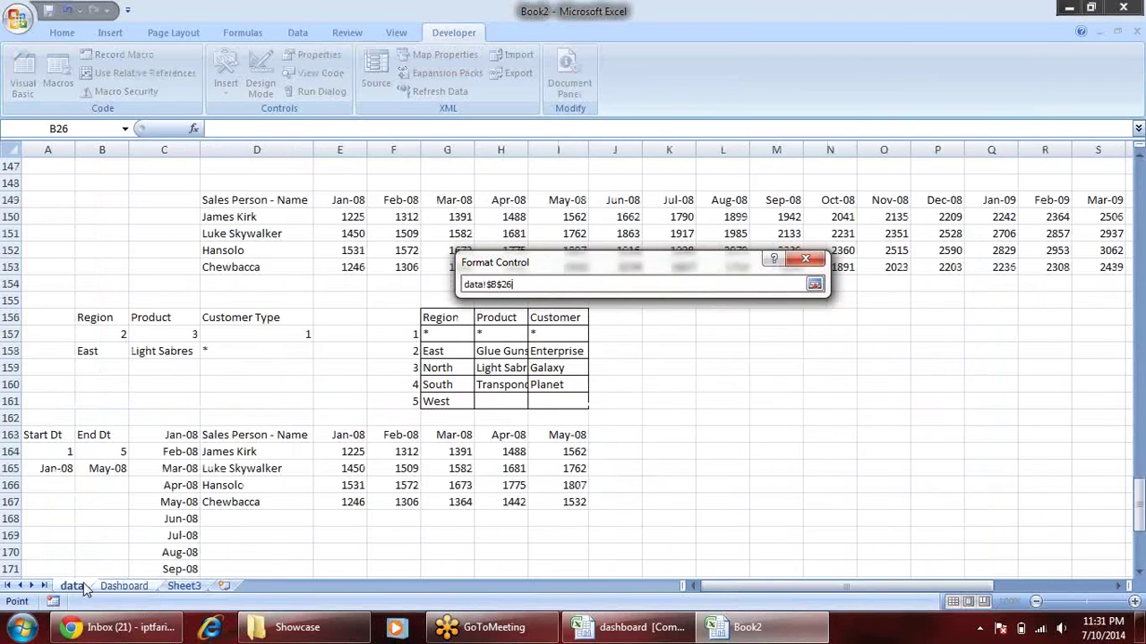
{"action": "left_click", "coordinate": [179, 435]}
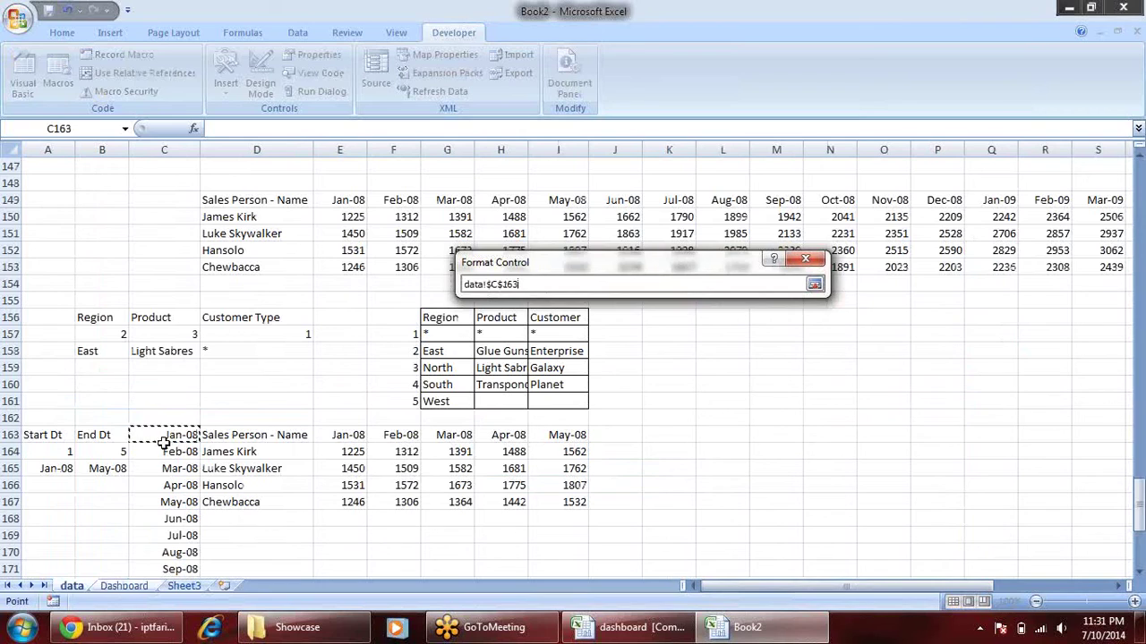
{"action": "left_click_drag", "start_coordinate": [164, 439], "coordinate": [167, 498]}
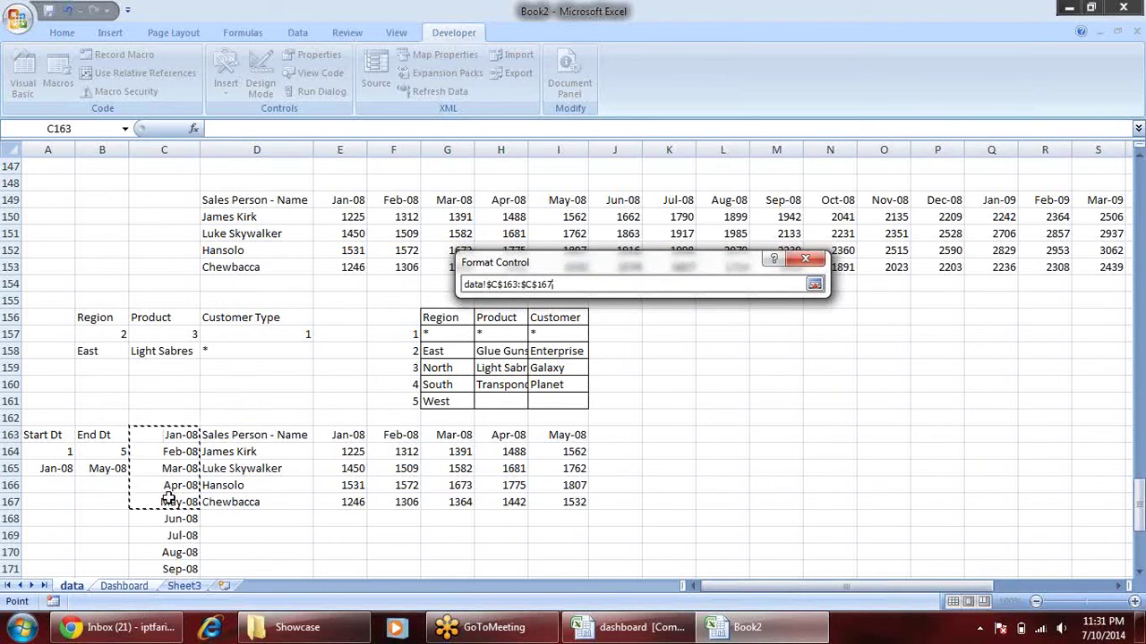
{"action": "left_click_drag", "start_coordinate": [167, 498], "coordinate": [164, 519]}
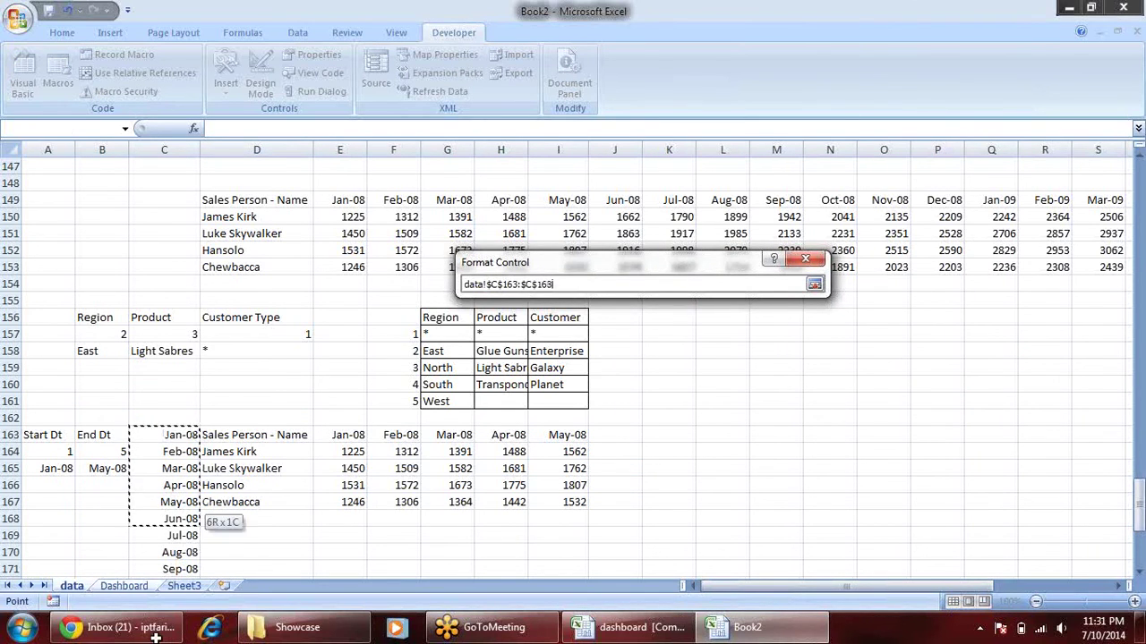
{"action": "left_click_drag", "start_coordinate": [156, 638], "coordinate": [172, 532]}
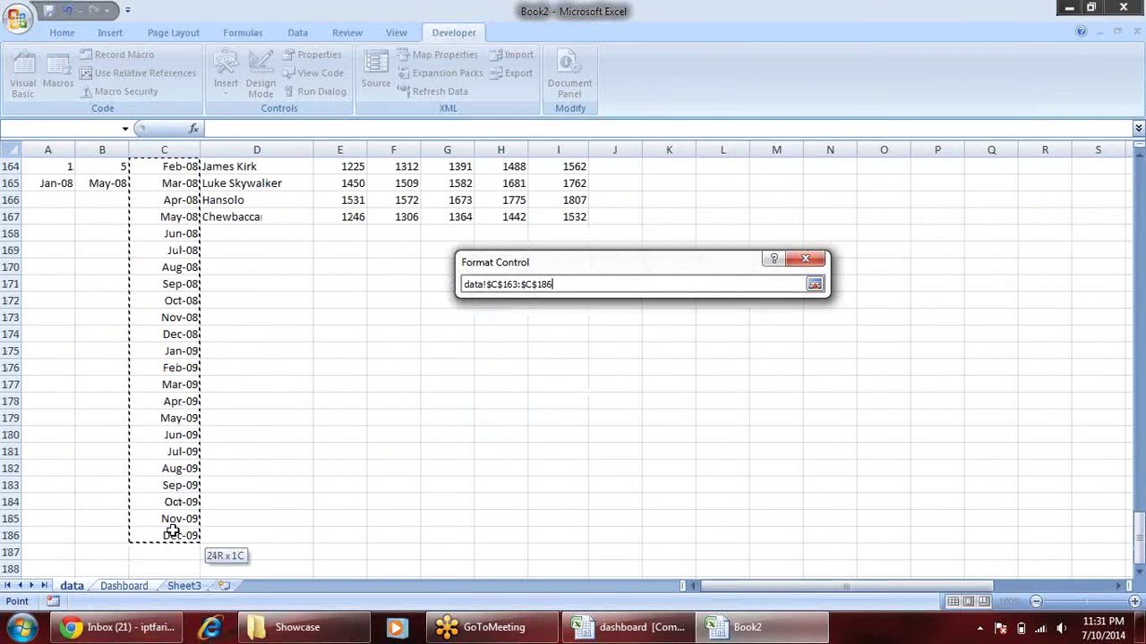
{"action": "left_click", "coordinate": [555, 335]}
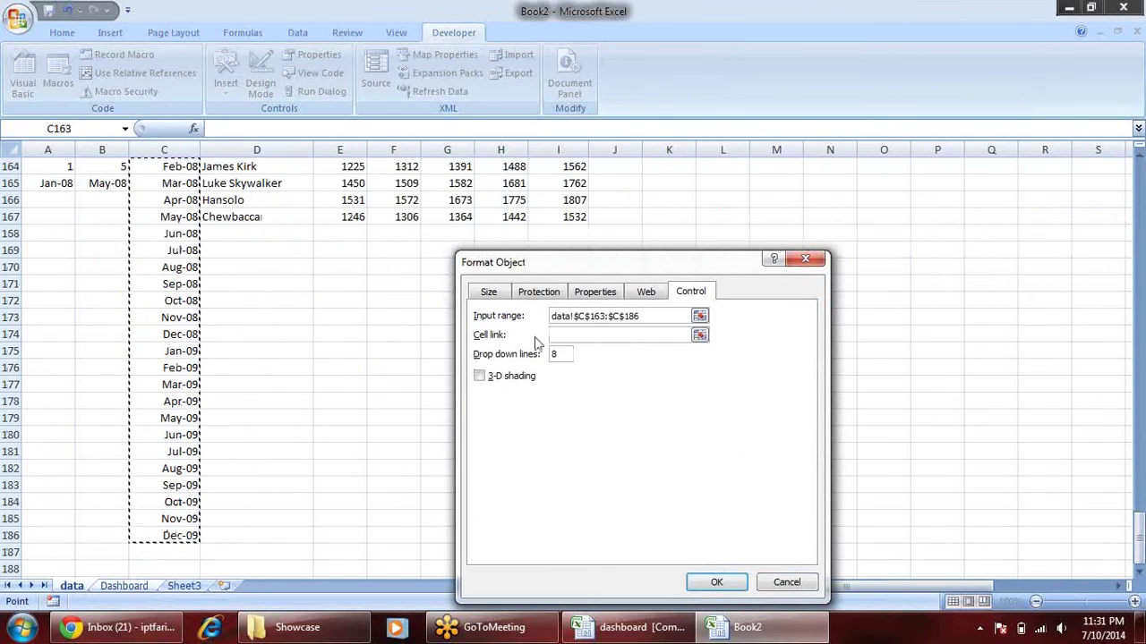
- Link the first drop-down to data!$A$164 and apply its settings
{"action": "left_click", "coordinate": [699, 336]}
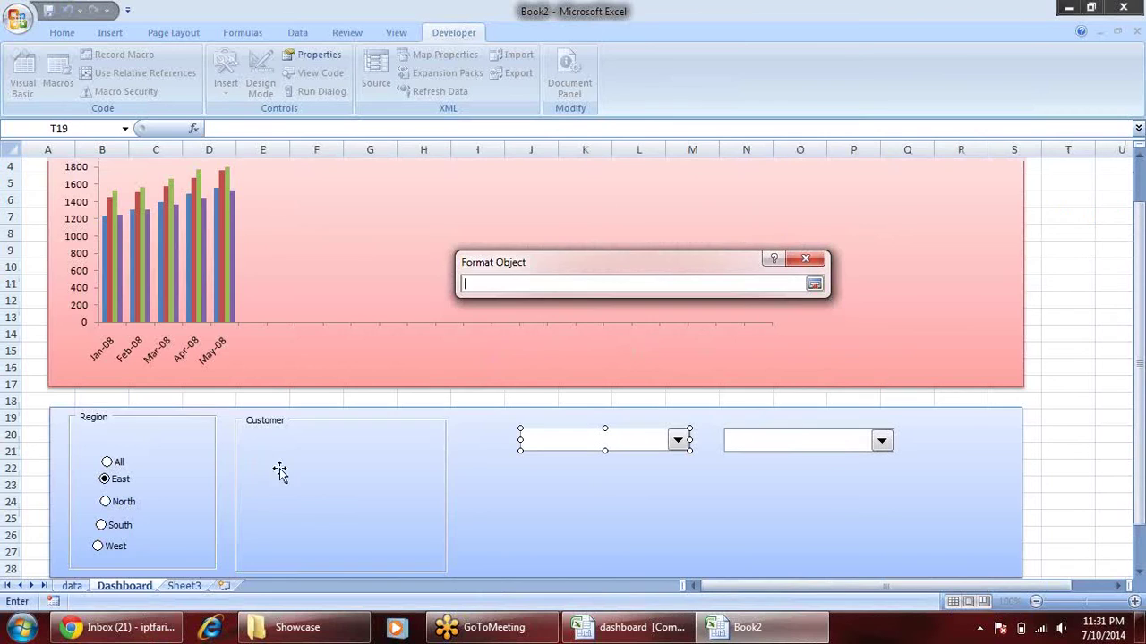
{"action": "left_click", "coordinate": [72, 586]}
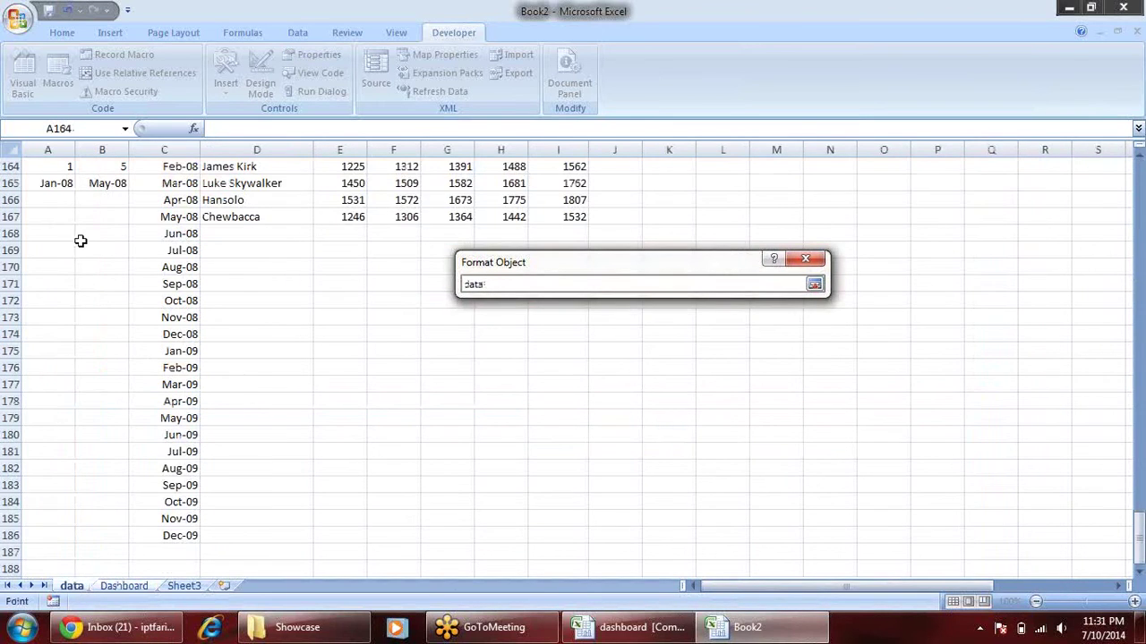
{"action": "scroll", "coordinate": [80, 241], "scroll_direction": "up", "scroll_amount": 2}
{"action": "left_click", "coordinate": [50, 267]}
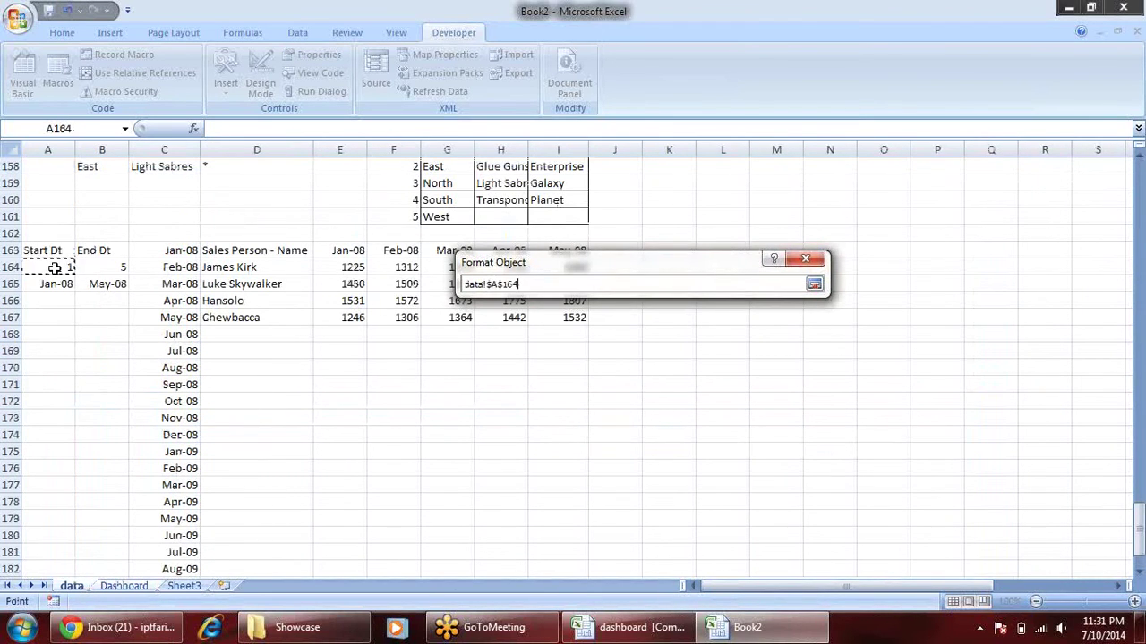
{"action": "key", "text": "Return"}
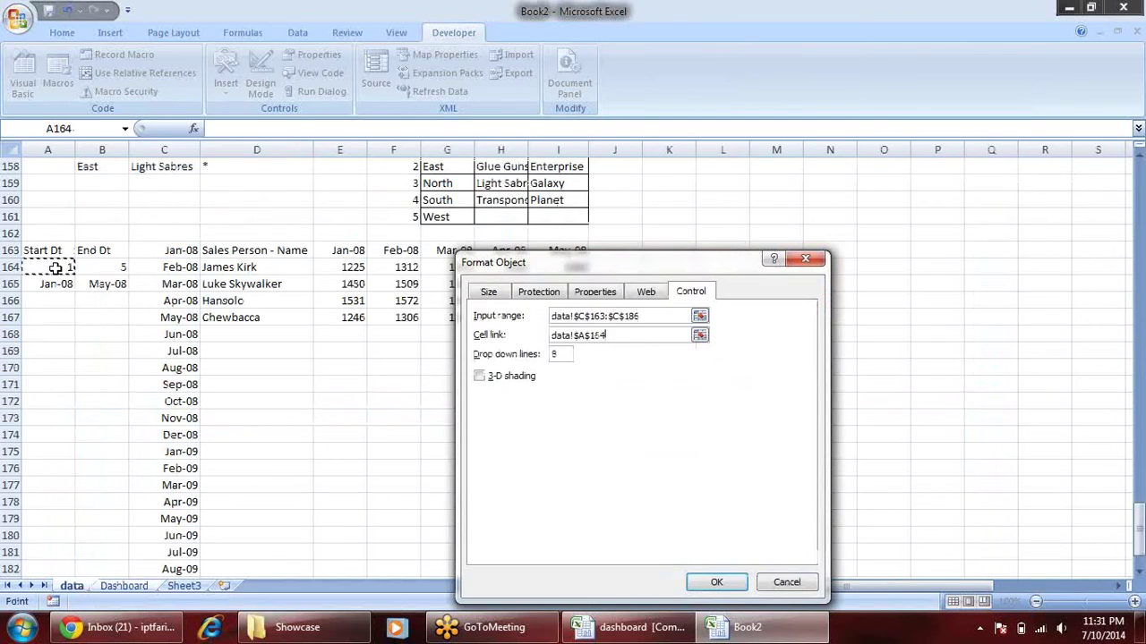
{"action": "left_click", "coordinate": [713, 583]}
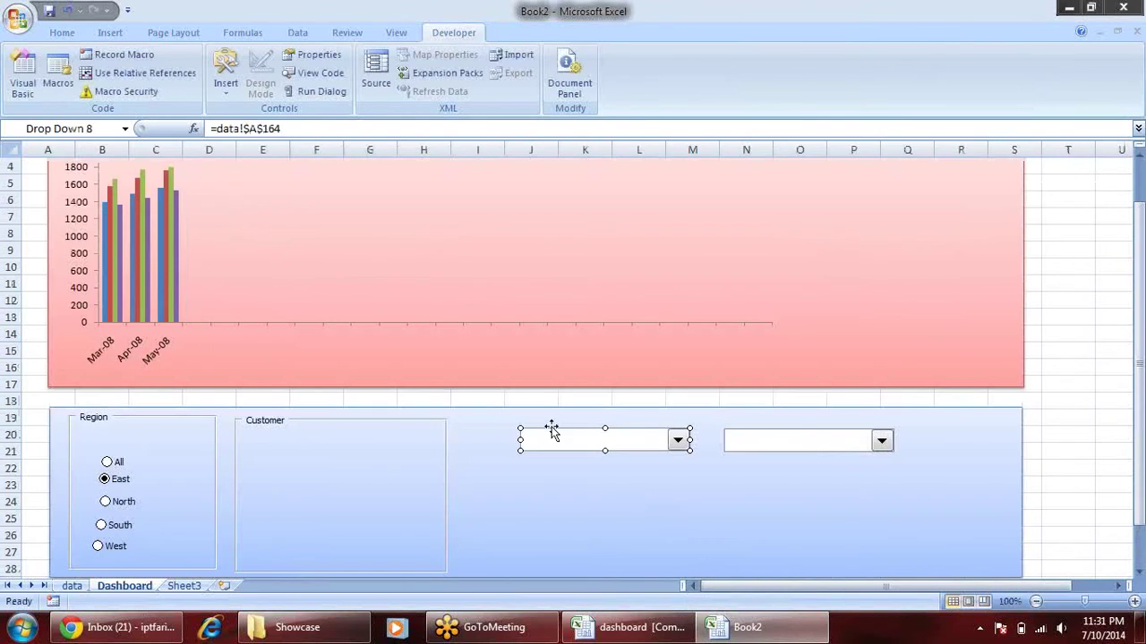
- Test the start-month drop-down with Feb-08, then settle on Apr-08
{"action": "left_click", "coordinate": [1101, 413]}
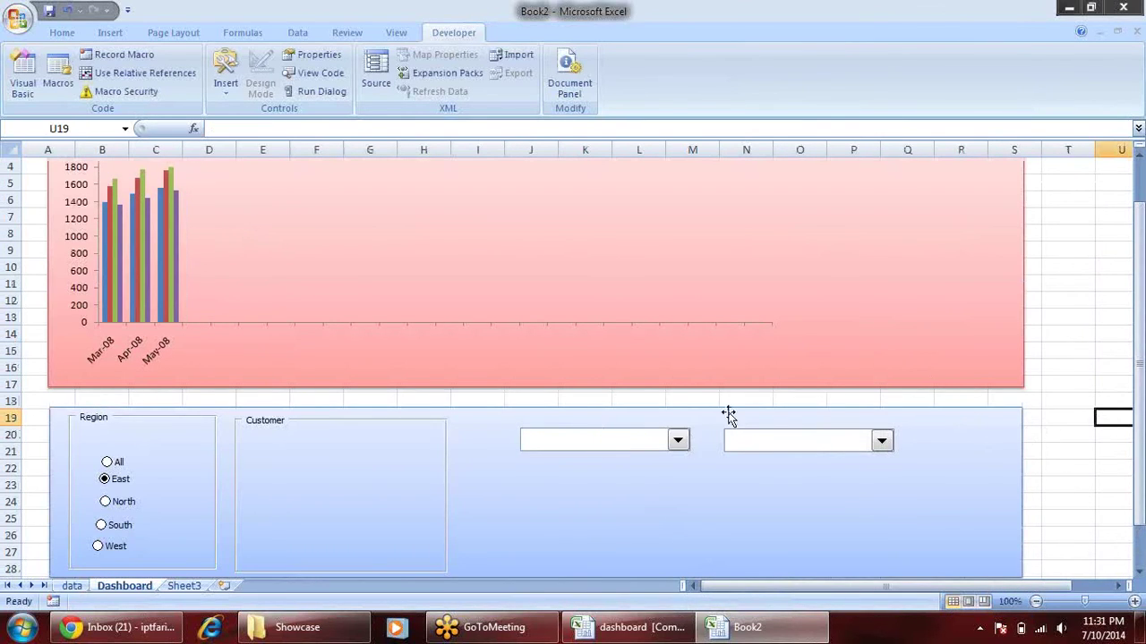
{"action": "left_click", "coordinate": [679, 440]}
{"action": "left_click", "coordinate": [632, 468]}
{"action": "left_click", "coordinate": [677, 440]}
{"action": "left_click", "coordinate": [626, 480]}
{"action": "left_click", "coordinate": [678, 439]}
{"action": "left_click", "coordinate": [632, 459]}
- Set the second drop-down's input range to the months in data!$C$163:$C$186
{"action": "right_click", "coordinate": [867, 440]}
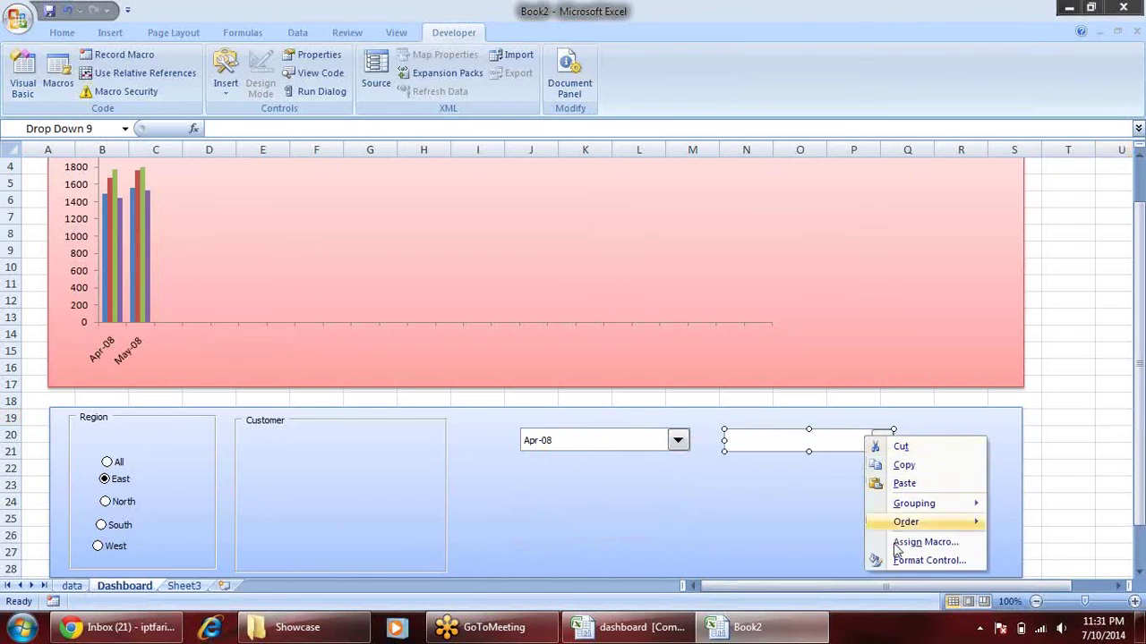
{"action": "left_click", "coordinate": [907, 561]}
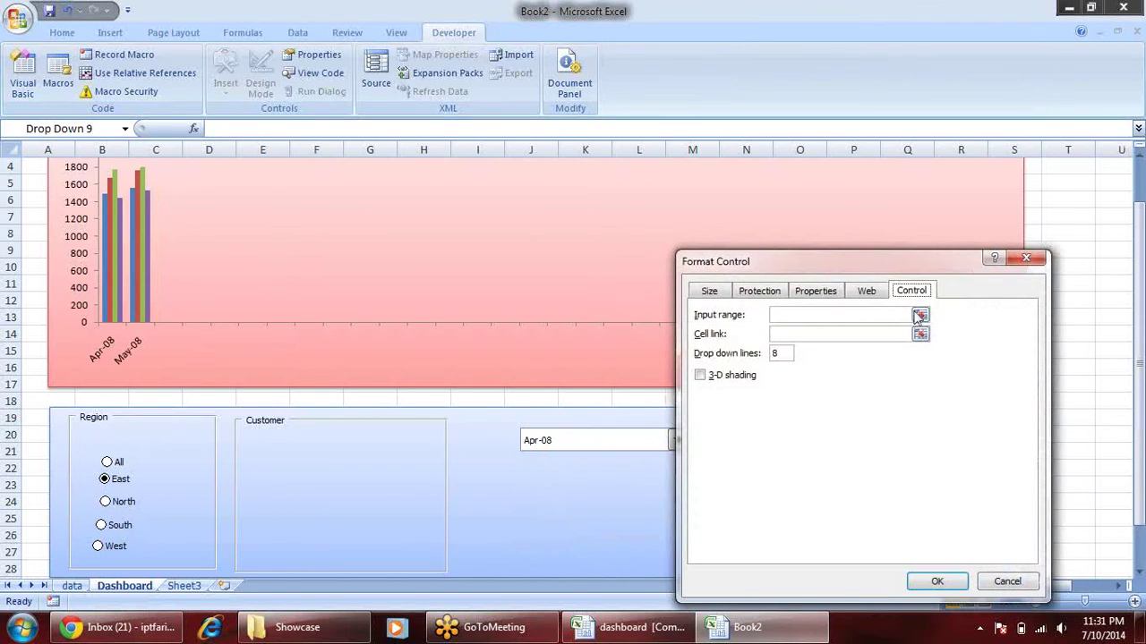
{"action": "left_click", "coordinate": [919, 316]}
{"action": "left_click", "coordinate": [72, 586]}
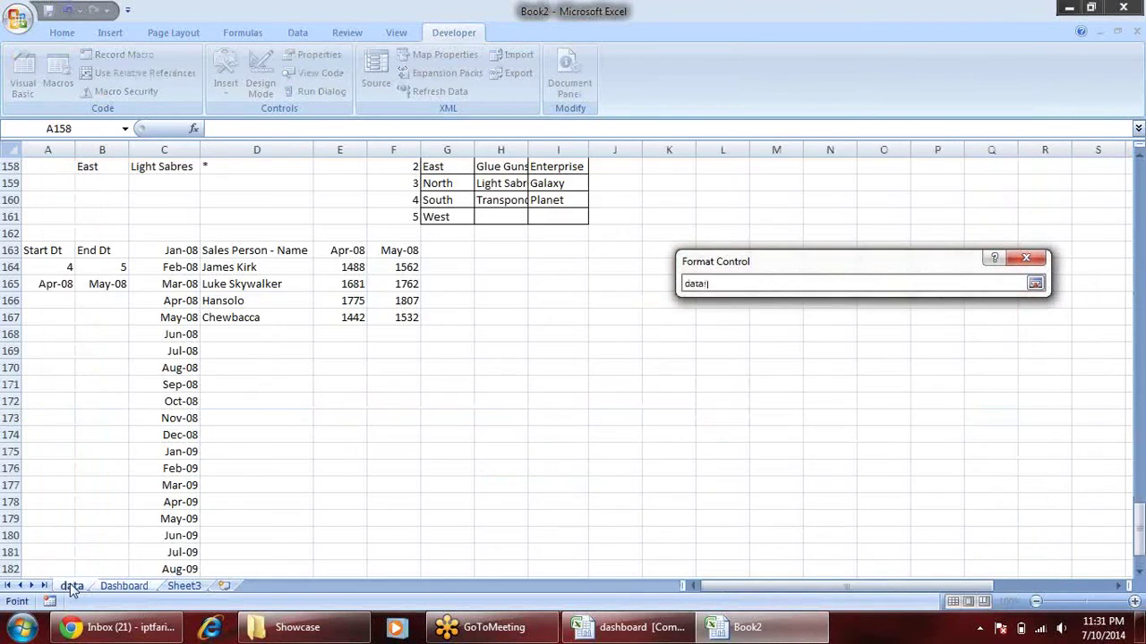
{"action": "left_click_drag", "start_coordinate": [177, 250], "coordinate": [177, 553]}
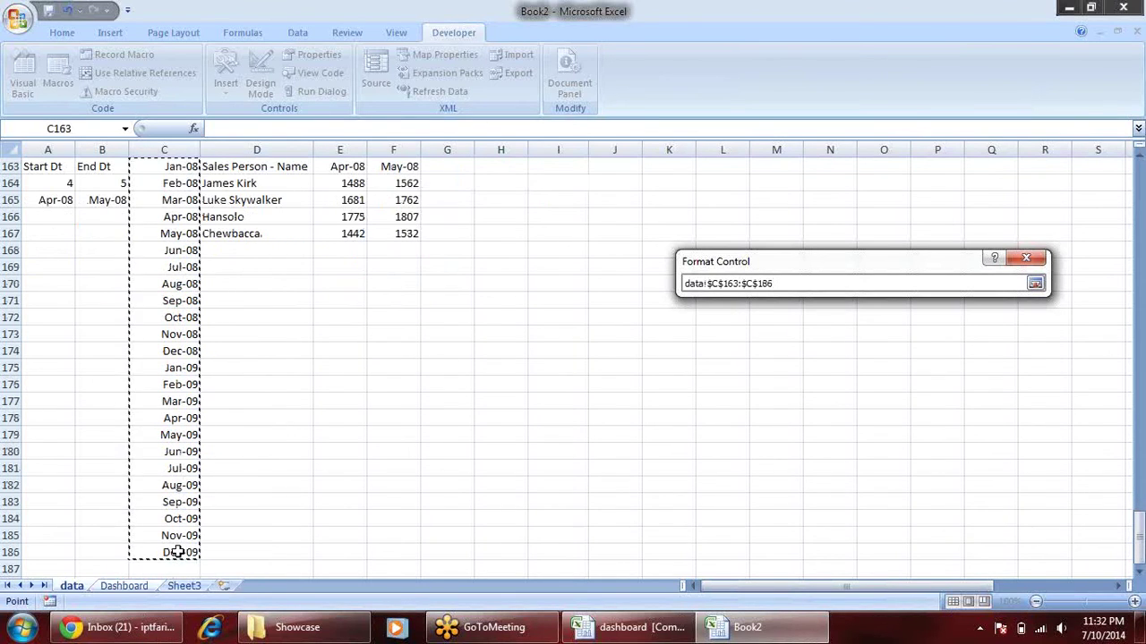
{"action": "key", "text": "Return"}
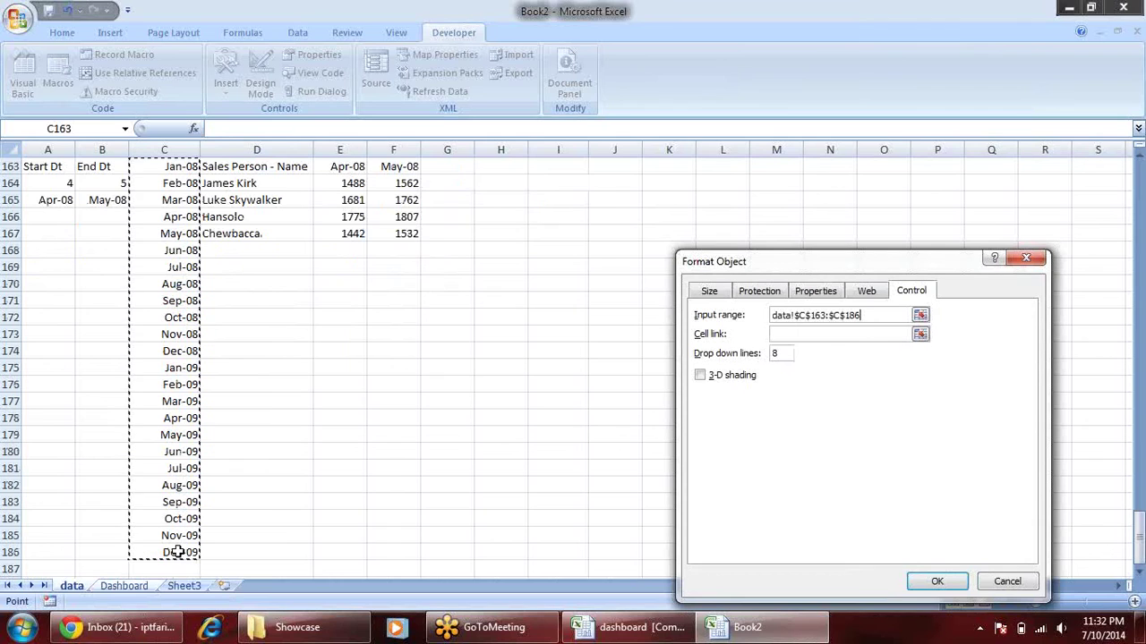
- Link the second drop-down to data!$B$164 and apply the settings
{"action": "left_click", "coordinate": [920, 334]}
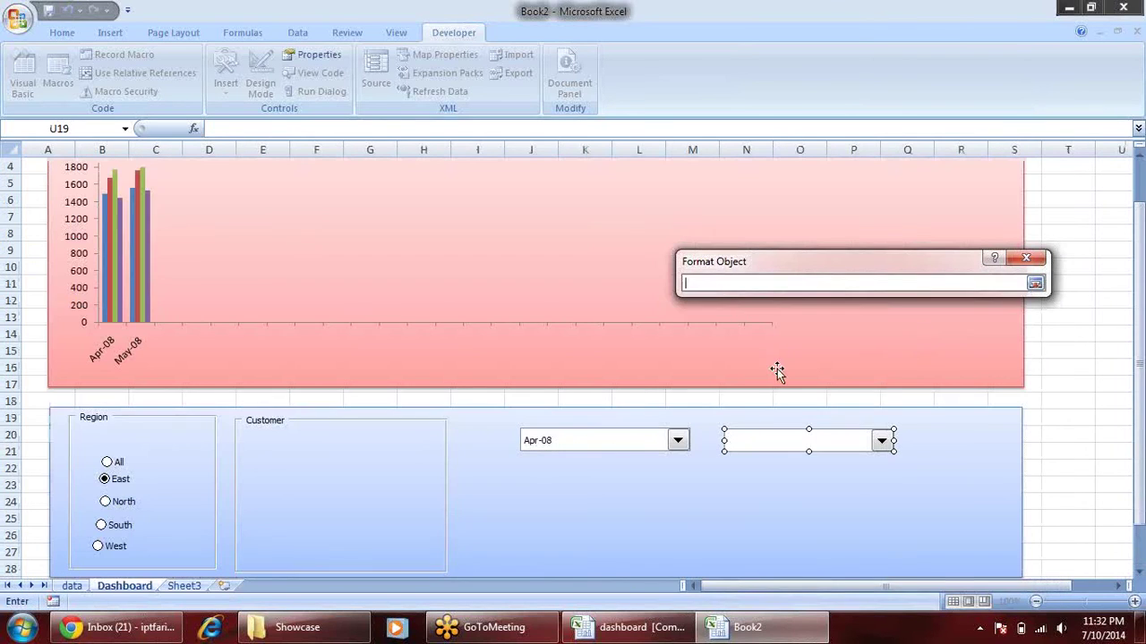
{"action": "left_click", "coordinate": [71, 585]}
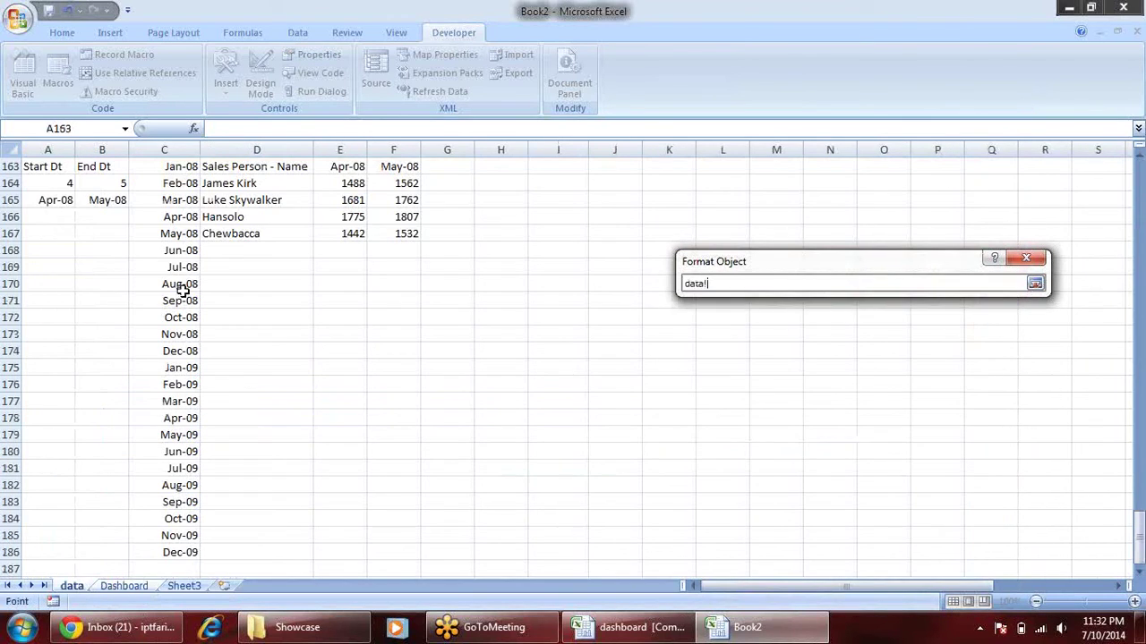
{"action": "left_click", "coordinate": [119, 181]}
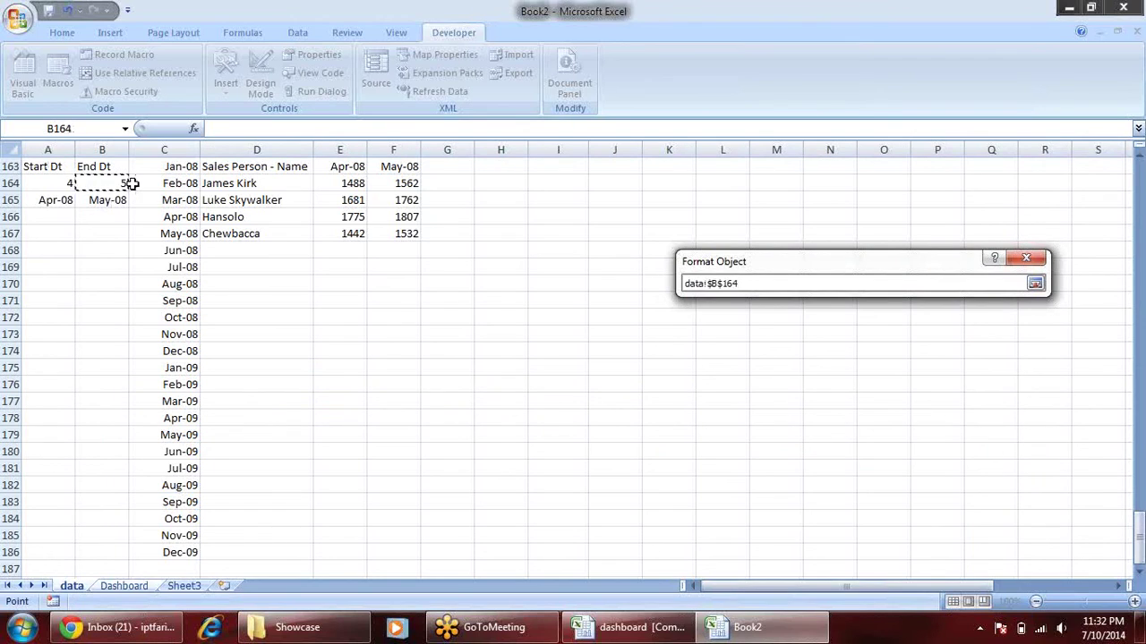
{"action": "key", "text": "Return"}
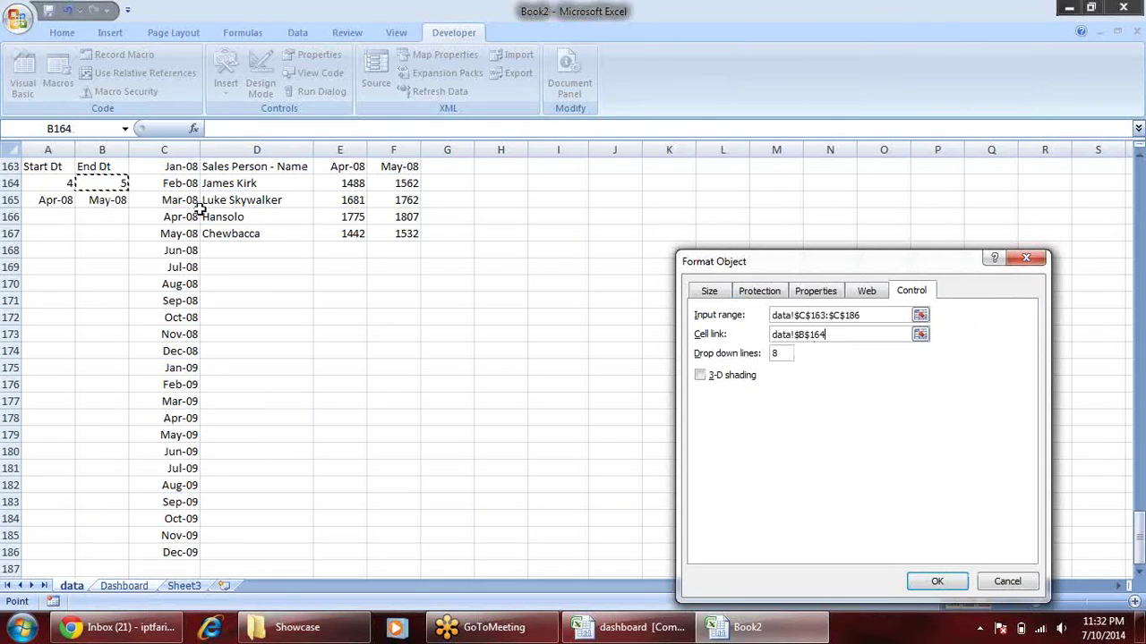
{"action": "left_click", "coordinate": [963, 581]}
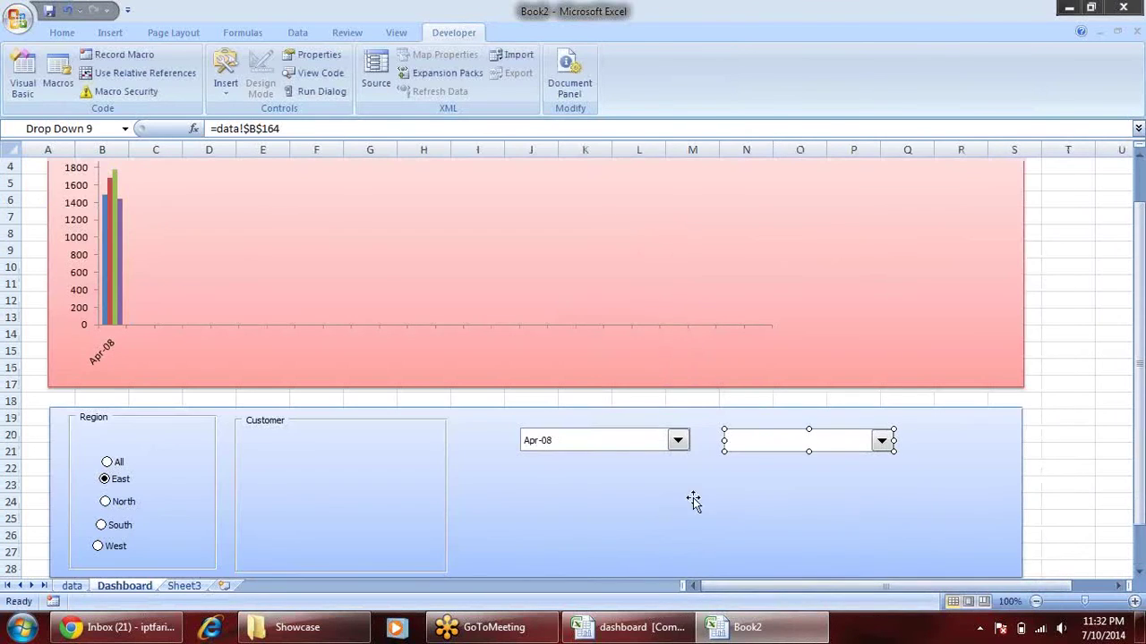
{"action": "key", "text": "Escape"}
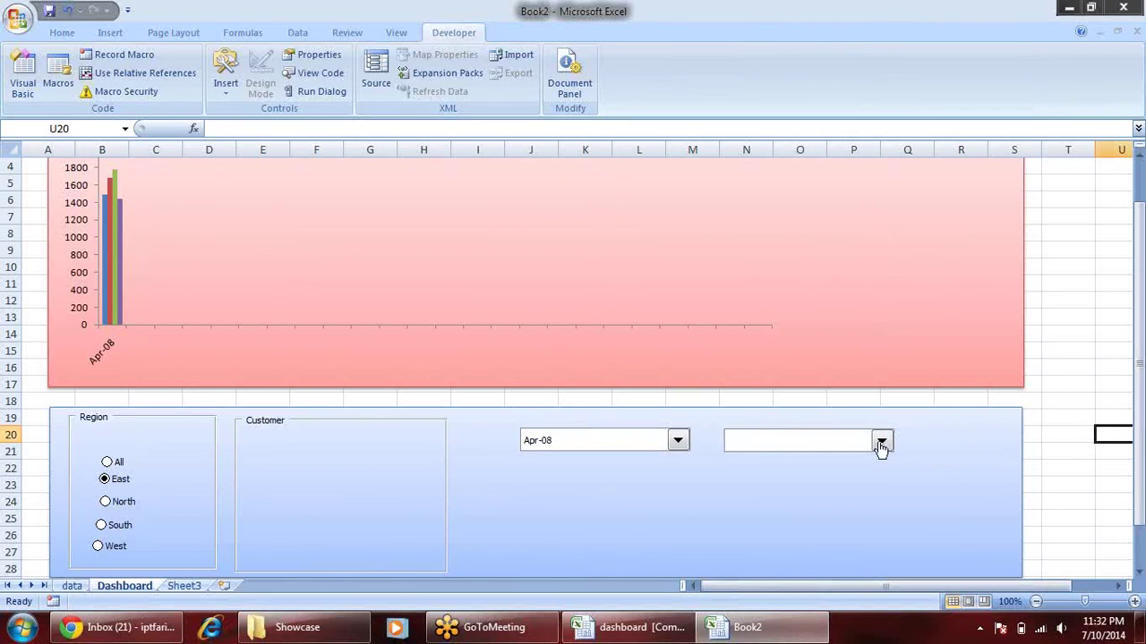
- Set the start month to Jan-08 and try end months Oct-09, Aug-09 and Jun-09
{"action": "left_click", "coordinate": [679, 442]}
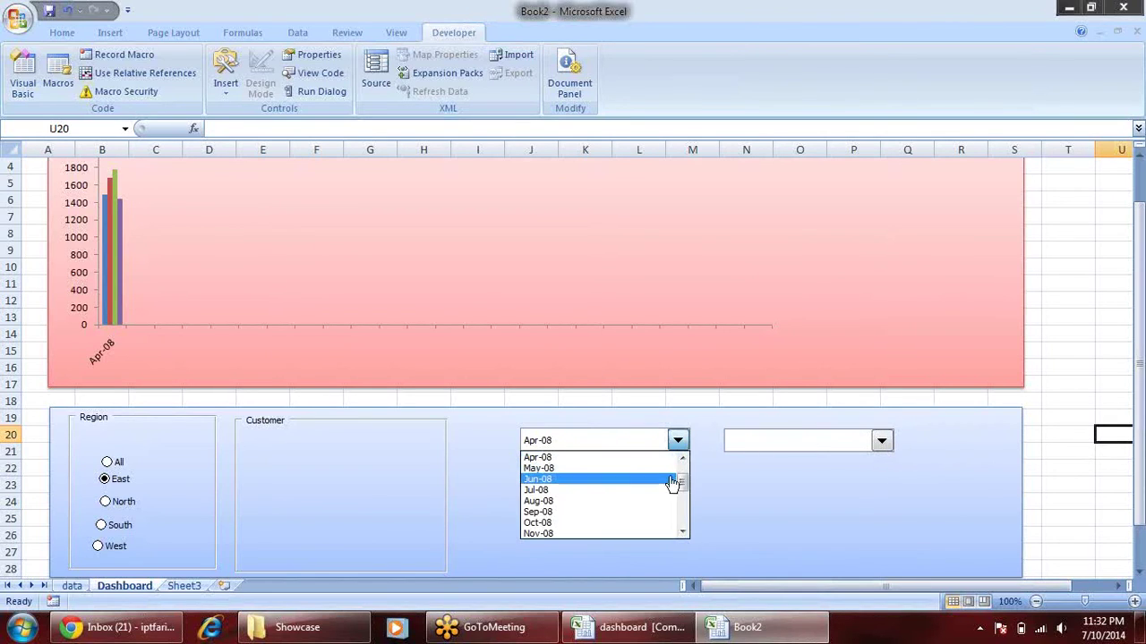
{"action": "scroll", "coordinate": [686, 458], "scroll_direction": "up", "scroll_amount": 1}
{"action": "left_click", "coordinate": [628, 457]}
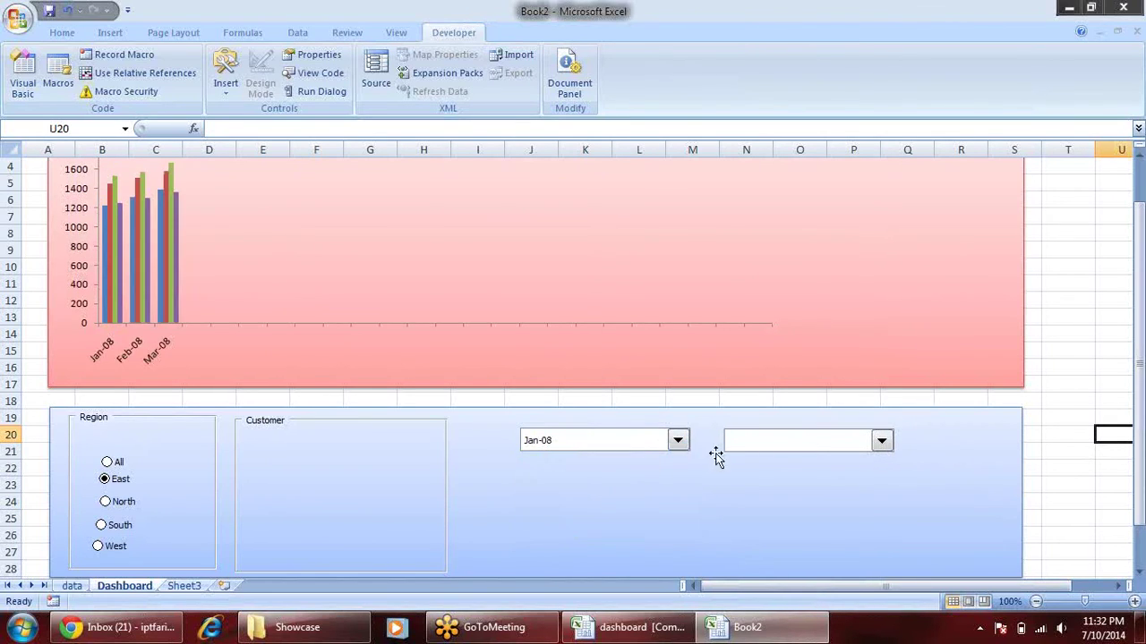
{"action": "left_click", "coordinate": [882, 441]}
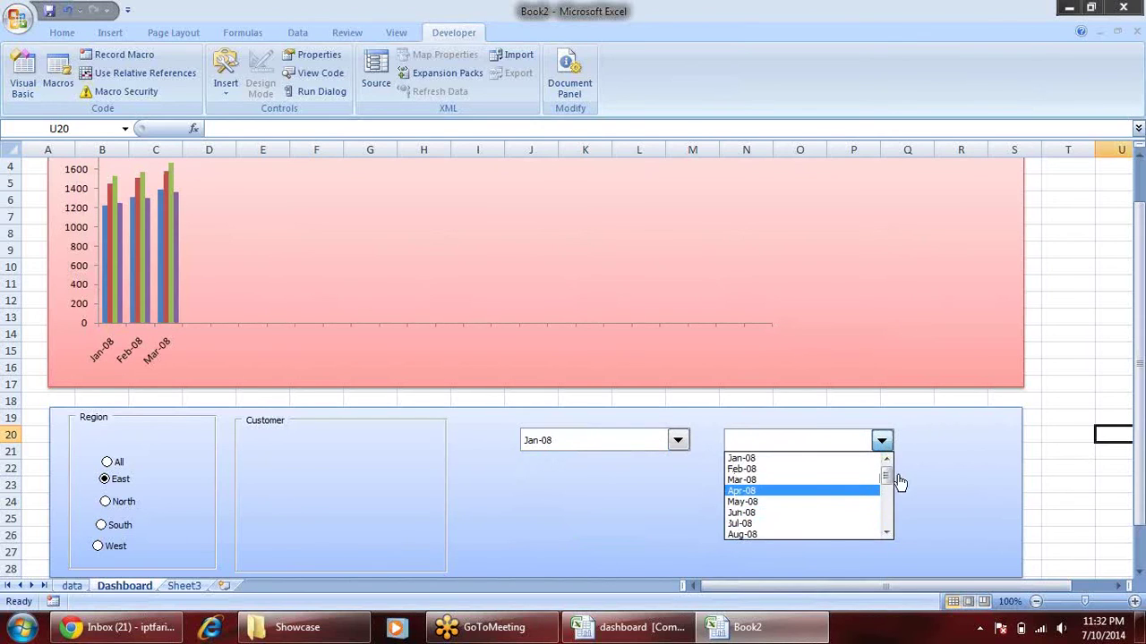
{"action": "left_click_drag", "start_coordinate": [886, 476], "coordinate": [885, 536]}
{"action": "left_click", "coordinate": [800, 513]}
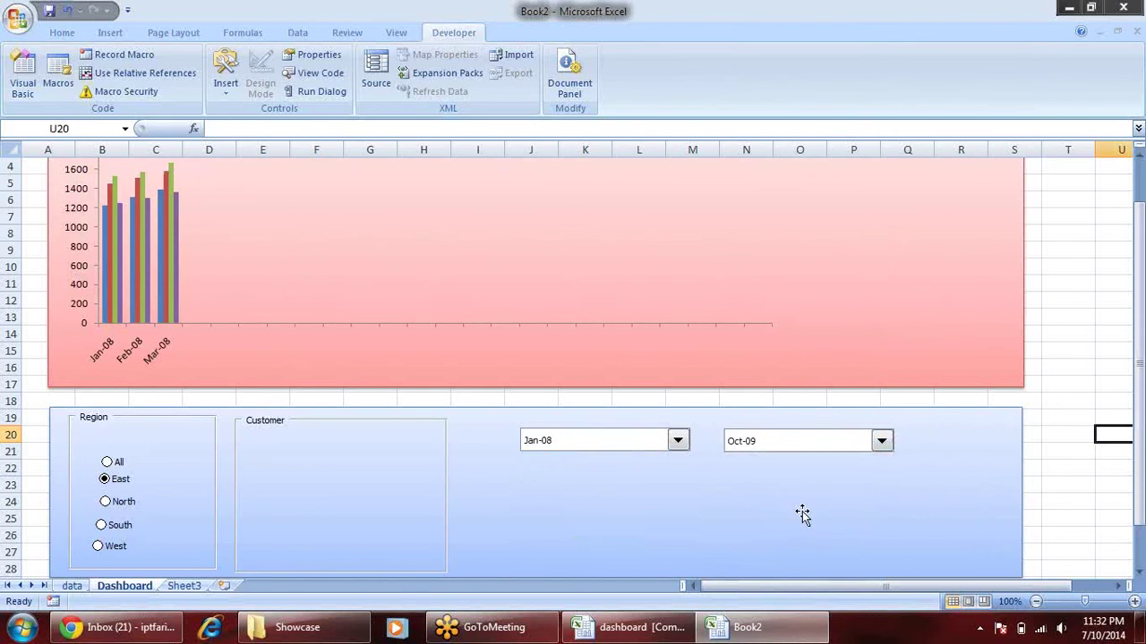
{"action": "left_click", "coordinate": [881, 441]}
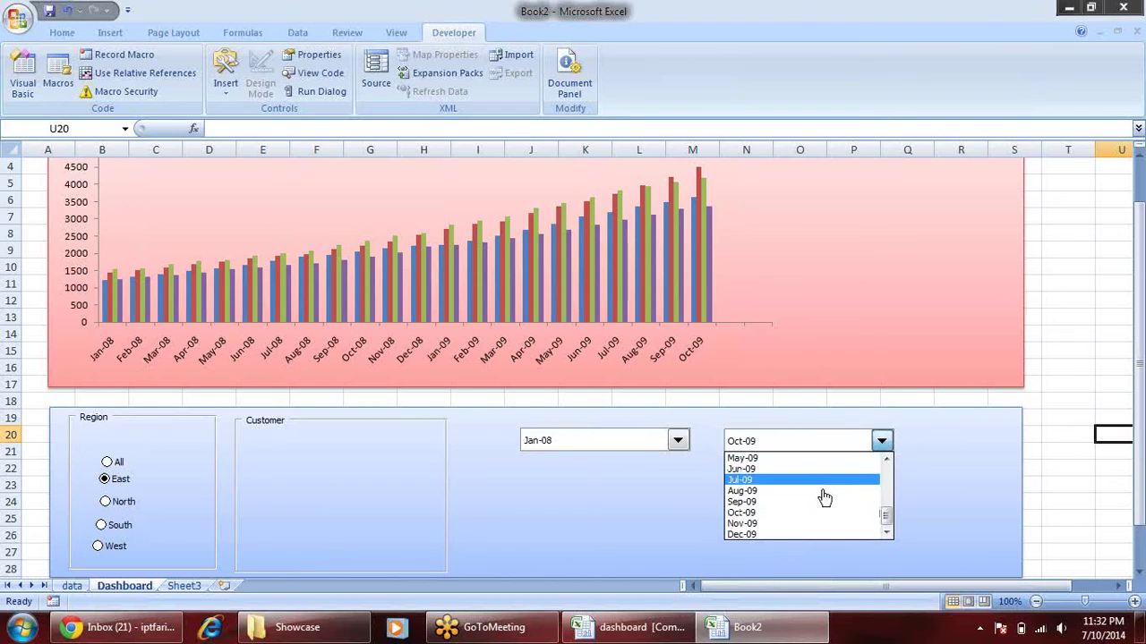
{"action": "left_click", "coordinate": [828, 480]}
{"action": "left_click", "coordinate": [881, 442]}
{"action": "left_click", "coordinate": [823, 473]}
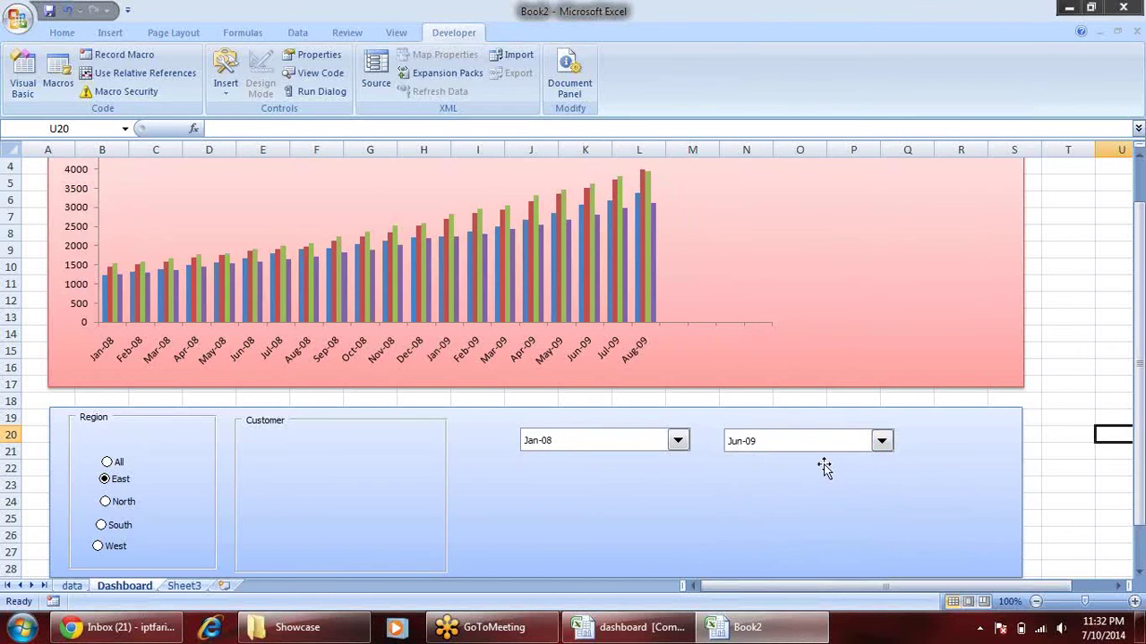
- Try May-08 as start month, then finish with Jan-08 through Dec-09
{"action": "left_click", "coordinate": [681, 440]}
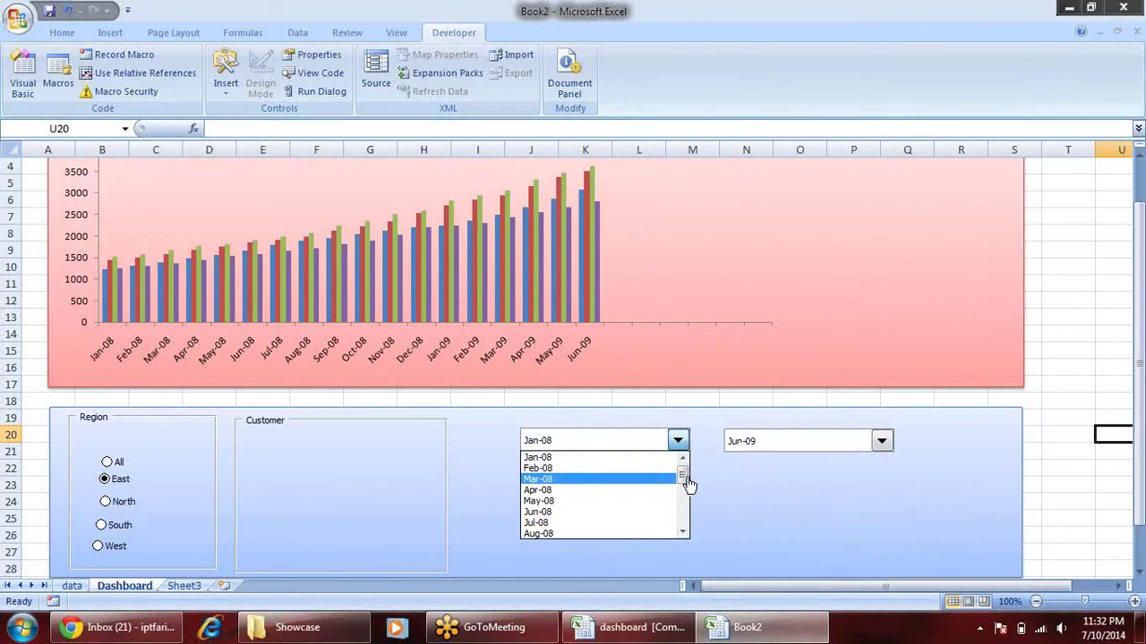
{"action": "left_click", "coordinate": [641, 503]}
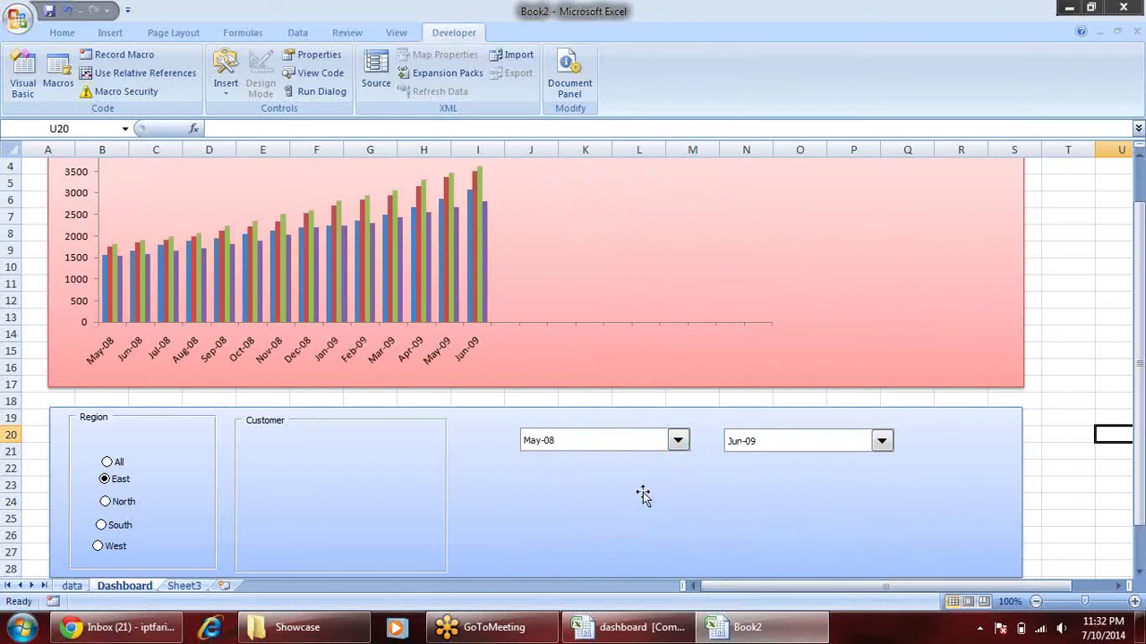
{"action": "left_click", "coordinate": [678, 440]}
{"action": "left_click", "coordinate": [683, 458]}
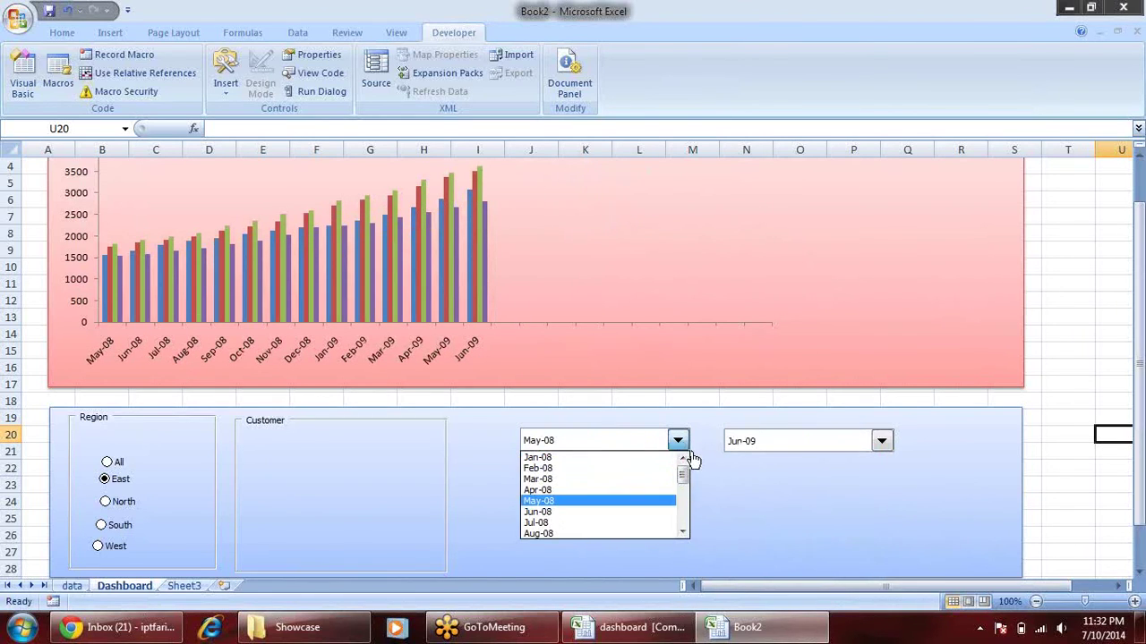
{"action": "left_click", "coordinate": [658, 457]}
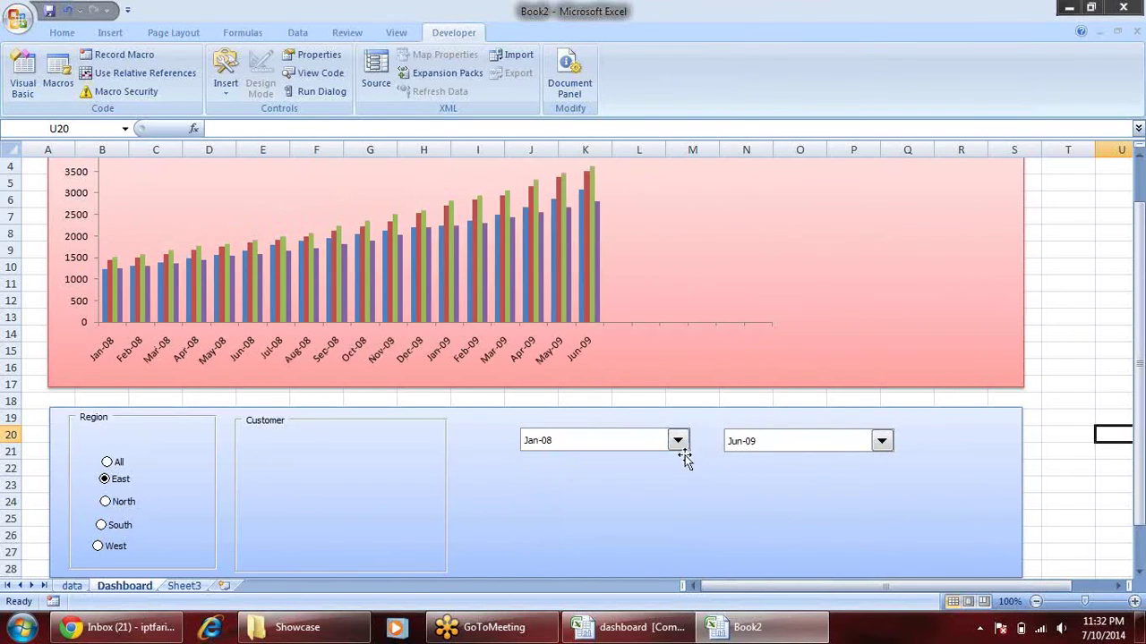
{"action": "left_click", "coordinate": [881, 441]}
{"action": "scroll", "coordinate": [888, 514], "scroll_direction": "up", "scroll_amount": 3}
{"action": "scroll", "coordinate": [884, 510], "scroll_direction": "down", "scroll_amount": 2}
{"action": "scroll", "coordinate": [878, 519], "scroll_direction": "down", "scroll_amount": 1}
{"action": "left_click", "coordinate": [835, 534]}
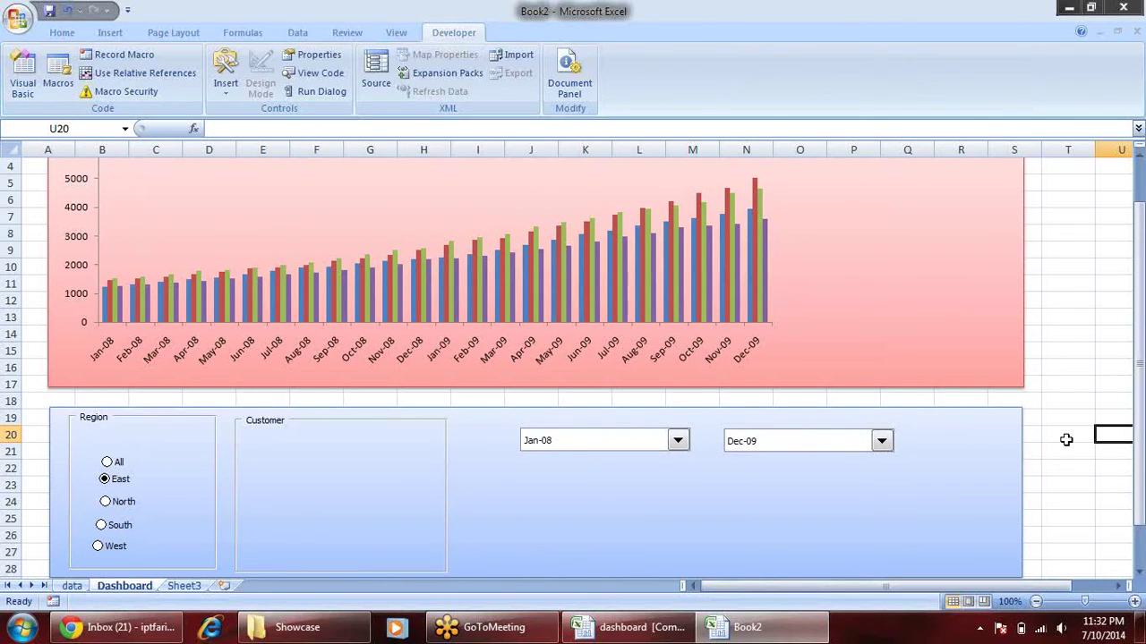
- Review Book2's pink-panel chart, then bring the finished dashboard workbook to the front
{"action": "scroll", "coordinate": [1066, 439], "scroll_direction": "up", "scroll_amount": 1}
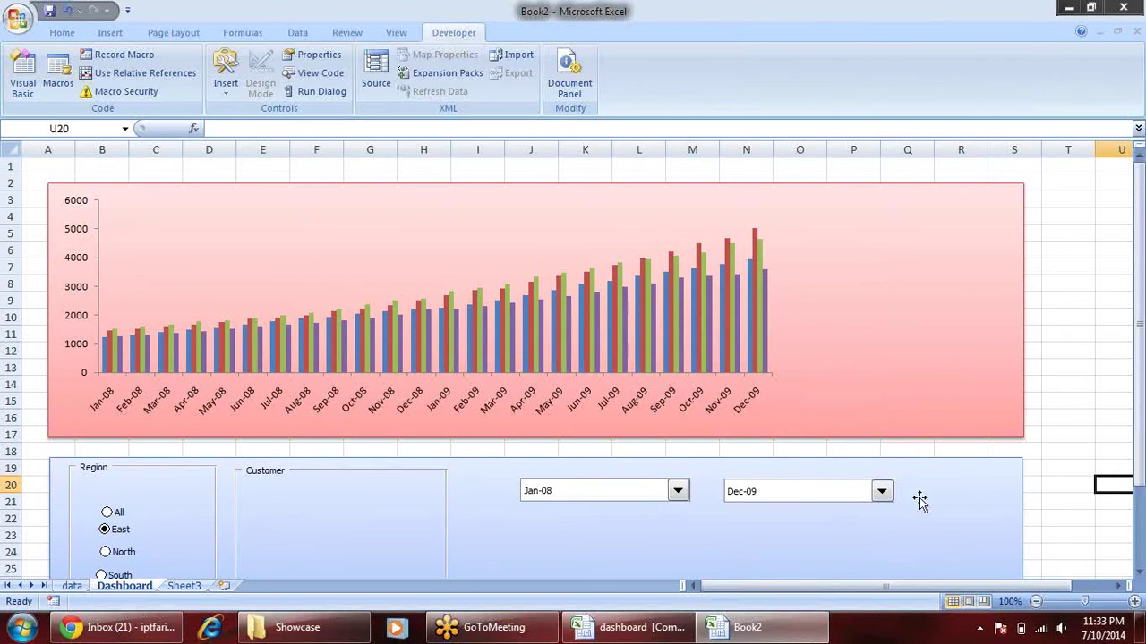
{"action": "scroll", "coordinate": [1015, 478], "scroll_direction": "down", "scroll_amount": 2}
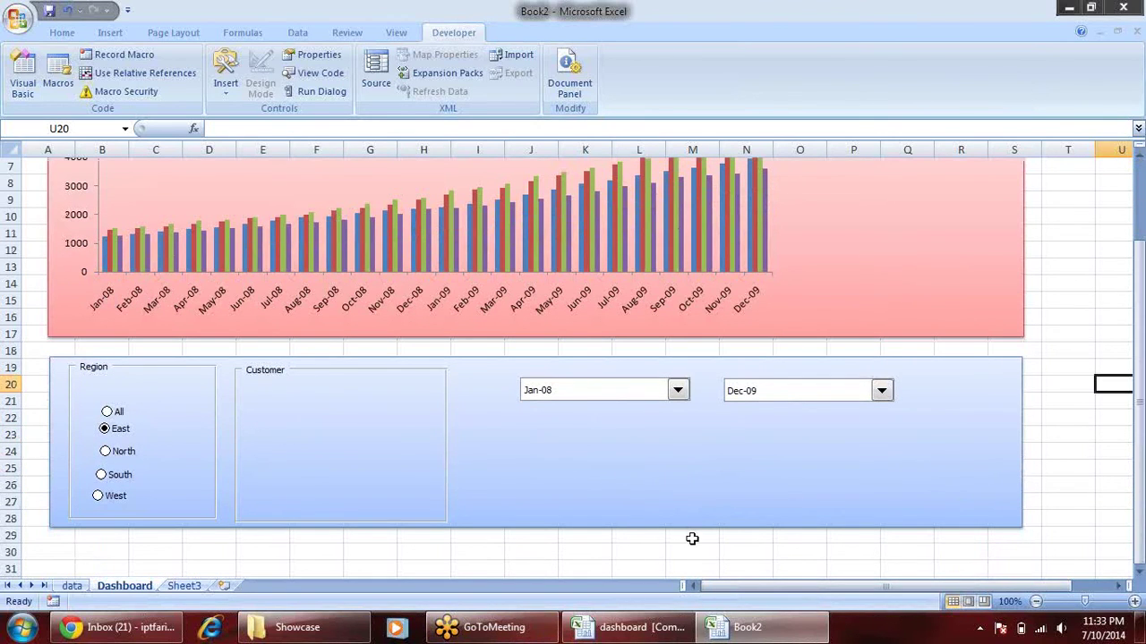
{"action": "scroll", "coordinate": [692, 538], "scroll_direction": "up", "scroll_amount": 1}
{"action": "scroll", "coordinate": [692, 538], "scroll_direction": "up", "scroll_amount": 1}
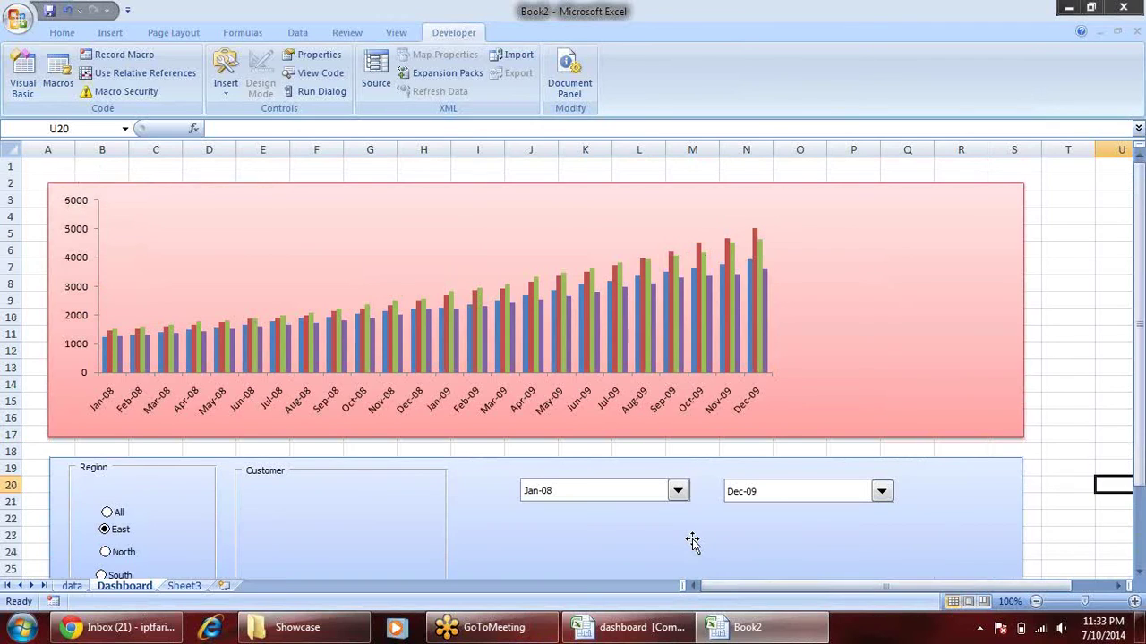
{"action": "scroll", "coordinate": [692, 541], "scroll_direction": "down", "scroll_amount": 1}
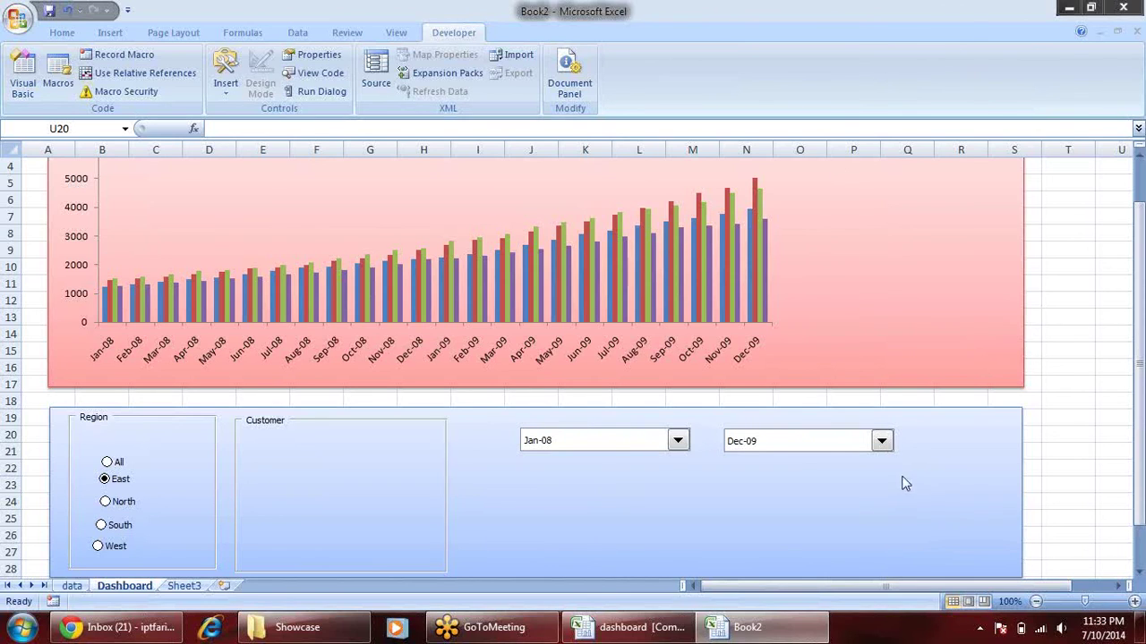
{"action": "scroll", "coordinate": [979, 456], "scroll_direction": "down", "scroll_amount": 3}
{"action": "scroll", "coordinate": [982, 462], "scroll_direction": "up", "scroll_amount": 3}
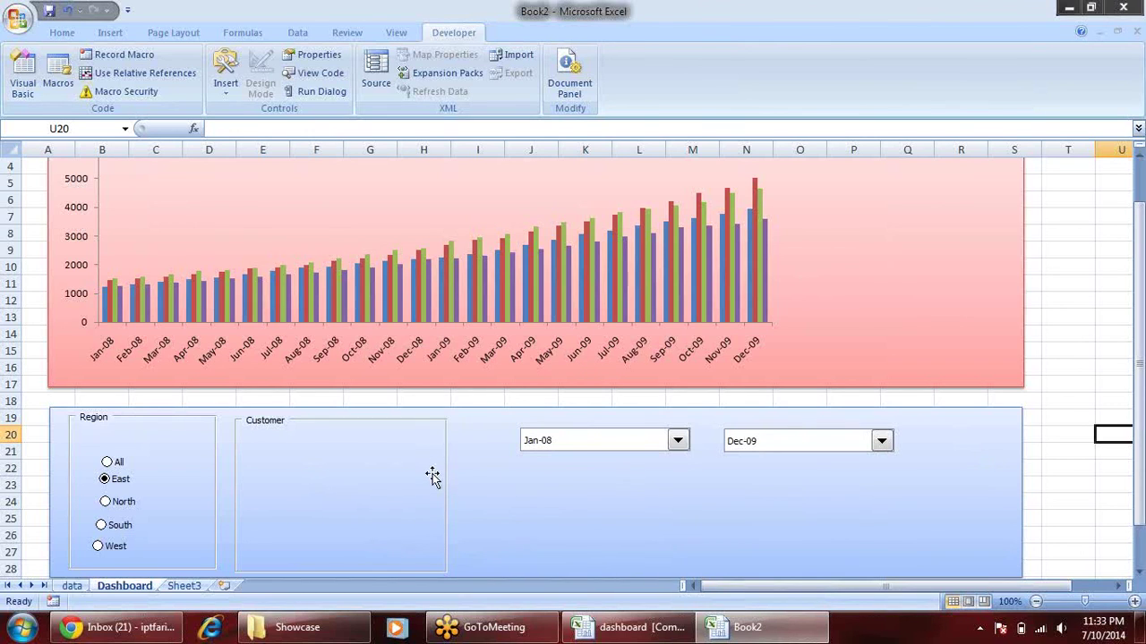
{"action": "scroll", "coordinate": [718, 408], "scroll_direction": "up", "scroll_amount": 1}
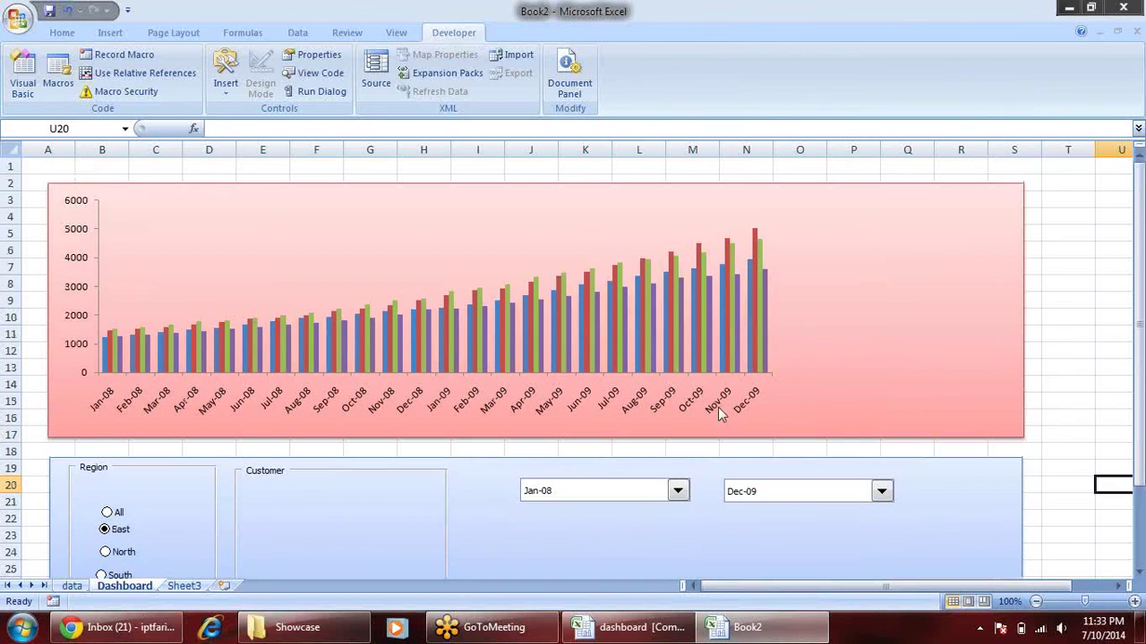
{"action": "right_click", "coordinate": [702, 332]}
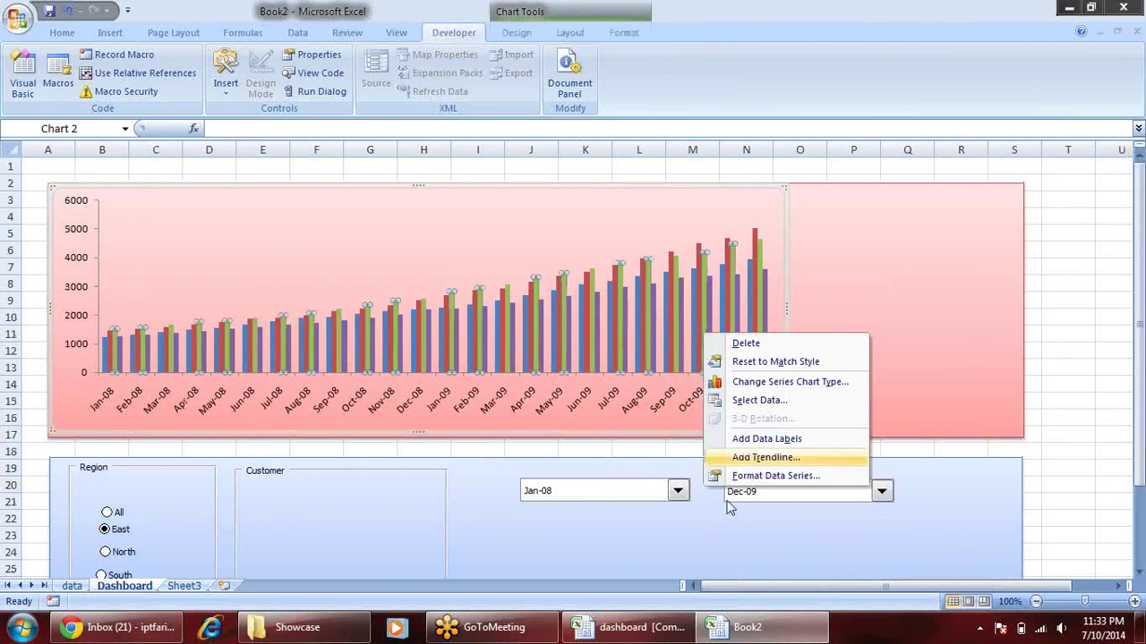
{"action": "left_click", "coordinate": [580, 629]}
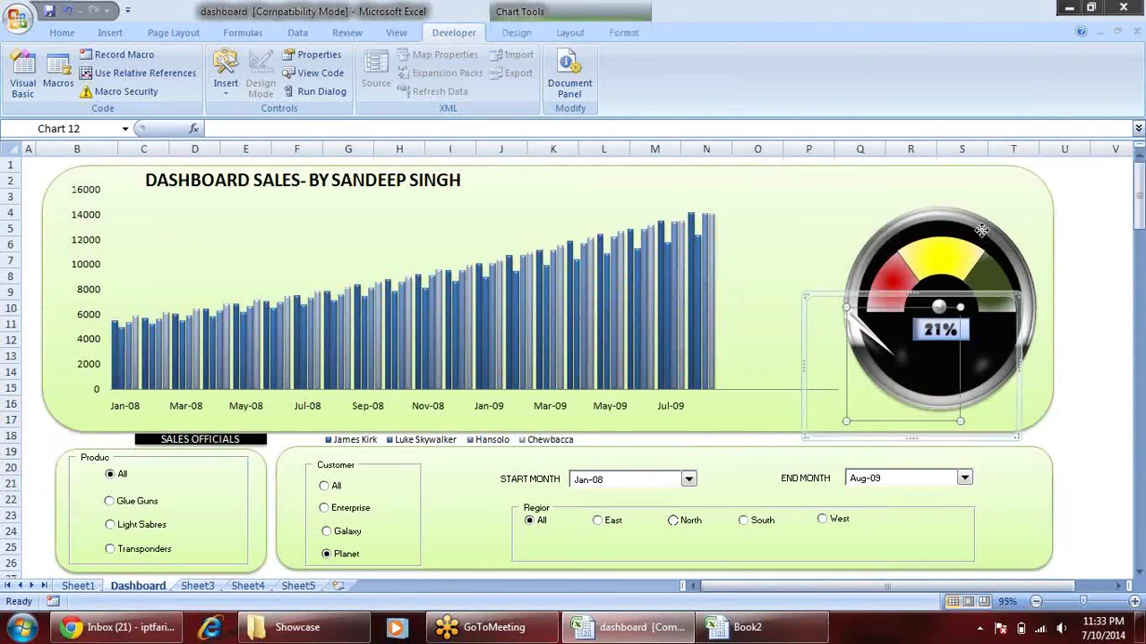
- On Sheet1, inspect the Red, Yellow, Green gauge values and the J163 formula
{"action": "left_click", "coordinate": [982, 243]}
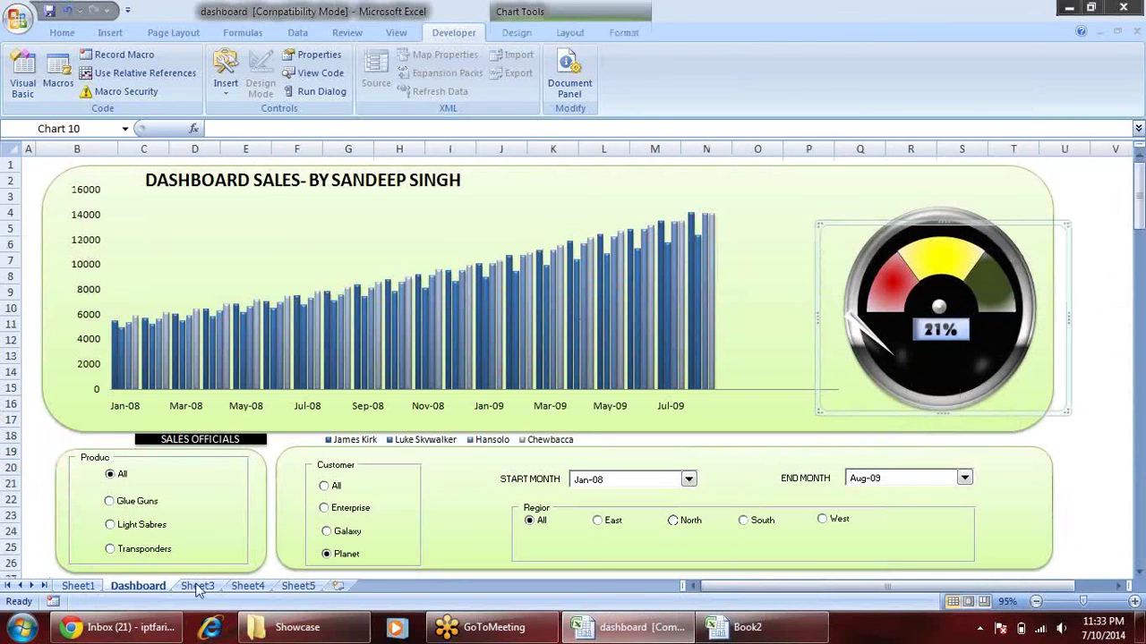
{"action": "left_click", "coordinate": [78, 585]}
{"action": "scroll", "coordinate": [637, 409], "scroll_direction": "up", "scroll_amount": 5}
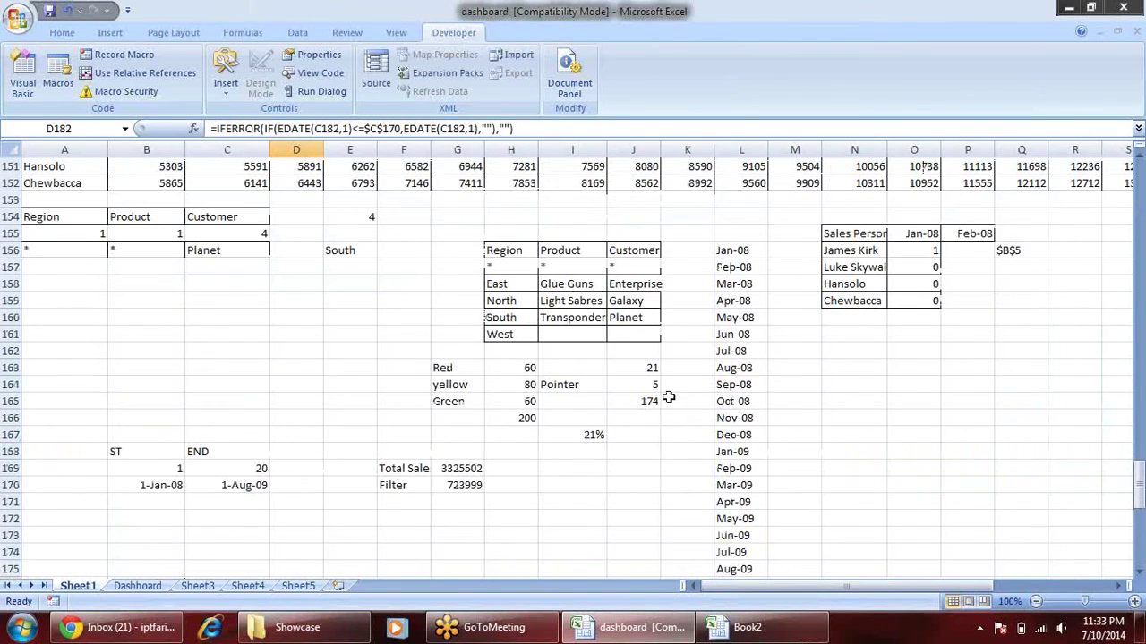
{"action": "left_click_drag", "start_coordinate": [467, 369], "coordinate": [524, 417]}
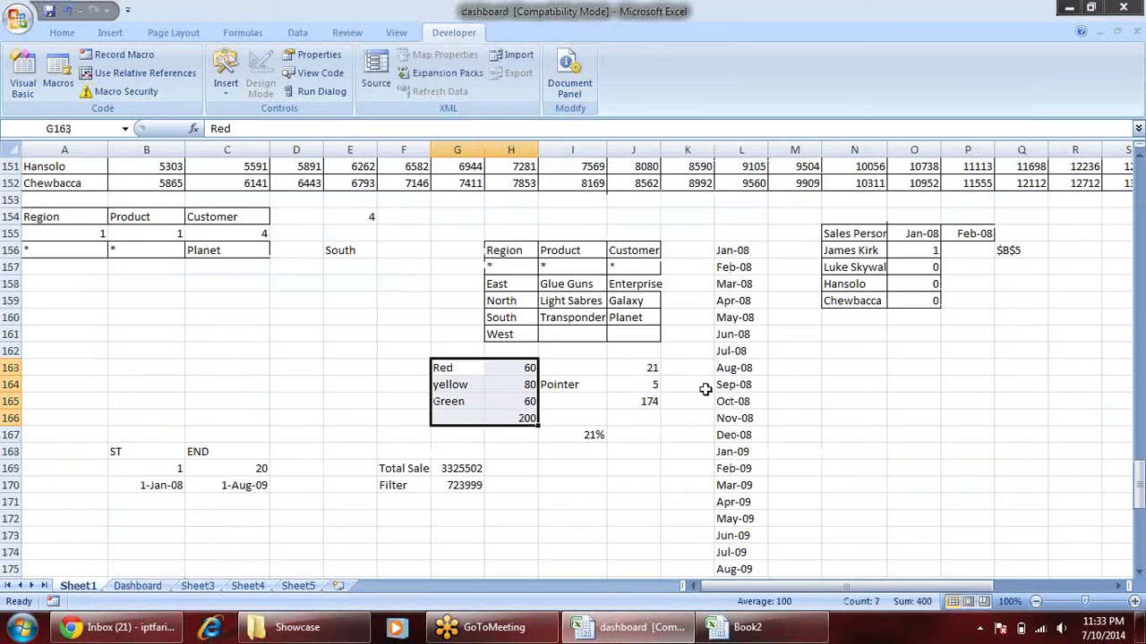
{"action": "left_click", "coordinate": [603, 361]}
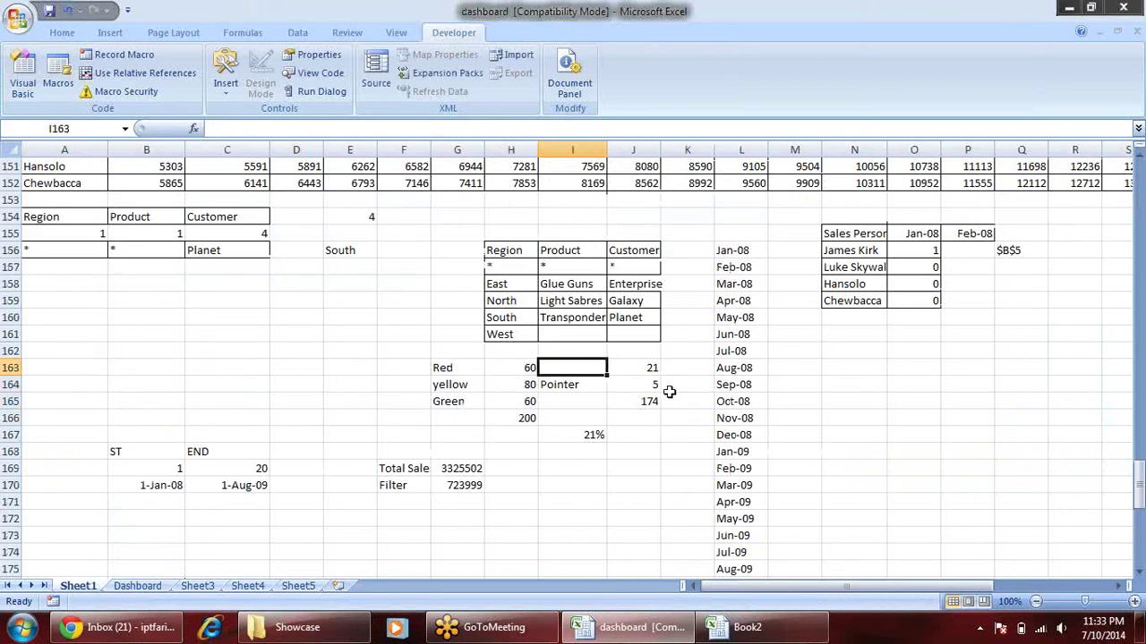
{"action": "left_click", "coordinate": [641, 382]}
{"action": "left_click", "coordinate": [643, 366]}
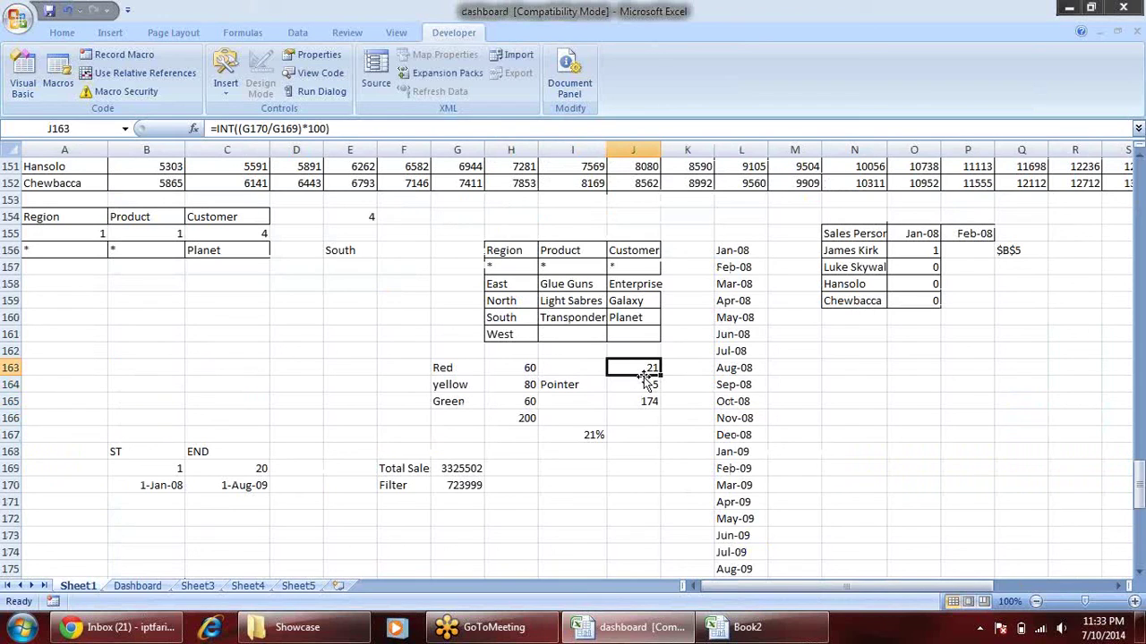
{"action": "double_click", "coordinate": [643, 370]}
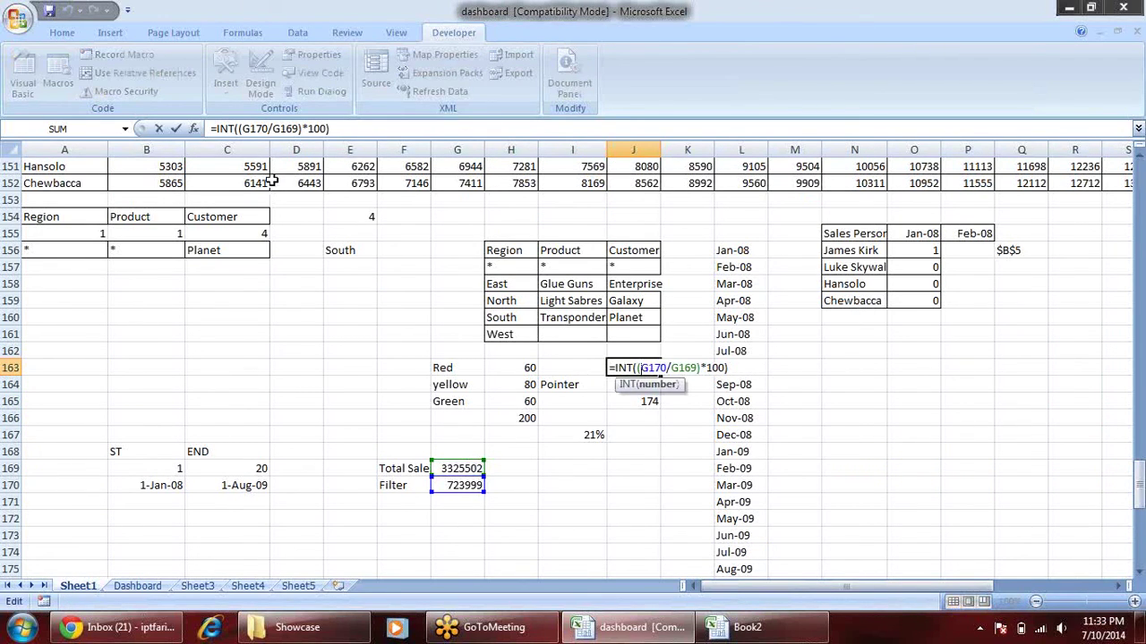
{"action": "key", "text": "Return"}
- Examine the Total Sale and Filter cells G169:G170 and the gauge table G163:J165
{"action": "left_click", "coordinate": [475, 486]}
{"action": "scroll", "coordinate": [511, 502], "scroll_direction": "down", "scroll_amount": 4}
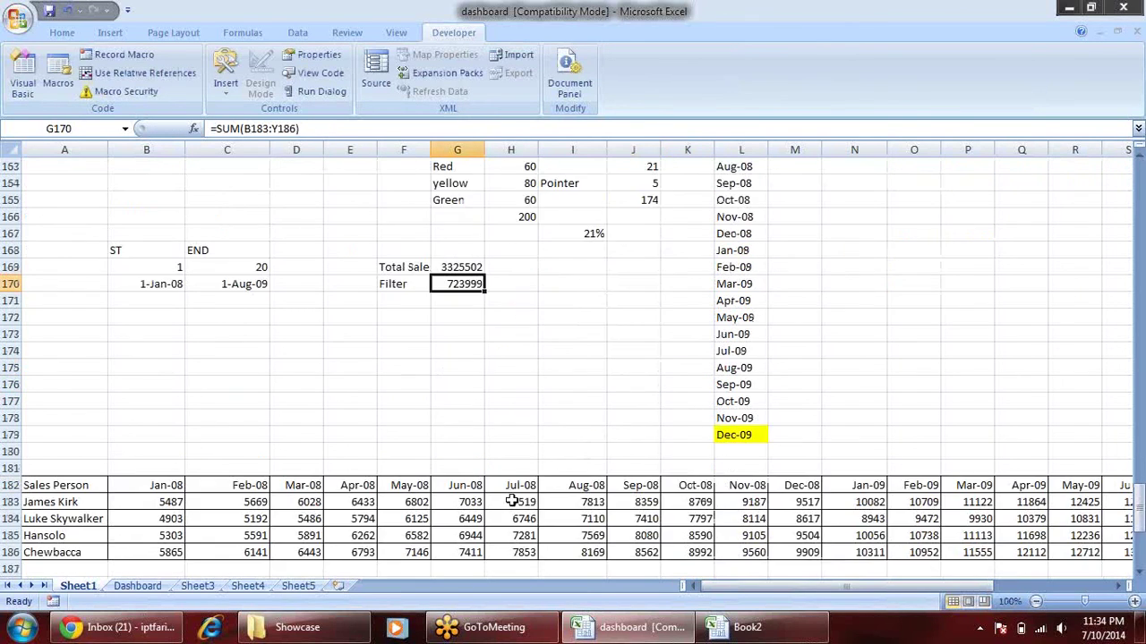
{"action": "scroll", "coordinate": [511, 502], "scroll_direction": "down", "scroll_amount": 3}
{"action": "mouse_move", "coordinate": [165, 350]}
{"action": "left_mouse_down"}
{"action": "mouse_move", "coordinate": [1142, 416]}
{"action": "mouse_move", "coordinate": [883, 421]}
{"action": "left_mouse_up"}
{"action": "scroll", "coordinate": [659, 473], "scroll_direction": "up", "scroll_amount": 6}
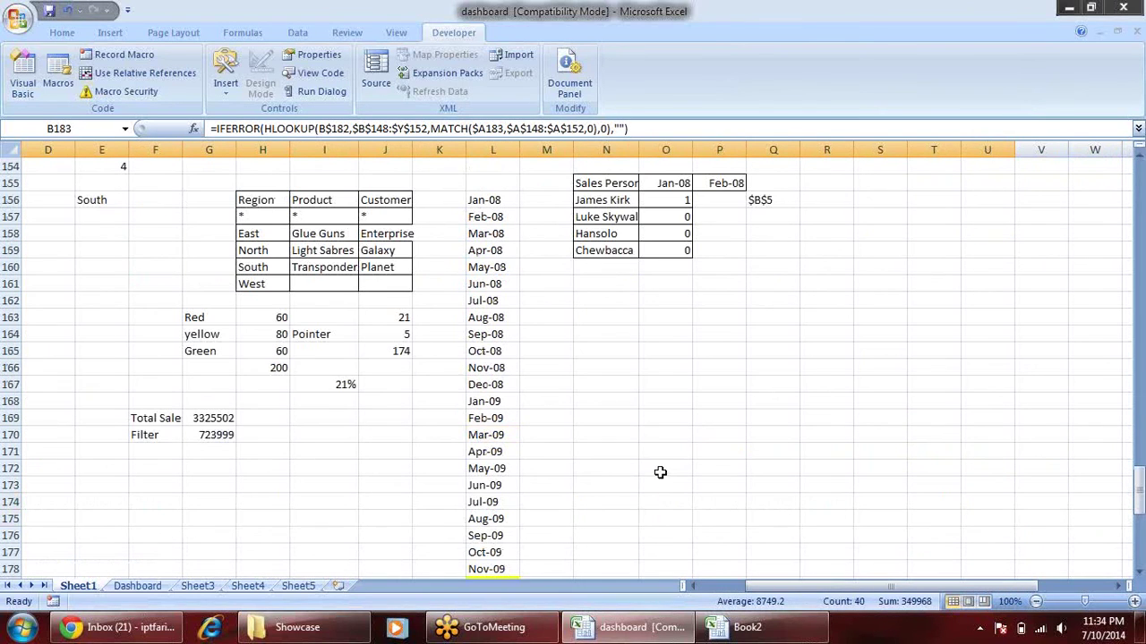
{"action": "left_click", "coordinate": [232, 418]}
{"action": "key", "text": "Return"}
{"action": "left_click", "coordinate": [402, 307]}
{"action": "double_click", "coordinate": [402, 319]}
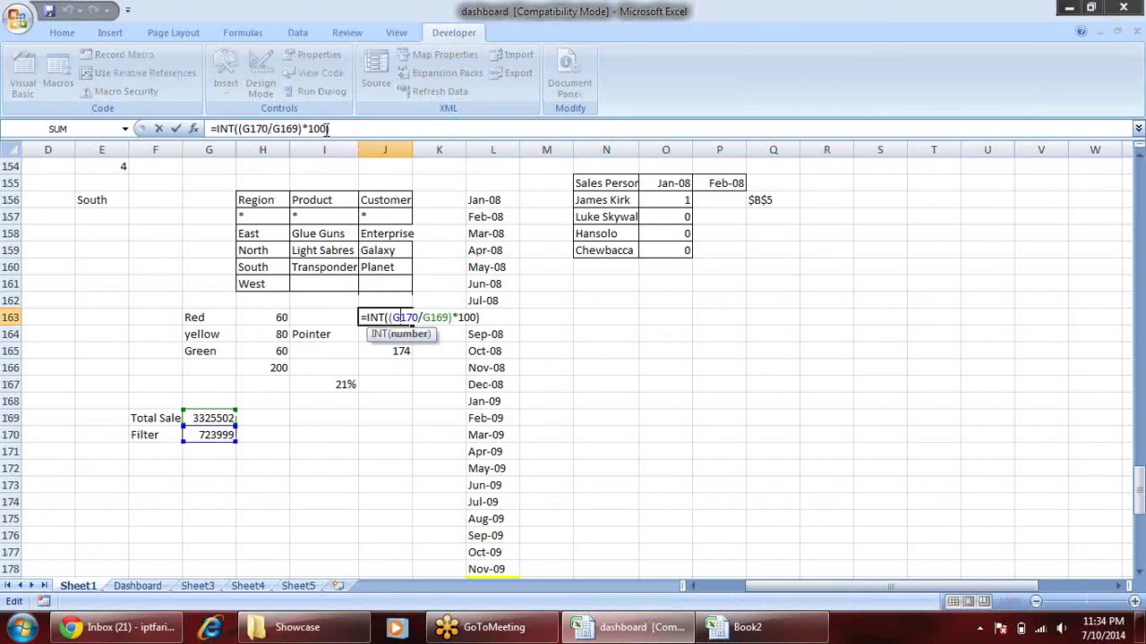
{"action": "key", "text": "Return"}
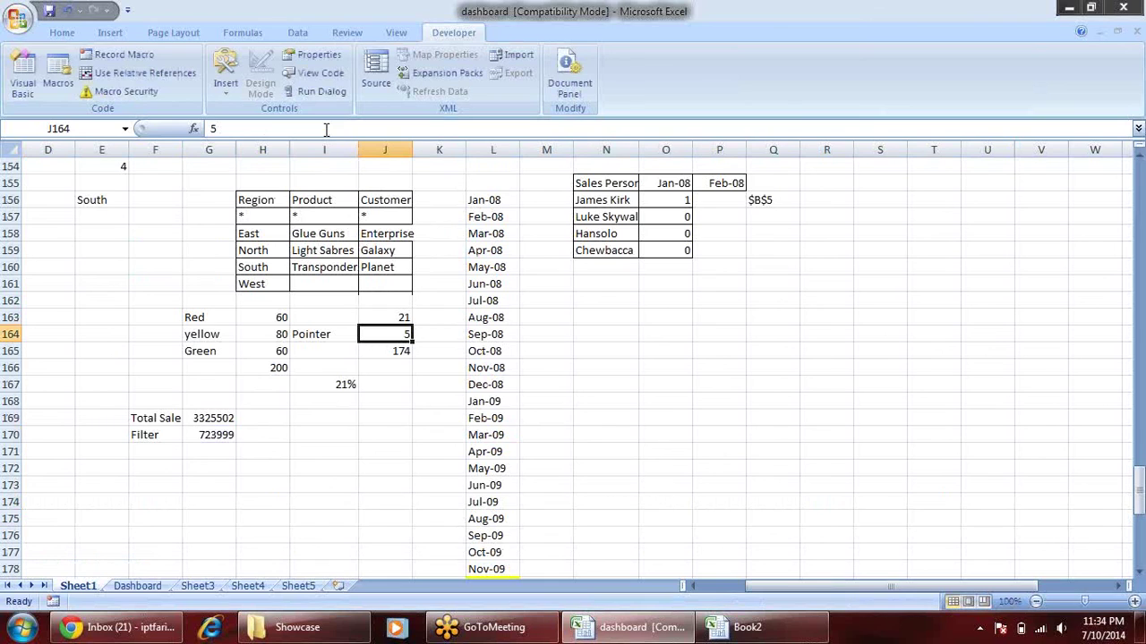
{"action": "left_click", "coordinate": [405, 318]}
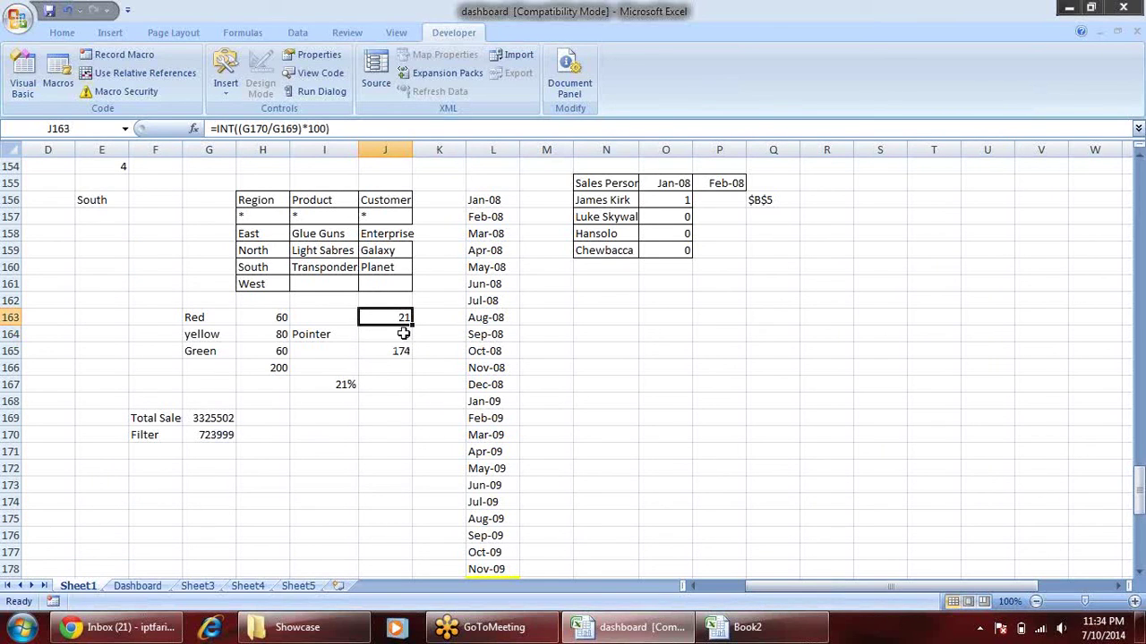
{"action": "left_click_drag", "start_coordinate": [384, 351], "coordinate": [204, 317]}
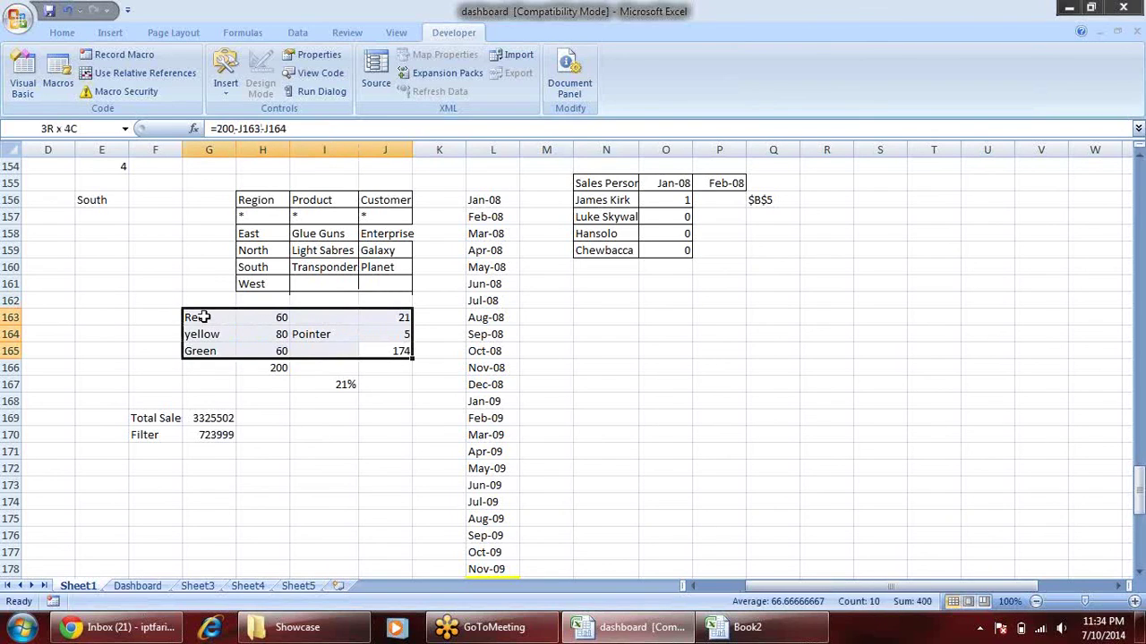
{"action": "left_click", "coordinate": [391, 317]}
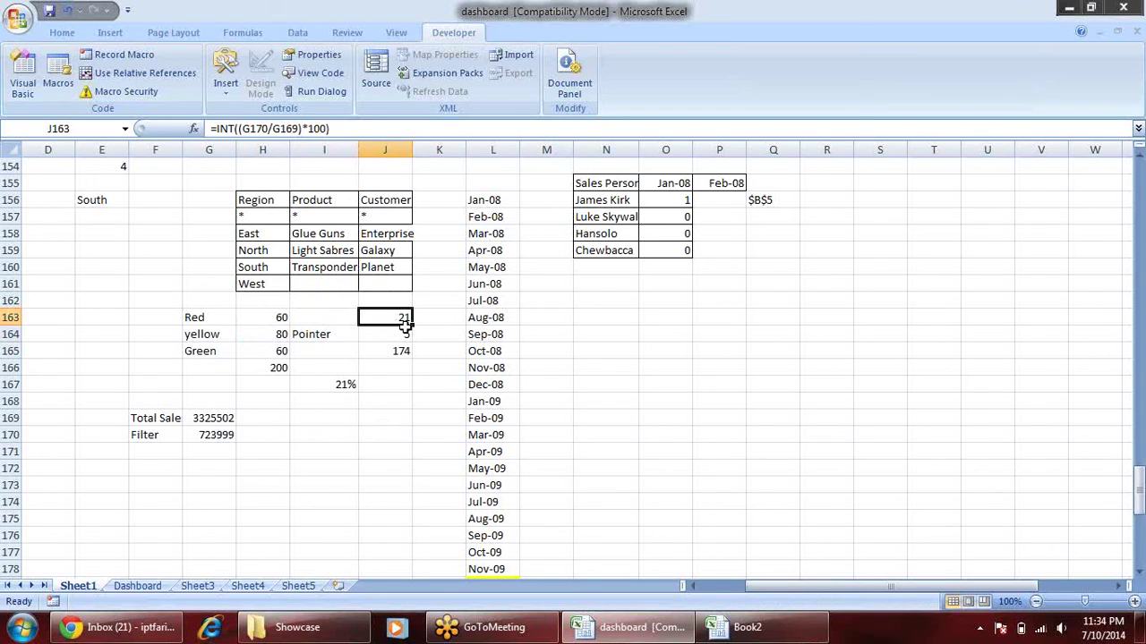
- Enter 10 as the END value in C169
{"action": "left_click", "coordinate": [221, 434]}
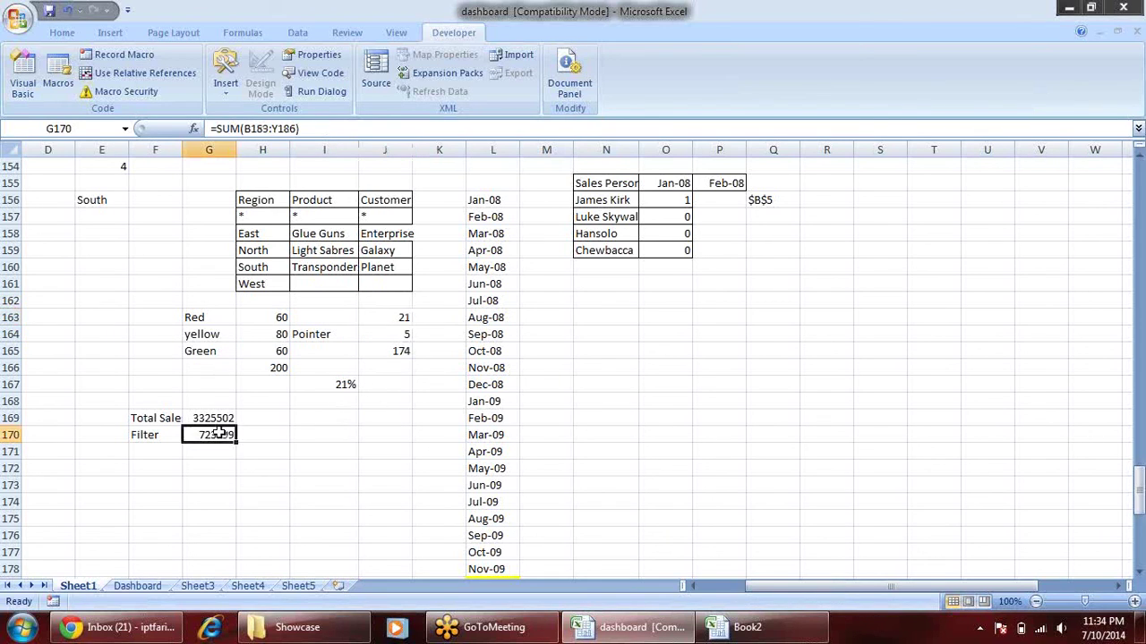
{"action": "left_click_drag", "start_coordinate": [776, 590], "coordinate": [729, 589]}
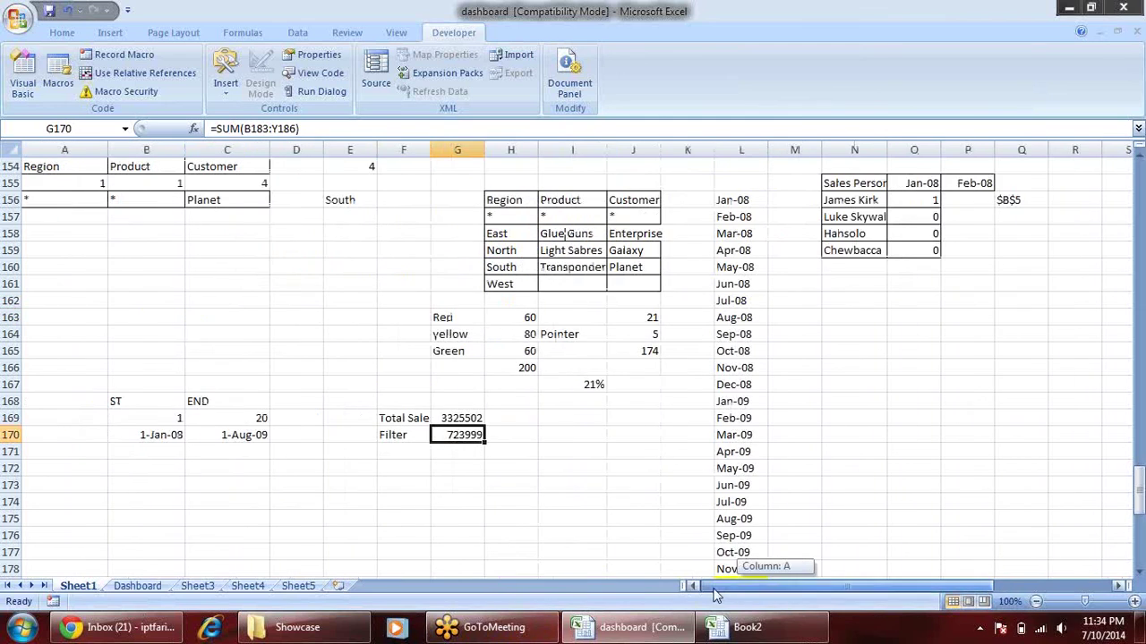
{"action": "left_click", "coordinate": [282, 419]}
{"action": "left_click", "coordinate": [253, 417]}
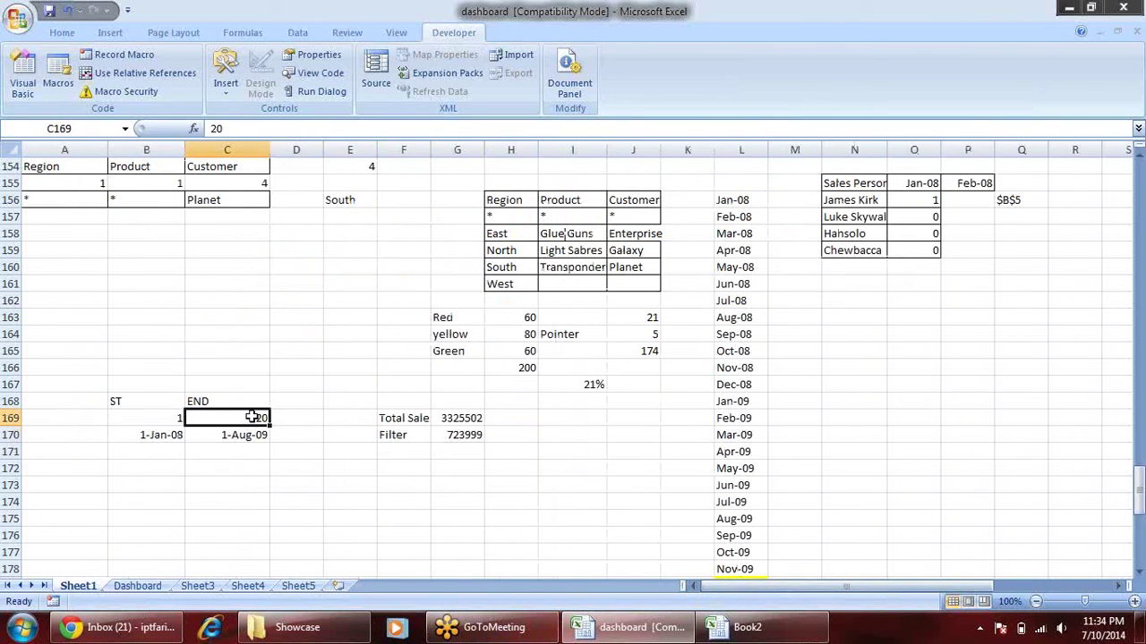
{"action": "type", "text": "10"}
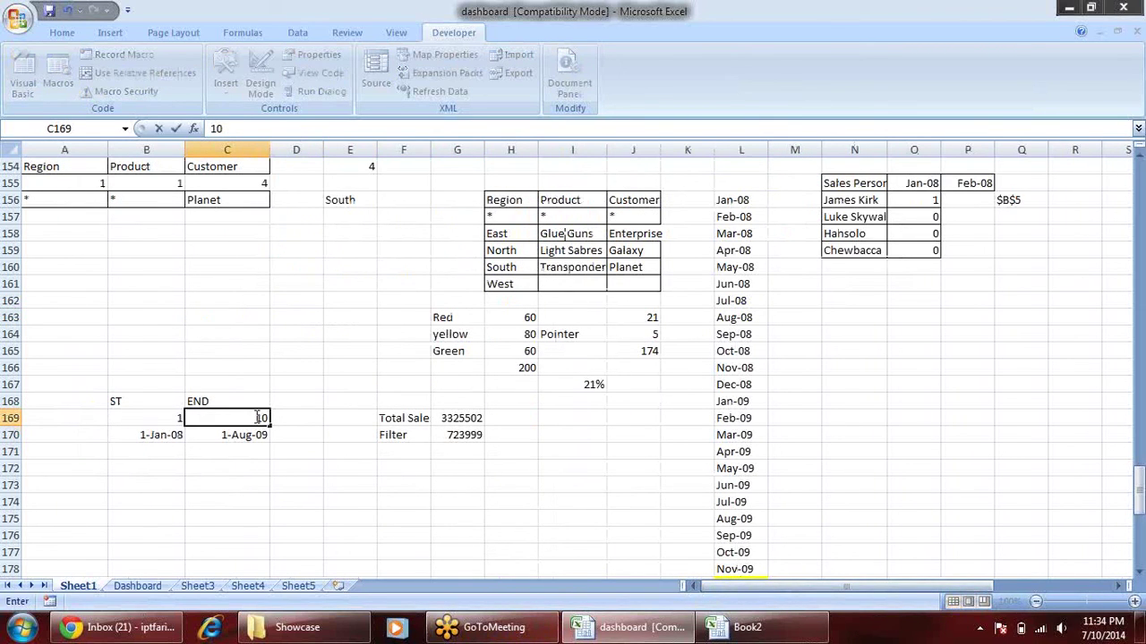
{"action": "left_click", "coordinate": [356, 353]}
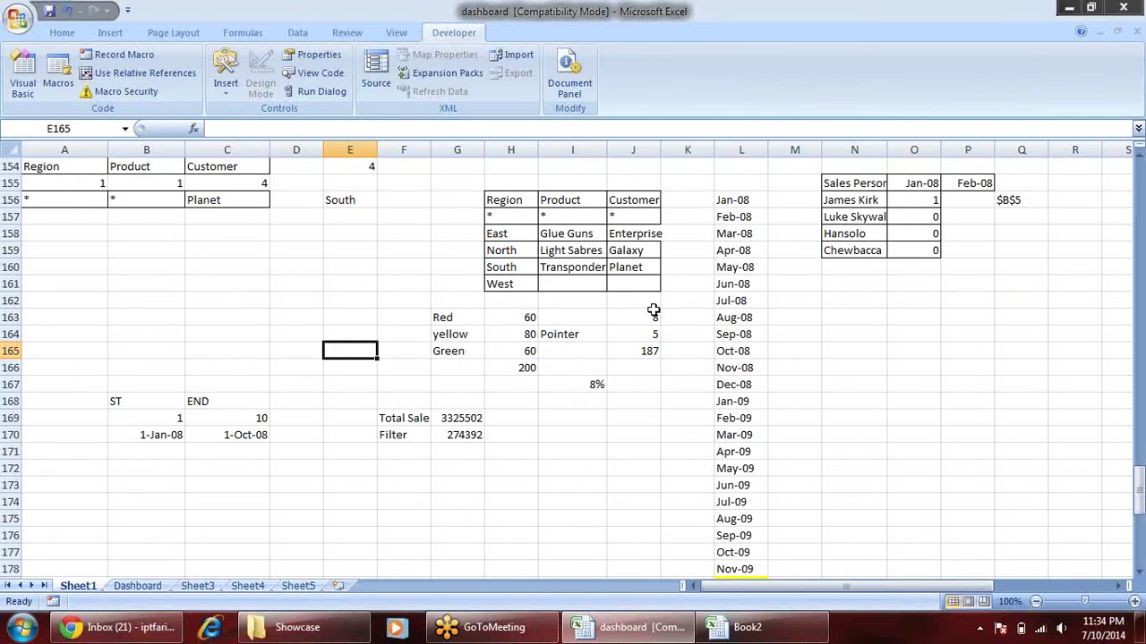
- Check that G170 recalculates to 274392 and J163 now shows 8
{"action": "left_click", "coordinate": [653, 312]}
{"action": "left_click", "coordinate": [474, 434]}
{"action": "left_click", "coordinate": [477, 417]}
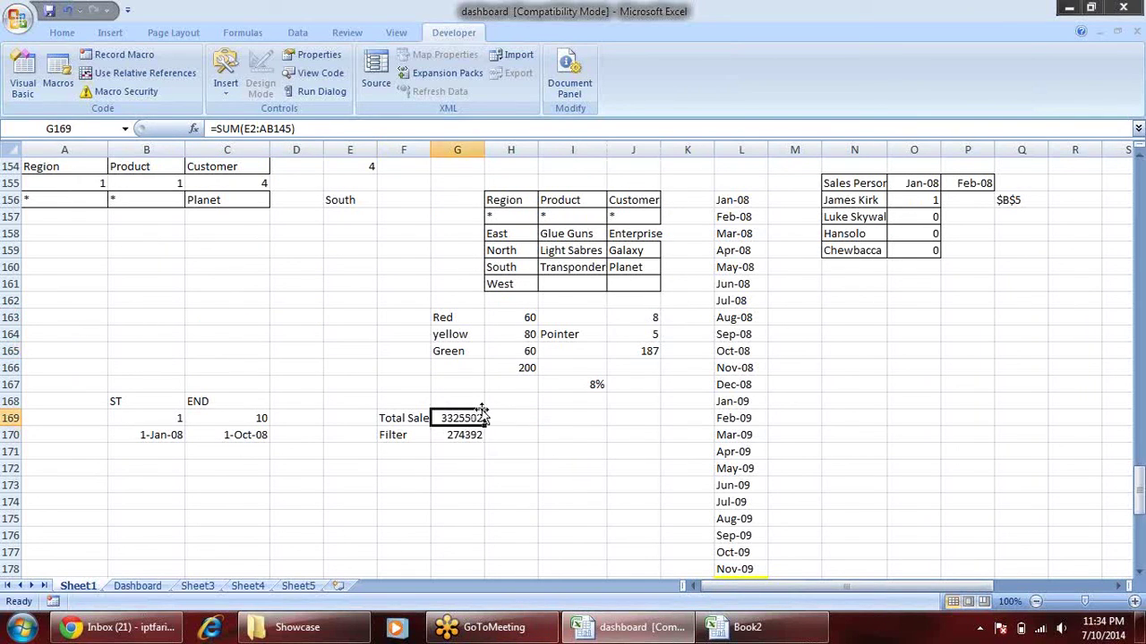
{"action": "left_click", "coordinate": [653, 315]}
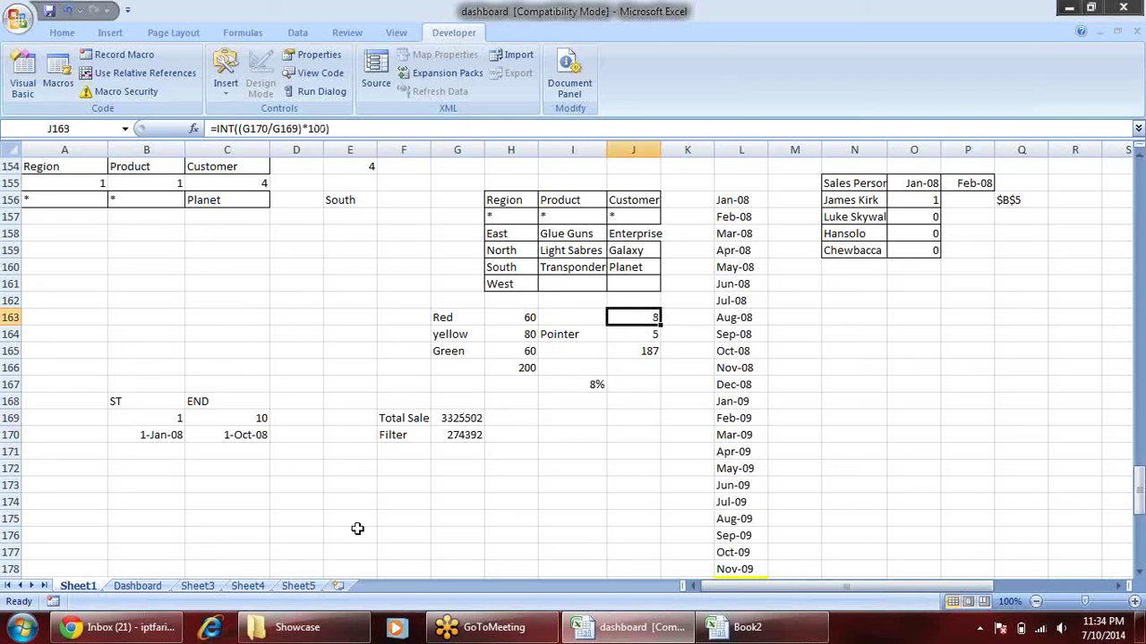
{"action": "left_click", "coordinate": [137, 585]}
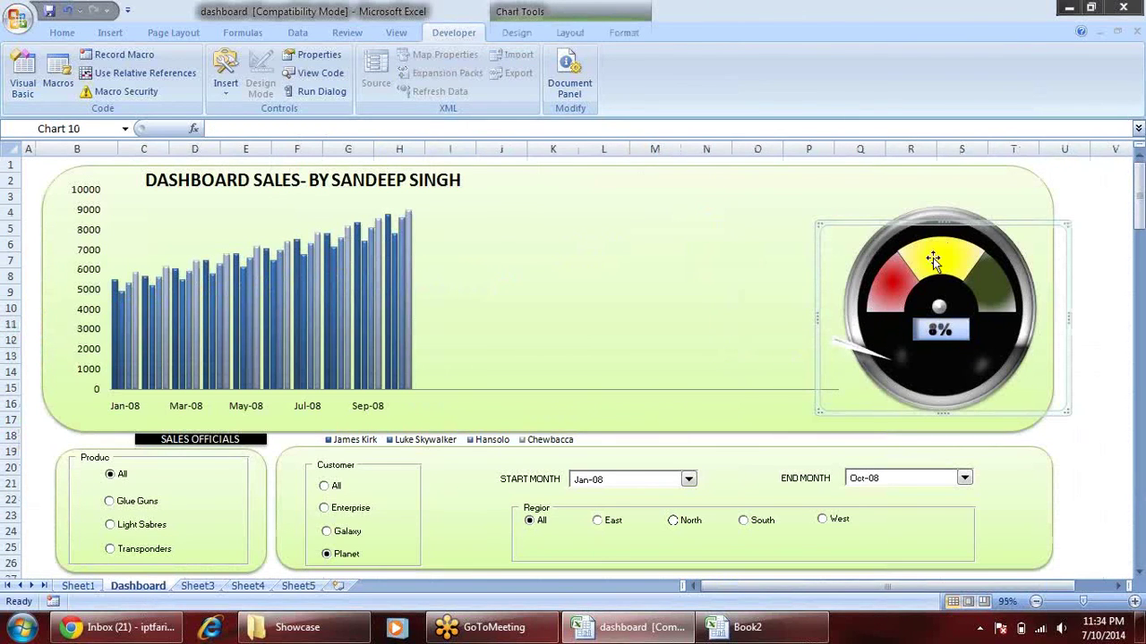
- Drag the inner needle pie chart up and right so it centres on the gauge dial
{"action": "left_click", "coordinate": [922, 228]}
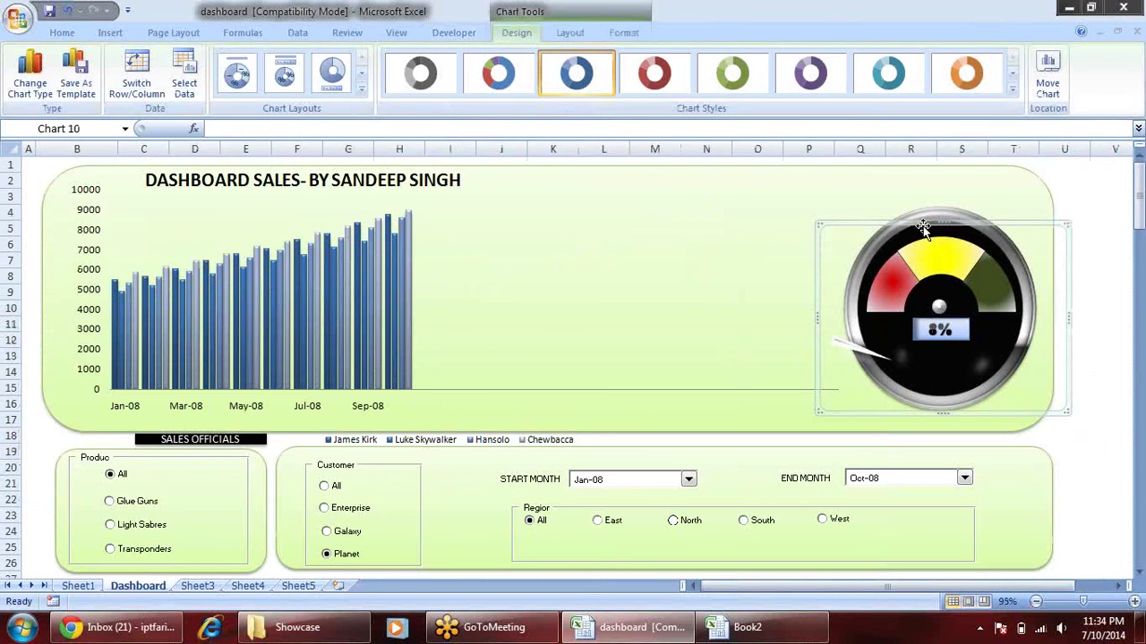
{"action": "left_click", "coordinate": [972, 343]}
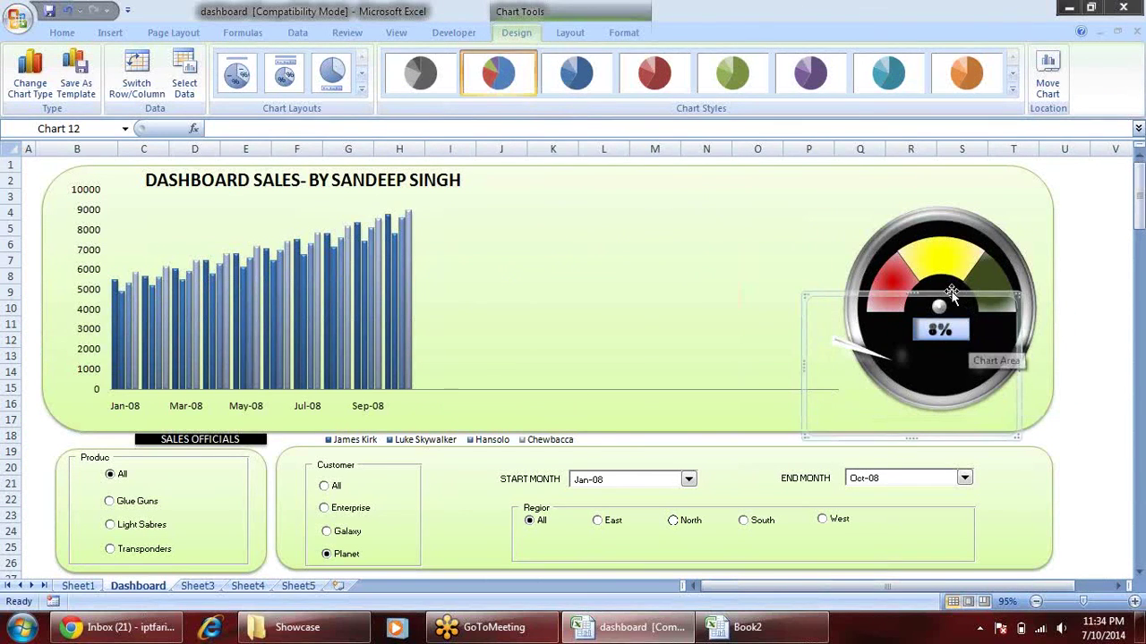
{"action": "mouse_move", "coordinate": [952, 291]}
{"action": "left_mouse_down"}
{"action": "mouse_move", "coordinate": [982, 223]}
{"action": "mouse_move", "coordinate": [1001, 242]}
{"action": "left_mouse_up"}
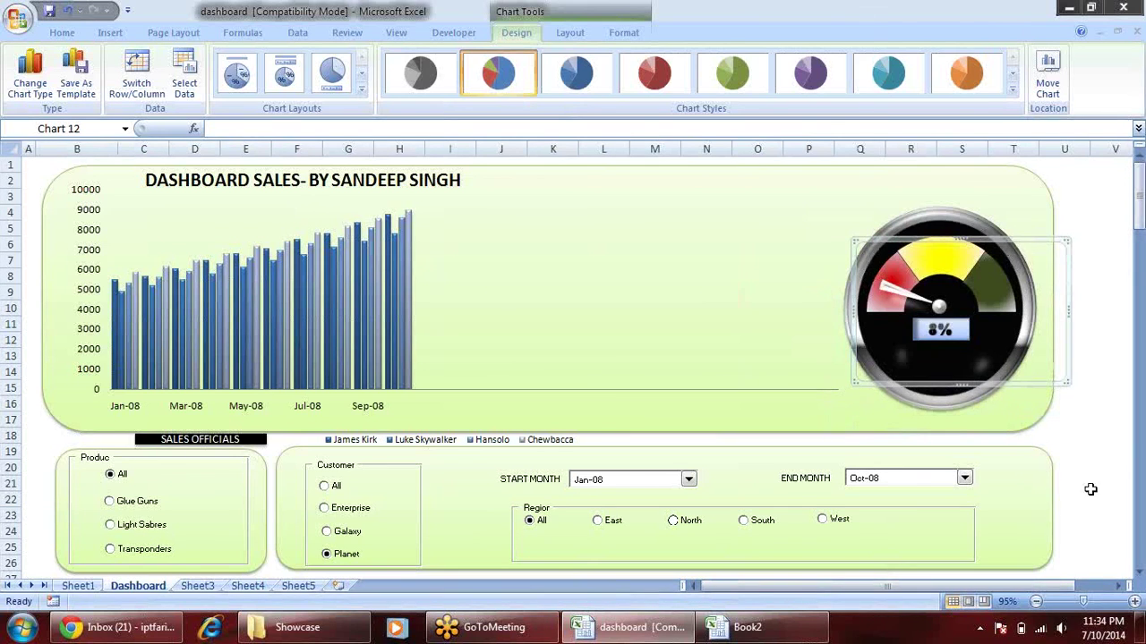
{"action": "left_click", "coordinate": [1101, 481]}
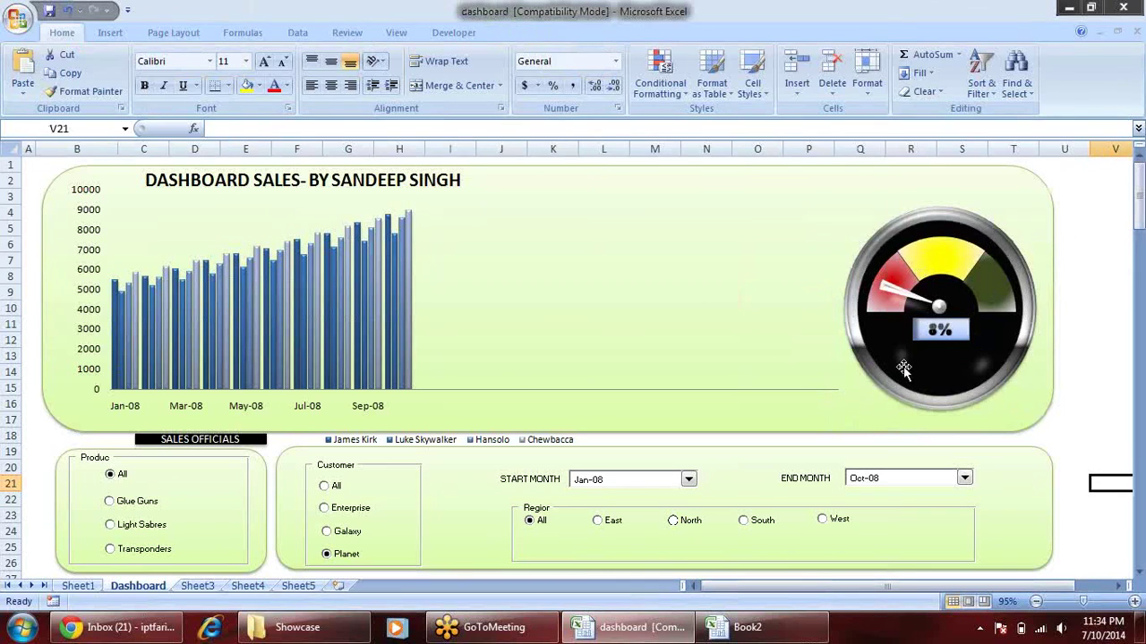